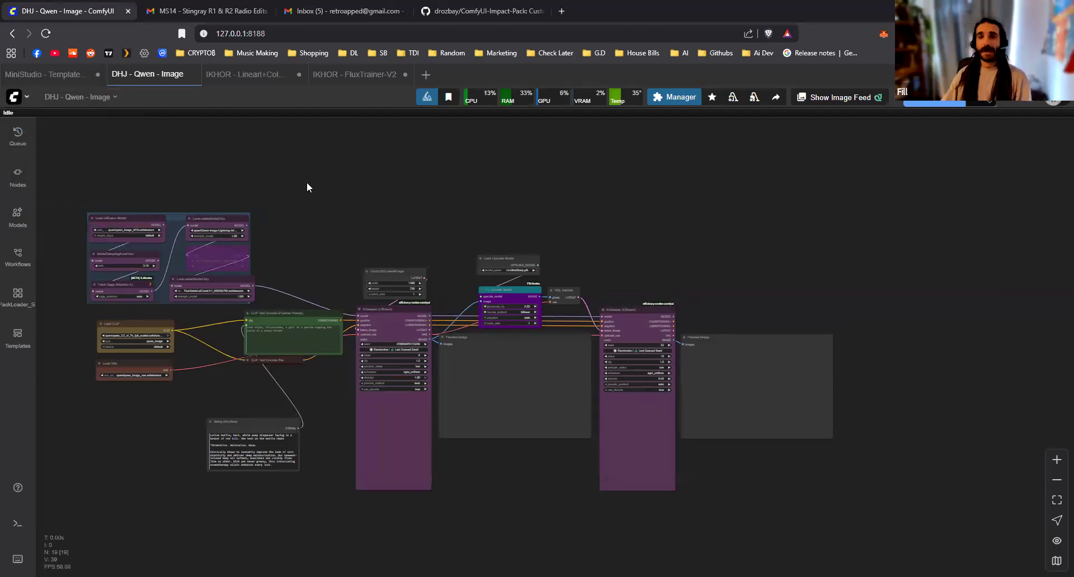
pyautogui.moveTo(370, 203); pyautogui.dragTo(442, 219)
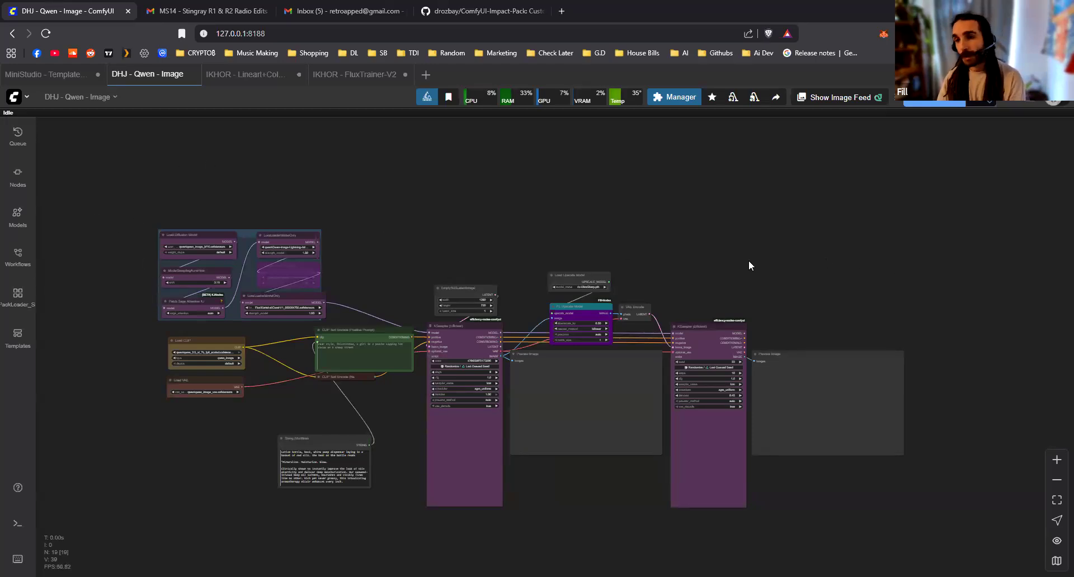
pyautogui.scroll(1, 726, 341)
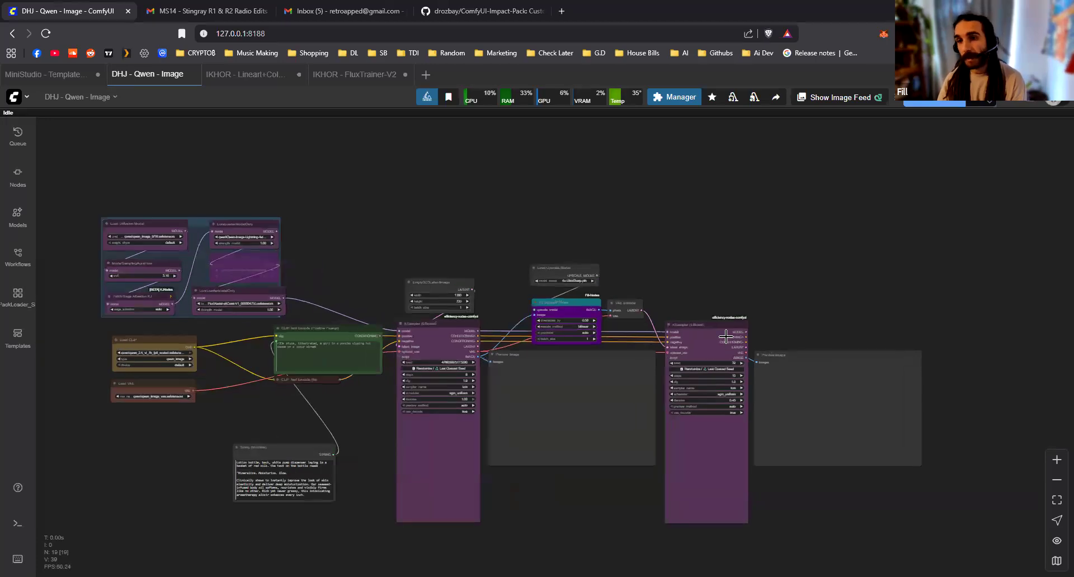
pyautogui.moveTo(726, 339); pyautogui.dragTo(726, 337)
pyautogui.click(691, 269)
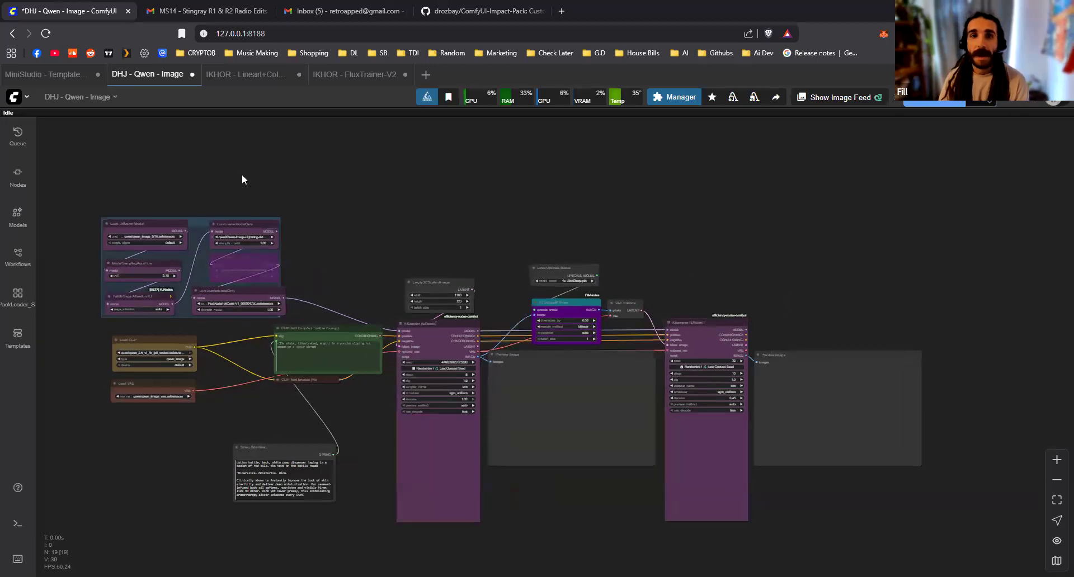
# Switch to the MiniStudio music video workflow and examine the two input groups and the links leaving them
pyautogui.moveTo(68, 84)
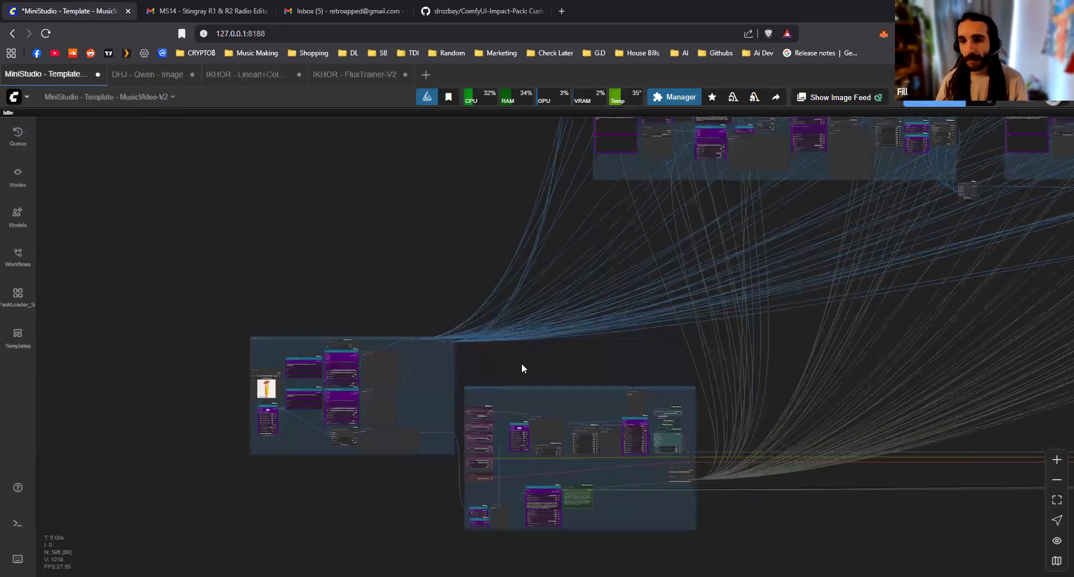
pyautogui.scroll(3, 529, 360)
pyautogui.moveTo(506, 363); pyautogui.dragTo(503, 291)
pyautogui.scroll(3, 504, 295)
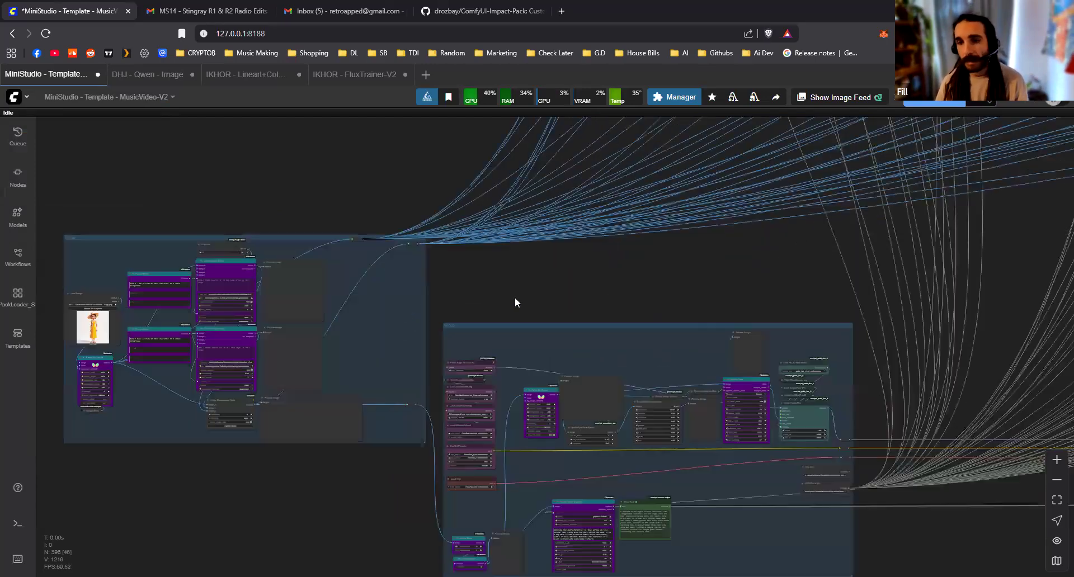
pyautogui.scroll(-1, 498, 300)
pyautogui.scroll(1, 504, 328)
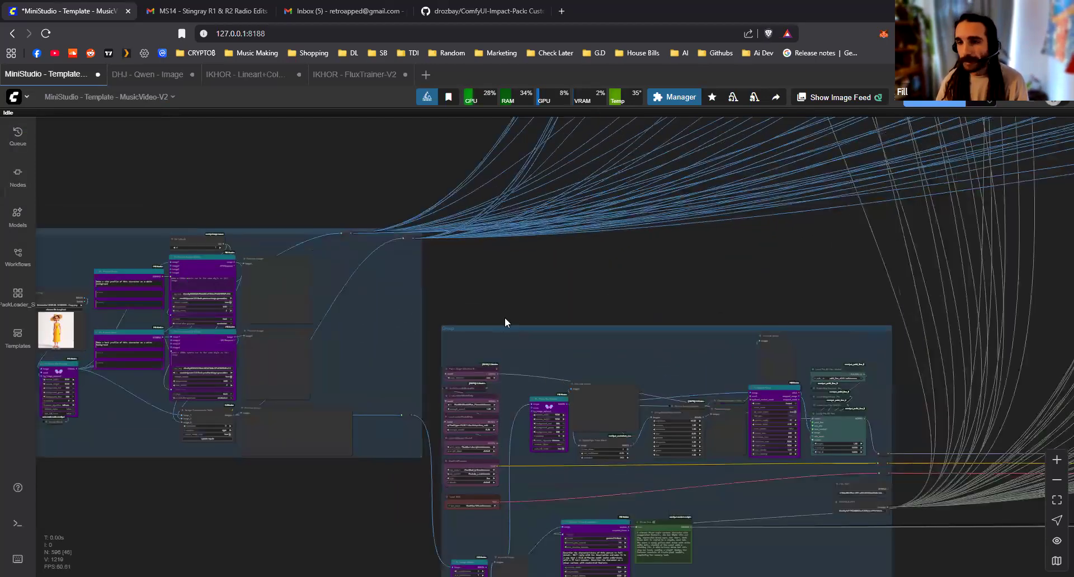
pyautogui.scroll(2, 505, 318)
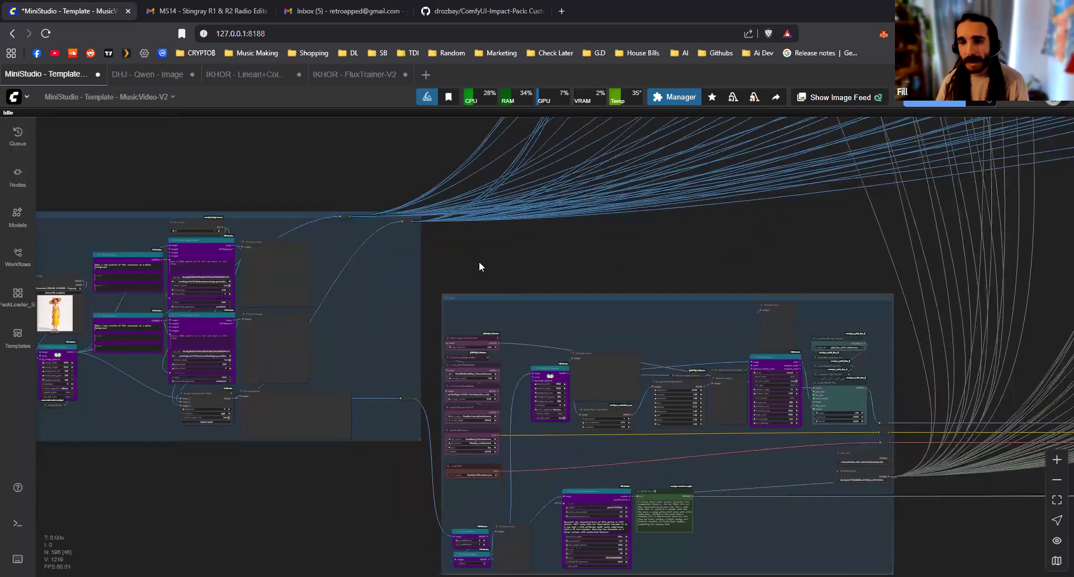
pyautogui.scroll(-1, 459, 250)
pyautogui.scroll(-8, 465, 261)
# Examine how the two input groups connect to the rows of scene groups and the final output group
pyautogui.moveTo(756, 368); pyautogui.dragTo(446, 426)
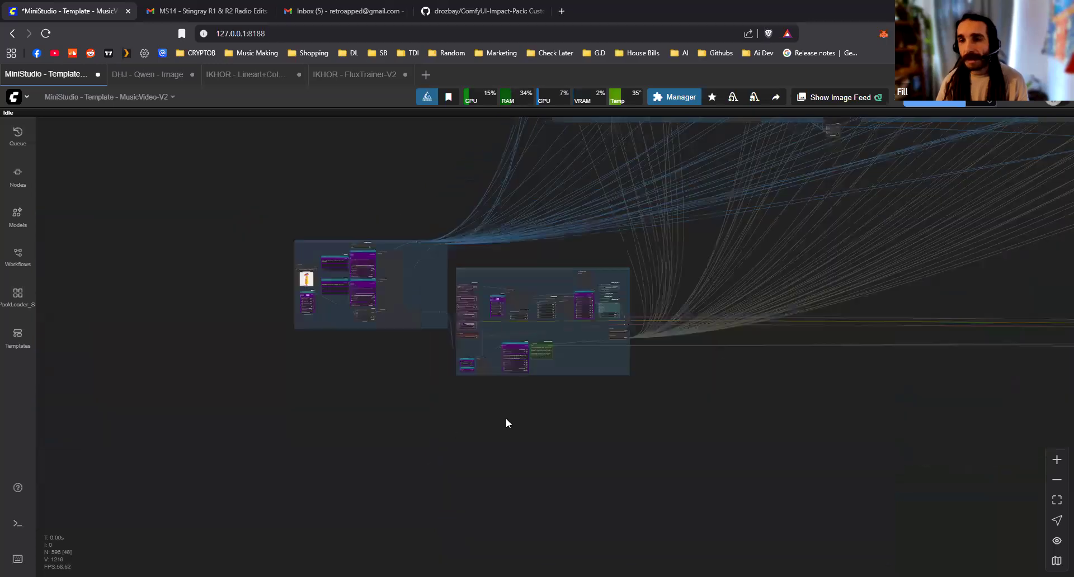
pyautogui.scroll(-2, 505, 419)
pyautogui.moveTo(900, 204); pyautogui.dragTo(848, 228)
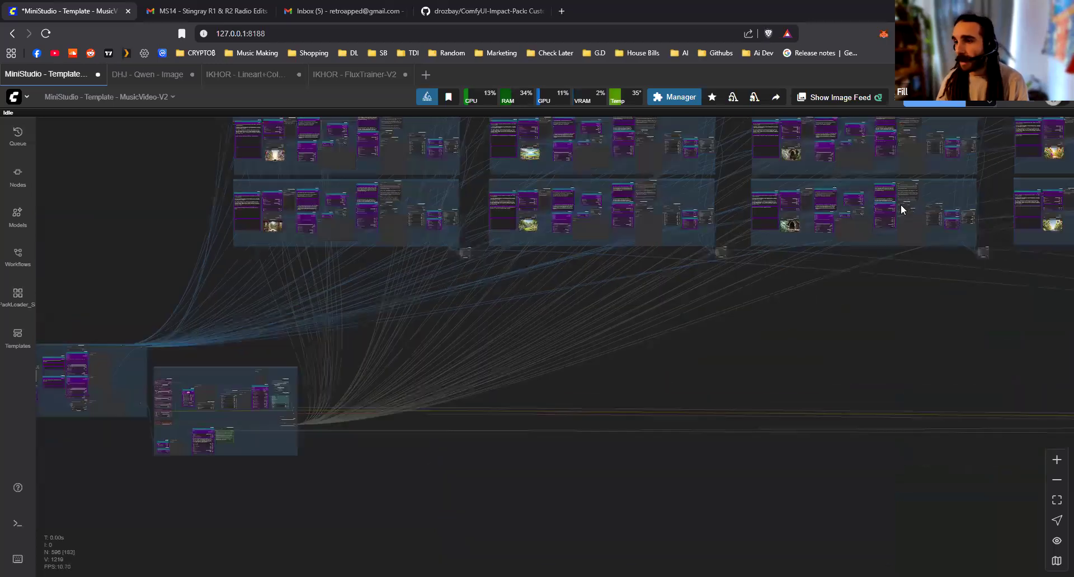
pyautogui.scroll(-2, 1000, 499)
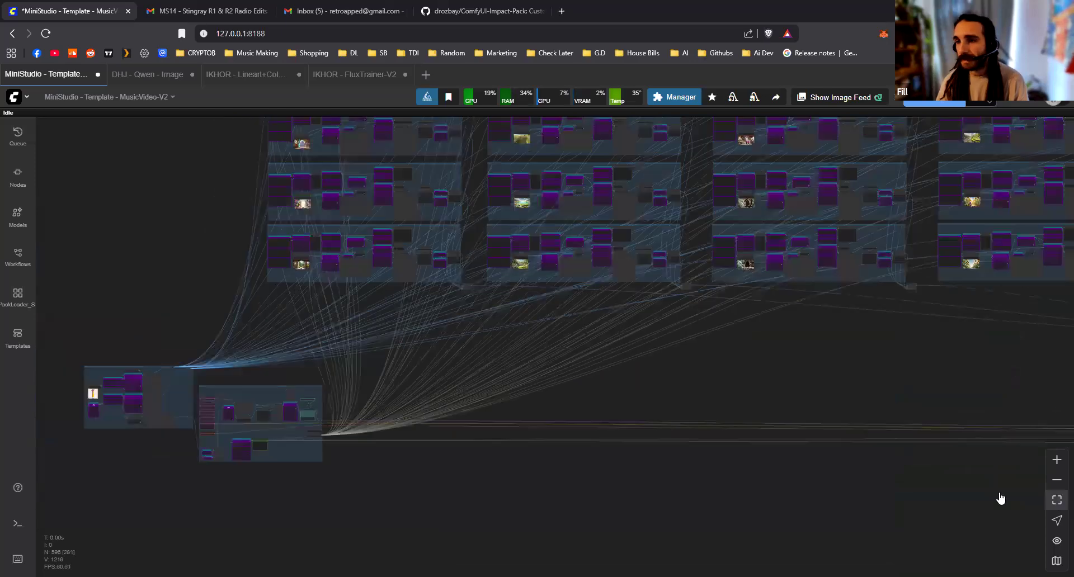
pyautogui.scroll(-8, 587, 460)
pyautogui.moveTo(618, 440); pyautogui.dragTo(622, 437)
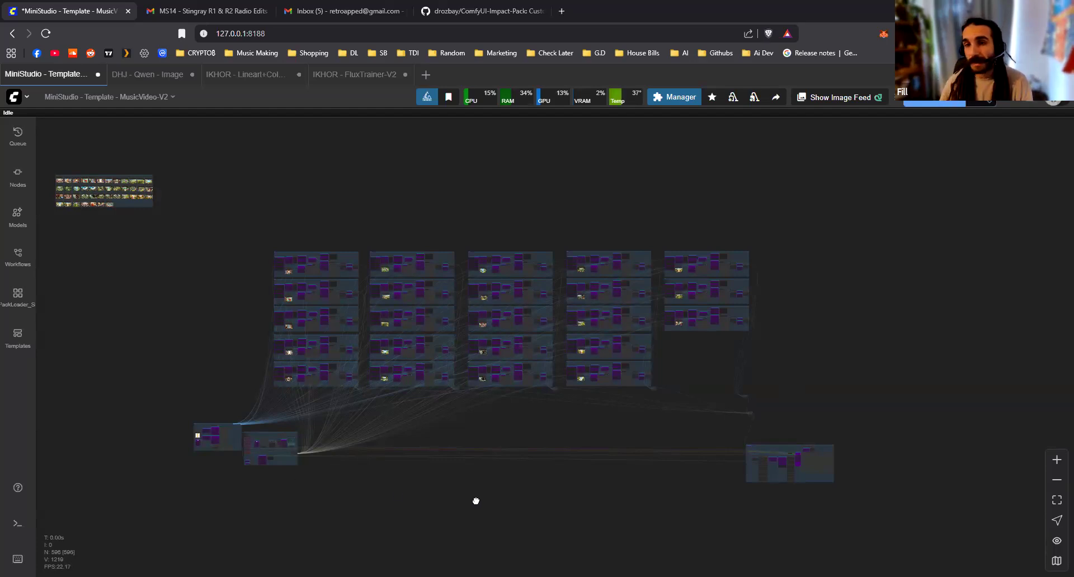
pyautogui.scroll(15, 249, 428)
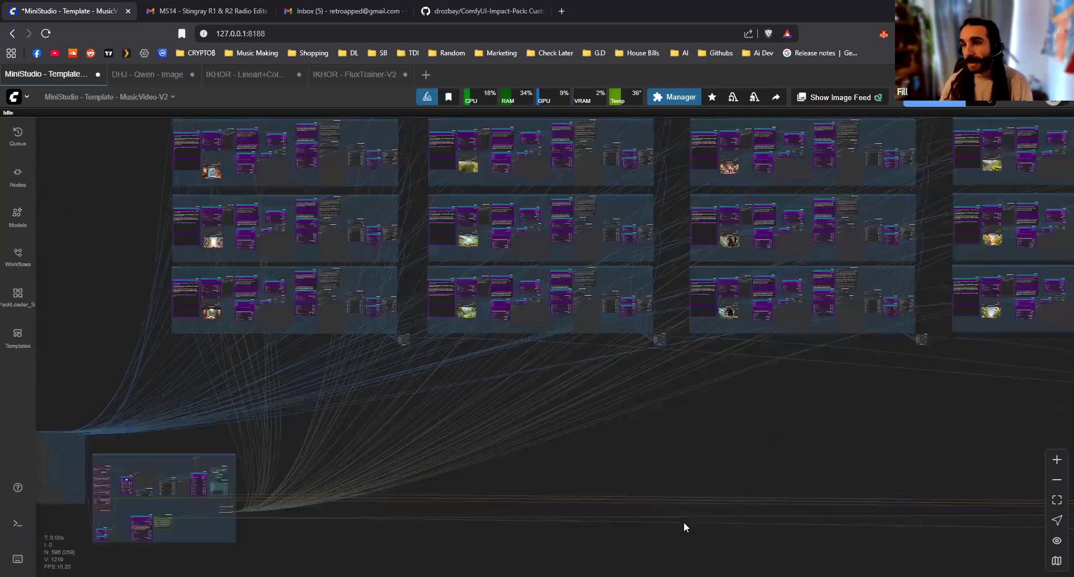
pyautogui.scroll(-8, 709, 496)
pyautogui.scroll(8, 871, 507)
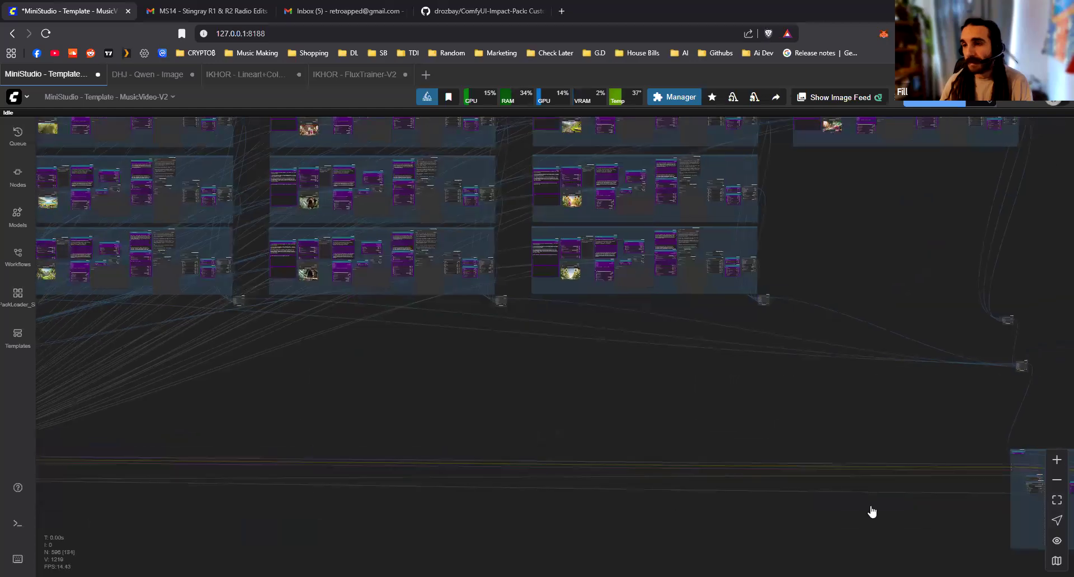
pyautogui.scroll(-8, 643, 477)
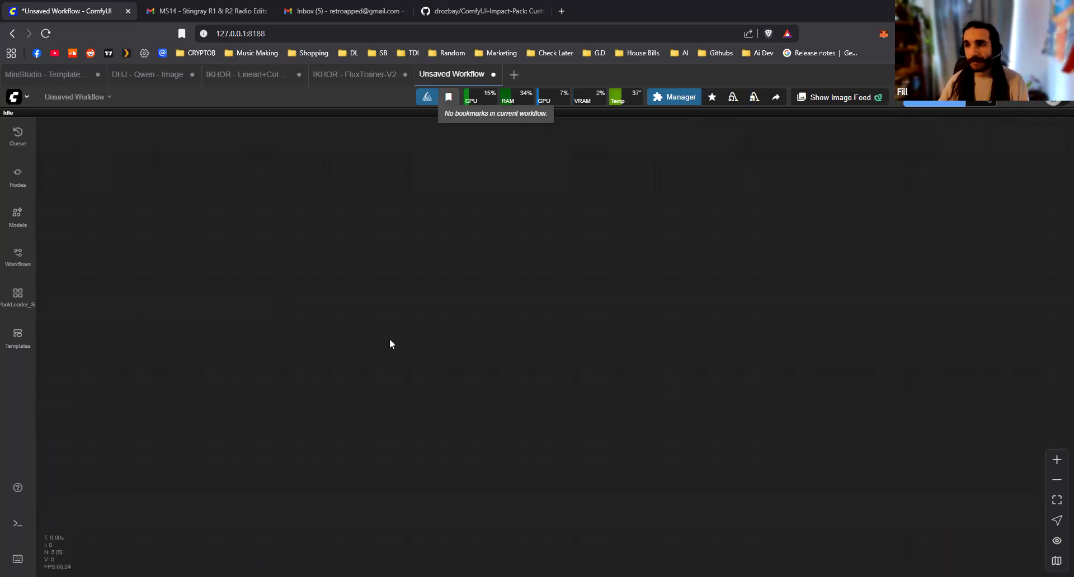
# Add a KSampler node to the blank workflow
pyautogui.doubleClick(333, 301)
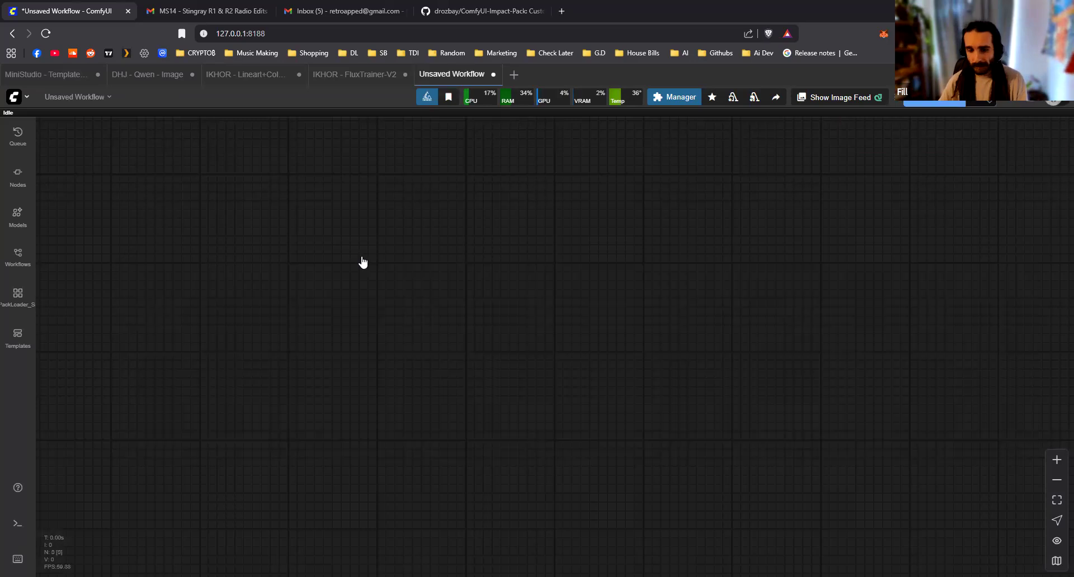
pyautogui.doubleClick(362, 264)
pyautogui.write('ks')
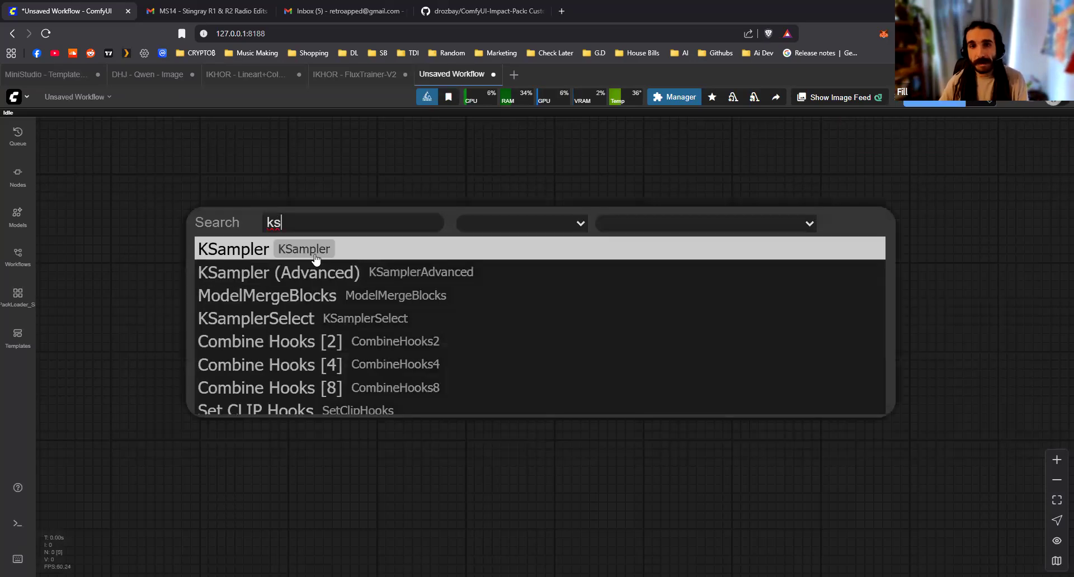
pyautogui.press('Return')
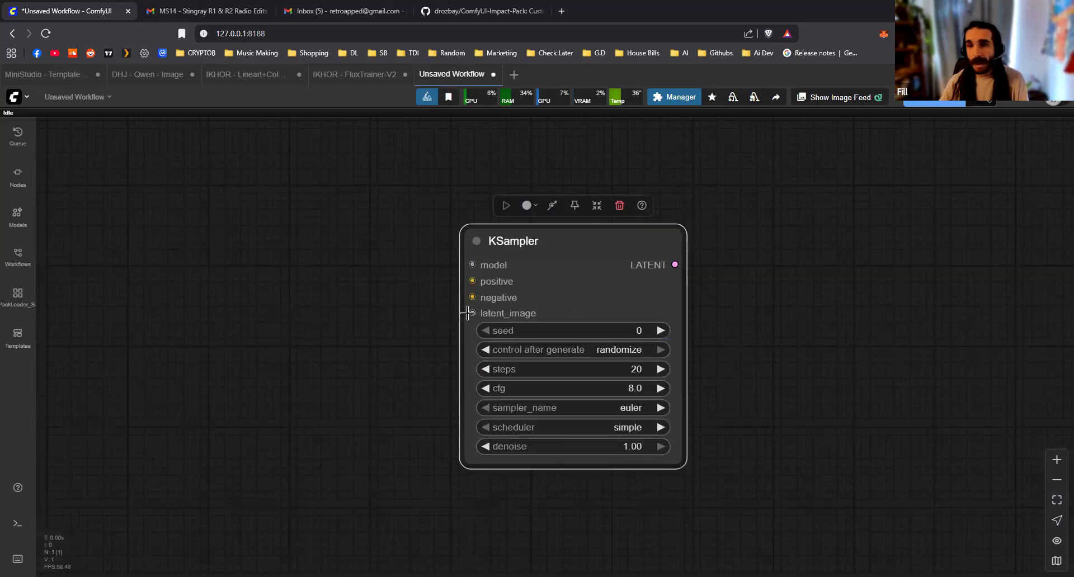
# Add a Primitive node and place it to the left of the KSampler
pyautogui.doubleClick(235, 318)
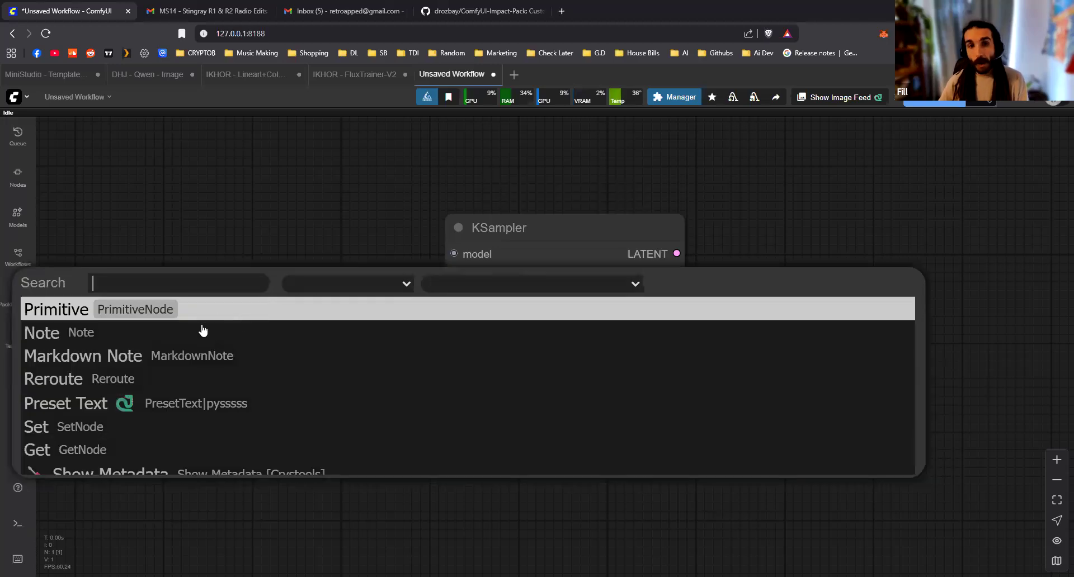
pyautogui.click(207, 313)
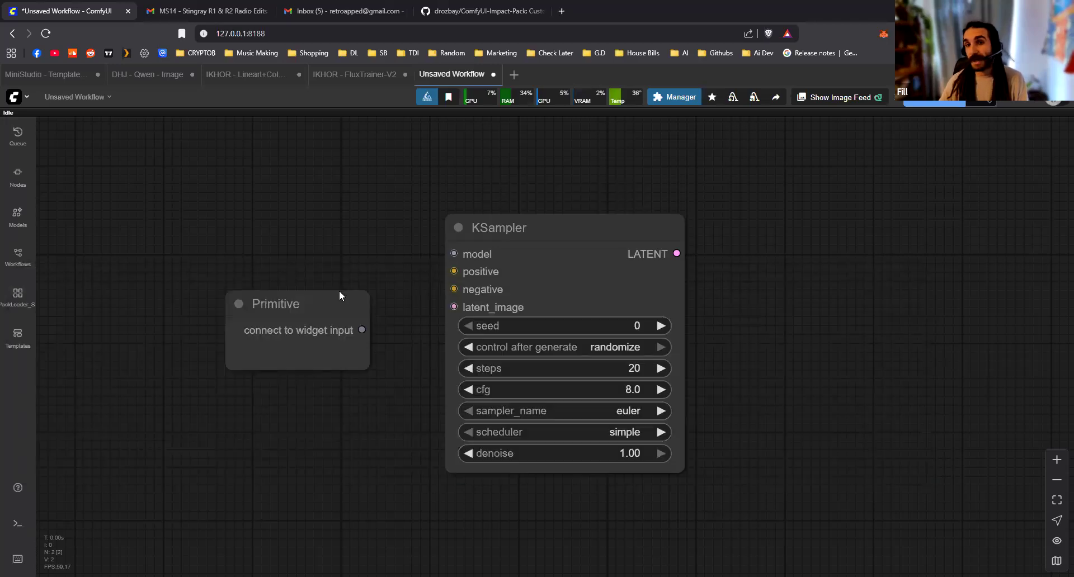
pyautogui.moveTo(374, 338); pyautogui.dragTo(443, 343)
pyautogui.scroll(2, 292, 272)
pyautogui.moveTo(401, 310); pyautogui.dragTo(281, 246)
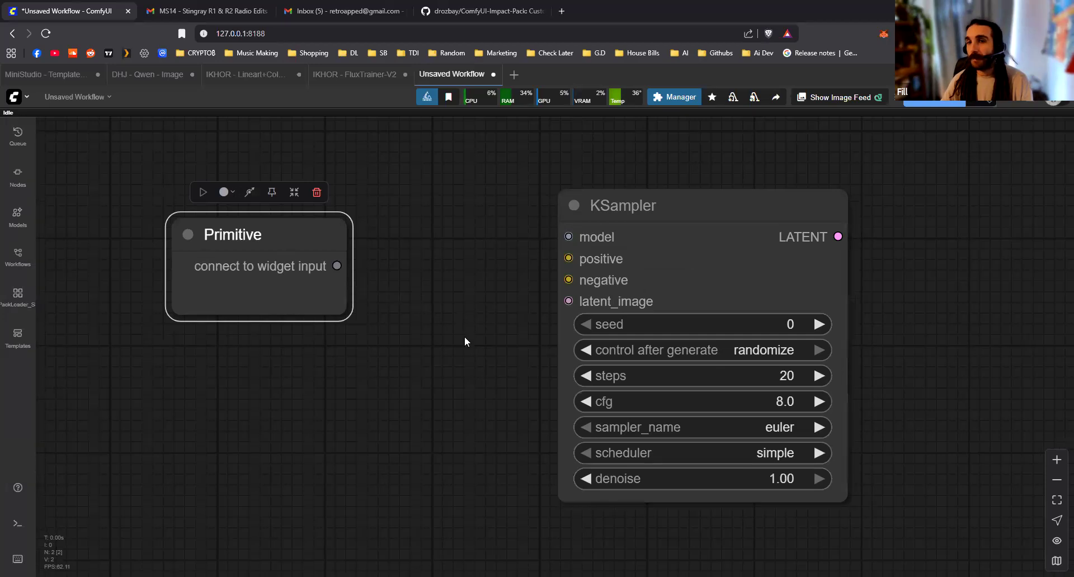
# Connect the Primitive node's output to the KSampler's cfg input
pyautogui.moveTo(336, 266); pyautogui.dragTo(573, 409)
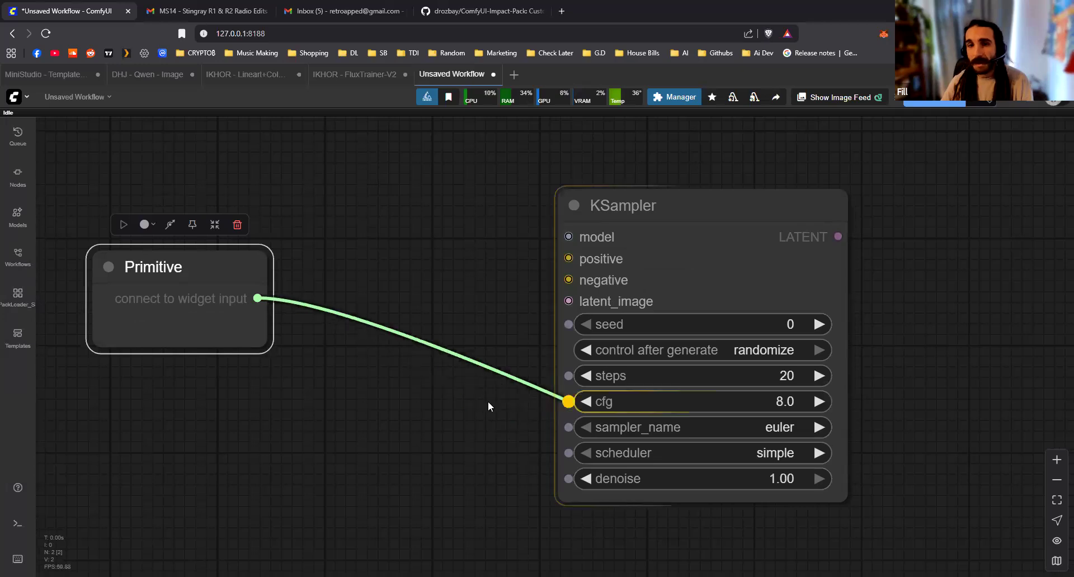
pyautogui.moveTo(488, 401); pyautogui.dragTo(570, 403)
pyautogui.moveTo(237, 385); pyautogui.dragTo(356, 398)
pyautogui.scroll(2, 319, 361)
pyautogui.moveTo(363, 261); pyautogui.dragTo(351, 211)
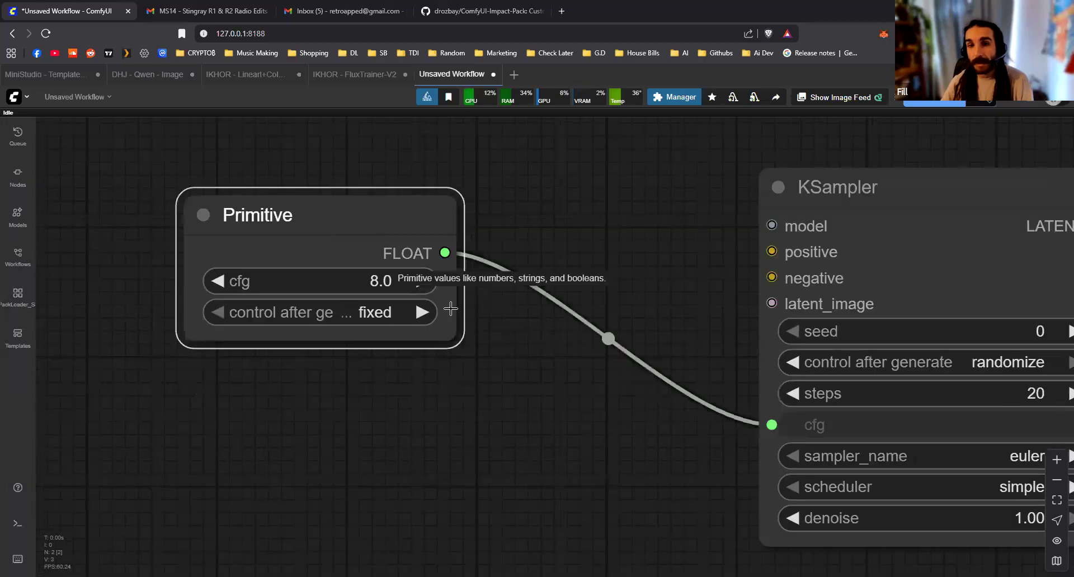
# Paste three copies of the cfg Primitive node and stack them in a column below the original
pyautogui.scroll(-3, 506, 361)
pyautogui.moveTo(491, 356); pyautogui.dragTo(303, 337)
pyautogui.scroll(-3, 465, 361)
pyautogui.moveTo(280, 260); pyautogui.dragTo(302, 213)
pyautogui.hotkey('ctrl', 'c')
pyautogui.hotkey('ctrl', 'v')
pyautogui.moveTo(350, 322); pyautogui.dragTo(269, 304)
pyautogui.hotkey('ctrl', 'v')
pyautogui.moveTo(397, 445); pyautogui.dragTo(302, 474)
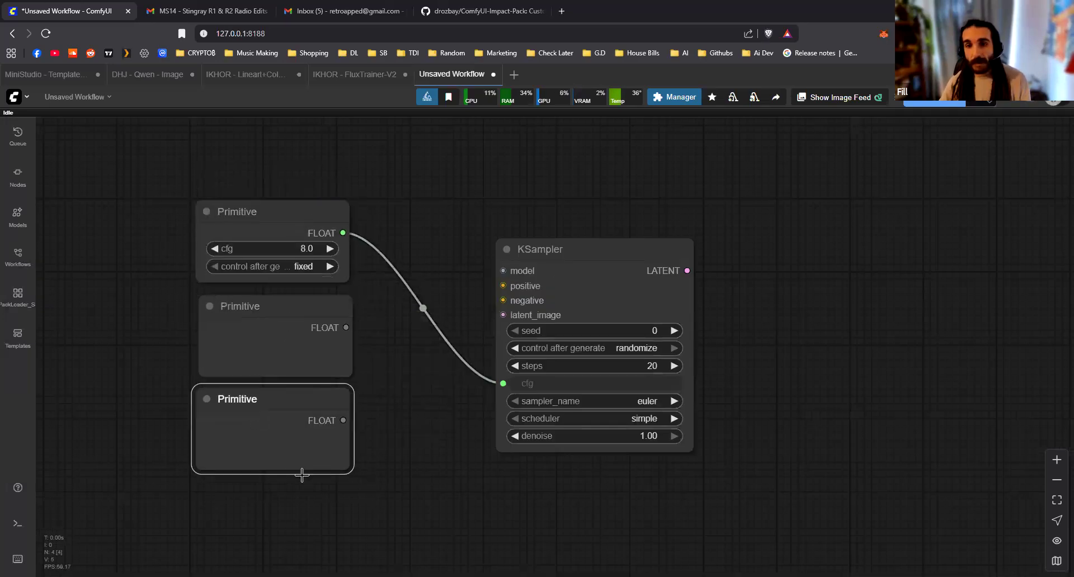
pyautogui.hotkey('ctrl', 'v')
pyautogui.moveTo(479, 442); pyautogui.dragTo(494, 392)
pyautogui.moveTo(368, 398); pyautogui.dragTo(279, 455)
# Connect the first Primitive node to the KSampler's seed input in place of cfg
pyautogui.moveTo(359, 280); pyautogui.dragTo(482, 278)
pyautogui.click(414, 285)
pyautogui.click(359, 248)
pyautogui.moveTo(358, 182); pyautogui.dragTo(515, 280)
pyautogui.moveTo(361, 278)
pyautogui.mouseDown()
pyautogui.moveTo(507, 302)
pyautogui.moveTo(487, 324)
pyautogui.moveTo(369, 286)
pyautogui.mouseUp()
pyautogui.moveTo(541, 319); pyautogui.dragTo(485, 319)
pyautogui.click(412, 316)
# Delete the three copied Primitive nodes and place one fresh Primitive node below the seed Primitive
pyautogui.moveTo(387, 507); pyautogui.dragTo(285, 313)
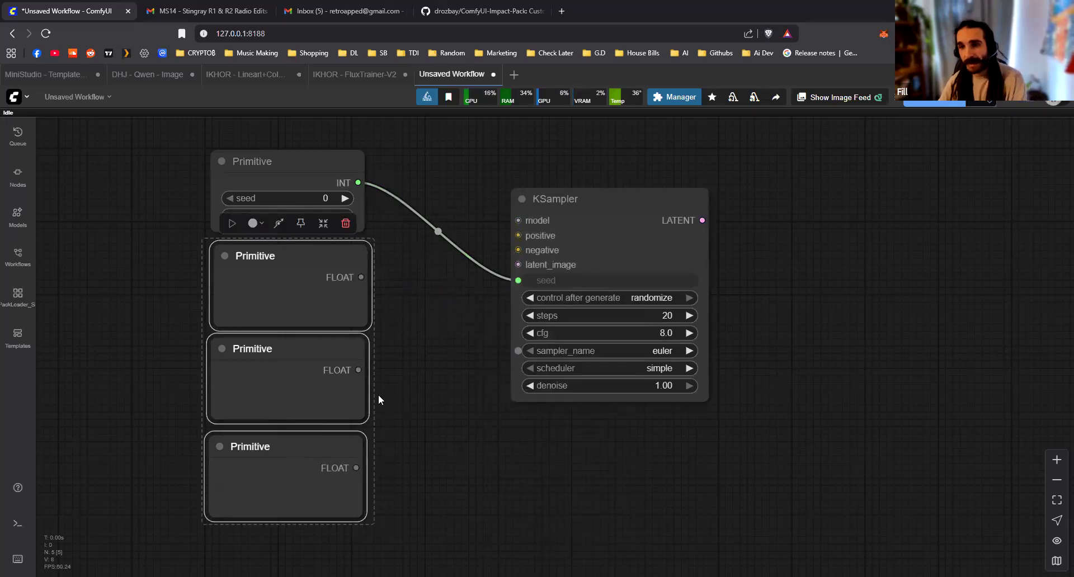
pyautogui.press('Delete')
pyautogui.doubleClick(291, 361)
pyautogui.write('prim')
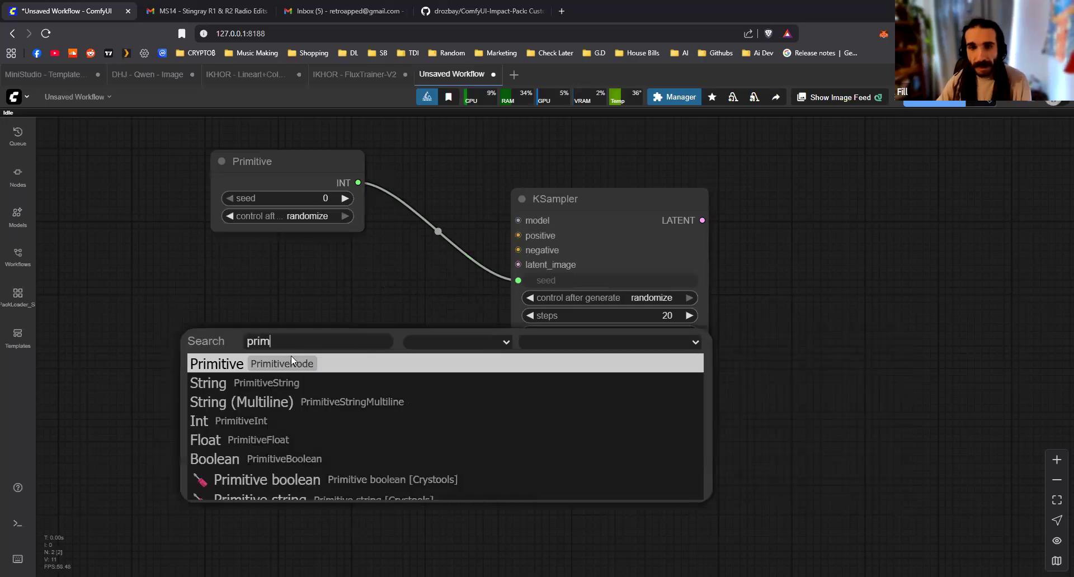
pyautogui.press('Return')
pyautogui.moveTo(381, 364); pyautogui.dragTo(300, 285)
# Paste three copies of the unconnected Primitive node and arrange them in a column below it
pyautogui.hotkey('ctrl', 'c')
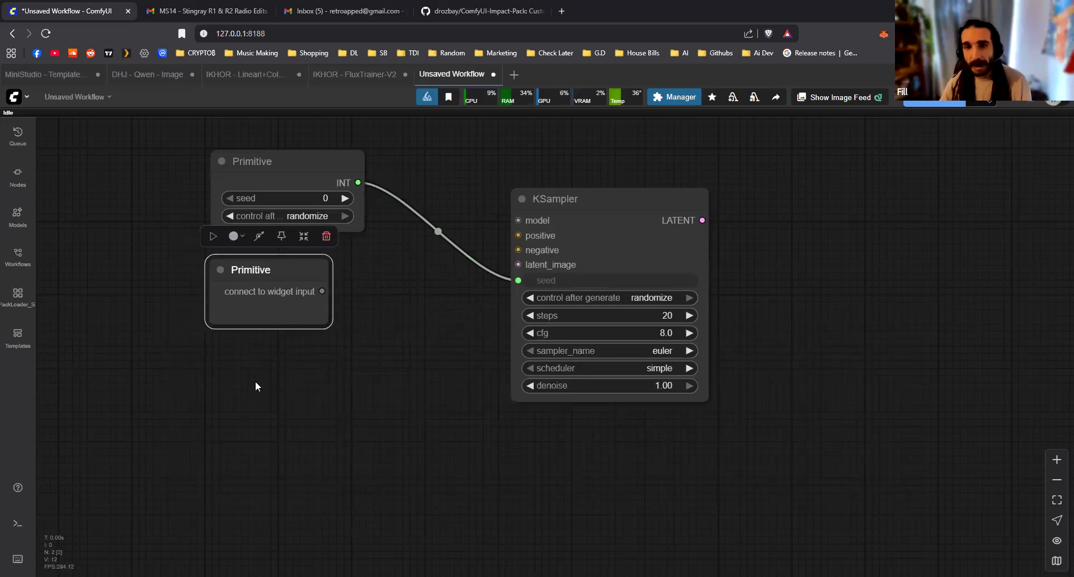
pyautogui.hotkey('ctrl', 'v')
pyautogui.hotkey('ctrl', 'v')
pyautogui.hotkey('ctrl', 'v')
pyautogui.click(404, 429)
pyautogui.moveTo(326, 397); pyautogui.dragTo(279, 370)
pyautogui.moveTo(290, 444); pyautogui.dragTo(229, 446)
pyautogui.moveTo(277, 509); pyautogui.dragTo(219, 518)
# Connect the second and third Primitive nodes to the KSampler's steps and cfg inputs and space them apart
pyautogui.moveTo(333, 293); pyautogui.dragTo(521, 311)
pyautogui.moveTo(320, 362); pyautogui.dragTo(524, 330)
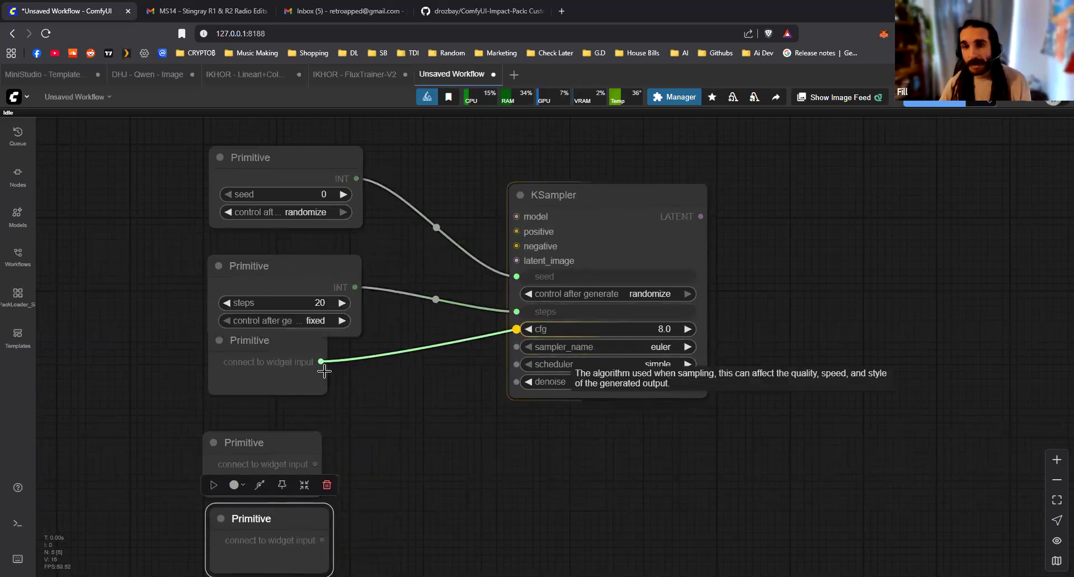
pyautogui.moveTo(322, 342); pyautogui.dragTo(323, 364)
pyautogui.moveTo(324, 267); pyautogui.dragTo(325, 245)
pyautogui.moveTo(333, 360); pyautogui.dragTo(333, 348)
pyautogui.moveTo(423, 302); pyautogui.dragTo(425, 189)
# Connect the two remaining Primitive nodes to the KSampler's sampler_name and scheduler inputs
pyautogui.moveTo(326, 345); pyautogui.dragTo(517, 234)
pyautogui.moveTo(294, 437); pyautogui.dragTo(517, 252)
pyautogui.moveTo(450, 479); pyautogui.dragTo(492, 377)
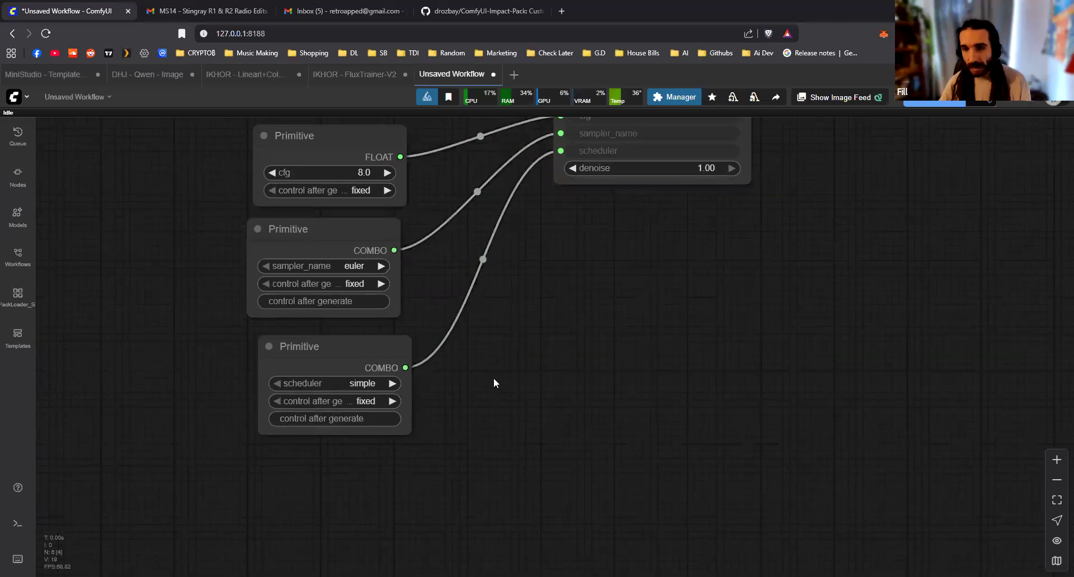
# Add another Primitive node below the scheduler Primitive and connect it to the KSampler's denoise input
pyautogui.doubleClick(495, 384)
pyautogui.write('primi')
pyautogui.press('Return')
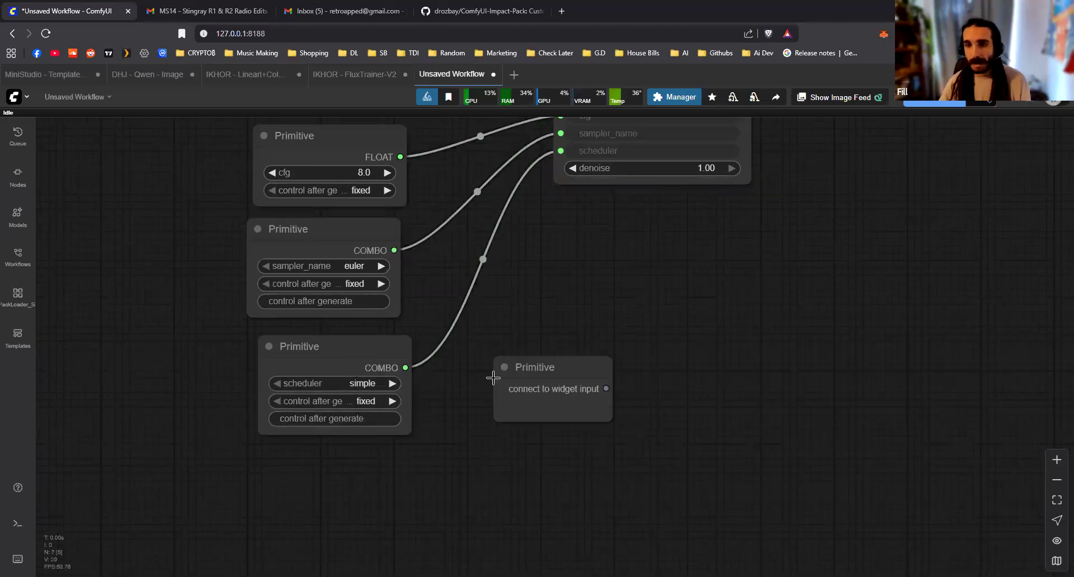
pyautogui.moveTo(496, 376); pyautogui.dragTo(339, 471)
pyautogui.moveTo(398, 486); pyautogui.dragTo(574, 223)
pyautogui.moveTo(365, 470); pyautogui.dragTo(330, 464)
pyautogui.click(544, 443)
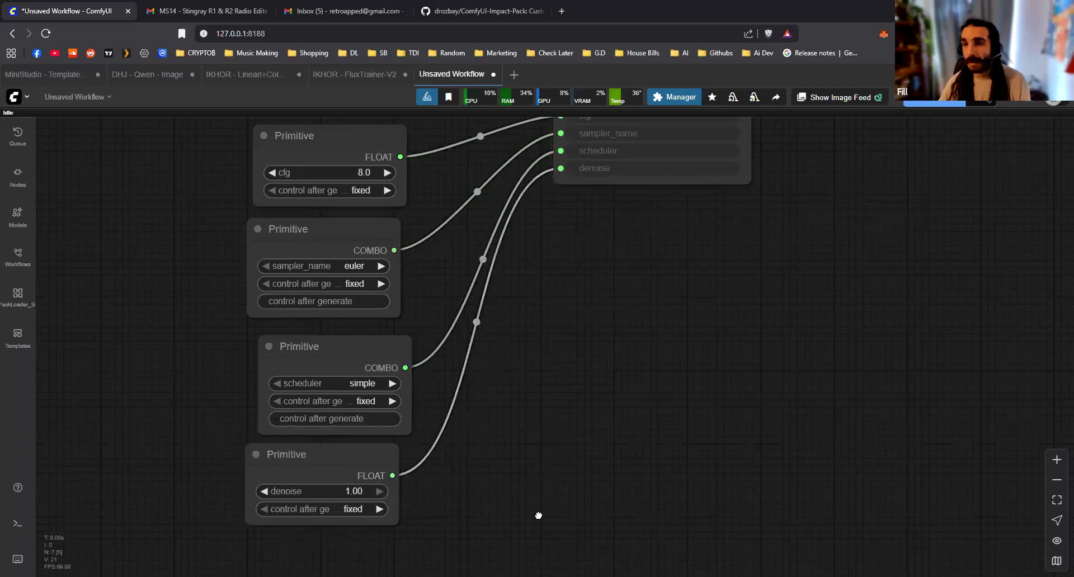
# Align the lower Primitive nodes, including scheduler and denoise, into an even column
pyautogui.moveTo(593, 303); pyautogui.dragTo(578, 416)
pyautogui.scroll(-4, 577, 417)
pyautogui.moveTo(646, 223); pyautogui.dragTo(683, 141)
pyautogui.moveTo(653, 361); pyautogui.dragTo(586, 378)
pyautogui.scroll(-1, 425, 481)
pyautogui.moveTo(425, 483); pyautogui.dragTo(443, 392)
pyautogui.moveTo(361, 397); pyautogui.dragTo(357, 395)
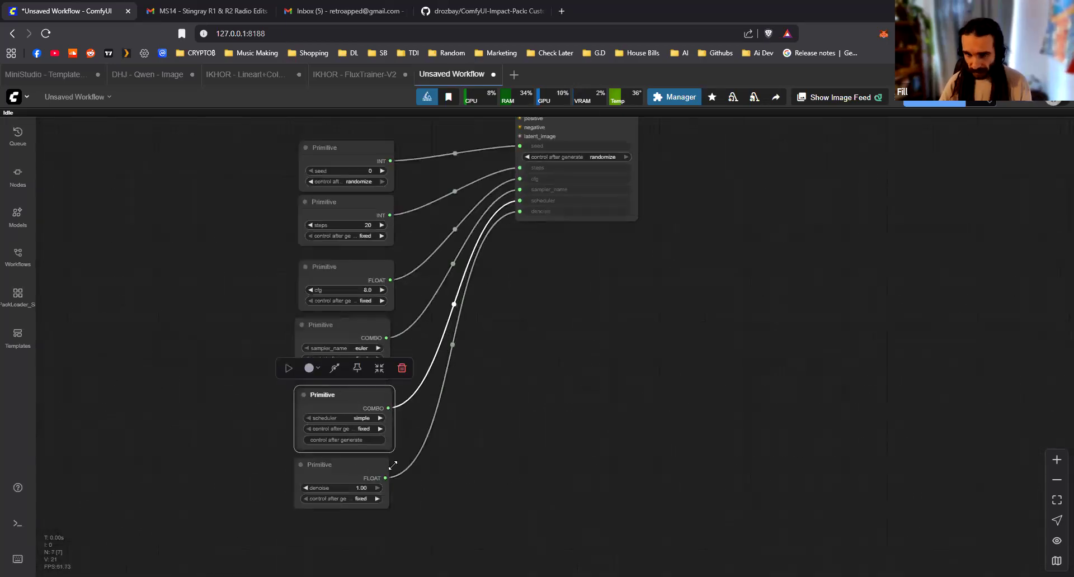
pyautogui.moveTo(393, 465); pyautogui.dragTo(395, 467)
pyautogui.click(536, 359)
# Align the seed and steps Primitive nodes with the rest of the column
pyautogui.scroll(1, 433, 351)
pyautogui.moveTo(493, 328); pyautogui.dragTo(586, 415)
pyautogui.moveTo(427, 218); pyautogui.dragTo(421, 213)
pyautogui.moveTo(442, 285); pyautogui.dragTo(440, 286)
pyautogui.moveTo(437, 210); pyautogui.dragTo(435, 208)
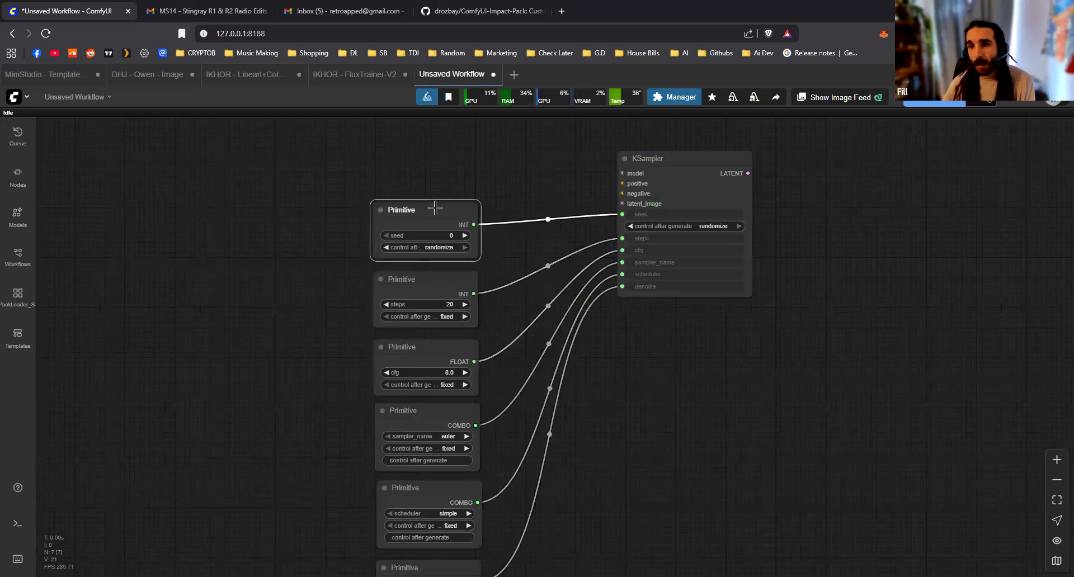
pyautogui.click(576, 346)
pyautogui.scroll(-2, 576, 346)
pyautogui.moveTo(621, 379); pyautogui.dragTo(492, 329)
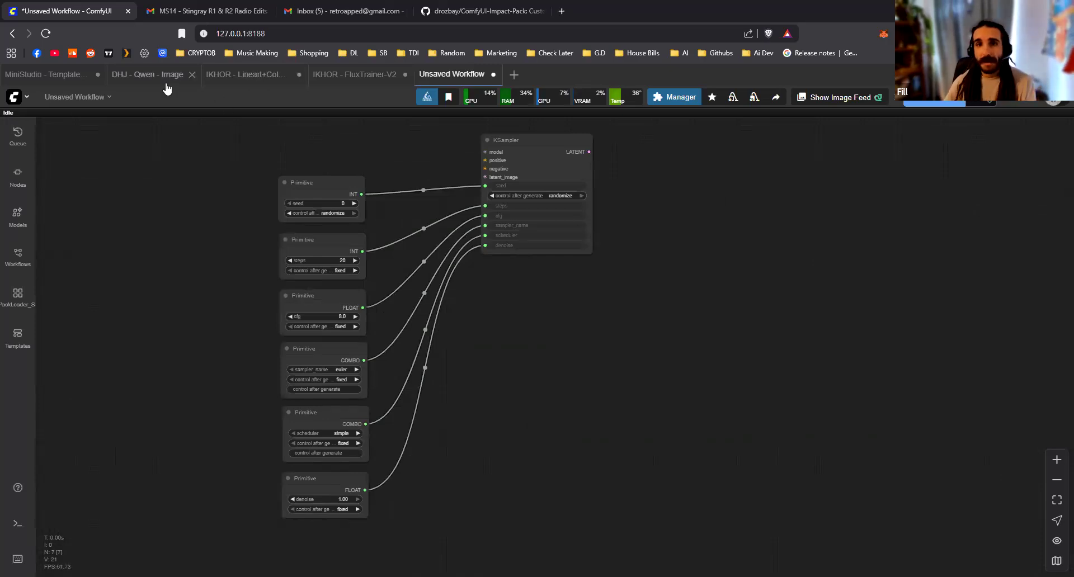
pyautogui.moveTo(169, 88)
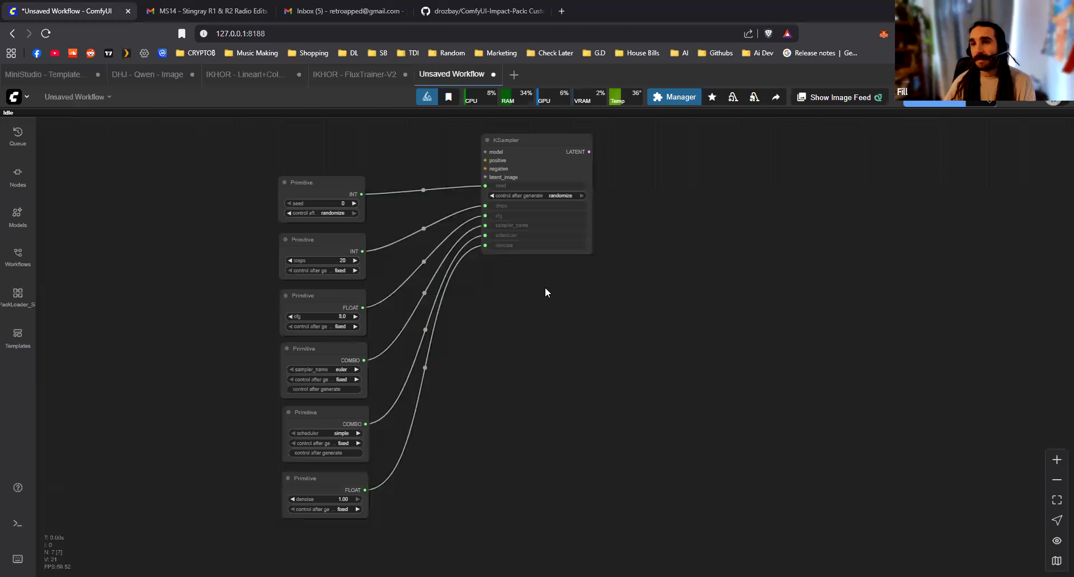
pyautogui.scroll(1, 546, 294)
pyautogui.scroll(-2, 547, 308)
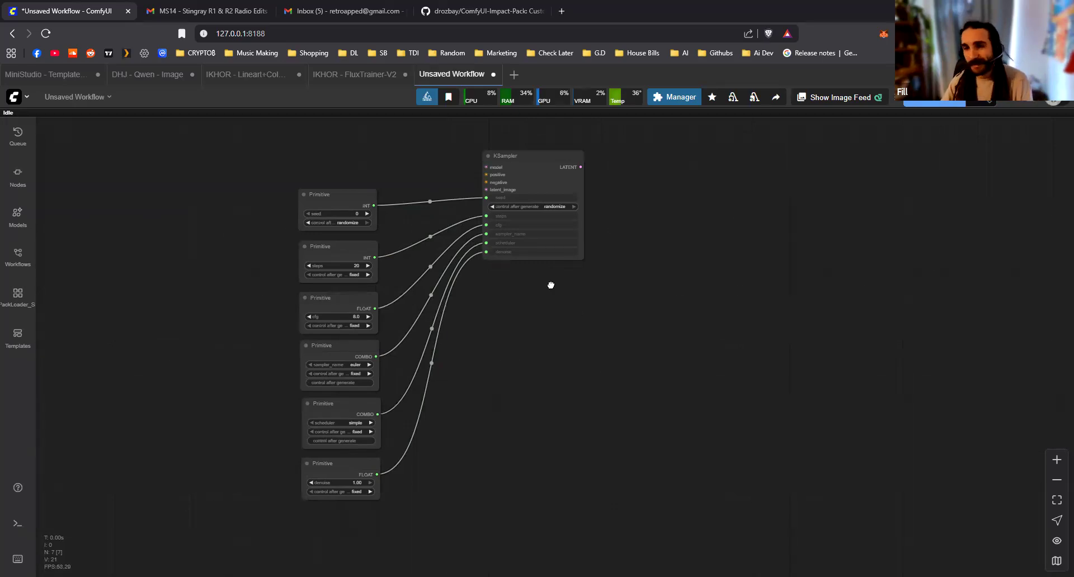
# Duplicate the KSampler node with its incoming Primitive connections and place the copy below the original
pyautogui.scroll(1, 549, 282)
pyautogui.scroll(1, 549, 278)
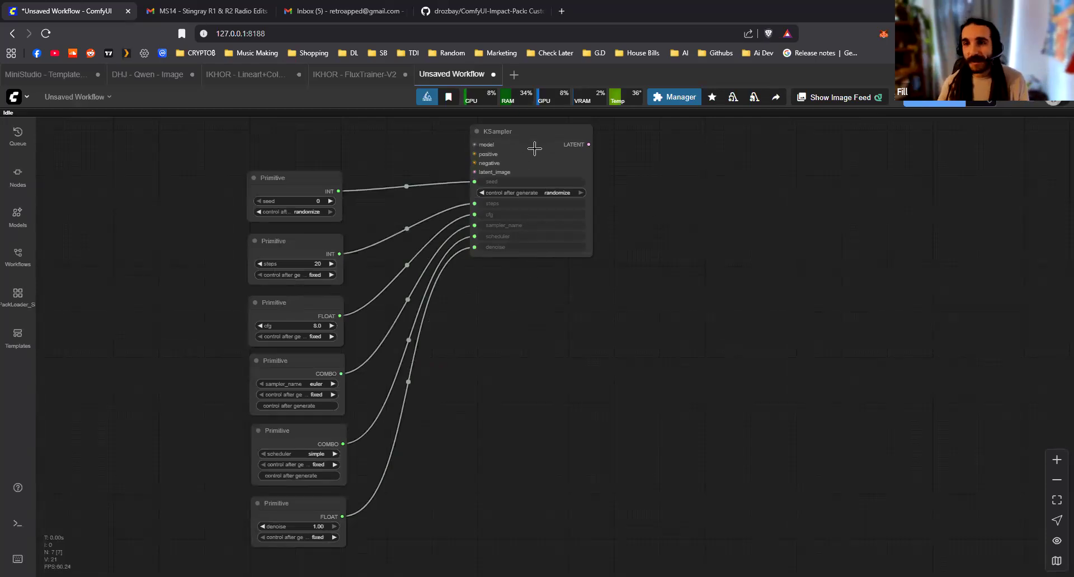
pyautogui.click(534, 148)
pyautogui.moveTo(472, 388); pyautogui.dragTo(457, 426)
pyautogui.click(534, 314)
pyautogui.click(578, 227)
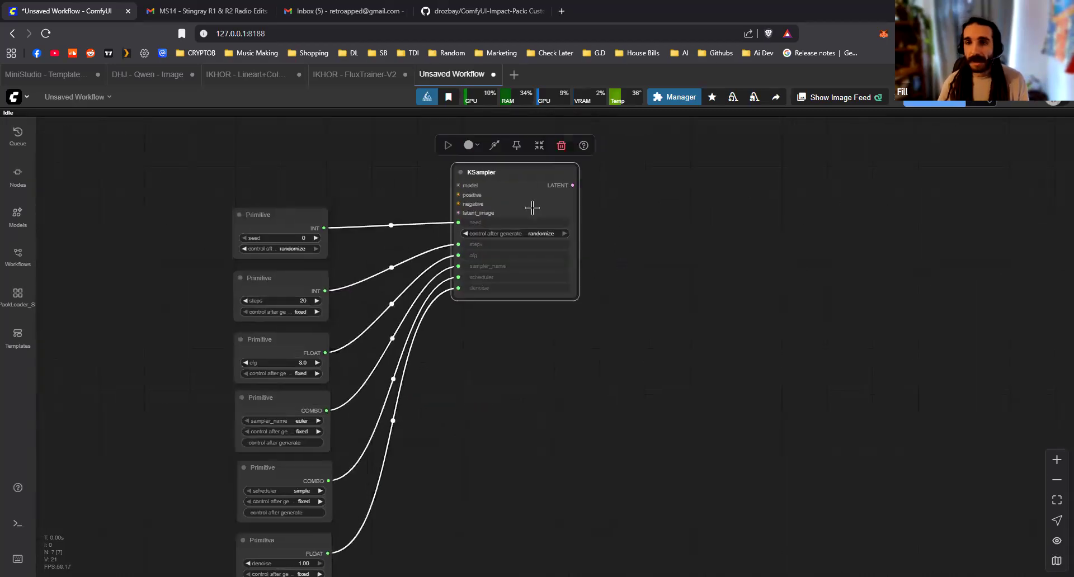
pyautogui.click(630, 246)
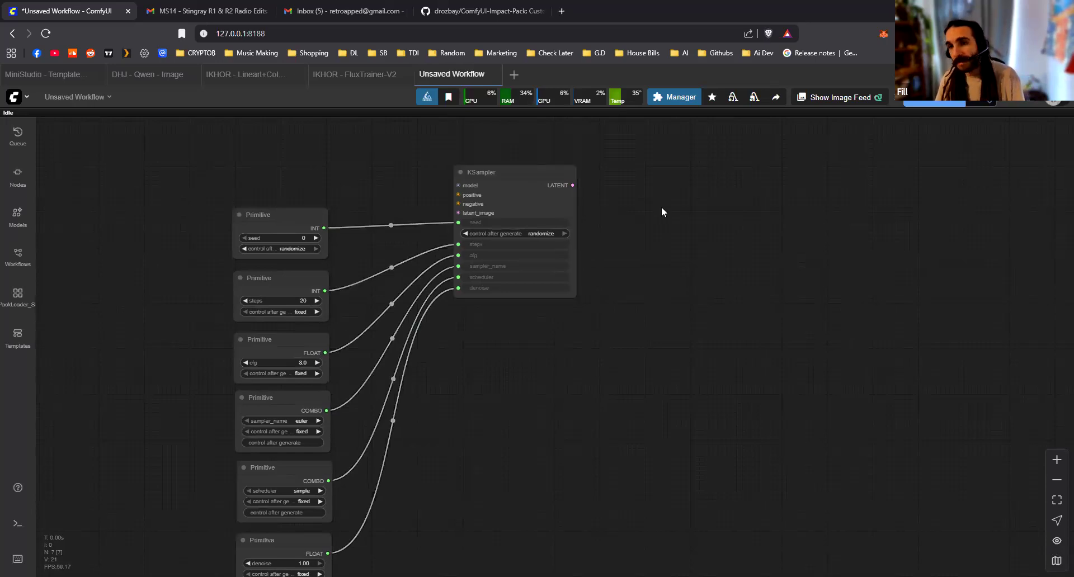
pyautogui.hotkey('ctrl', 'shift', 'v')
pyautogui.moveTo(680, 181); pyautogui.dragTo(504, 326)
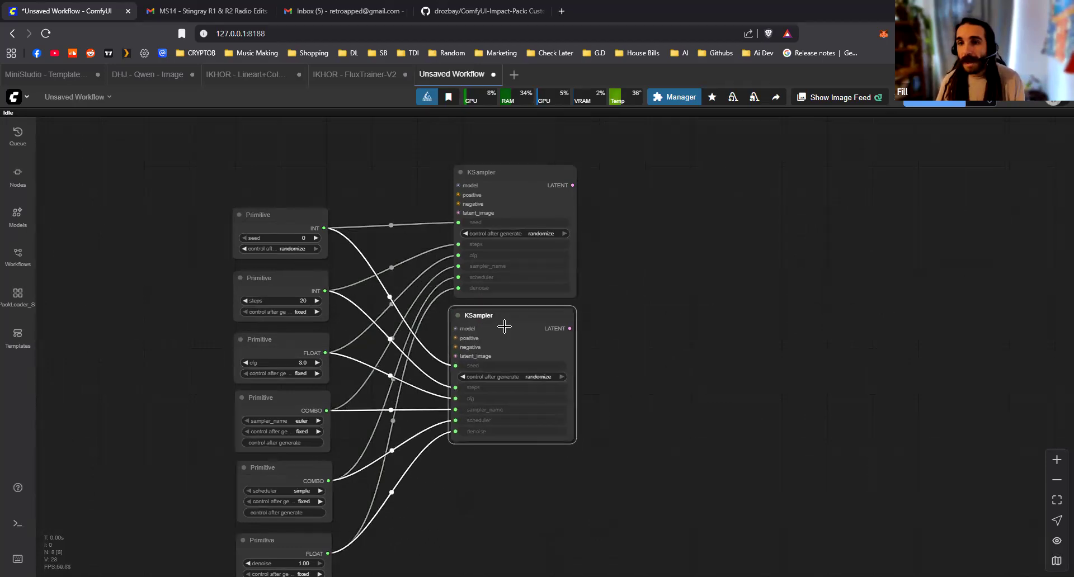
# Paste two more KSampler copies with their Primitive connections kept and stack them beneath the second one
pyautogui.click(652, 393)
pyautogui.scroll(-4, 652, 393)
pyautogui.moveTo(597, 459); pyautogui.dragTo(527, 413)
pyautogui.hotkey('ctrl', 'shift', 'v')
pyautogui.hotkey('ctrl', 'shift', 'v')
pyautogui.click(635, 380)
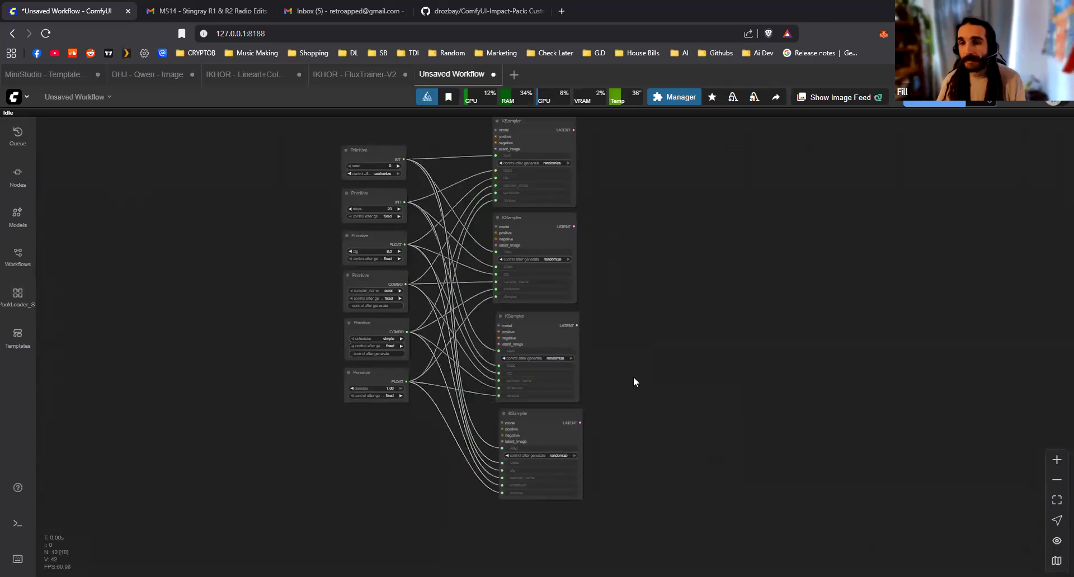
# Align the third and fourth KSampler nodes under the upper two to form an even column
pyautogui.scroll(-1, 634, 378)
pyautogui.moveTo(383, 158); pyautogui.dragTo(429, 408)
pyautogui.moveTo(413, 260); pyautogui.dragTo(398, 282)
pyautogui.click(442, 299)
pyautogui.scroll(6, 445, 304)
pyautogui.scroll(-5, 481, 308)
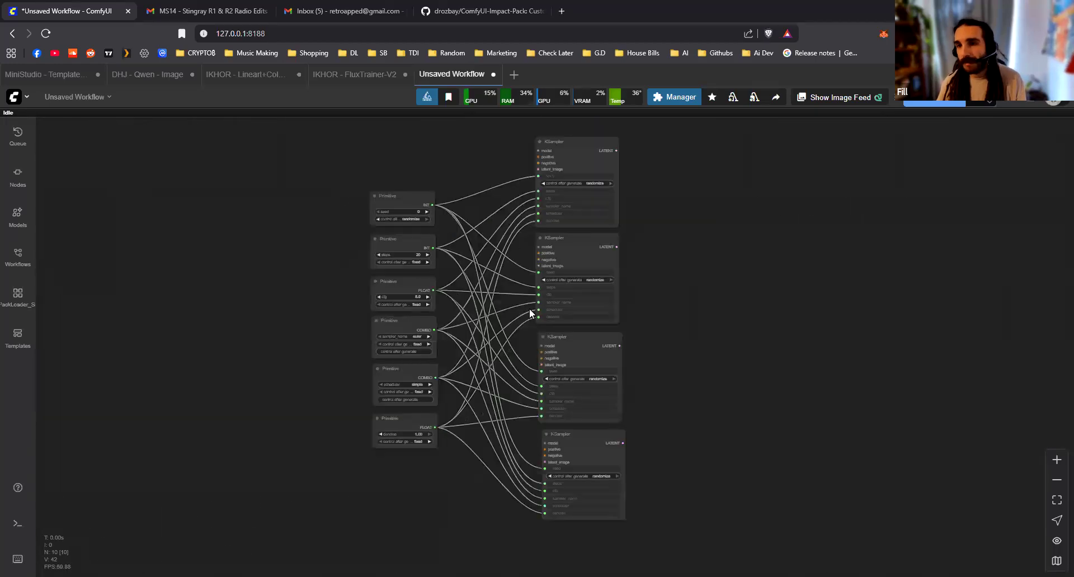
pyautogui.scroll(5, 540, 302)
pyautogui.scroll(-1, 625, 362)
pyautogui.click(619, 354)
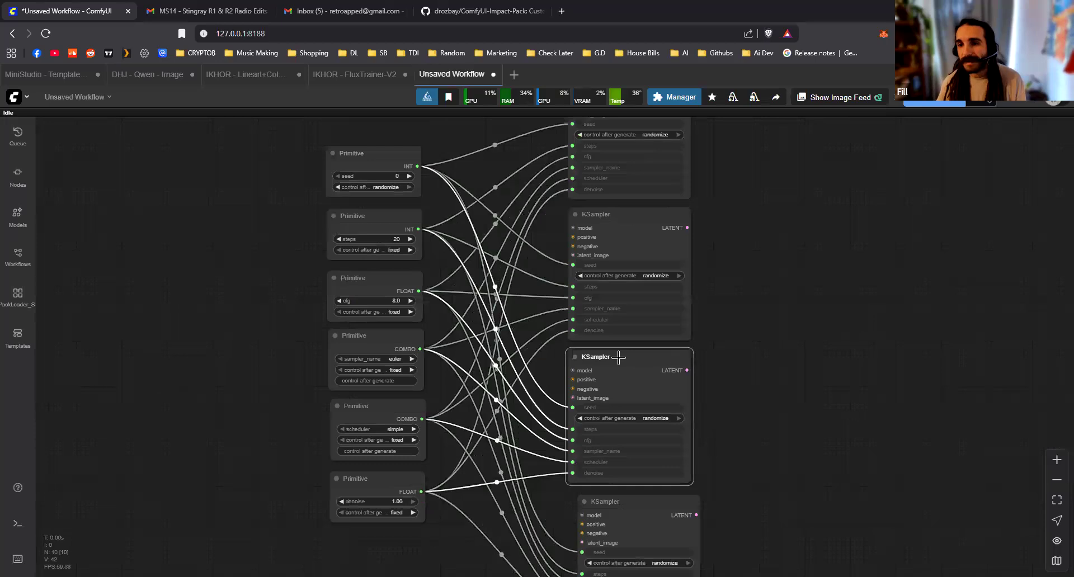
pyautogui.scroll(1, 633, 504)
pyautogui.click(633, 492)
pyautogui.moveTo(621, 498); pyautogui.dragTo(613, 492)
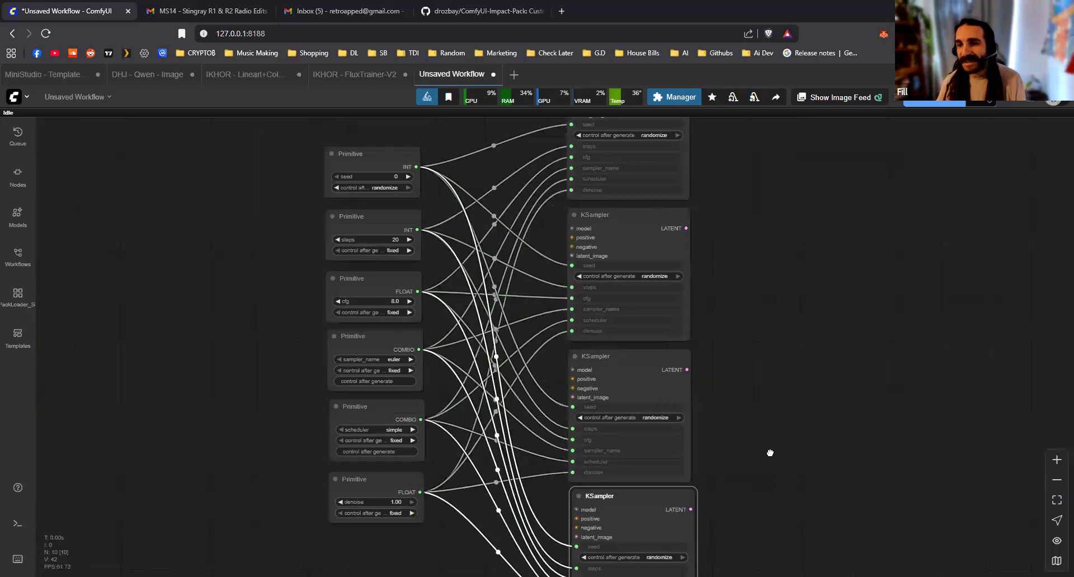
pyautogui.click(731, 322)
pyautogui.scroll(-2, 718, 340)
pyautogui.moveTo(703, 173); pyautogui.dragTo(639, 141)
pyautogui.moveTo(475, 247); pyautogui.dragTo(473, 214)
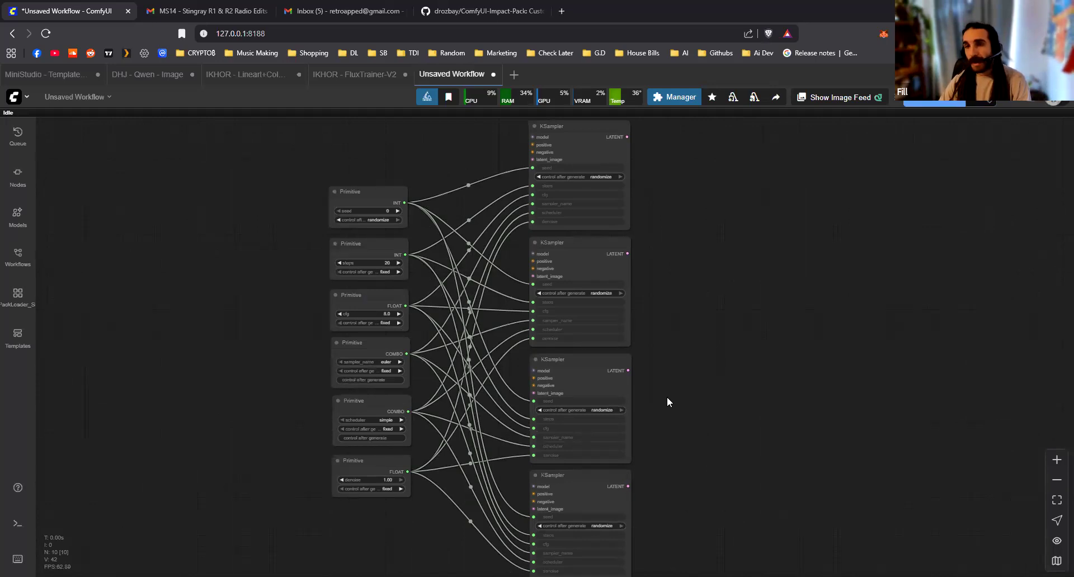
# Move all four KSampler nodes together farther to the right of the Primitive nodes
pyautogui.scroll(3, 390, 203)
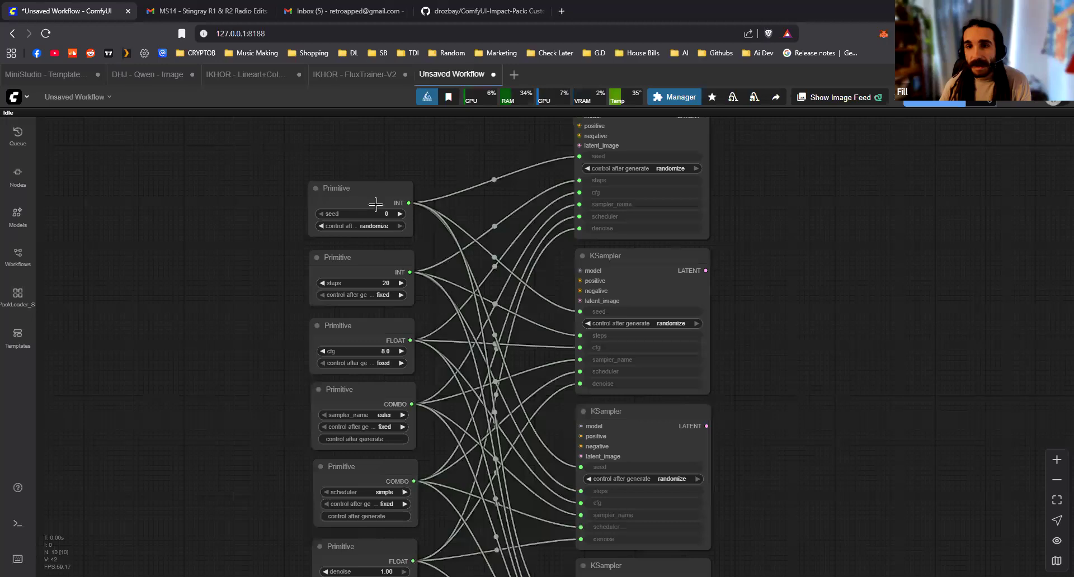
pyautogui.scroll(2, 376, 205)
pyautogui.click(403, 282)
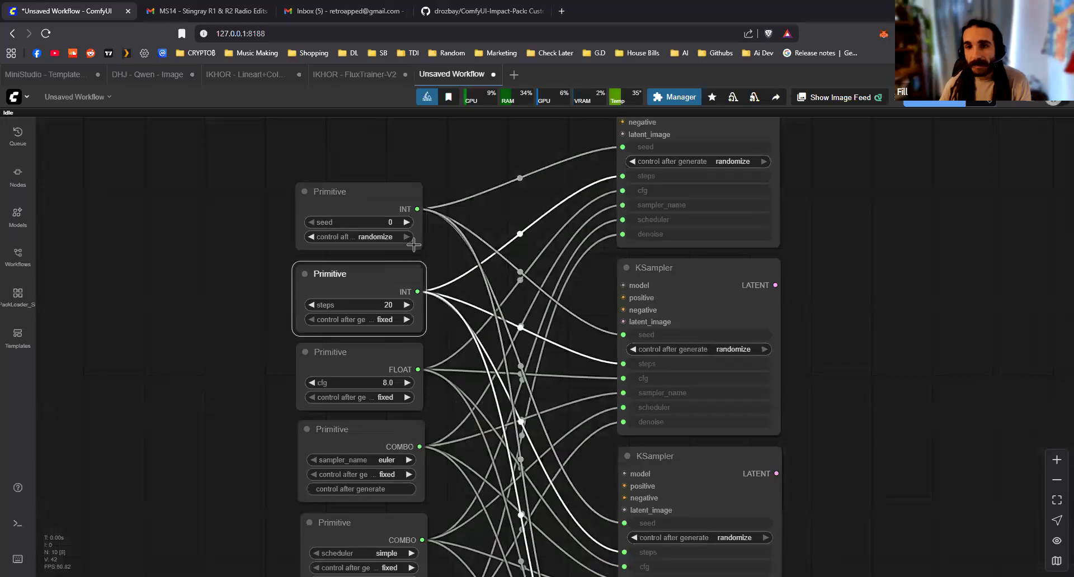
pyautogui.click(396, 208)
pyautogui.scroll(-5, 504, 343)
pyautogui.click(653, 425)
pyautogui.moveTo(583, 465); pyautogui.dragTo(415, 179)
pyautogui.moveTo(465, 201); pyautogui.dragTo(850, 205)
pyautogui.click(311, 270)
# Try to convert the six Primitive nodes into a group node named "we", and undo the conversion
pyautogui.scroll(5, 305, 270)
pyautogui.moveTo(441, 512); pyautogui.dragTo(297, 196)
pyautogui.rightClick(484, 357)
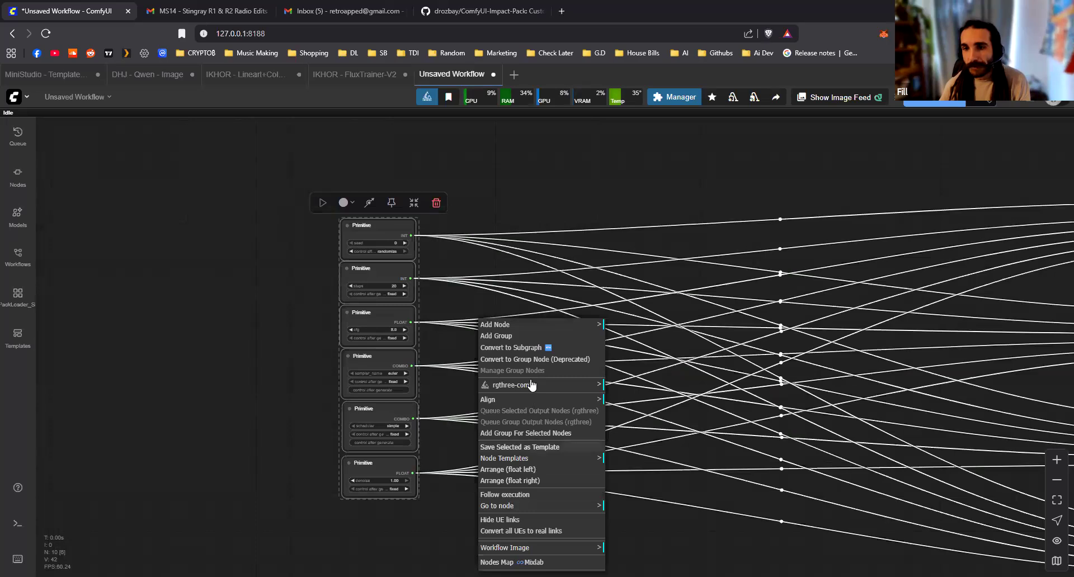
pyautogui.click(541, 359)
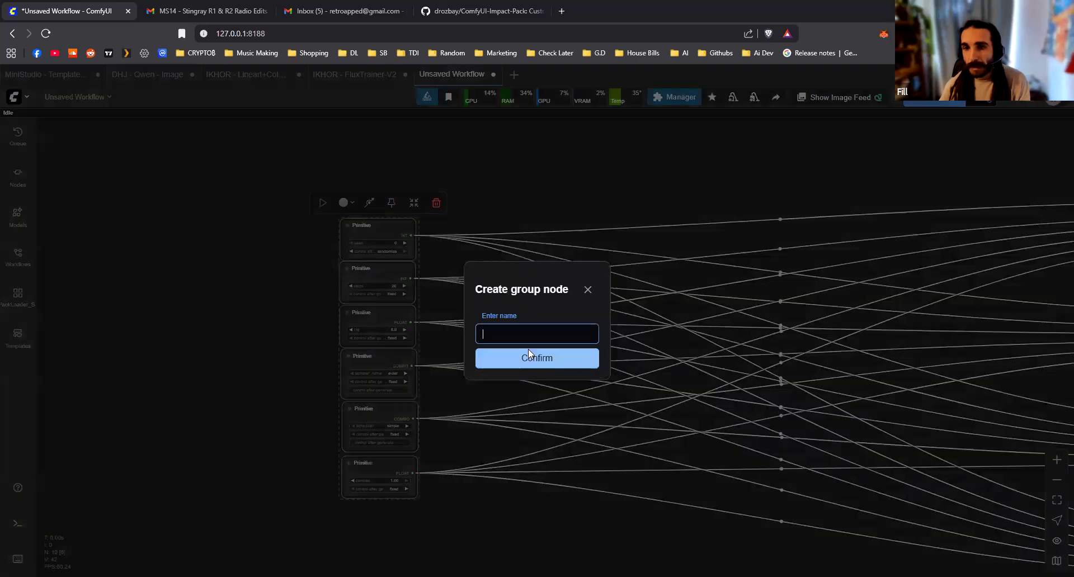
pyautogui.press('Escape')
pyautogui.rightClick(513, 294)
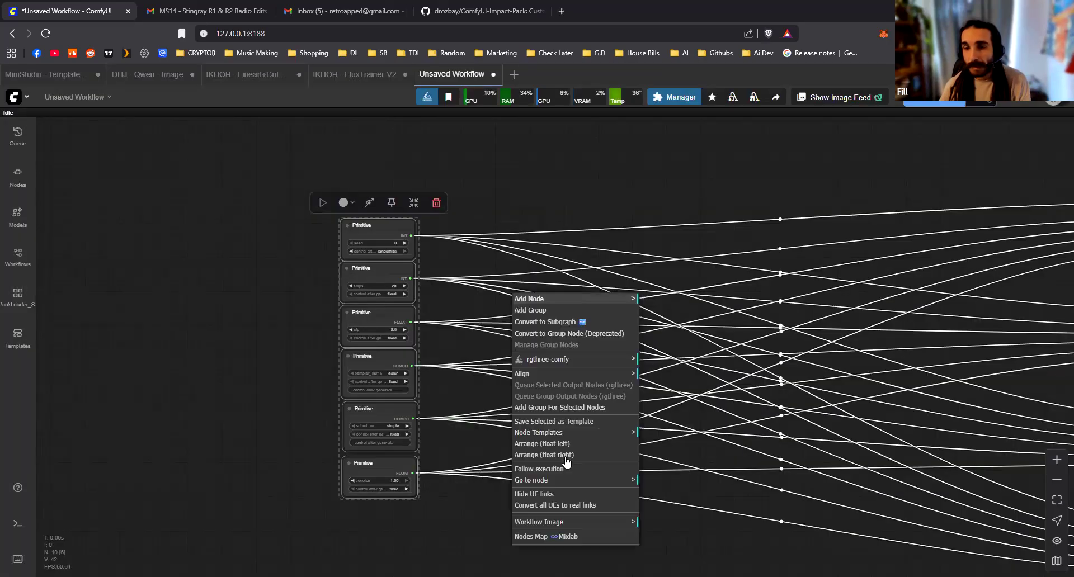
pyautogui.click(576, 333)
pyautogui.write('we')
pyautogui.press('Return')
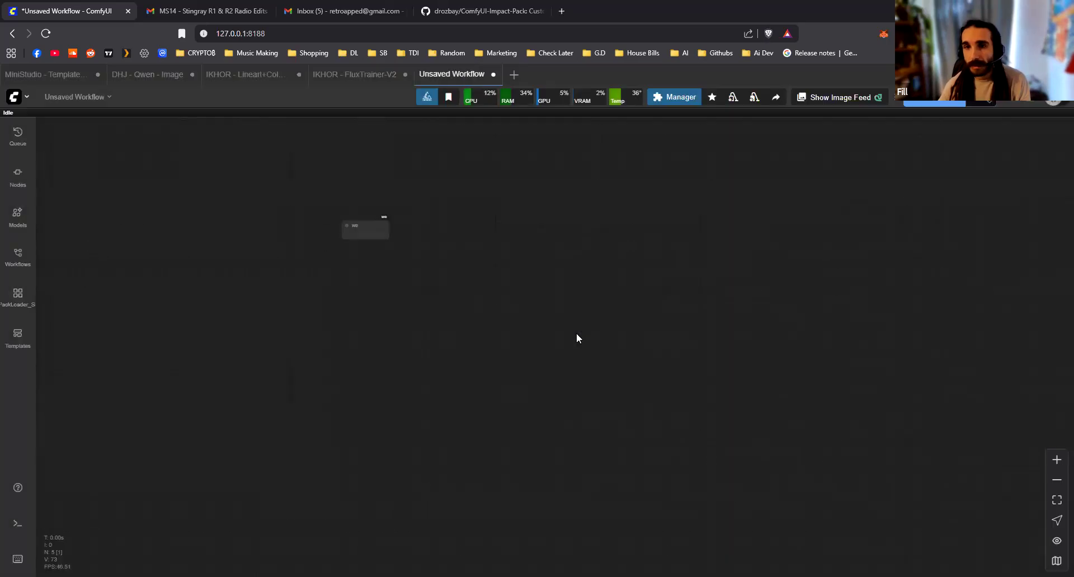
pyautogui.scroll(10, 383, 201)
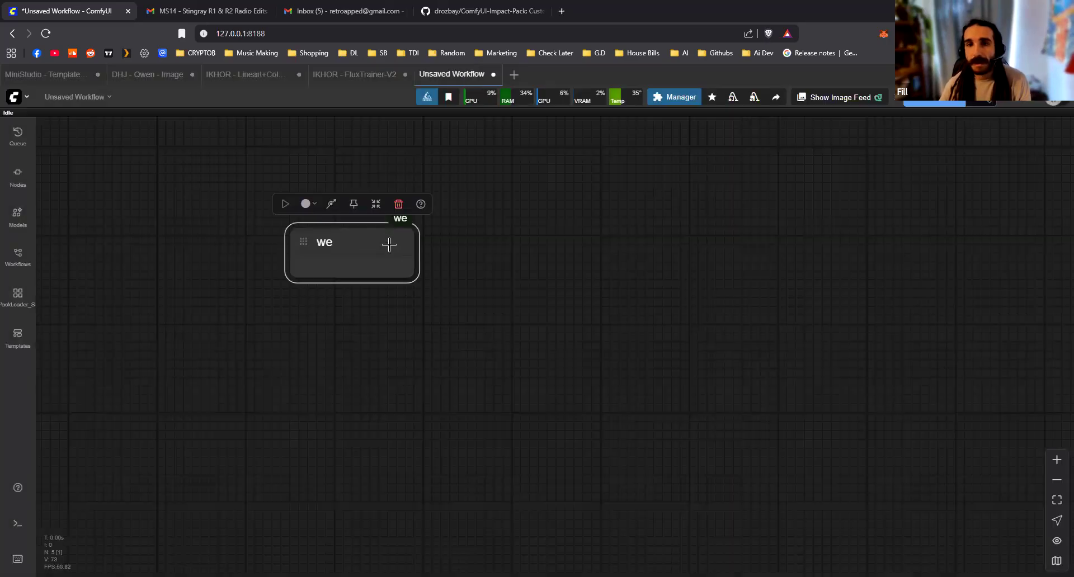
pyautogui.hotkey('ctrl', 'z')
# Add a group around the six selected Primitive nodes and widen its frame to the right of the nodes
pyautogui.scroll(-5, 560, 331)
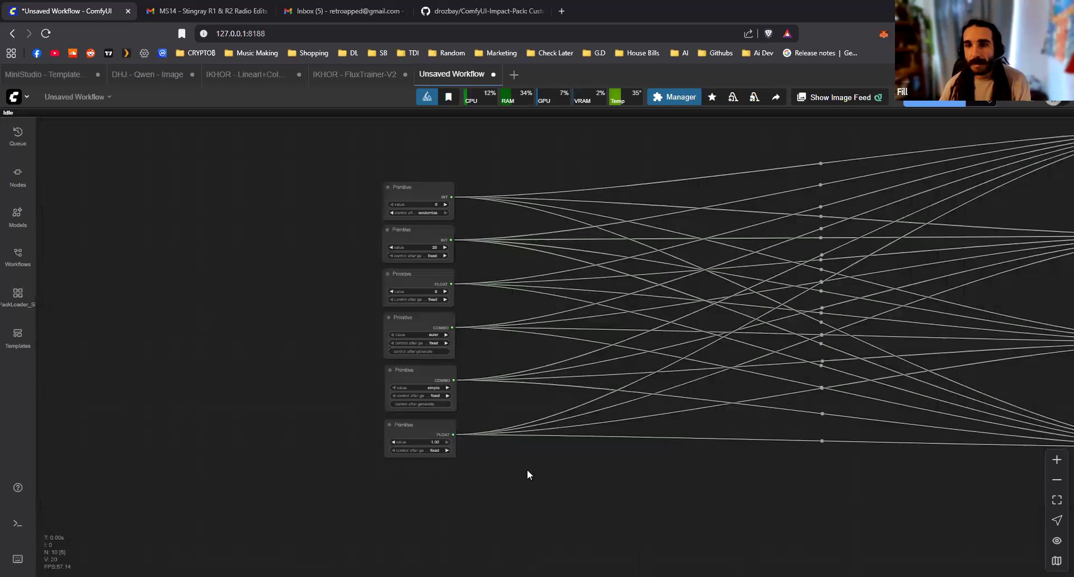
pyautogui.rightClick(582, 534)
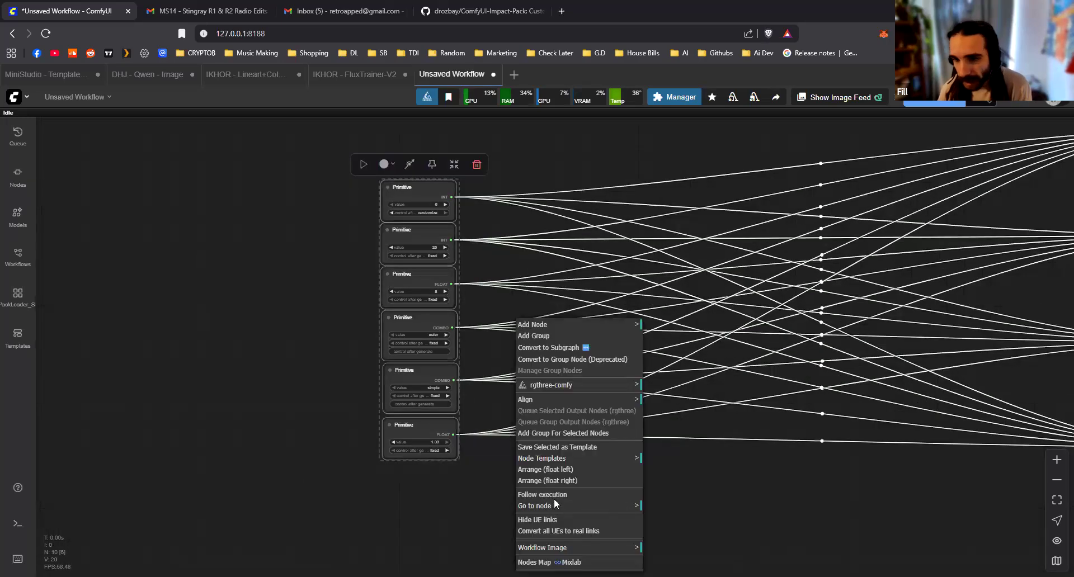
pyautogui.click(555, 433)
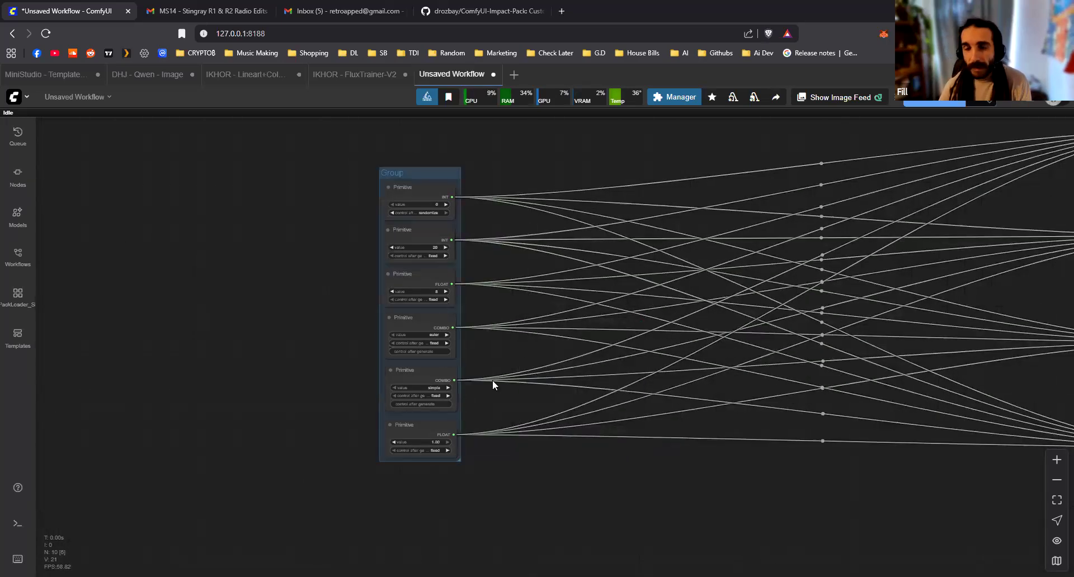
pyautogui.scroll(1, 492, 380)
pyautogui.moveTo(451, 480); pyautogui.dragTo(594, 485)
pyautogui.moveTo(643, 364); pyautogui.dragTo(574, 392)
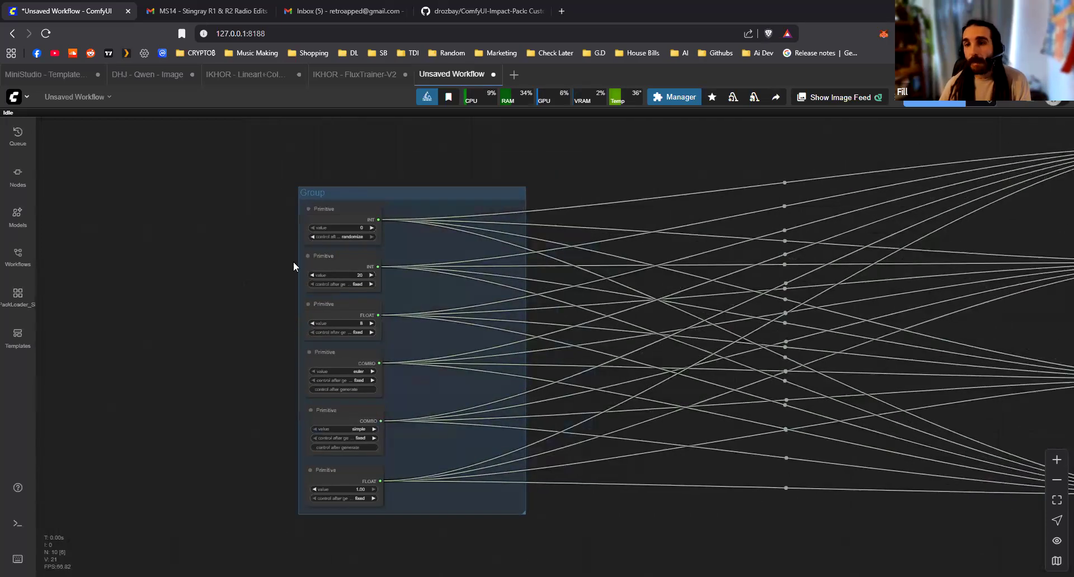
# Move the four KSampler nodes together back to the left, closer to the Primitive group
pyautogui.scroll(-5, 683, 355)
pyautogui.moveTo(683, 355); pyautogui.dragTo(372, 353)
pyautogui.keyDown('ctrl'); pyautogui.moveTo(795, 503); pyautogui.dragTo(625, 182); pyautogui.keyUp('ctrl')
pyautogui.moveTo(714, 440); pyautogui.dragTo(405, 423)
pyautogui.click(618, 408)
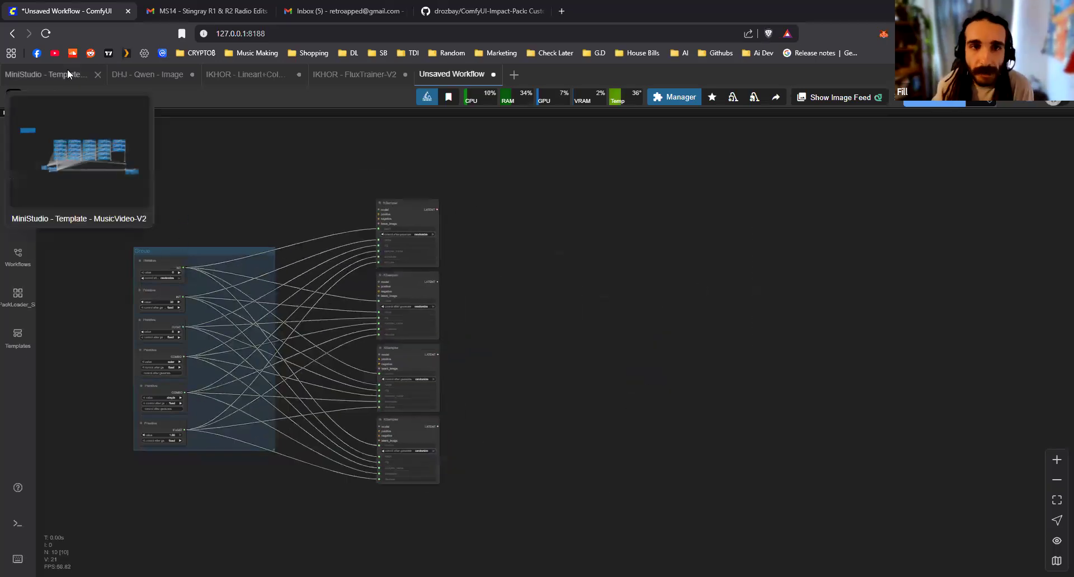
# Switch to the MiniStudio - Template - MusicVideo-V2 workflow and collapse the FAL KEY and GOOGLE KEY nodes, shifting GOOGLE KEY slightly
pyautogui.click(51, 73)
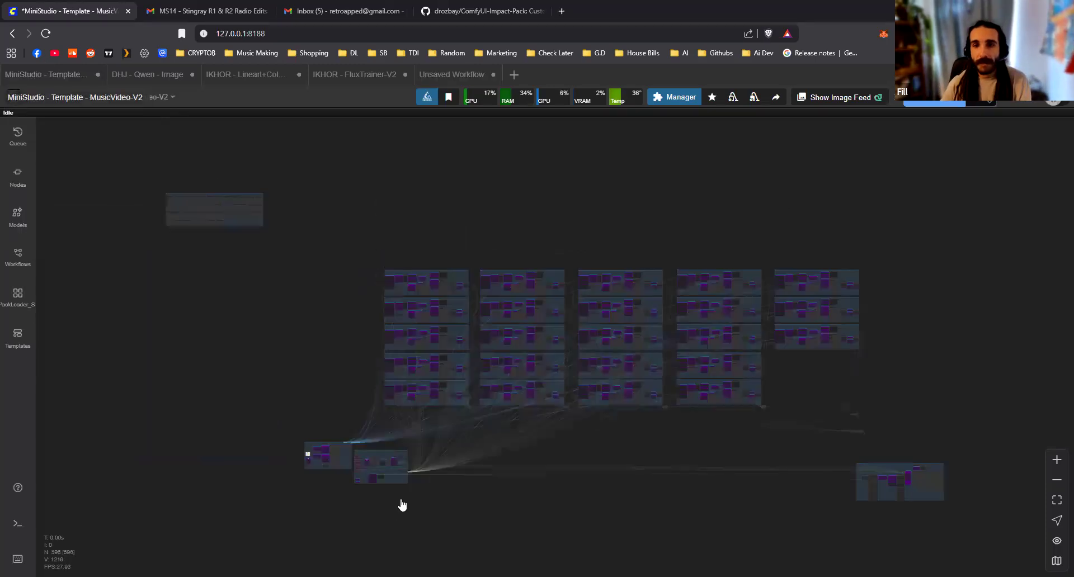
pyautogui.scroll(5, 545, 352)
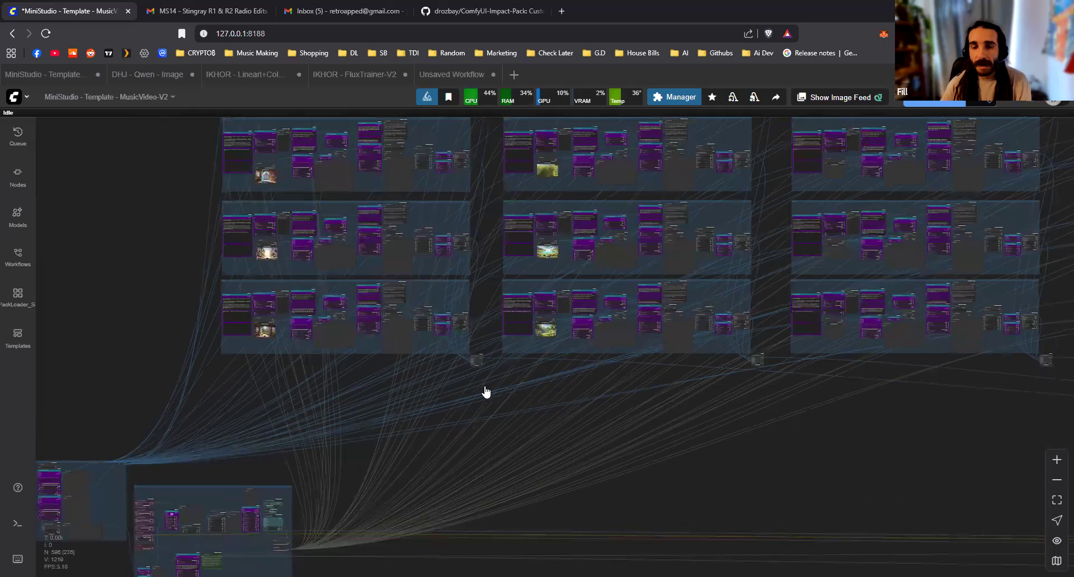
pyautogui.scroll(6, 470, 408)
pyautogui.scroll(6, 485, 365)
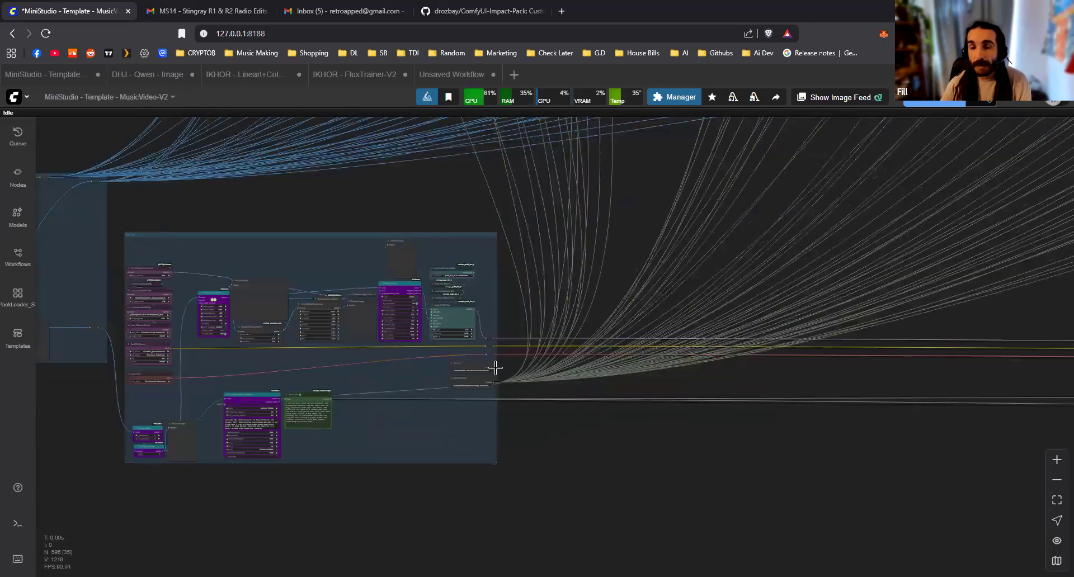
pyautogui.click(385, 364)
pyautogui.click(385, 401)
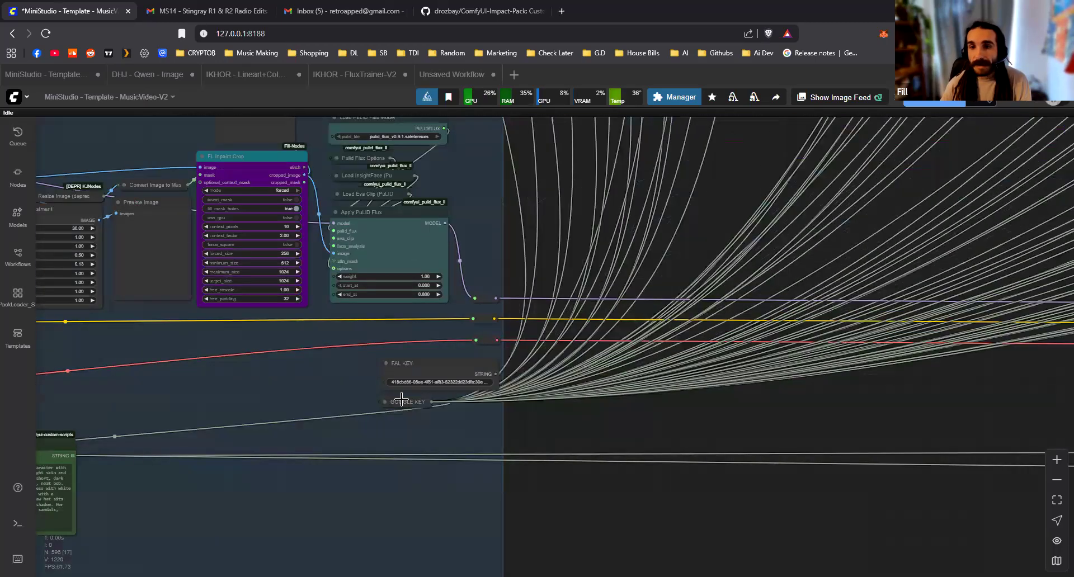
pyautogui.moveTo(432, 407); pyautogui.dragTo(450, 413)
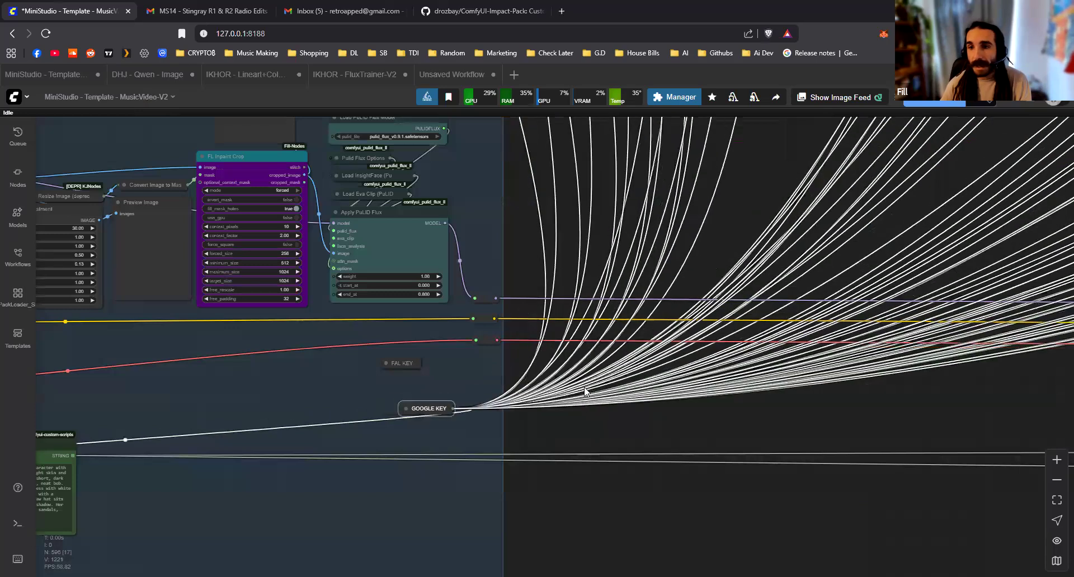
# Examine the links fanning out from the key nodes and the character image group in the MusicVideo-V2 workflow
pyautogui.scroll(-6, 415, 453)
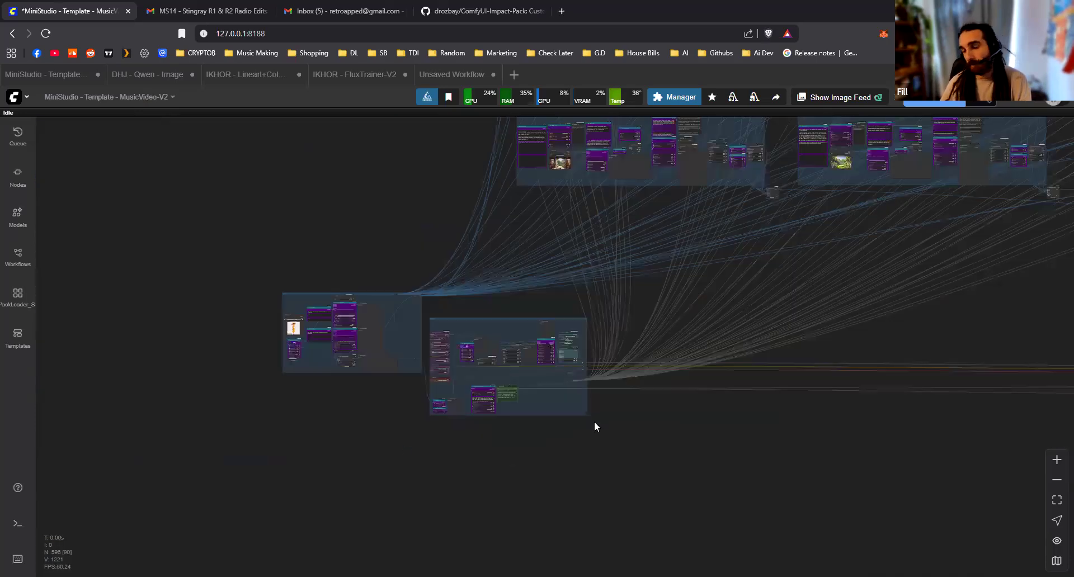
pyautogui.scroll(2, 594, 421)
pyautogui.scroll(-1, 485, 474)
pyautogui.moveTo(485, 473); pyautogui.dragTo(770, 384)
pyautogui.scroll(10, 240, 384)
pyautogui.scroll(6, 412, 345)
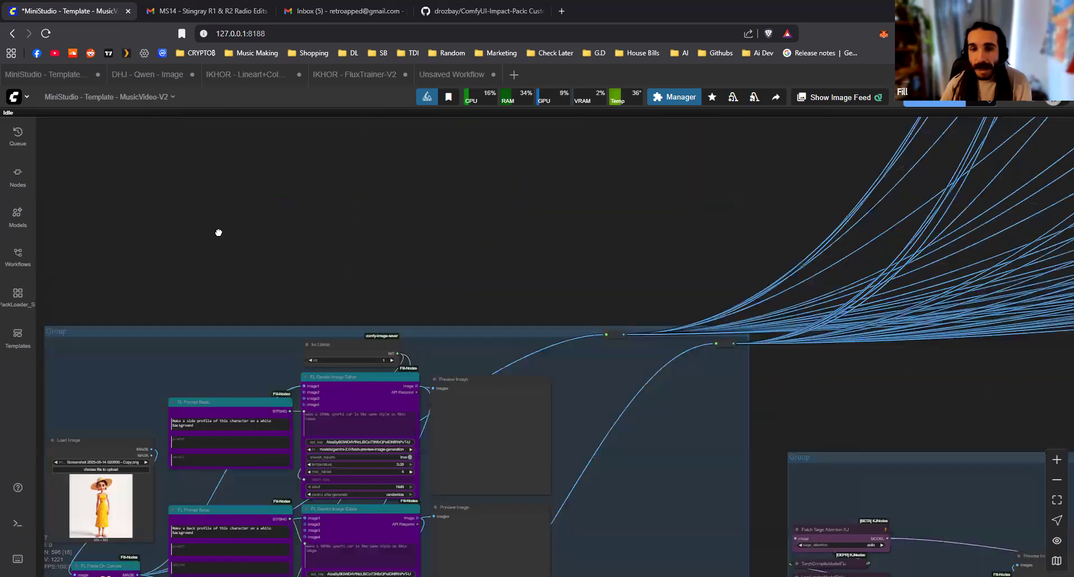
pyautogui.moveTo(218, 232); pyautogui.dragTo(240, 204)
pyautogui.moveTo(716, 303); pyautogui.dragTo(520, 404)
pyautogui.scroll(-4, 632, 229)
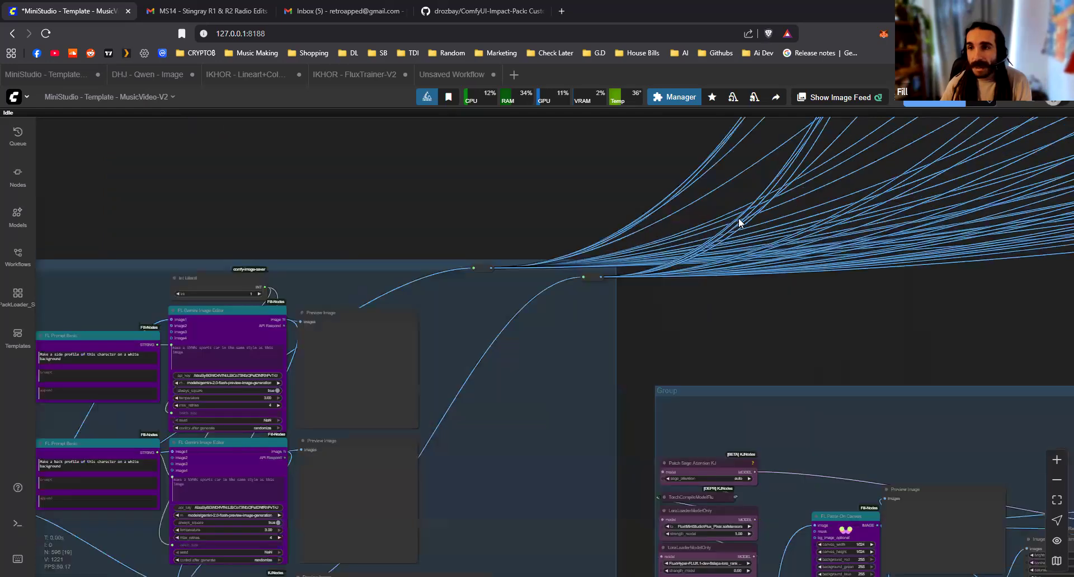
# Follow the image and key links into the repeated scene groups and examine the nodes that receive them
pyautogui.moveTo(739, 223); pyautogui.dragTo(448, 401)
pyautogui.scroll(-5, 341, 494)
pyautogui.moveTo(726, 201); pyautogui.dragTo(616, 380)
pyautogui.scroll(5, 618, 382)
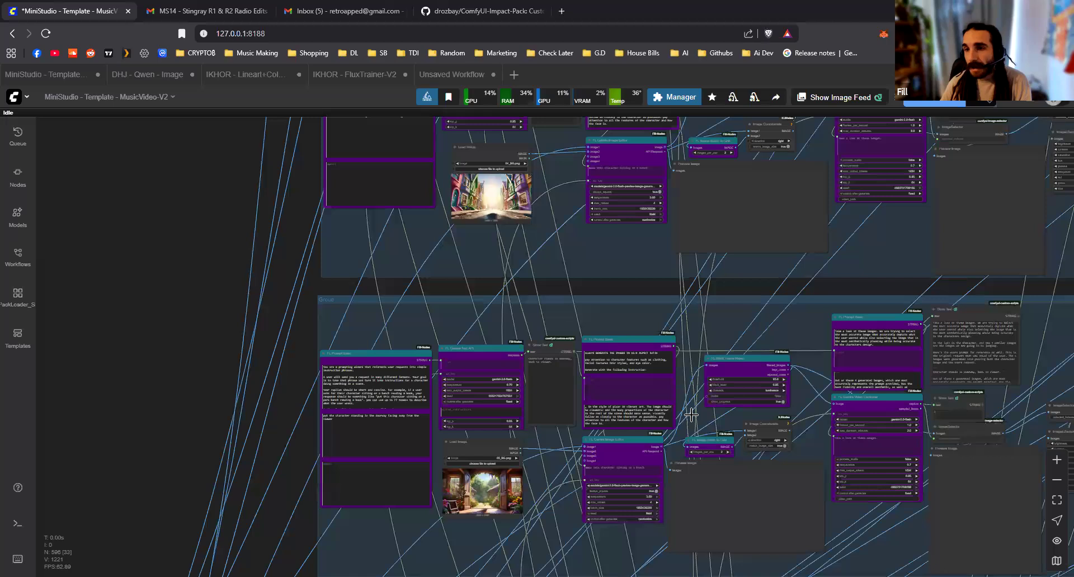
pyautogui.scroll(3, 693, 414)
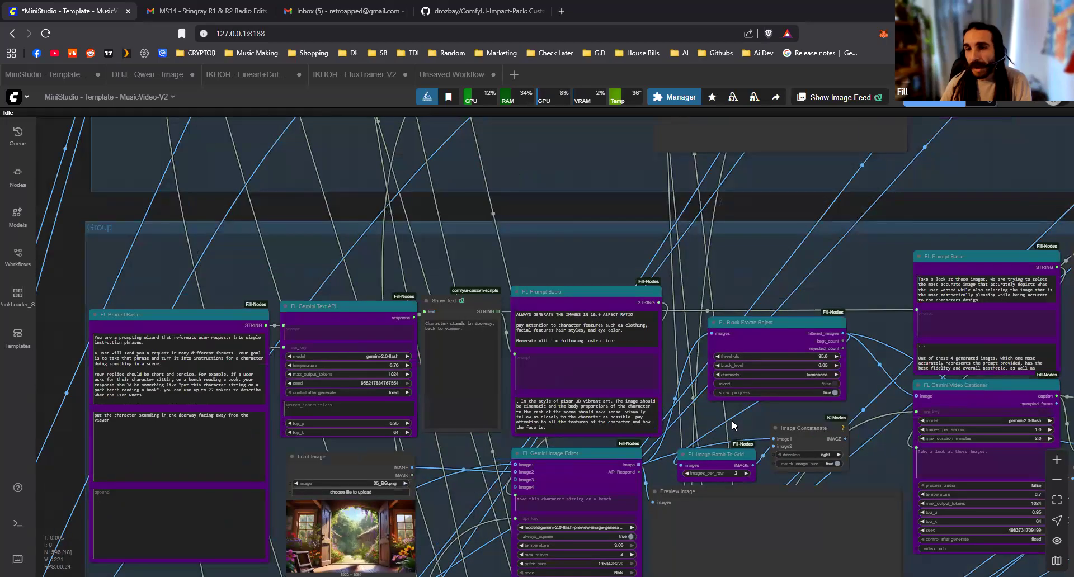
pyautogui.scroll(-3, 716, 420)
pyautogui.moveTo(678, 412); pyautogui.dragTo(617, 335)
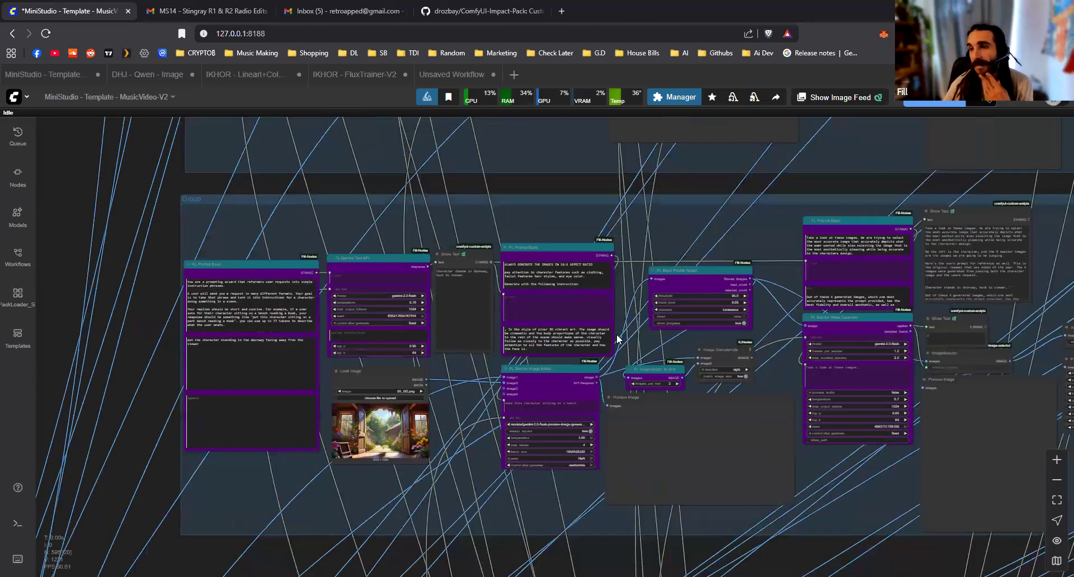
pyautogui.scroll(-8, 516, 183)
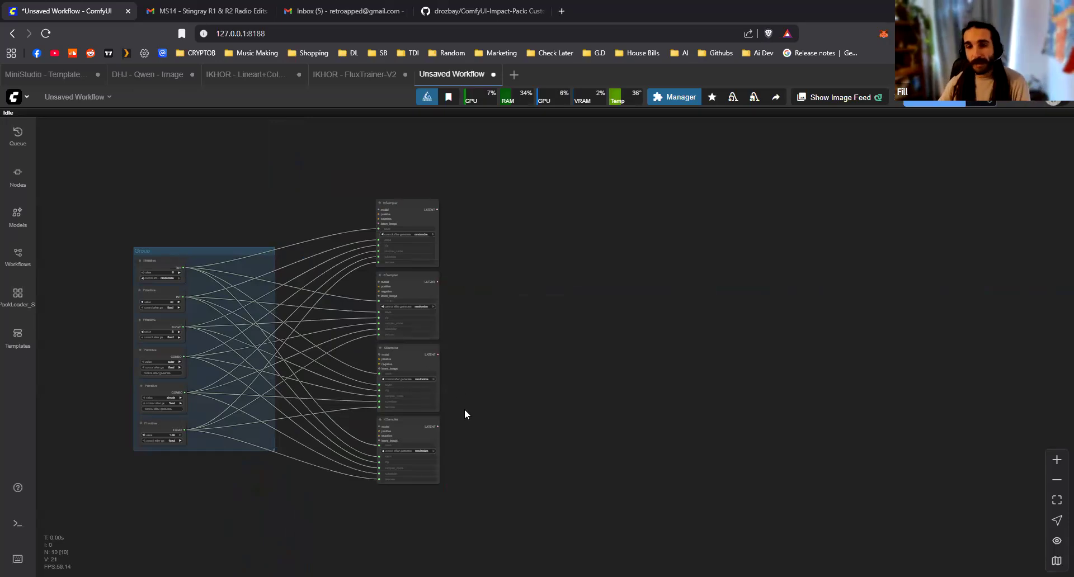
# Return to the unsaved workflow's shared Primitive links and compare them with the scene groups in the MusicVideo-V2 workflow
pyautogui.keyDown('ctrl'); pyautogui.moveTo(385, 216); pyautogui.dragTo(508, 459); pyautogui.keyUp('ctrl')
pyautogui.moveTo(399, 224); pyautogui.dragTo(321, 232)
pyautogui.moveTo(368, 301); pyautogui.dragTo(568, 297)
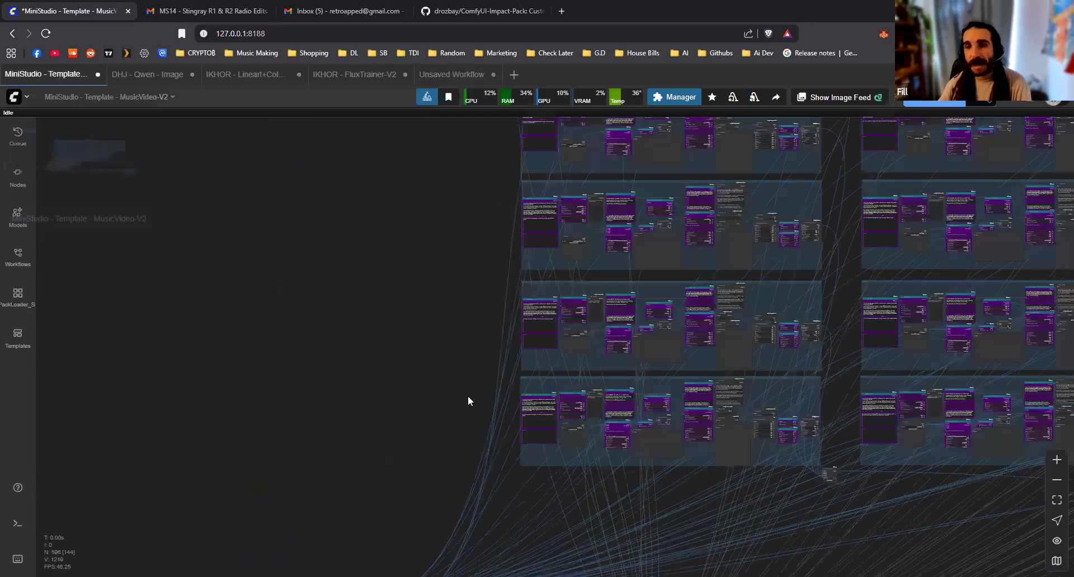
pyautogui.moveTo(484, 350); pyautogui.dragTo(373, 379)
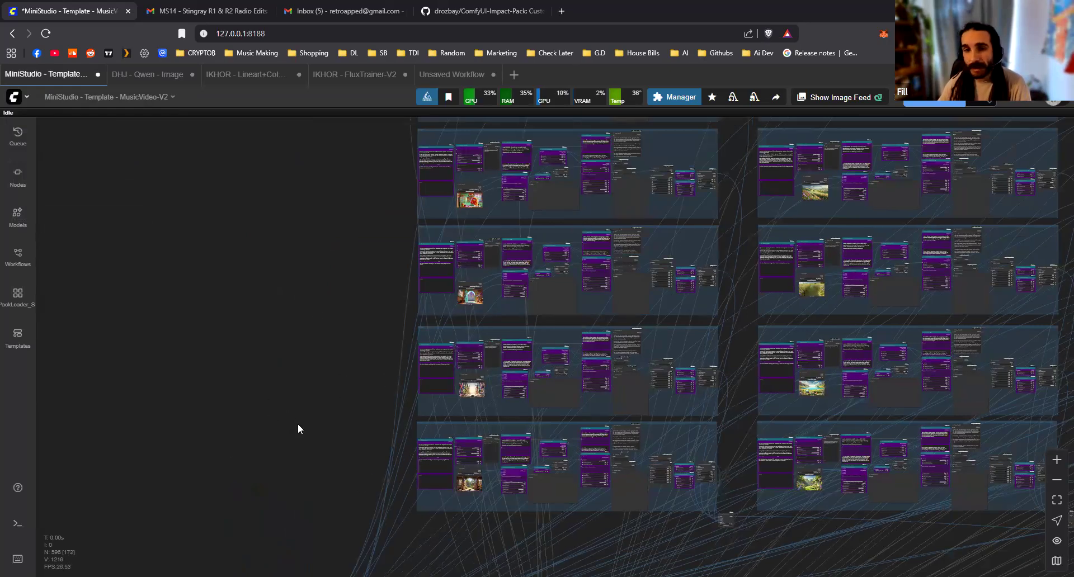
# Examine the character image group's Load Image, FL Prompt Basic and FL Gemini Image Editor nodes for the side and back profiles
pyautogui.scroll(-5, 291, 481)
pyautogui.scroll(7, 353, 476)
pyautogui.moveTo(333, 477); pyautogui.dragTo(442, 448)
pyautogui.scroll(2, 400, 444)
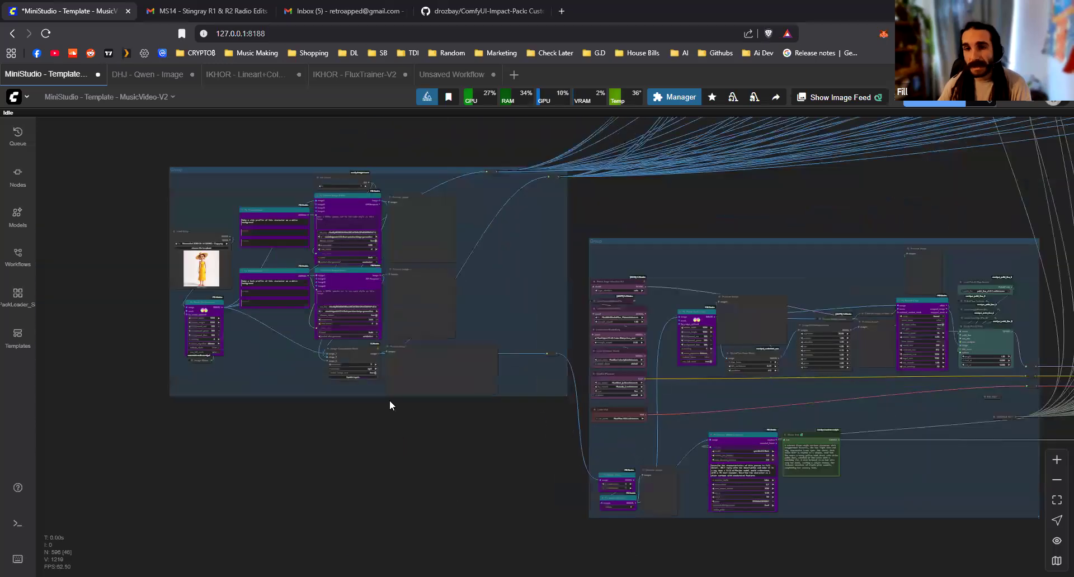
pyautogui.moveTo(244, 306); pyautogui.dragTo(375, 395)
pyautogui.scroll(11, 344, 444)
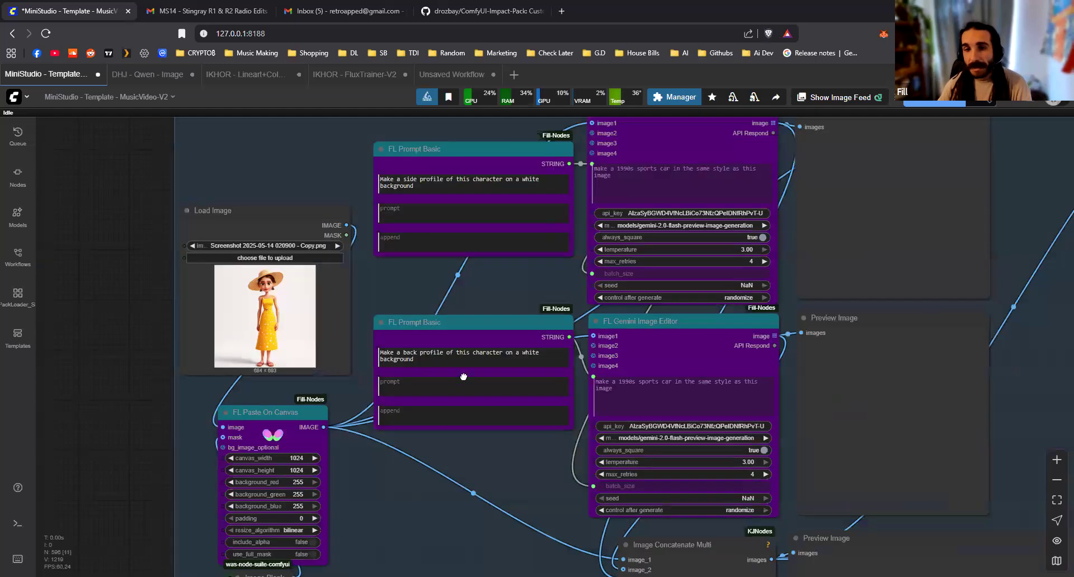
pyautogui.scroll(2, 326, 488)
pyautogui.moveTo(314, 461); pyautogui.dragTo(302, 480)
pyautogui.moveTo(344, 270); pyautogui.dragTo(340, 266)
pyautogui.click(547, 334)
pyautogui.moveTo(504, 359); pyautogui.dragTo(372, 514)
pyautogui.scroll(-1, 371, 514)
pyautogui.moveTo(347, 287); pyautogui.dragTo(312, 404)
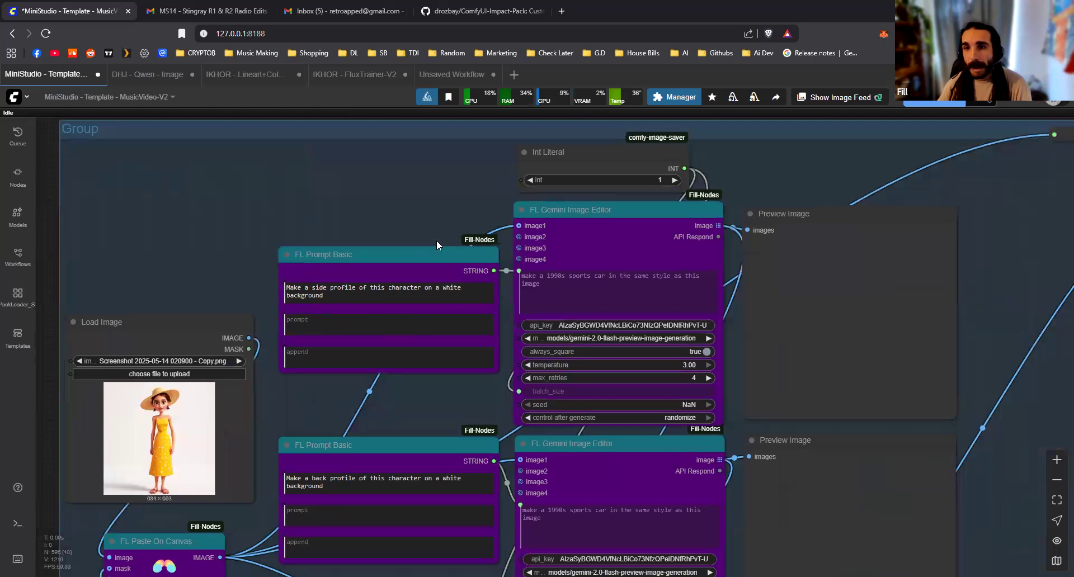
pyautogui.moveTo(512, 506); pyautogui.dragTo(410, 430)
pyautogui.scroll(-1, 411, 431)
pyautogui.moveTo(369, 399); pyautogui.dragTo(359, 378)
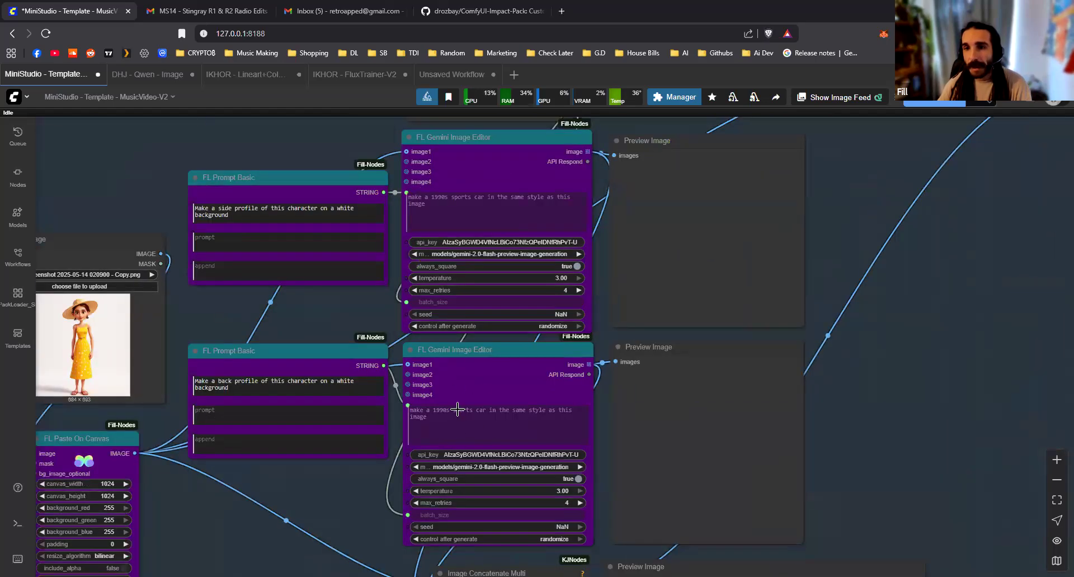
# View the model options of the back-profile FL Gemini Image Editor, keeping the current model
pyautogui.scroll(7, 431, 469)
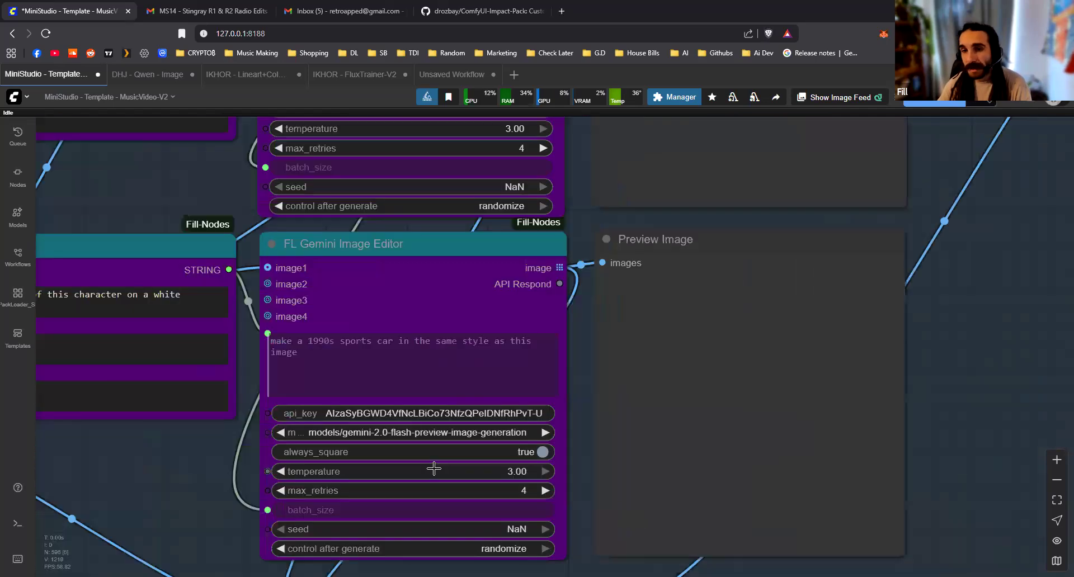
pyautogui.scroll(3, 378, 433)
pyautogui.click(408, 434)
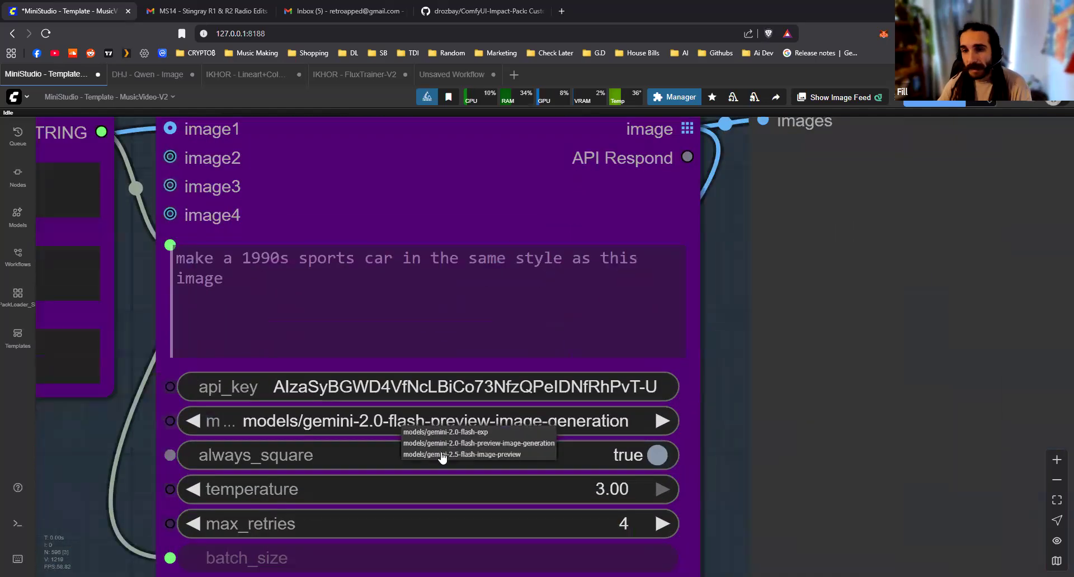
pyautogui.scroll(-9, 723, 420)
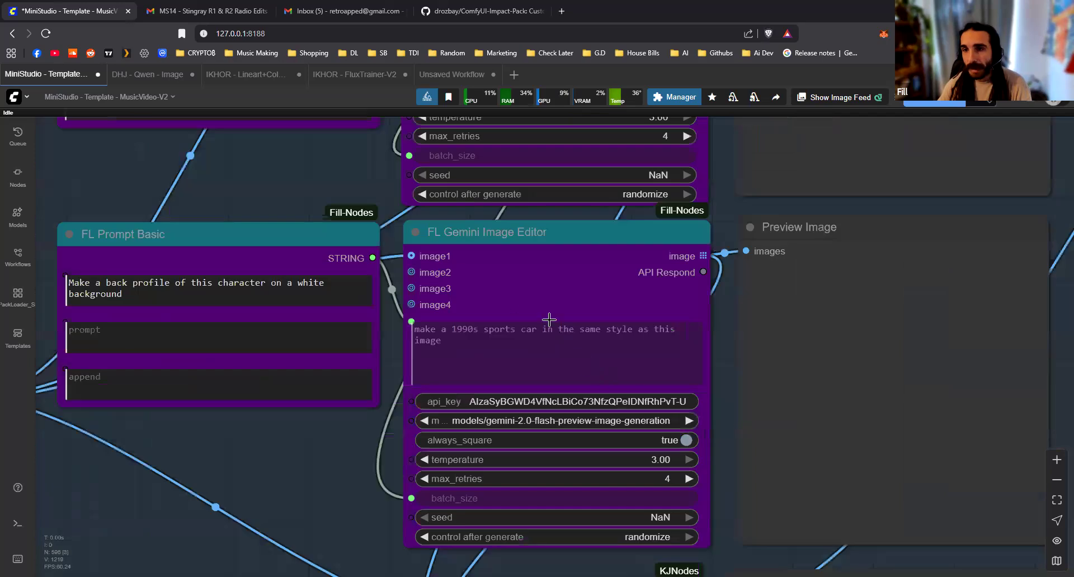
# Select the Image Concatenate Multi node in the character group and trace its highlighted links into the scene groups' FL Gemini Image Editor
pyautogui.scroll(-10, 347, 386)
pyautogui.scroll(2, 305, 396)
pyautogui.moveTo(542, 421); pyautogui.dragTo(484, 380)
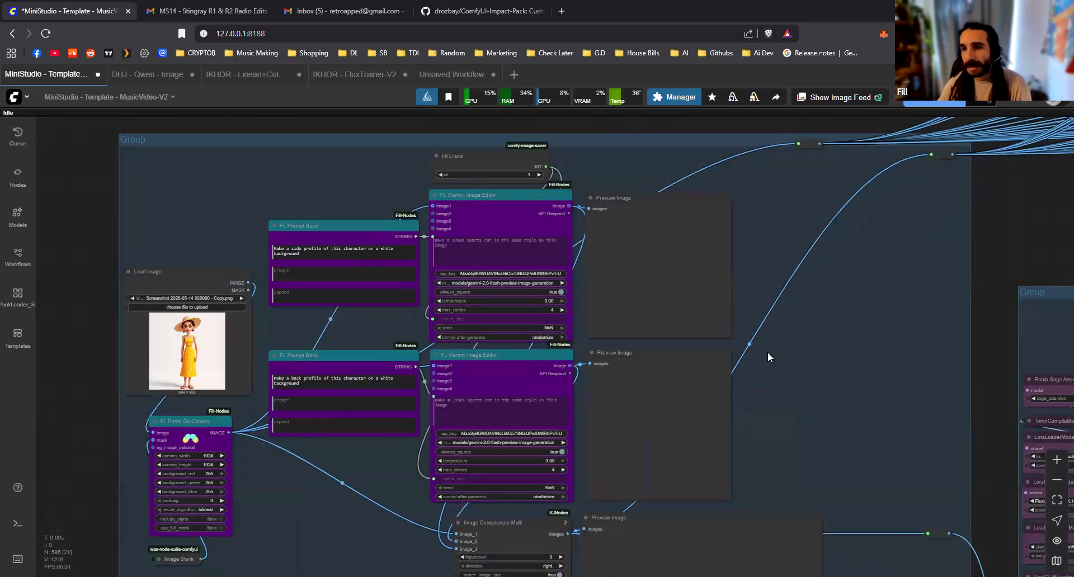
pyautogui.scroll(-1, 767, 351)
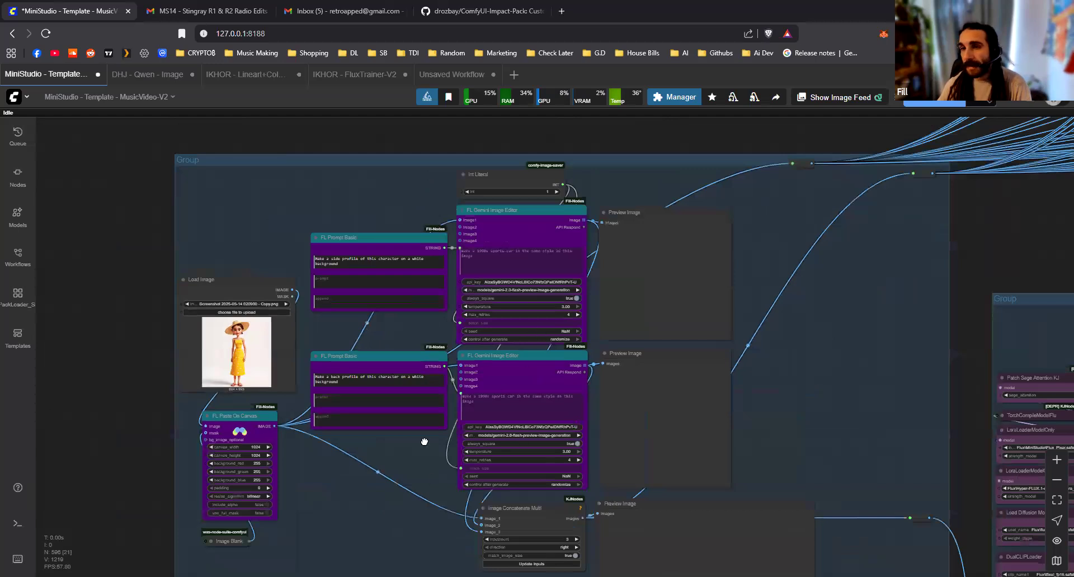
pyautogui.scroll(-5, 392, 425)
pyautogui.scroll(1, 319, 436)
pyautogui.scroll(2, 291, 466)
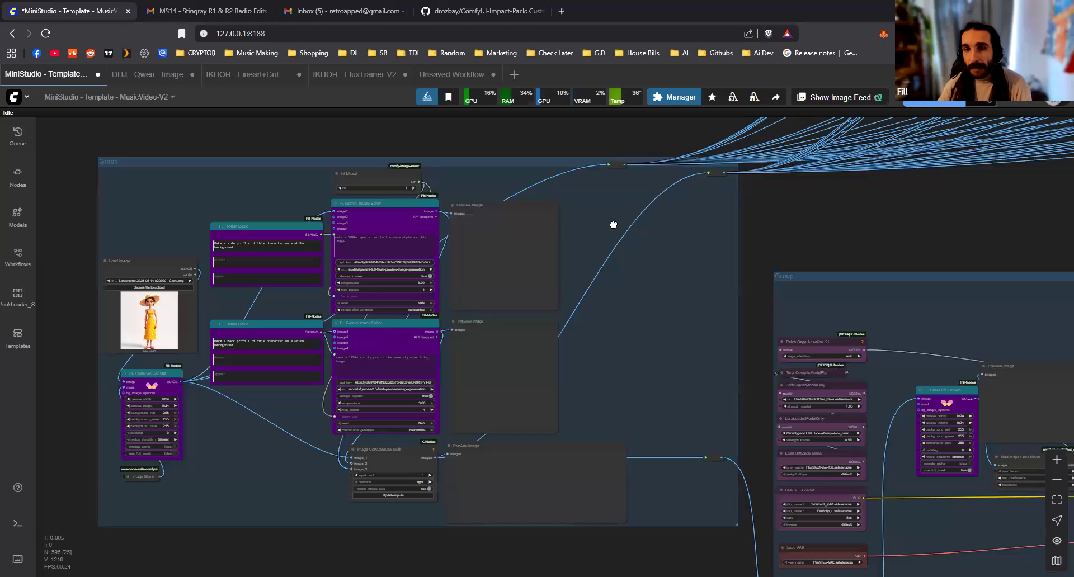
pyautogui.click(388, 451)
pyautogui.moveTo(390, 452); pyautogui.dragTo(387, 453)
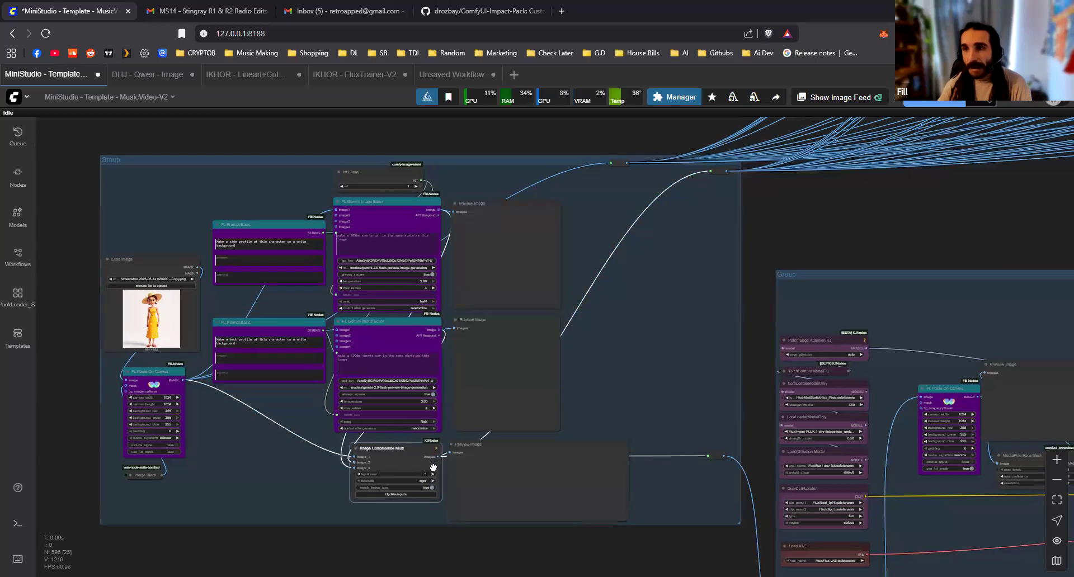
pyautogui.moveTo(507, 339); pyautogui.dragTo(422, 408)
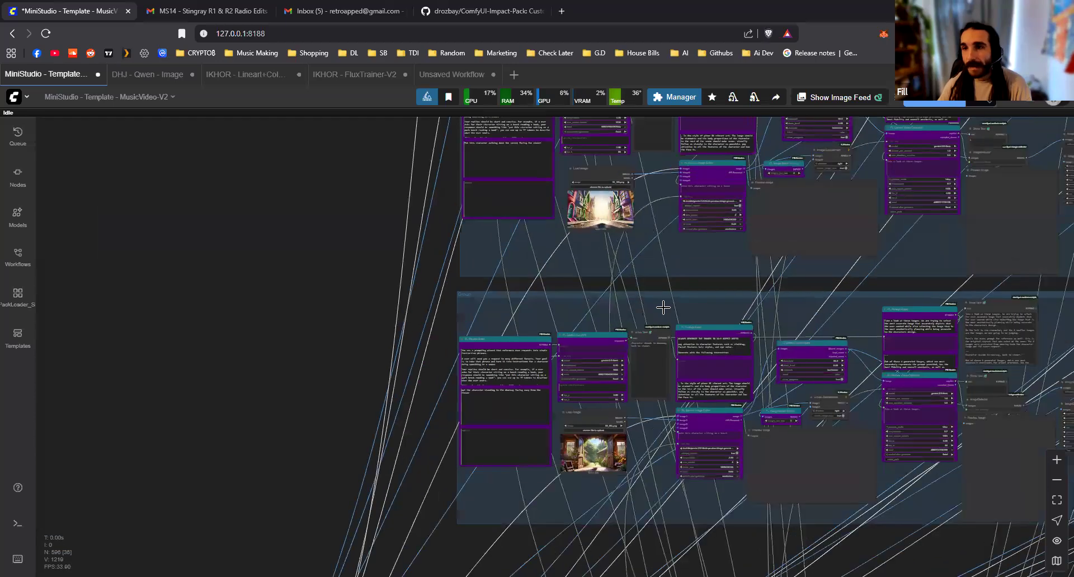
pyautogui.scroll(11, 648, 312)
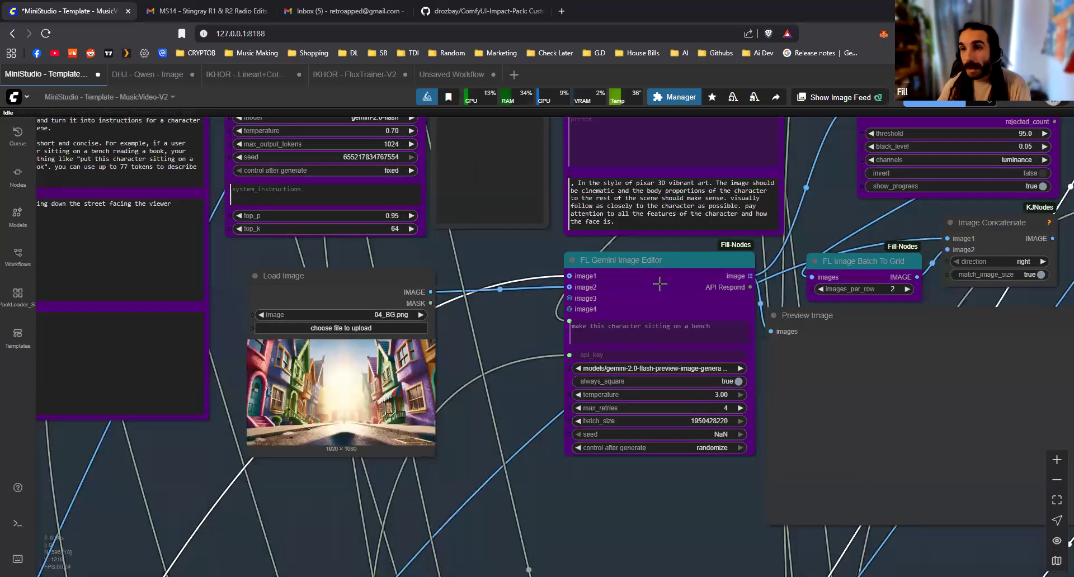
# Inspect the 04_BG.png scene's Load Image link and highlight the character-features sentence in its FL Prompt Basic node
pyautogui.click(390, 281)
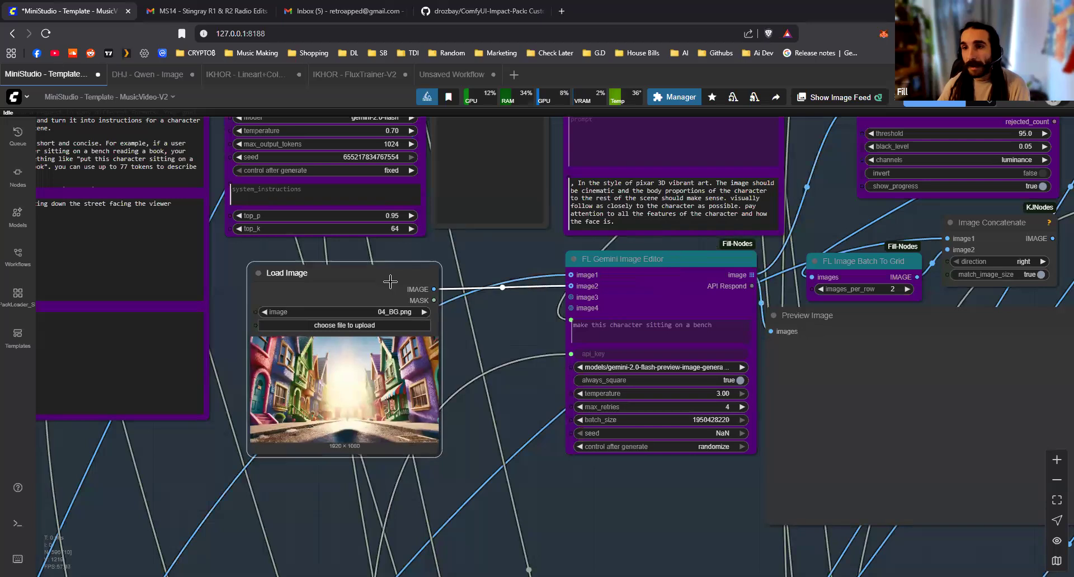
pyautogui.click(440, 507)
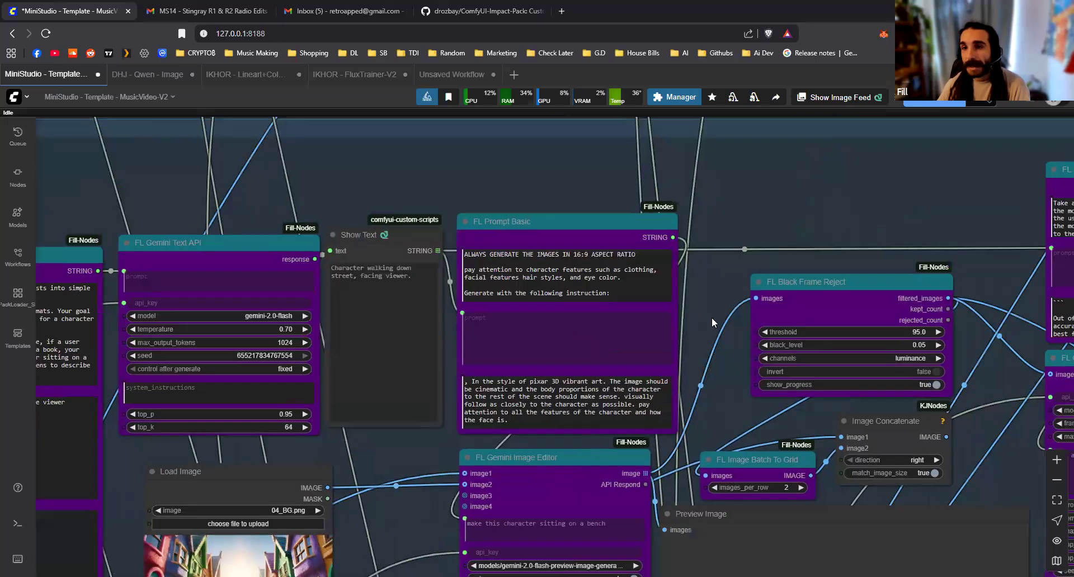
pyautogui.scroll(3, 711, 322)
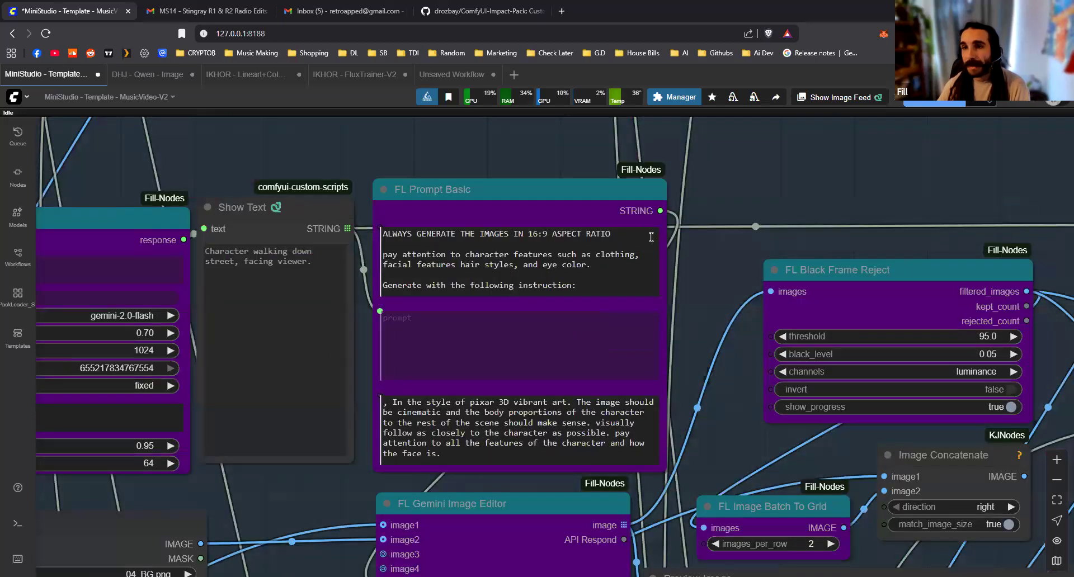
pyautogui.scroll(-1, 540, 256)
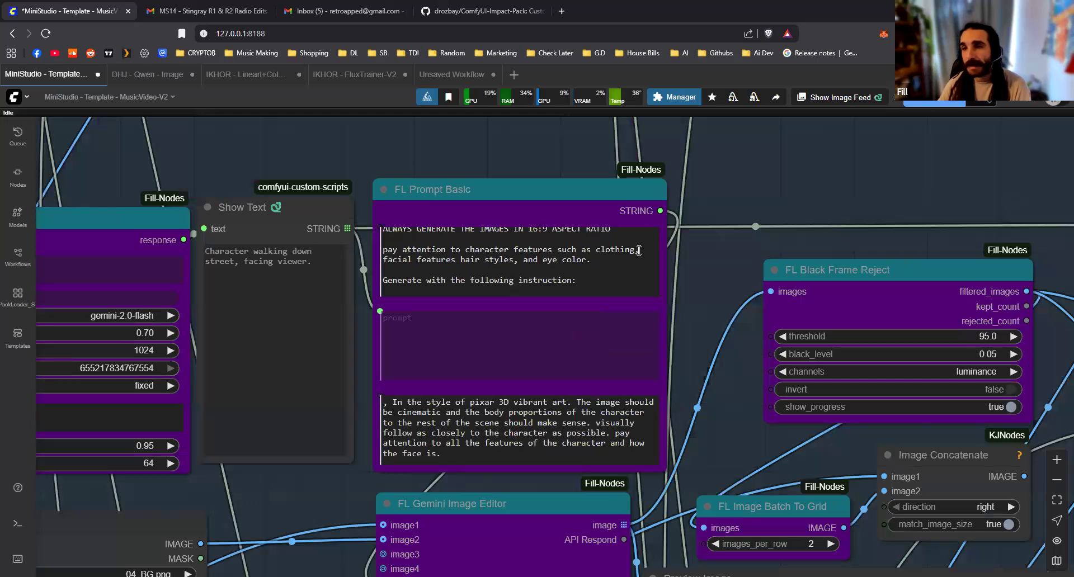
pyautogui.tripleClick(584, 253)
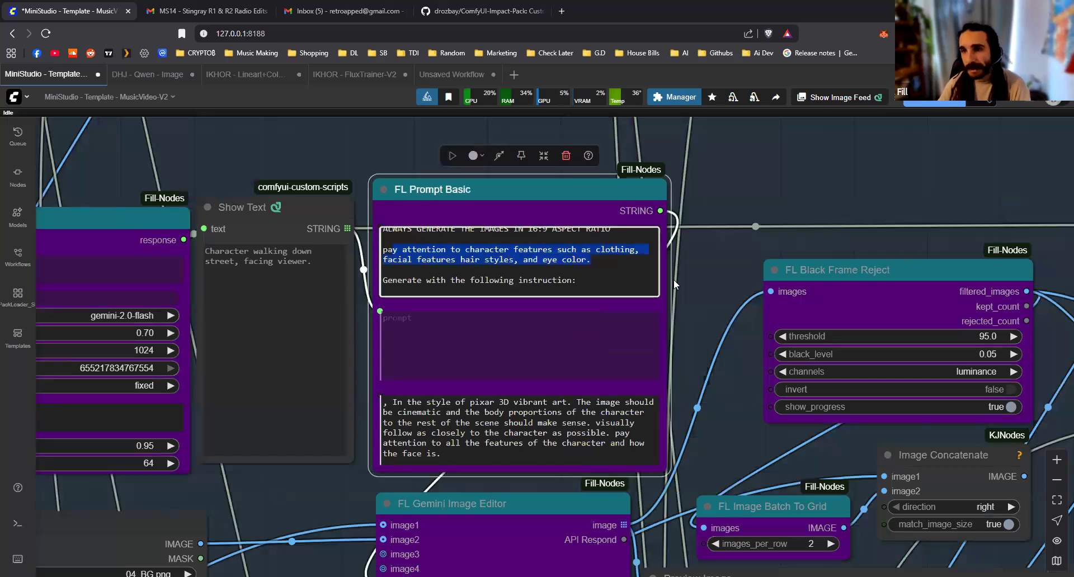
pyautogui.click(444, 484)
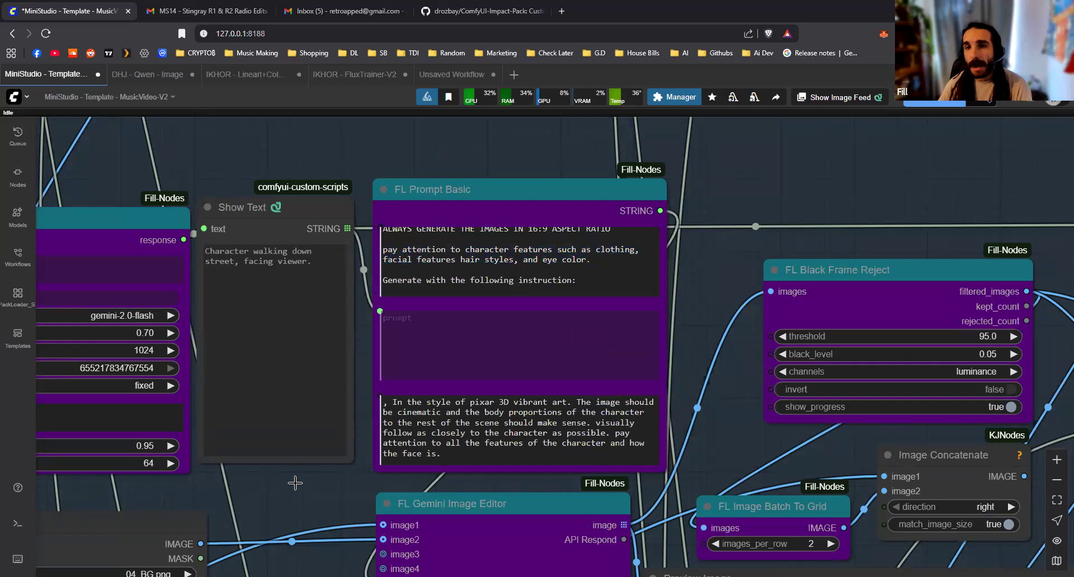
# Examine the prompting wizard FL Prompt Basic node and the FL Gemini Text API and Show Text nodes it feeds
pyautogui.moveTo(455, 491); pyautogui.dragTo(543, 453)
pyautogui.scroll(1, 608, 173)
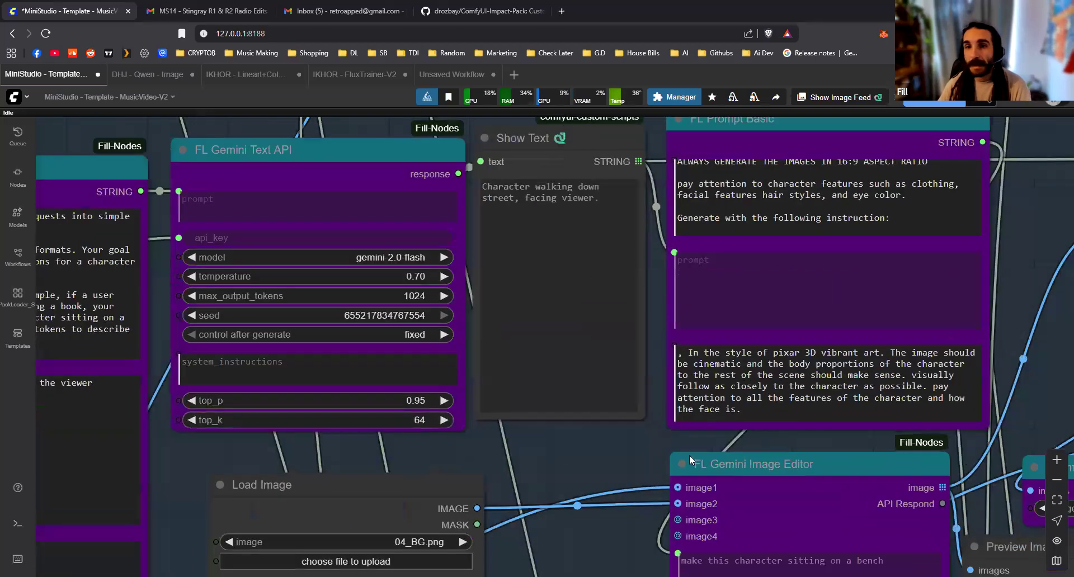
pyautogui.scroll(-2, 293, 203)
pyautogui.moveTo(293, 203); pyautogui.dragTo(516, 262)
pyautogui.moveTo(327, 220); pyautogui.dragTo(470, 177)
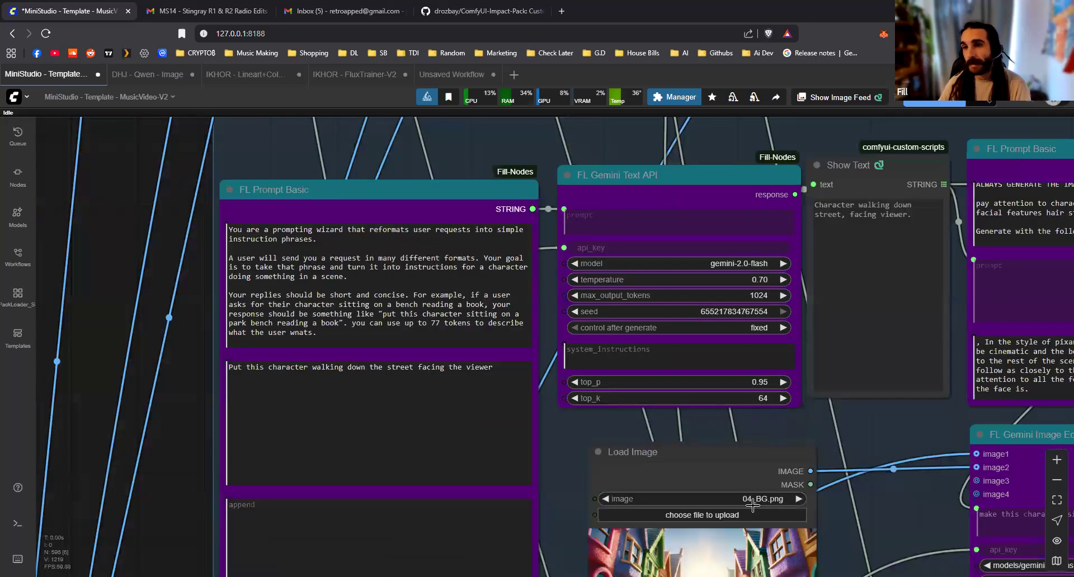
pyautogui.moveTo(574, 344); pyautogui.dragTo(636, 357)
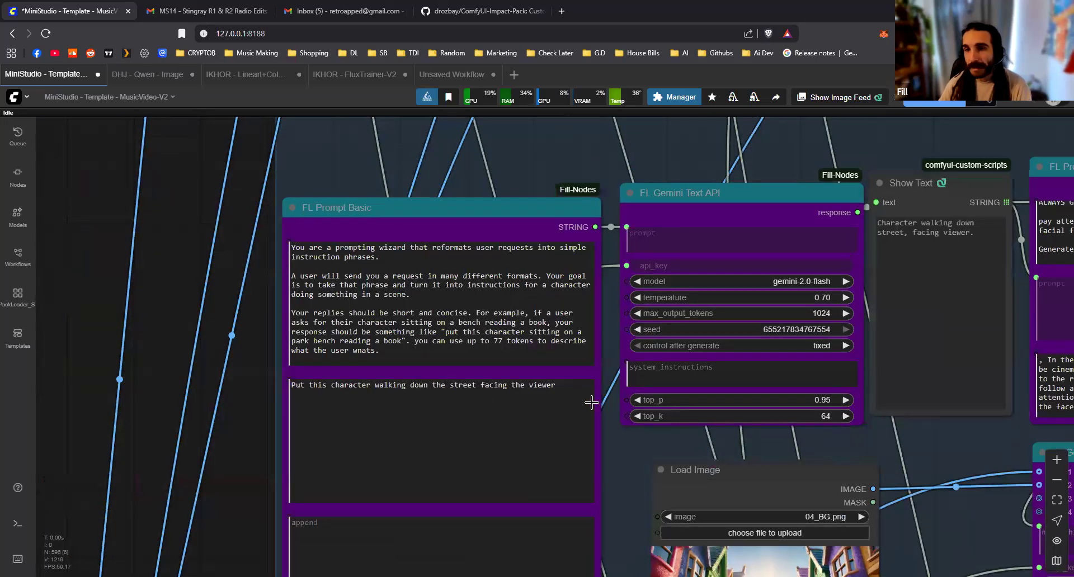
# Select the 04_BG.png Load Image node and follow its link into the image2 input of the FL Gemini Image Editor
pyautogui.moveTo(628, 505); pyautogui.dragTo(510, 426)
pyautogui.scroll(5, 559, 437)
pyautogui.moveTo(811, 492); pyautogui.dragTo(556, 322)
pyautogui.moveTo(537, 358); pyautogui.dragTo(518, 342)
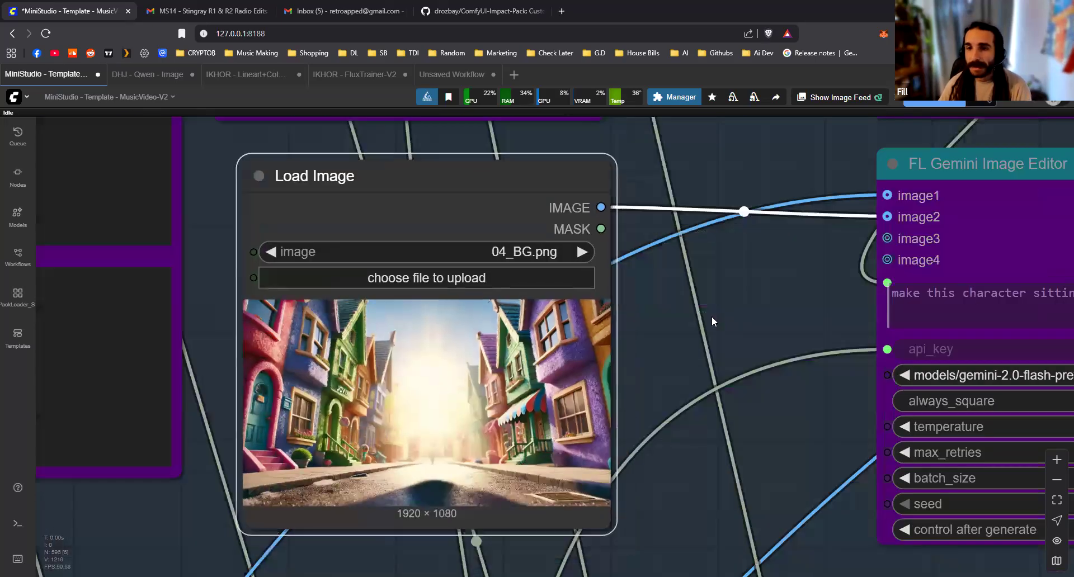
pyautogui.scroll(-3, 708, 316)
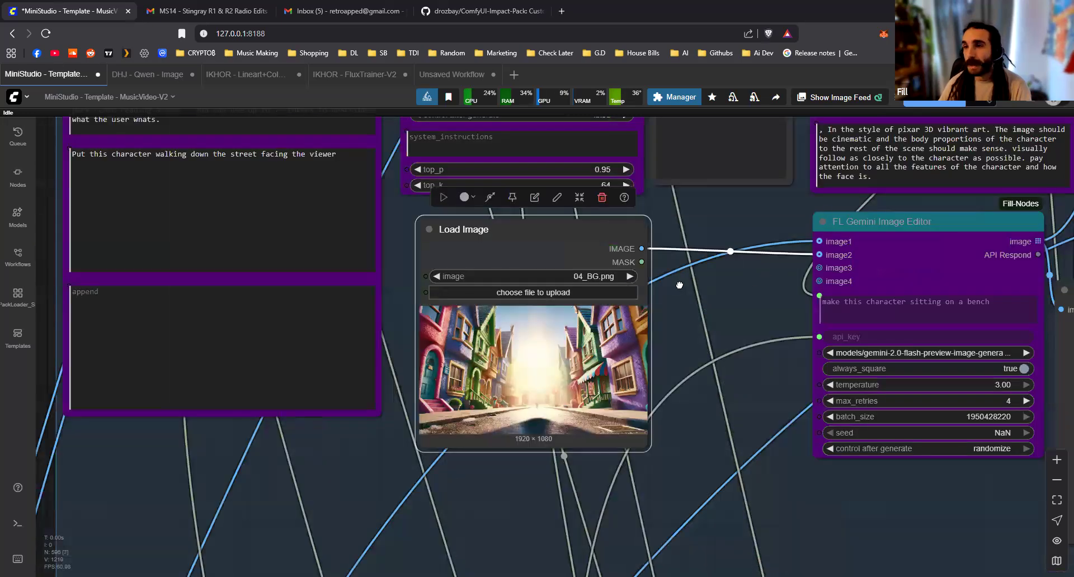
pyautogui.moveTo(587, 321); pyautogui.dragTo(313, 353)
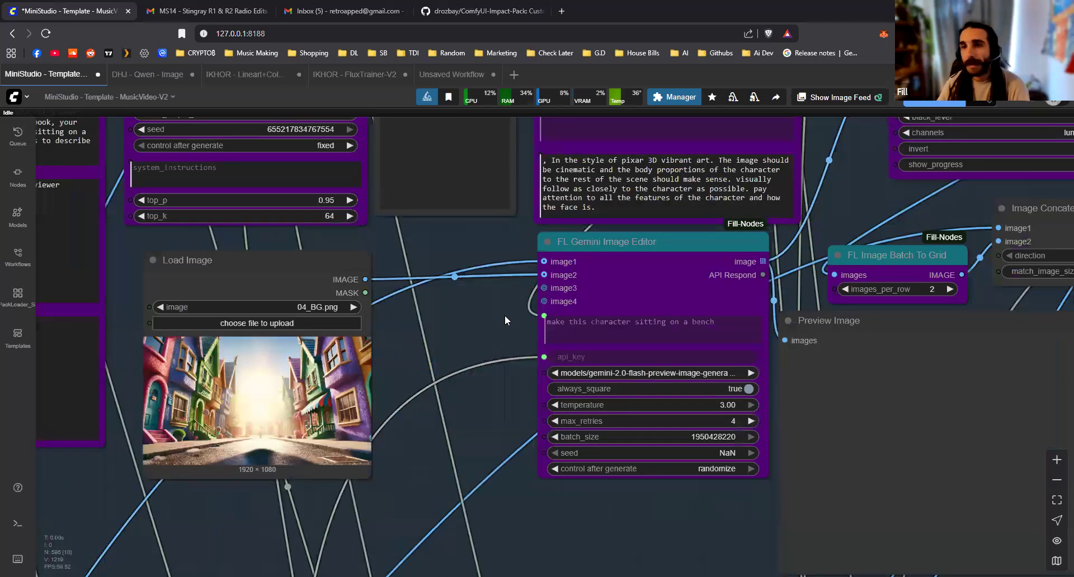
# Inspect the scene's FL Gemini Image Editor settings and the neighbouring image grid, concatenate and preview nodes
pyautogui.scroll(-4, 485, 344)
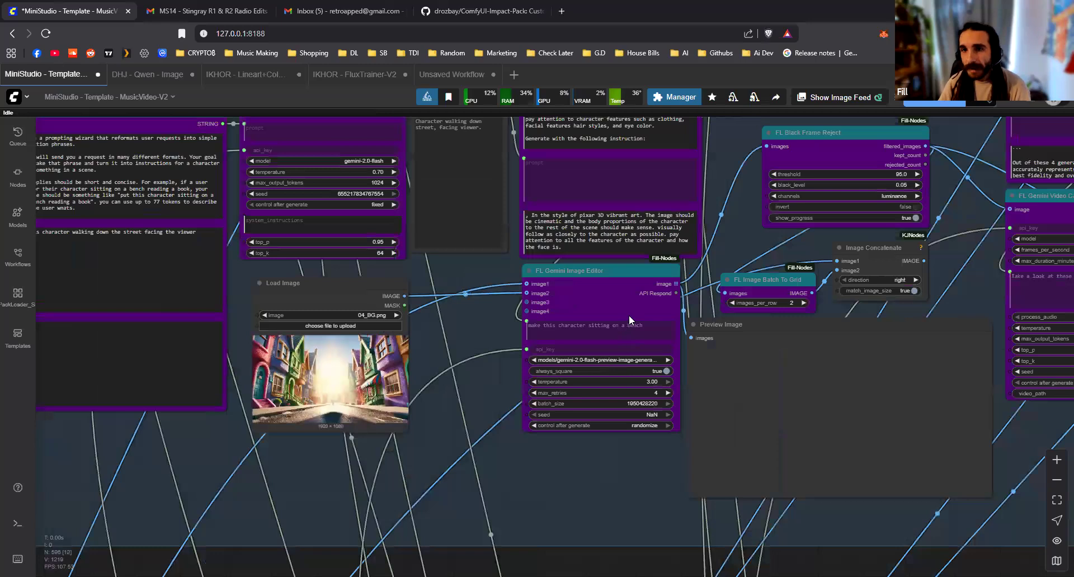
pyautogui.moveTo(720, 322); pyautogui.dragTo(335, 439)
pyautogui.scroll(2, 336, 439)
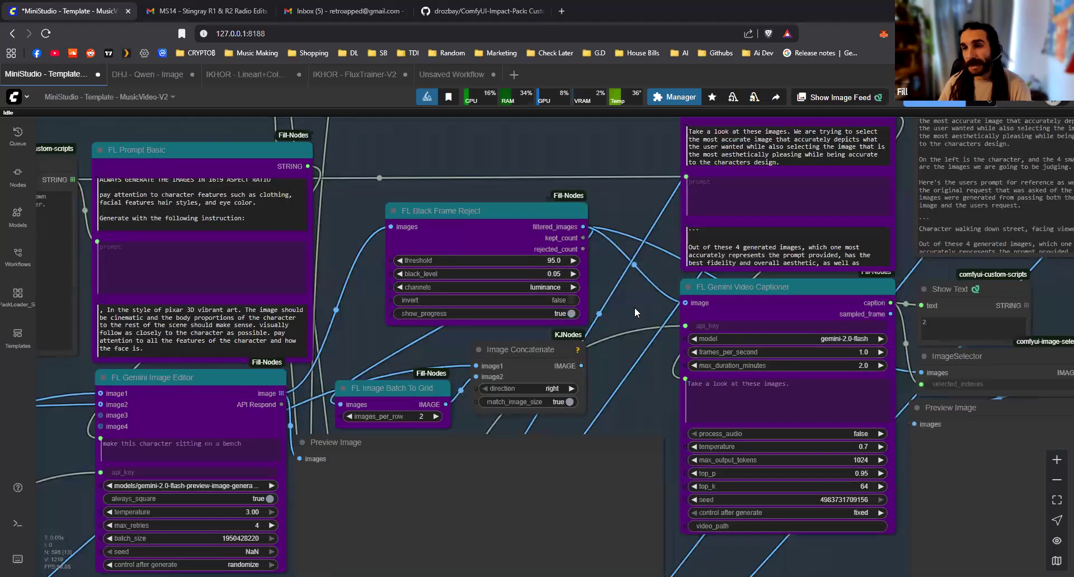
pyautogui.moveTo(380, 355); pyautogui.dragTo(411, 235)
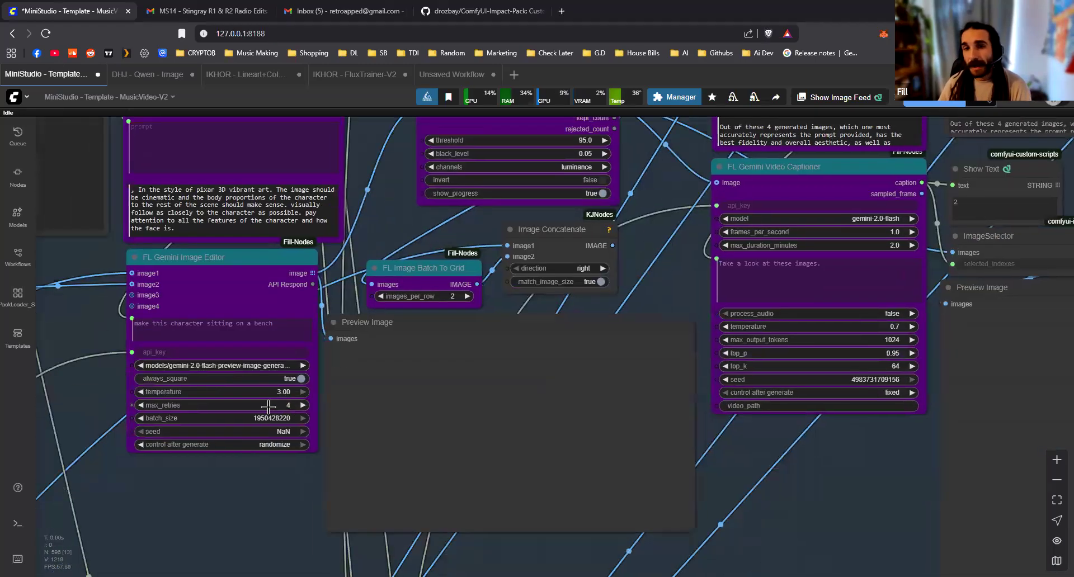
pyautogui.scroll(5, 269, 406)
pyautogui.scroll(-2, 268, 485)
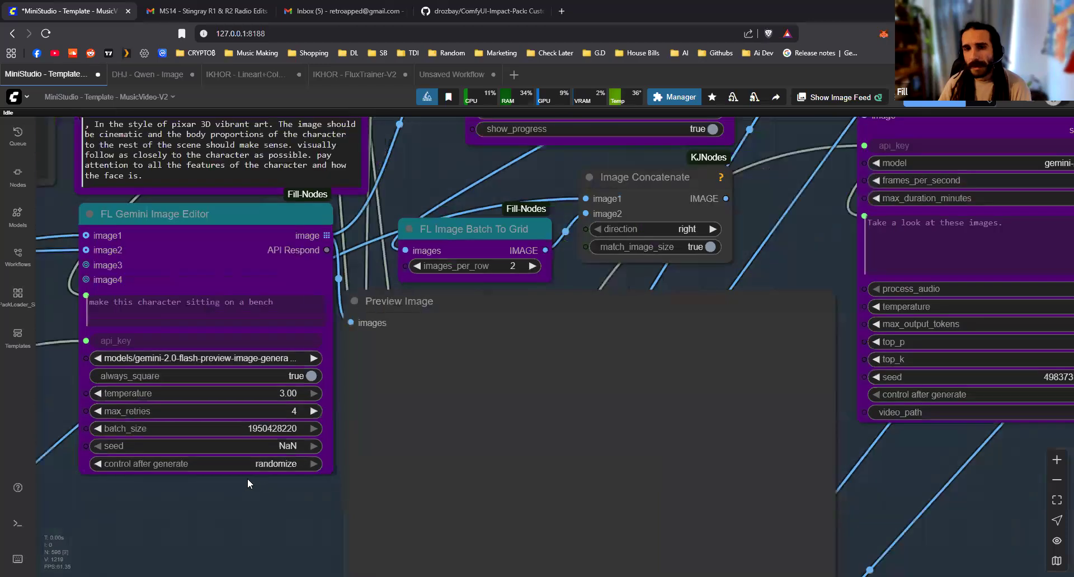
# Examine the image-judging chain from FL Black Frame Reject through the second FL Prompt Basic and FL Gemini Video Captioner to the ImageSelector
pyautogui.scroll(-2, 483, 379)
pyautogui.moveTo(424, 329); pyautogui.dragTo(537, 484)
pyautogui.moveTo(360, 128); pyautogui.dragTo(342, 185)
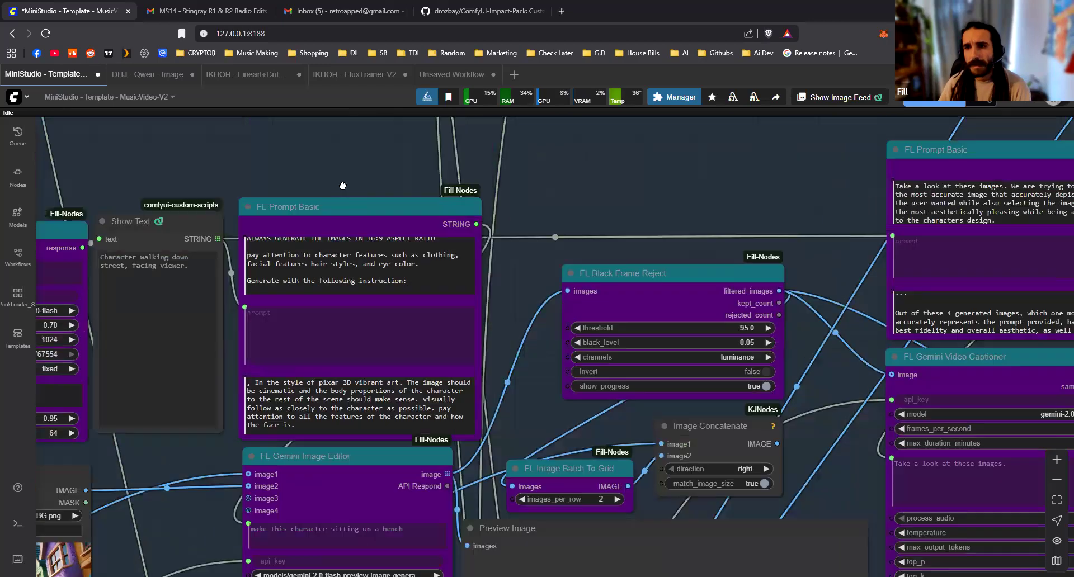
pyautogui.moveTo(638, 480); pyautogui.dragTo(298, 365)
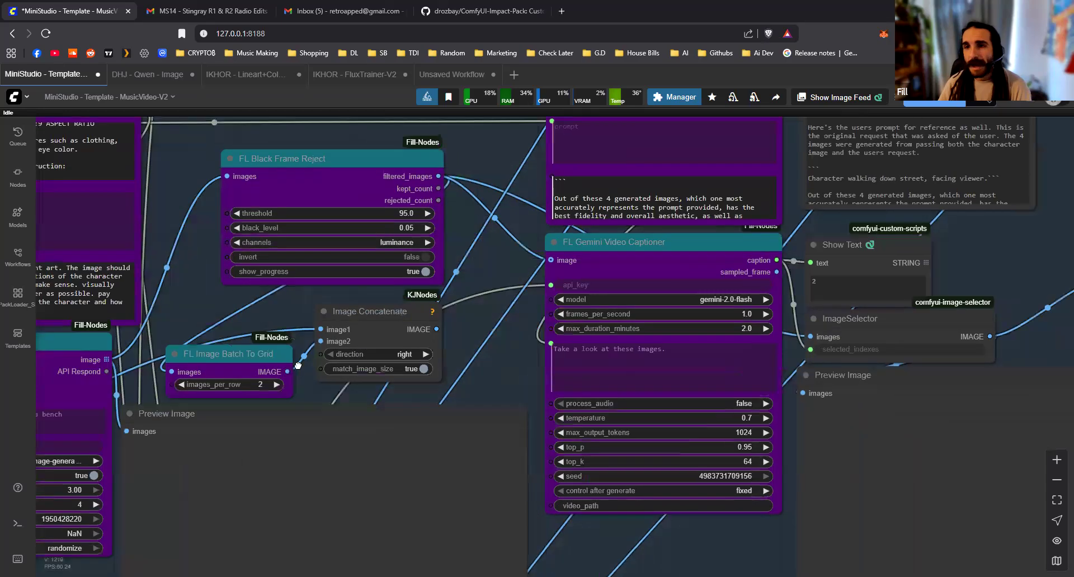
pyautogui.moveTo(496, 300); pyautogui.dragTo(306, 415)
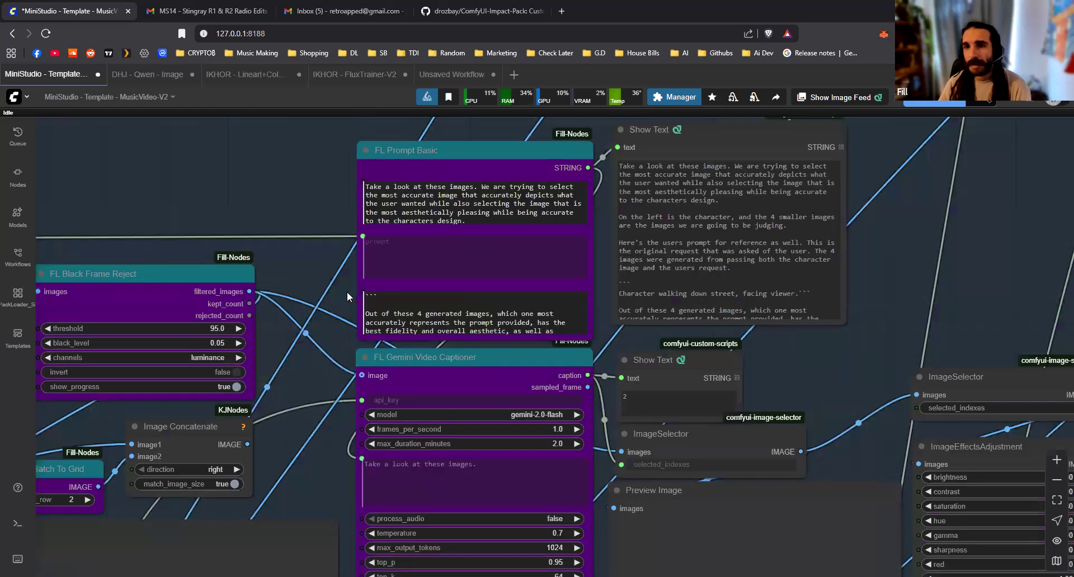
pyautogui.moveTo(466, 363); pyautogui.dragTo(468, 364)
pyautogui.click(748, 202)
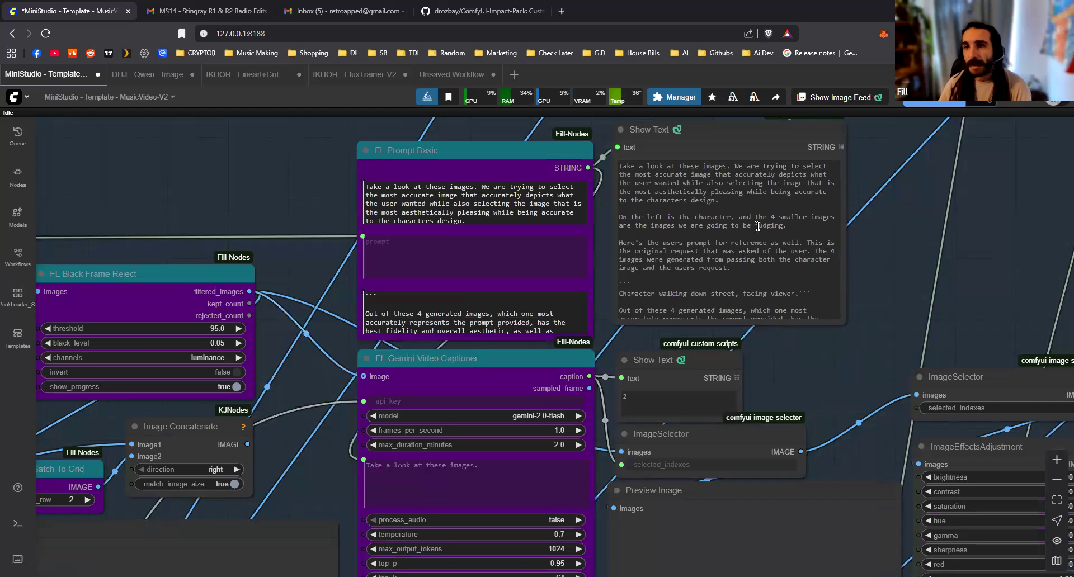
pyautogui.moveTo(437, 287); pyautogui.dragTo(893, 277)
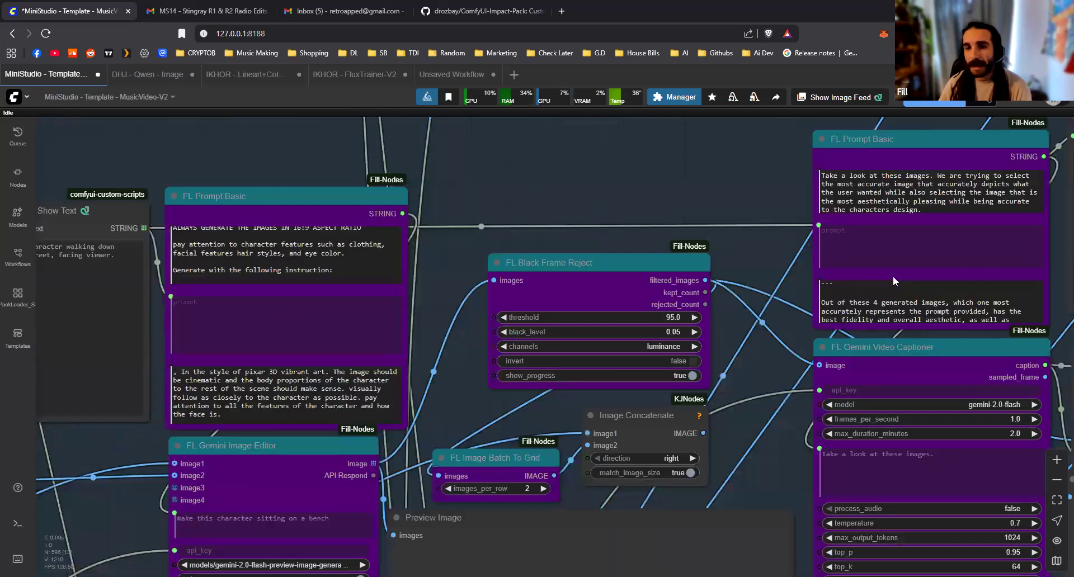
pyautogui.moveTo(517, 354); pyautogui.dragTo(886, 148)
pyautogui.scroll(-4, 421, 393)
pyautogui.moveTo(792, 218); pyautogui.dragTo(360, 352)
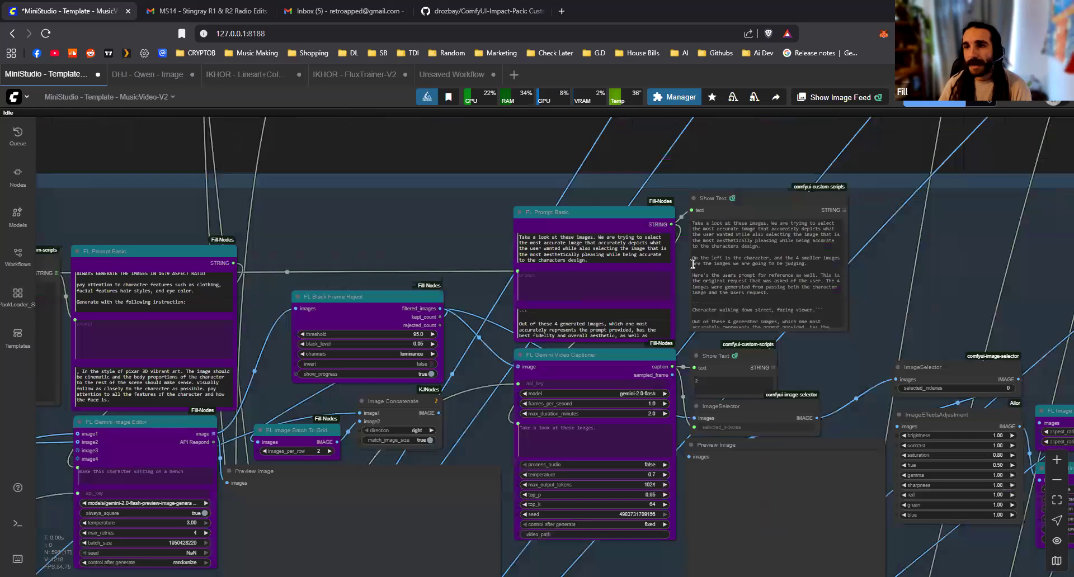
# Read the image-judging prompt in the Show Text node fed by the second FL Prompt Basic, down to its reply instructions
pyautogui.scroll(3, 705, 264)
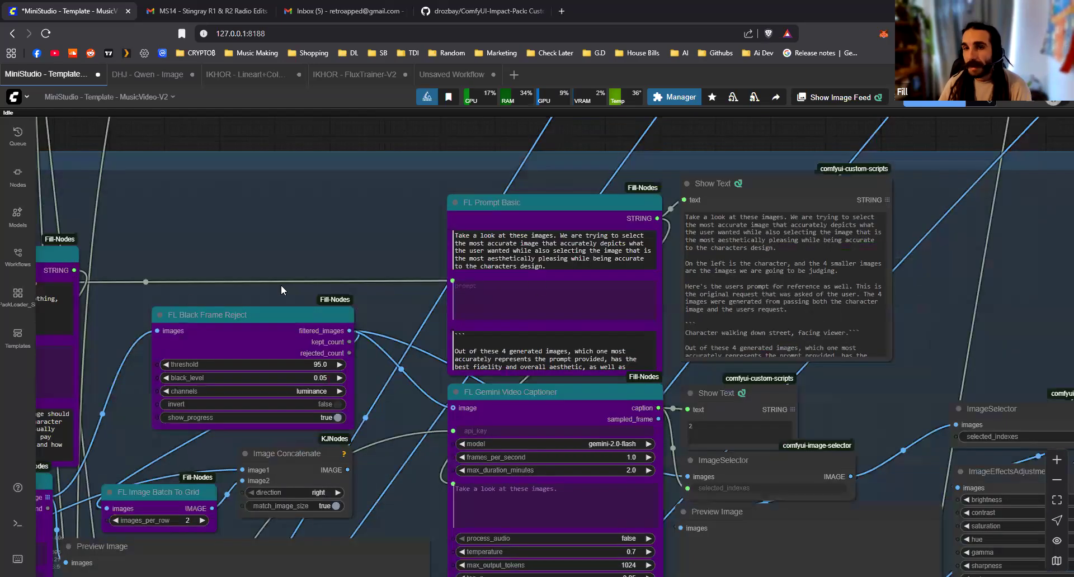
pyautogui.moveTo(248, 288); pyautogui.dragTo(170, 203)
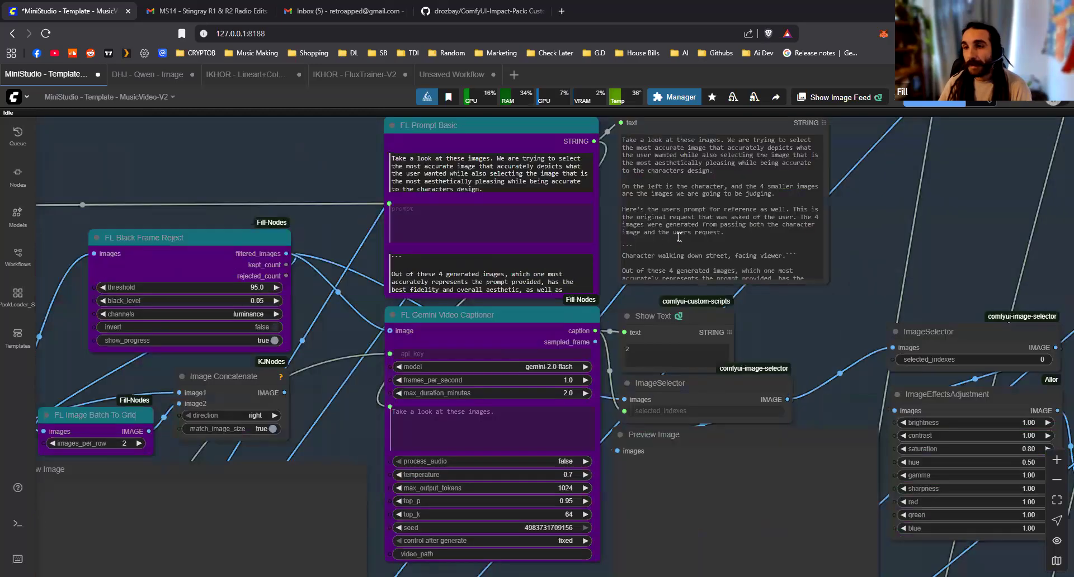
pyautogui.scroll(-2, 683, 237)
pyautogui.scroll(5, 737, 246)
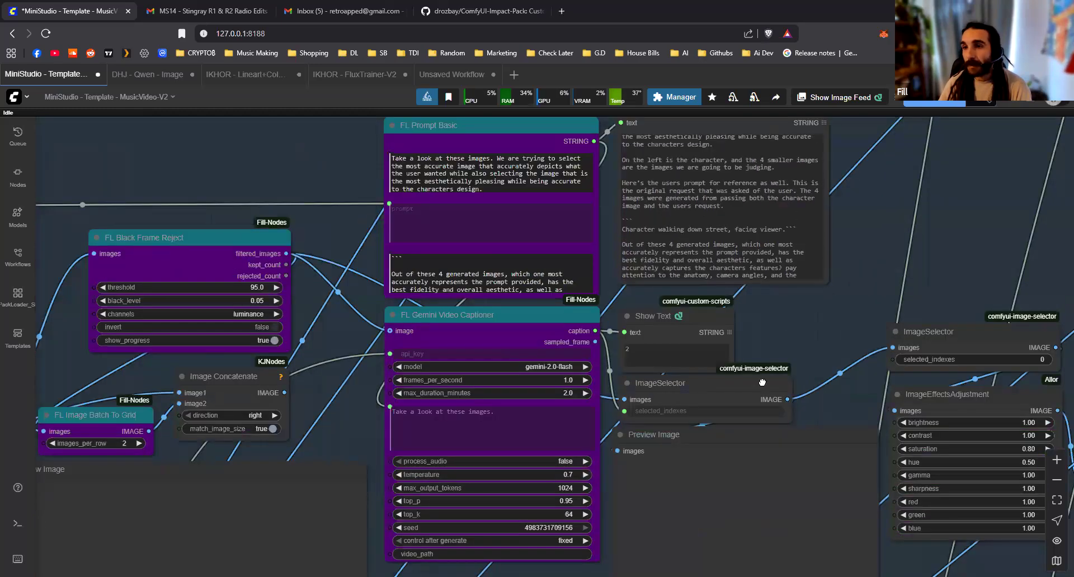
pyautogui.scroll(-2, 691, 289)
pyautogui.scroll(-1, 693, 289)
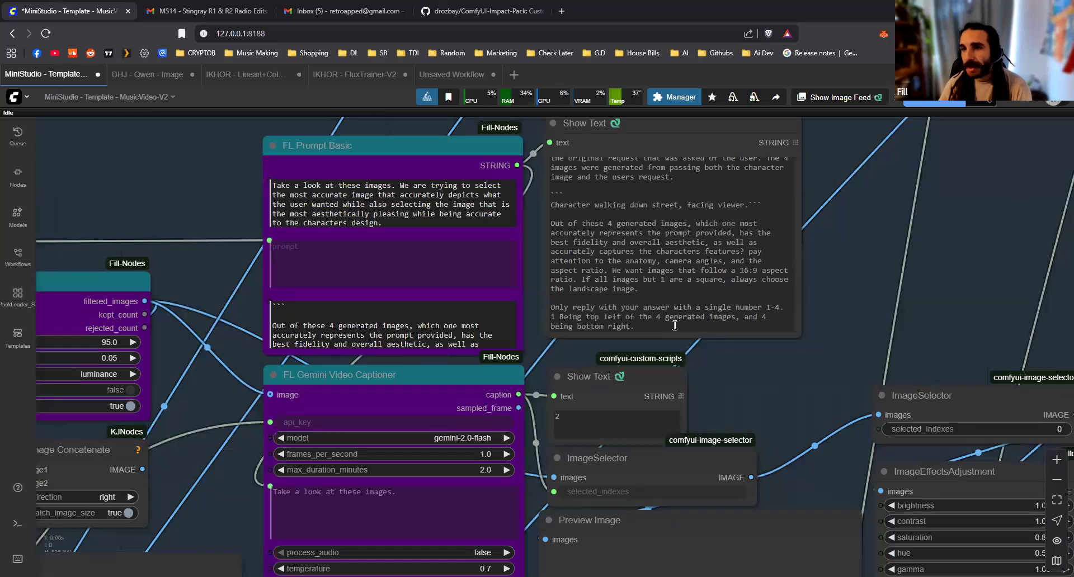
# Inspect the answer in the Show Text node fed by the FL Gemini Video Captioner caption and highlight its text
pyautogui.scroll(5, 676, 494)
pyautogui.moveTo(616, 308); pyautogui.dragTo(621, 297)
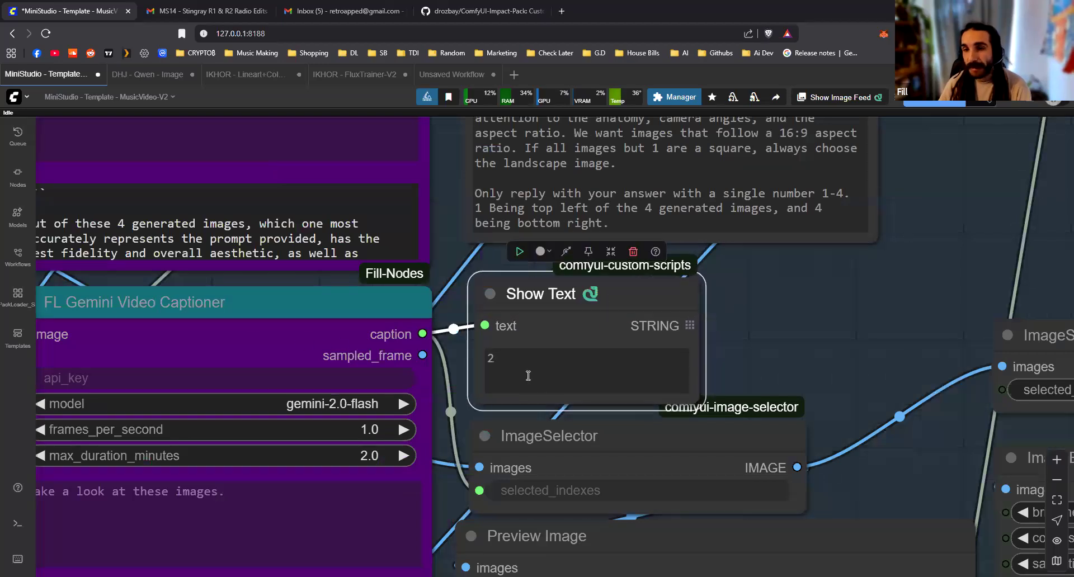
pyautogui.scroll(2, 522, 372)
pyautogui.scroll(9, 494, 352)
pyautogui.doubleClick(479, 355)
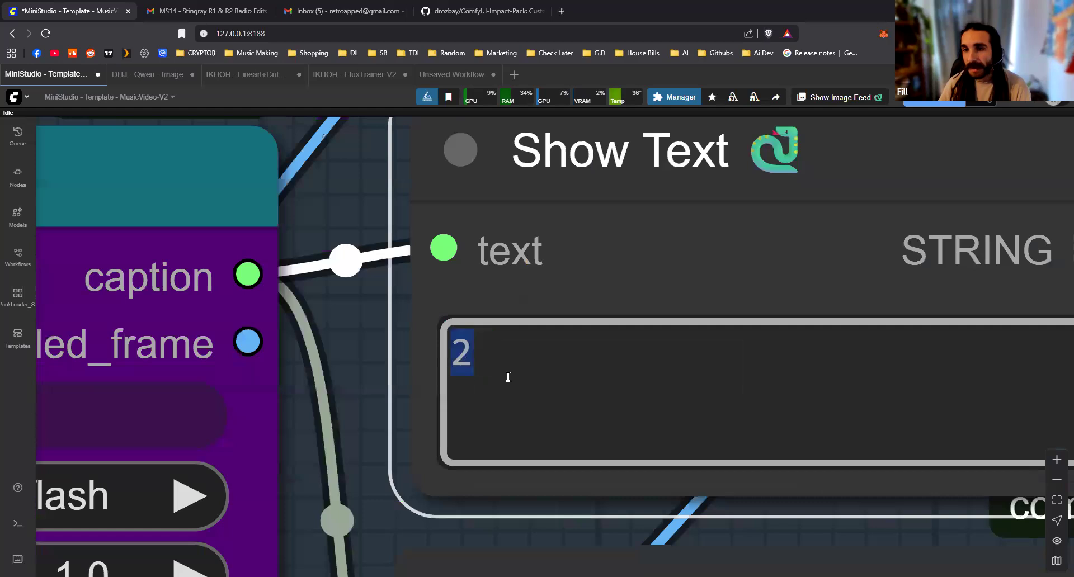
pyautogui.scroll(-6, 344, 371)
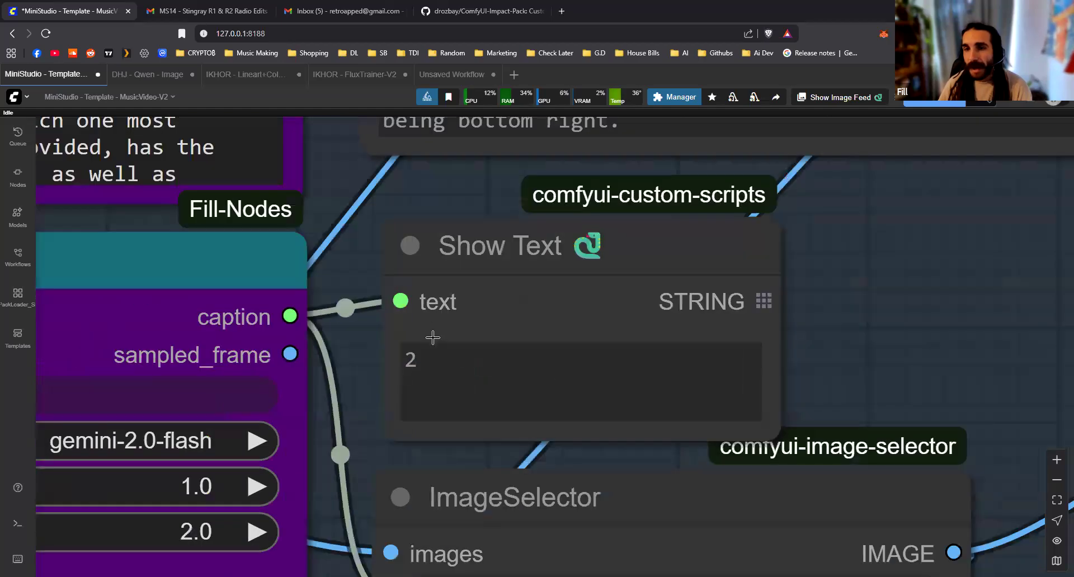
pyautogui.scroll(-10, 652, 361)
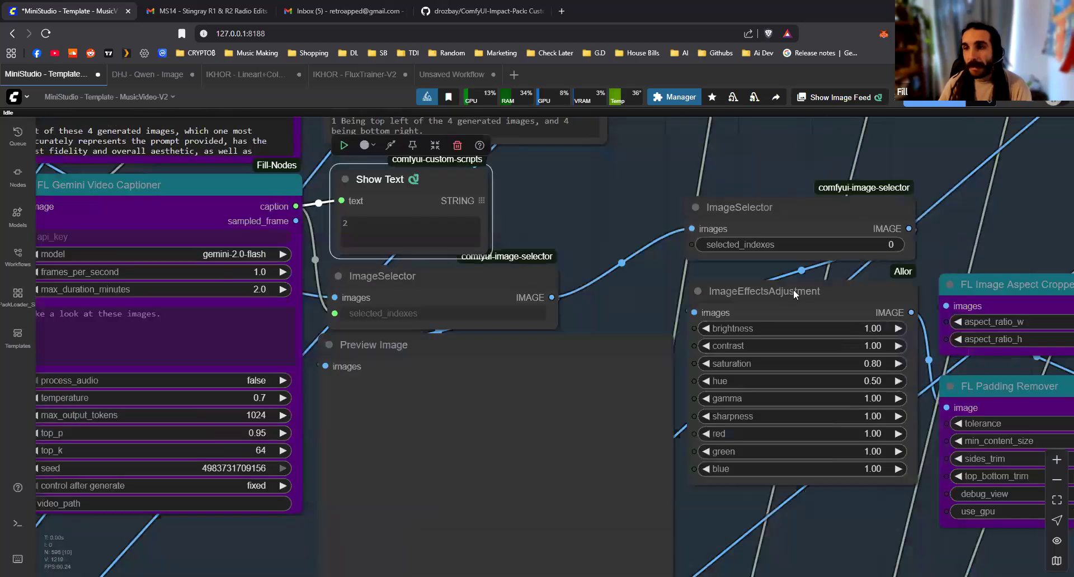
# Follow the scene's output past the ImageEffectsAdjustment and cropping nodes to the final processing group beyond the scene grid
pyautogui.scroll(-4, 534, 302)
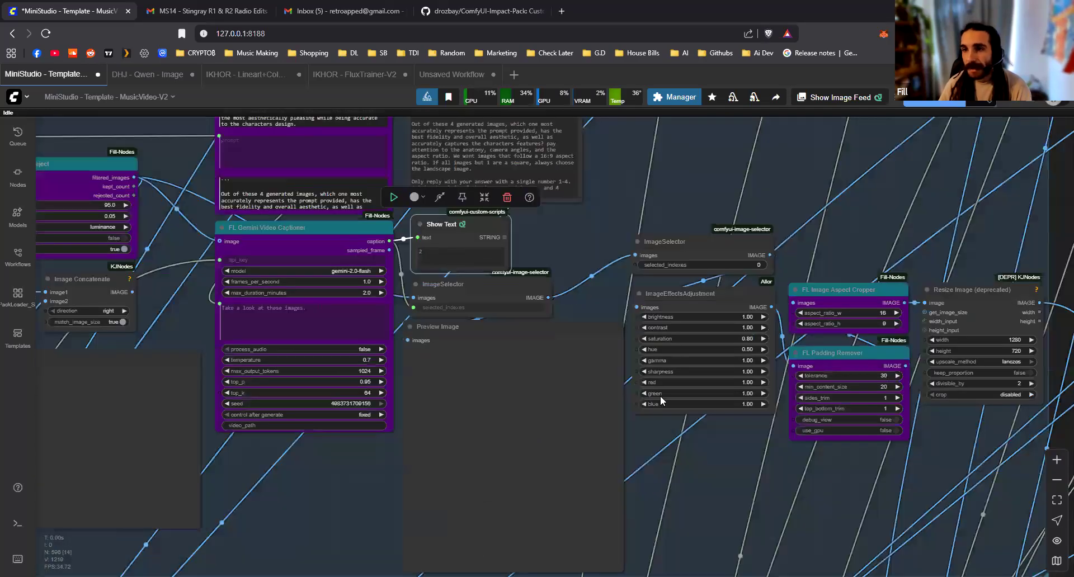
pyautogui.scroll(-15, 186, 286)
pyautogui.moveTo(863, 451); pyautogui.dragTo(143, 378)
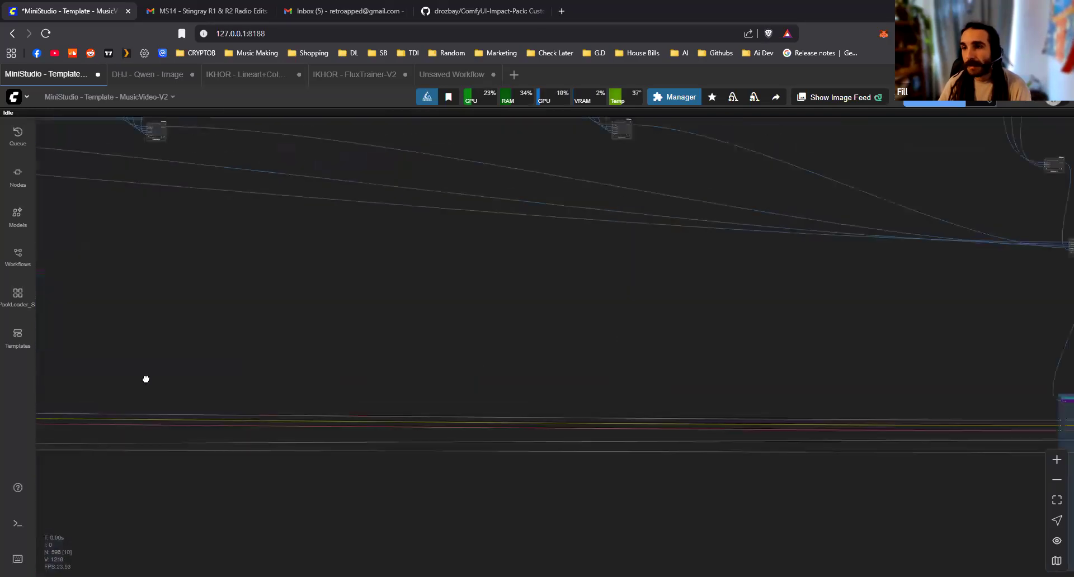
pyautogui.moveTo(951, 167); pyautogui.dragTo(458, 208)
pyautogui.moveTo(721, 525); pyautogui.dragTo(496, 358)
pyautogui.scroll(5, 400, 254)
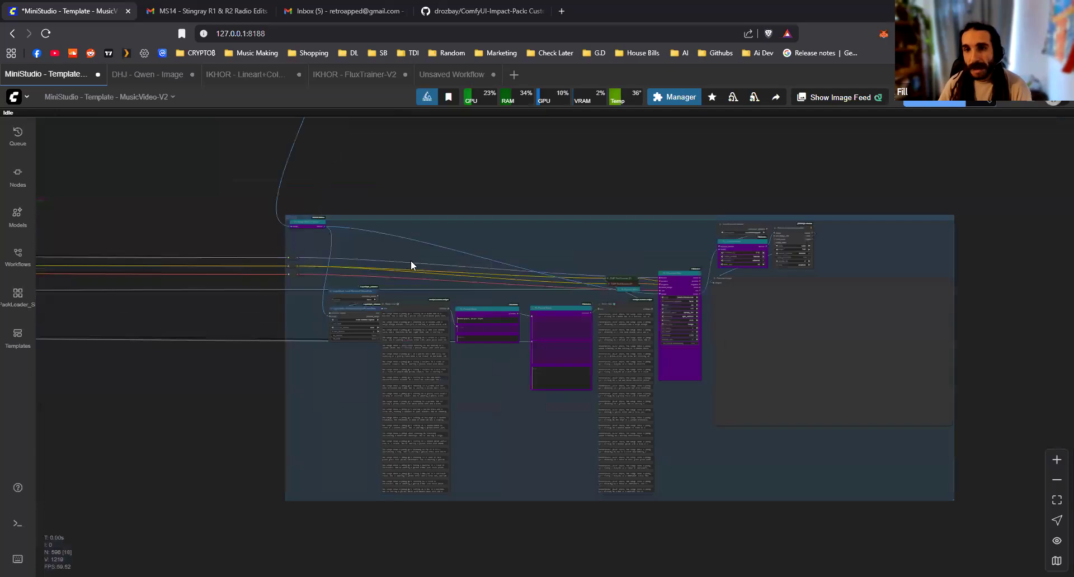
pyautogui.scroll(5, 411, 260)
pyautogui.moveTo(736, 275); pyautogui.dragTo(553, 249)
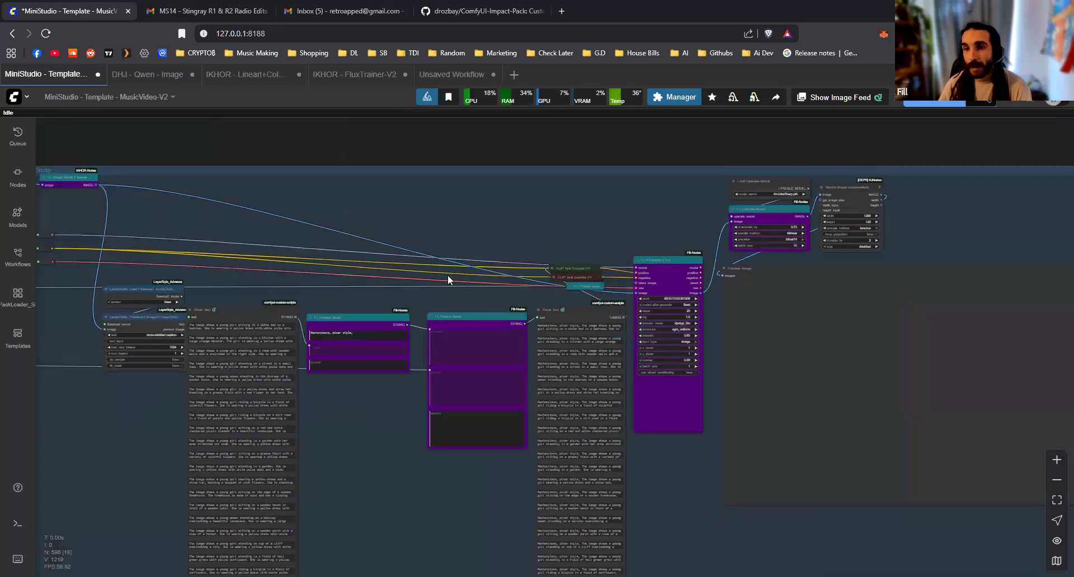
# Trace the final group's model, CLIP and VAE links back to the Load Diffusion Model, DualCLIPLoader and Load VAE nodes
pyautogui.scroll(2, 466, 271)
pyautogui.moveTo(324, 403); pyautogui.dragTo(737, 398)
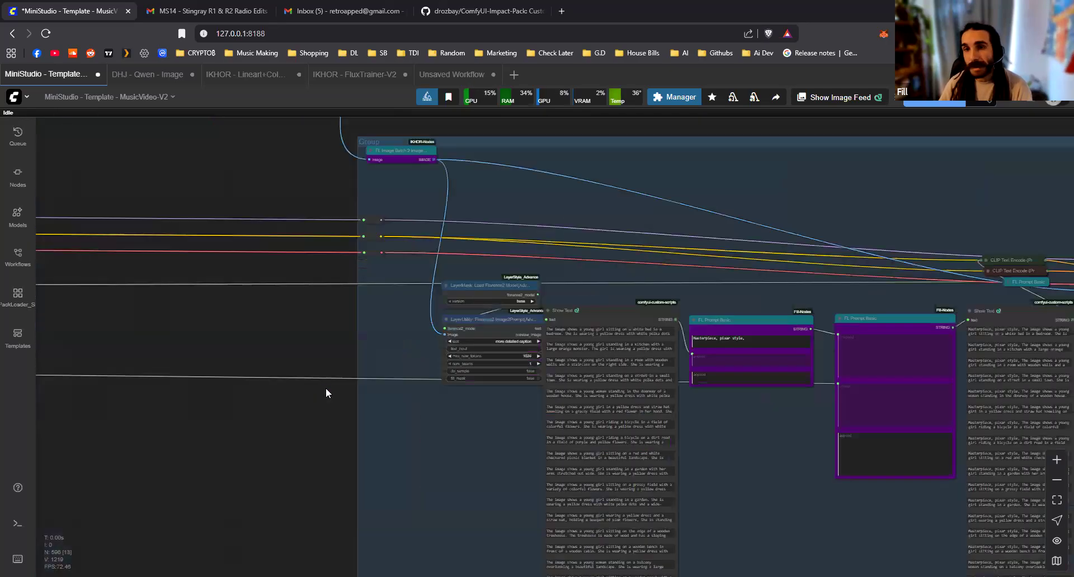
pyautogui.scroll(-11, 694, 325)
pyautogui.moveTo(369, 397); pyautogui.dragTo(713, 348)
pyautogui.moveTo(302, 364); pyautogui.dragTo(643, 360)
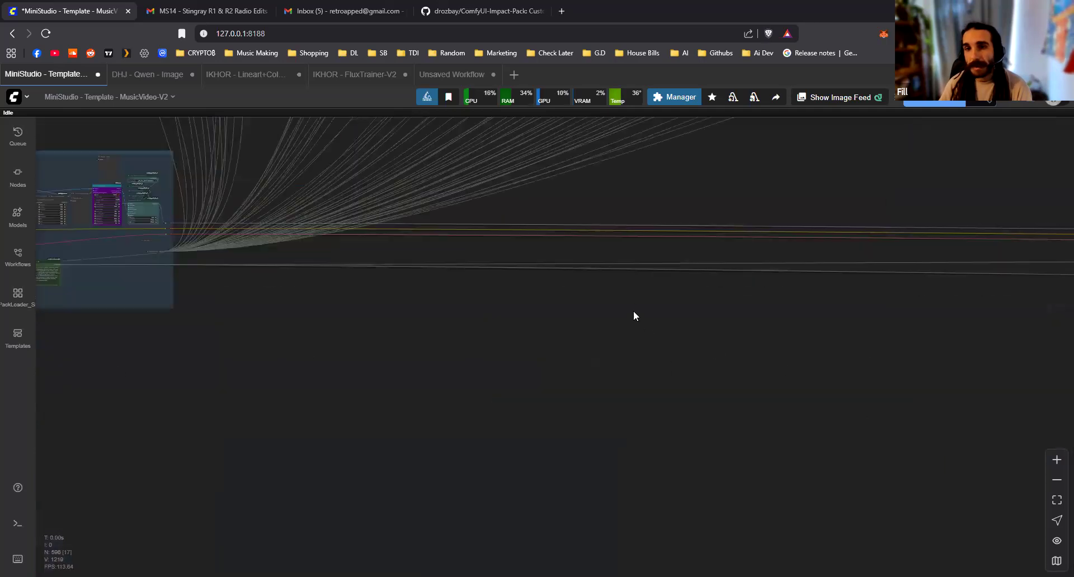
pyautogui.scroll(20, 372, 243)
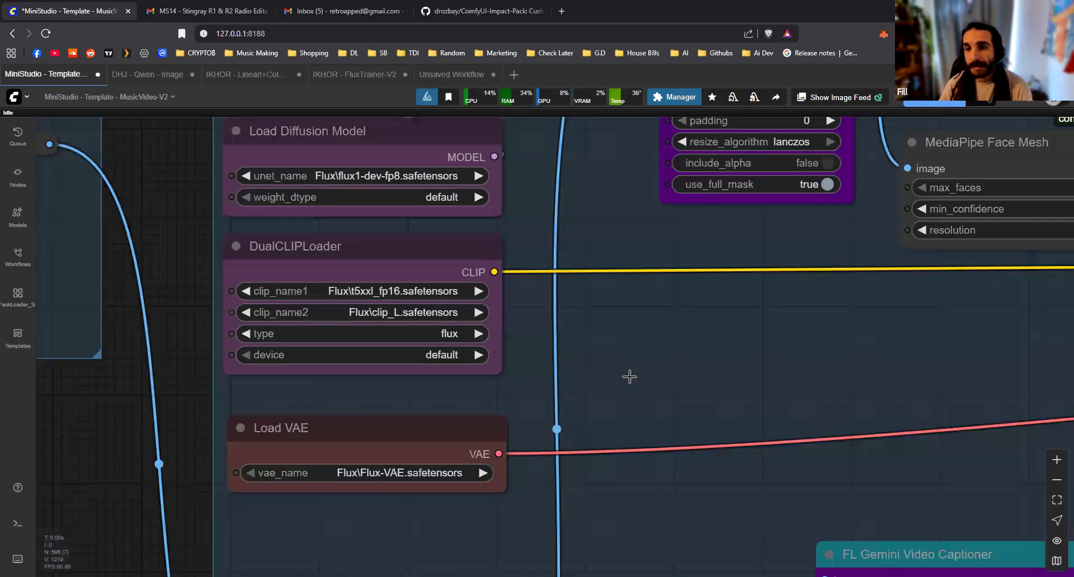
pyautogui.moveTo(710, 137); pyautogui.dragTo(750, 389)
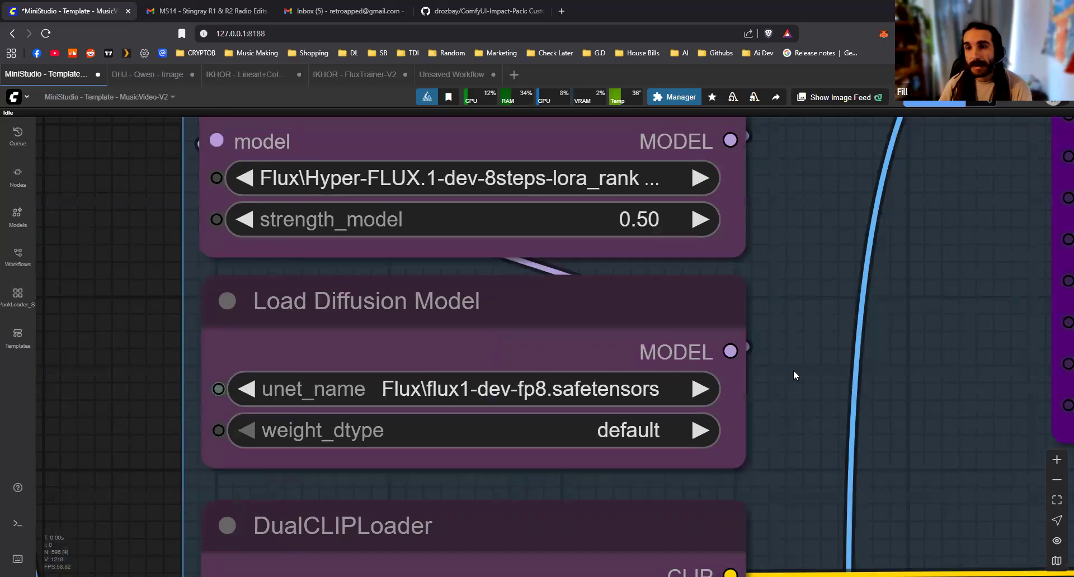
# Follow the links from the model-loading group past the scene groups back to the start of the final processing group
pyautogui.scroll(-20, 824, 381)
pyautogui.moveTo(823, 381); pyautogui.dragTo(283, 434)
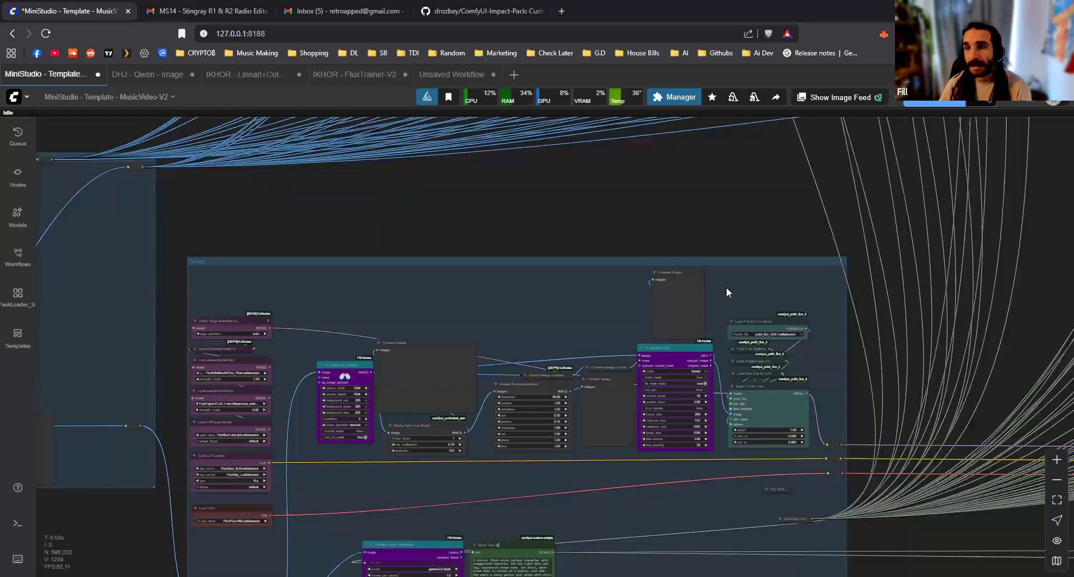
pyautogui.scroll(-11, 685, 410)
pyautogui.moveTo(685, 410); pyautogui.dragTo(108, 373)
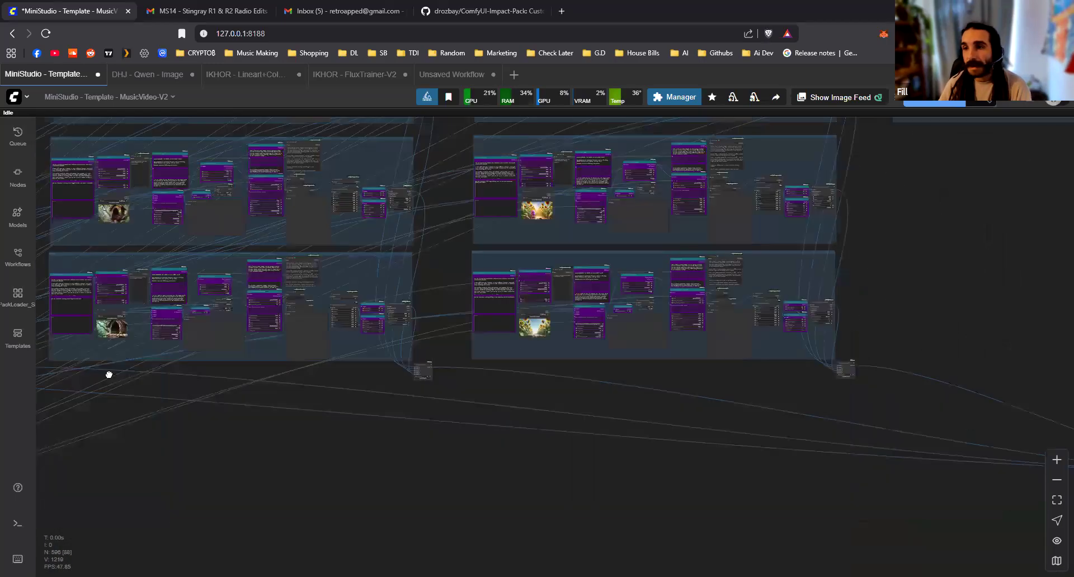
pyautogui.scroll(7, 726, 434)
pyautogui.moveTo(764, 454); pyautogui.dragTo(557, 184)
pyautogui.scroll(3, 568, 459)
pyautogui.moveTo(567, 459); pyautogui.dragTo(561, 415)
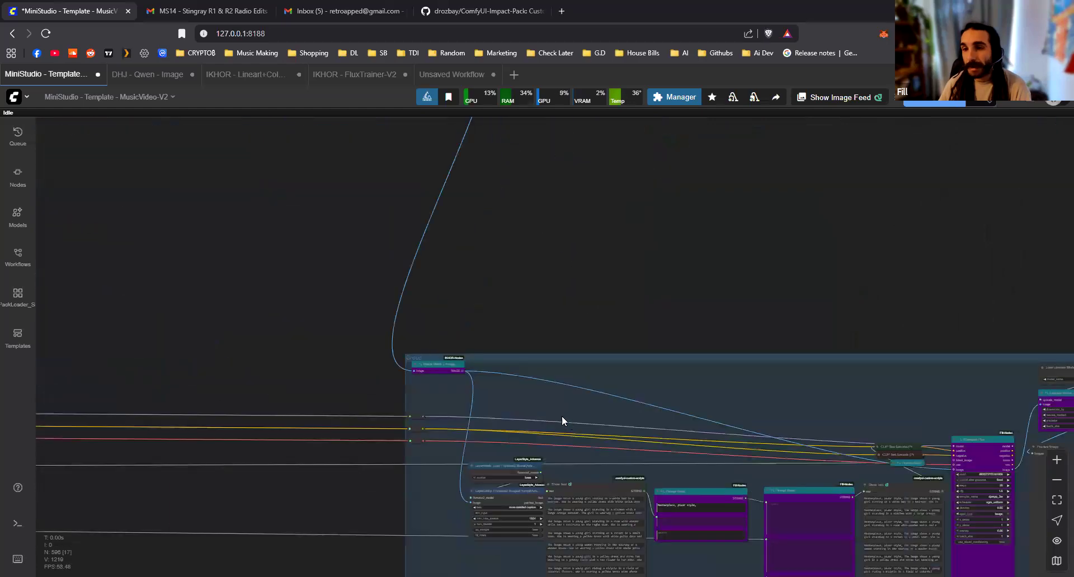
# Select the Load Florence2 Model and Florence2 Image2Prompt nodes to show their links, and clear the selection
pyautogui.moveTo(488, 487); pyautogui.dragTo(367, 297)
pyautogui.scroll(12, 422, 330)
pyautogui.click(408, 217)
pyautogui.keyDown('shift'); pyautogui.click(448, 318); pyautogui.keyUp('shift')
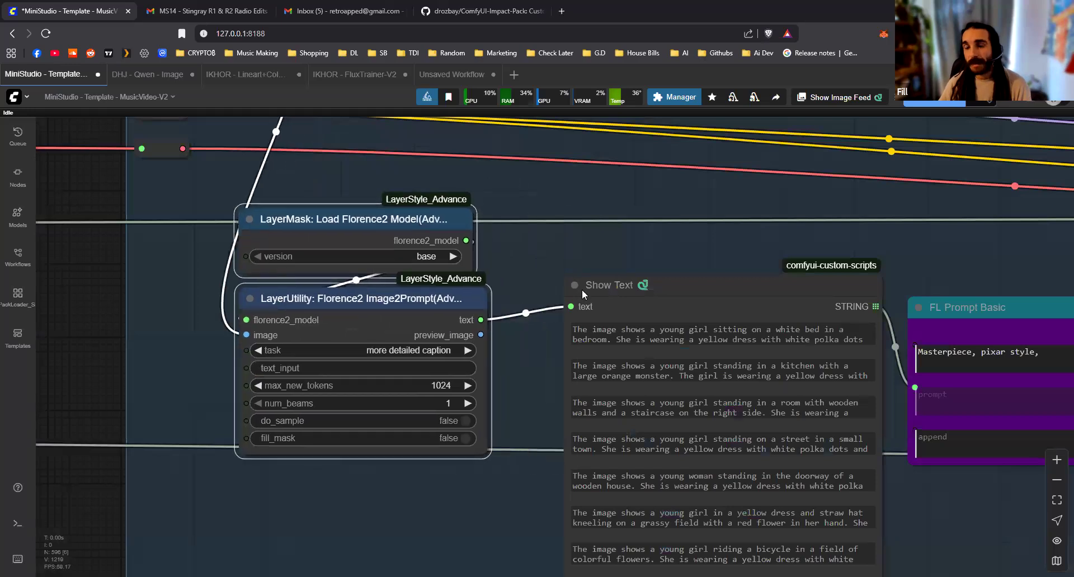
pyautogui.click(659, 268)
# Examine the captions in the Show Text node after Florence2 Image2Prompt and the FL Prompt Basic node it feeds
pyautogui.scroll(-2, 662, 268)
pyautogui.moveTo(624, 281); pyautogui.dragTo(607, 283)
pyautogui.moveTo(492, 405); pyautogui.dragTo(391, 231)
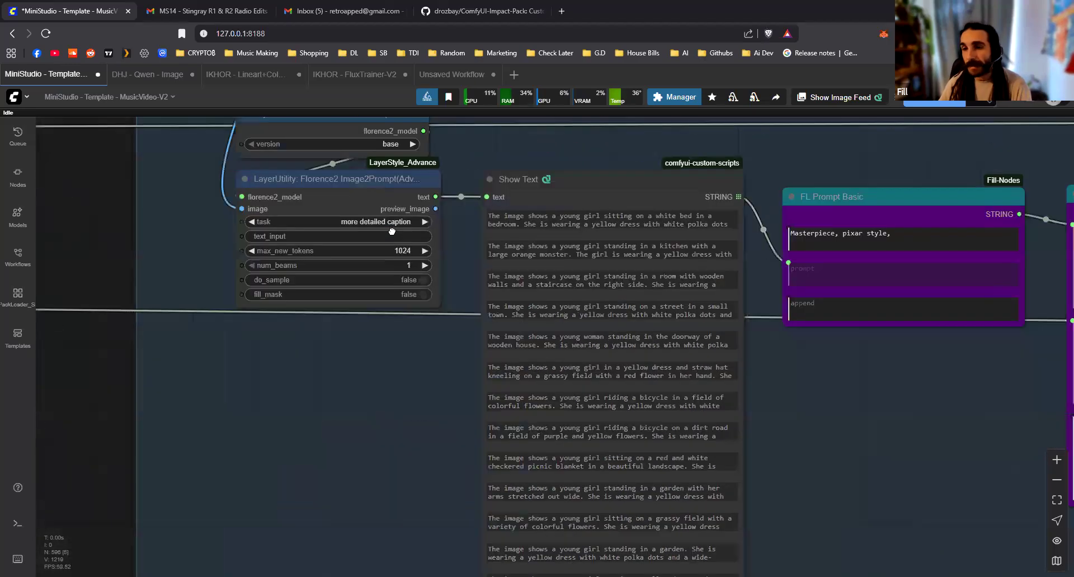
pyautogui.moveTo(430, 329); pyautogui.dragTo(347, 347)
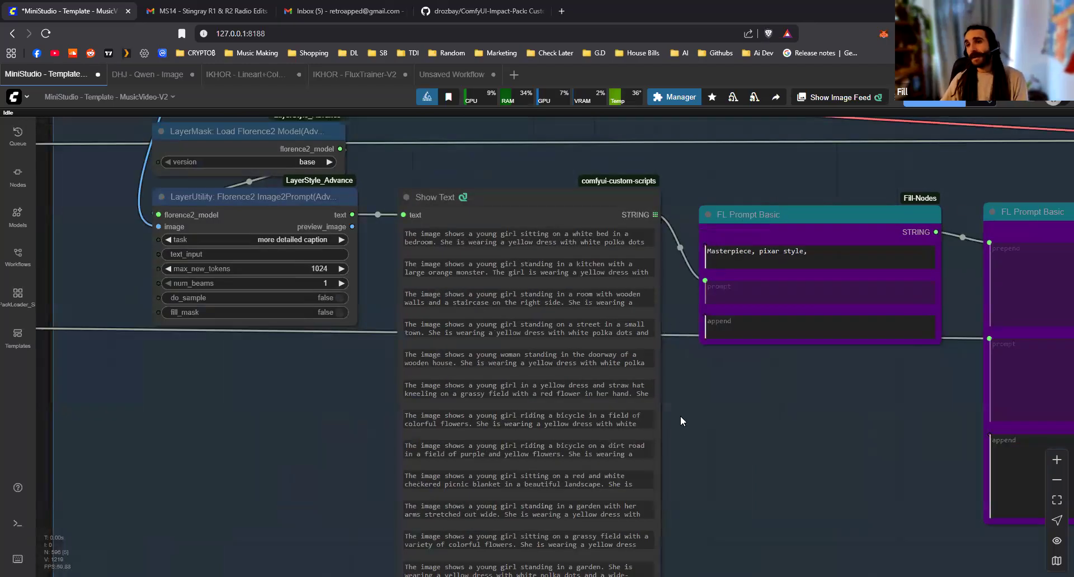
# View the whole workflow, from the character and scene groups across to the final processing group
pyautogui.scroll(-3, 669, 401)
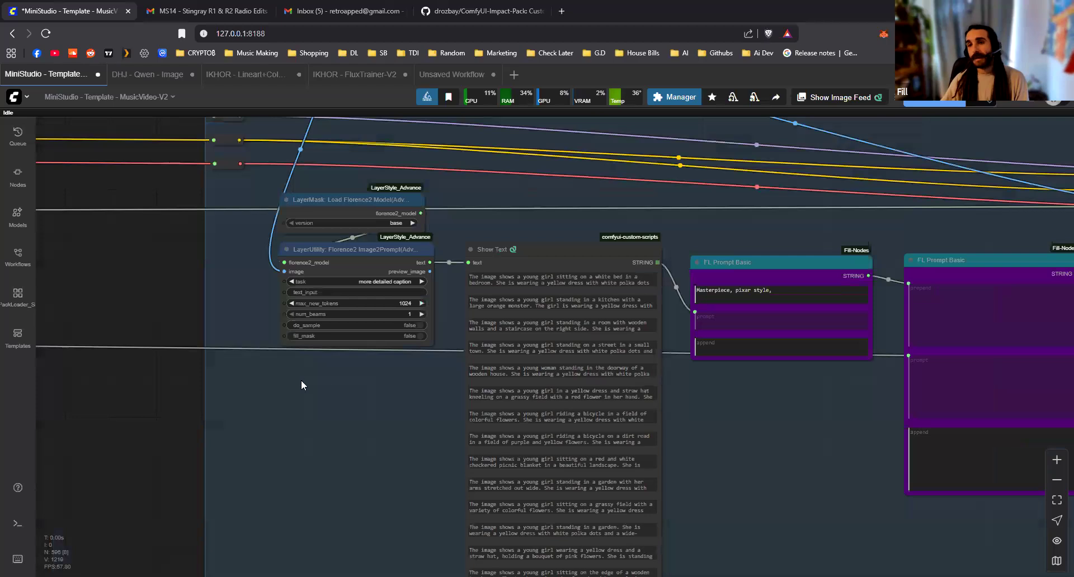
pyautogui.scroll(-8, 414, 394)
pyautogui.click(1056, 500)
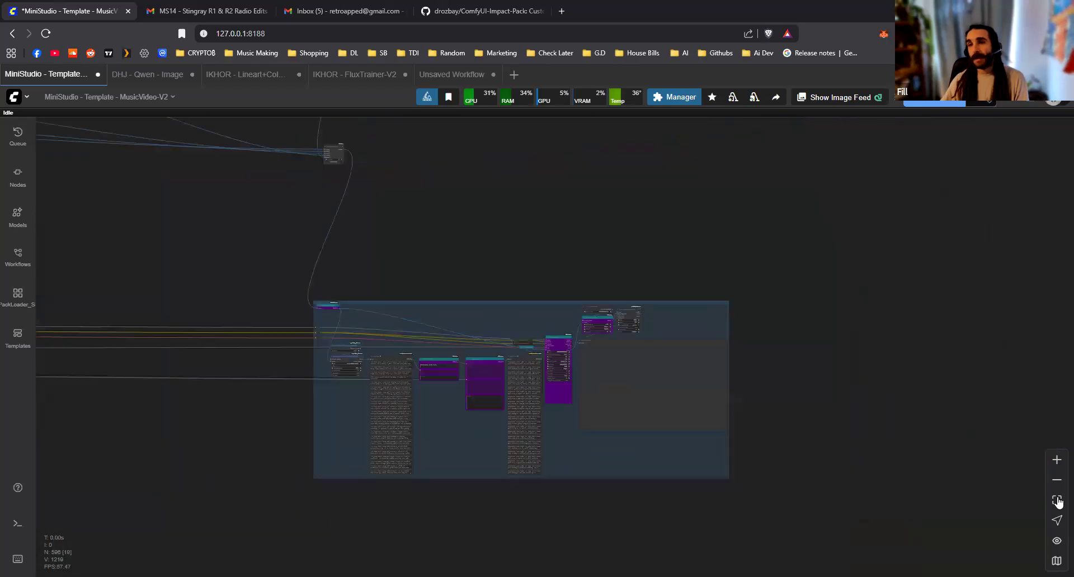
pyautogui.scroll(-10, 549, 455)
pyautogui.moveTo(568, 445); pyautogui.dragTo(425, 351)
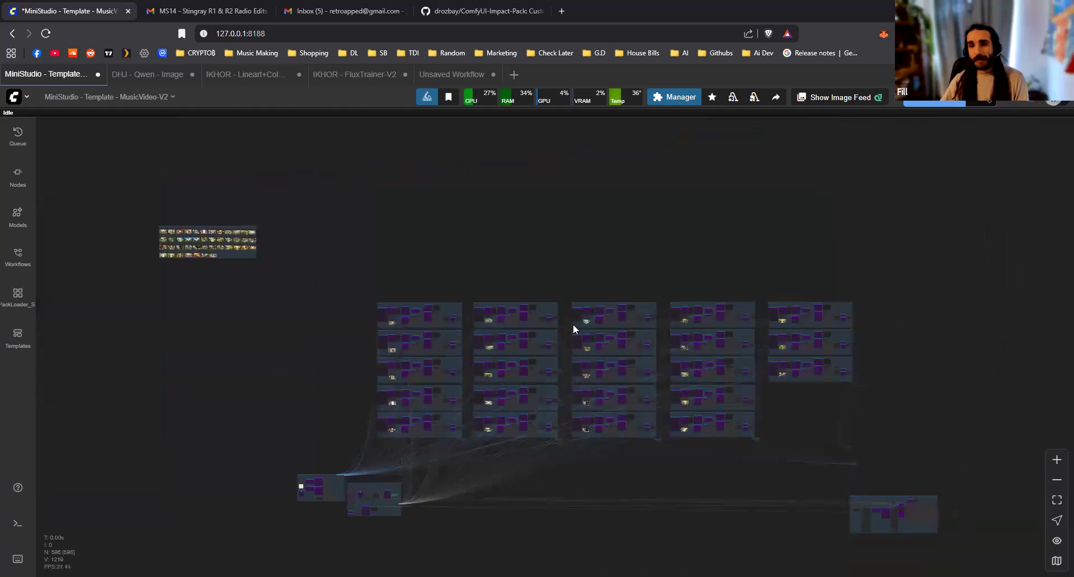
pyautogui.moveTo(847, 427); pyautogui.dragTo(693, 352)
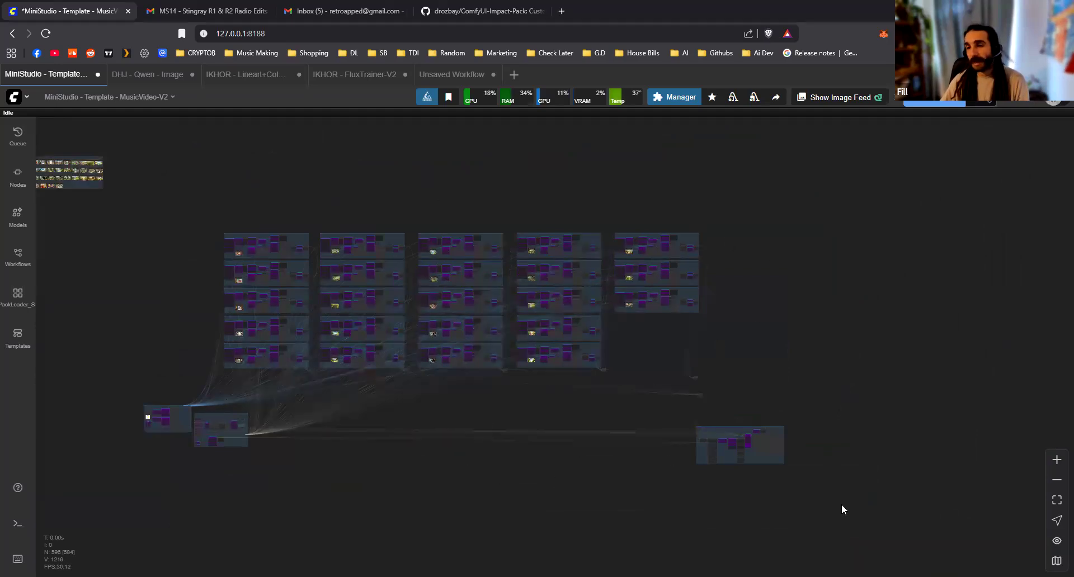
pyautogui.scroll(20, 791, 494)
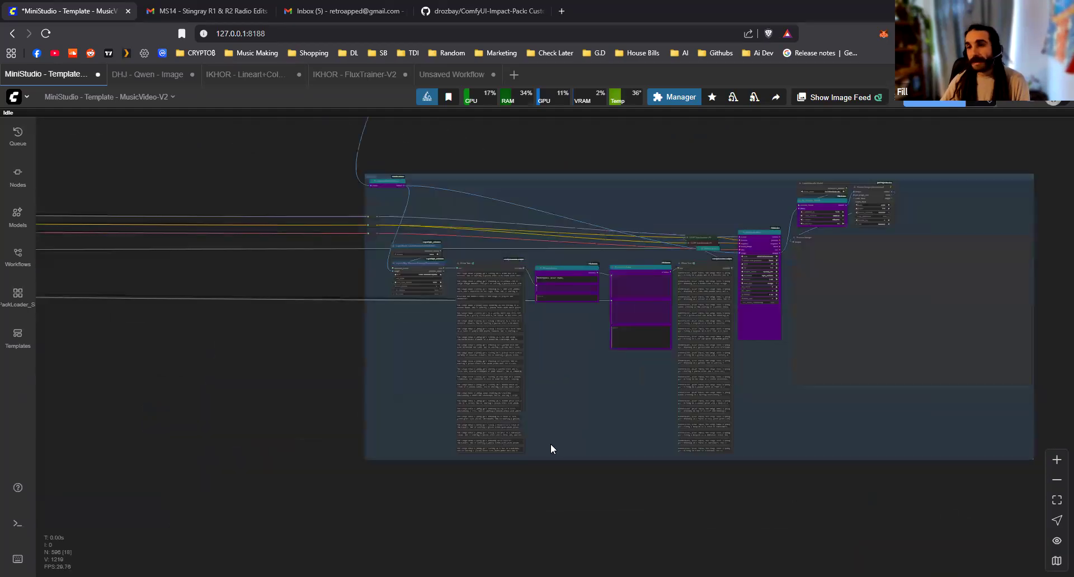
# Move the Show Text node with the Florence2 captions upward, so its header sits above the adjacent FL Prompt Basic header
pyautogui.moveTo(521, 463); pyautogui.dragTo(924, 537)
pyautogui.hotkey('ctrl', 'z')
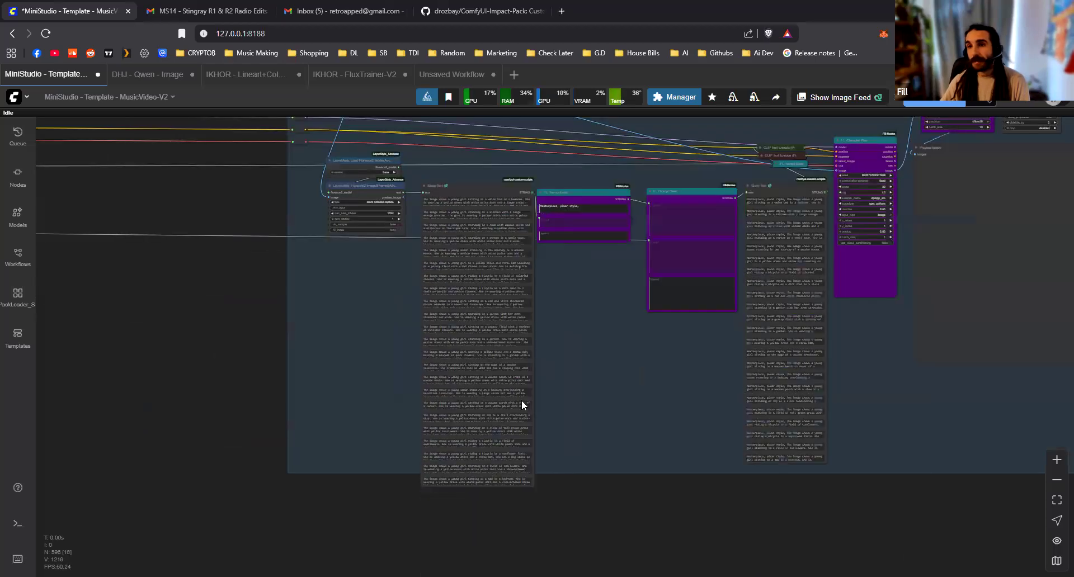
pyautogui.scroll(2, 510, 319)
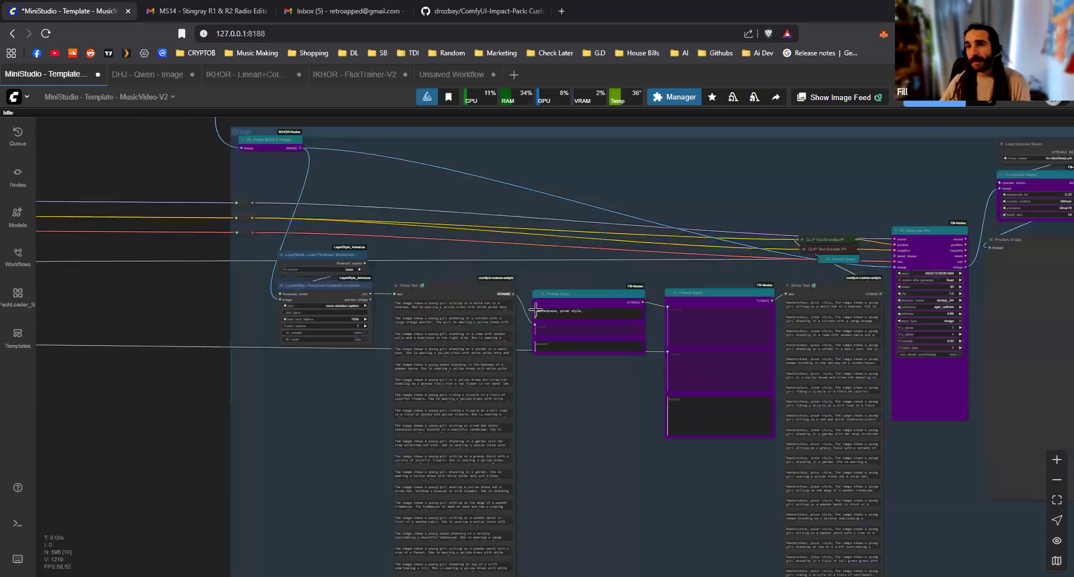
pyautogui.scroll(4, 436, 276)
pyautogui.click(431, 237)
pyautogui.moveTo(431, 238); pyautogui.dragTo(427, 242)
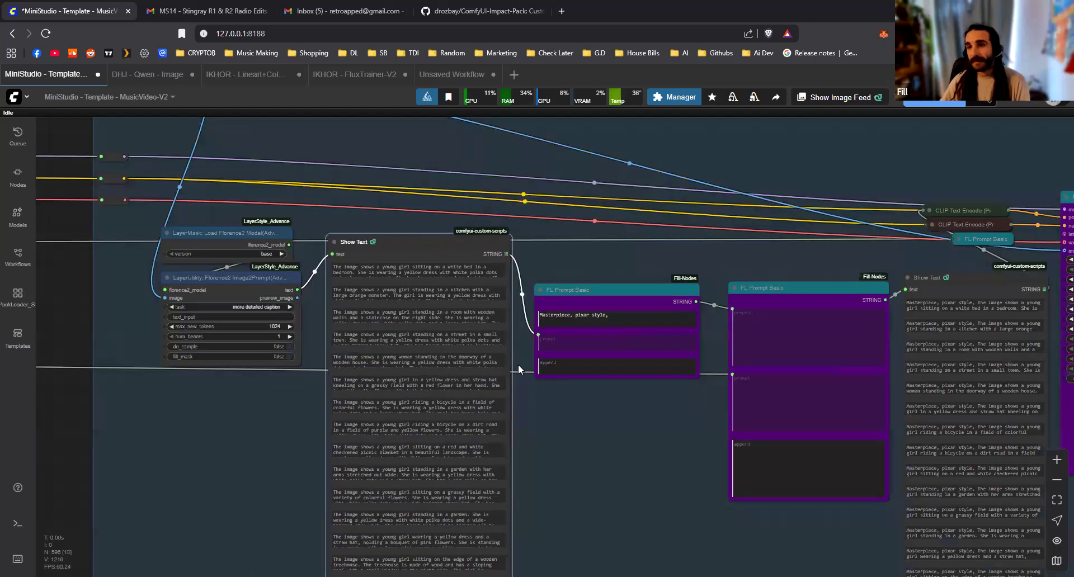
pyautogui.click(526, 381)
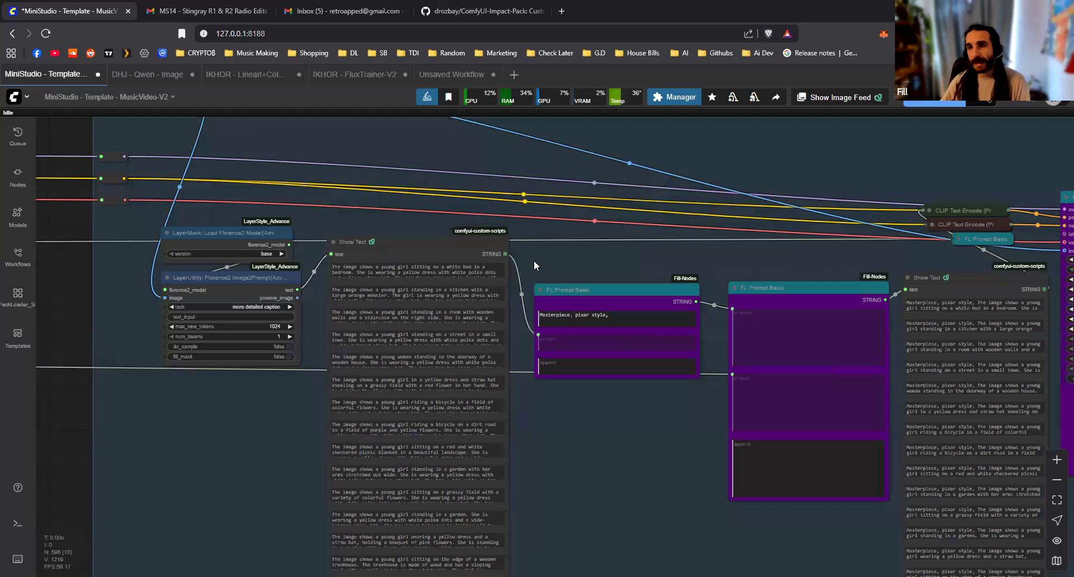
# Examine the grid-shaped STRING output of the captions' Show Text node and its link into FL Prompt Basic
pyautogui.scroll(6, 439, 257)
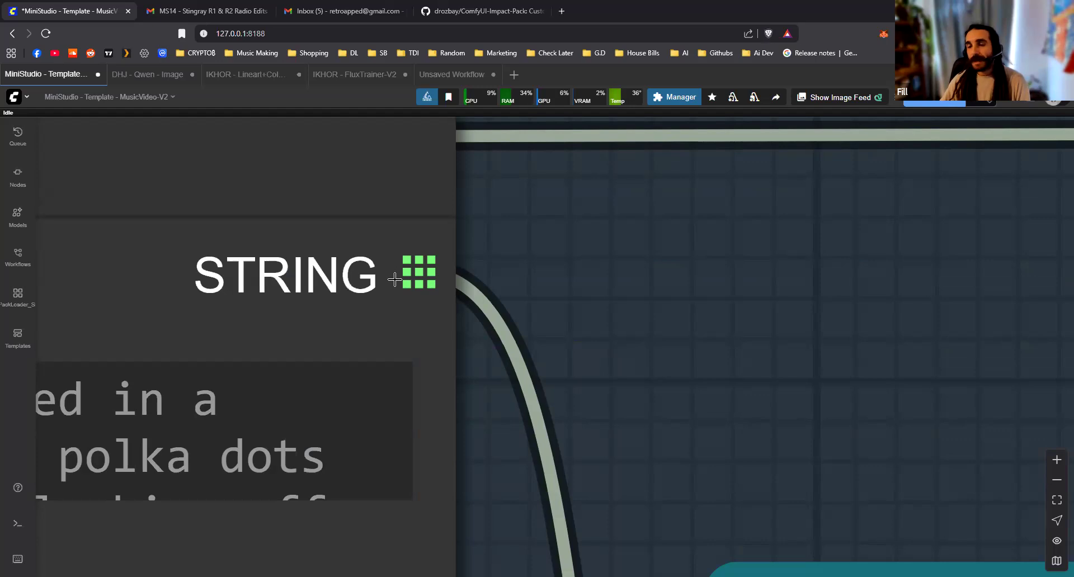
pyautogui.scroll(-6, 514, 327)
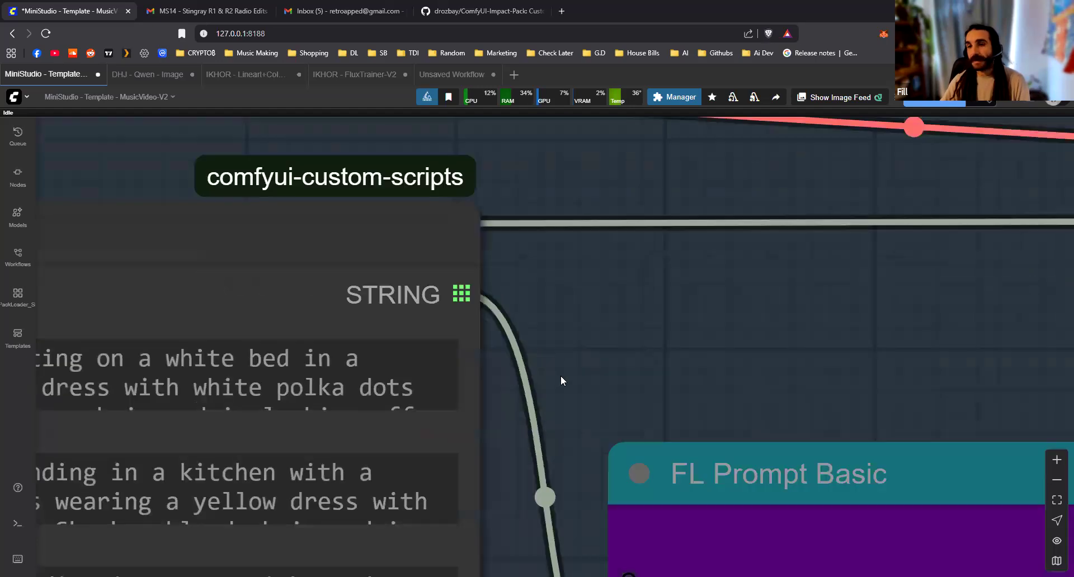
pyautogui.scroll(-8, 486, 218)
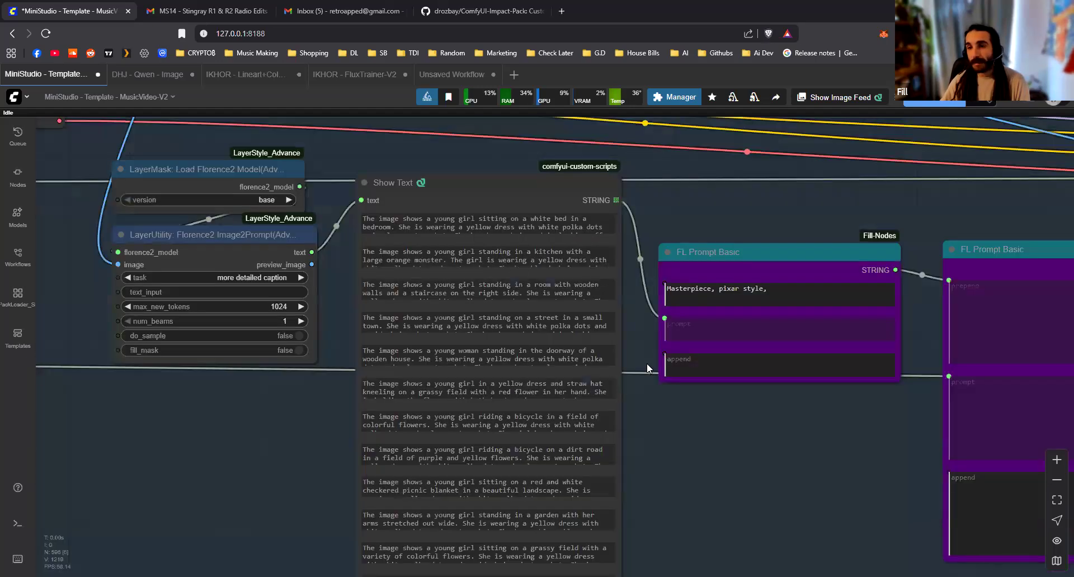
pyautogui.moveTo(627, 246); pyautogui.dragTo(528, 304)
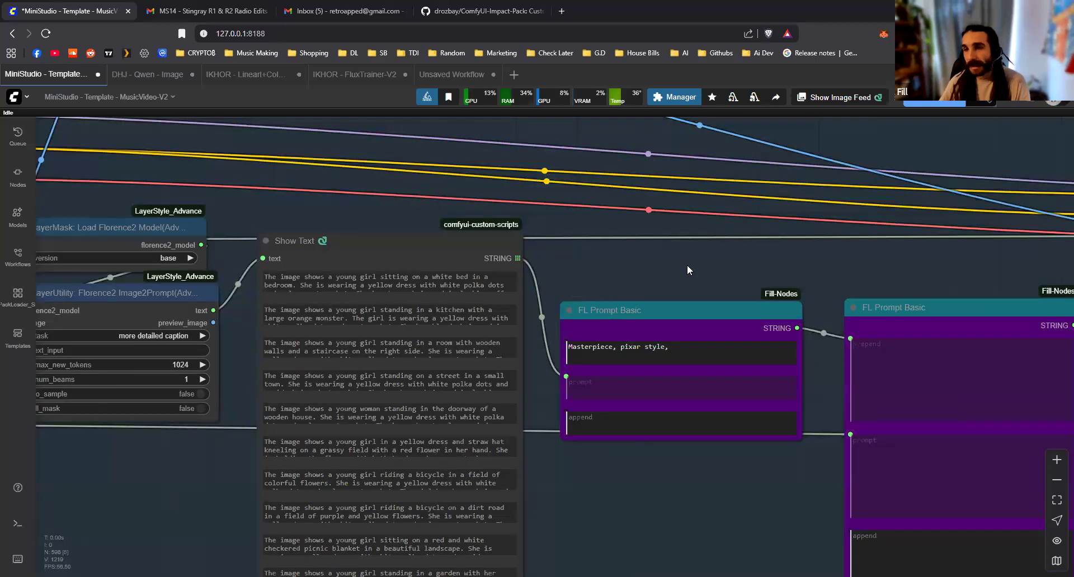
# Examine the chain from the Florence2 captions through the FL Prompt Basic nodes and second Show Text to FL KSampler Plus
pyautogui.moveTo(687, 266); pyautogui.dragTo(452, 202)
pyautogui.scroll(-2, 478, 237)
pyautogui.moveTo(582, 191); pyautogui.dragTo(153, 273)
pyautogui.scroll(1, 583, 210)
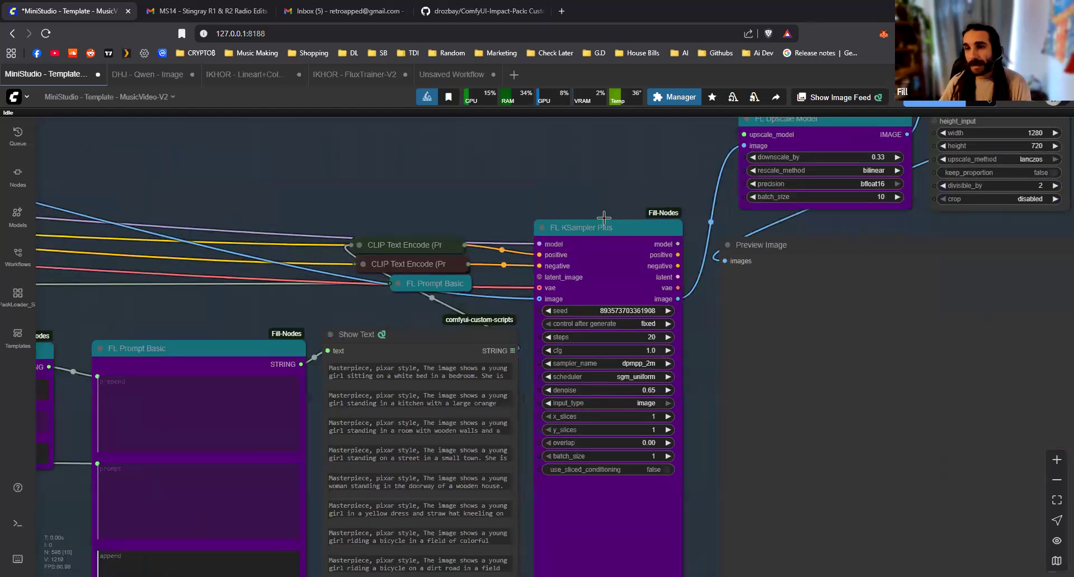
pyautogui.moveTo(603, 224); pyautogui.dragTo(607, 218)
pyautogui.moveTo(287, 269); pyautogui.dragTo(340, 243)
pyautogui.moveTo(302, 320); pyautogui.dragTo(301, 308)
pyautogui.moveTo(449, 313); pyautogui.dragTo(449, 320)
pyautogui.moveTo(462, 225)
pyautogui.mouseDown()
pyautogui.moveTo(474, 143)
pyautogui.moveTo(451, 213)
pyautogui.moveTo(465, 217)
pyautogui.mouseUp()
# Copy the FL KSampler Plus node and paste many duplicates on the empty canvas above the final processing group
pyautogui.hotkey('alt', 'c')
pyautogui.click(402, 141)
pyautogui.click(572, 160)
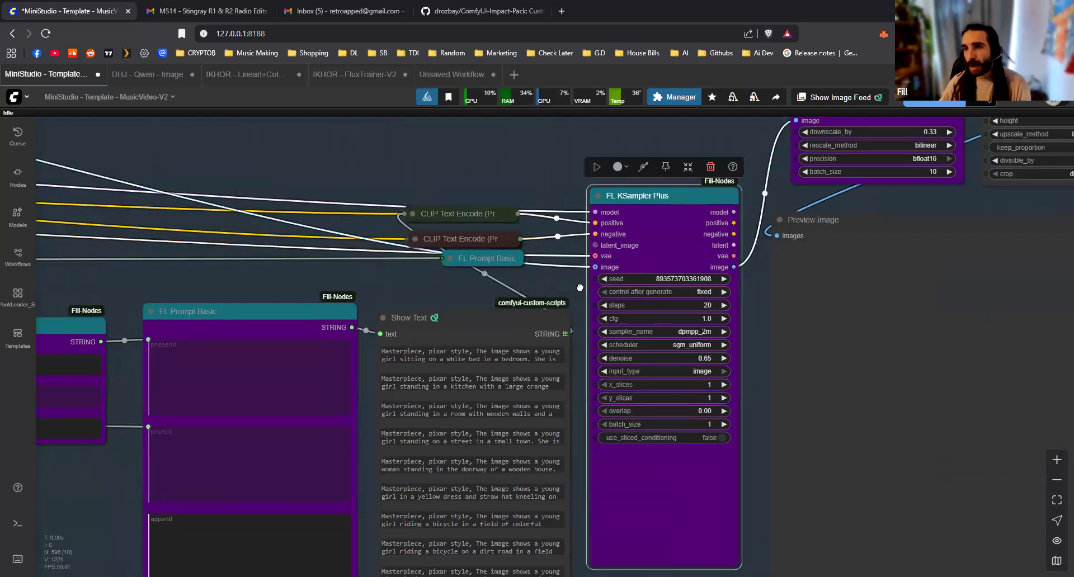
pyautogui.scroll(-3, 559, 280)
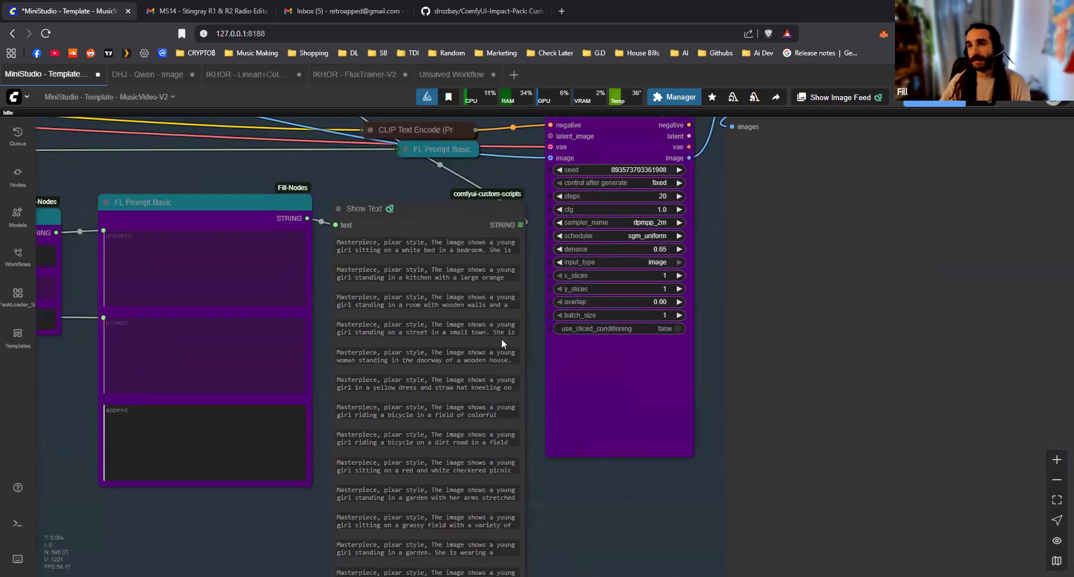
pyautogui.scroll(-10, 341, 201)
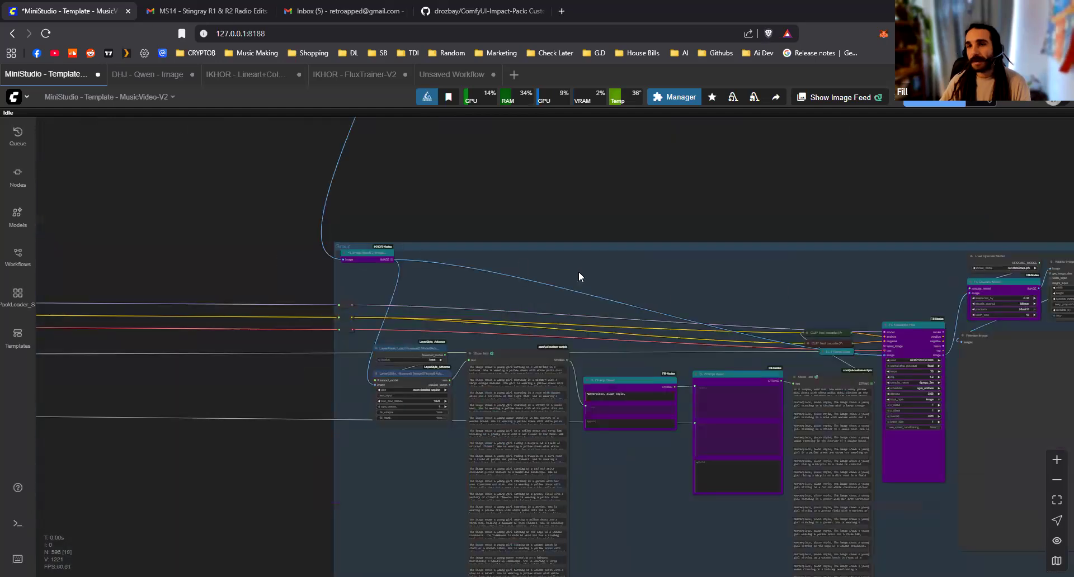
pyautogui.moveTo(457, 261); pyautogui.dragTo(232, 211)
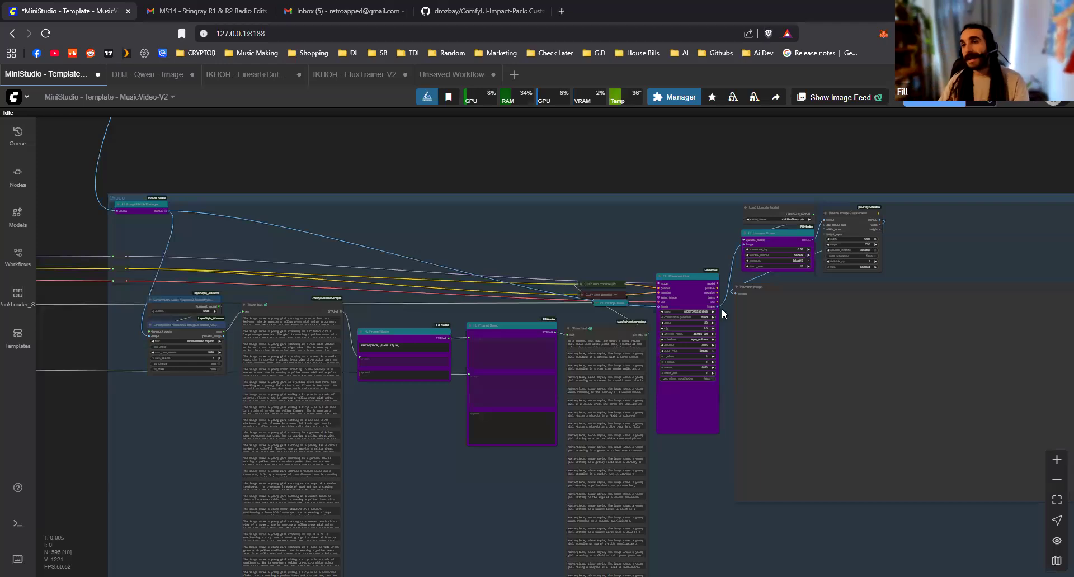
pyautogui.moveTo(691, 237); pyautogui.dragTo(510, 442)
pyautogui.moveTo(419, 291); pyautogui.dragTo(305, 195)
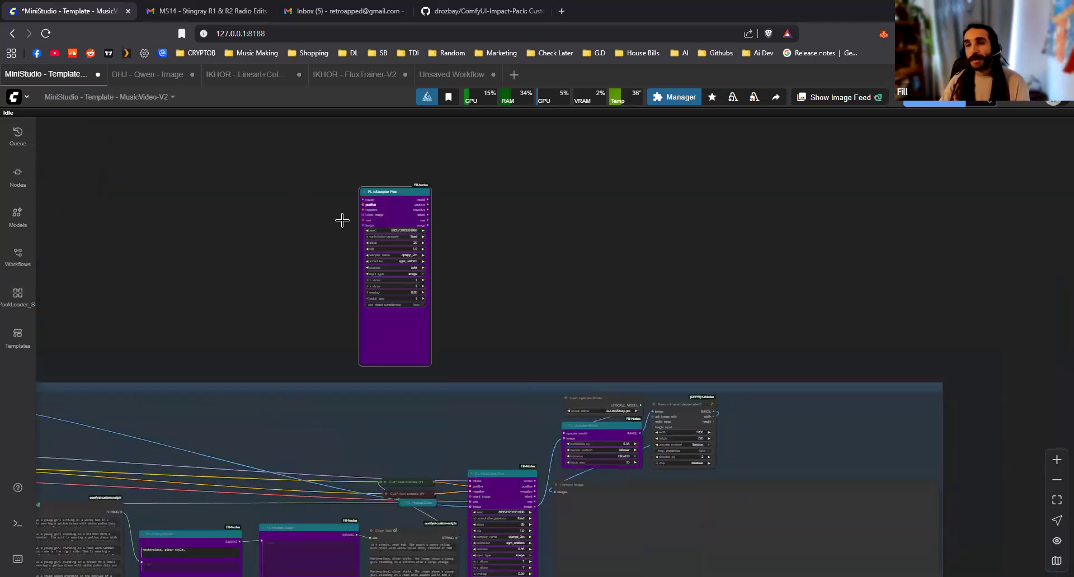
pyautogui.hotkey('ctrl', 'v')
pyautogui.hotkey('ctrl', 'v')
pyautogui.hotkey('ctrl', 'v')
pyautogui.hotkey('ctrl', 'v')
pyautogui.hotkey('ctrl', 'v')
pyautogui.hotkey('ctrl', 'v')
pyautogui.hotkey('ctrl', 'v')
pyautogui.hotkey('ctrl', 'v')
pyautogui.hotkey('ctrl', 'v')
pyautogui.hotkey('ctrl', 'v')
pyautogui.hotkey('ctrl', 'v')
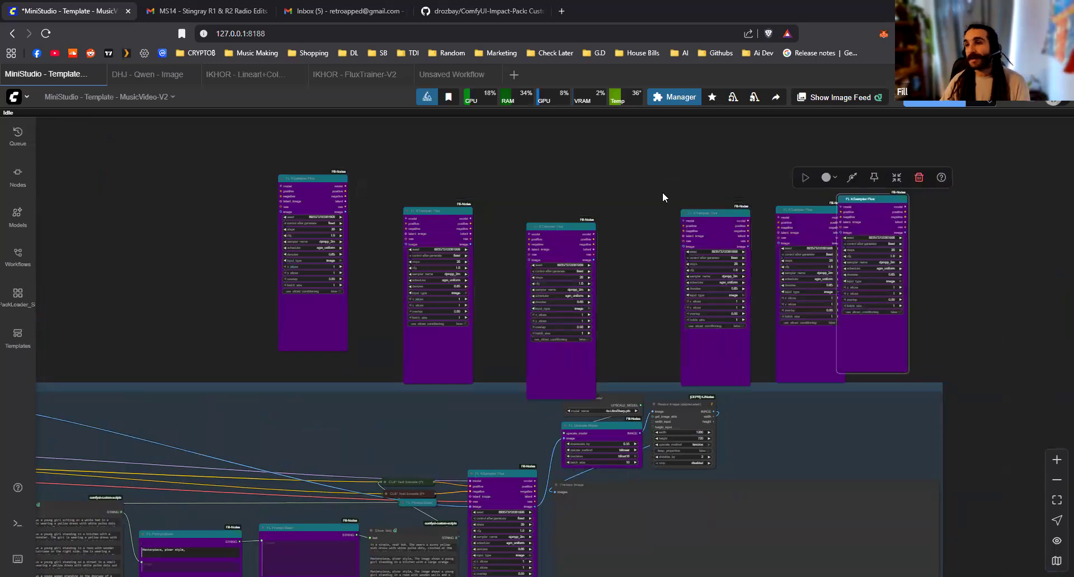
pyautogui.hotkey('ctrl', 'v')
pyautogui.hotkey('ctrl', 'v')
pyautogui.hotkey('ctrl', 'v')
pyautogui.hotkey('ctrl', 'v')
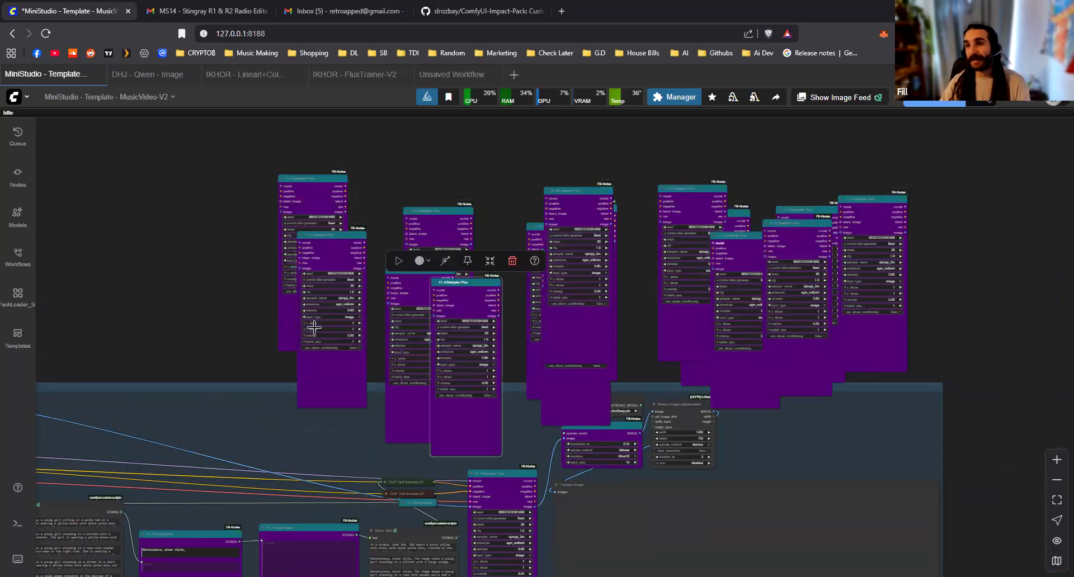
# Delete all the pasted FL KSampler Plus duplicates above the final processing group
pyautogui.scroll(-2, 205, 227)
pyautogui.moveTo(205, 227); pyautogui.dragTo(152, 246)
pyautogui.click(164, 276)
pyautogui.moveTo(140, 185); pyautogui.dragTo(752, 310)
pyautogui.press('Delete')
pyautogui.moveTo(326, 361); pyautogui.dragTo(351, 335)
pyautogui.scroll(5, 489, 326)
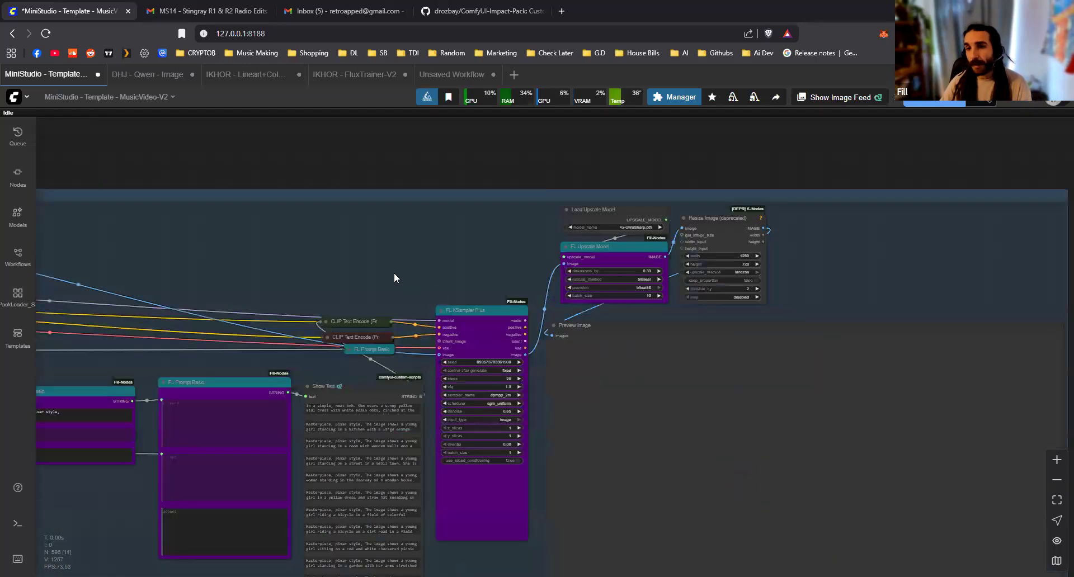
pyautogui.moveTo(431, 283); pyautogui.dragTo(545, 290)
pyautogui.moveTo(455, 270); pyautogui.dragTo(736, 241)
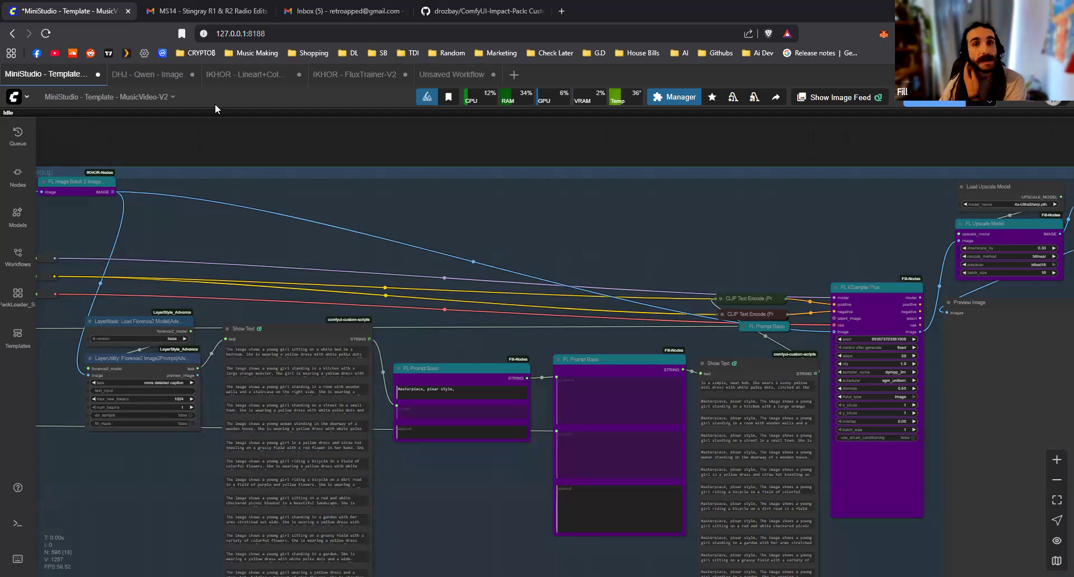
# Switch to the DHJ - Qwen - Image workflow and delete its String (Multiline) prompt node
pyautogui.click(168, 74)
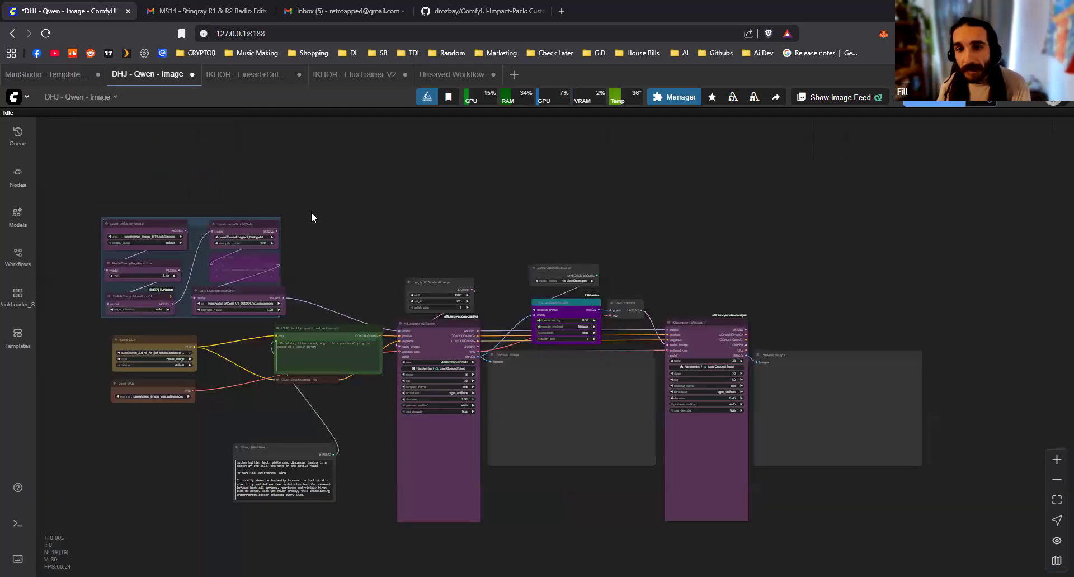
pyautogui.moveTo(307, 221); pyautogui.dragTo(655, 139)
pyautogui.scroll(4, 647, 179)
pyautogui.moveTo(648, 180); pyautogui.dragTo(297, 189)
pyautogui.scroll(-2, 302, 188)
pyautogui.moveTo(374, 186); pyautogui.dragTo(351, 172)
pyautogui.scroll(3, 276, 343)
pyautogui.moveTo(282, 407); pyautogui.dragTo(459, 384)
pyautogui.scroll(2, 453, 388)
pyautogui.click(466, 405)
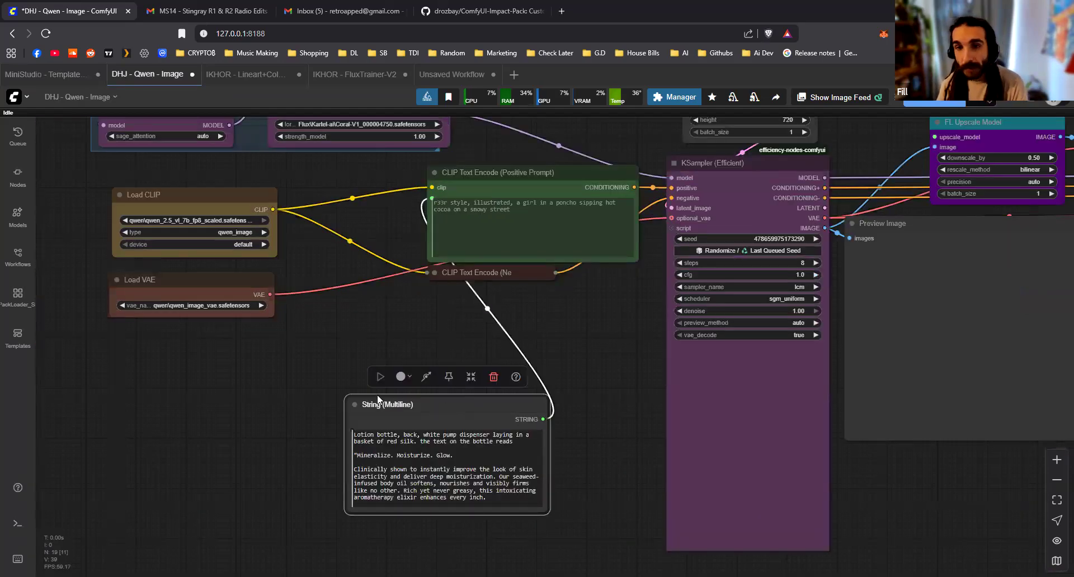
pyautogui.press('Delete')
# Add an FL Prompt Multi node below Load VAE and enlarge it so its positive and negative text fields are taller
pyautogui.moveTo(316, 420); pyautogui.dragTo(450, 370)
pyautogui.scroll(2, 450, 370)
pyautogui.doubleClick(384, 371)
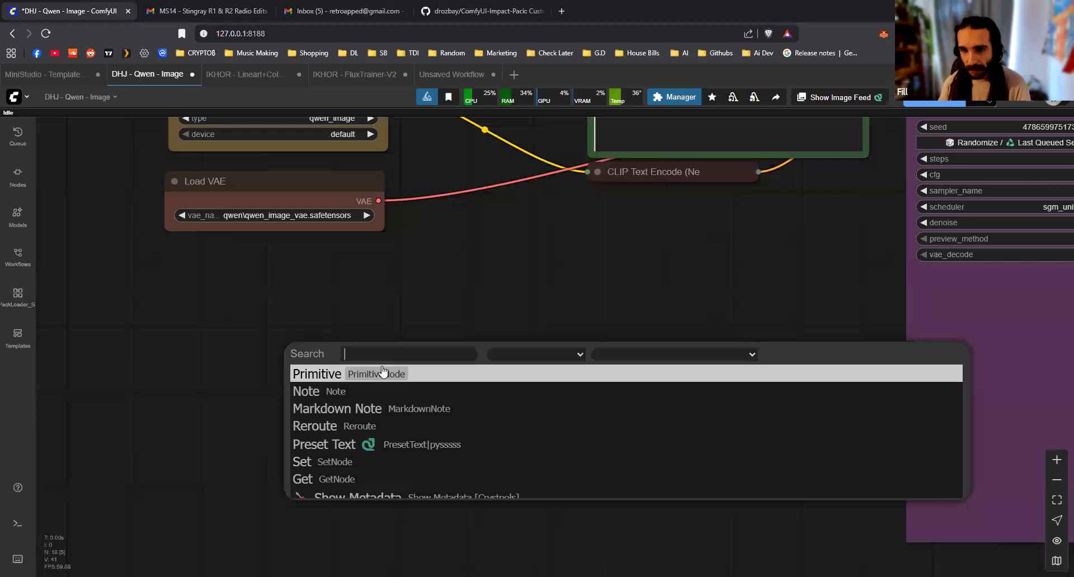
pyautogui.write('fl prom')
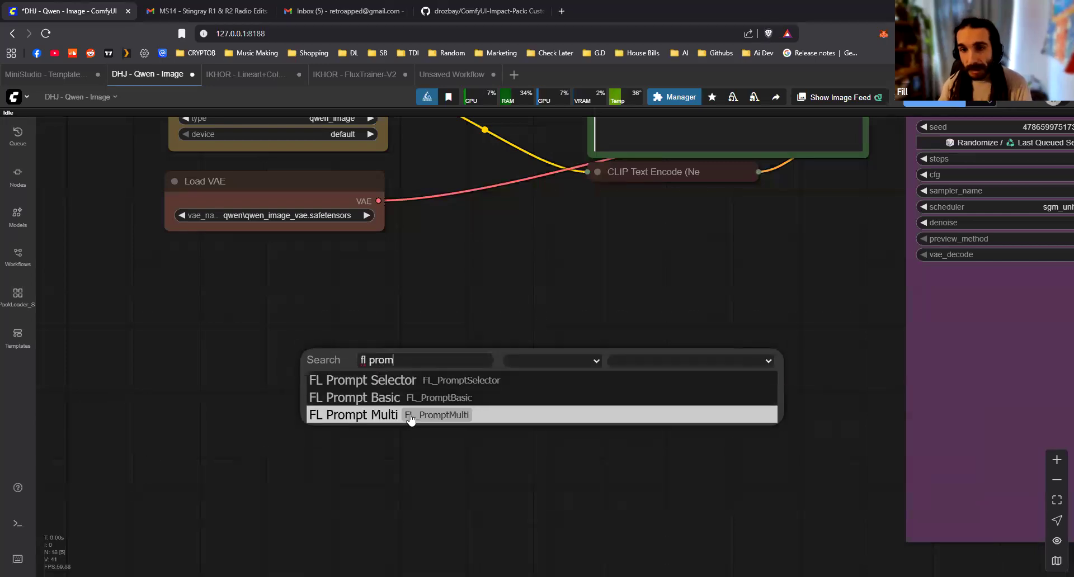
pyautogui.click(394, 414)
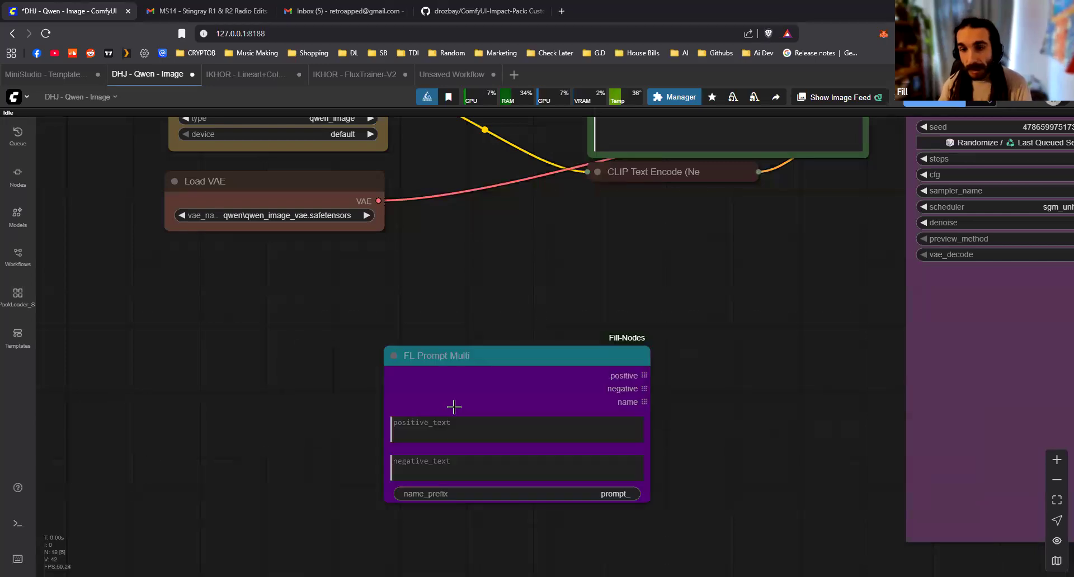
pyautogui.moveTo(445, 356); pyautogui.dragTo(322, 279)
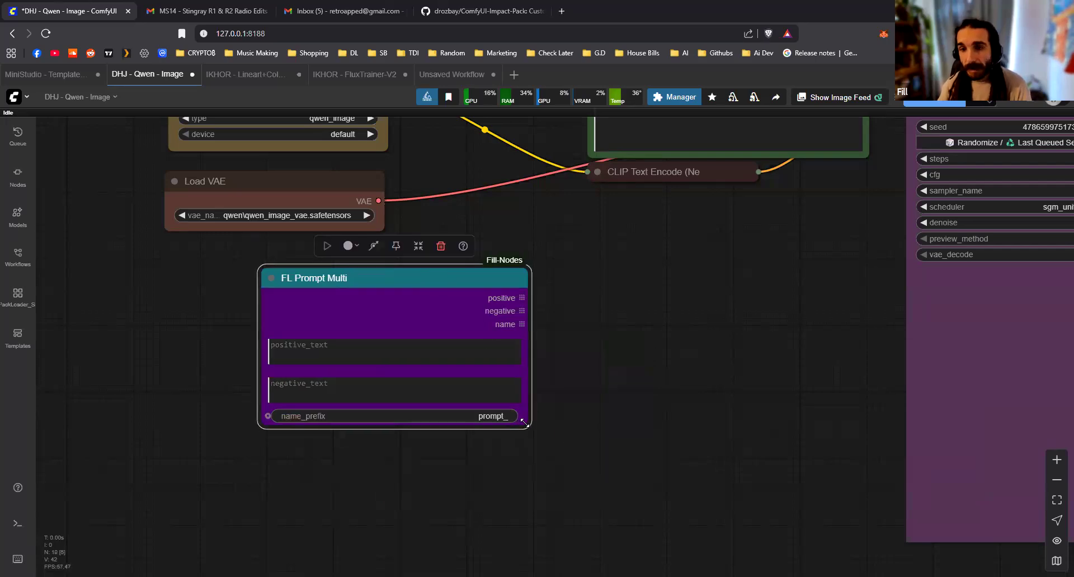
pyautogui.moveTo(528, 425); pyautogui.dragTo(541, 560)
pyautogui.moveTo(425, 276); pyautogui.dragTo(360, 270)
# Examine the positive, negative and name outputs of FL Prompt Multi and the neighbouring CLIP Text Encode and KSampler nodes
pyautogui.click(559, 280)
pyautogui.scroll(2, 518, 247)
pyautogui.moveTo(517, 247); pyautogui.dragTo(569, 147)
pyautogui.moveTo(506, 212); pyautogui.dragTo(583, 216)
pyautogui.click(523, 283)
pyautogui.click(535, 275)
pyautogui.moveTo(507, 245); pyautogui.dragTo(568, 293)
pyautogui.click(523, 266)
pyautogui.scroll(-3, 543, 232)
pyautogui.moveTo(541, 235); pyautogui.dragTo(410, 381)
pyautogui.scroll(-2, 410, 381)
pyautogui.scroll(1, 405, 388)
pyautogui.scroll(-3, 417, 385)
# Open the saved IKHOR - FluxTesting.json workflow and close the workflow list
pyautogui.click(28, 269)
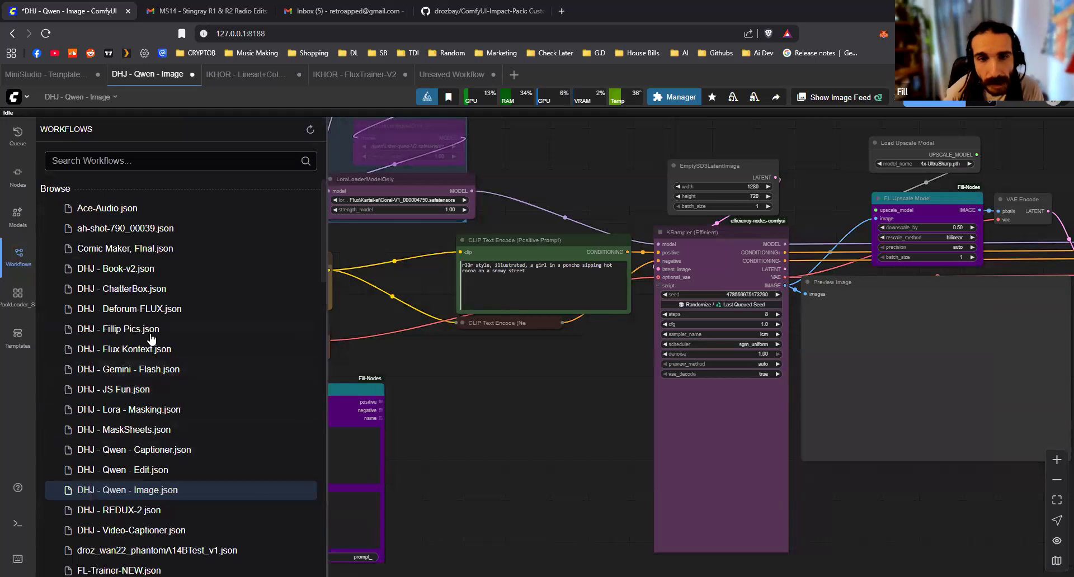
pyautogui.scroll(-10, 184, 369)
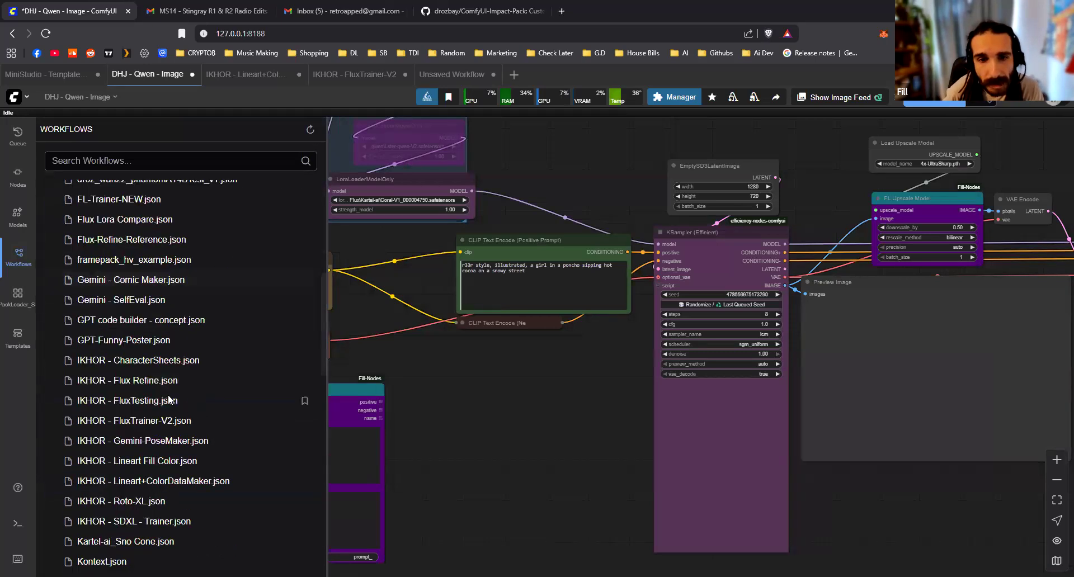
pyautogui.scroll(2, 194, 289)
pyautogui.click(195, 289)
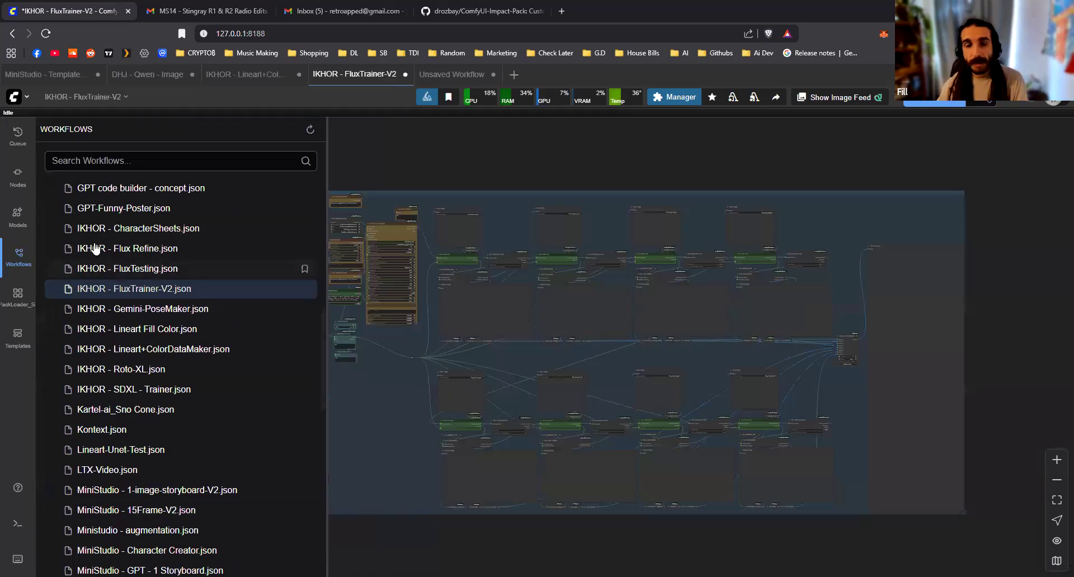
pyautogui.click(173, 269)
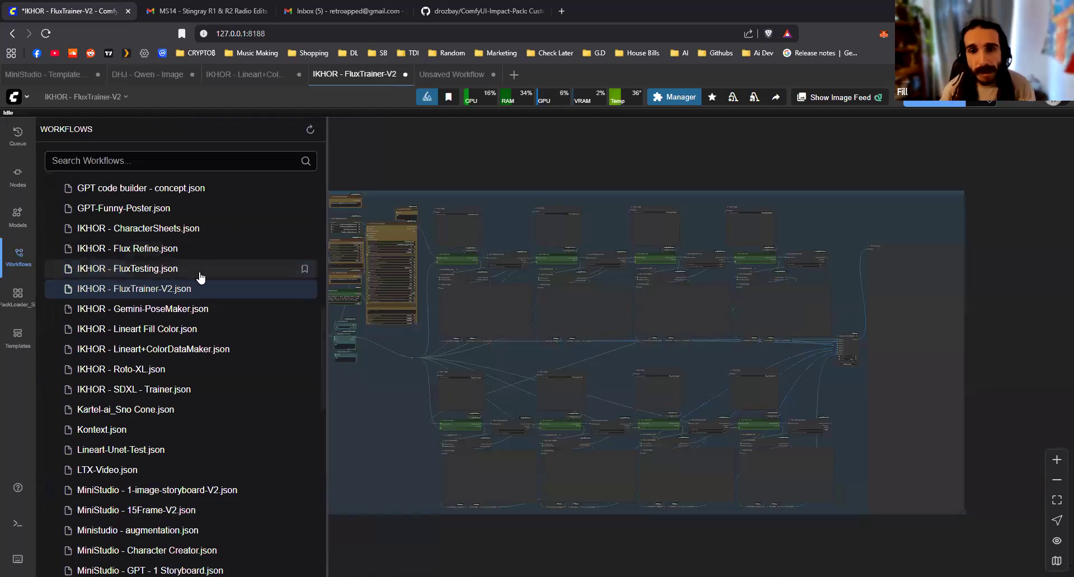
pyautogui.click(19, 258)
pyautogui.scroll(-9, 285, 345)
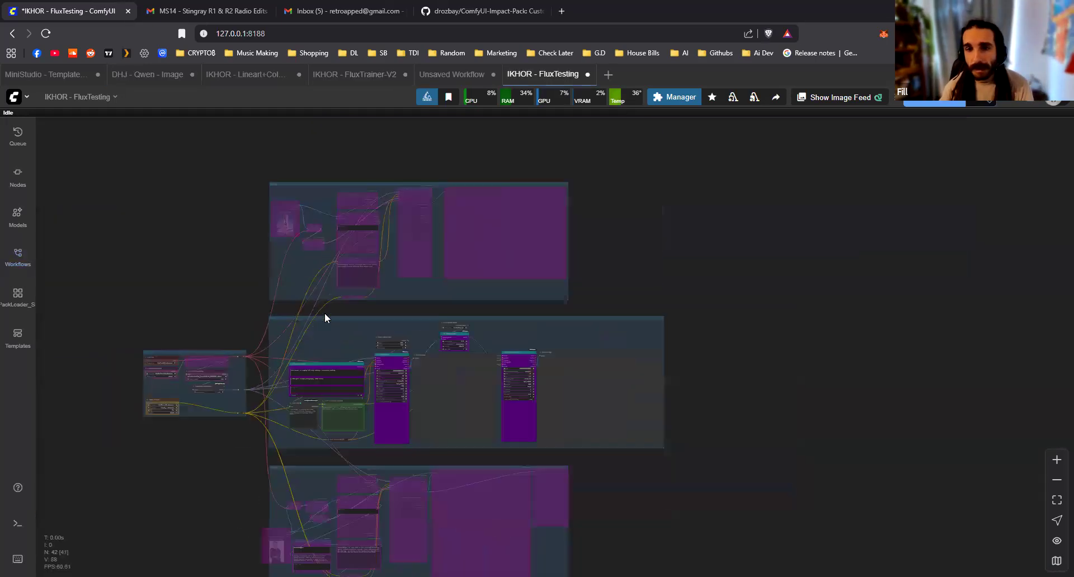
# Delete the two bypassed groups below and above the active generation group, together with their nodes
pyautogui.moveTo(325, 316); pyautogui.dragTo(344, 303)
pyautogui.scroll(2, 341, 322)
pyautogui.scroll(6, 335, 298)
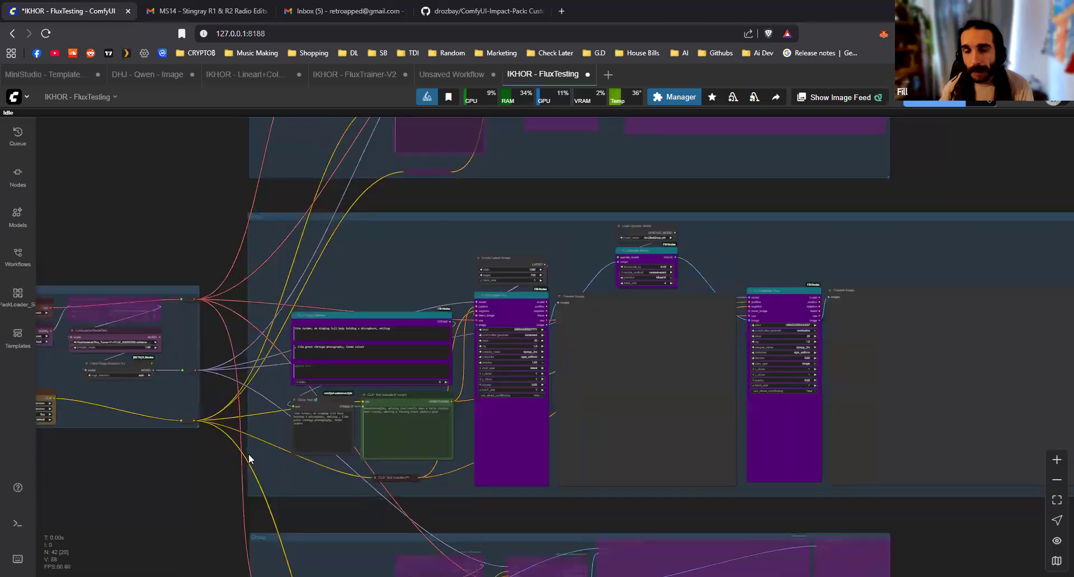
pyautogui.scroll(-5, 248, 458)
pyautogui.moveTo(247, 458); pyautogui.dragTo(288, 287)
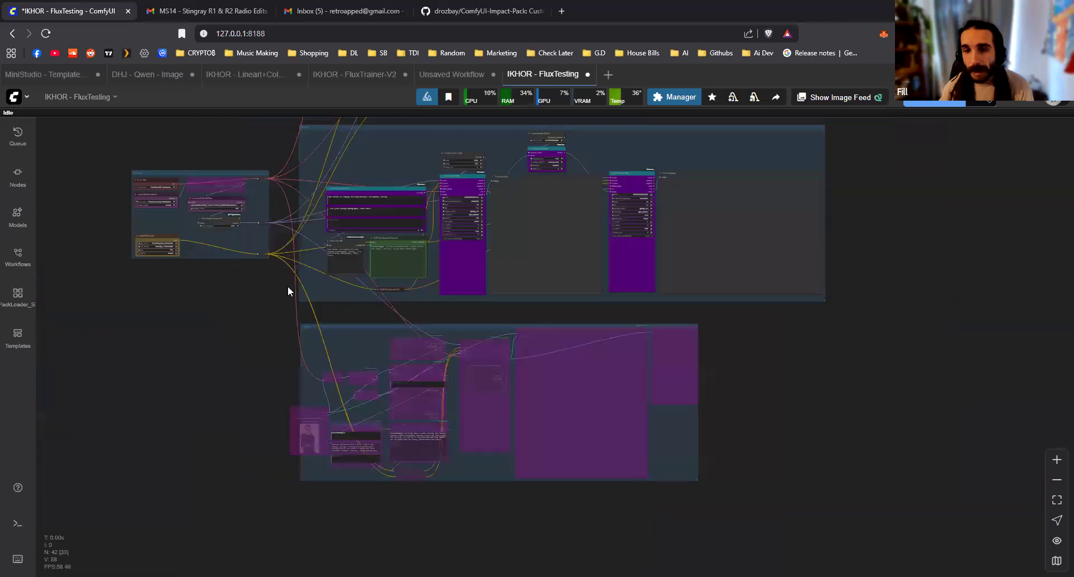
pyautogui.moveTo(744, 508); pyautogui.dragTo(217, 322)
pyautogui.press('Delete')
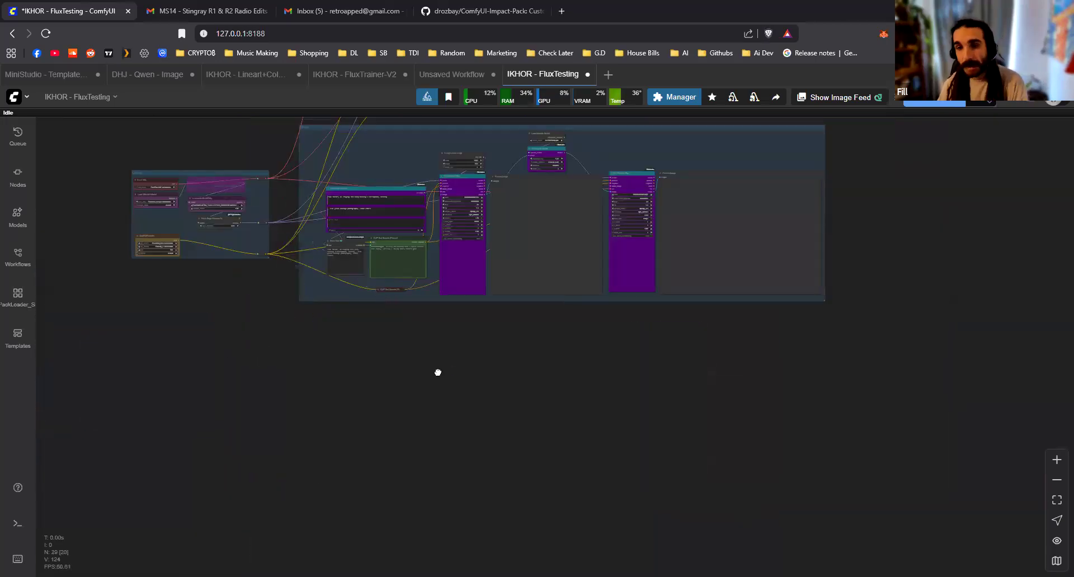
pyautogui.moveTo(438, 371); pyautogui.dragTo(406, 575)
pyautogui.moveTo(230, 122); pyautogui.dragTo(751, 316)
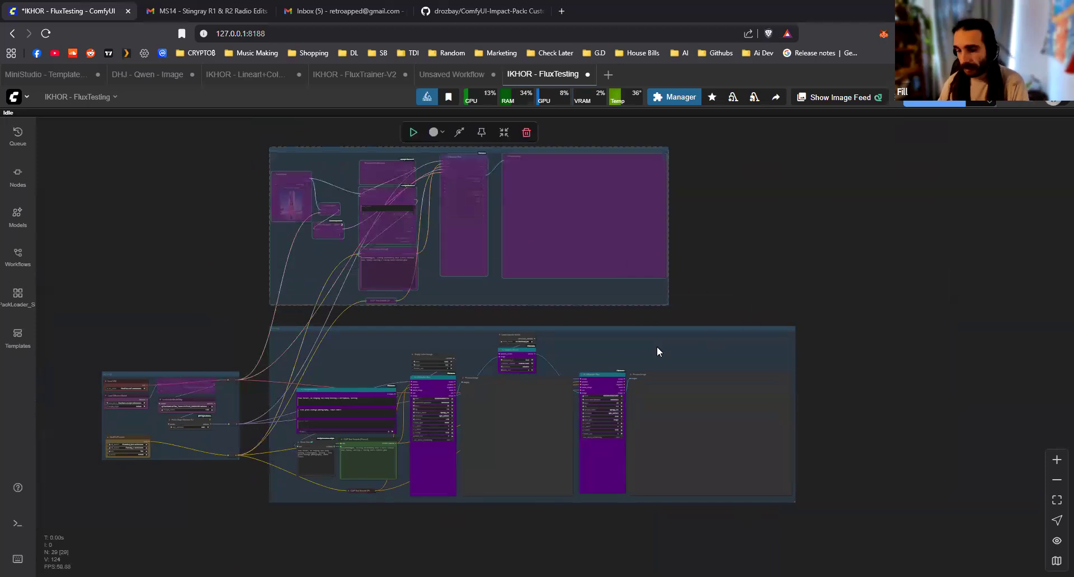
pyautogui.press('Delete')
# Bypass the second FL KSampler Plus with its image preview, and the upscale model nodes feeding it
pyautogui.scroll(4, 265, 429)
pyautogui.moveTo(604, 263); pyautogui.dragTo(643, 269)
pyautogui.moveTo(742, 286); pyautogui.dragTo(801, 401)
pyautogui.hotkey('ctrl', 'b')
pyautogui.moveTo(609, 254); pyautogui.dragTo(657, 322)
pyautogui.hotkey('ctrl', 'b')
# Delete the purple FL prompt node that feeds the Show Text node
pyautogui.scroll(2, 399, 332)
pyautogui.moveTo(397, 334); pyautogui.dragTo(523, 250)
pyautogui.scroll(1, 525, 246)
pyautogui.scroll(3, 586, 300)
pyautogui.click(572, 306)
pyautogui.press('Delete')
# Add an FL Prompt Multi node above CLIP Text Encode (Prompt), beside the first FL KSampler Plus
pyautogui.doubleClick(455, 229)
pyautogui.write('promt')
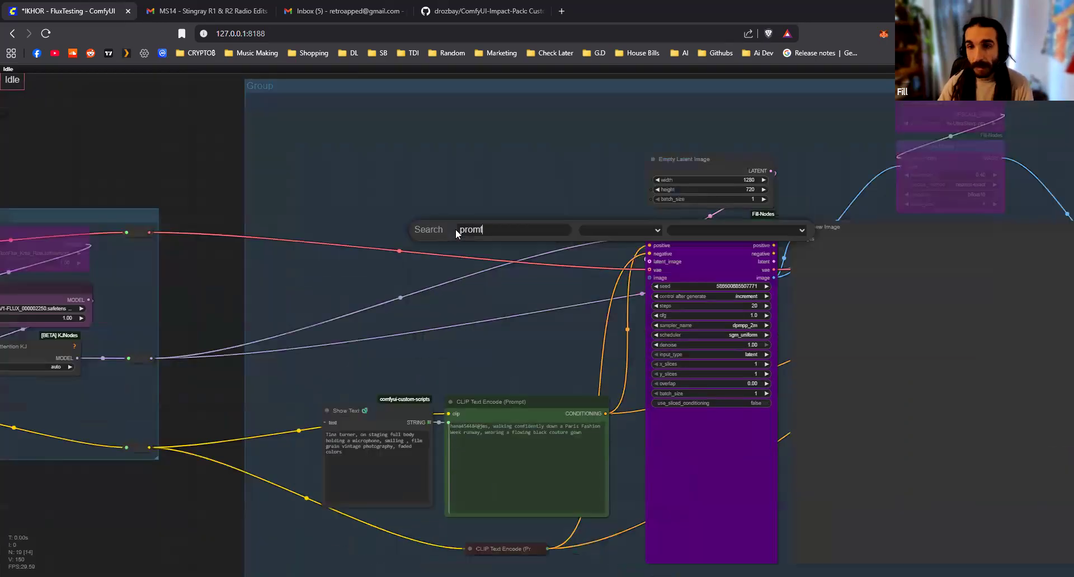
pyautogui.write('fl prom')
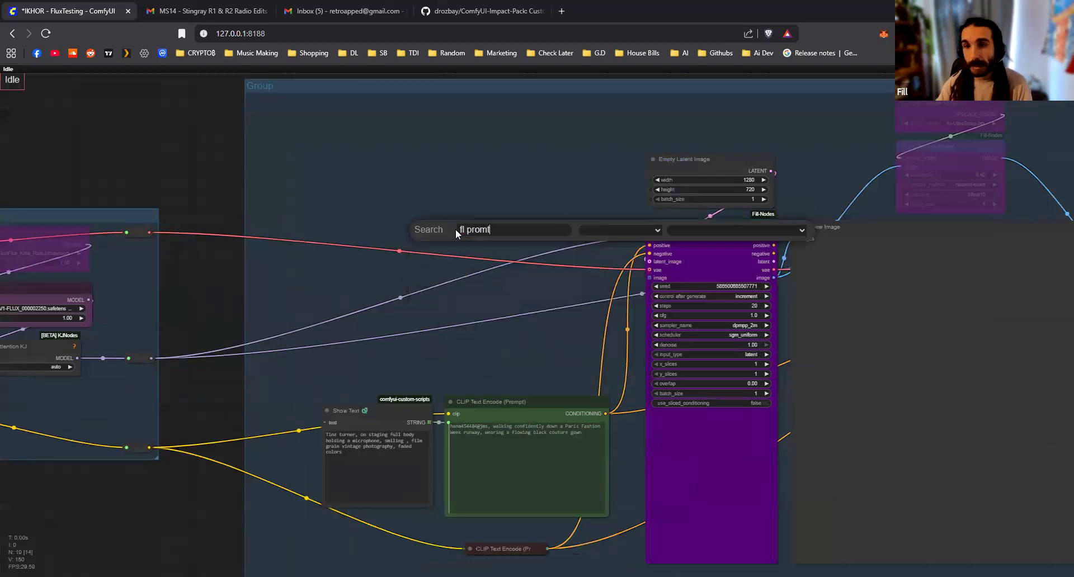
pyautogui.press('Down')
pyautogui.press('Down')
pyautogui.press('Return')
pyautogui.moveTo(520, 239); pyautogui.dragTo(487, 168)
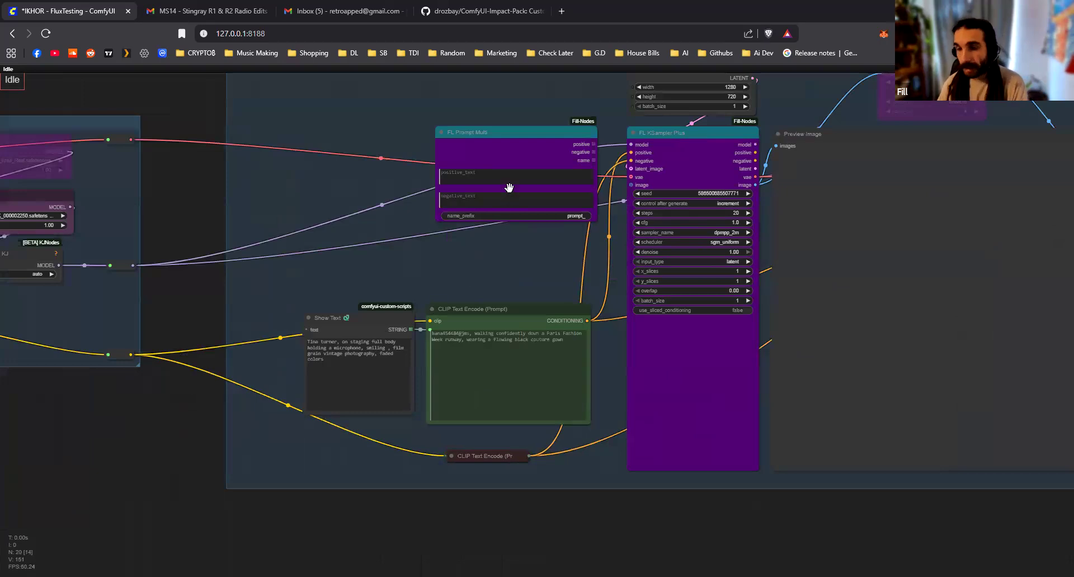
# Examine the Show Text node's link into CLIP Text Encode (Prompt) beneath the FL Prompt Multi node
pyautogui.press('Delete')
pyautogui.scroll(5, 370, 299)
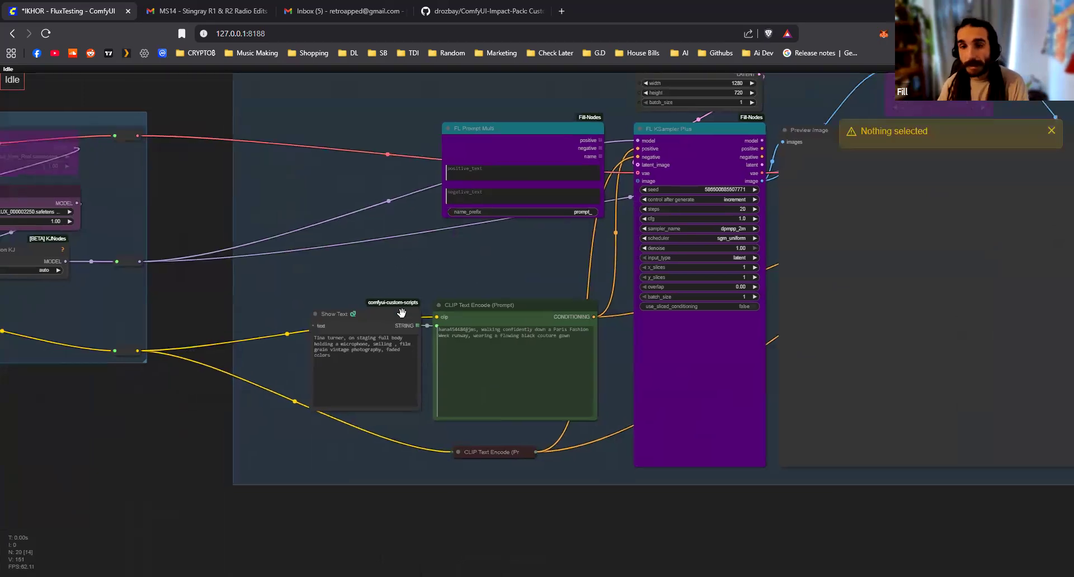
pyautogui.scroll(-12, 596, 347)
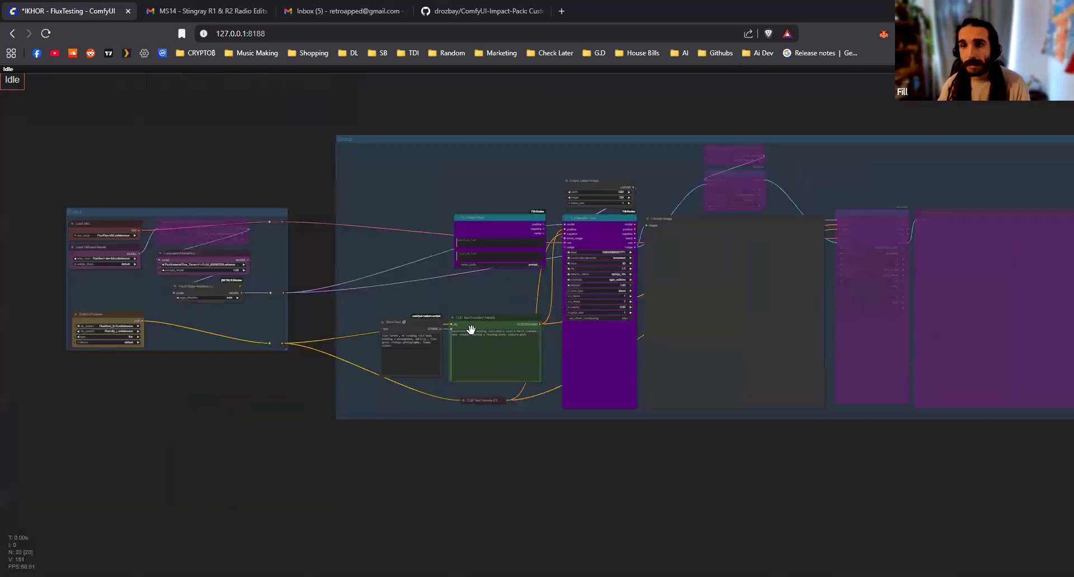
pyautogui.moveTo(471, 330); pyautogui.dragTo(501, 331)
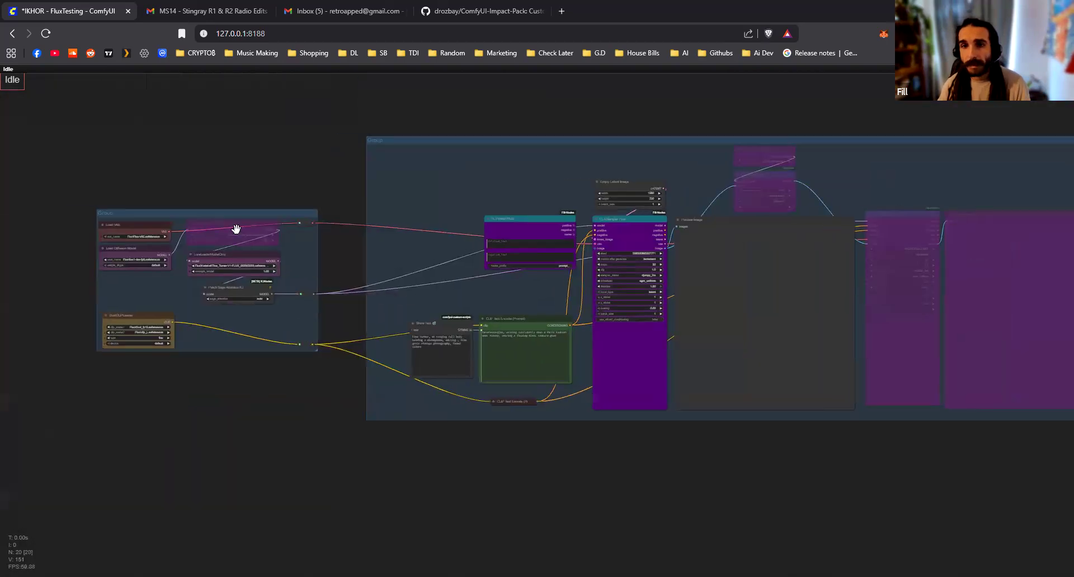
# Leave focus mode to restore the interface bars, keeping the model-loading and generation groups in view
pyautogui.press('f')
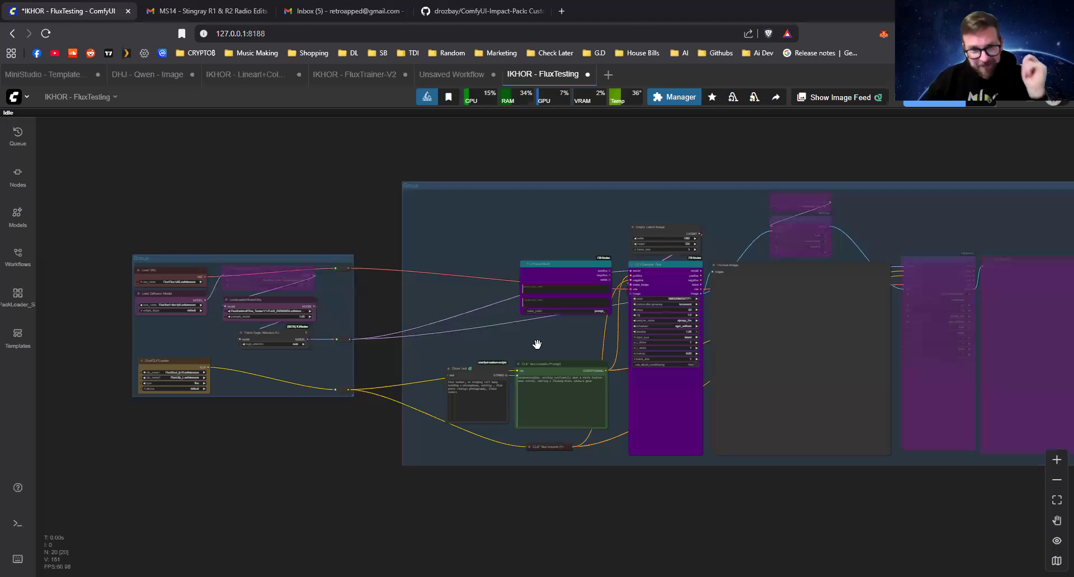
pyautogui.scroll(-5, 501, 325)
pyautogui.scroll(5, 501, 340)
pyautogui.moveTo(445, 342); pyautogui.dragTo(331, 313)
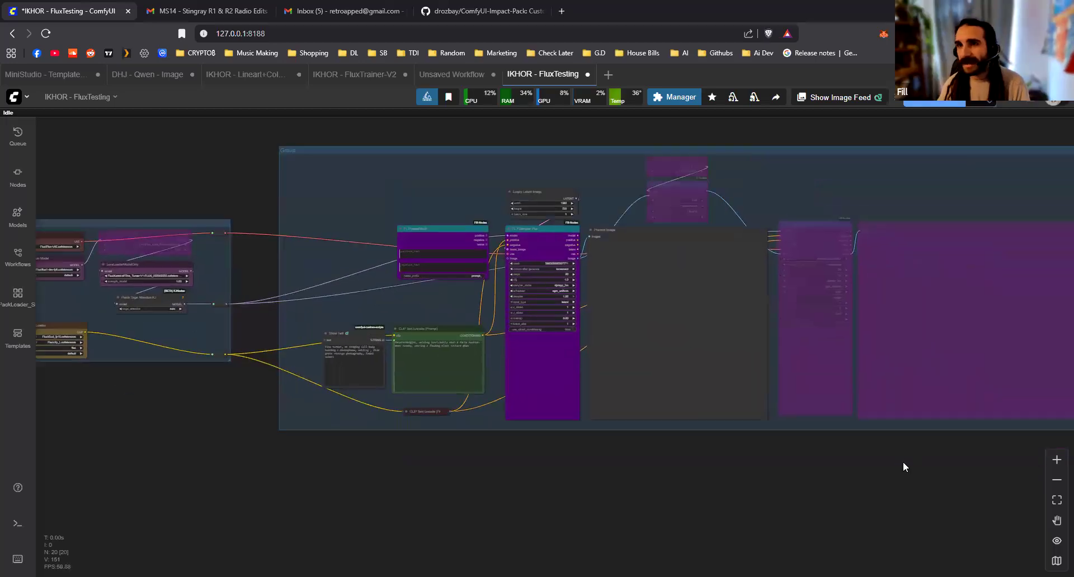
pyautogui.scroll(-1, 644, 264)
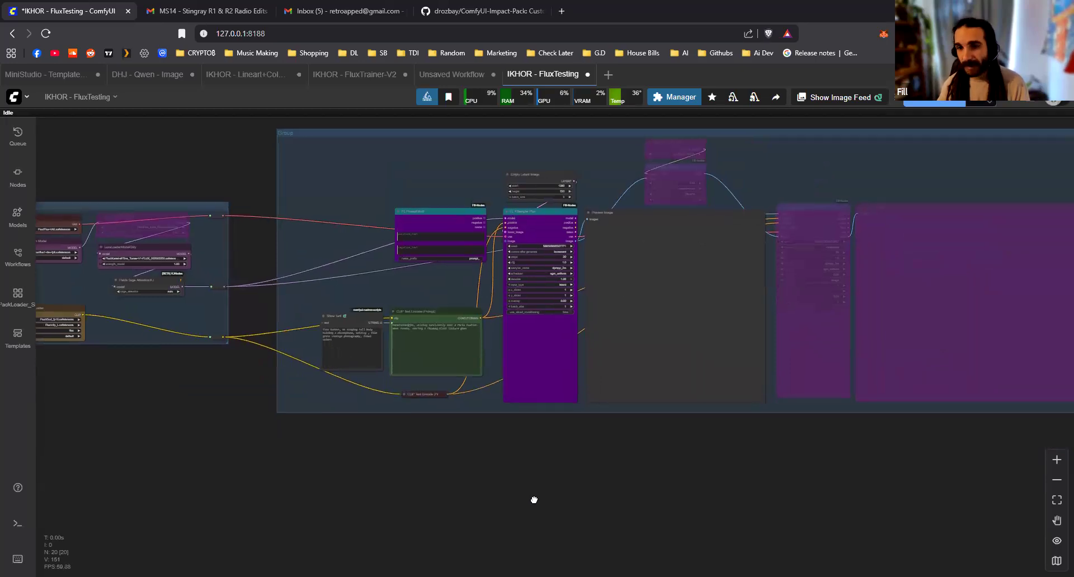
pyautogui.scroll(-2, 798, 482)
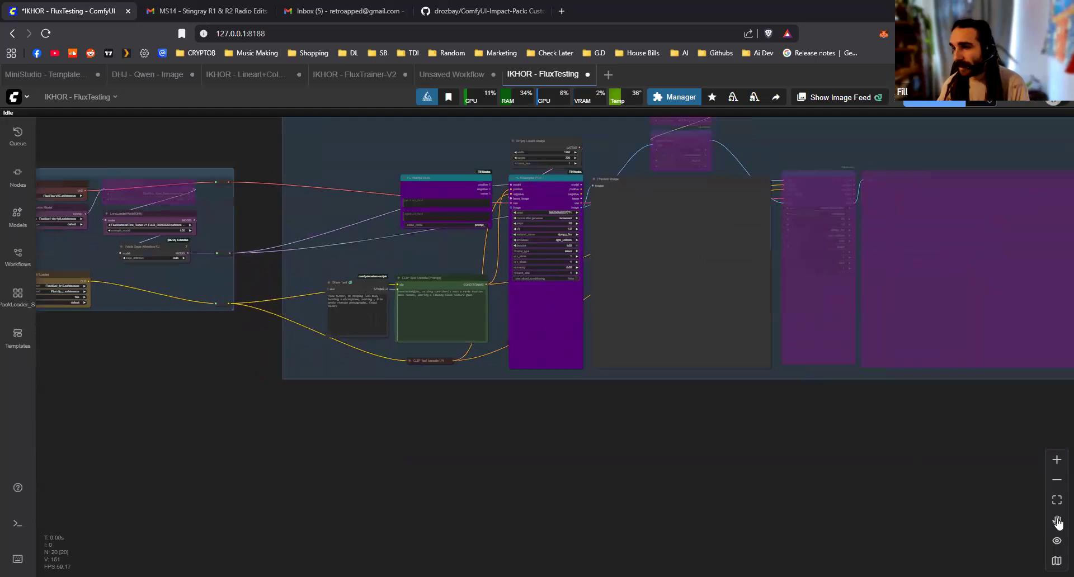
# Delete the Show Text node and clear the prompt text in the green CLIP Text Encode (Prompt) node
pyautogui.scroll(8, 336, 224)
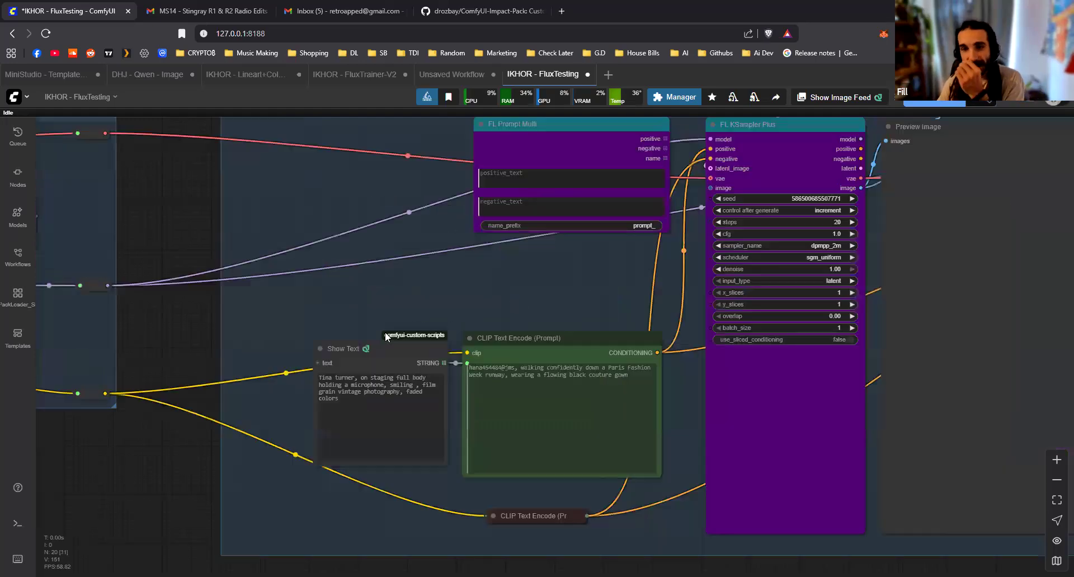
pyautogui.click(382, 349)
pyautogui.press('Delete')
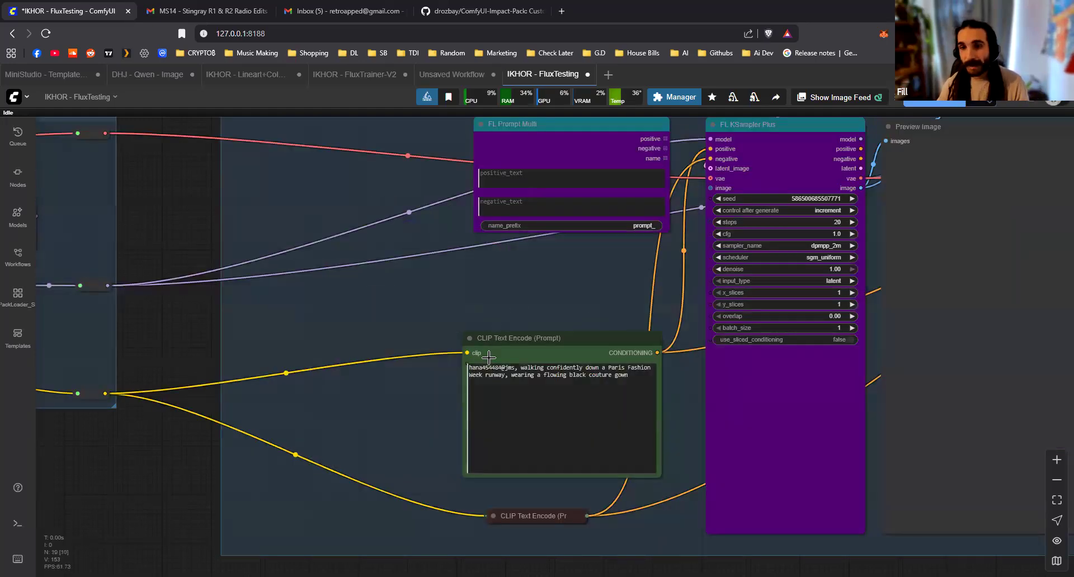
pyautogui.click(538, 396)
pyautogui.hotkey('ctrl', 'a')
pyautogui.press('BackSpace')
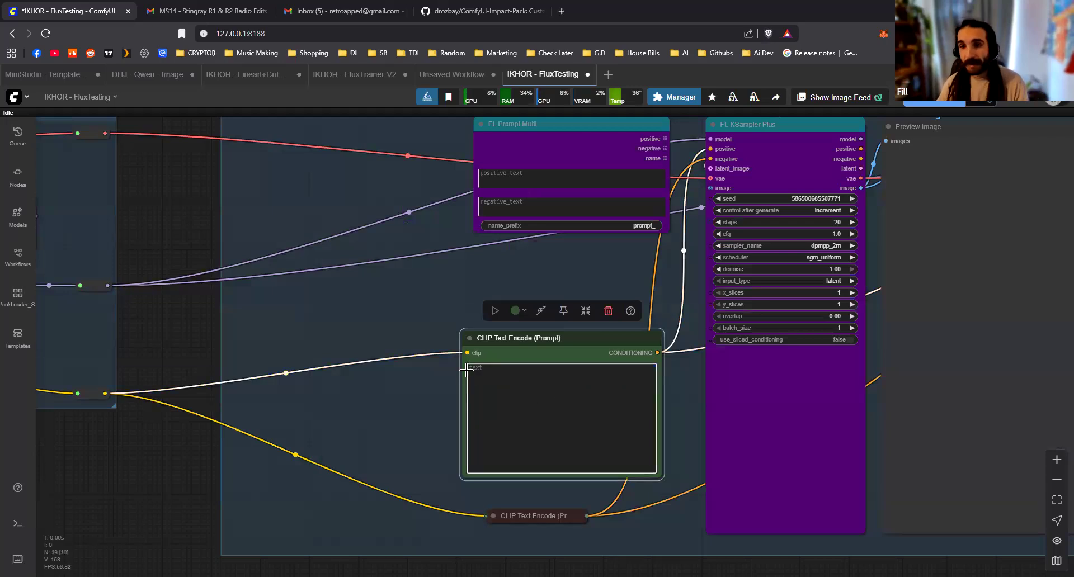
# Link FL Prompt Multi's positive output to the green CLIP Text Encode node's text input and move FL Prompt Multi beside that node
pyautogui.moveTo(467, 363); pyautogui.dragTo(690, 191)
pyautogui.press('space')
pyautogui.moveTo(672, 176); pyautogui.dragTo(425, 402)
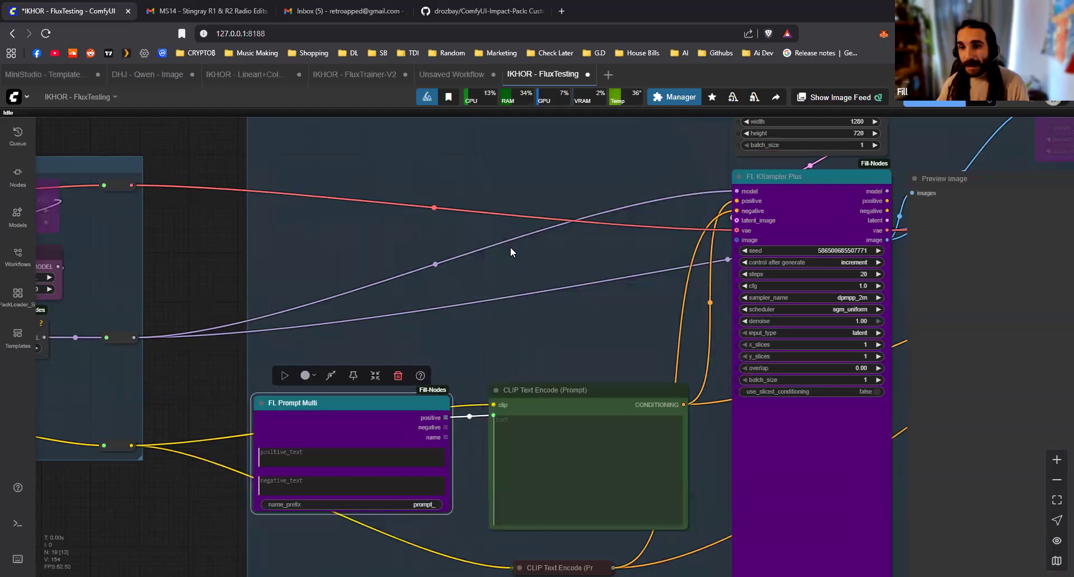
# Examine FL Prompt Multi's grid-shaped outputs and the positive link into the CLIP Text Encode node
pyautogui.scroll(3, 562, 445)
pyautogui.moveTo(562, 444); pyautogui.dragTo(620, 375)
pyautogui.click(604, 313)
pyautogui.scroll(-10, 540, 252)
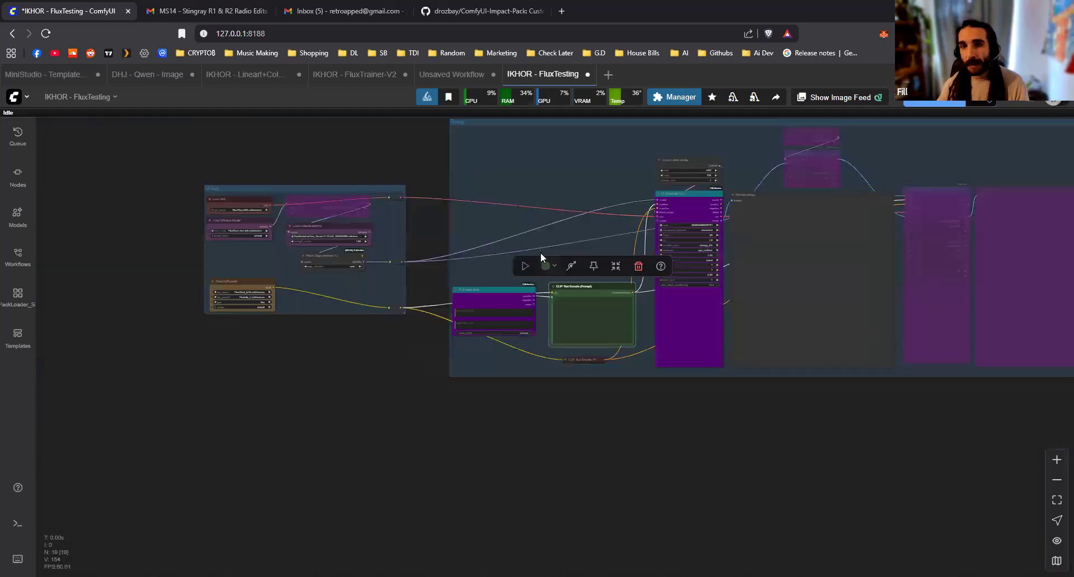
pyautogui.scroll(8, 556, 290)
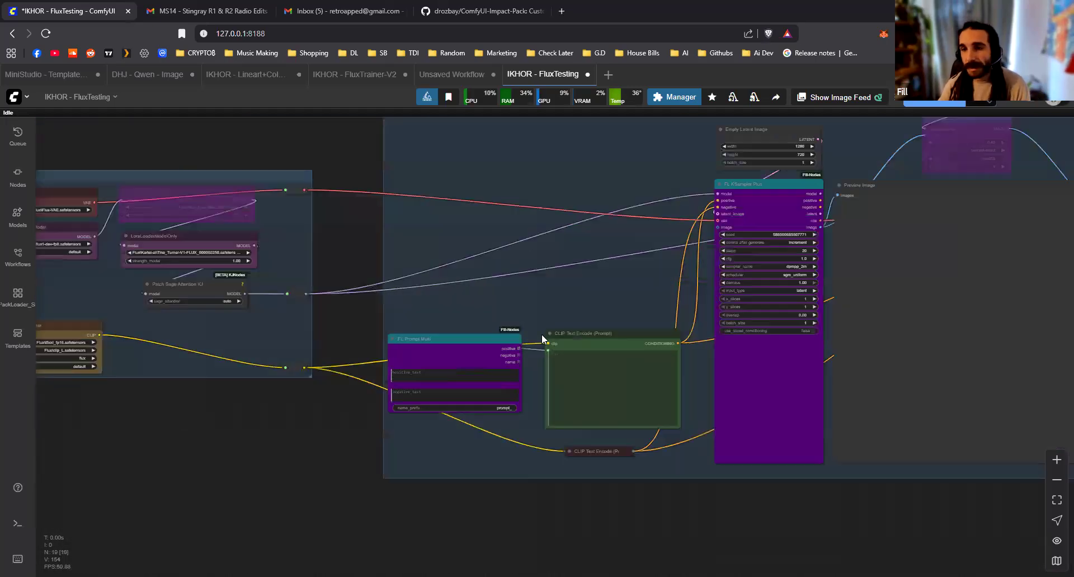
pyautogui.click(471, 361)
pyautogui.scroll(4, 476, 363)
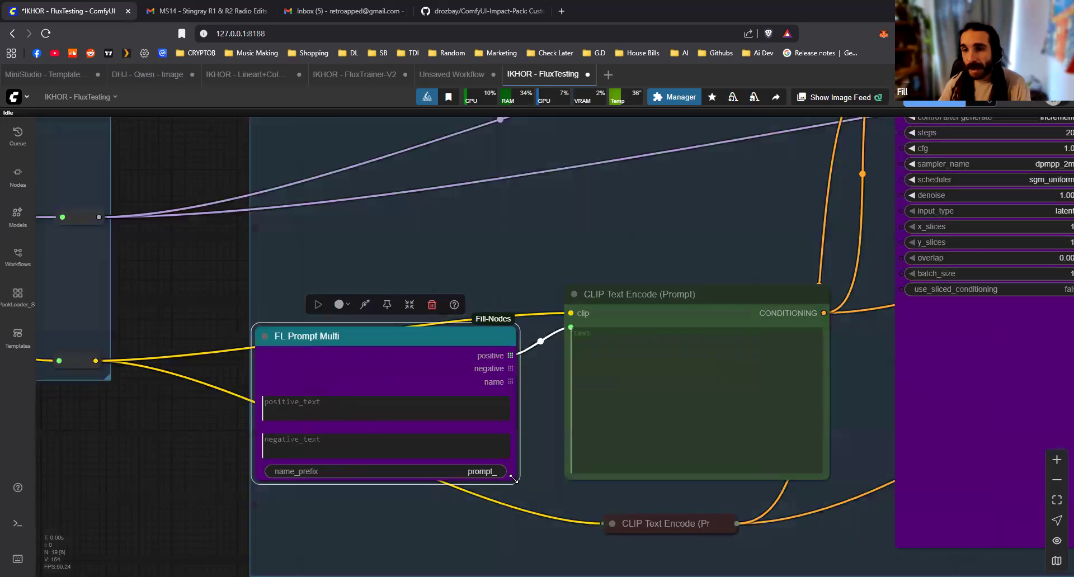
pyautogui.scroll(10, 564, 347)
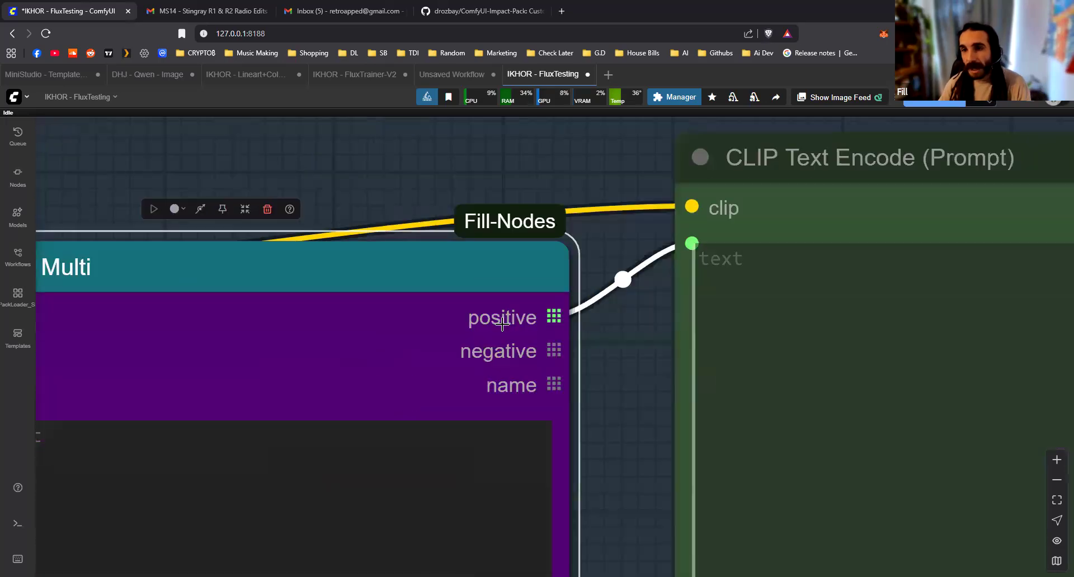
pyautogui.scroll(-8, 570, 337)
pyautogui.scroll(3, 537, 341)
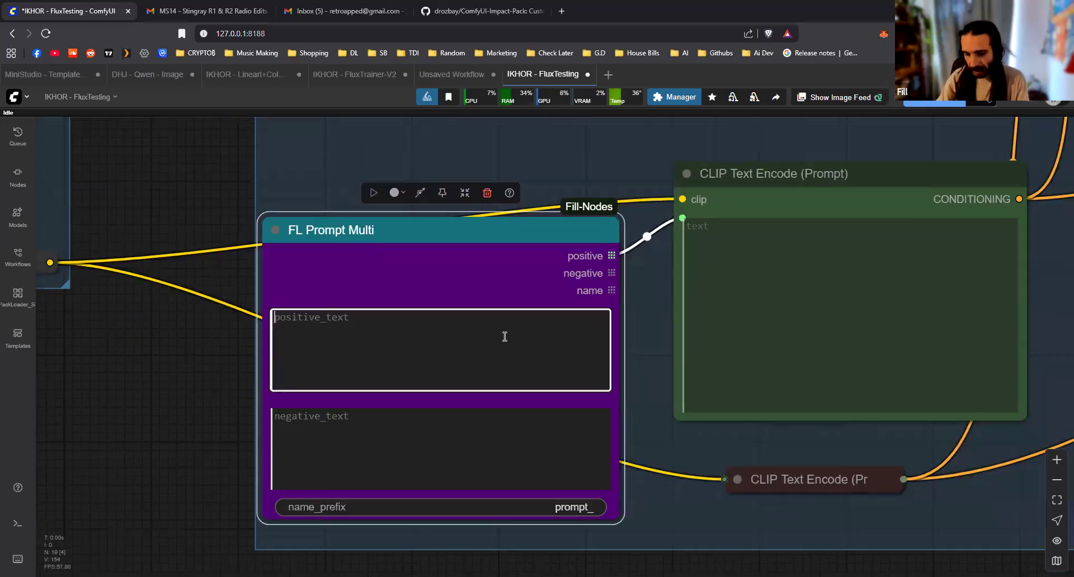
# Enter Fire, water, earth and wind on separate lines in FL Prompt Multi's positive text
pyautogui.write('Fire')
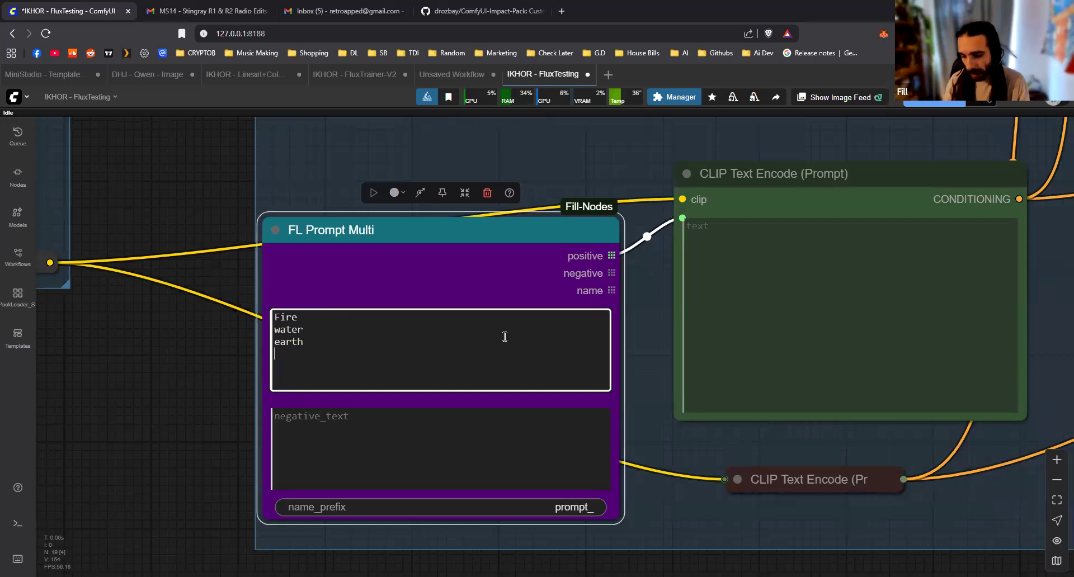
pyautogui.press('Return')
pyautogui.write('Metal')
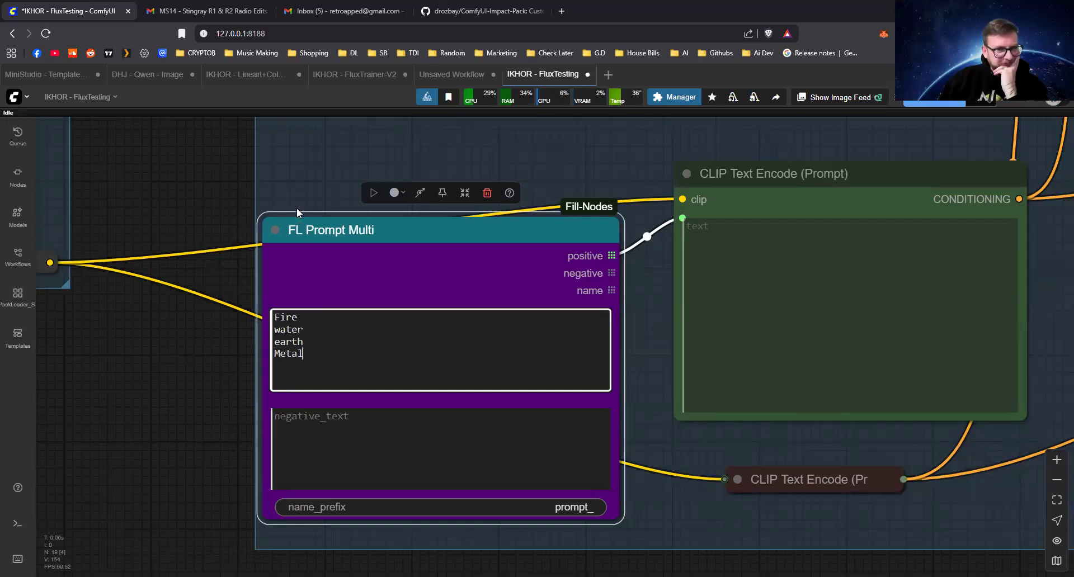
pyautogui.hotkey('ctrl', 'BackSpace')
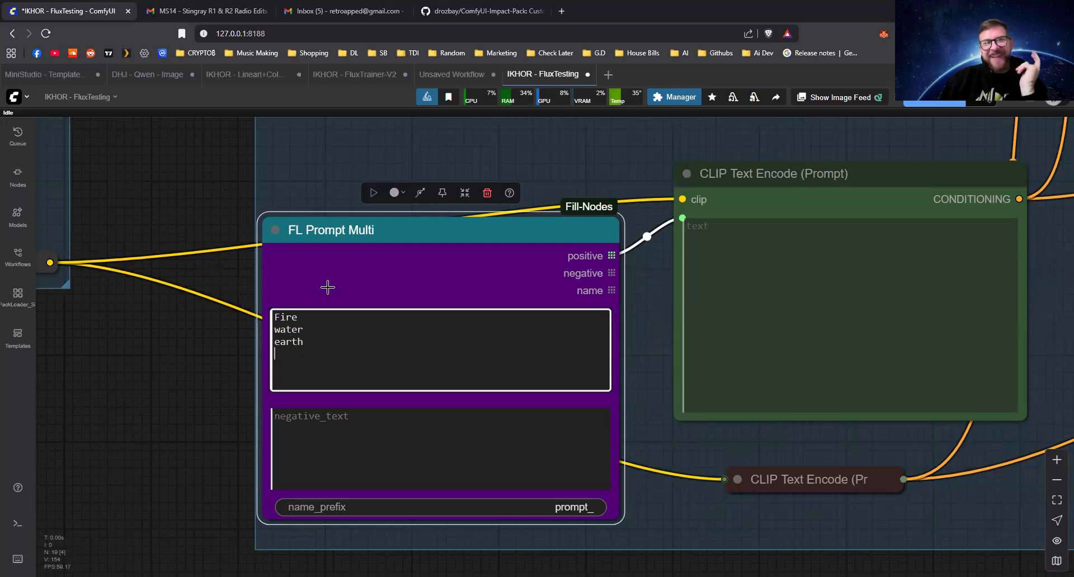
pyautogui.write('w')
pyautogui.click(170, 366)
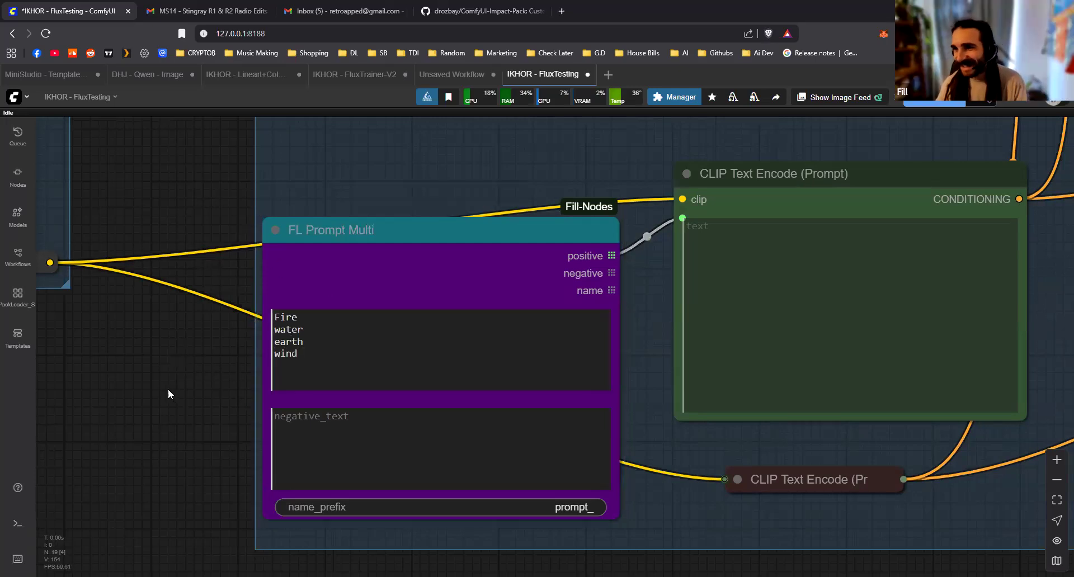
# Delete both LoraLoaderModelOnly nodes between Load Diffusion Model and Patch Sage Attention KJ
pyautogui.scroll(-7, 185, 398)
pyautogui.moveTo(299, 269); pyautogui.dragTo(752, 396)
pyautogui.click(442, 308)
pyautogui.press('Delete')
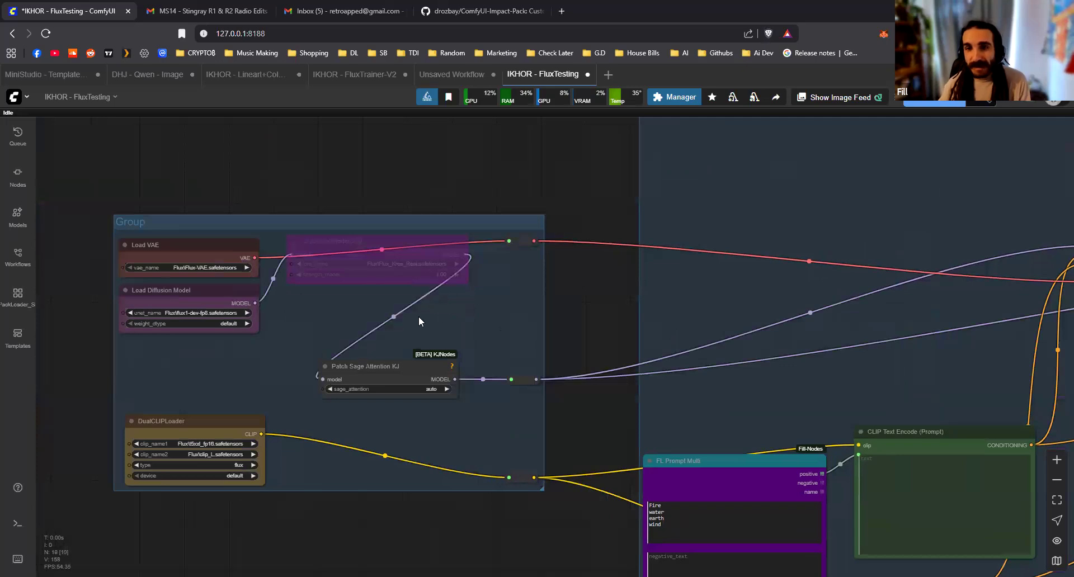
pyautogui.moveTo(372, 246); pyautogui.dragTo(367, 294)
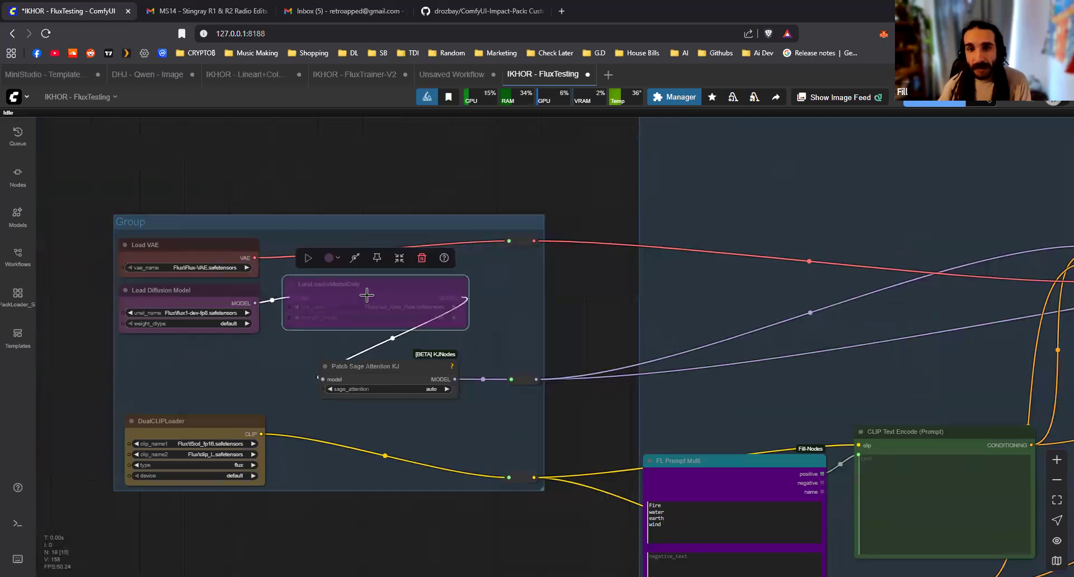
pyautogui.press('Delete')
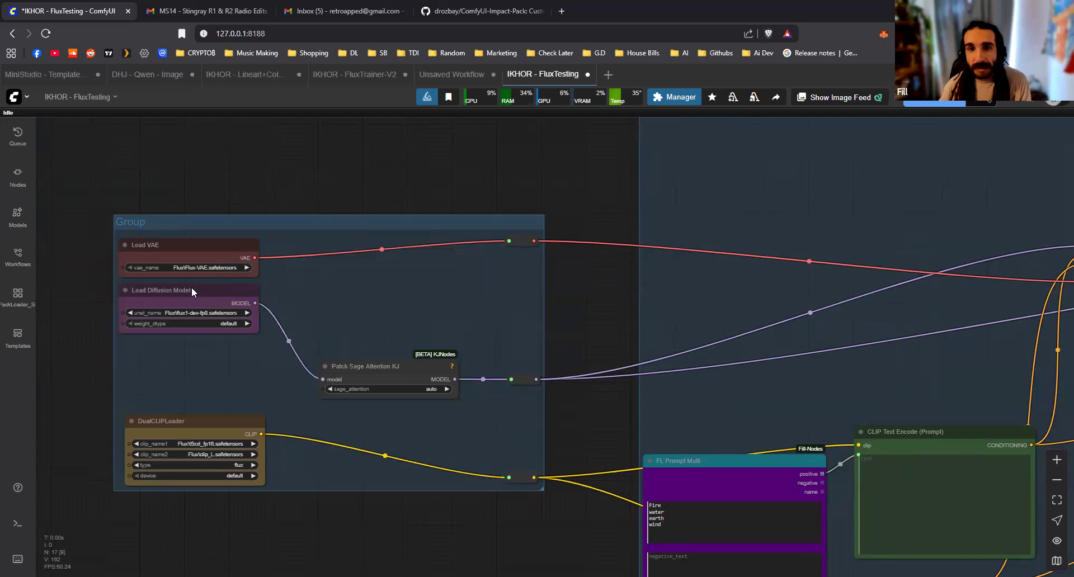
# Set the Empty Latent Image node's width and height to 1024
pyautogui.scroll(-5, 714, 311)
pyautogui.moveTo(714, 312); pyautogui.dragTo(163, 297)
pyautogui.scroll(5, 418, 226)
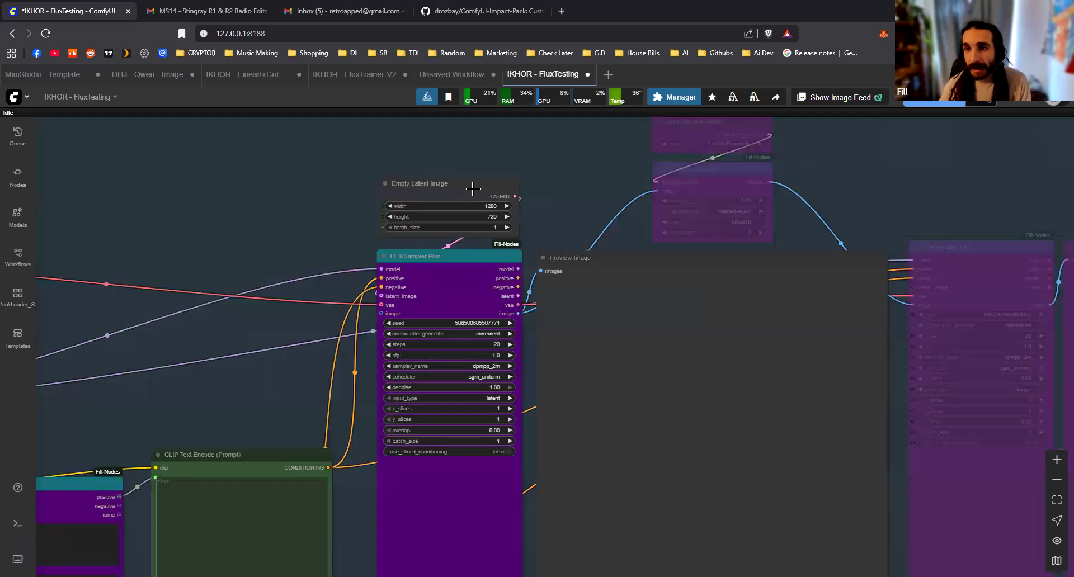
pyautogui.scroll(1, 496, 205)
pyautogui.click(496, 205)
pyautogui.write('1024')
pyautogui.hotkey('ctrl', 'a')
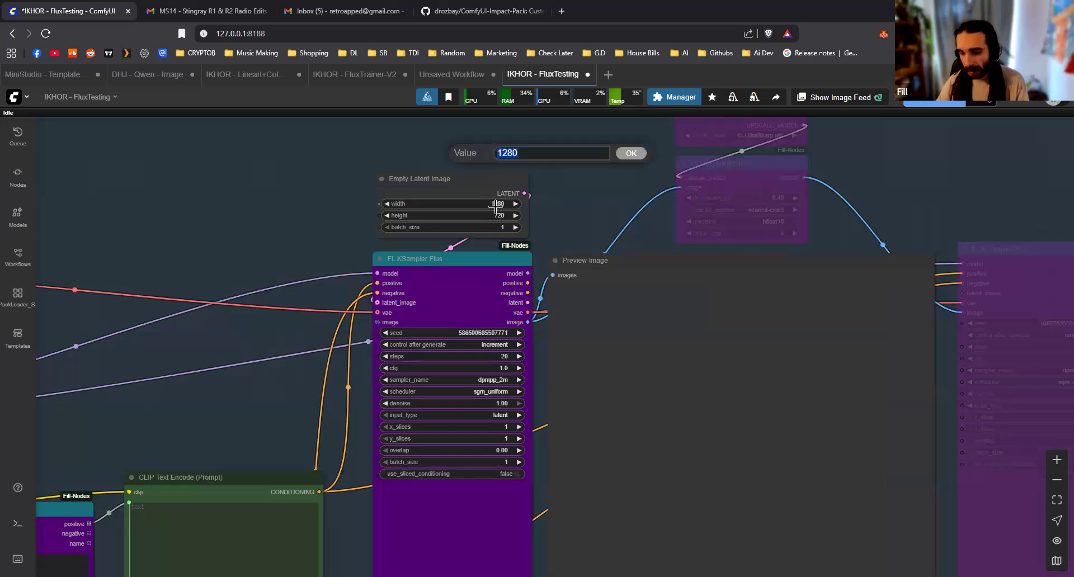
pyautogui.press('Return')
pyautogui.moveTo(486, 213); pyautogui.dragTo(510, 200)
pyautogui.scroll(13, 493, 216)
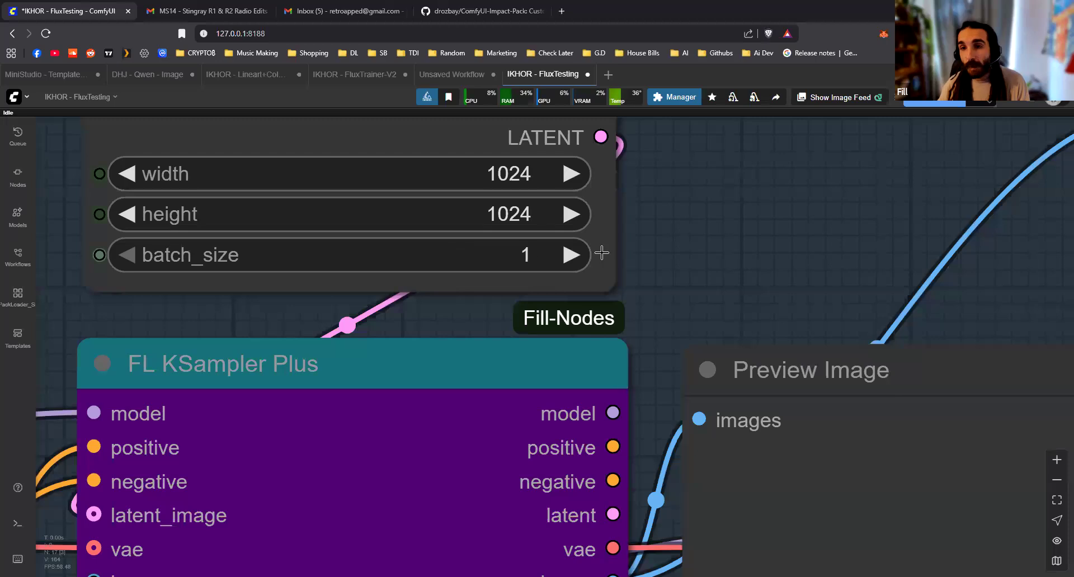
# Examine the Empty Latent Image batch size and how FL Prompt Multi's prompt lines pass through CLIP Text Encode into FL KSampler Plus
pyautogui.scroll(-6, 664, 261)
pyautogui.moveTo(630, 187); pyautogui.dragTo(679, 184)
pyautogui.moveTo(649, 167)
pyautogui.mouseDown()
pyautogui.moveTo(199, 314)
pyautogui.moveTo(347, 247)
pyautogui.moveTo(605, 192)
pyautogui.moveTo(655, 159)
pyautogui.mouseUp()
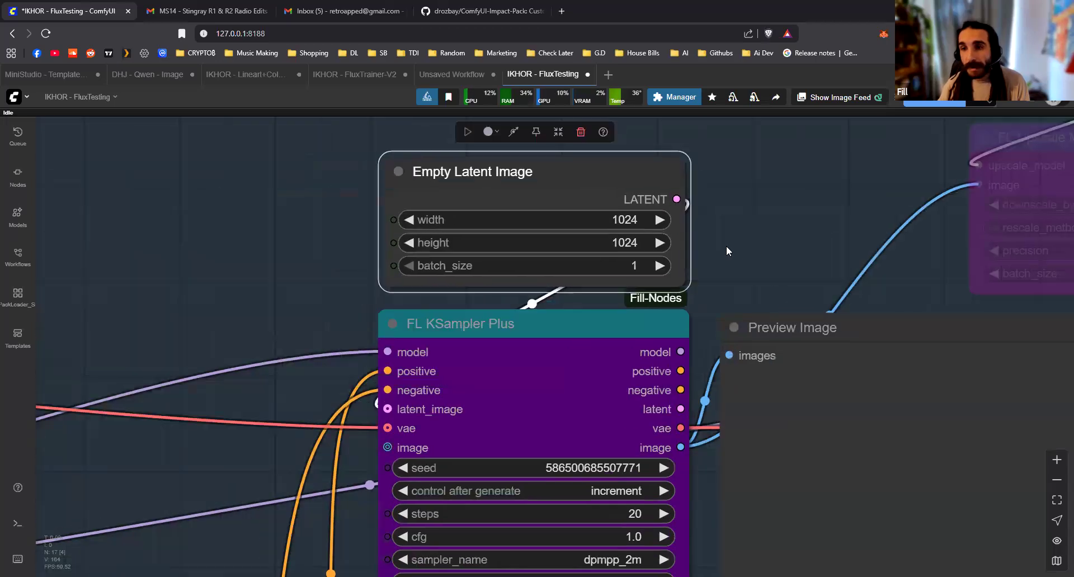
pyautogui.scroll(4, 588, 297)
pyautogui.scroll(-5, 604, 311)
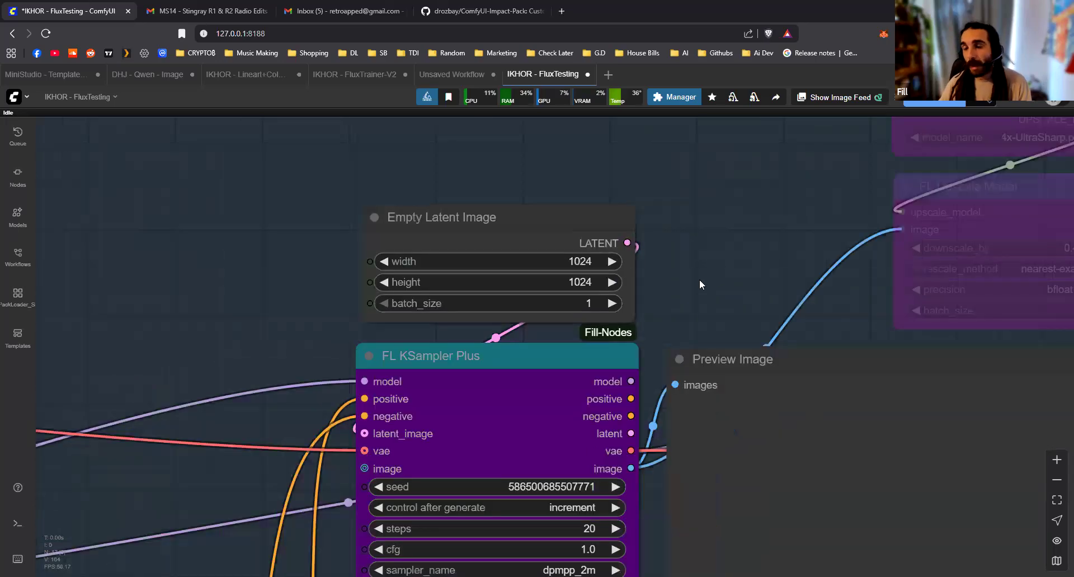
pyautogui.moveTo(254, 342); pyautogui.dragTo(761, 142)
pyautogui.moveTo(507, 384); pyautogui.dragTo(486, 159)
pyautogui.scroll(-4, 487, 159)
pyautogui.scroll(10, 173, 435)
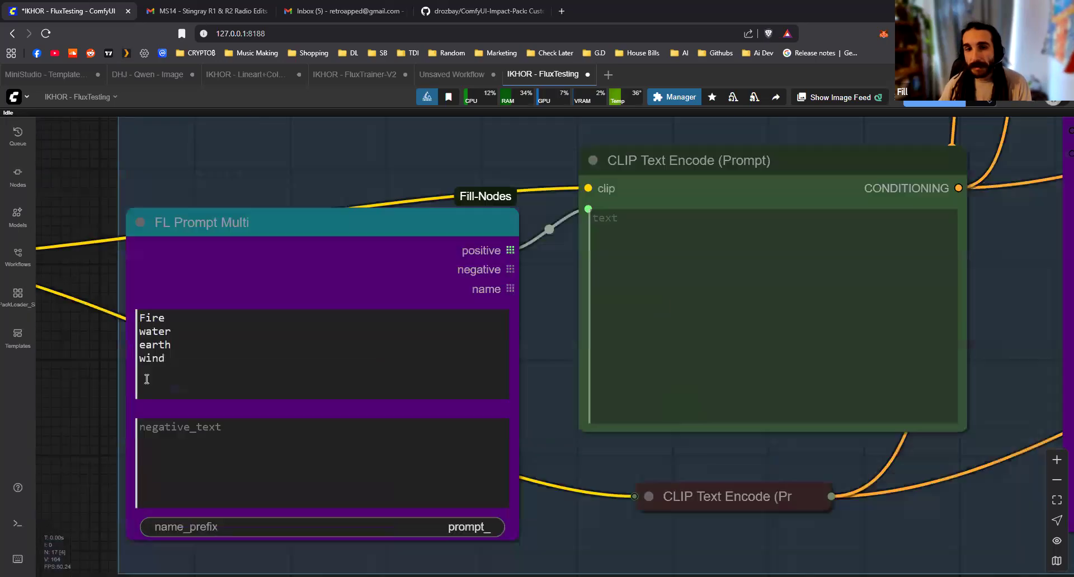
pyautogui.scroll(-12, 230, 346)
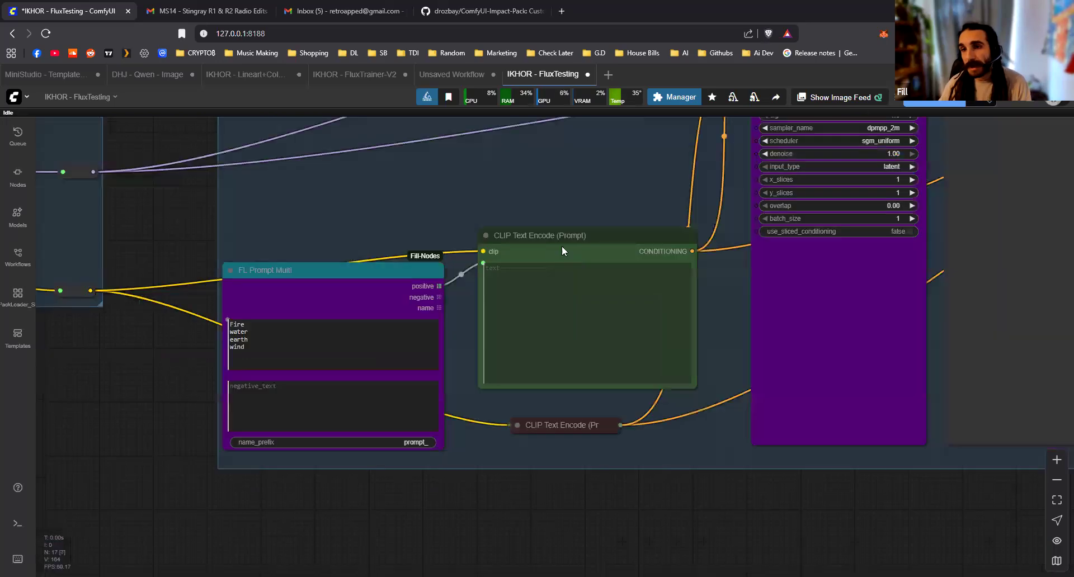
pyautogui.moveTo(561, 246); pyautogui.dragTo(416, 395)
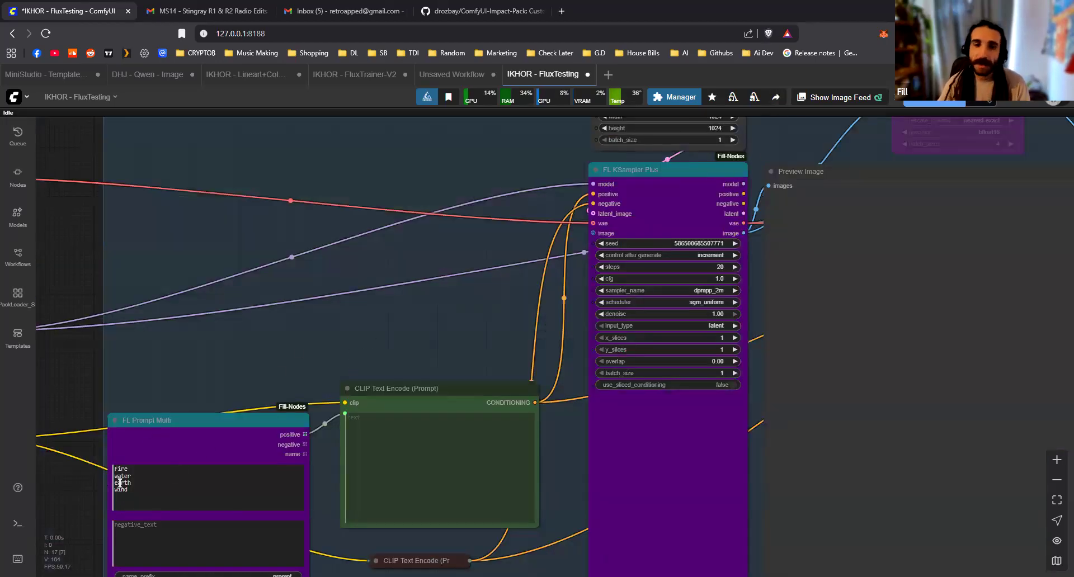
pyautogui.scroll(-5, 432, 256)
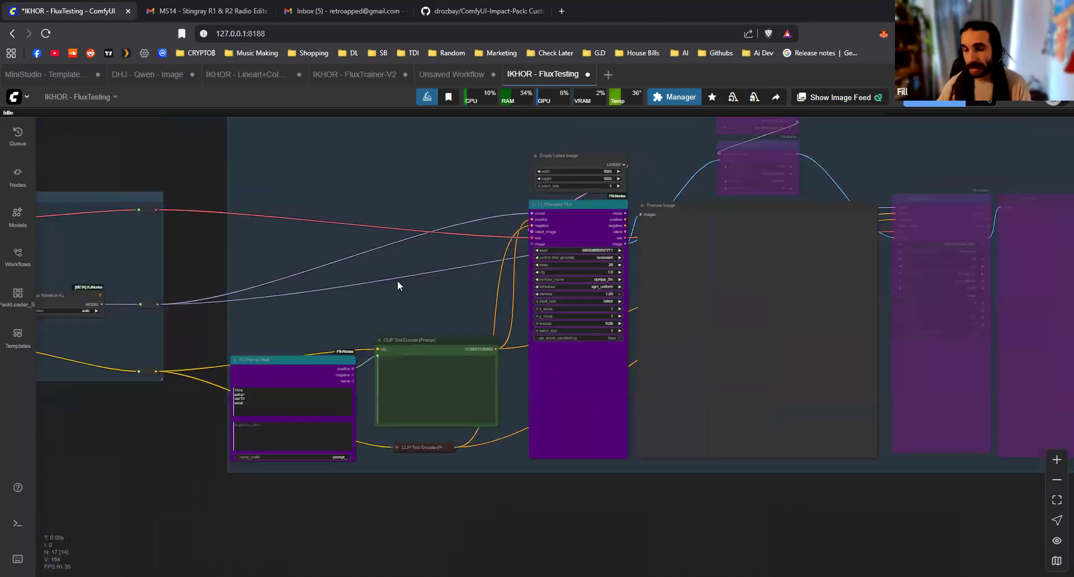
# Queue the FluxTesting workflow to generate images from the list of prompts
pyautogui.hotkey('ctrl', 'Return')
pyautogui.scroll(-2, 311, 244)
pyautogui.moveTo(311, 244); pyautogui.dragTo(536, 308)
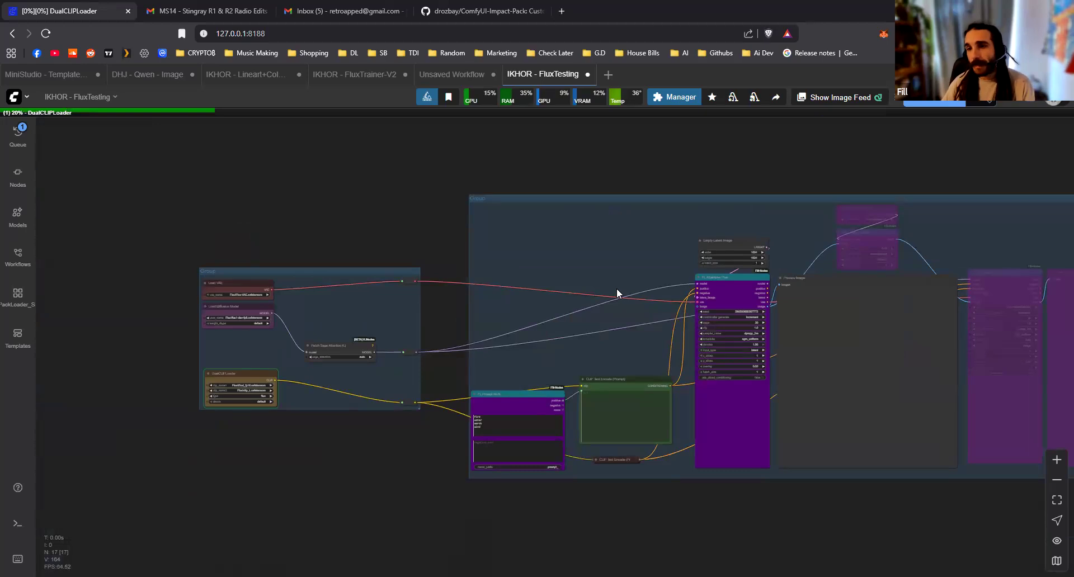
pyautogui.scroll(1, 573, 331)
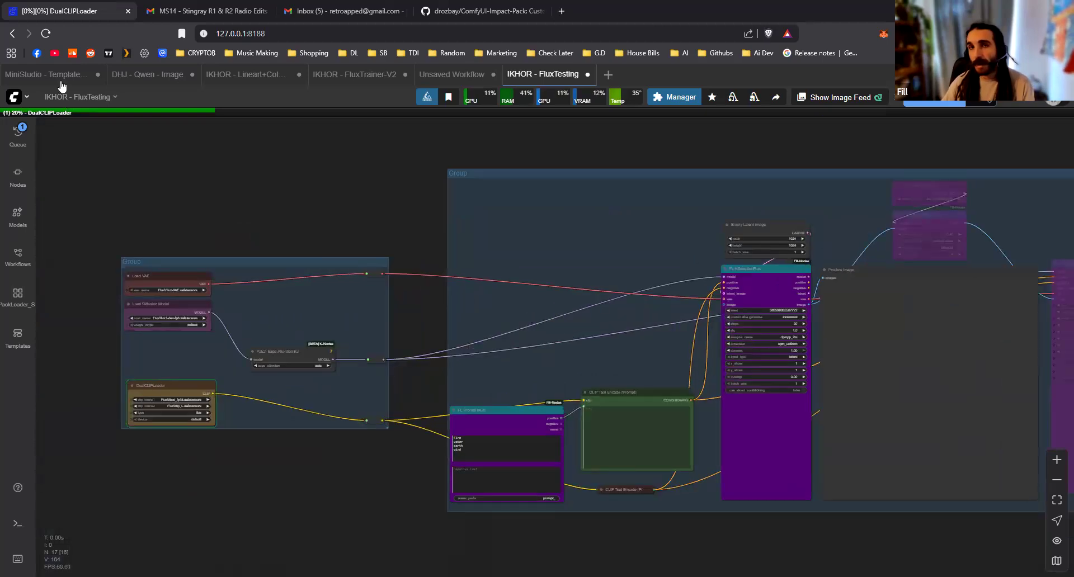
# Switch to the MiniStudio template workflow and inspect how its Show Text caption lists and FL Prompt Basic nodes feed FL KSampler Plus
pyautogui.moveTo(64, 87)
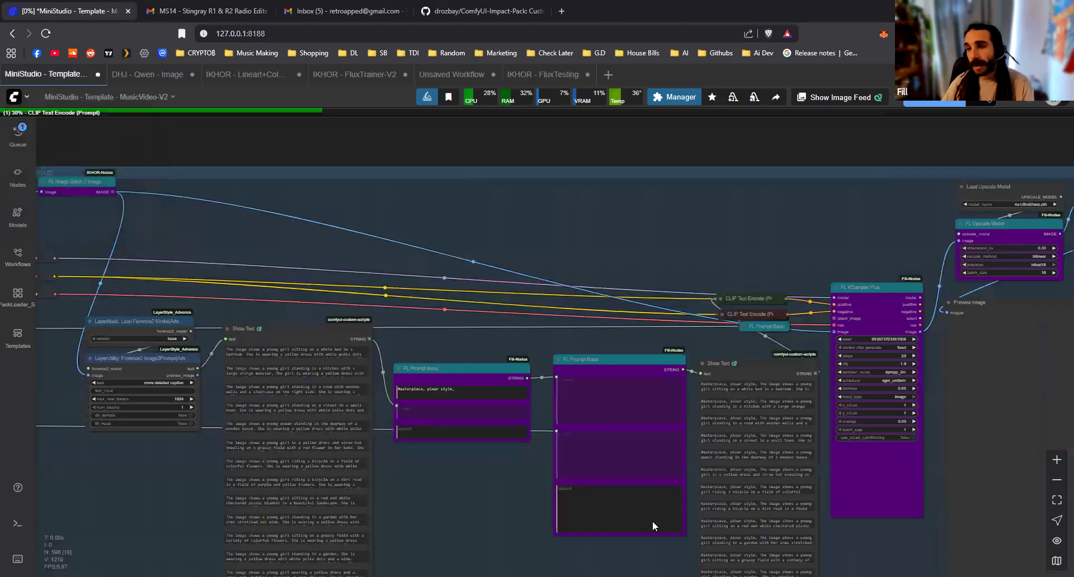
pyautogui.scroll(-3, 572, 361)
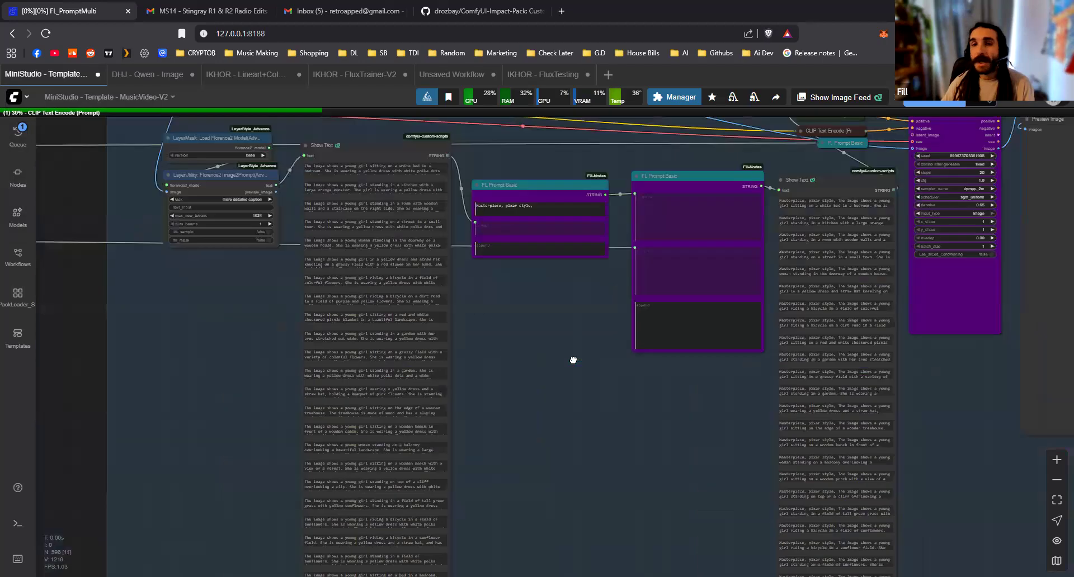
pyautogui.scroll(1, 589, 419)
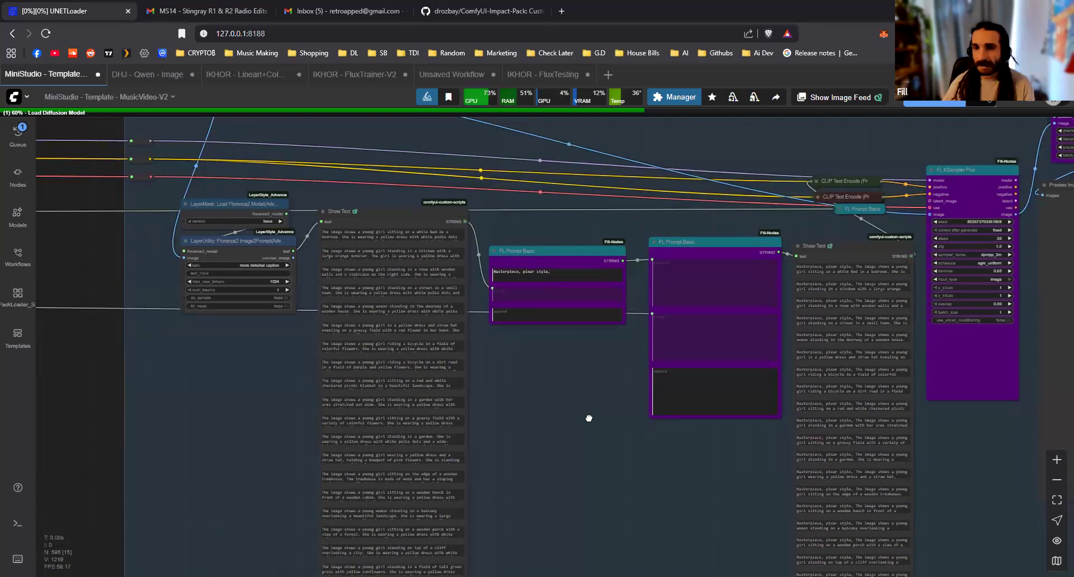
pyautogui.moveTo(286, 495); pyautogui.dragTo(34, 504)
pyautogui.moveTo(702, 246); pyautogui.dragTo(651, 268)
pyautogui.scroll(3, 644, 268)
pyautogui.moveTo(654, 229); pyautogui.dragTo(660, 196)
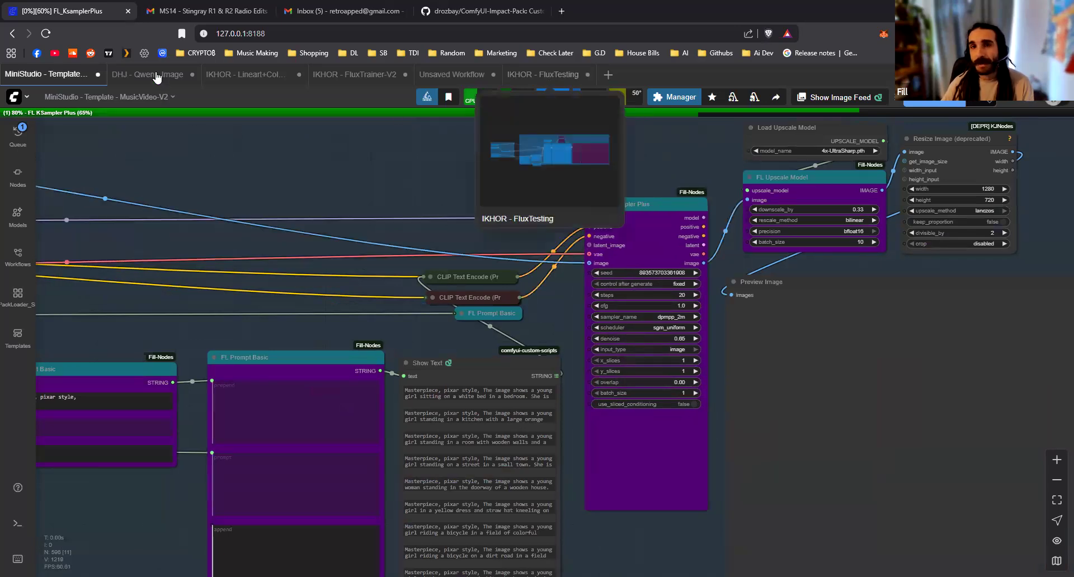
# Return to the IKHOR - FluxTesting workflow and watch FL KSampler Plus process the FL Prompt Multi prompts one by one
pyautogui.click(555, 74)
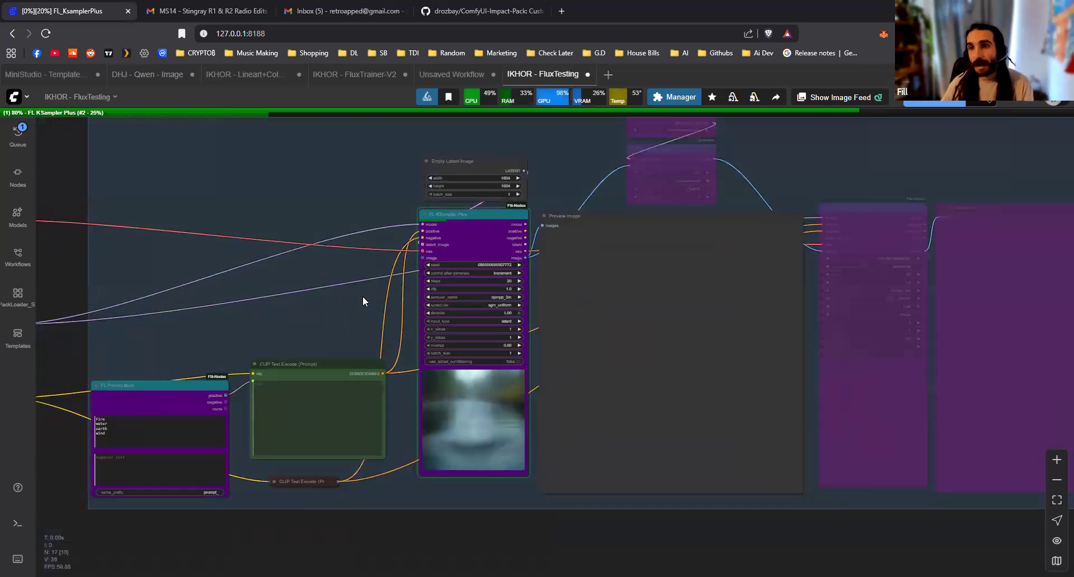
pyautogui.scroll(2, 313, 280)
pyautogui.moveTo(313, 279); pyautogui.dragTo(298, 279)
pyautogui.scroll(4, 216, 335)
pyautogui.moveTo(251, 306); pyautogui.dragTo(197, 337)
pyautogui.moveTo(220, 294)
pyautogui.mouseDown()
pyautogui.moveTo(225, 279)
pyautogui.moveTo(226, 307)
pyautogui.mouseUp()
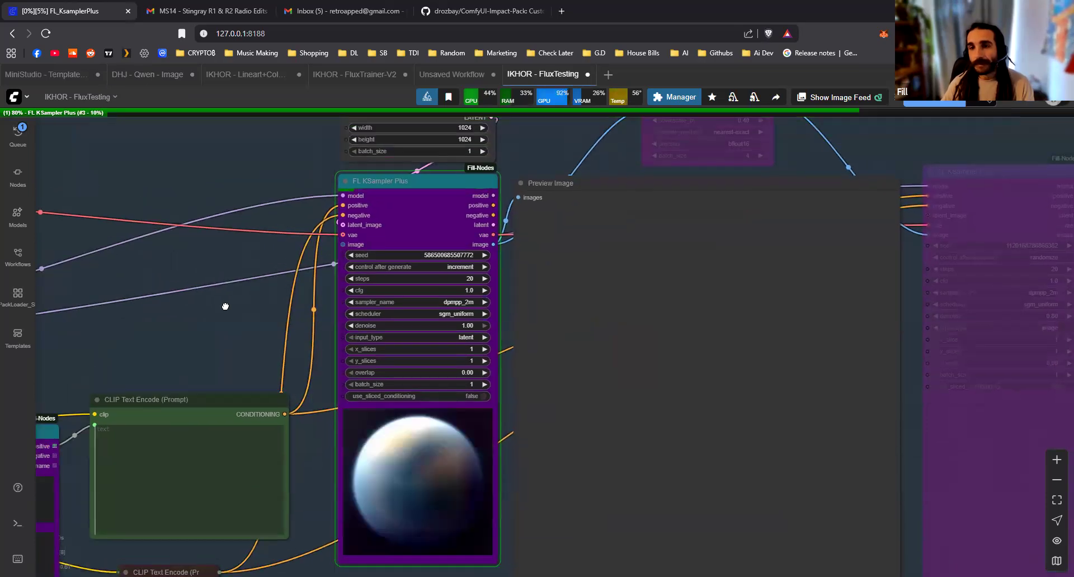
pyautogui.moveTo(225, 306); pyautogui.dragTo(615, 244)
pyautogui.moveTo(513, 246); pyautogui.dragTo(482, 257)
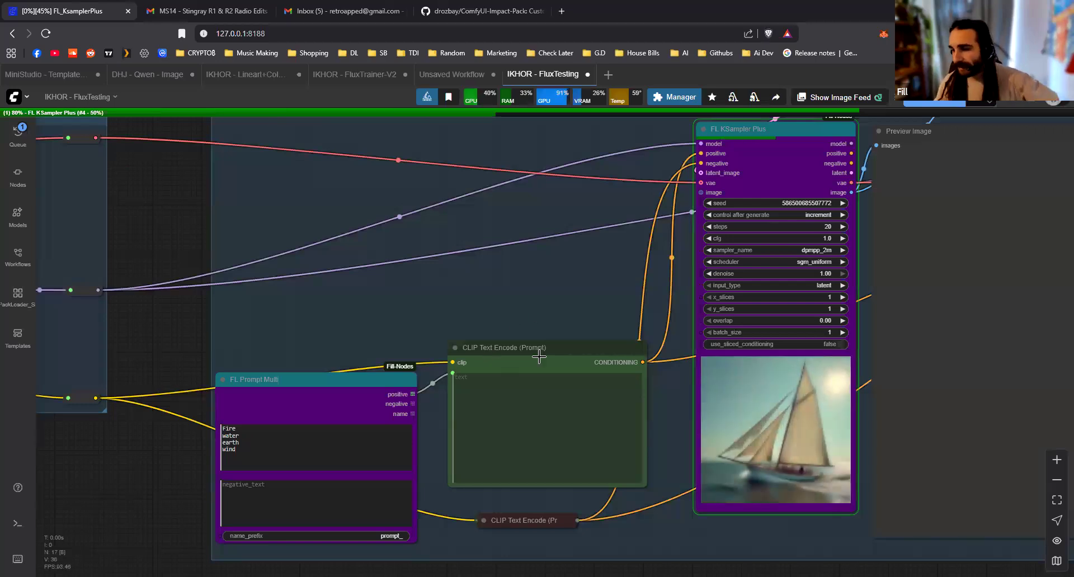
# Move the Empty Latent Image node from above FL KSampler Plus to its input side, over CLIP Text Encode
pyautogui.moveTo(393, 307); pyautogui.dragTo(313, 343)
pyautogui.moveTo(449, 178); pyautogui.dragTo(244, 287)
pyautogui.moveTo(552, 211); pyautogui.dragTo(469, 105)
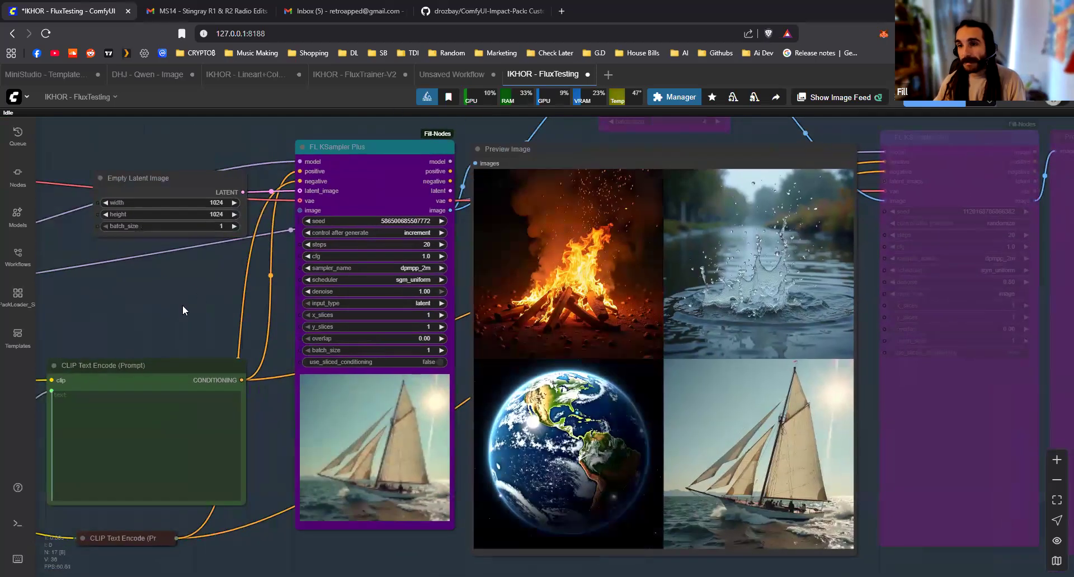
pyautogui.moveTo(224, 288); pyautogui.dragTo(127, 314)
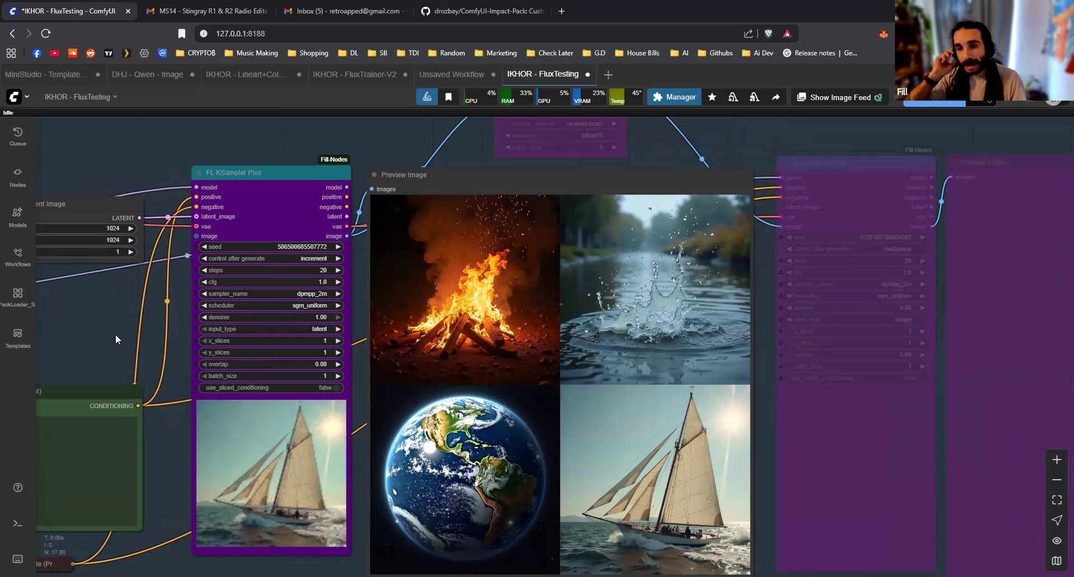
pyautogui.moveTo(190, 329); pyautogui.dragTo(194, 301)
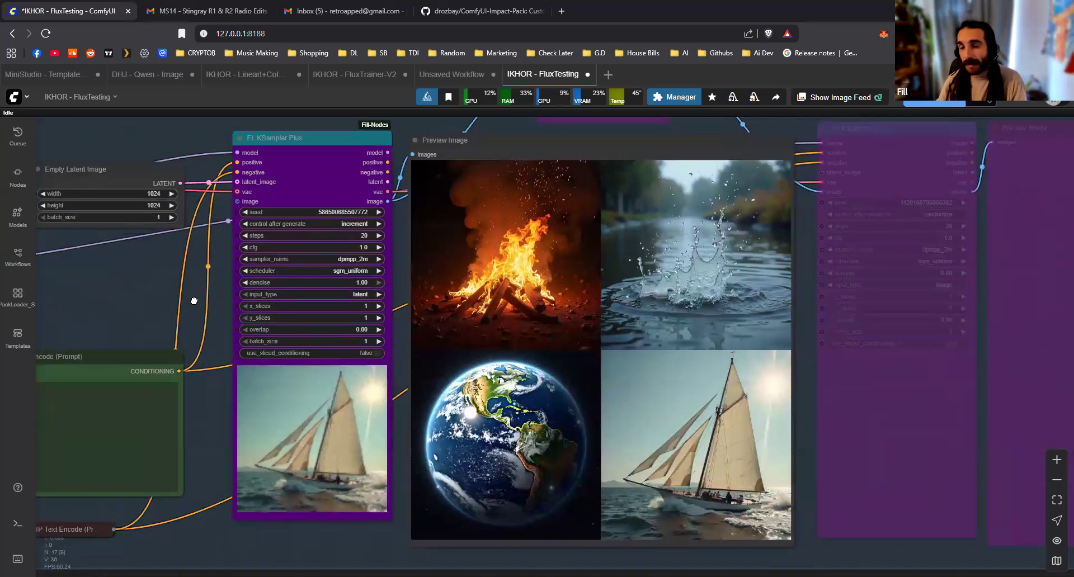
pyautogui.scroll(-10, 206, 303)
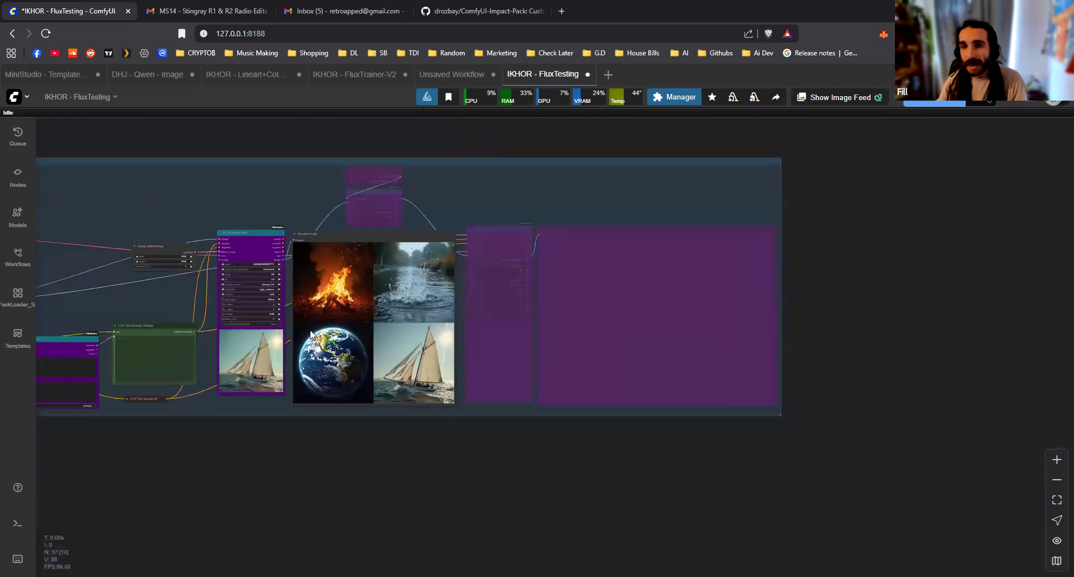
pyautogui.scroll(-1, 284, 317)
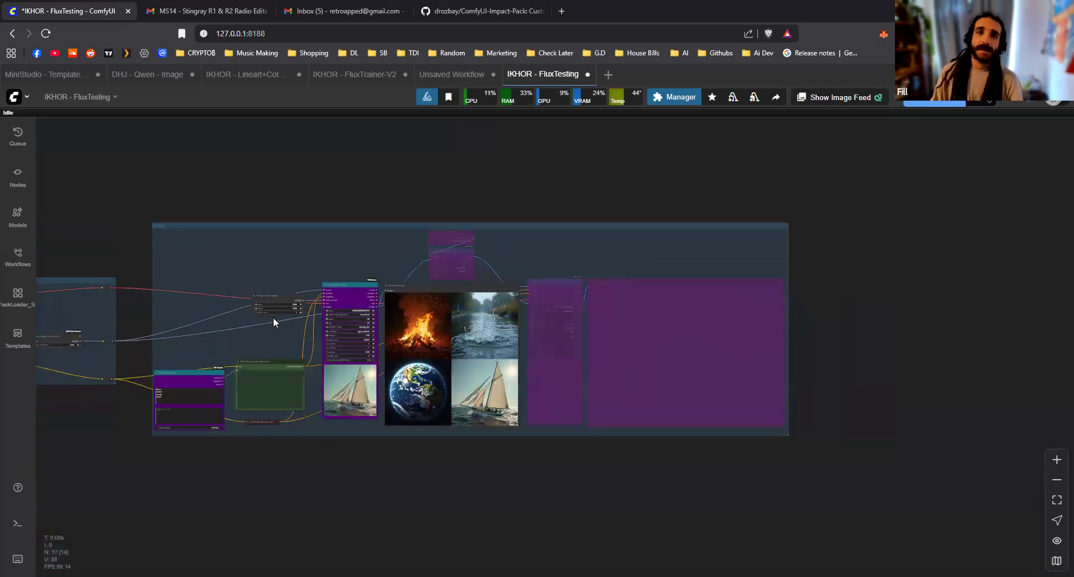
pyautogui.moveTo(225, 332); pyautogui.dragTo(372, 336)
pyautogui.moveTo(227, 287); pyautogui.dragTo(247, 336)
# Switch to the IKHOR - FluxTrainer-V2 workflow and look over its dataset, optimizer and Init Flux LoRA Training nodes
pyautogui.click(406, 169)
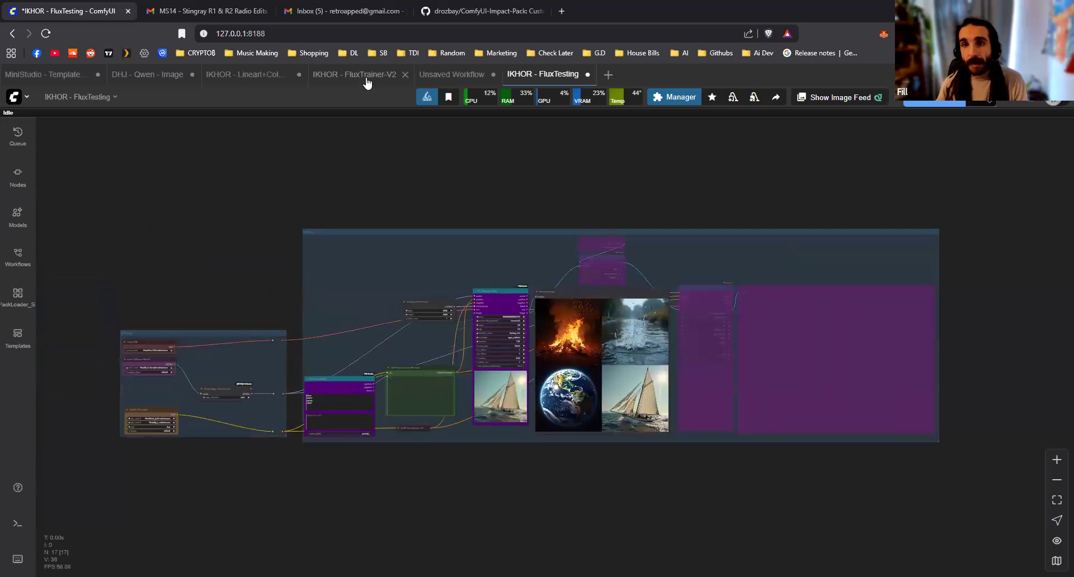
pyautogui.moveTo(516, 171); pyautogui.dragTo(374, 194)
pyautogui.moveTo(599, 226); pyautogui.dragTo(606, 209)
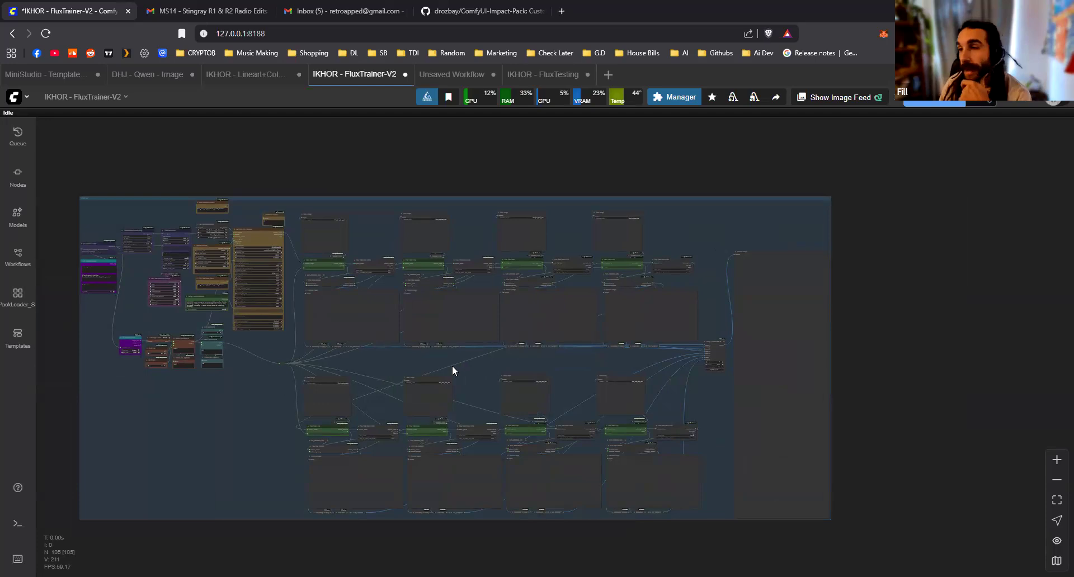
pyautogui.scroll(2, 198, 381)
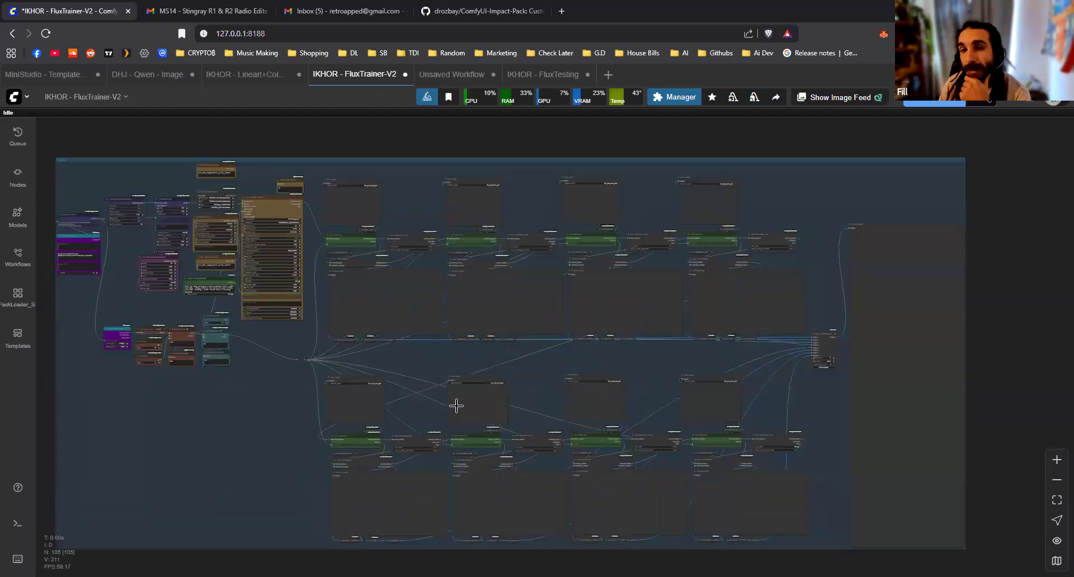
pyautogui.moveTo(173, 292); pyautogui.dragTo(393, 410)
pyautogui.scroll(10, 463, 425)
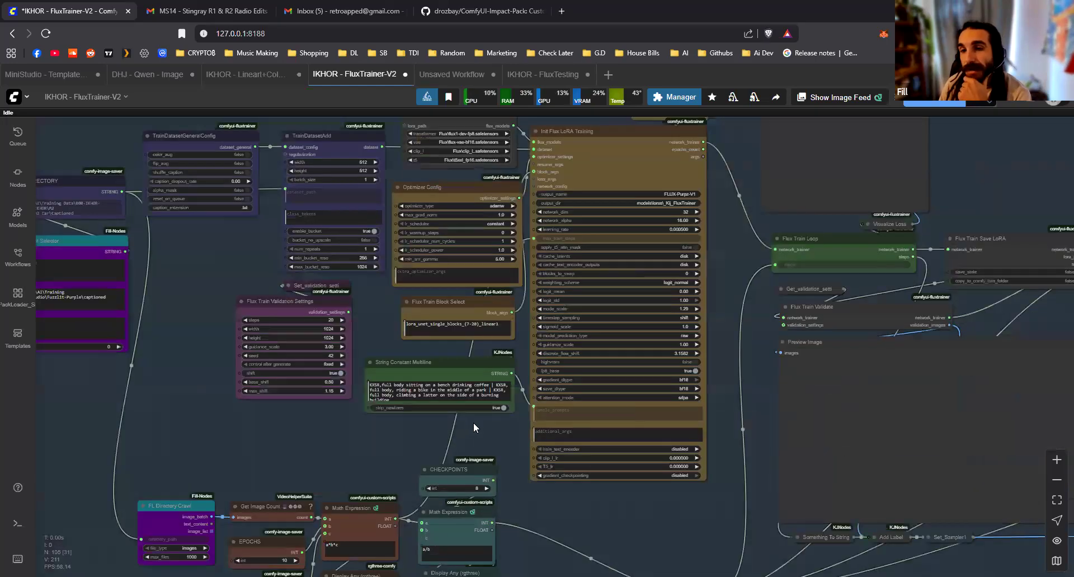
pyautogui.moveTo(474, 418); pyautogui.dragTo(420, 533)
pyautogui.moveTo(517, 471); pyautogui.dragTo(778, 399)
# Inspect the training data path in the FL Prompt Selector node that feeds the DATA DIRECTORY node
pyautogui.scroll(2, 391, 281)
pyautogui.moveTo(425, 320); pyautogui.dragTo(536, 376)
pyautogui.scroll(3, 302, 307)
pyautogui.moveTo(395, 340); pyautogui.dragTo(135, 255)
pyautogui.scroll(2, 418, 384)
pyautogui.moveTo(288, 362); pyautogui.dragTo(501, 379)
pyautogui.scroll(4, 502, 379)
pyautogui.tripleClick(262, 390)
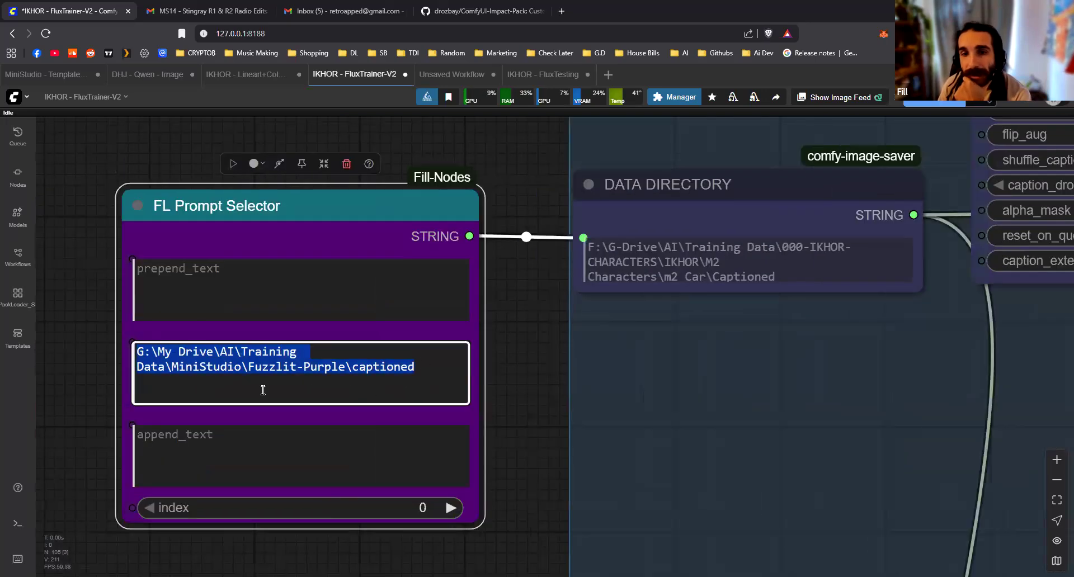
pyautogui.click(298, 386)
pyautogui.scroll(-2, 536, 352)
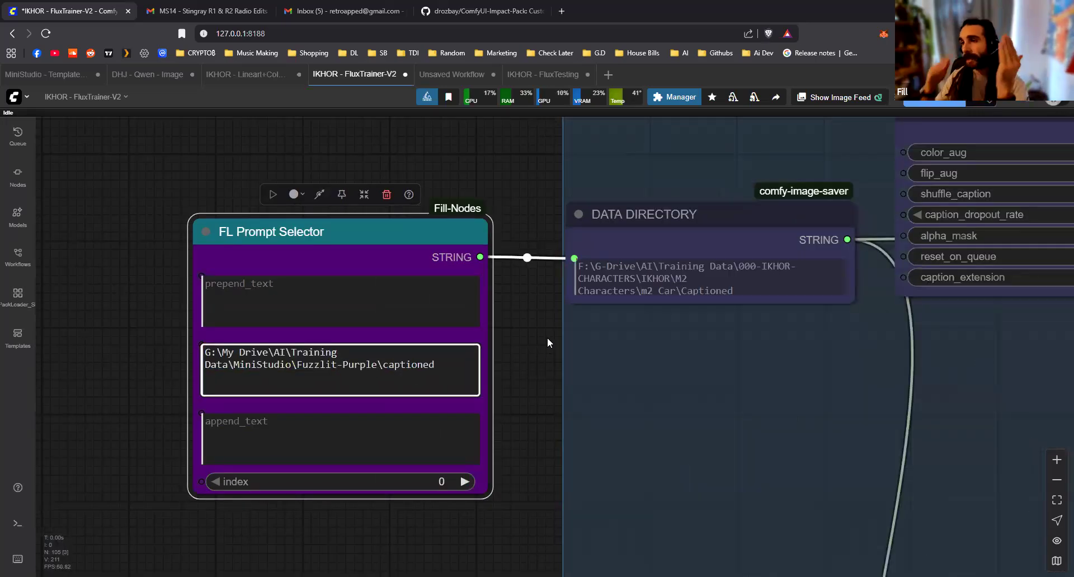
pyautogui.scroll(-2, 560, 336)
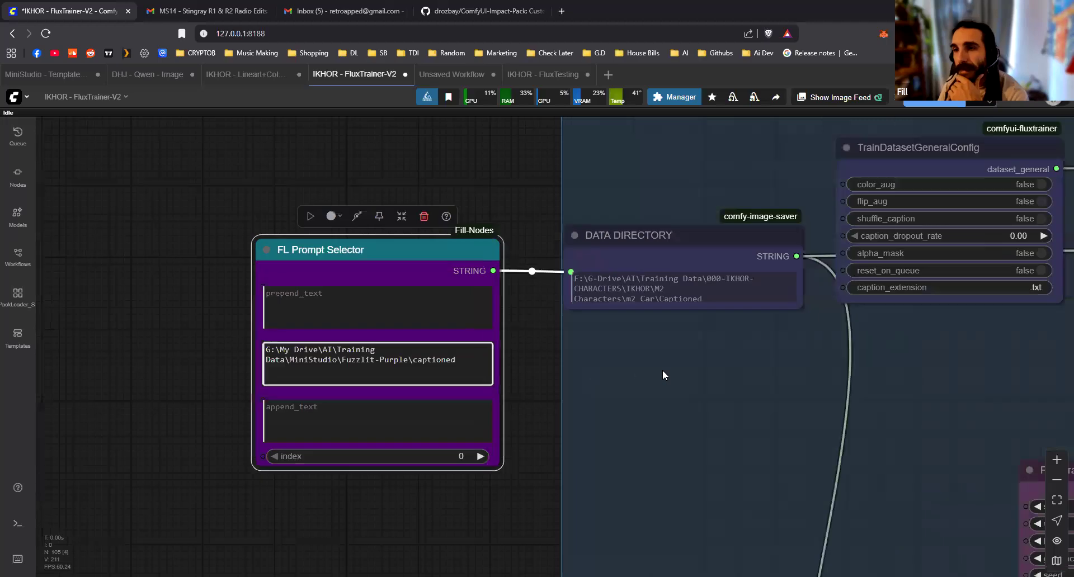
# Move TrainDatasetGeneralConfig up clear of the DATA DIRECTORY connection and raise the TrainDatasetAdd node level with it
pyautogui.scroll(-2, 663, 369)
pyautogui.moveTo(663, 369); pyautogui.dragTo(323, 384)
pyautogui.moveTo(550, 385); pyautogui.dragTo(347, 394)
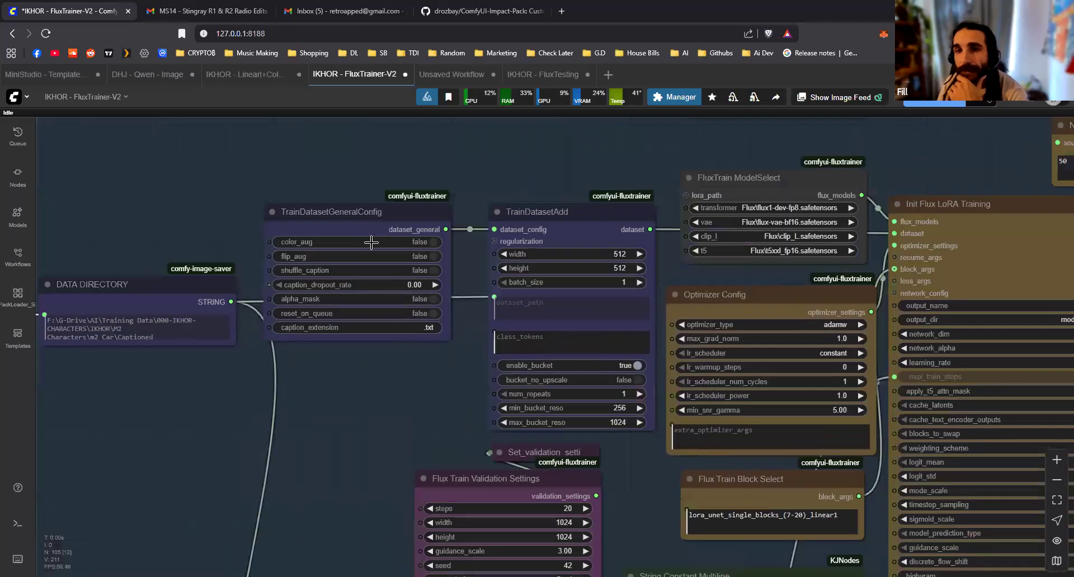
pyautogui.moveTo(371, 212); pyautogui.dragTo(366, 146)
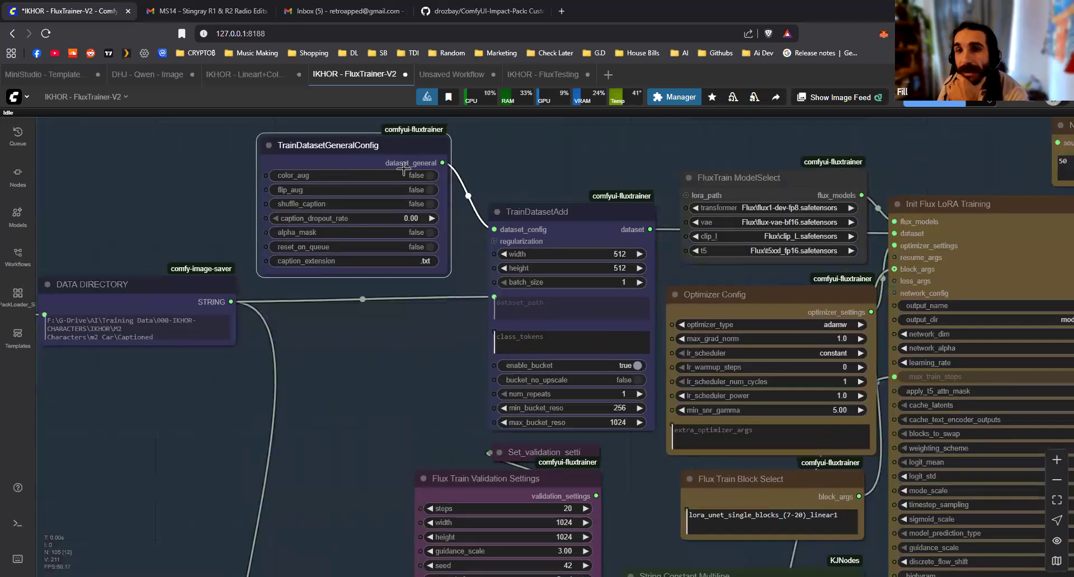
pyautogui.moveTo(441, 326); pyautogui.dragTo(466, 381)
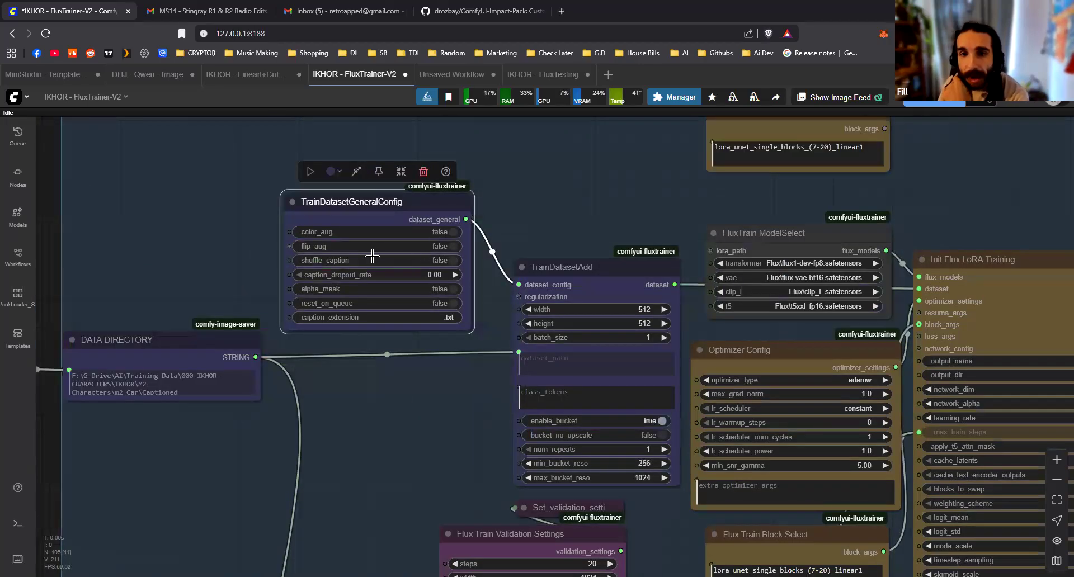
pyautogui.moveTo(586, 272); pyautogui.dragTo(575, 206)
# Enlarge the String Constant Multiline node downward until its full sample prompt text fits
pyautogui.scroll(-1, 430, 388)
pyautogui.moveTo(803, 255); pyautogui.dragTo(547, 193)
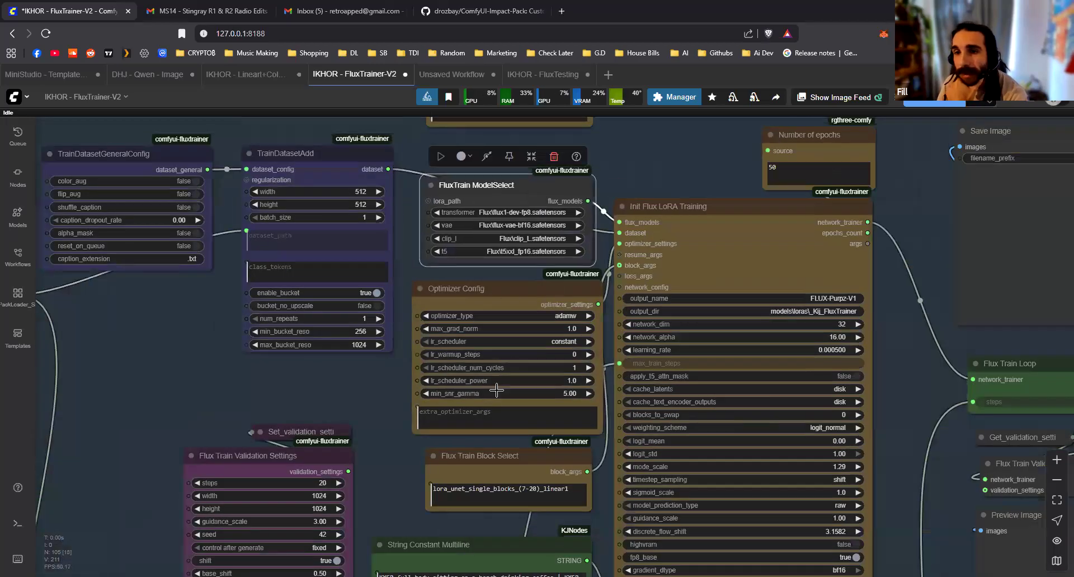
pyautogui.moveTo(302, 362); pyautogui.dragTo(169, 267)
pyautogui.scroll(1, 582, 234)
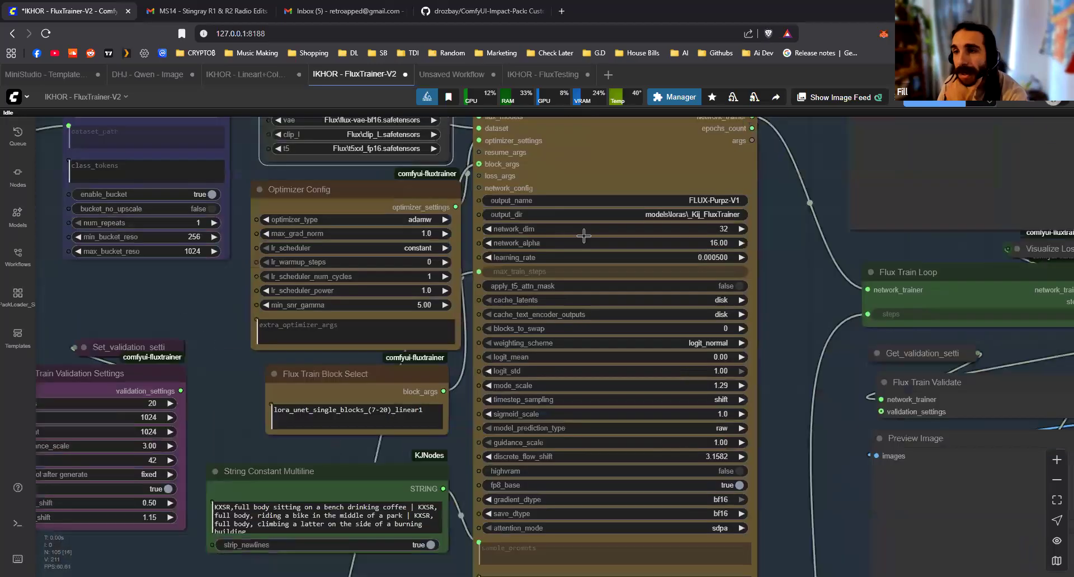
pyautogui.moveTo(313, 450); pyautogui.dragTo(459, 325)
pyautogui.scroll(5, 446, 410)
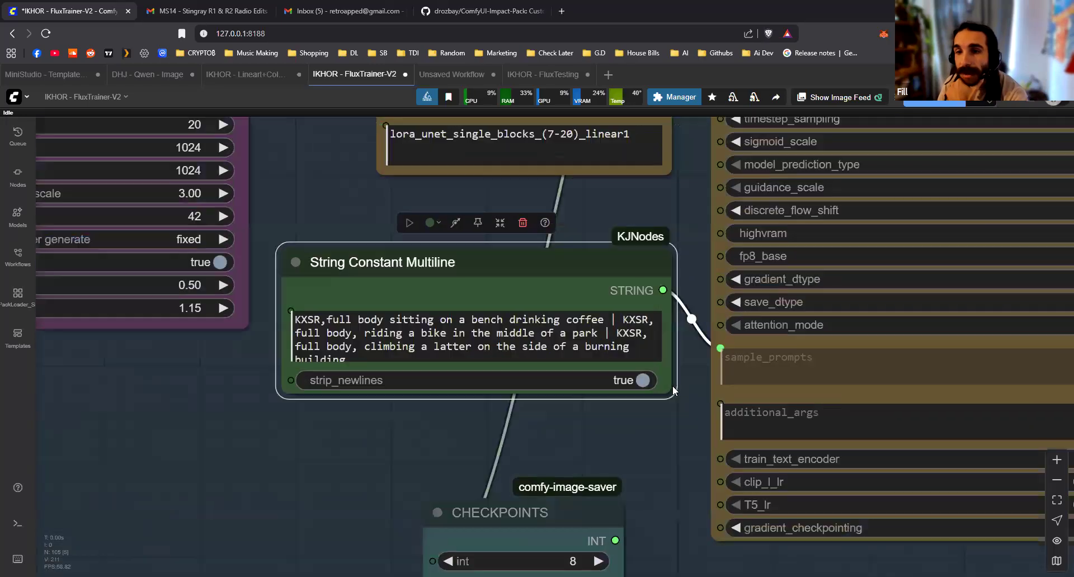
pyautogui.moveTo(672, 413); pyautogui.dragTo(680, 472)
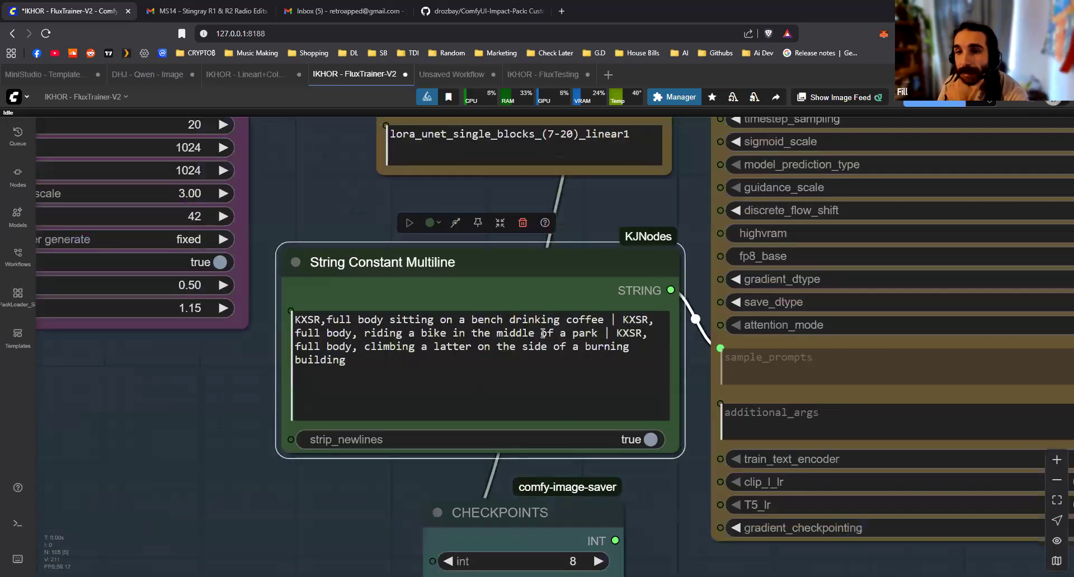
# Examine how the "|" separators divide the sample prompts in the String Constant Multiline text
pyautogui.doubleClick(613, 319)
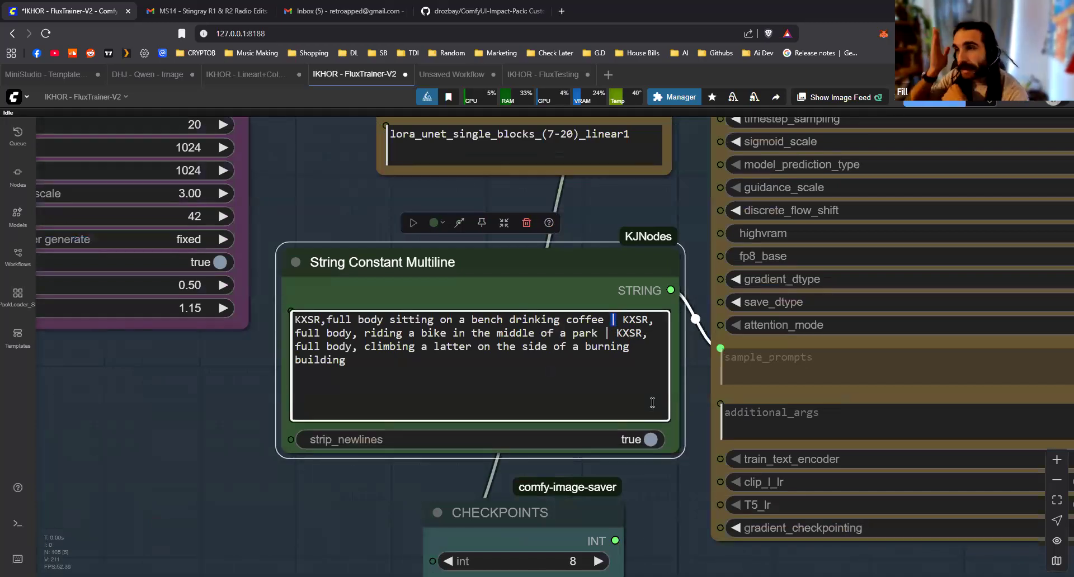
pyautogui.click(615, 390)
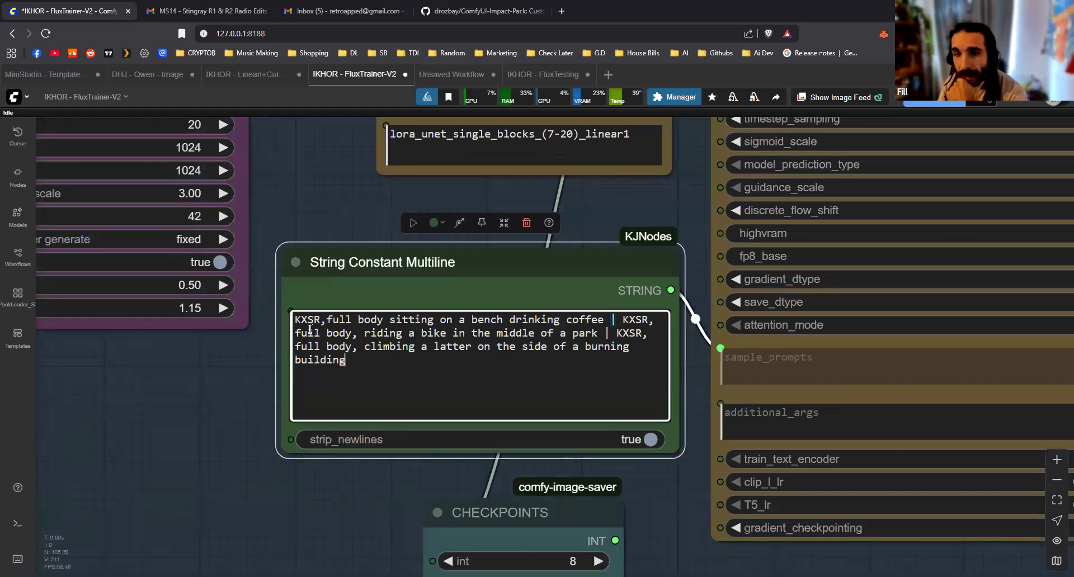
pyautogui.hotkey('ctrl', 'a')
pyautogui.click(290, 440)
pyautogui.click(215, 457)
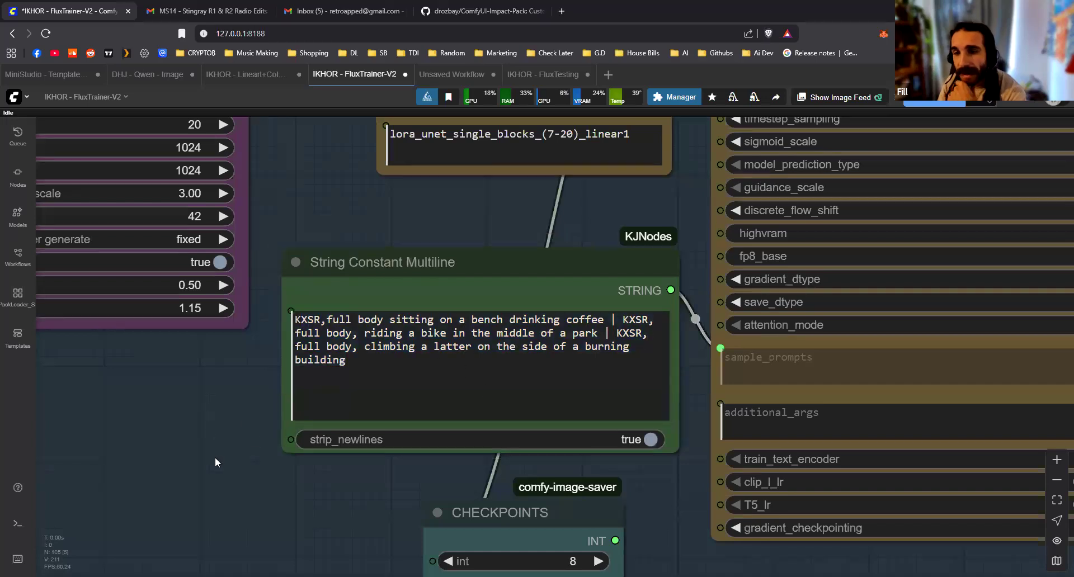
# Examine the FL Directory Crawl, Get Image Count and Math Expression nodes that calculate the training steps
pyautogui.scroll(-4, 215, 458)
pyautogui.moveTo(217, 464); pyautogui.dragTo(300, 328)
pyautogui.scroll(-2, 298, 330)
pyautogui.moveTo(156, 365); pyautogui.dragTo(324, 253)
pyautogui.scroll(2, 459, 289)
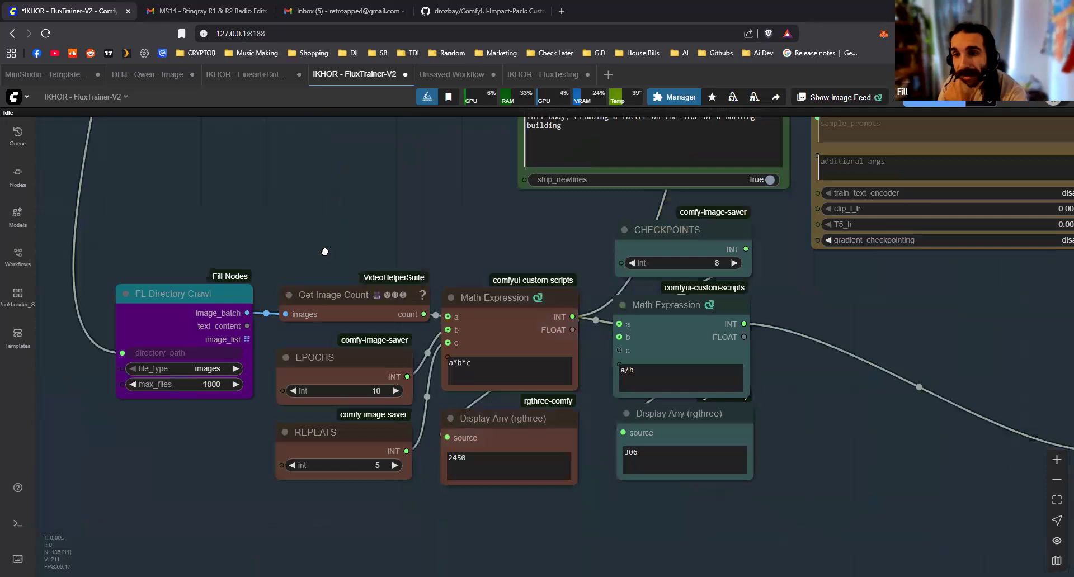
pyautogui.moveTo(330, 250); pyautogui.dragTo(395, 260)
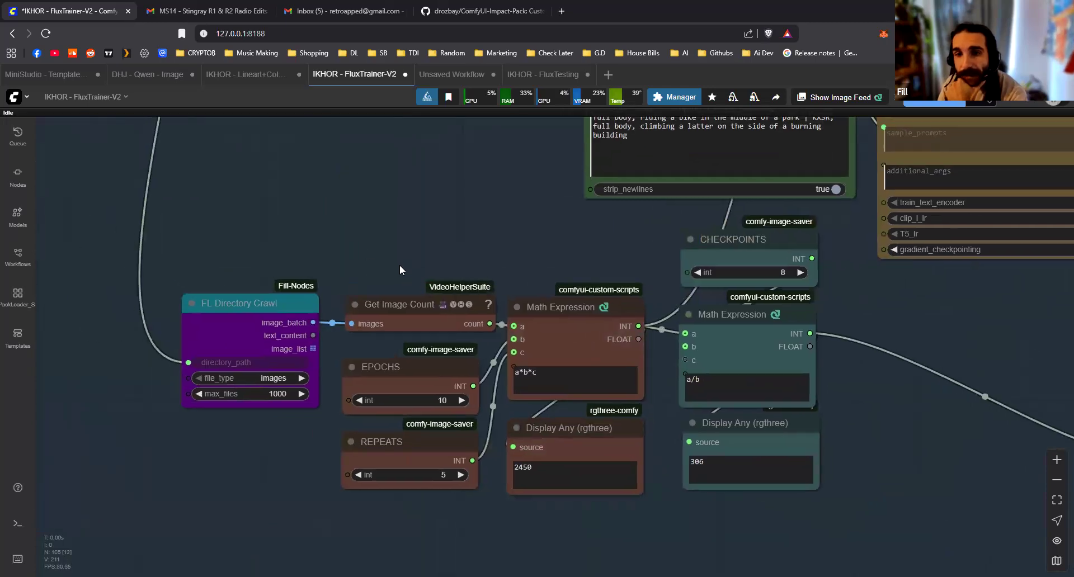
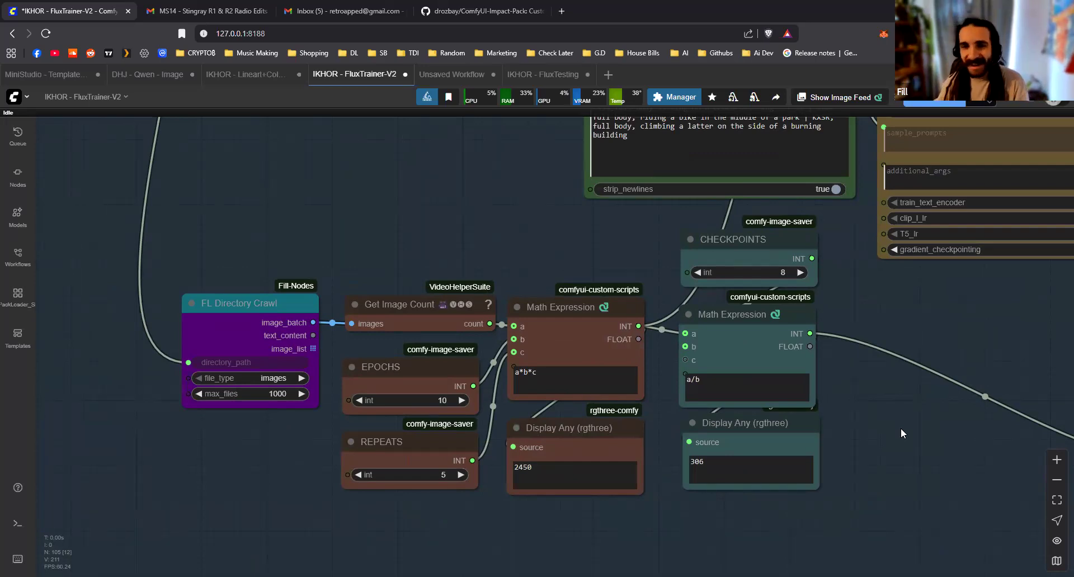
# Trace the DATA DIRECTORY connection into FL Directory Crawl and its image_batch output into the Get Image Count node
pyautogui.moveTo(209, 249); pyautogui.dragTo(467, 502)
pyautogui.scroll(-3, 472, 487)
pyautogui.moveTo(482, 443); pyautogui.dragTo(492, 473)
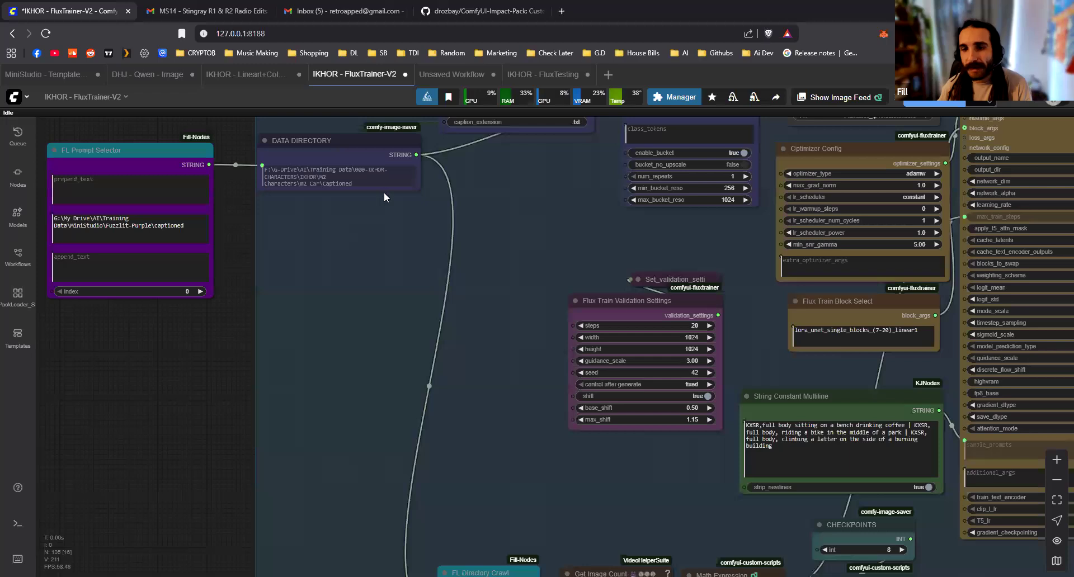
pyautogui.moveTo(431, 503); pyautogui.dragTo(386, 266)
pyautogui.scroll(8, 430, 392)
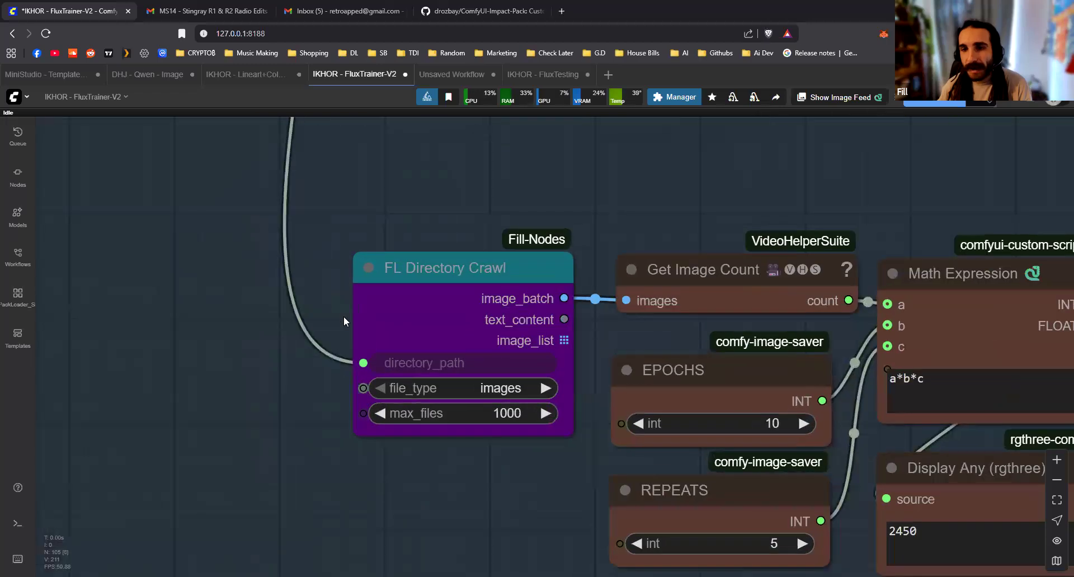
pyautogui.click(467, 272)
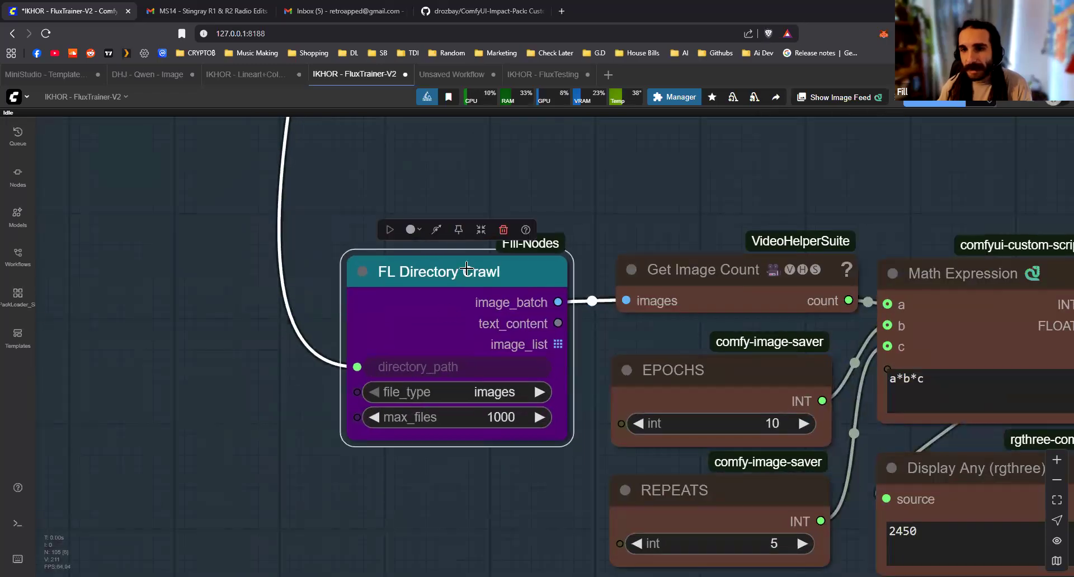
pyautogui.moveTo(466, 270); pyautogui.dragTo(459, 267)
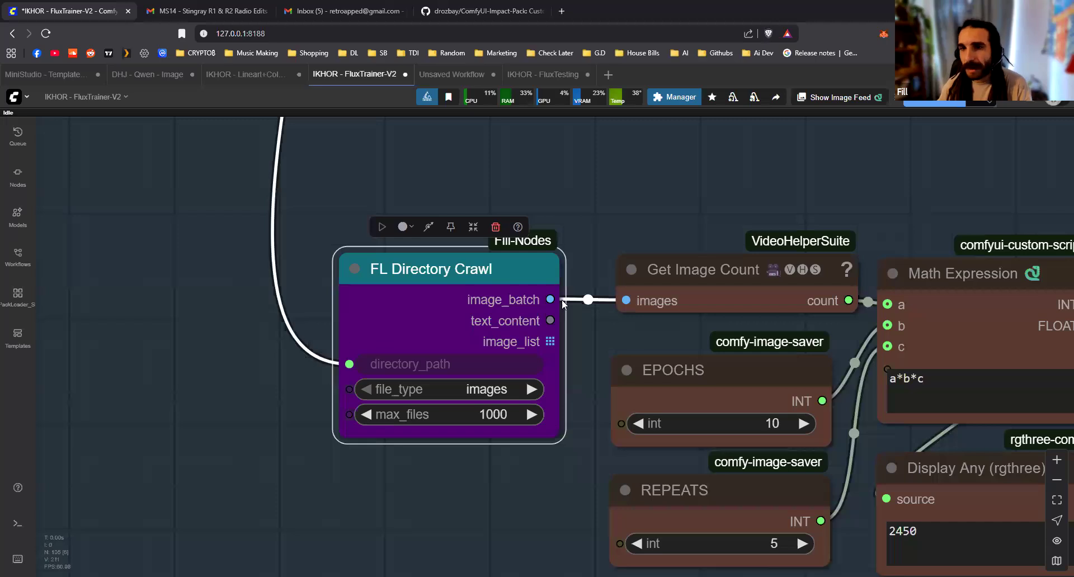
pyautogui.moveTo(498, 265); pyautogui.dragTo(493, 270)
pyautogui.moveTo(606, 230); pyautogui.dragTo(409, 251)
pyautogui.moveTo(551, 291)
pyautogui.mouseDown()
pyautogui.moveTo(534, 293)
pyautogui.moveTo(562, 301)
pyautogui.moveTo(537, 293)
pyautogui.mouseUp()
pyautogui.click(549, 196)
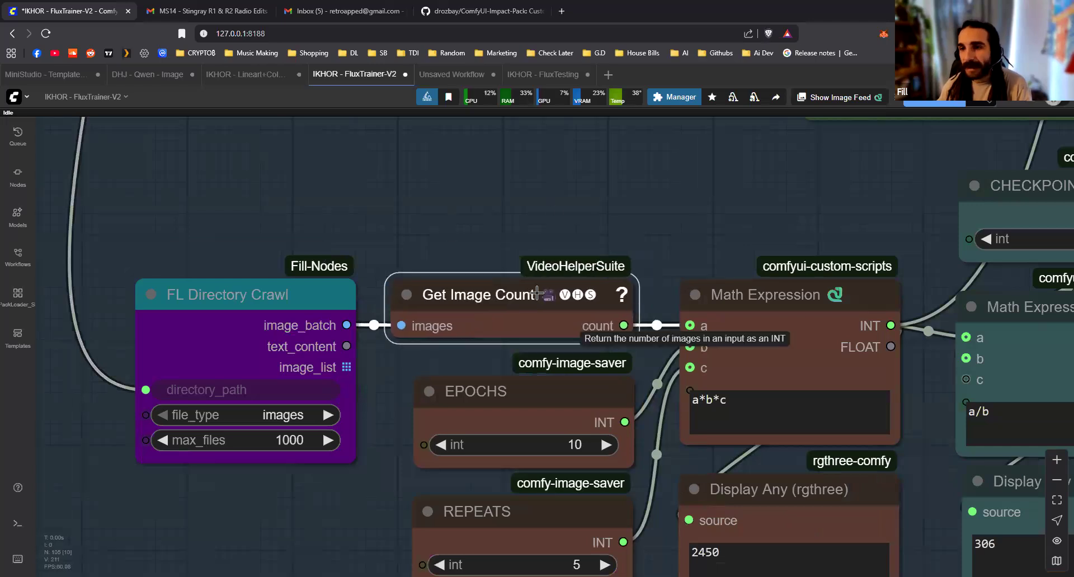
pyautogui.click(637, 328)
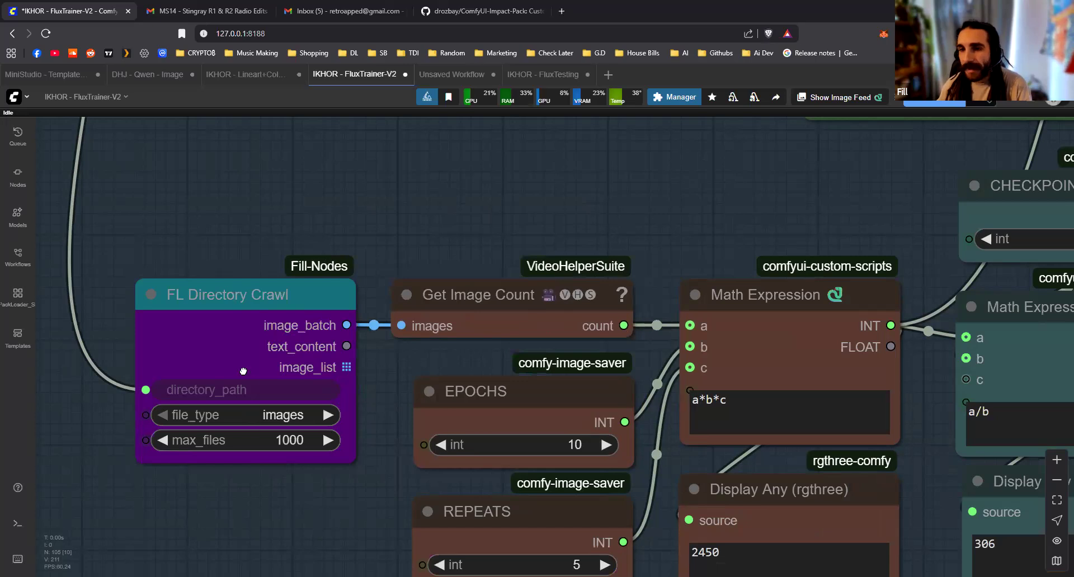
# Examine how the EPOCHS and REPEATS nodes feed inputs b and c of the a*b*c Math Expression
pyautogui.scroll(-3, 243, 370)
pyautogui.click(467, 268)
pyautogui.moveTo(475, 386); pyautogui.dragTo(478, 394)
pyautogui.click(282, 421)
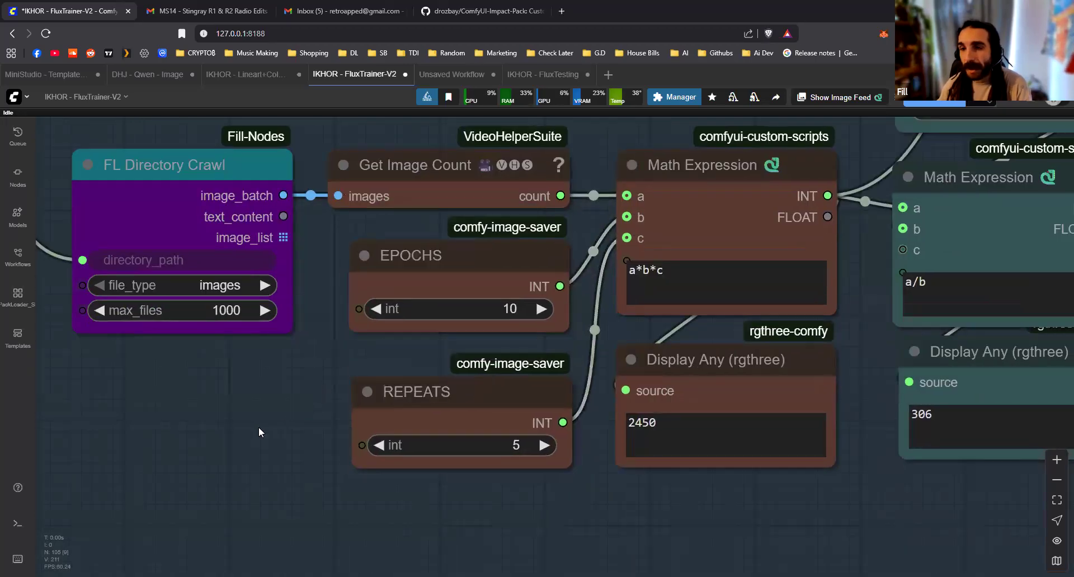
pyautogui.moveTo(259, 427); pyautogui.dragTo(197, 466)
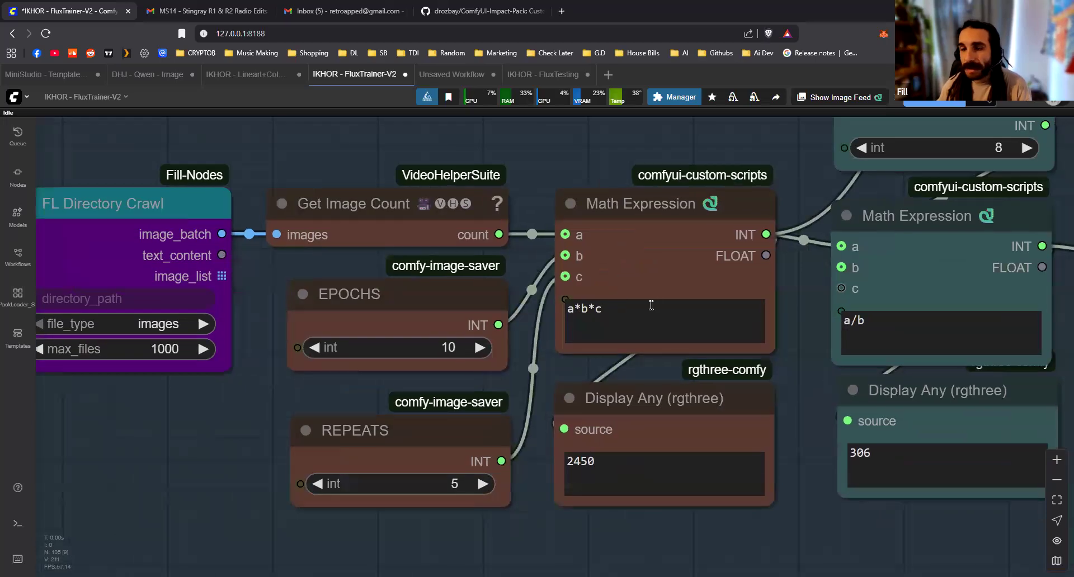
pyautogui.moveTo(464, 309); pyautogui.dragTo(470, 313)
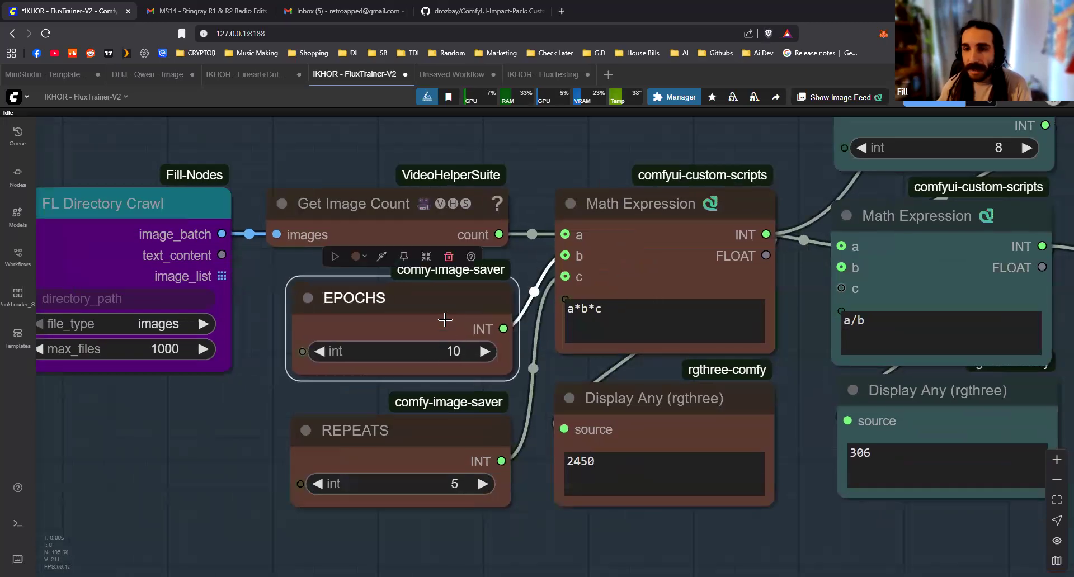
pyautogui.moveTo(431, 428); pyautogui.dragTo(428, 433)
pyautogui.moveTo(431, 299); pyautogui.dragTo(418, 301)
pyautogui.moveTo(418, 436); pyautogui.dragTo(416, 430)
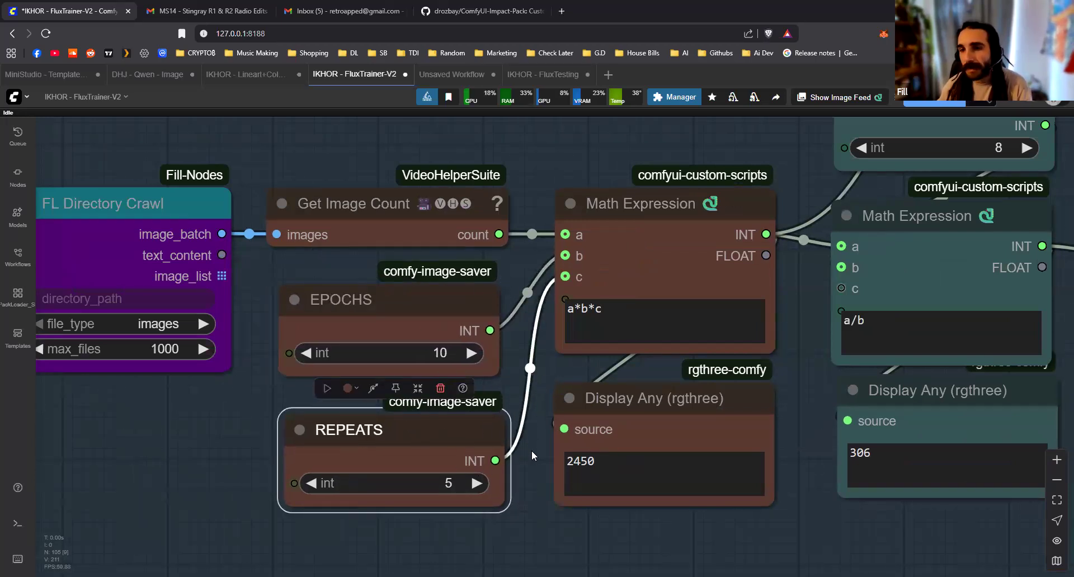
# Examine how the CHECKPOINTS node and the a/b Math Expression divide the total training steps across the workflow's train loops
pyautogui.moveTo(618, 541); pyautogui.dragTo(467, 514)
pyautogui.moveTo(478, 386); pyautogui.dragTo(476, 382)
pyautogui.moveTo(580, 352); pyautogui.dragTo(471, 395)
pyautogui.moveTo(478, 323); pyautogui.dragTo(502, 406)
pyautogui.moveTo(631, 224); pyautogui.dragTo(628, 212)
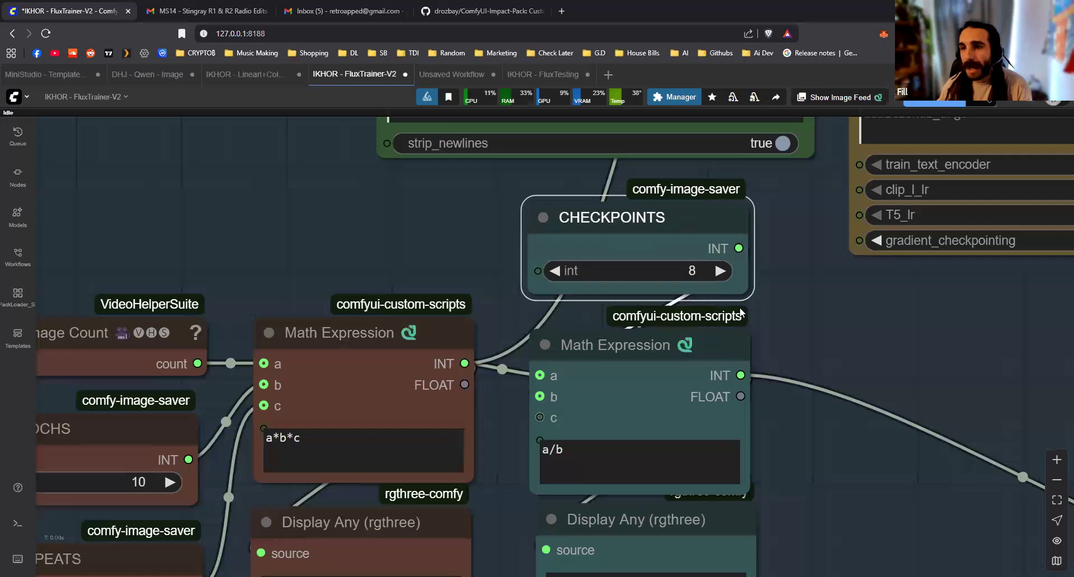
pyautogui.scroll(-10, 819, 425)
pyautogui.moveTo(573, 442); pyautogui.dragTo(261, 390)
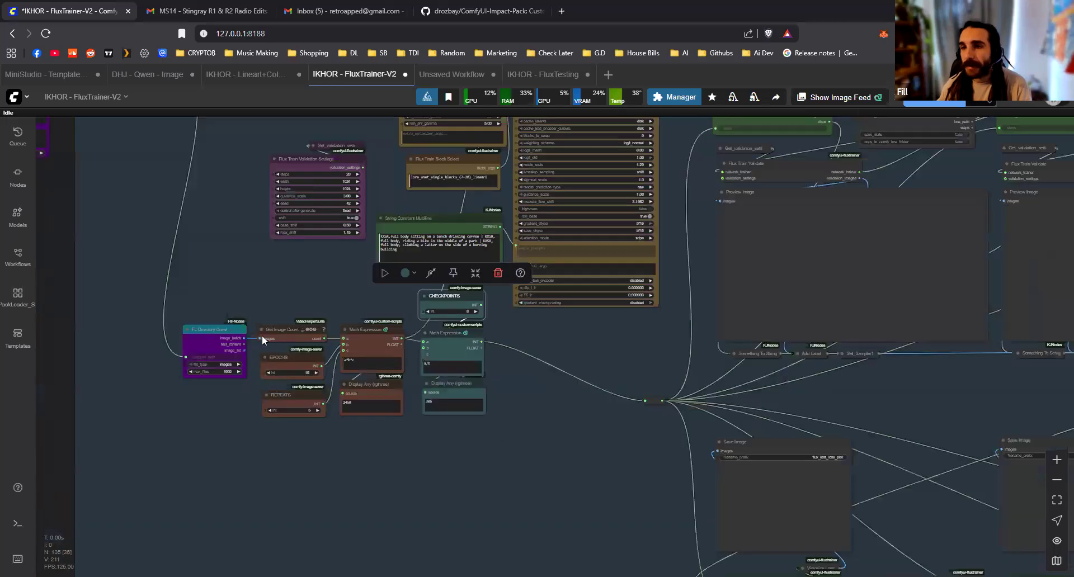
pyautogui.moveTo(262, 336); pyautogui.dragTo(99, 326)
pyautogui.scroll(-10, 99, 325)
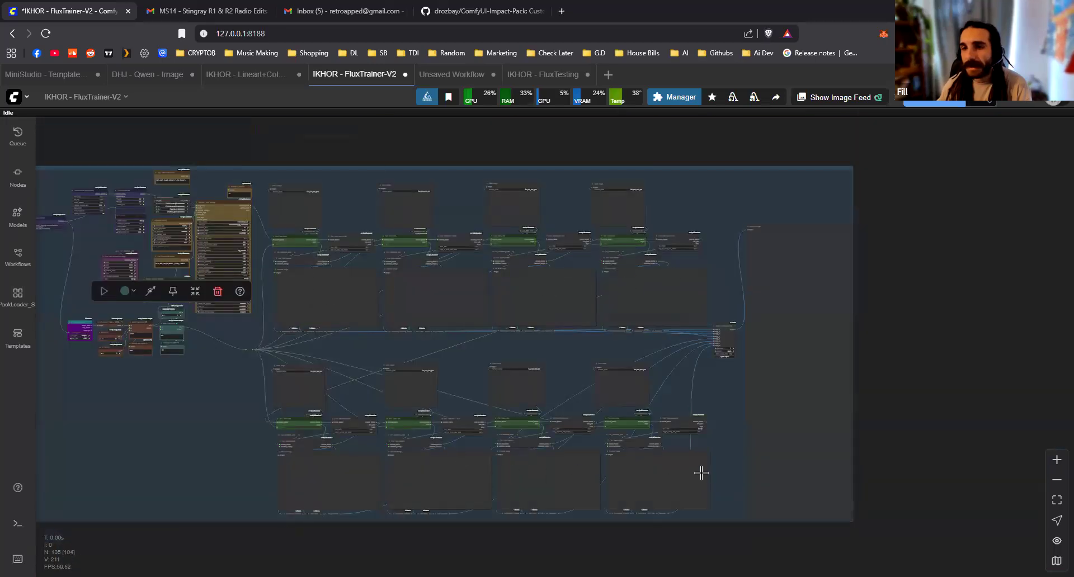
pyautogui.moveTo(335, 445); pyautogui.dragTo(364, 424)
pyautogui.scroll(15, 352, 438)
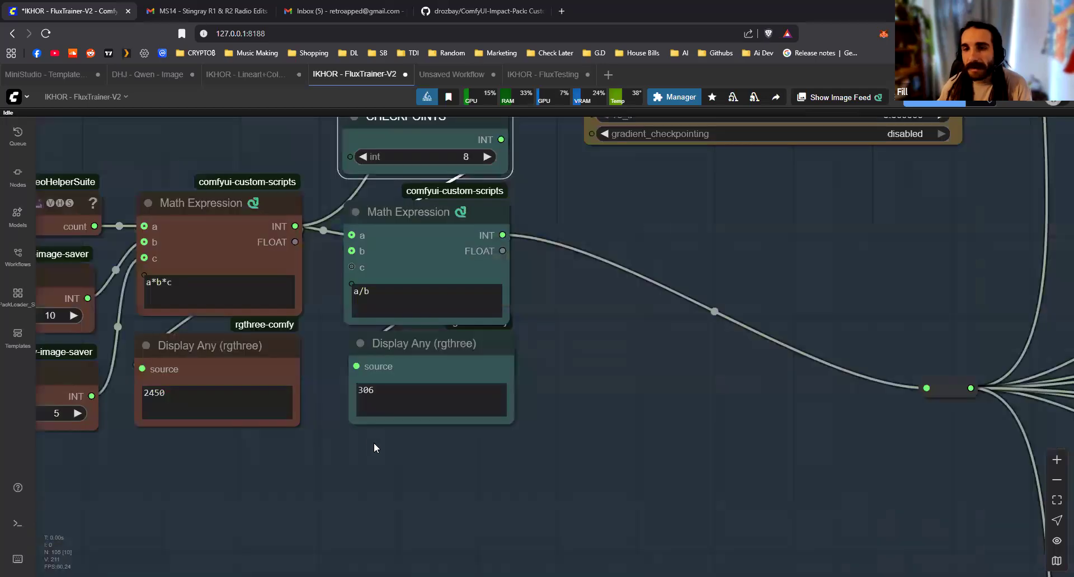
# Trace the a/b result through the reroute node to the steps input of the first Flux Train Loop
pyautogui.scroll(5, 508, 430)
pyautogui.scroll(-3, 538, 413)
pyautogui.moveTo(540, 343); pyautogui.dragTo(548, 371)
pyautogui.scroll(-5, 807, 439)
pyautogui.moveTo(1057, 430); pyautogui.dragTo(461, 401)
pyautogui.click(431, 377)
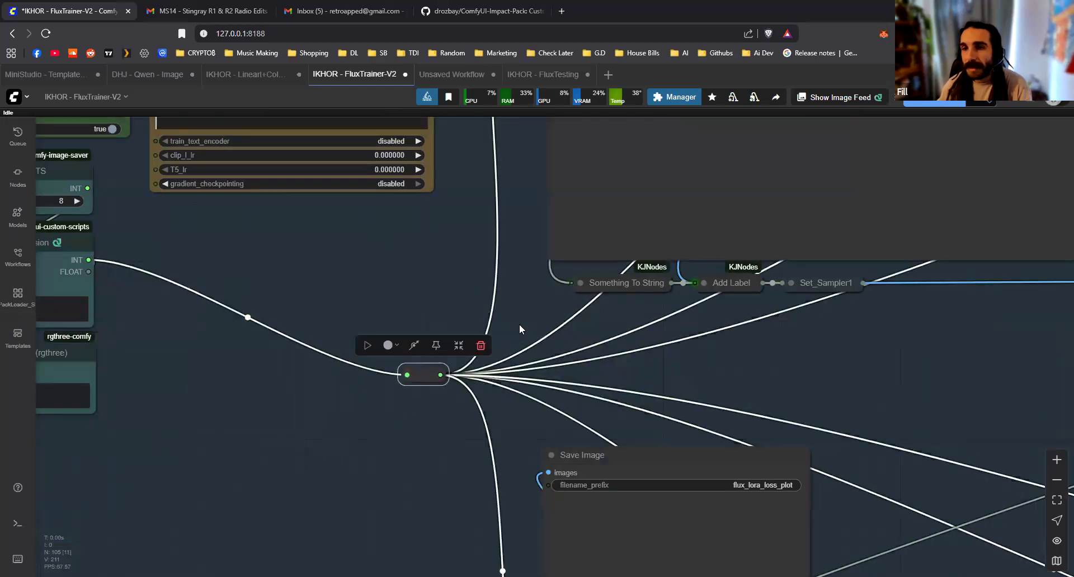
pyautogui.scroll(-5, 504, 324)
pyautogui.scroll(10, 585, 259)
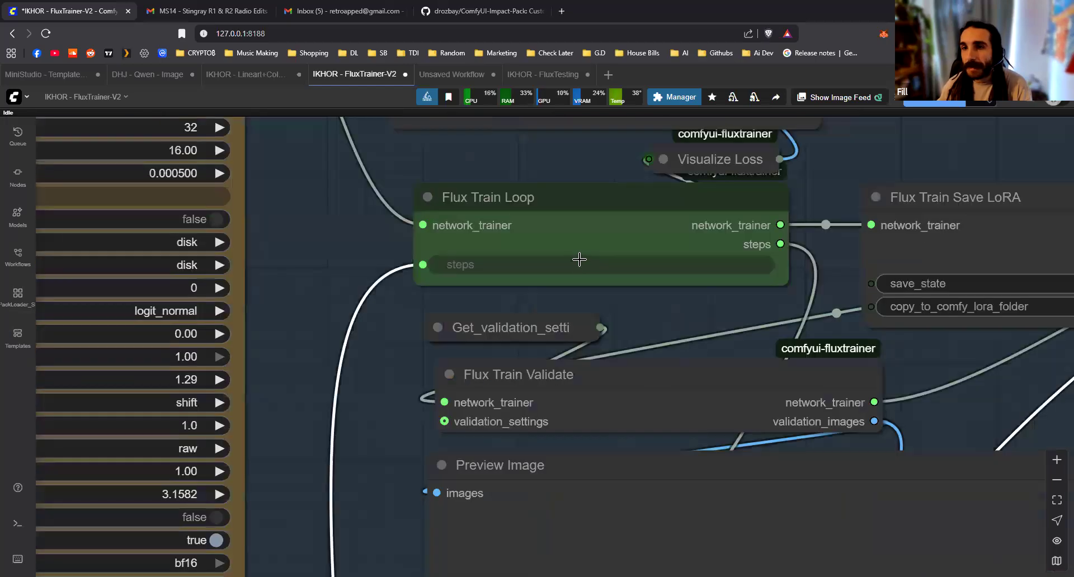
pyautogui.click(579, 228)
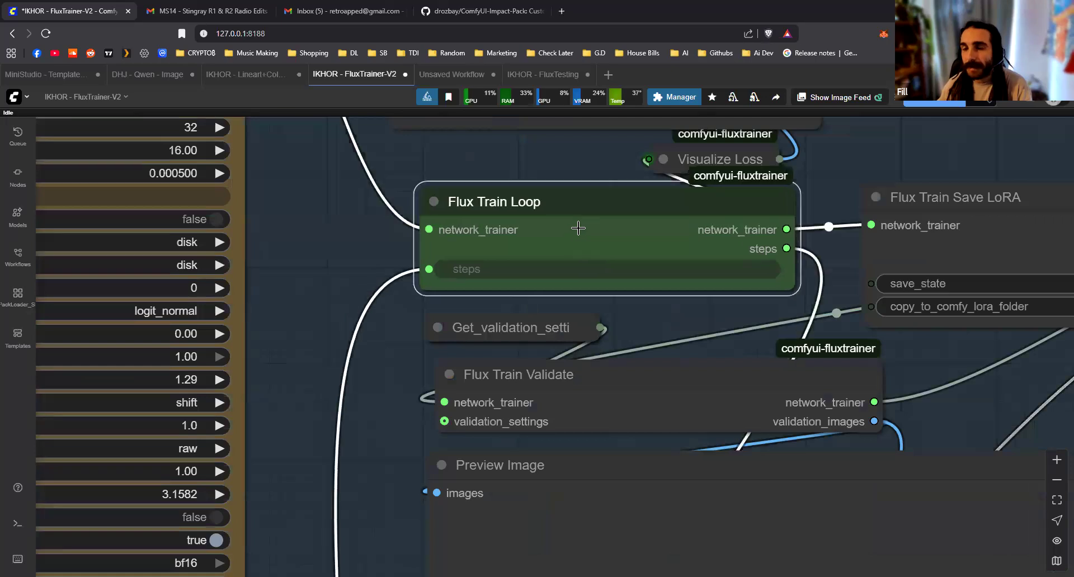
pyautogui.scroll(-5, 364, 364)
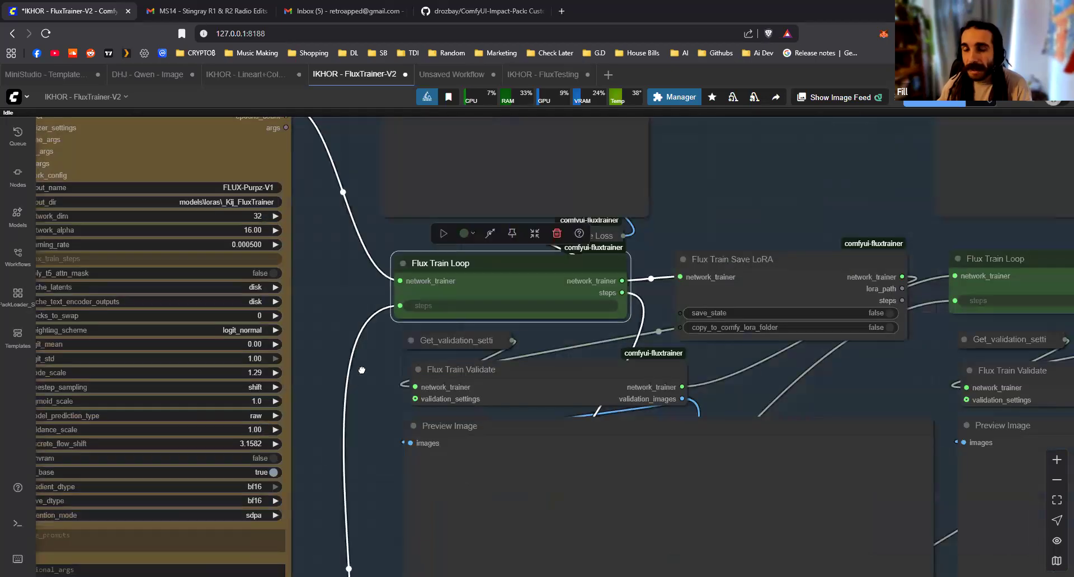
# Review the complete step calculation chain from FL Directory Crawl to both Display Any nodes
pyautogui.scroll(-10, 366, 364)
pyautogui.moveTo(429, 451); pyautogui.dragTo(542, 395)
pyautogui.scroll(5, 266, 526)
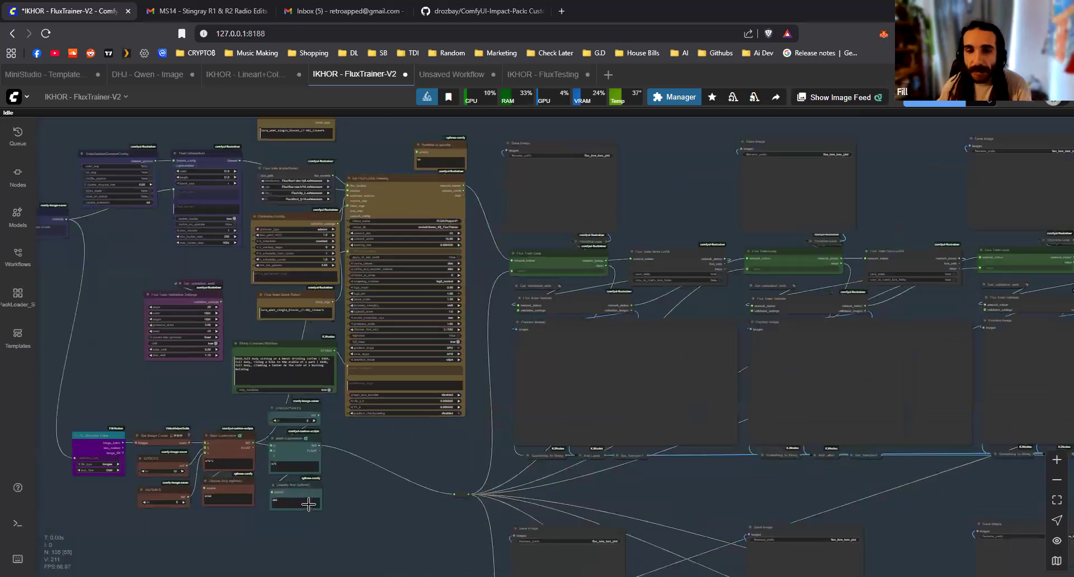
pyautogui.scroll(1, 266, 527)
pyautogui.moveTo(267, 527); pyautogui.dragTo(337, 508)
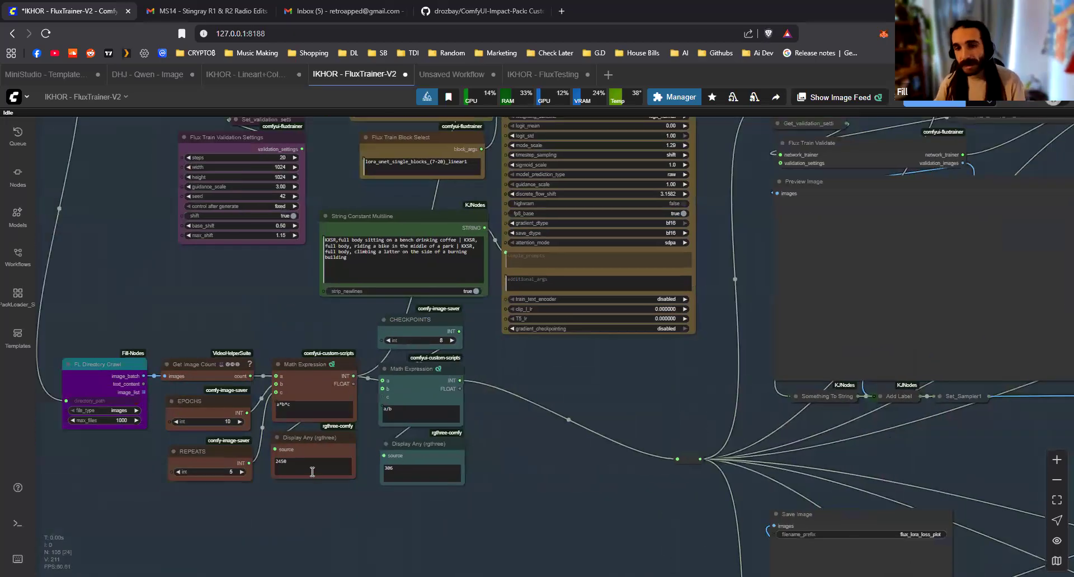
pyautogui.scroll(3, 312, 472)
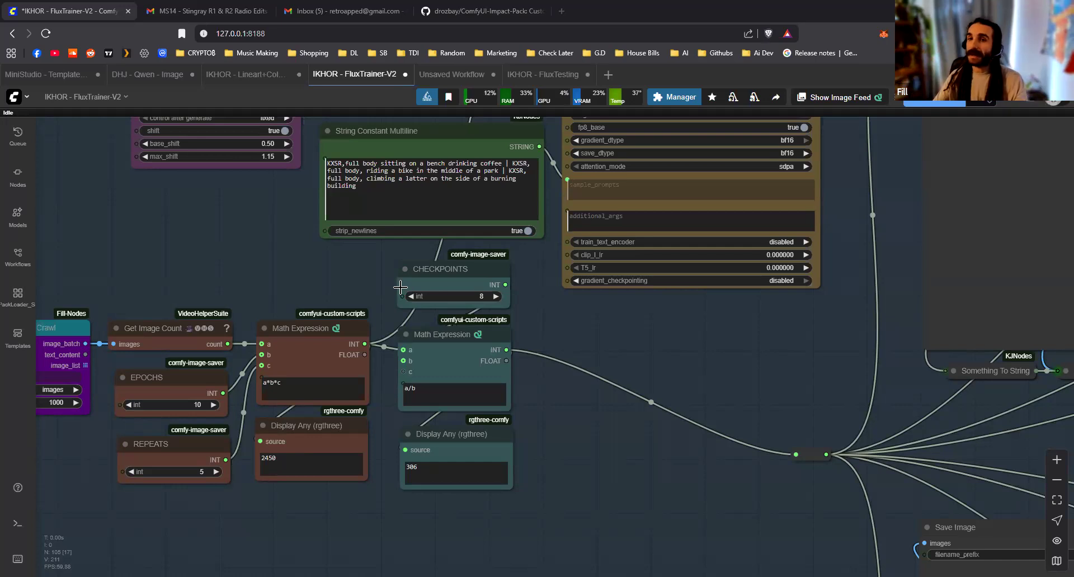
# Survey the upper row of Flux Train Loop stages that follows the Init Flux LoRA Training node
pyautogui.scroll(-5, 651, 398)
pyautogui.moveTo(735, 478); pyautogui.dragTo(312, 563)
pyautogui.moveTo(340, 309); pyautogui.dragTo(361, 407)
pyautogui.scroll(1, 362, 407)
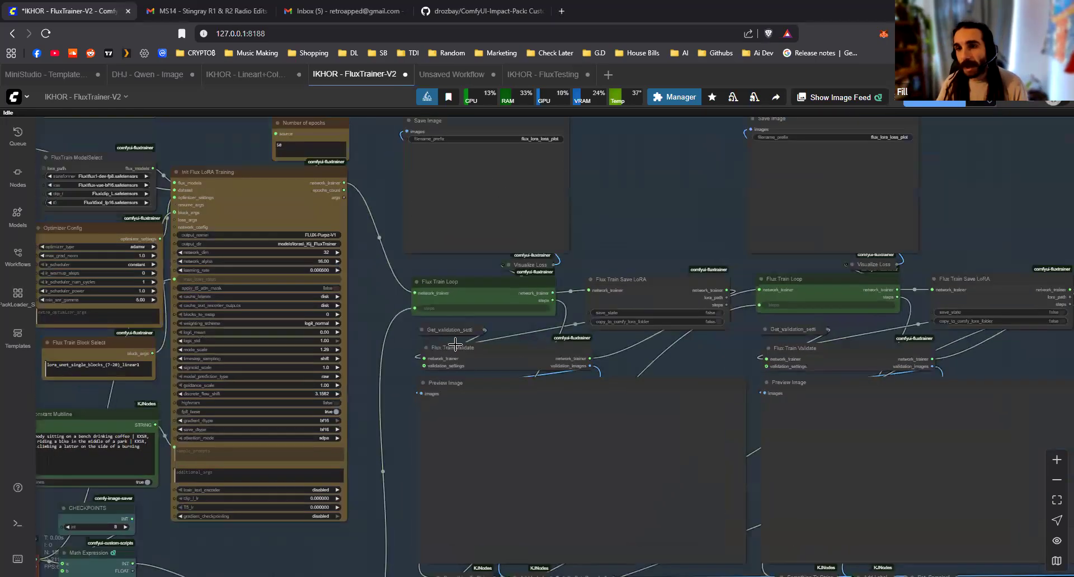
pyautogui.moveTo(324, 454); pyautogui.dragTo(310, 319)
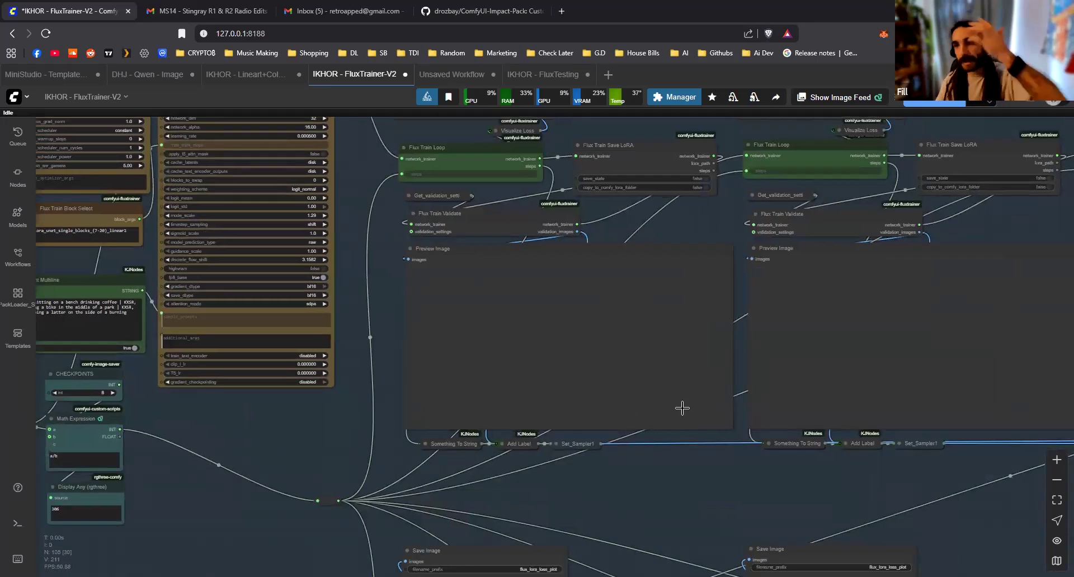
pyautogui.scroll(-3, 626, 235)
pyautogui.moveTo(580, 204); pyautogui.dragTo(540, 391)
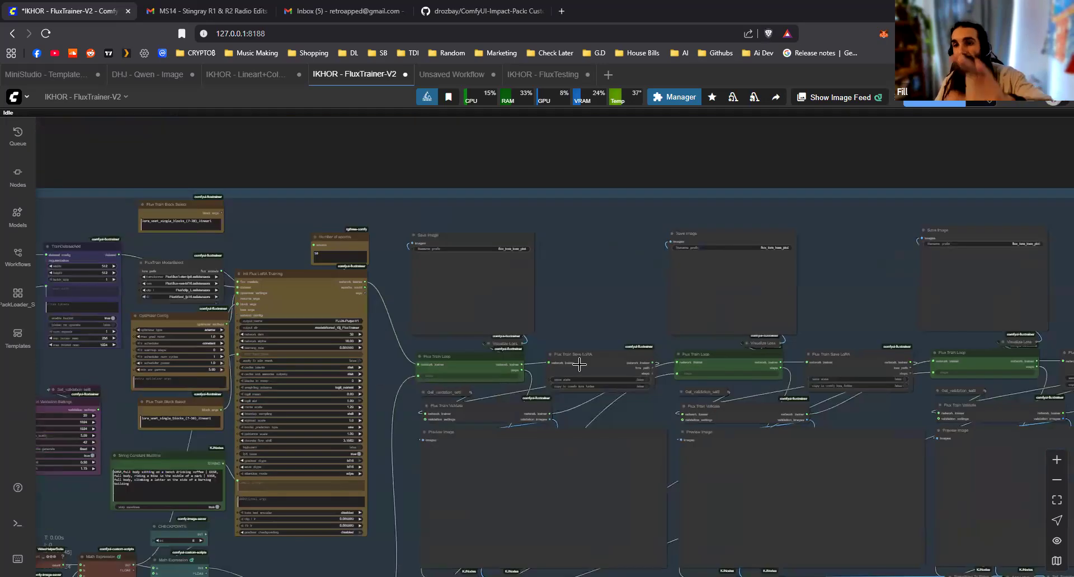
# Examine how network_trainer passes from Flux Train Loop through Flux Train Save LoRA and Flux Train Validate into the next loop
pyautogui.scroll(11, 580, 364)
pyautogui.scroll(-5, 643, 434)
pyautogui.moveTo(462, 408); pyautogui.dragTo(53, 283)
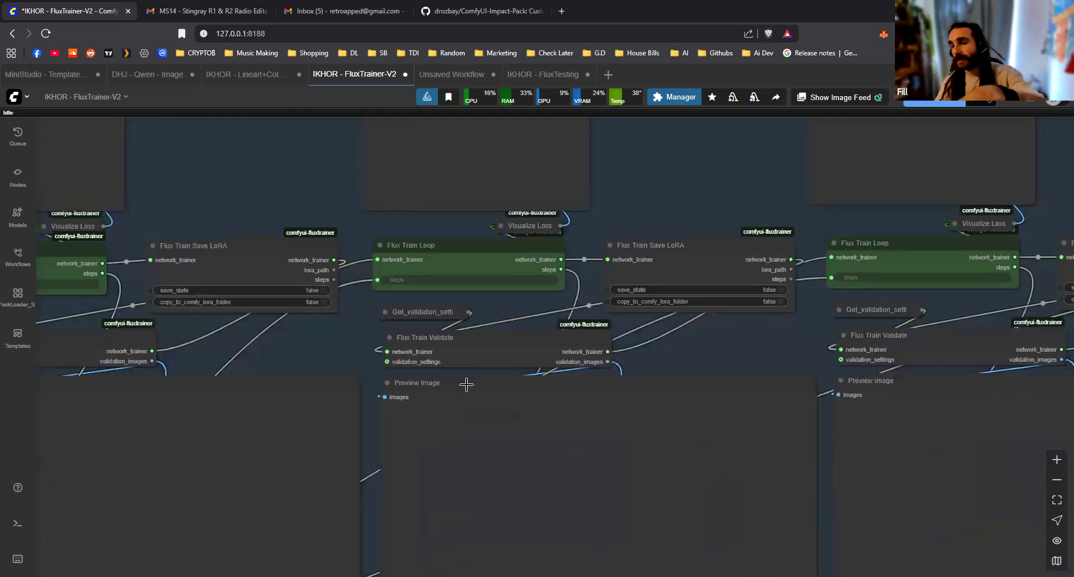
pyautogui.click(462, 254)
pyautogui.scroll(3, 371, 319)
pyautogui.click(372, 318)
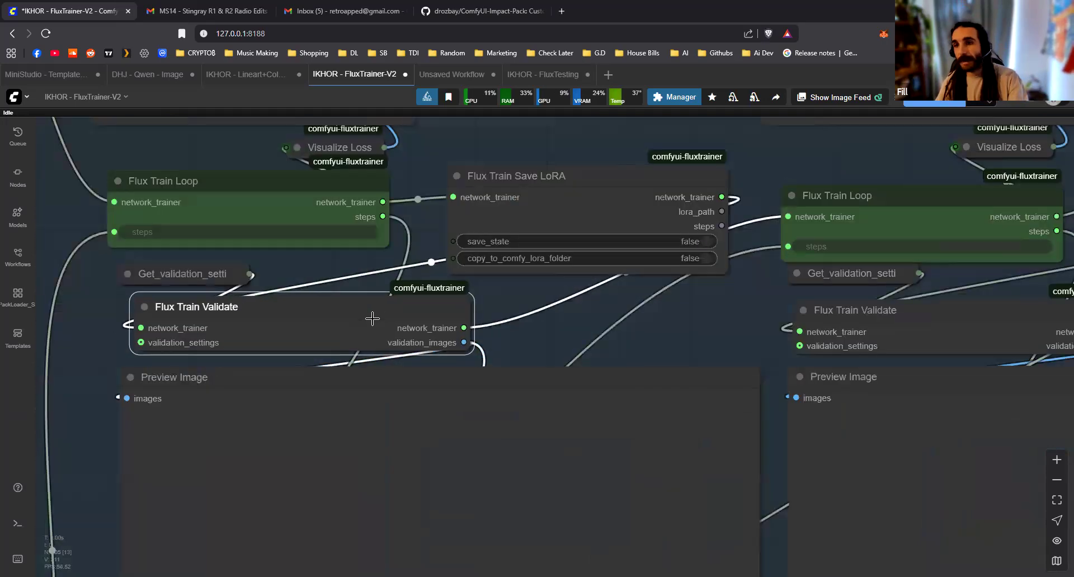
pyautogui.moveTo(373, 318); pyautogui.dragTo(367, 319)
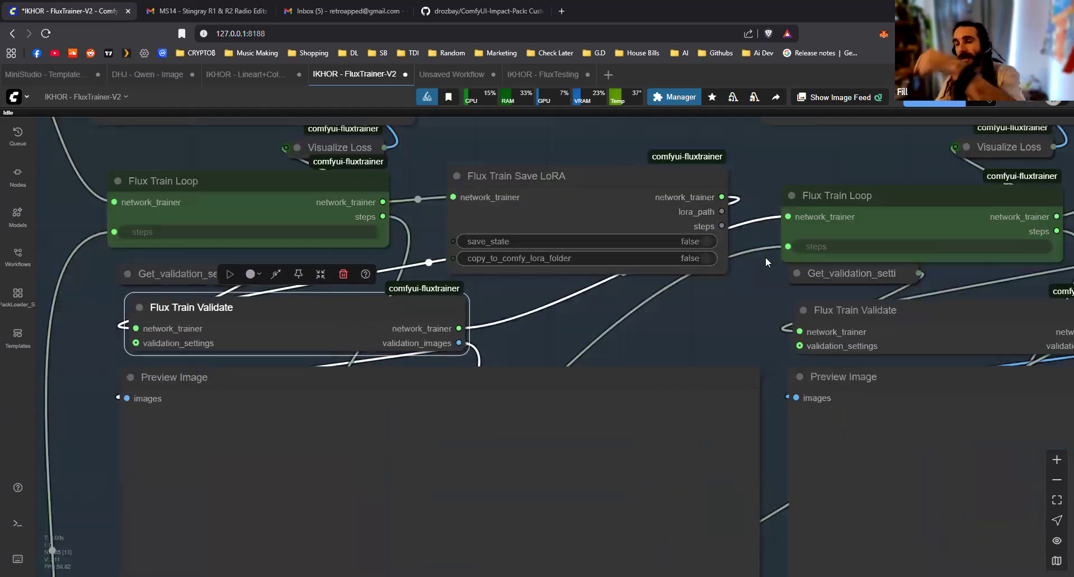
# Examine how the Image Concatenate Multi node gathers the validation images of all stages into the large Preview Image node
pyautogui.scroll(-15, 766, 262)
pyautogui.moveTo(810, 449); pyautogui.dragTo(371, 249)
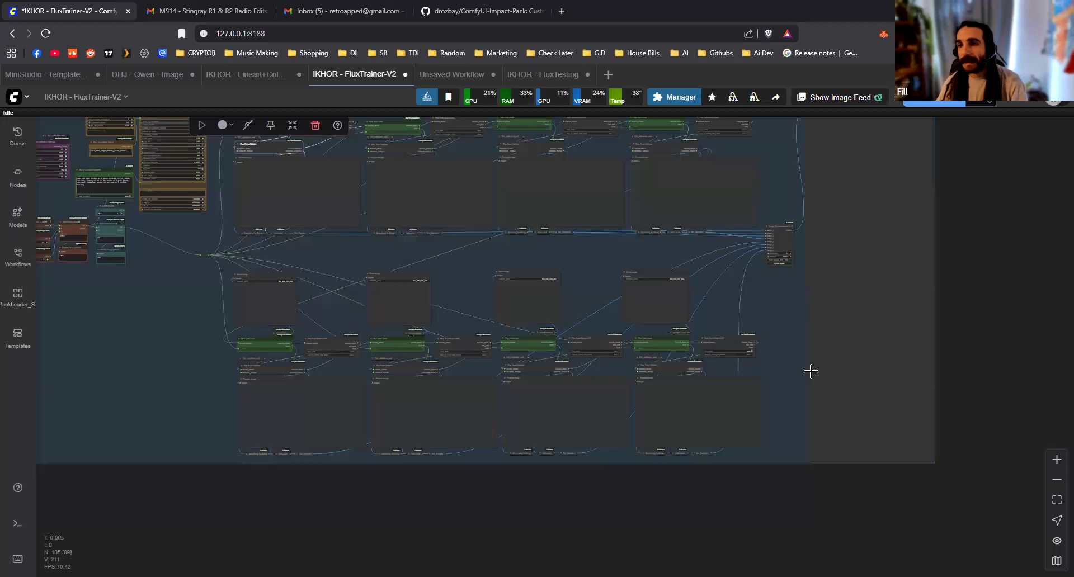
pyautogui.scroll(12, 804, 331)
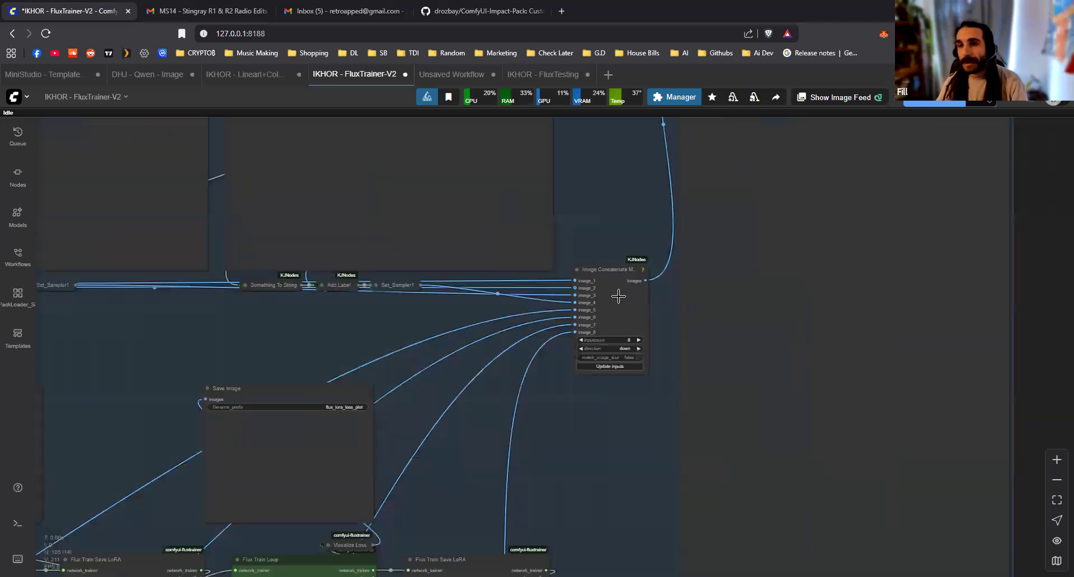
pyautogui.moveTo(619, 293); pyautogui.dragTo(619, 289)
pyautogui.scroll(-2, 625, 387)
pyautogui.moveTo(773, 123); pyautogui.dragTo(578, 162)
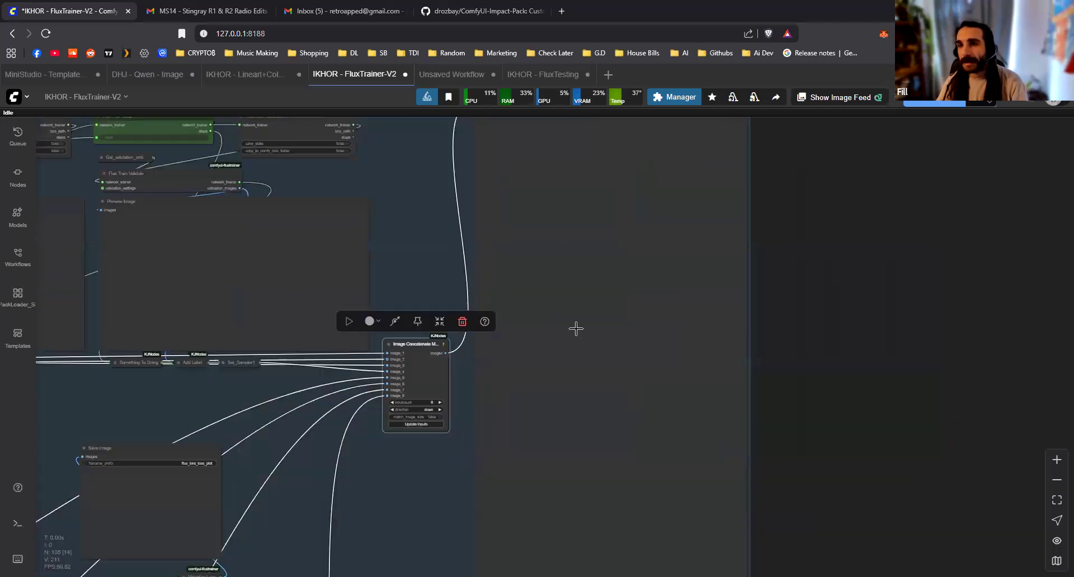
pyautogui.scroll(-3, 632, 307)
pyautogui.scroll(-4, 657, 323)
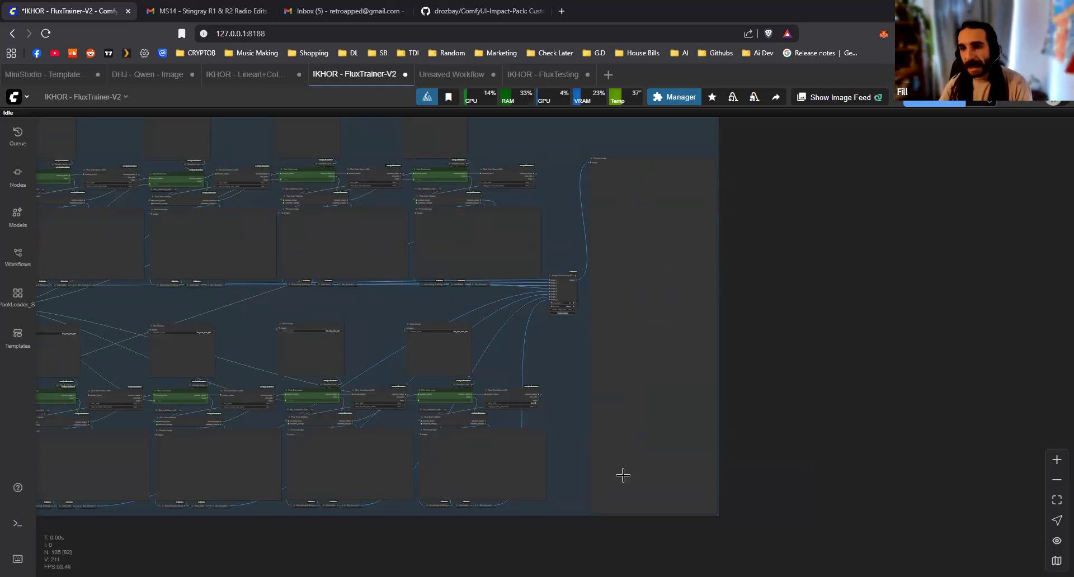
# Add an FL HF Character node in the empty canvas area above the training group
pyautogui.moveTo(521, 372); pyautogui.dragTo(573, 533)
pyautogui.moveTo(696, 465); pyautogui.dragTo(631, 407)
pyautogui.scroll(-3, 627, 448)
pyautogui.scroll(6, 597, 312)
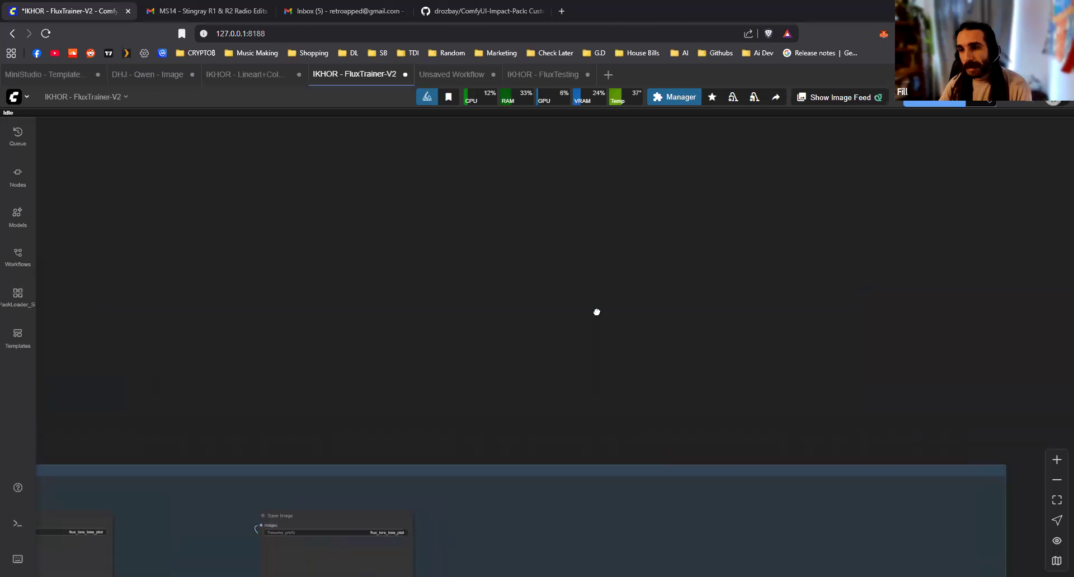
pyautogui.doubleClick(512, 285)
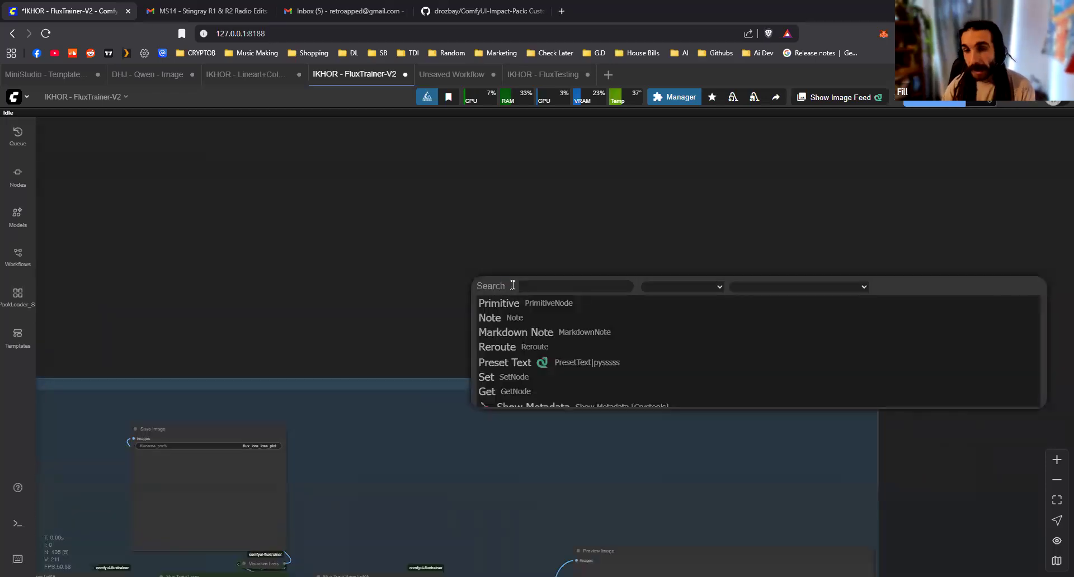
pyautogui.write('hf')
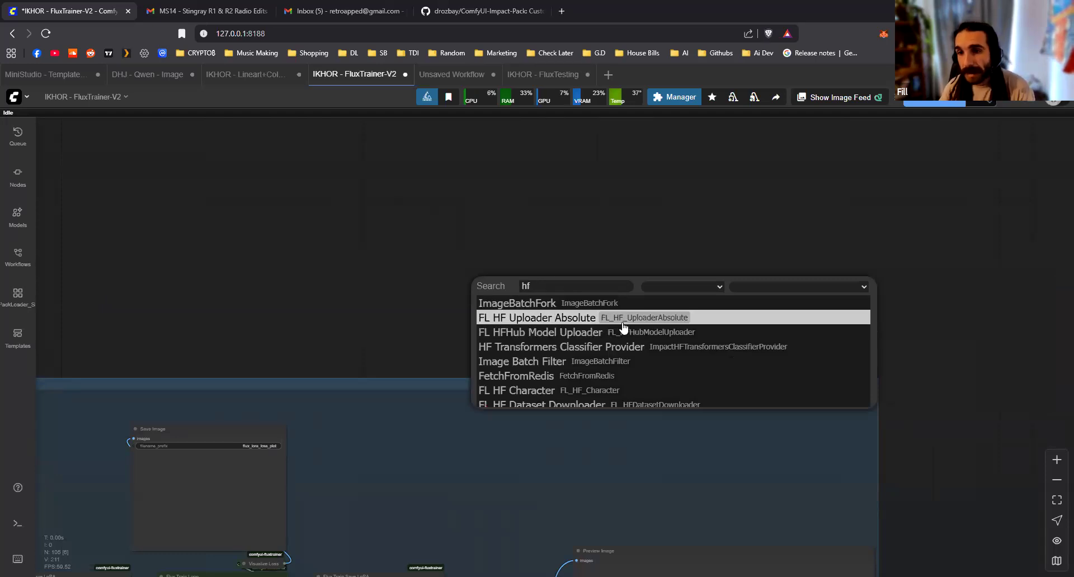
pyautogui.click(559, 391)
pyautogui.moveTo(569, 279); pyautogui.dragTo(621, 261)
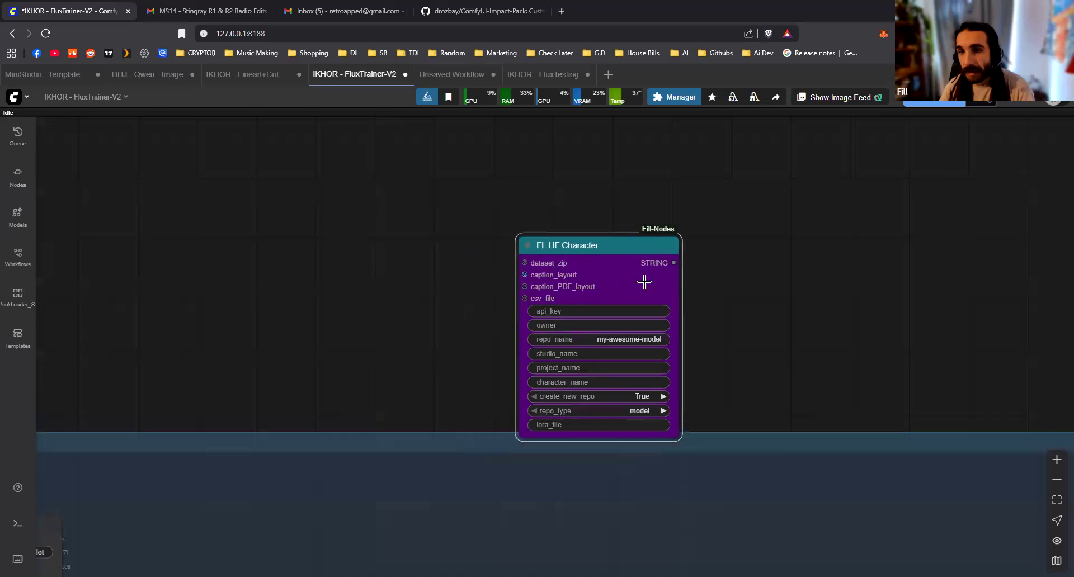
# Add an FL Zip Directory node feeding the dataset_zip input of the FL HF Character node
pyautogui.scroll(5, 588, 192)
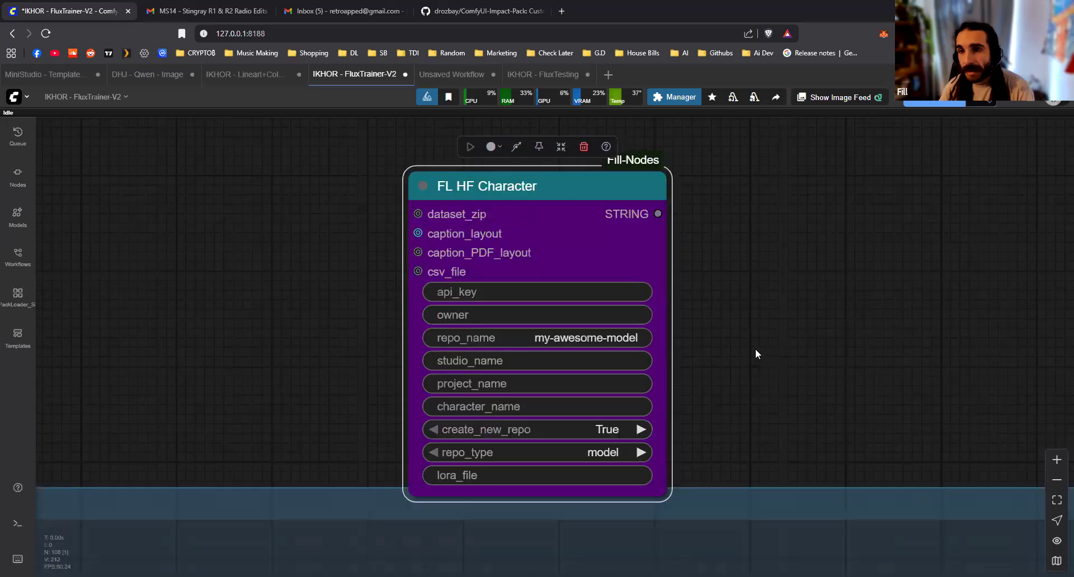
pyautogui.moveTo(548, 223)
pyautogui.mouseDown()
pyautogui.moveTo(587, 216)
pyautogui.moveTo(550, 213)
pyautogui.mouseUp()
pyautogui.scroll(1, 741, 299)
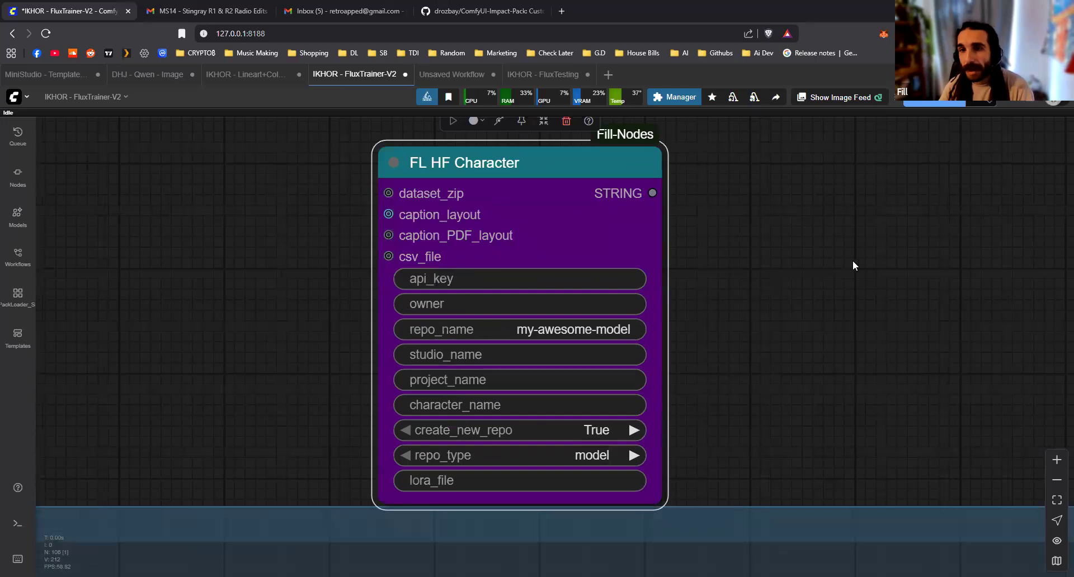
pyautogui.scroll(-2, 752, 270)
pyautogui.moveTo(527, 254); pyautogui.dragTo(632, 312)
pyautogui.moveTo(557, 265); pyautogui.dragTo(443, 274)
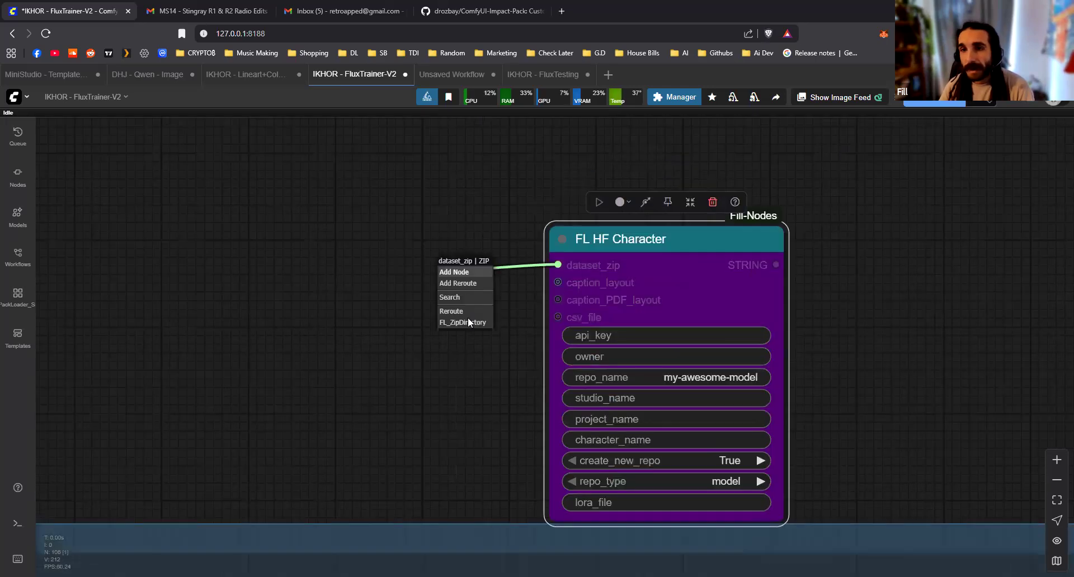
pyautogui.click(462, 322)
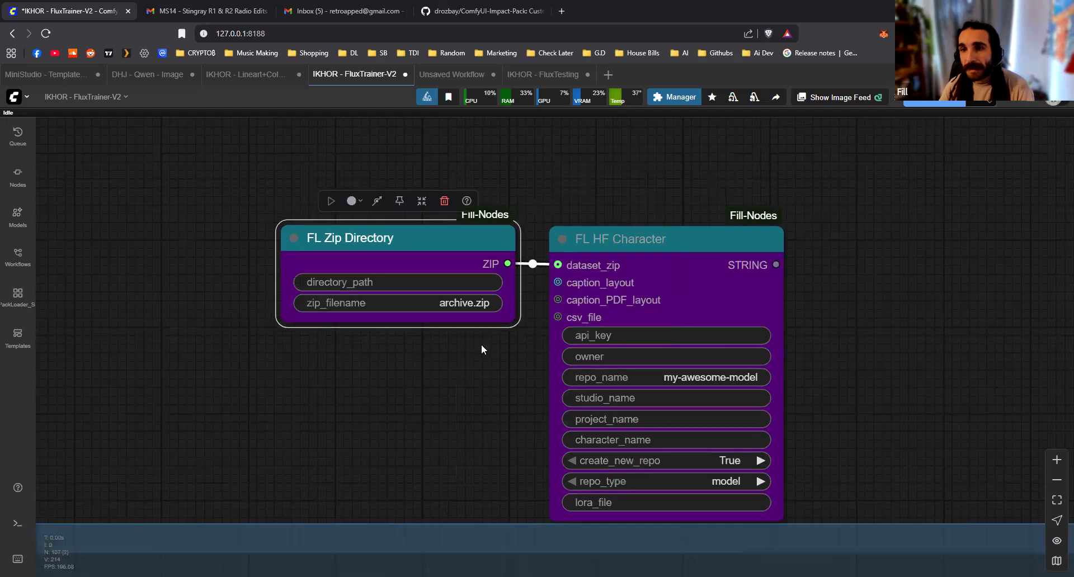
# Connect the DATA DIRECTORY node's STRING output to the directory_path input of FL Zip Directory, placing that node beside FL HF Character
pyautogui.moveTo(290, 283); pyautogui.dragTo(528, 351)
pyautogui.scroll(-8, 224, 419)
pyautogui.press('space')
pyautogui.press('space')
pyautogui.press('space')
pyautogui.scroll(-7, 731, 193)
pyautogui.moveTo(727, 190); pyautogui.dragTo(316, 312)
pyautogui.moveTo(806, 290); pyautogui.dragTo(420, 322)
pyautogui.scroll(7, 443, 320)
pyautogui.scroll(3, 443, 317)
pyautogui.scroll(5, 443, 316)
pyautogui.moveTo(450, 230); pyautogui.dragTo(402, 234)
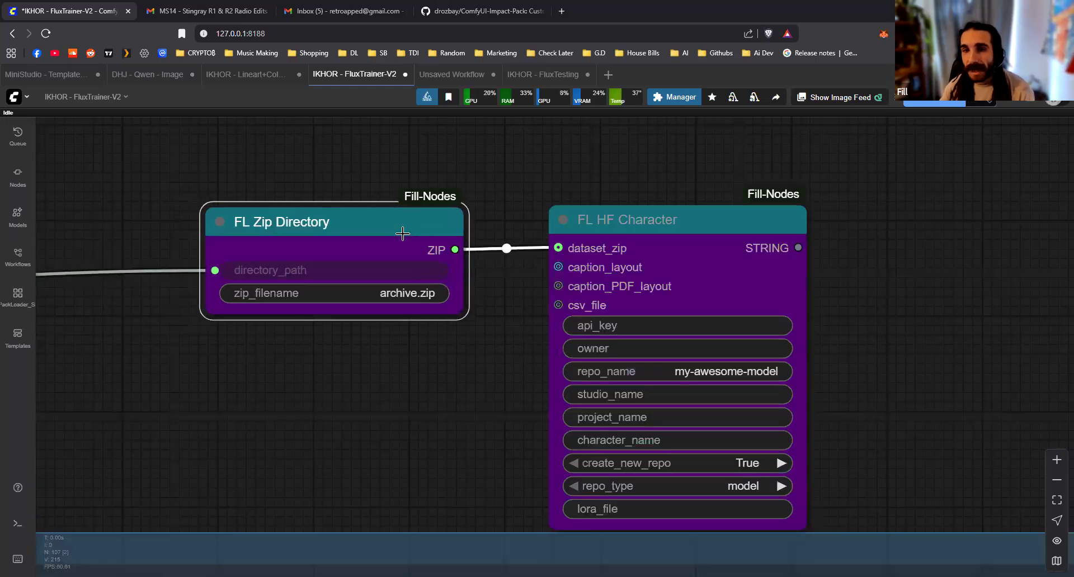
# Add an FL Image Caption Layout PDF node linked to the caption_PDF_layout input and place it below FL Zip Directory
pyautogui.click(661, 215)
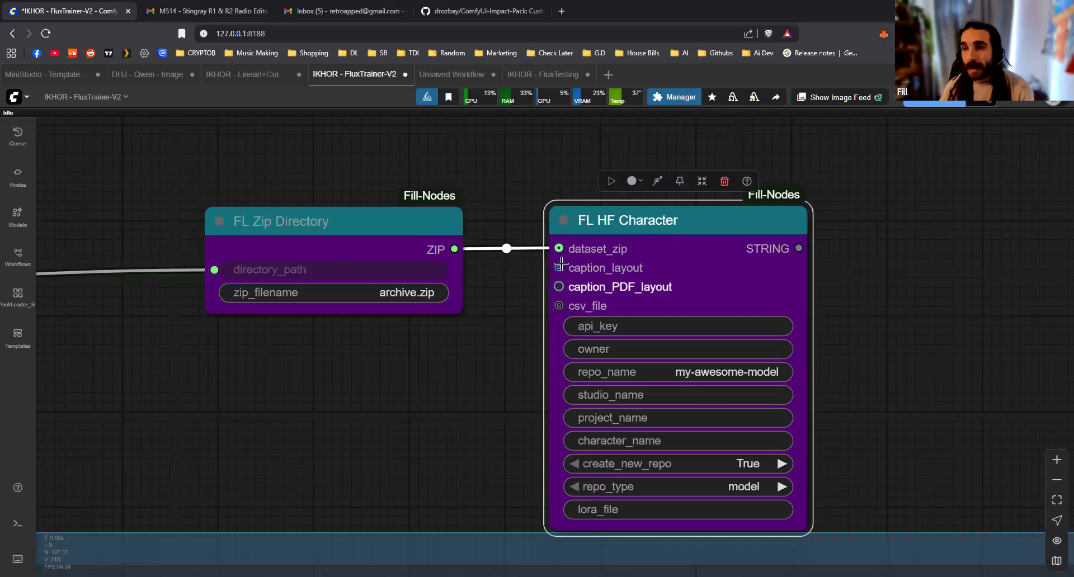
pyautogui.moveTo(568, 292); pyautogui.dragTo(479, 338)
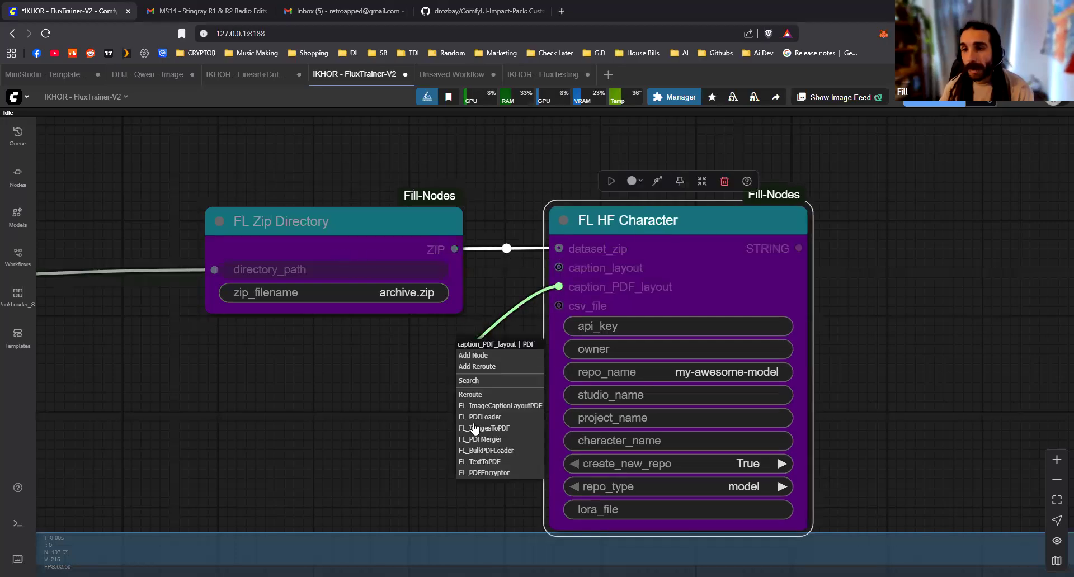
pyautogui.click(497, 406)
pyautogui.moveTo(580, 374); pyautogui.dragTo(401, 370)
pyautogui.scroll(-2, 402, 369)
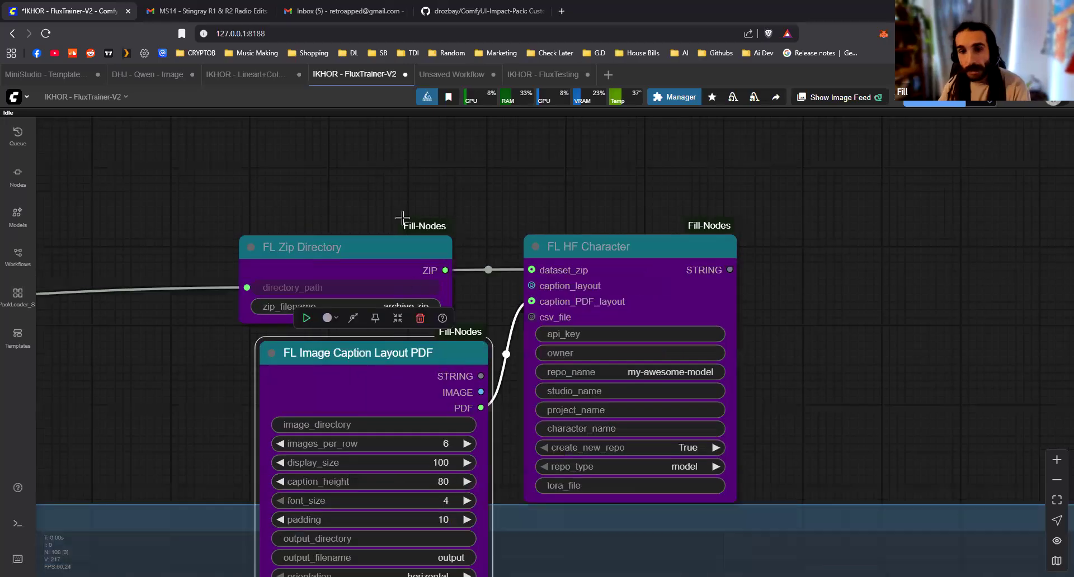
# Insert a reroute on the directory link ahead of FL Zip Directory and move FL Zip Directory higher
pyautogui.scroll(-3, 403, 218)
pyautogui.moveTo(495, 262); pyautogui.dragTo(598, 354)
pyautogui.moveTo(384, 349)
pyautogui.mouseDown()
pyautogui.moveTo(283, 335)
pyautogui.moveTo(393, 347)
pyautogui.mouseUp()
pyautogui.click(323, 171)
pyautogui.moveTo(437, 319); pyautogui.dragTo(439, 243)
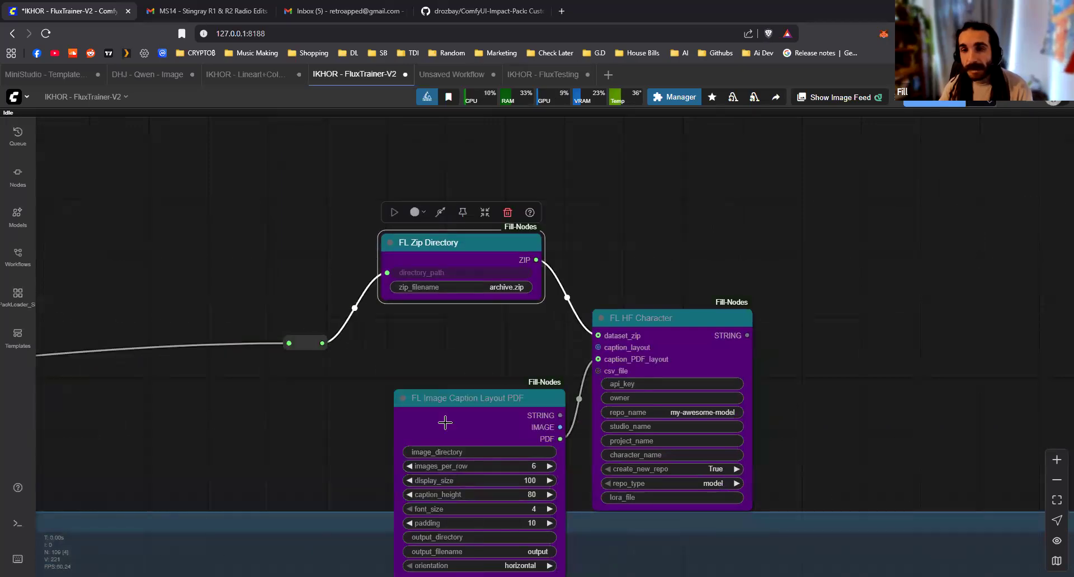
# Connect the reroute's output to the image_directory input of FL Image Caption Layout PDF and reposition that node
pyautogui.moveTo(445, 422); pyautogui.dragTo(431, 369)
pyautogui.moveTo(322, 343); pyautogui.dragTo(386, 398)
pyautogui.moveTo(480, 355); pyautogui.dragTo(470, 354)
pyautogui.moveTo(597, 357); pyautogui.dragTo(597, 359)
# Link the IMAGE output of FL Image Caption Layout PDF to caption_layout and shift FL HF Character farther from it
pyautogui.scroll(2, 581, 352)
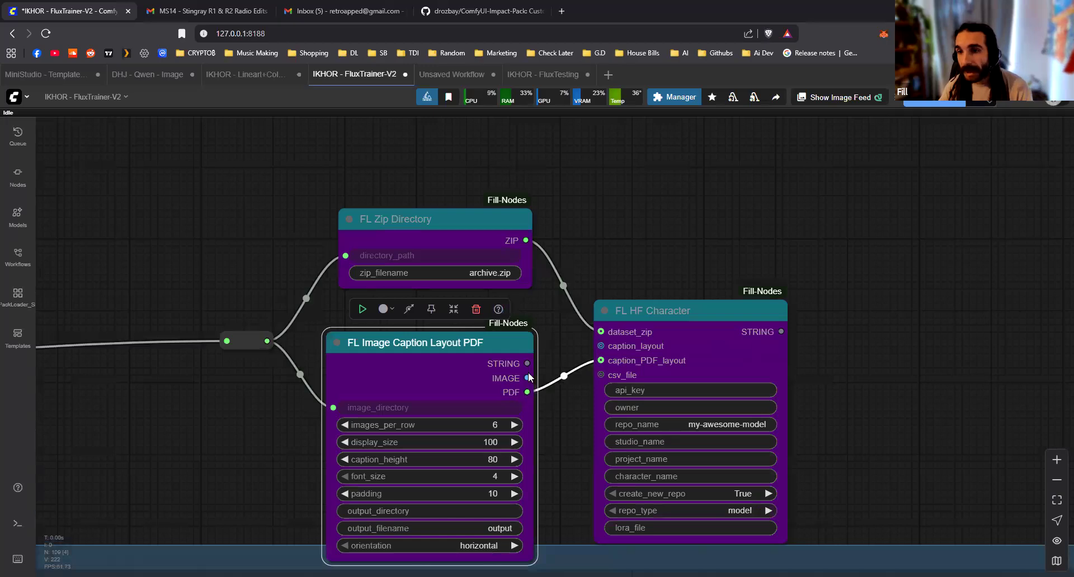
pyautogui.moveTo(599, 341); pyautogui.dragTo(673, 309)
pyautogui.moveTo(673, 310); pyautogui.dragTo(714, 313)
# Add an FL Caption To CSV node for the csv_file input, place it above FL Zip Directory and feed its image_directory from the reroute
pyautogui.moveTo(654, 379); pyautogui.dragTo(586, 211)
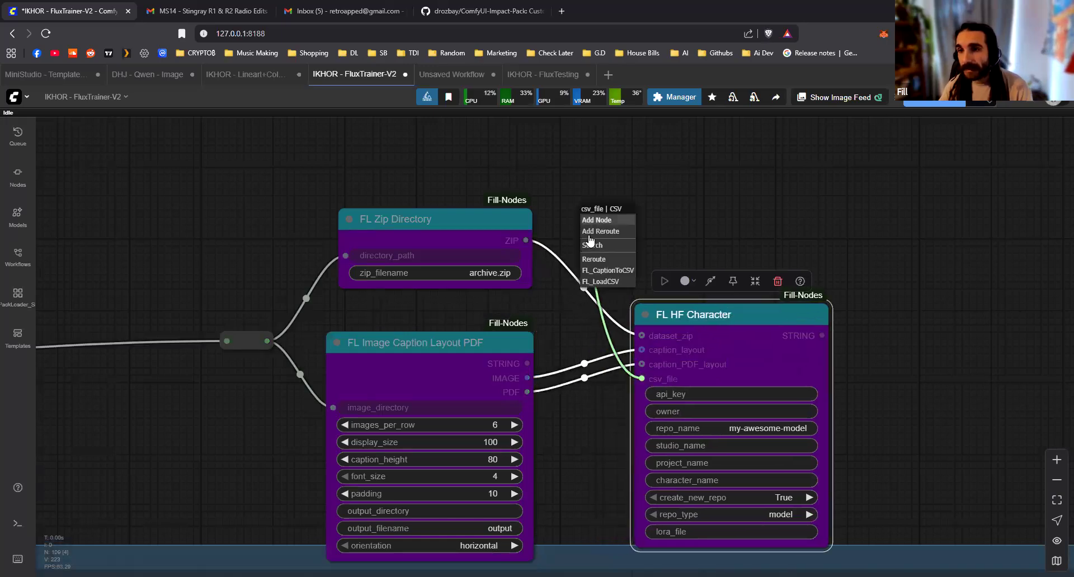
pyautogui.click(624, 276)
pyautogui.moveTo(671, 215); pyautogui.dragTo(407, 136)
pyautogui.moveTo(267, 340); pyautogui.dragTo(336, 171)
pyautogui.moveTo(674, 249); pyautogui.dragTo(603, 206)
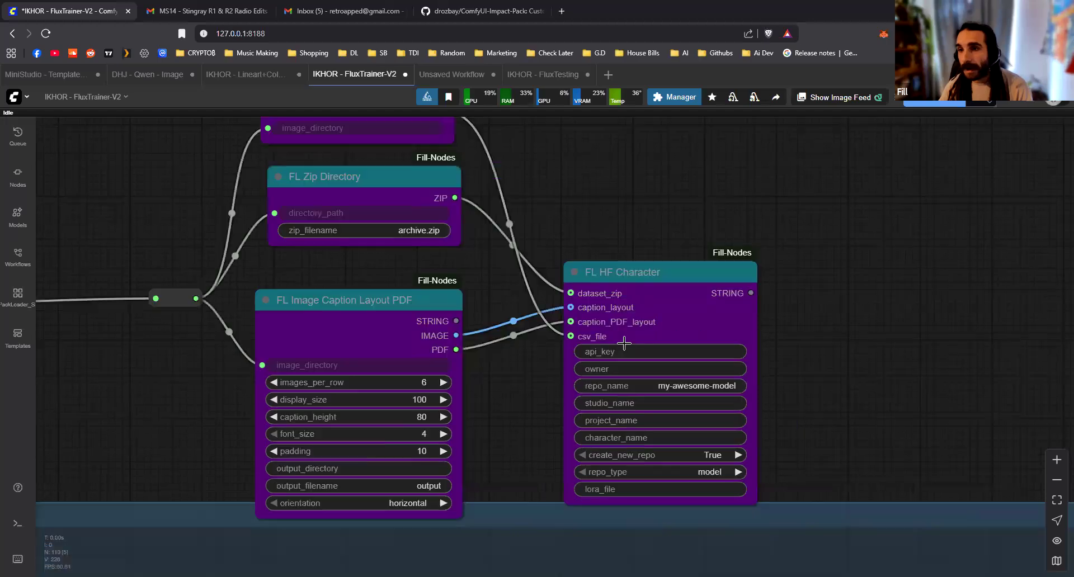
# Fill in the api_key field with placeholder text and set the owner to myrepo in FL HF Character
pyautogui.click(636, 351)
pyautogui.write('here')
pyautogui.press('Return')
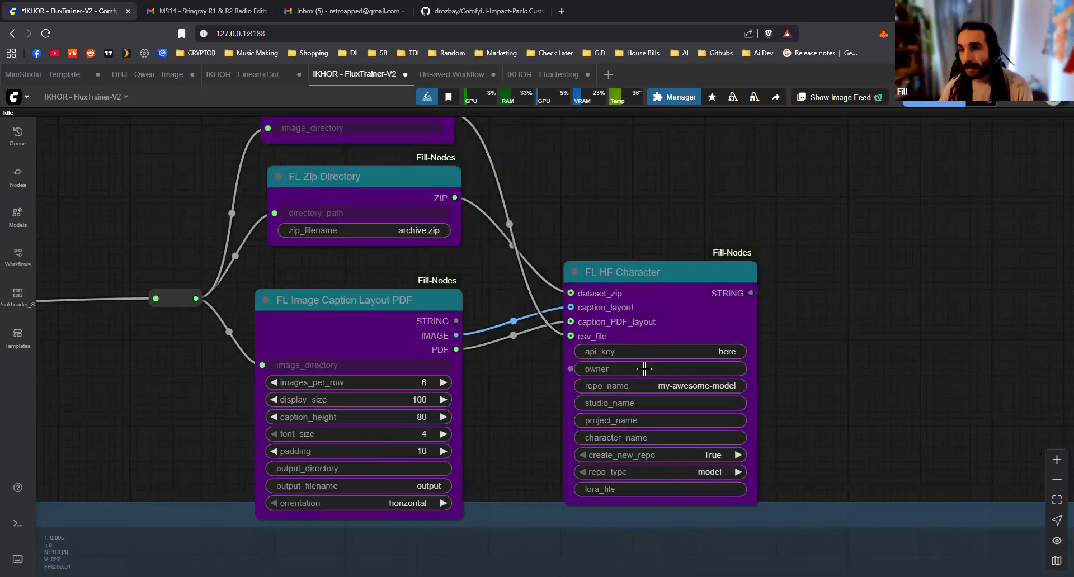
pyautogui.click(644, 369)
pyautogui.write('myrepo')
pyautogui.press('Return')
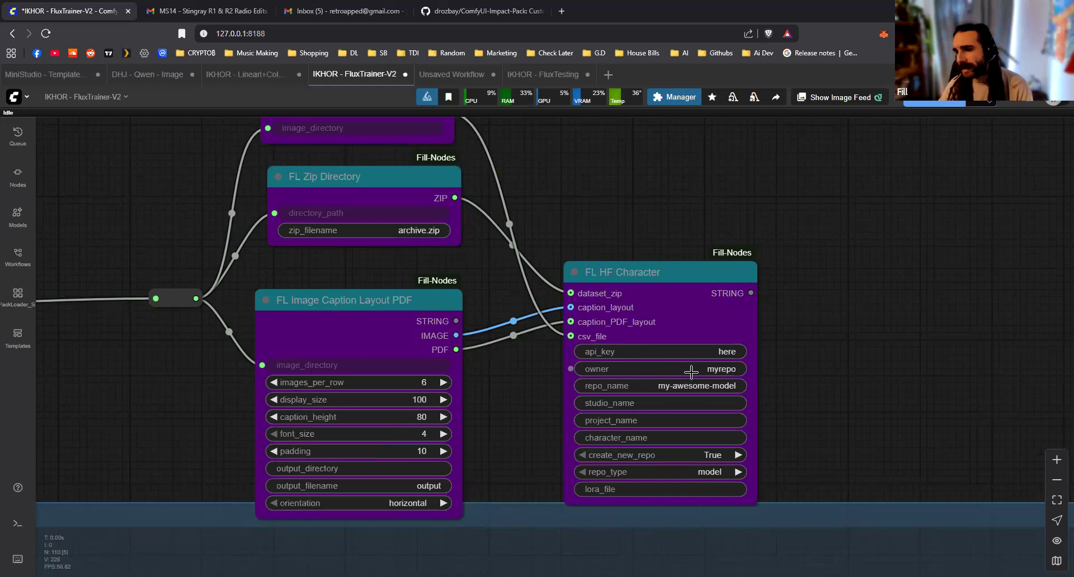
pyautogui.click(692, 372)
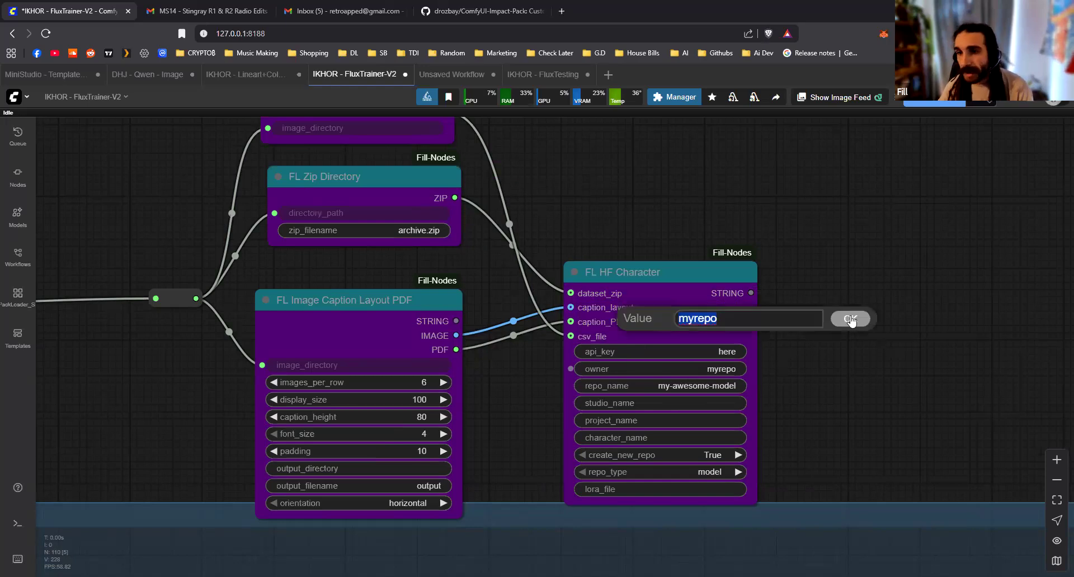
pyautogui.click(850, 318)
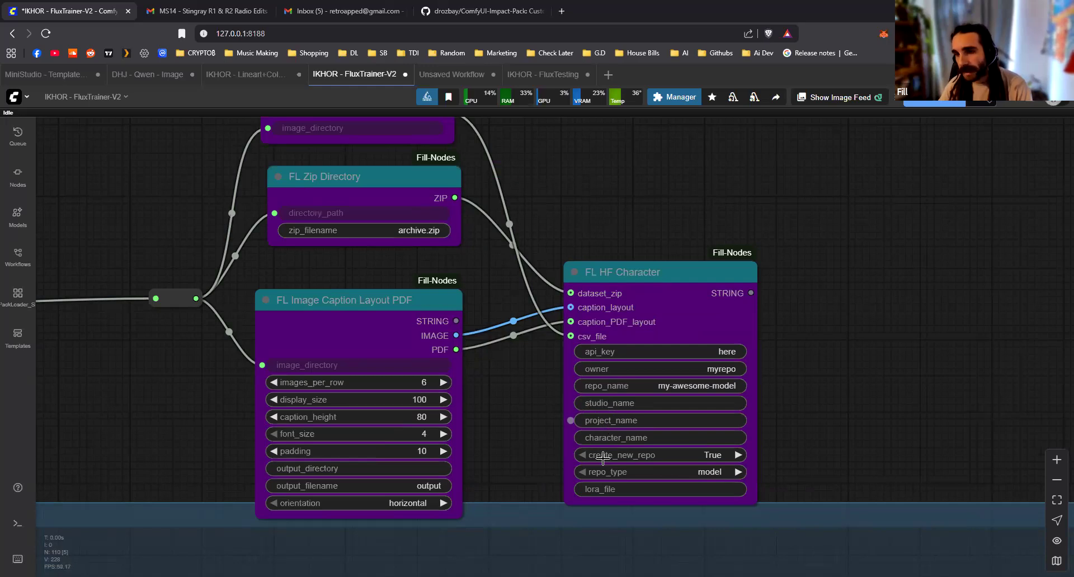
# Connect the lora_file input of FL HF Character to the output of the final Flux Train Save LoRA node
pyautogui.moveTo(819, 462); pyautogui.dragTo(726, 381)
pyautogui.moveTo(477, 409); pyautogui.dragTo(605, 303)
pyautogui.scroll(-6, 625, 498)
pyautogui.scroll(-9, 636, 297)
pyautogui.moveTo(666, 216); pyautogui.dragTo(567, 270)
pyautogui.scroll(12, 565, 203)
pyautogui.moveTo(561, 179); pyautogui.dragTo(584, 200)
pyautogui.moveTo(662, 253); pyautogui.dragTo(659, 252)
# Select all the uploader nodes with their reroute and move them together above the far end of the training group
pyautogui.scroll(-5, 659, 252)
pyautogui.moveTo(672, 393); pyautogui.dragTo(654, 485)
pyautogui.moveTo(305, 168); pyautogui.dragTo(665, 442)
pyautogui.moveTo(477, 319); pyautogui.dragTo(716, 272)
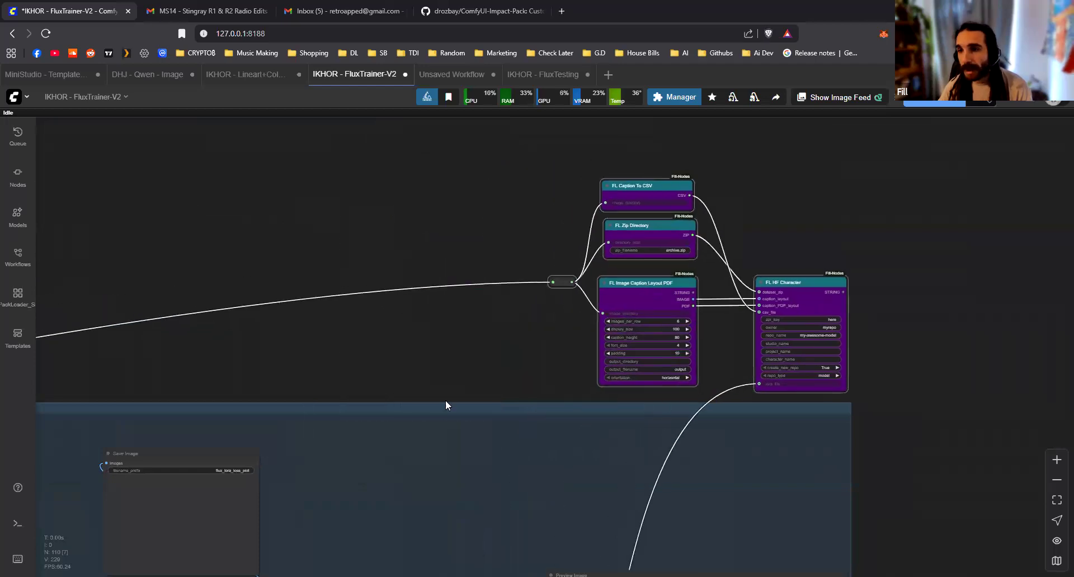
pyautogui.click(457, 413)
pyautogui.scroll(-10, 726, 243)
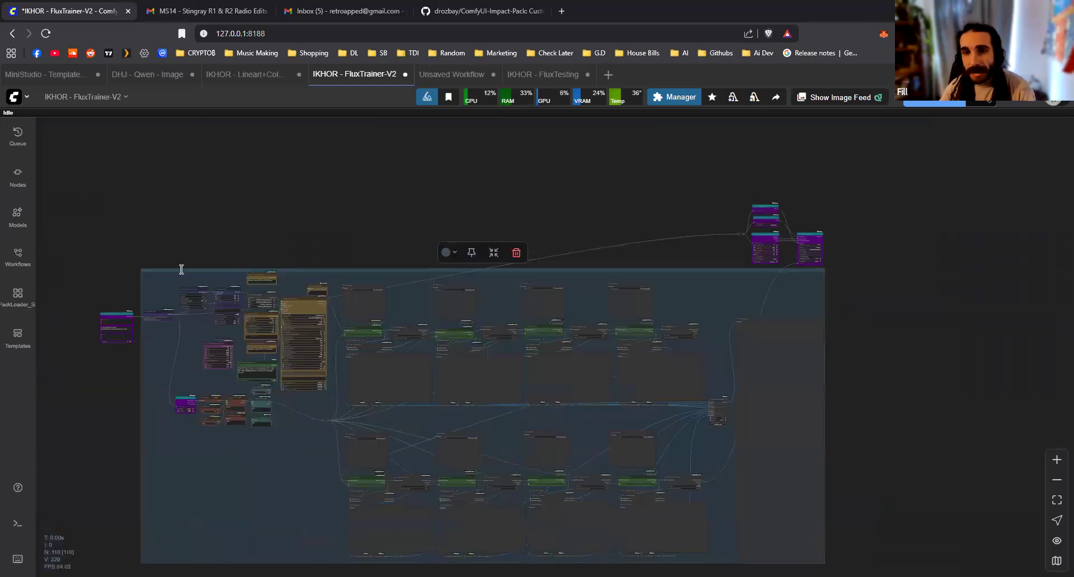
pyautogui.moveTo(117, 306); pyautogui.dragTo(171, 253)
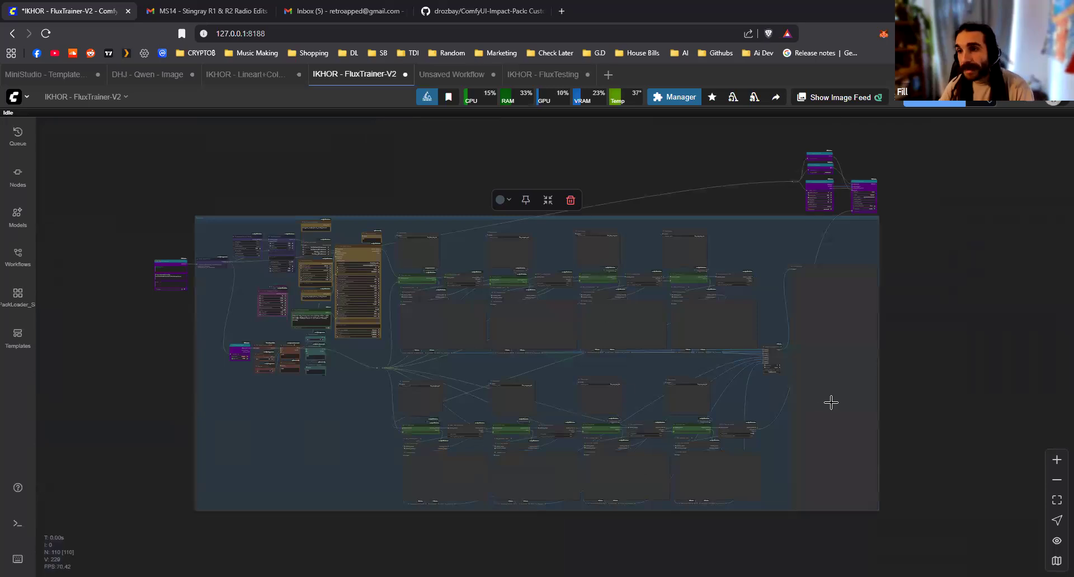
# Tidy the uploader inputs by lining up FL Zip Directory under FL Caption To CSV and moving FL Image Caption Layout PDF slightly lower
pyautogui.scroll(5, 805, 226)
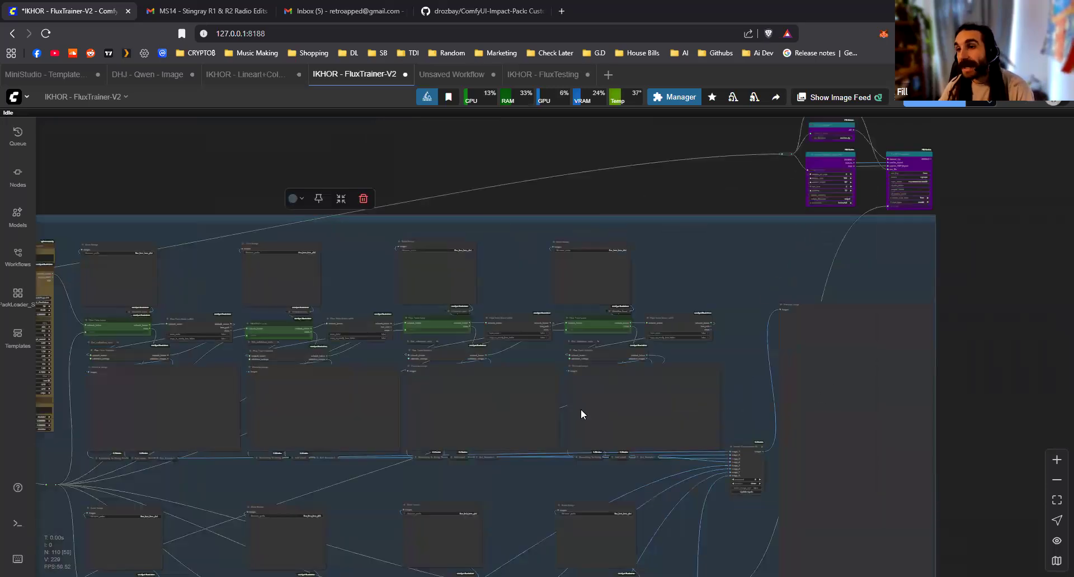
pyautogui.moveTo(873, 137); pyautogui.dragTo(675, 288)
pyautogui.scroll(11, 676, 290)
pyautogui.moveTo(662, 359); pyautogui.dragTo(621, 437)
pyautogui.scroll(3, 533, 190)
pyautogui.moveTo(530, 184); pyautogui.dragTo(534, 165)
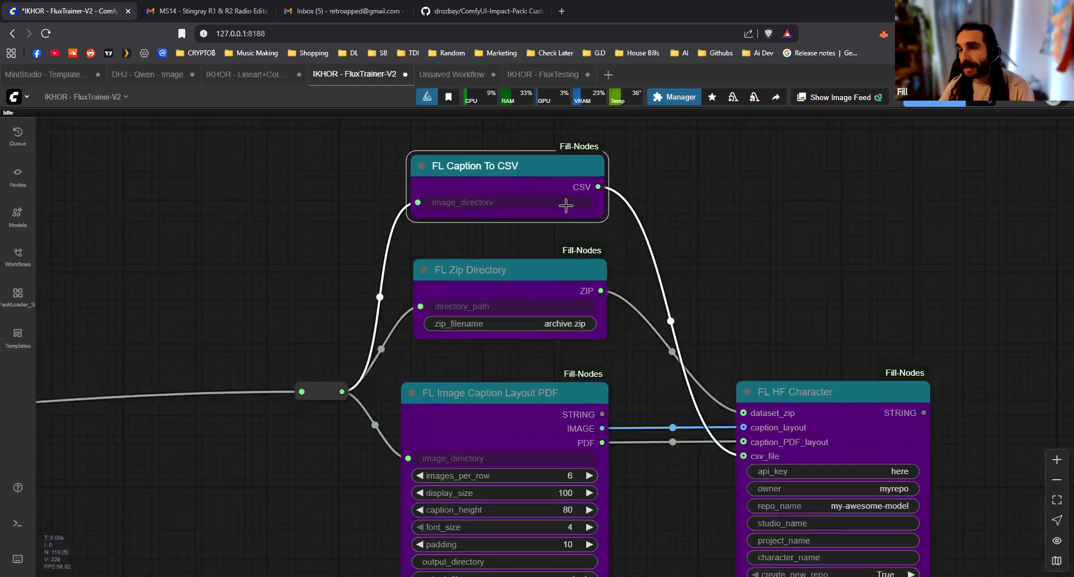
pyautogui.click(553, 132)
pyautogui.moveTo(578, 272); pyautogui.dragTo(583, 255)
pyautogui.click(634, 272)
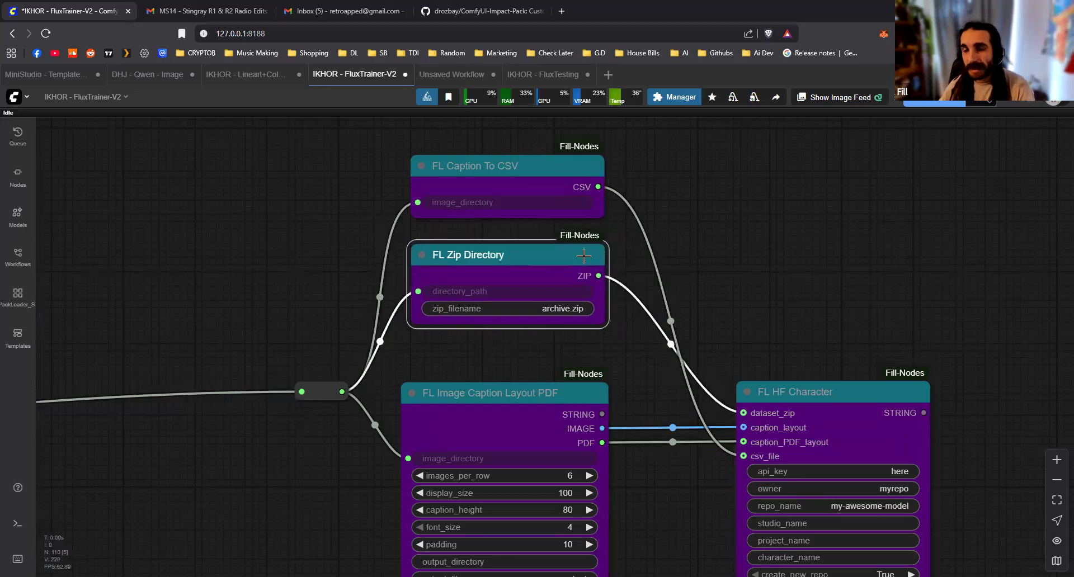
pyautogui.click(612, 264)
pyautogui.scroll(-3, 559, 224)
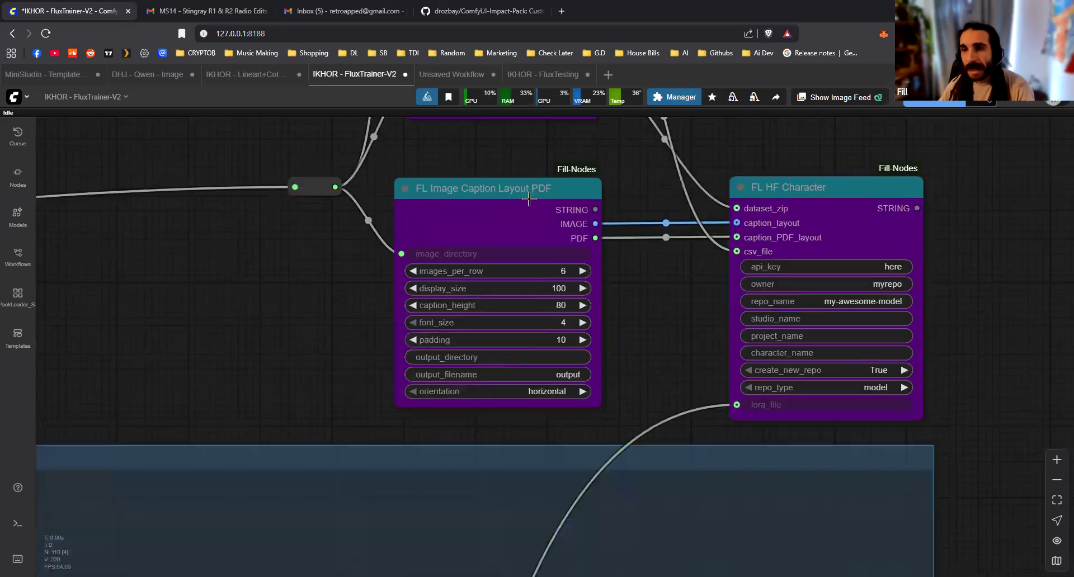
pyautogui.moveTo(521, 202); pyautogui.dragTo(519, 214)
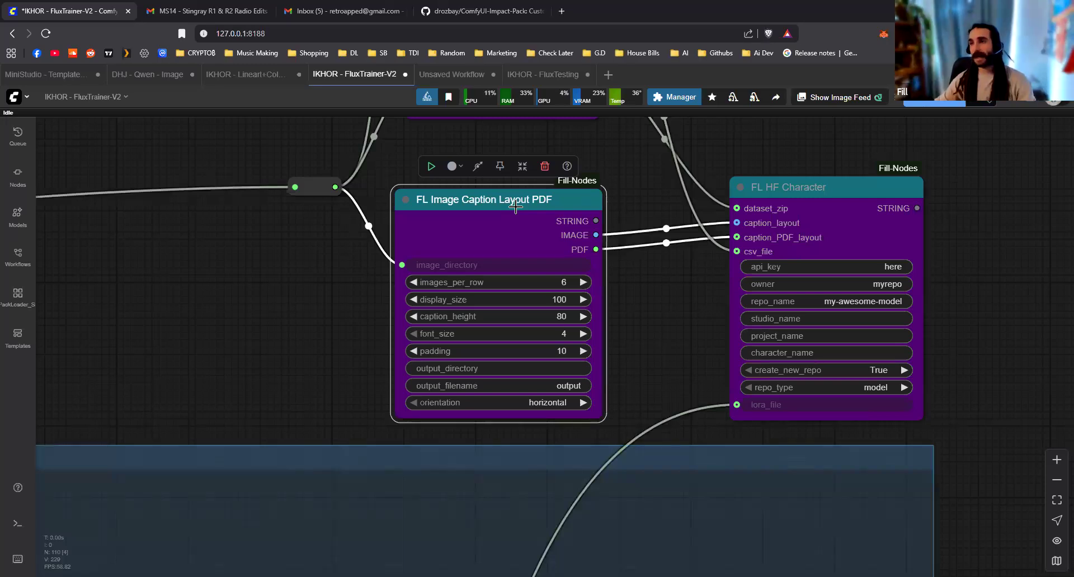
# Examine how the caption layout image, PDF, CSV, zip and LoRA file links enter the FL HF Character node
pyautogui.moveTo(653, 282); pyautogui.dragTo(649, 363)
pyautogui.scroll(3, 593, 330)
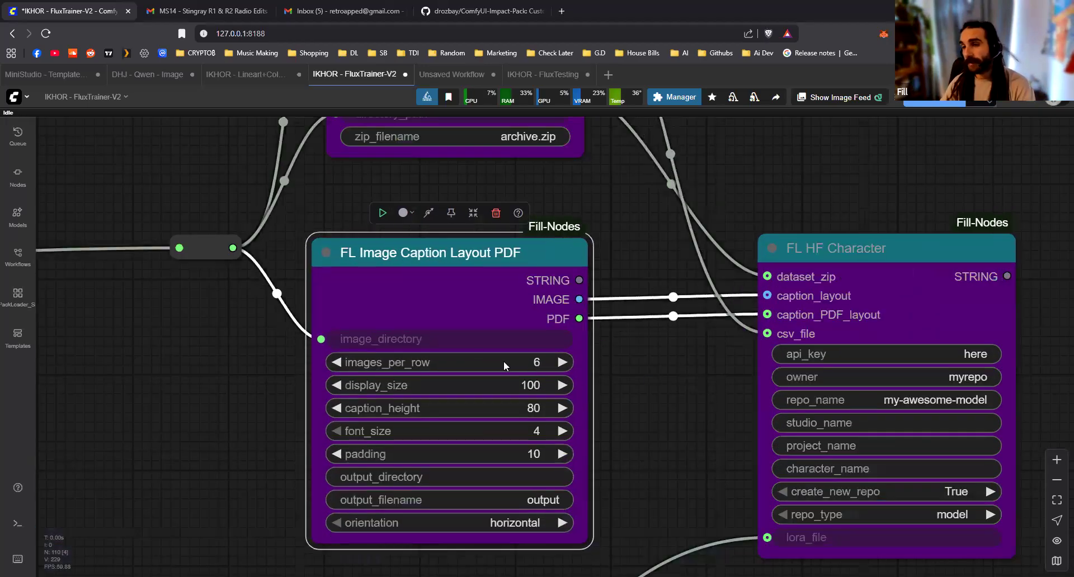
pyautogui.moveTo(705, 347); pyautogui.dragTo(510, 329)
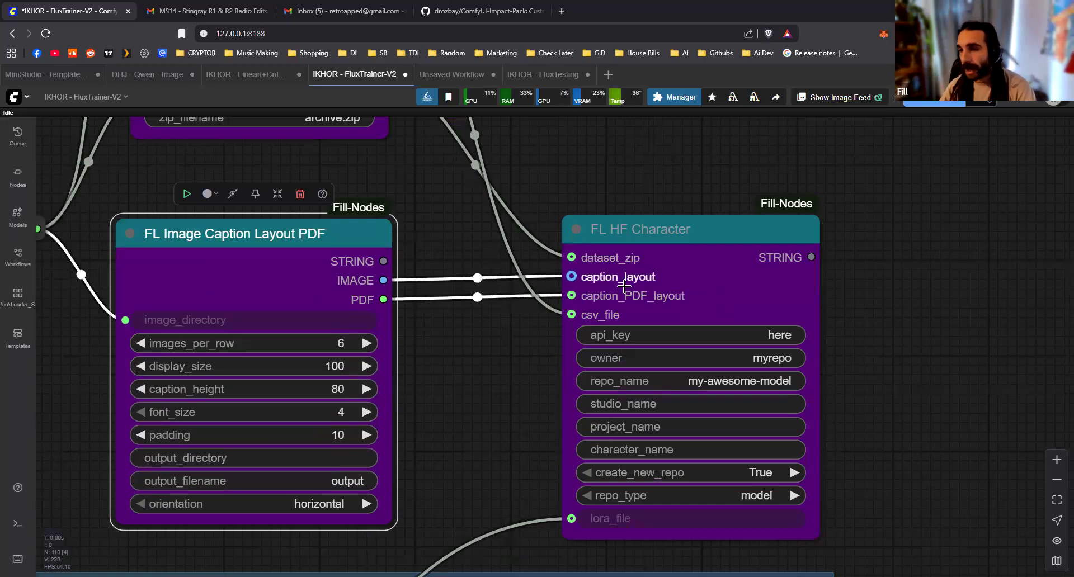
pyautogui.scroll(-2, 469, 440)
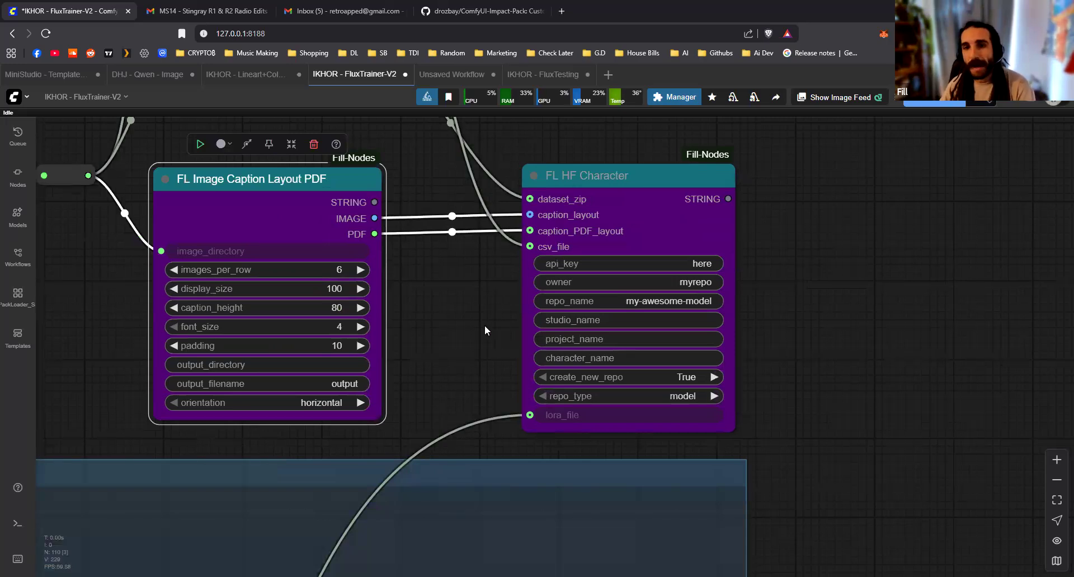
pyautogui.scroll(-6, 478, 334)
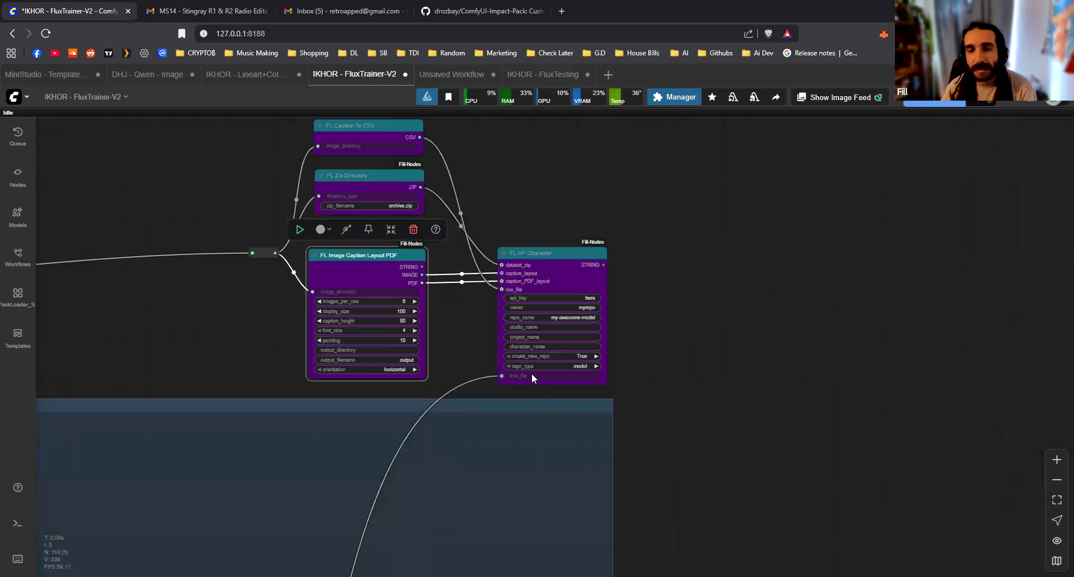
pyautogui.scroll(2, 434, 320)
pyautogui.click(357, 373)
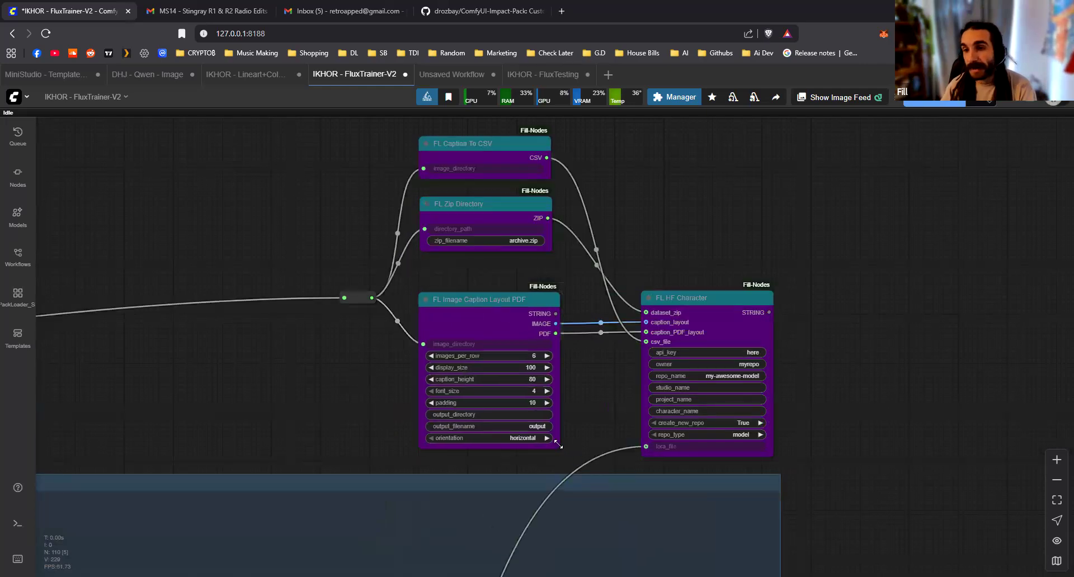
# Move the directory reroute slightly higher, in front of the three nodes it feeds
pyautogui.scroll(-5, 407, 414)
pyautogui.scroll(3, 405, 421)
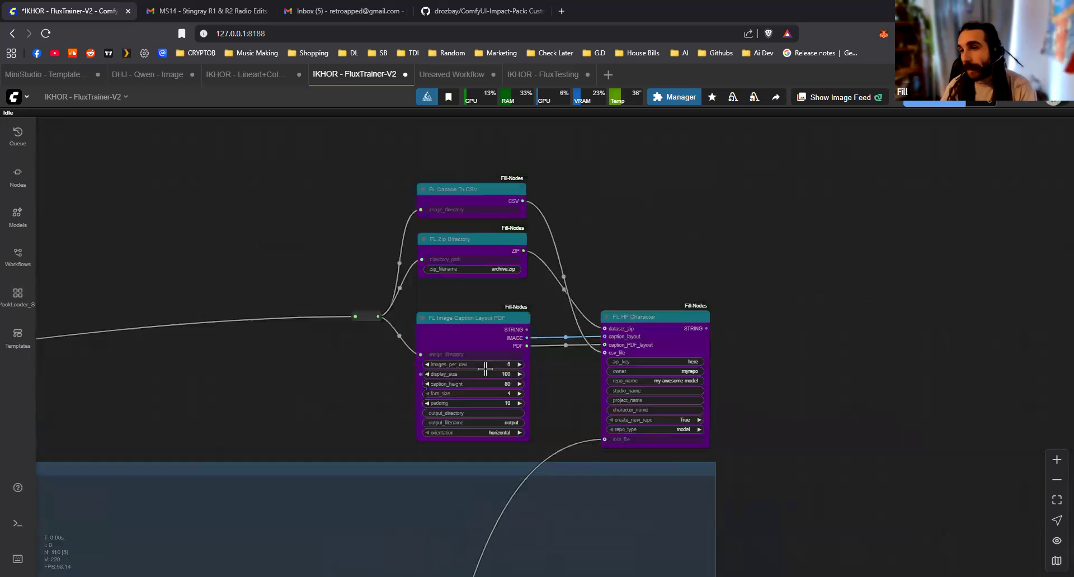
pyautogui.moveTo(363, 317); pyautogui.dragTo(354, 297)
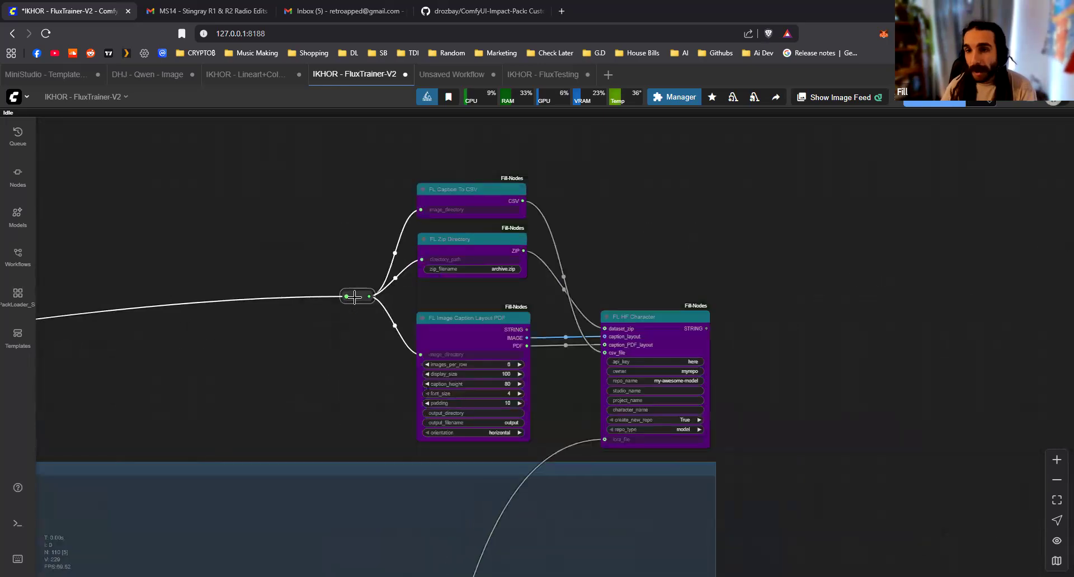
pyautogui.click(366, 388)
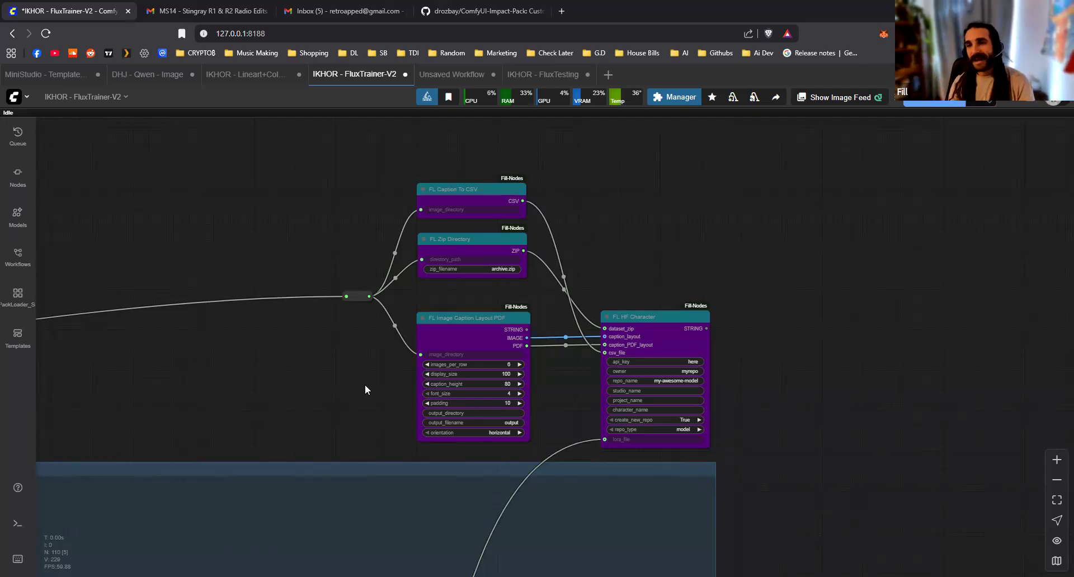
# Inspect the FL Prompt Selector node that supplies the dataset path to the DATA DIRECTORY node
pyautogui.scroll(-2, 339, 407)
pyautogui.scroll(-3, 628, 286)
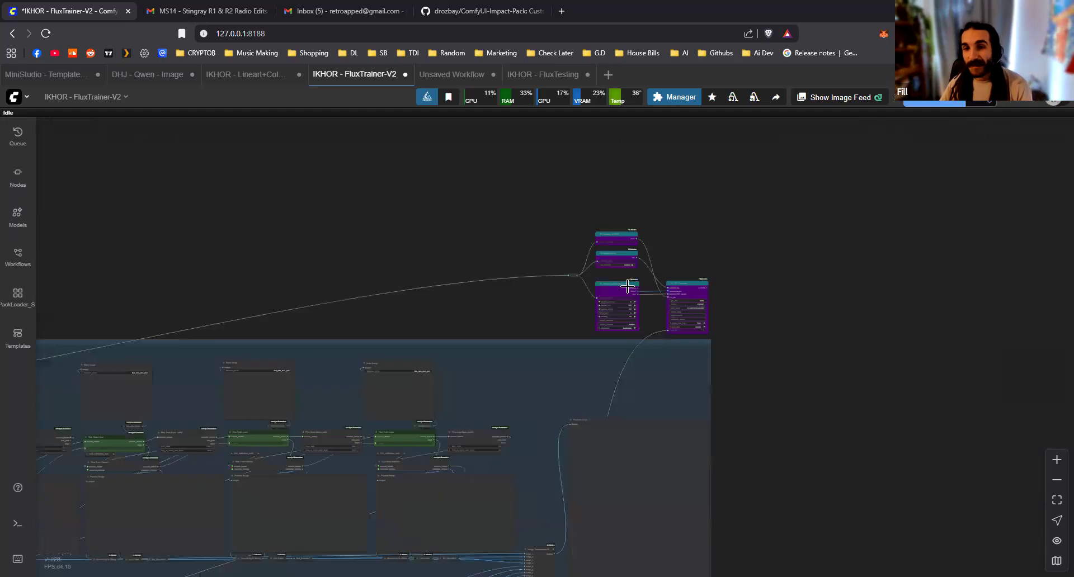
pyautogui.moveTo(313, 342); pyautogui.dragTo(654, 254)
pyautogui.moveTo(110, 340); pyautogui.dragTo(492, 271)
pyautogui.scroll(6, 333, 260)
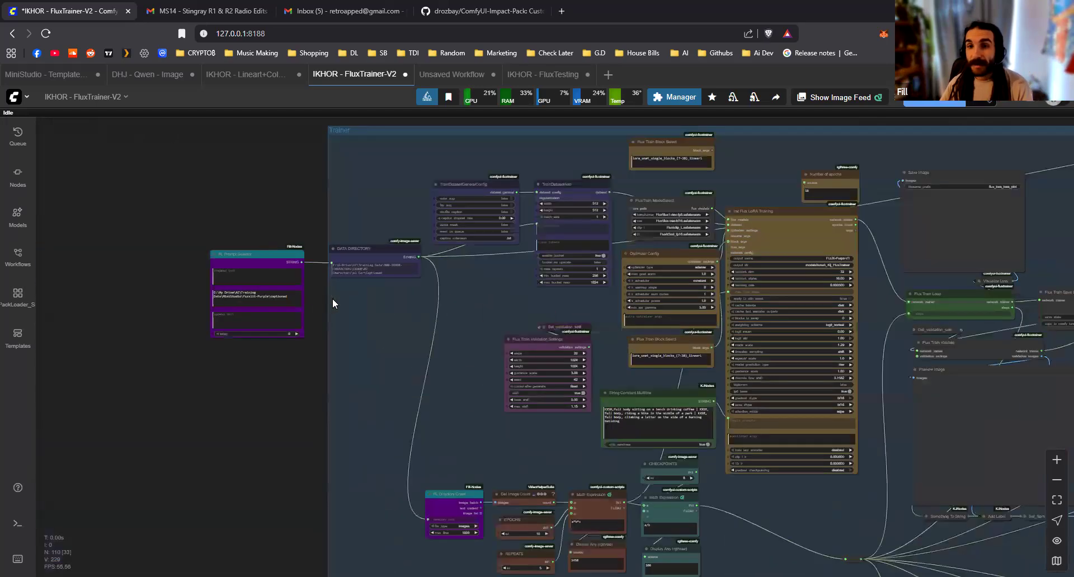
pyautogui.scroll(3, 333, 303)
pyautogui.scroll(3, 530, 340)
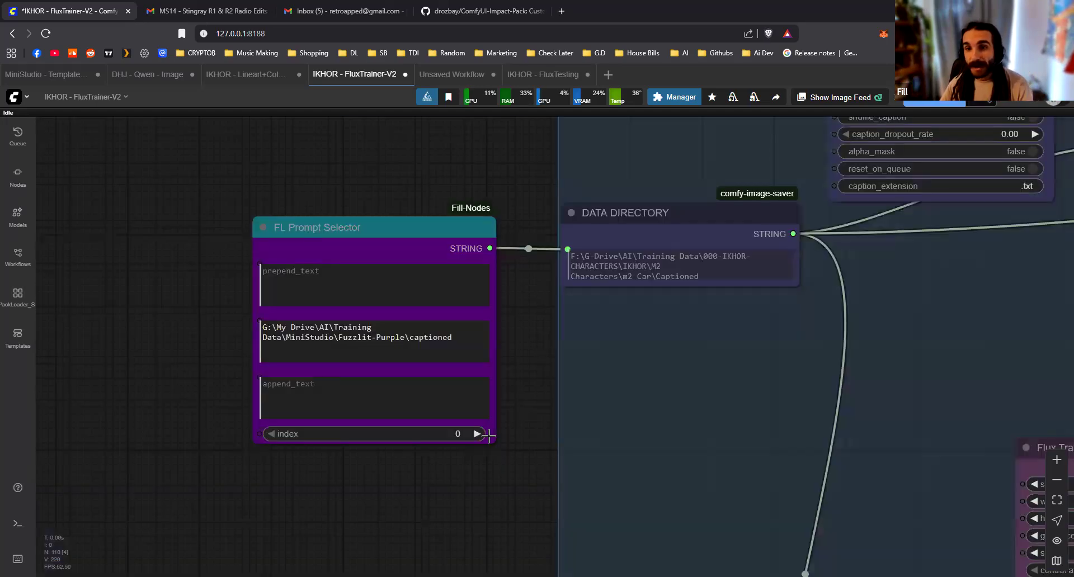
# Widen the FL Prompt Selector node so its dataset path fits on a single line
pyautogui.moveTo(488, 437)
pyautogui.mouseDown()
pyautogui.moveTo(397, 448)
pyautogui.moveTo(546, 436)
pyautogui.moveTo(506, 435)
pyautogui.moveTo(488, 457)
pyautogui.mouseUp()
pyautogui.scroll(3, 393, 450)
pyautogui.moveTo(281, 492); pyautogui.dragTo(458, 436)
pyautogui.scroll(4, 470, 437)
pyautogui.scroll(-5, 510, 436)
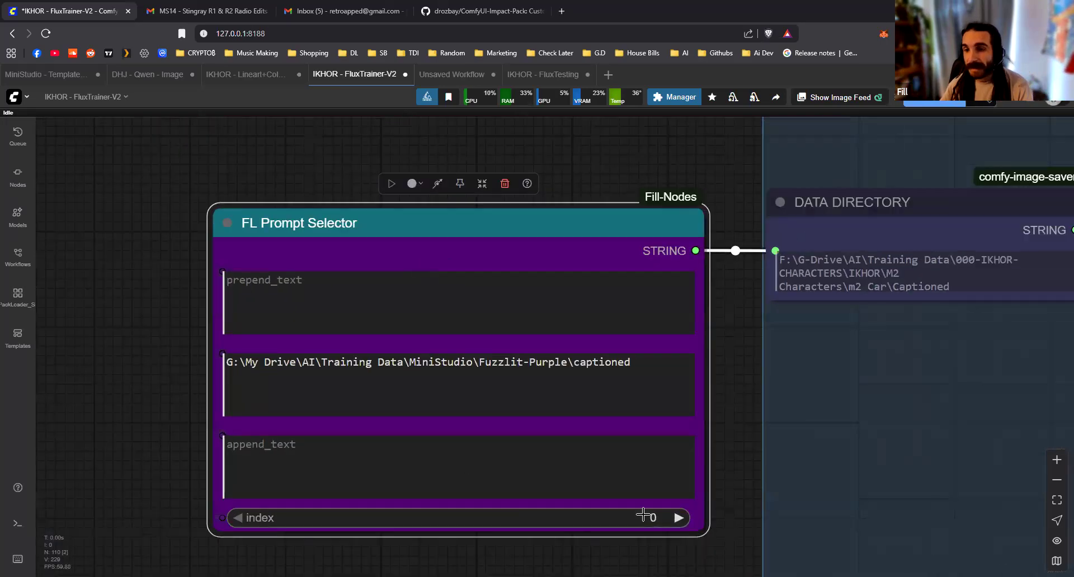
pyautogui.scroll(4, 643, 515)
pyautogui.scroll(-3, 640, 509)
pyautogui.moveTo(839, 371); pyautogui.dragTo(899, 334)
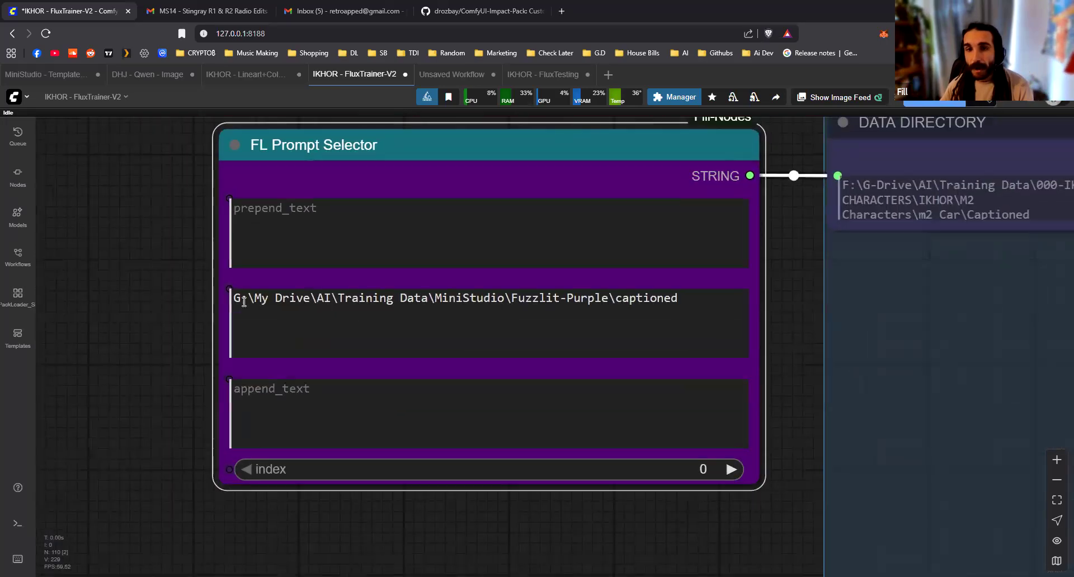
# Fill the FL Prompt Selector prompt list with five lines of the path G:\My Drive\AI\Training Data\MiniStudio\Fuzzlit-Purple\captioned by duplicating the existing line
pyautogui.moveTo(702, 304); pyautogui.dragTo(183, 307)
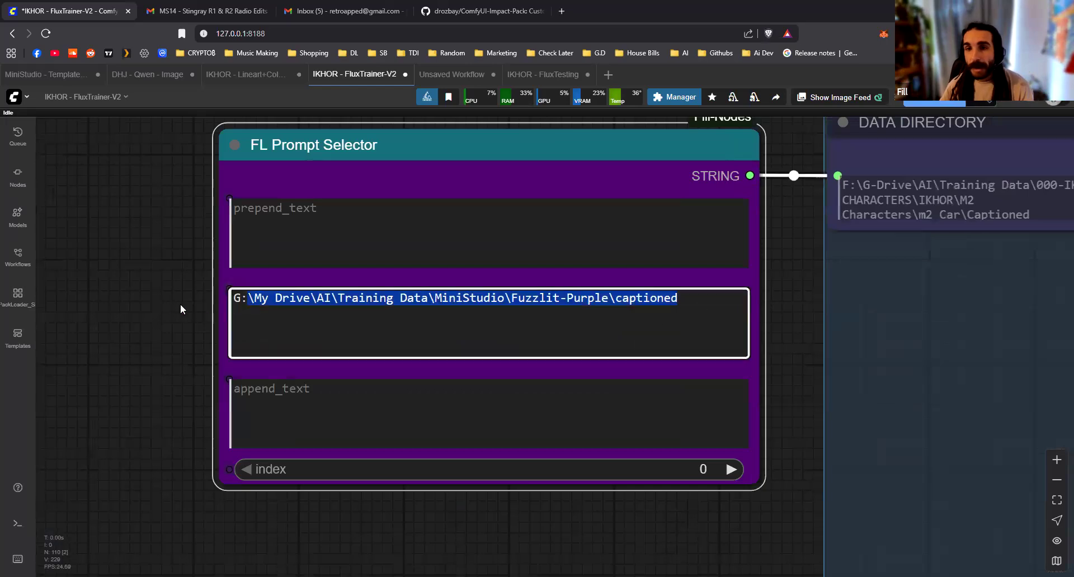
pyautogui.hotkey('ctrl', 'c')
pyautogui.click(726, 297)
pyautogui.press('Return')
pyautogui.hotkey('ctrl', 'v')
pyautogui.press('Return')
pyautogui.hotkey('ctrl', 'v')
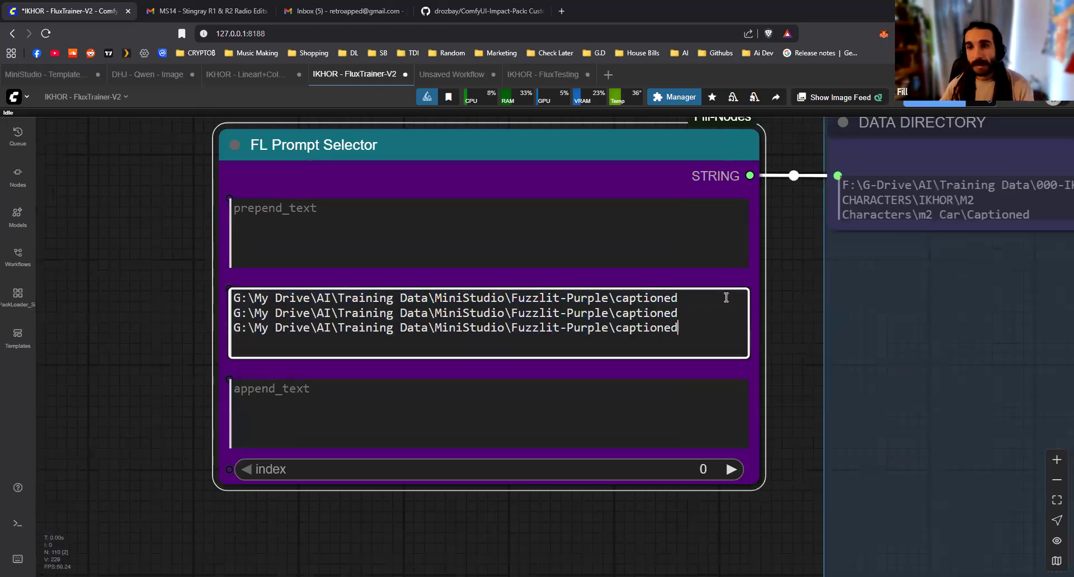
pyautogui.press('Return')
pyautogui.hotkey('ctrl', 'v')
pyautogui.press('Return')
pyautogui.hotkey('ctrl', 'v')
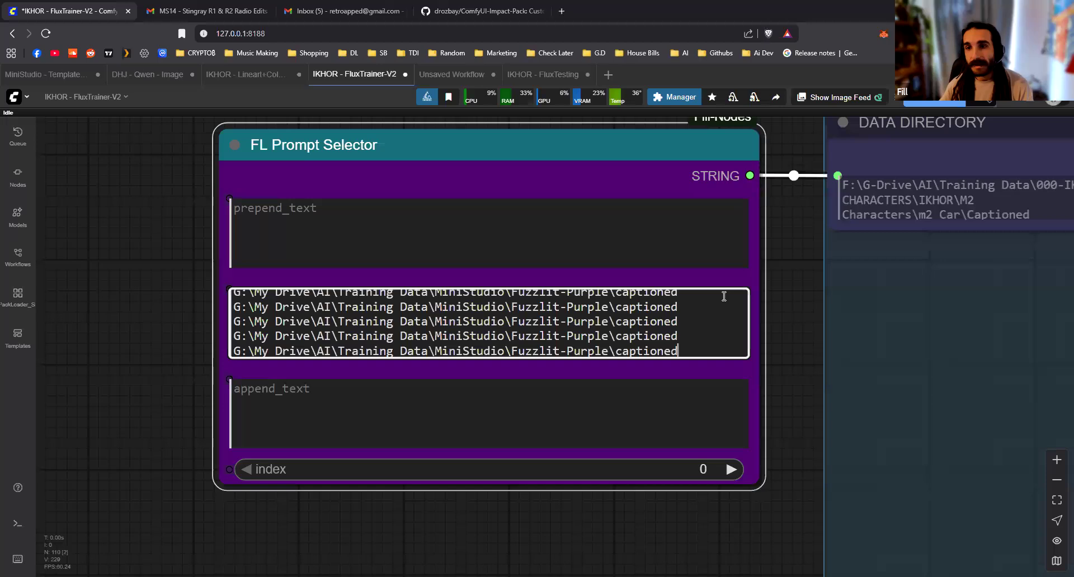
# Make the FL Prompt Selector node taller so all five dataset path lines fit in the list
pyautogui.scroll(-2, 712, 384)
pyautogui.moveTo(667, 394); pyautogui.dragTo(665, 478)
pyautogui.moveTo(308, 501); pyautogui.dragTo(478, 485)
# Add a Seed Everywhere node feeding the FL Prompt Selector's index, with control after generate on increment and seed 5
pyautogui.moveTo(406, 450); pyautogui.dragTo(357, 444)
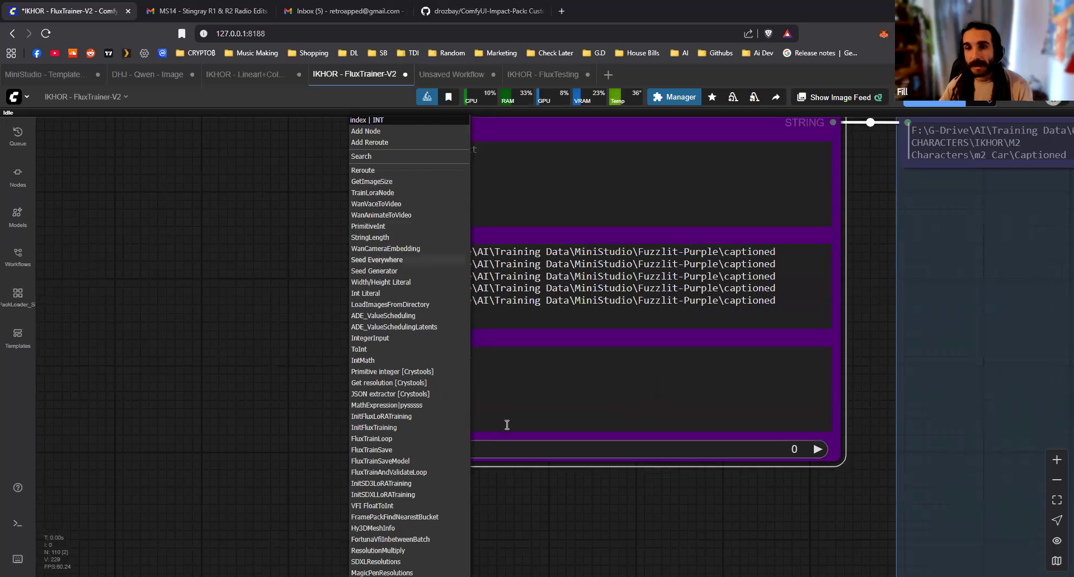
pyautogui.click(376, 259)
pyautogui.moveTo(425, 438); pyautogui.dragTo(170, 419)
pyautogui.click(271, 485)
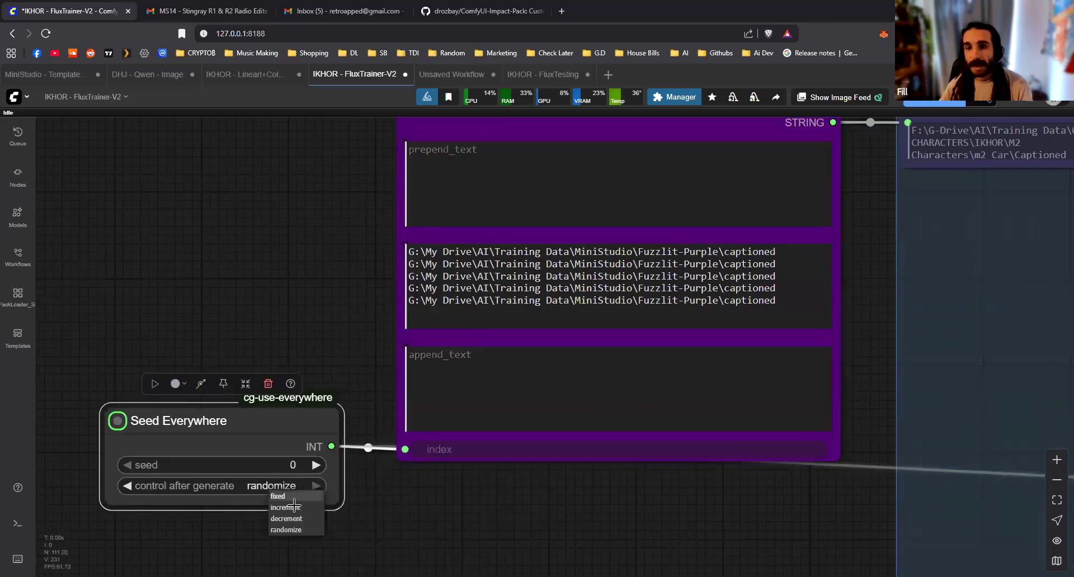
pyautogui.click(294, 507)
pyautogui.click(408, 492)
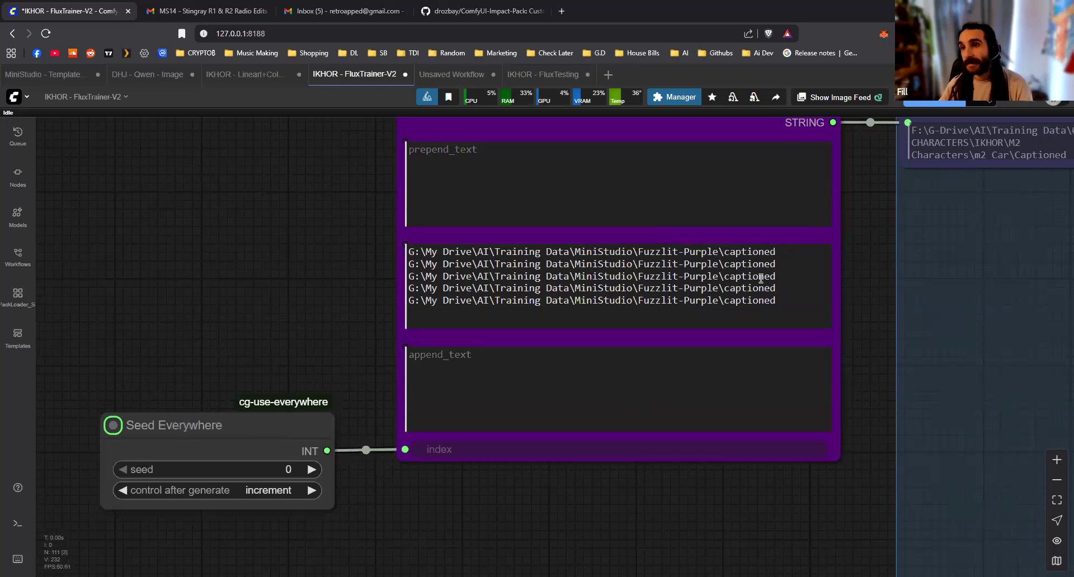
pyautogui.click(311, 471)
pyautogui.click(310, 470)
pyautogui.click(310, 471)
pyautogui.click(310, 470)
pyautogui.click(311, 471)
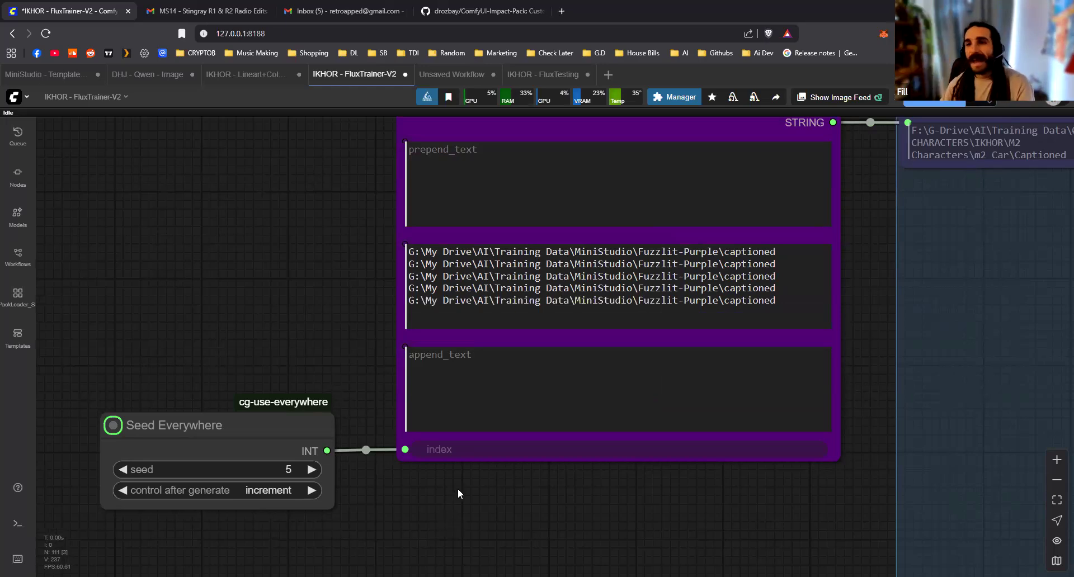
# Examine how Seed Everywhere and FL Prompt Selector feed the dataset path through DATA DIRECTORY into the training group
pyautogui.scroll(-4, 458, 486)
pyautogui.scroll(2, 481, 488)
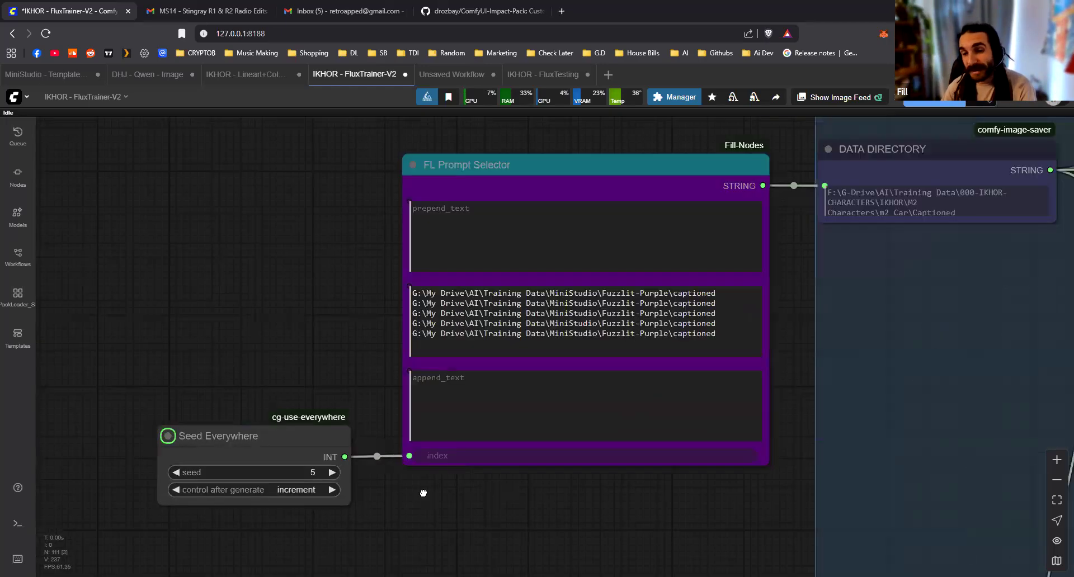
pyautogui.scroll(-6, 665, 536)
pyautogui.moveTo(705, 549); pyautogui.dragTo(364, 420)
pyautogui.scroll(-4, 367, 417)
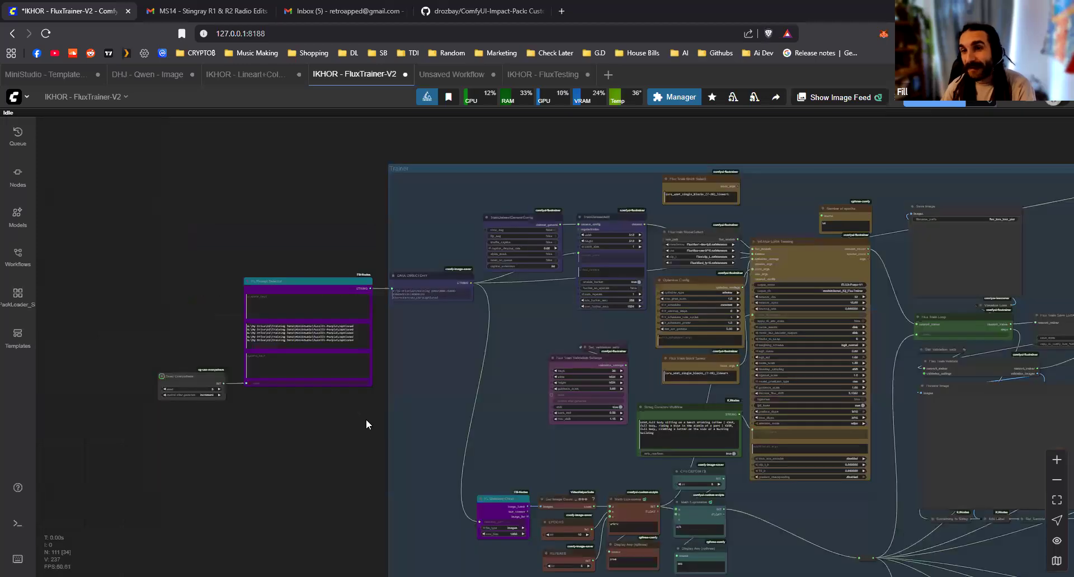
pyautogui.scroll(5, 367, 424)
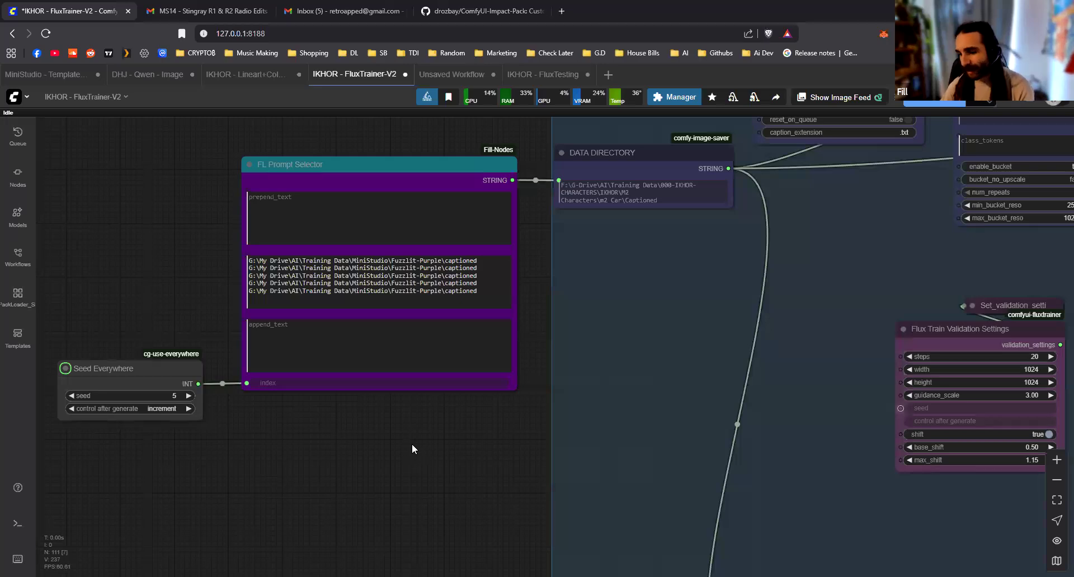
pyautogui.scroll(-7, 401, 395)
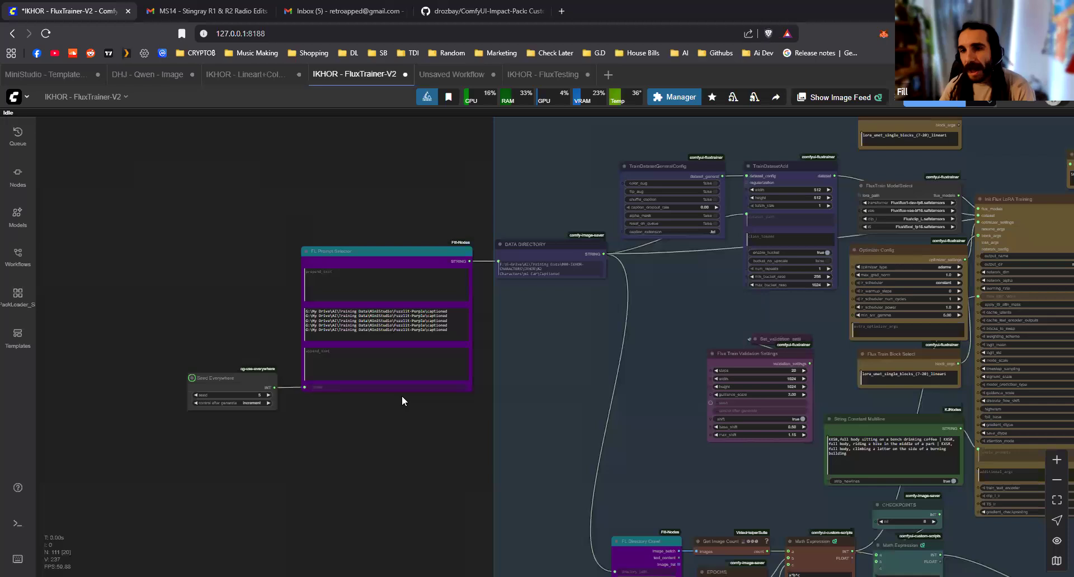
pyautogui.scroll(-4, 401, 400)
pyautogui.moveTo(314, 370); pyautogui.dragTo(311, 370)
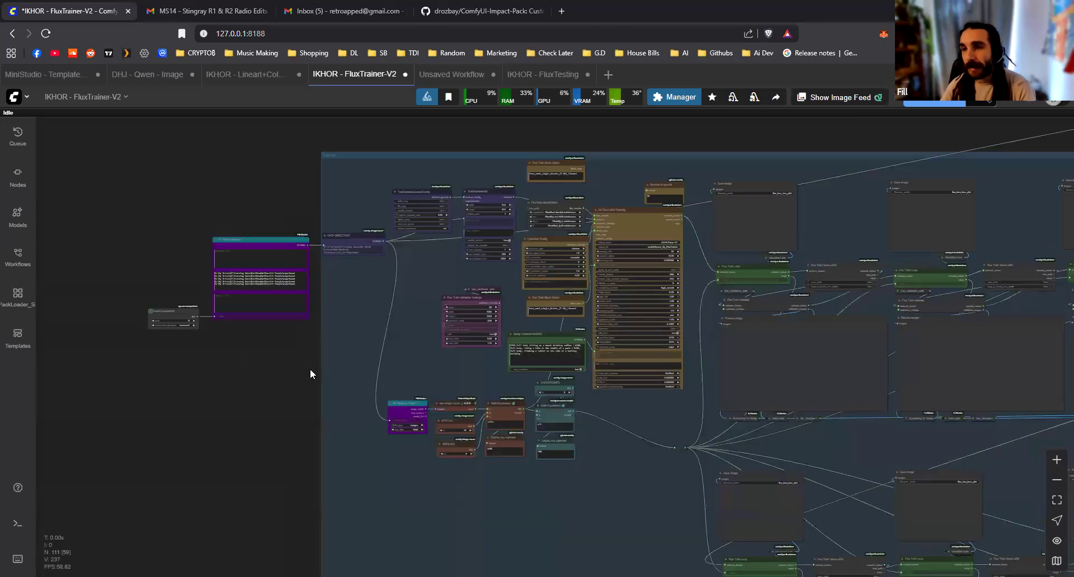
pyautogui.scroll(-1, 322, 373)
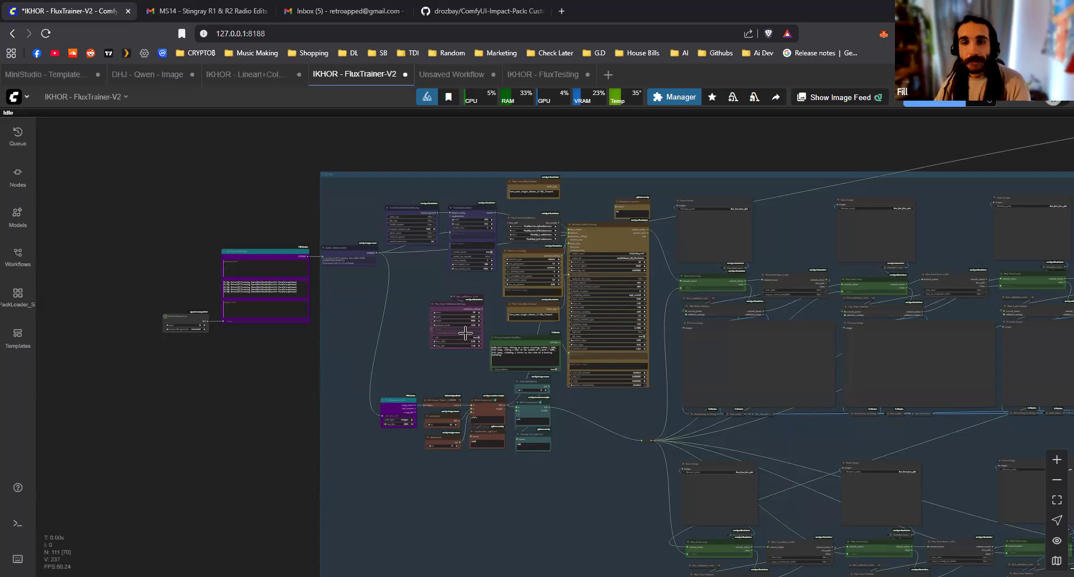
# Review the whole FluxTrainer-V2 workflow, from the dataset path selector through the training loops to the Hugging Face uploader nodes
pyautogui.scroll(-2, 597, 511)
pyautogui.scroll(-1, 597, 510)
pyautogui.moveTo(597, 510); pyautogui.dragTo(250, 409)
pyautogui.scroll(-2, 251, 409)
pyautogui.moveTo(252, 408); pyautogui.dragTo(360, 433)
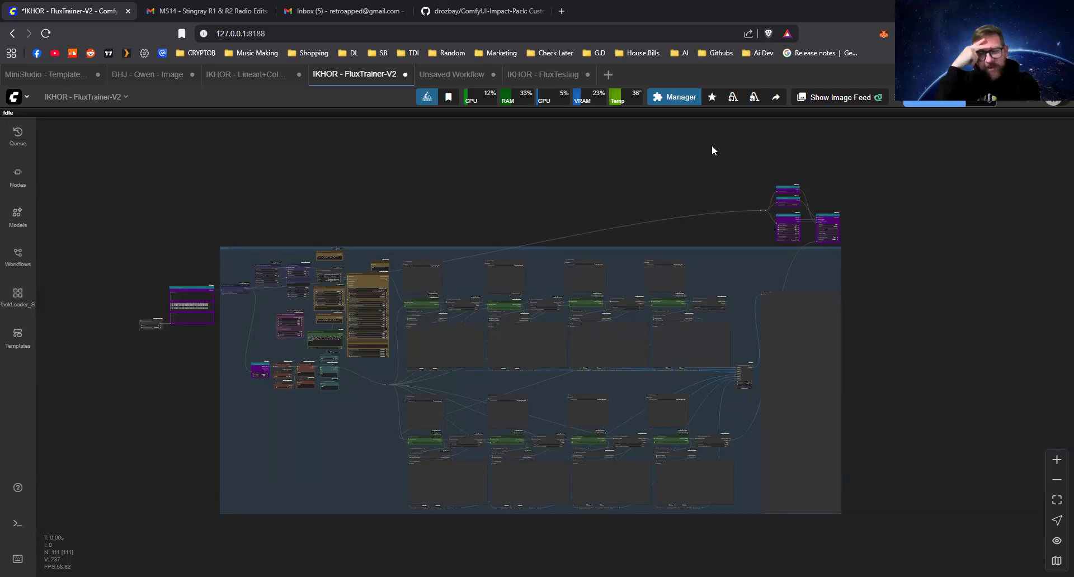
pyautogui.moveTo(678, 159); pyautogui.dragTo(672, 173)
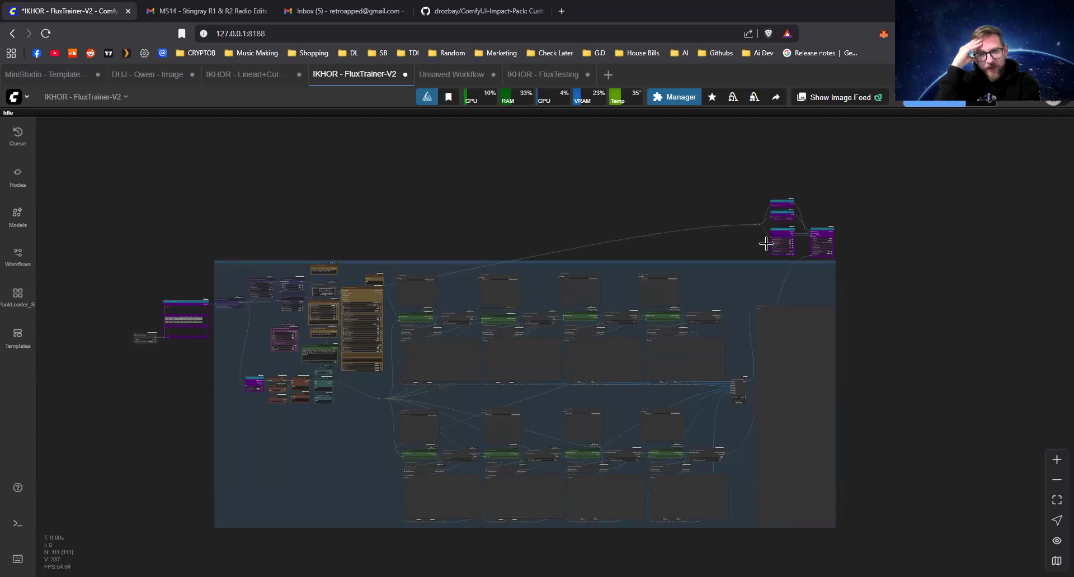
pyautogui.scroll(2, 379, 311)
pyautogui.moveTo(473, 200); pyautogui.dragTo(457, 219)
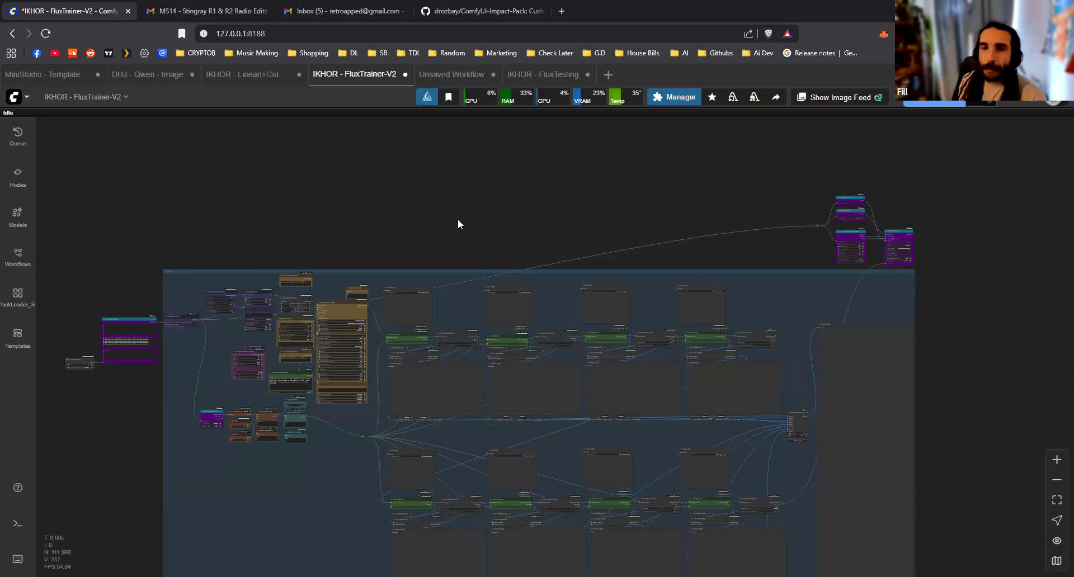
pyautogui.scroll(2, 159, 382)
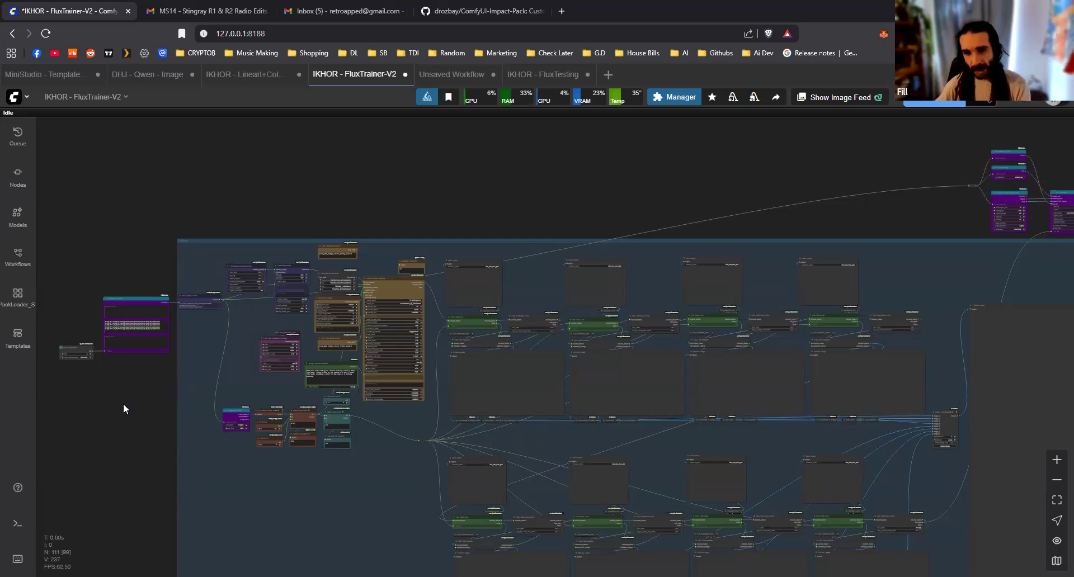
# Examine the nodes that calculate total training steps from the directory's image count, EPOCHS and REPEATS
pyautogui.scroll(3, 339, 498)
pyautogui.scroll(8, 342, 467)
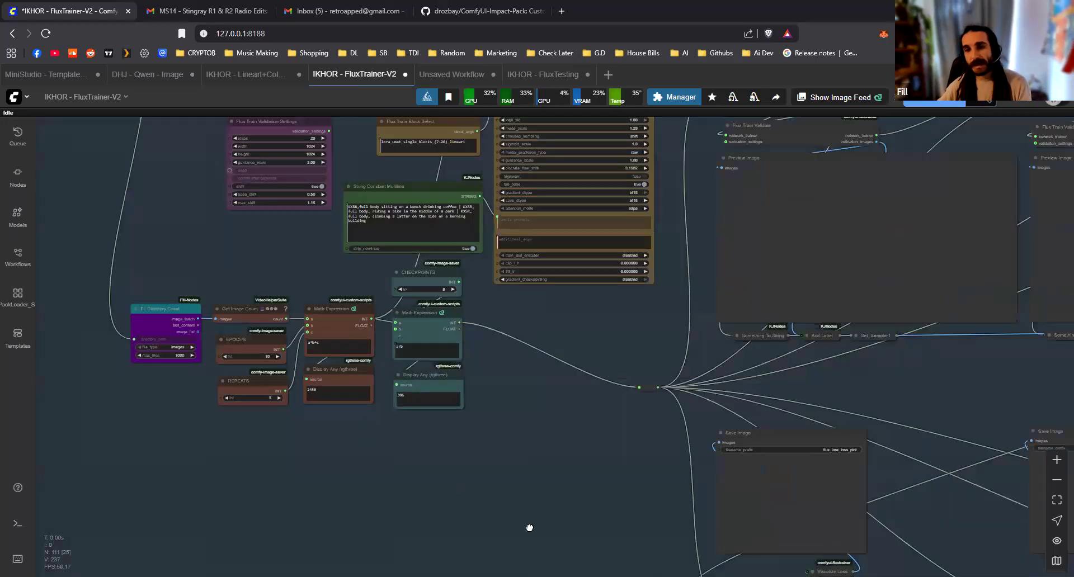
pyautogui.scroll(-1, 621, 509)
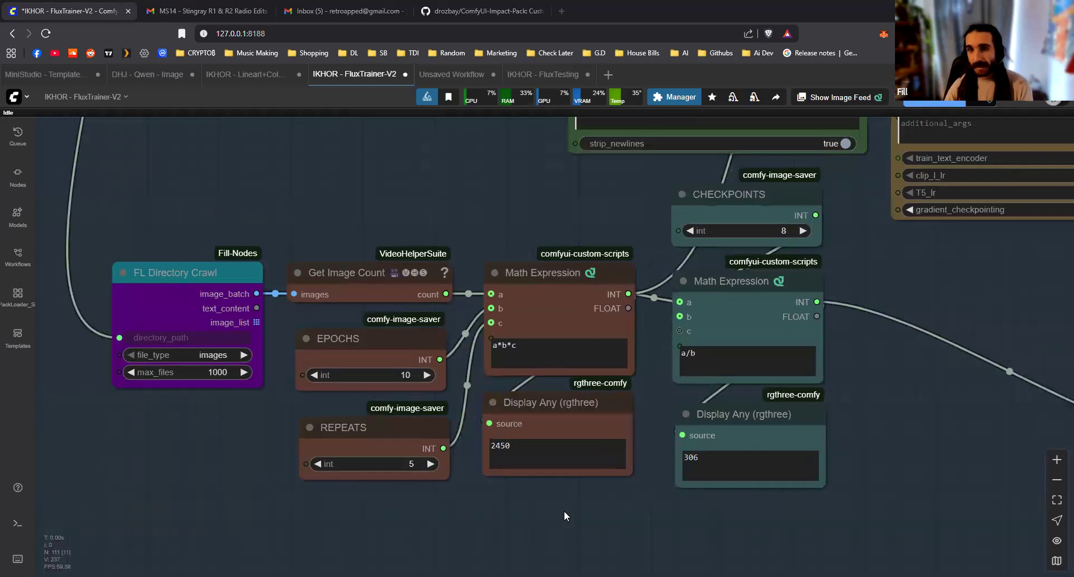
pyautogui.moveTo(314, 565); pyautogui.dragTo(447, 416)
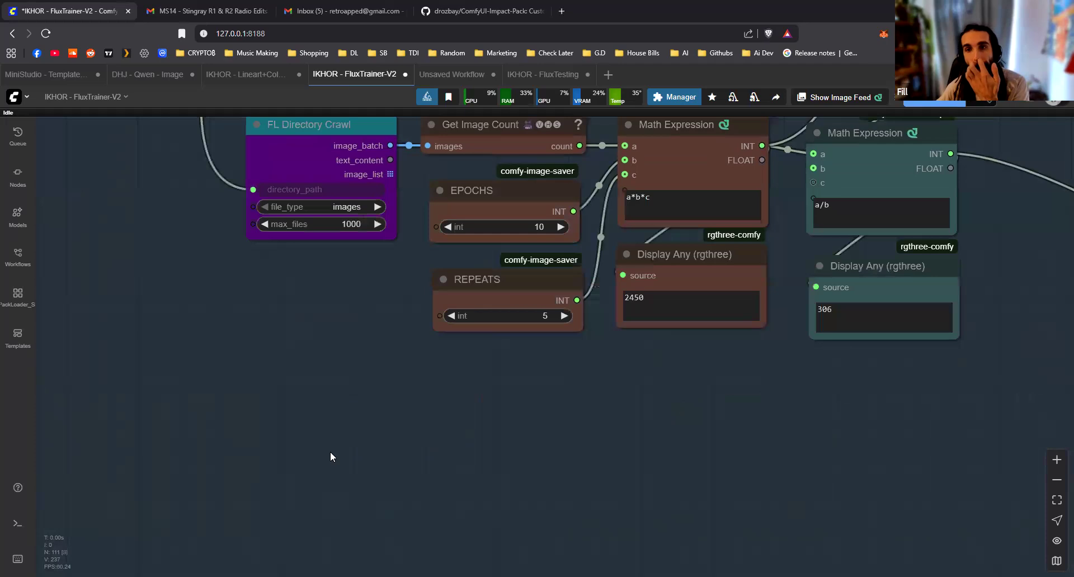
pyautogui.doubleClick(358, 451)
pyautogui.moveTo(536, 223); pyautogui.dragTo(463, 356)
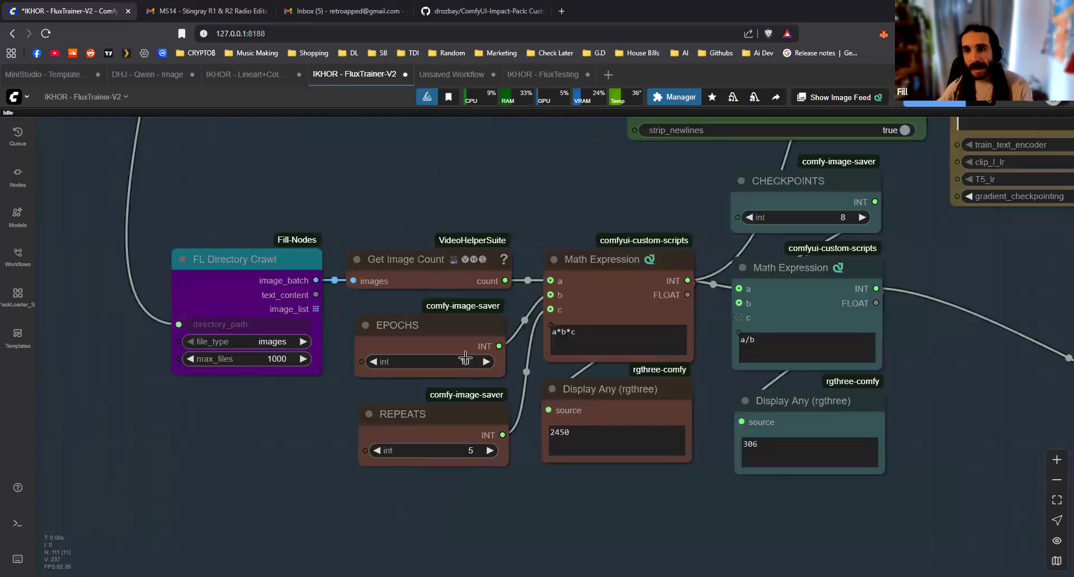
pyautogui.scroll(2, 463, 356)
pyautogui.moveTo(260, 427); pyautogui.dragTo(296, 394)
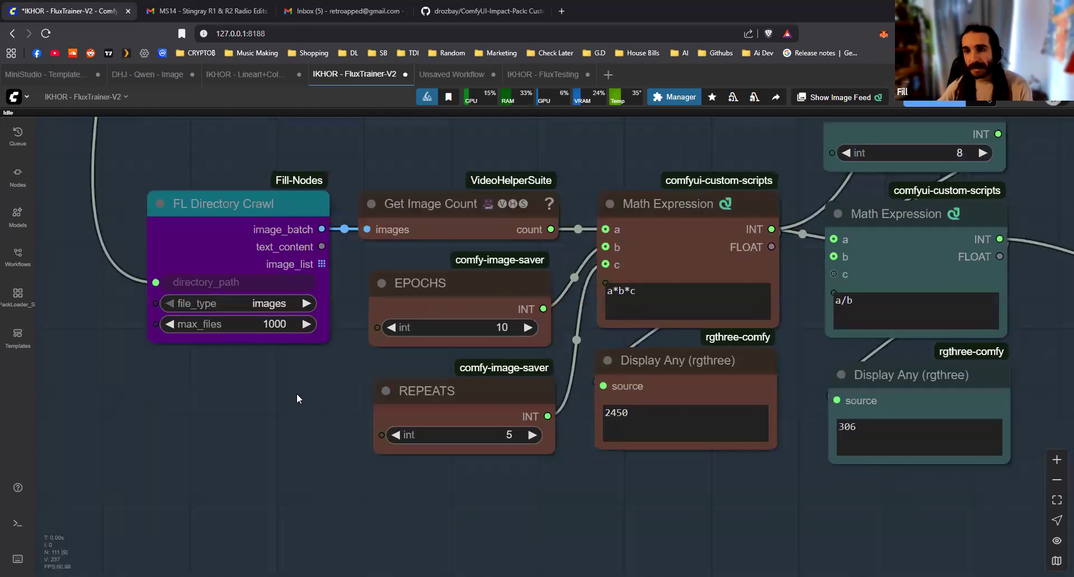
# Move the FL Directory Crawl node slightly farther away from Get Image Count
pyautogui.moveTo(234, 203); pyautogui.dragTo(208, 202)
pyautogui.click(282, 481)
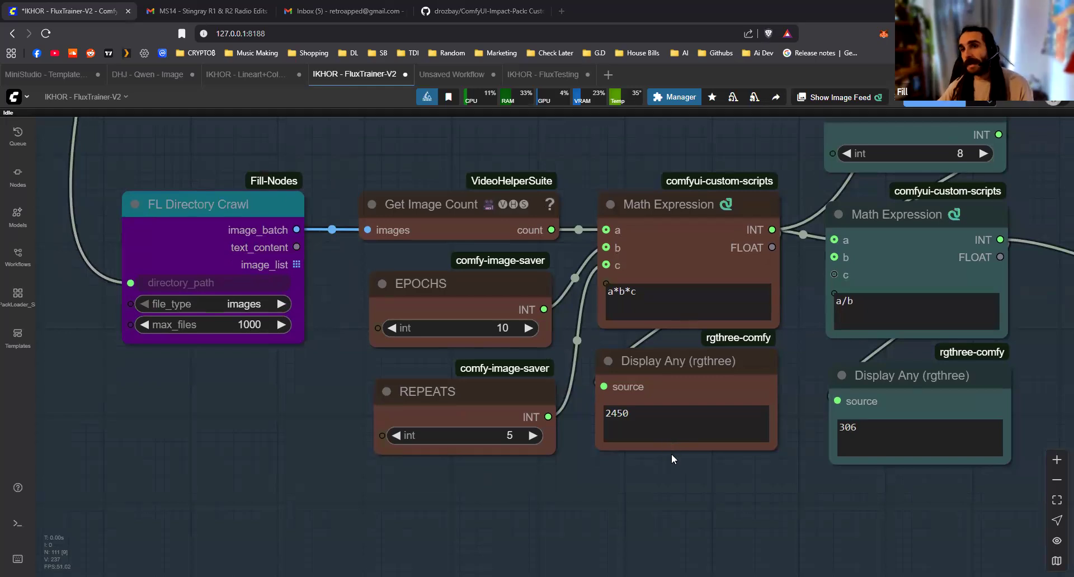
pyautogui.moveTo(262, 202); pyautogui.dragTo(259, 205)
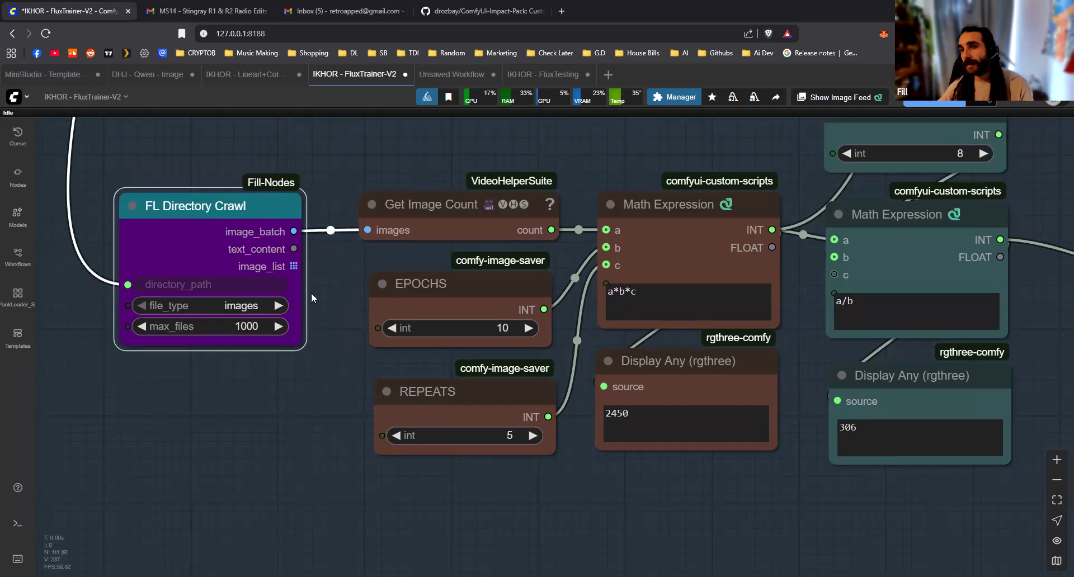
pyautogui.click(330, 377)
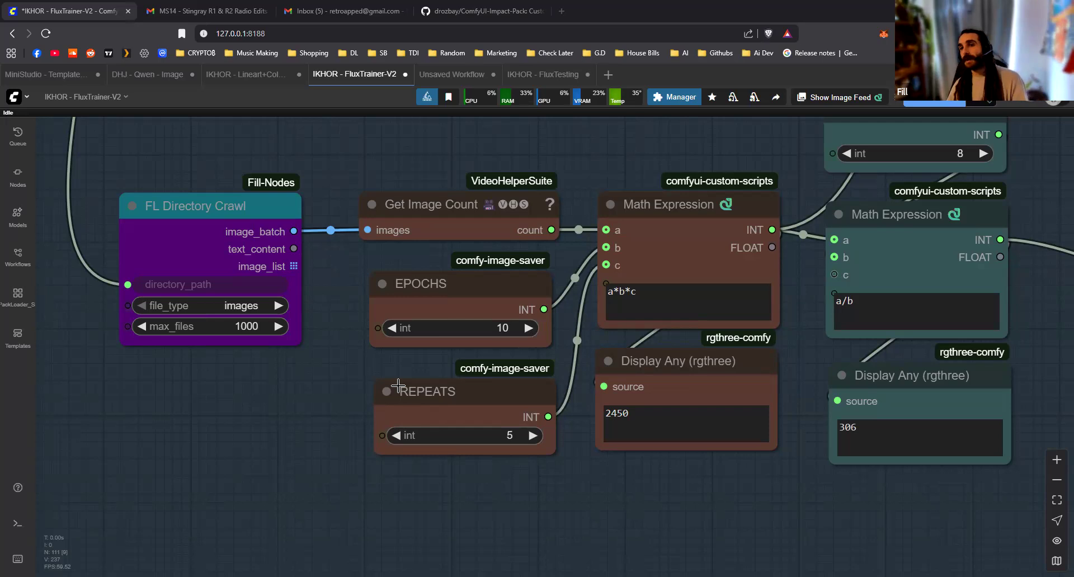
# Examine how the total steps are divided by CHECKPOINTS and passed on to the LoRA training and Flux Train Loop nodes
pyautogui.moveTo(654, 506); pyautogui.dragTo(548, 516)
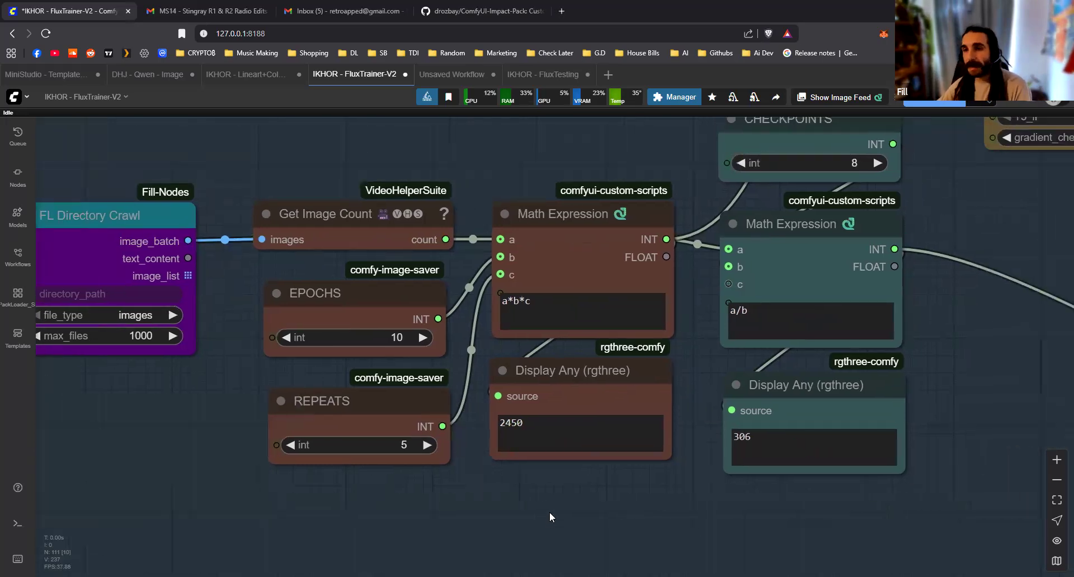
pyautogui.scroll(-1, 549, 512)
pyautogui.scroll(-3, 550, 508)
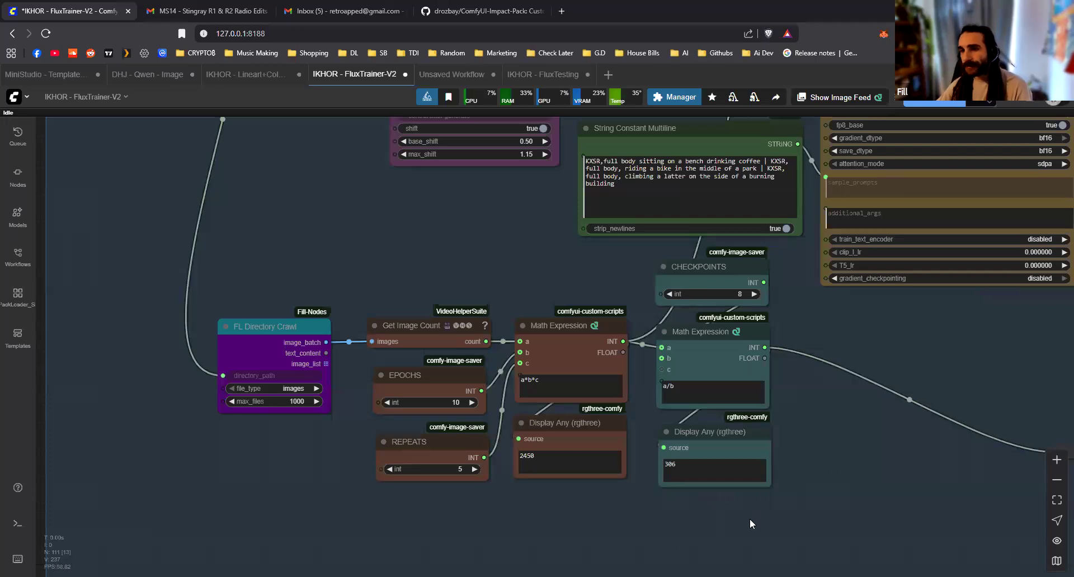
pyautogui.moveTo(865, 446); pyautogui.dragTo(517, 498)
pyautogui.scroll(-1, 528, 495)
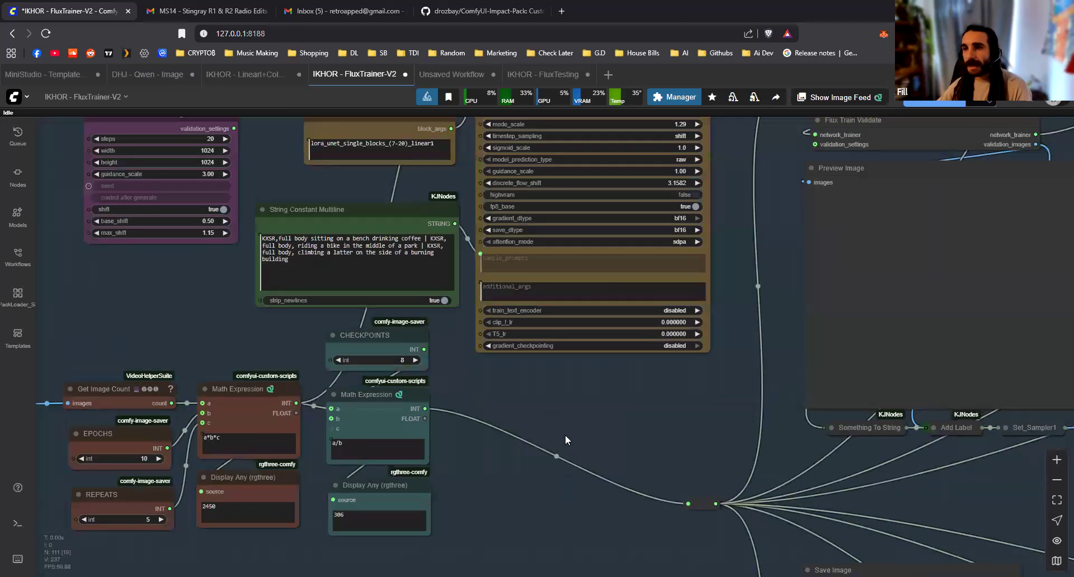
pyautogui.moveTo(732, 268); pyautogui.dragTo(728, 559)
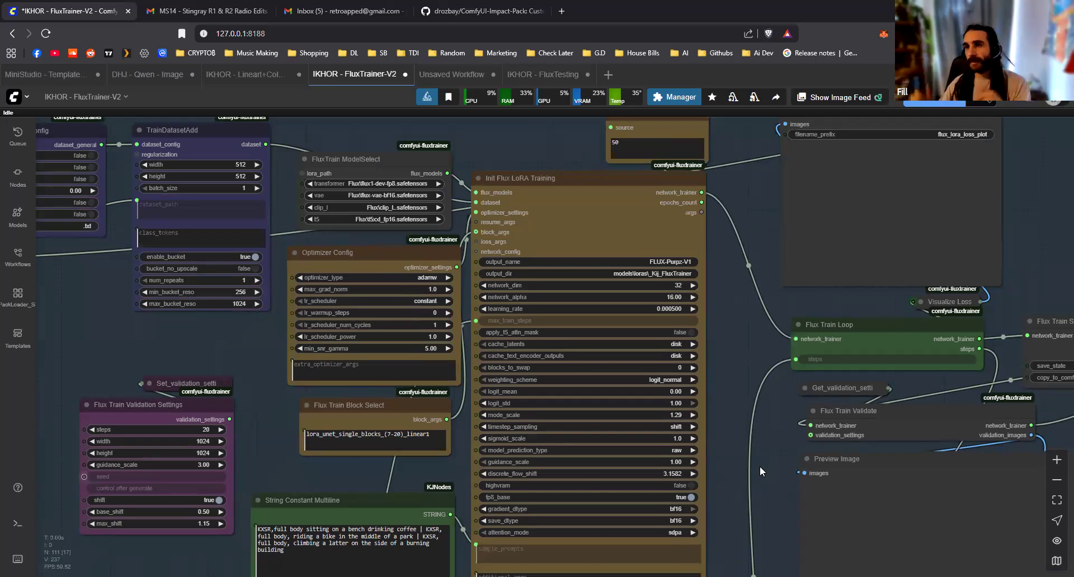
pyautogui.moveTo(767, 509); pyautogui.dragTo(819, 315)
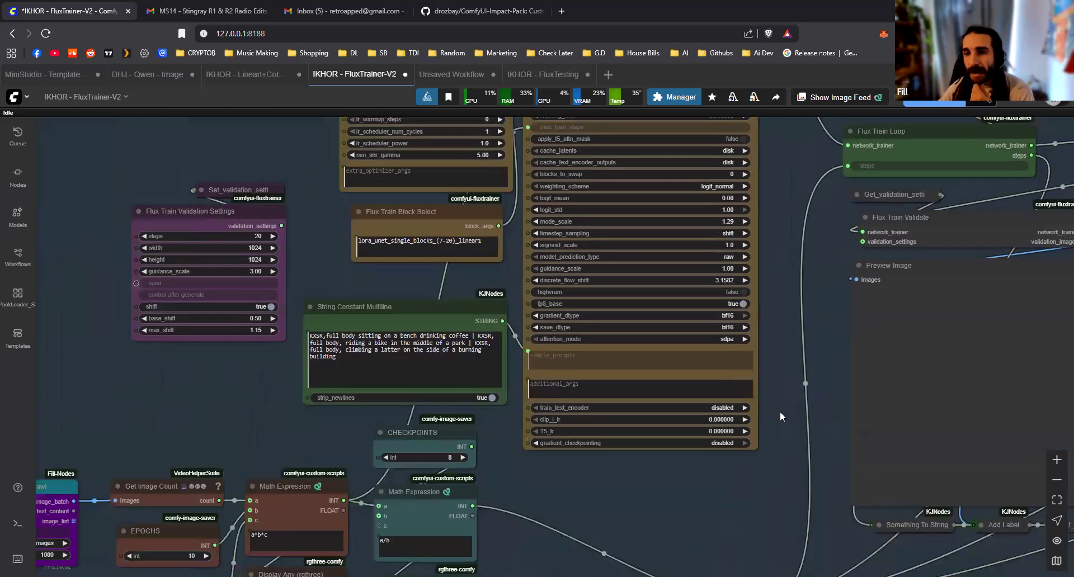
pyautogui.moveTo(535, 514); pyautogui.dragTo(688, 423)
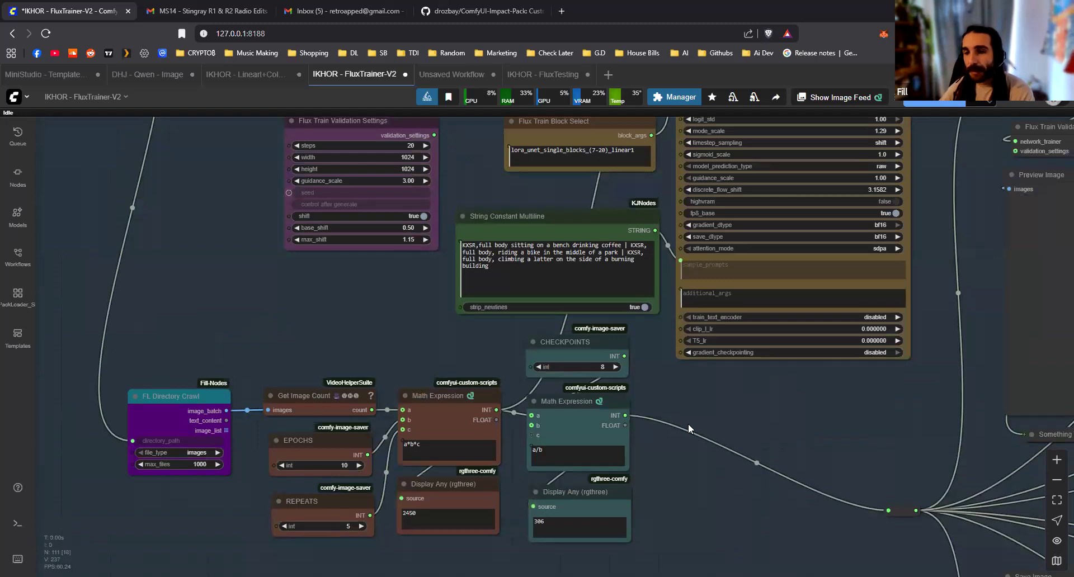
pyautogui.moveTo(694, 458); pyautogui.dragTo(712, 436)
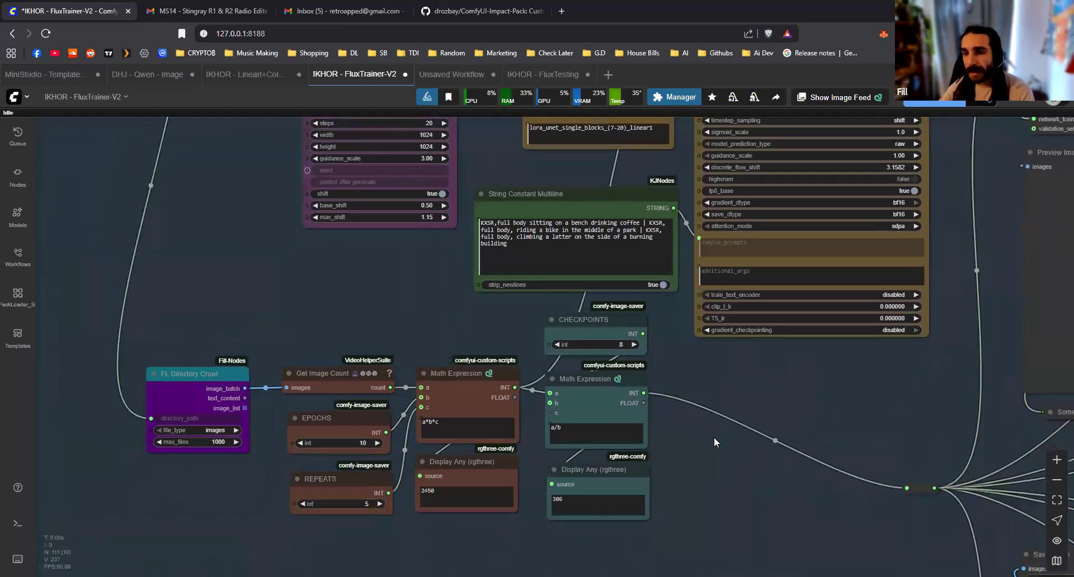
pyautogui.scroll(3, 593, 470)
pyautogui.click(593, 469)
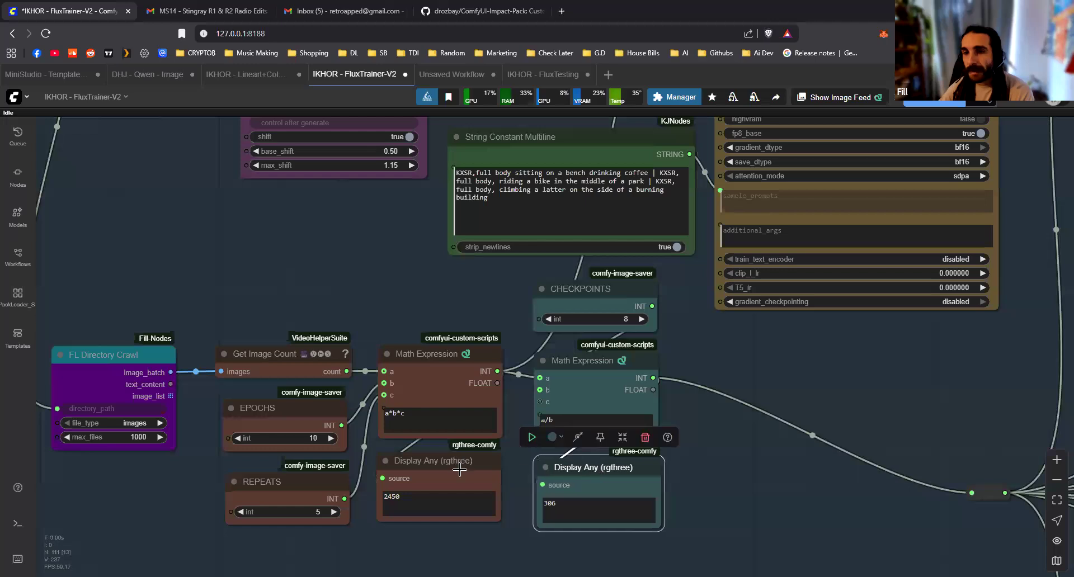
# Move both Display Any nodes slightly farther below their Math Expression nodes
pyautogui.moveTo(459, 470); pyautogui.dragTo(462, 484)
pyautogui.moveTo(617, 486); pyautogui.dragTo(618, 495)
pyautogui.click(733, 488)
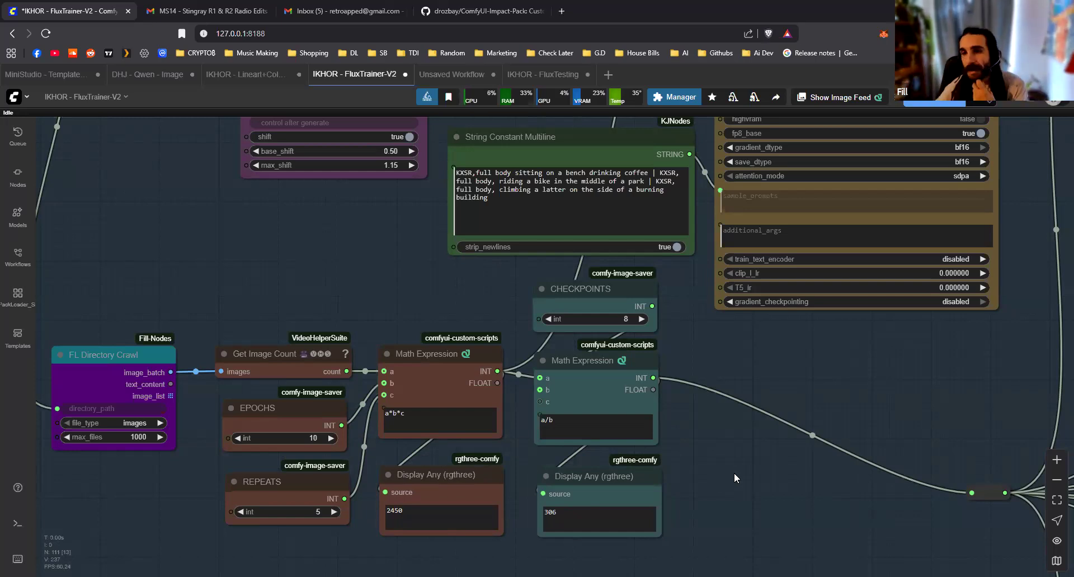
# Examine the TrainDatasetGeneralConfig and TrainDatasetAdd nodes, including the dataset width, height and batch size
pyautogui.scroll(-5, 734, 472)
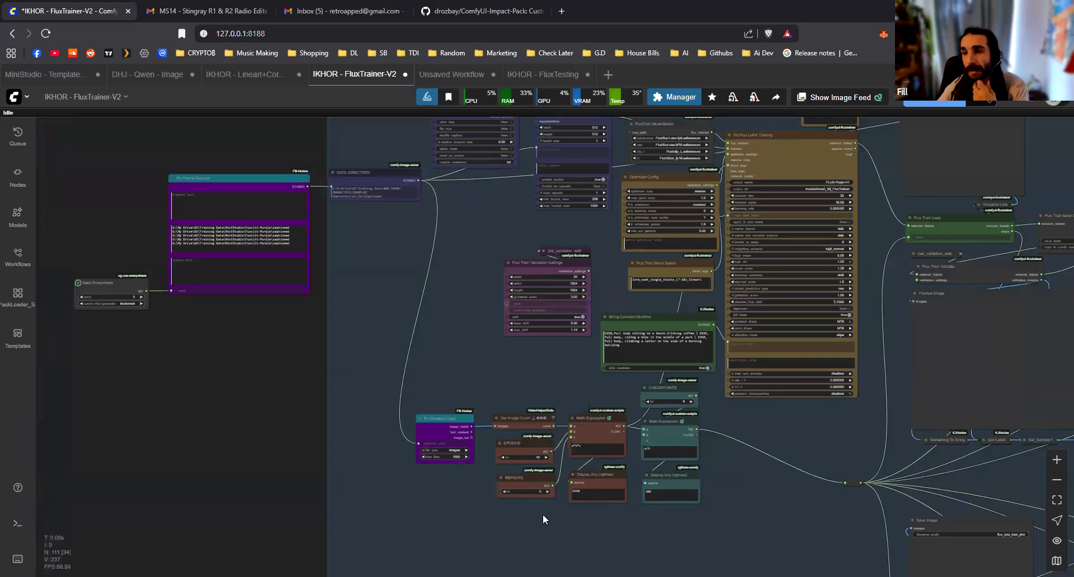
pyautogui.moveTo(391, 361); pyautogui.dragTo(246, 398)
pyautogui.moveTo(615, 314); pyautogui.dragTo(556, 324)
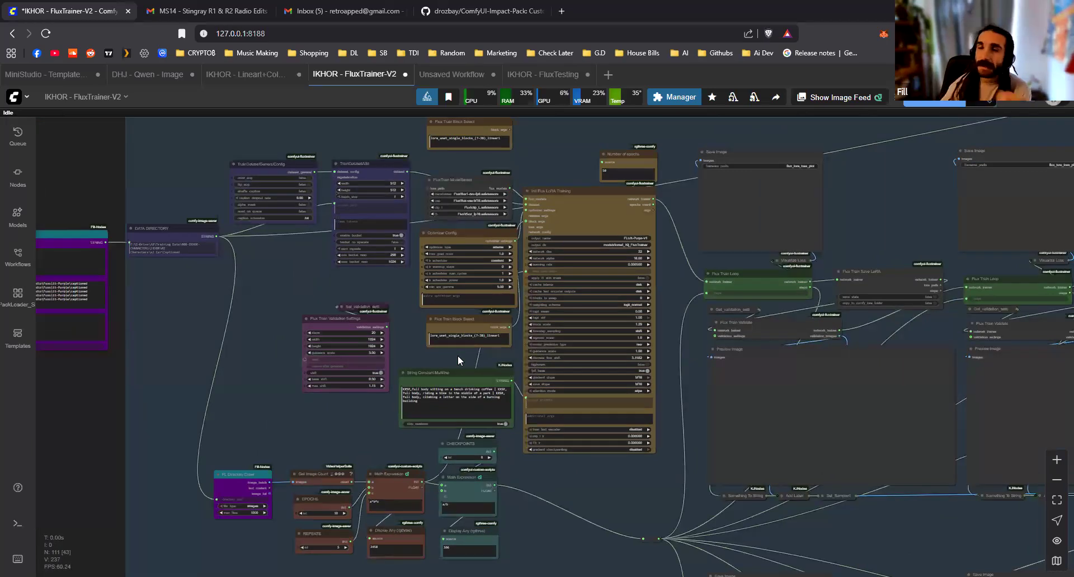
pyautogui.moveTo(277, 136); pyautogui.dragTo(336, 241)
pyautogui.scroll(7, 336, 240)
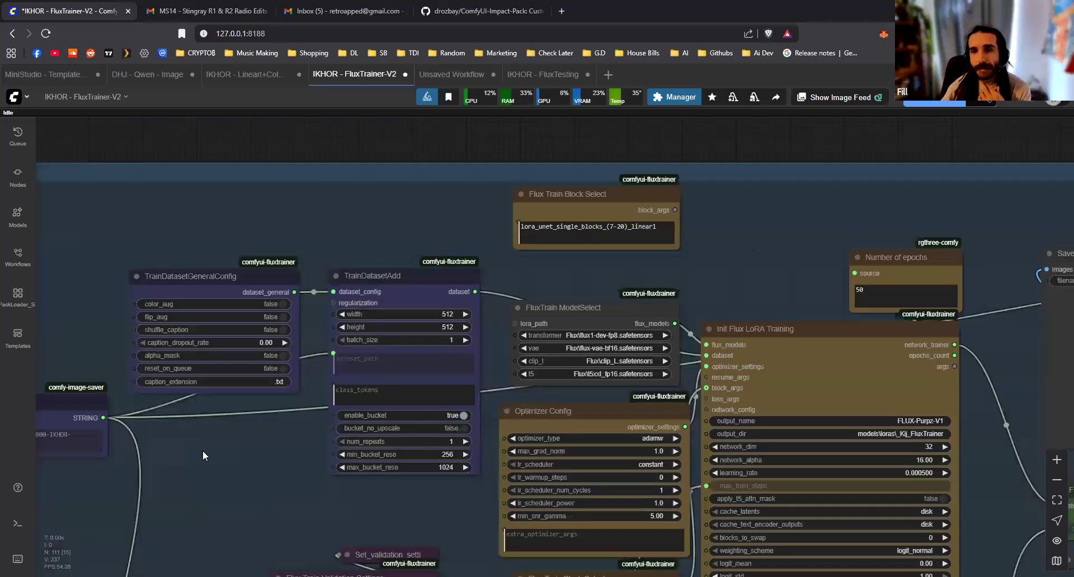
pyautogui.scroll(10, 422, 314)
pyautogui.scroll(1, 375, 330)
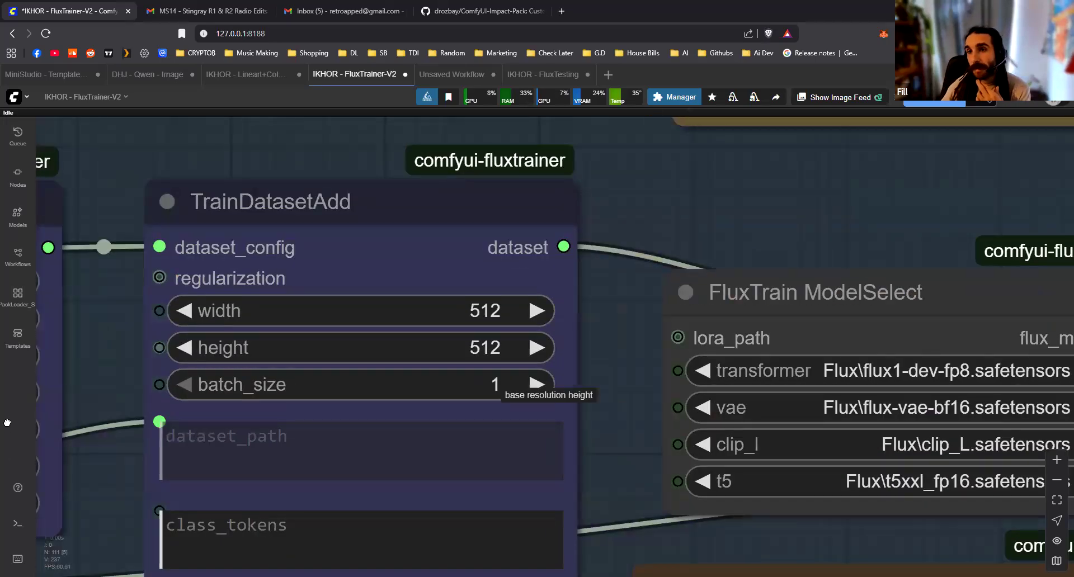
pyautogui.scroll(-2, 545, 402)
pyautogui.scroll(-2, 448, 492)
# Look through the Init Flux LoRA Training parameters and the neighbouring validation and prompt nodes
pyautogui.moveTo(449, 491); pyautogui.dragTo(161, 184)
pyautogui.moveTo(529, 367); pyautogui.dragTo(322, 300)
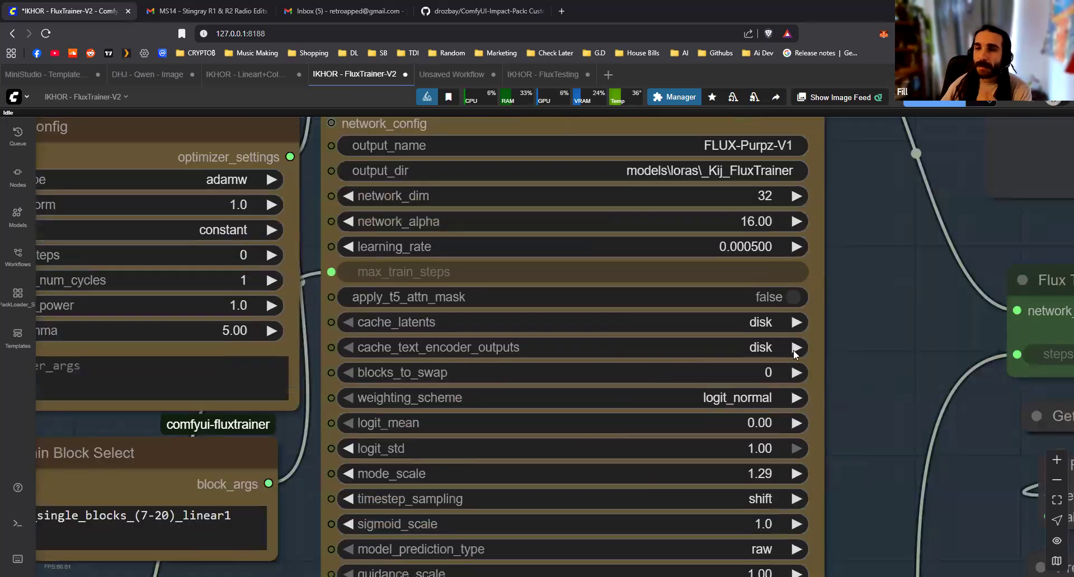
pyautogui.scroll(-1, 894, 376)
pyautogui.moveTo(894, 376); pyautogui.dragTo(793, 350)
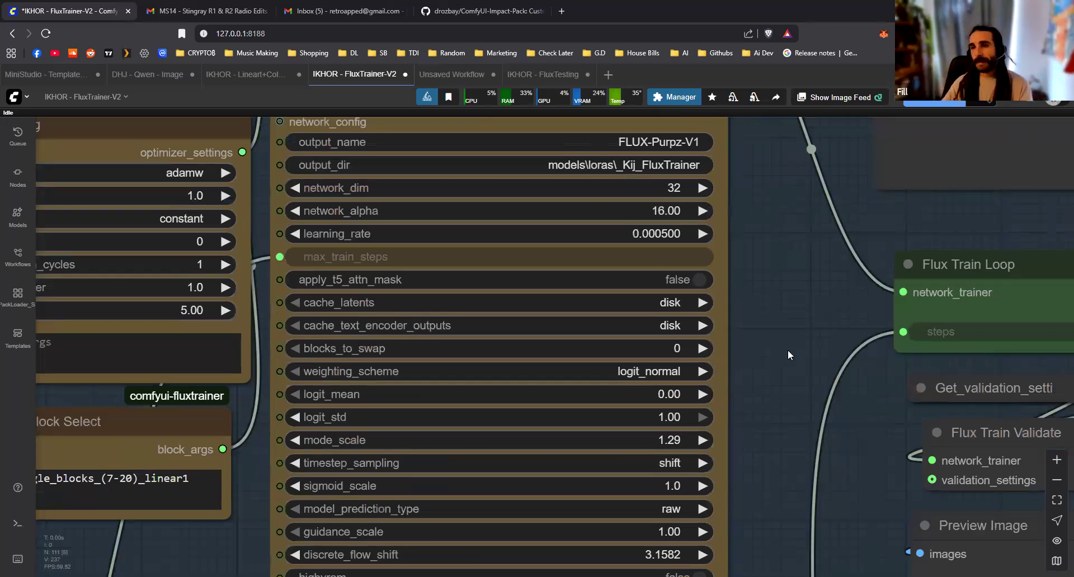
pyautogui.scroll(-5, 526, 411)
pyautogui.moveTo(526, 411); pyautogui.dragTo(260, 375)
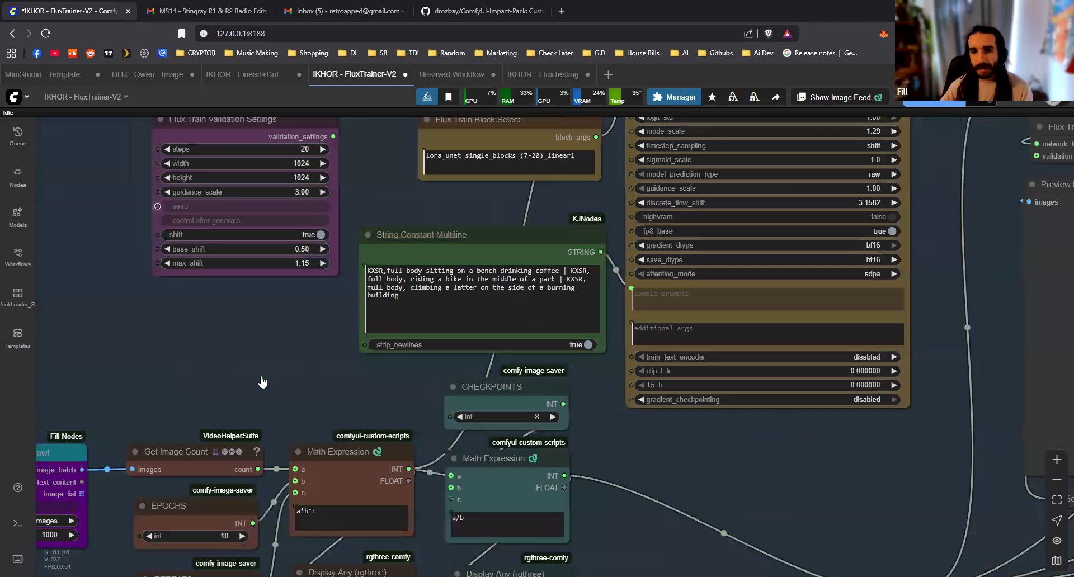
# Add a Load Diffusion Model node in the empty area above FL Directory Crawl
pyautogui.scroll(2, 260, 381)
pyautogui.doubleClick(256, 381)
pyautogui.write('diffu')
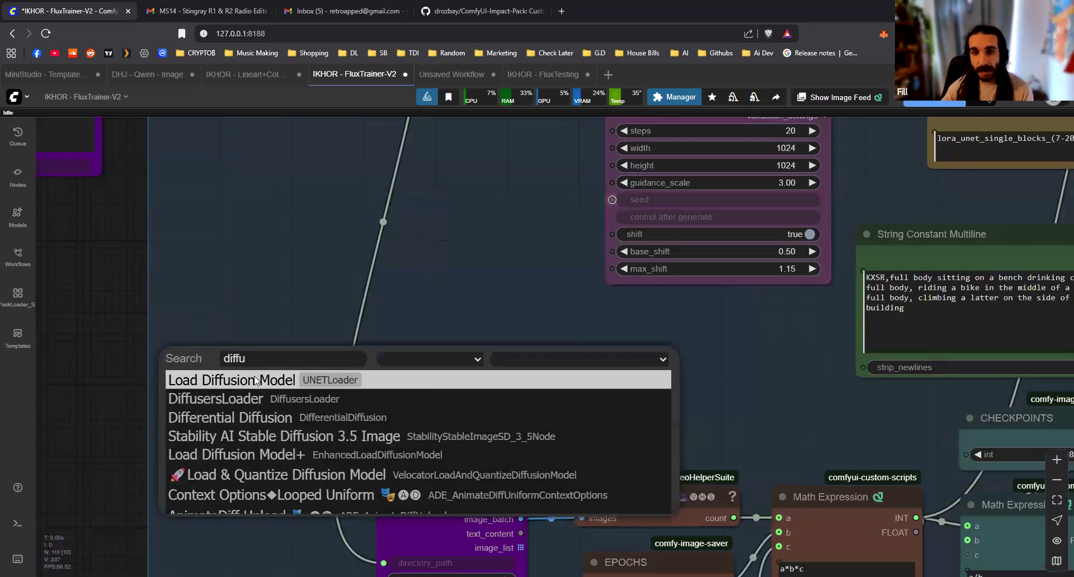
pyautogui.click(256, 381)
pyautogui.scroll(3, 363, 369)
pyautogui.moveTo(250, 251); pyautogui.dragTo(370, 257)
pyautogui.scroll(3, 439, 344)
pyautogui.moveTo(447, 383); pyautogui.dragTo(368, 285)
pyautogui.moveTo(620, 329); pyautogui.dragTo(783, 367)
pyautogui.click(666, 337)
pyautogui.moveTo(621, 330); pyautogui.dragTo(783, 324)
pyautogui.click(696, 299)
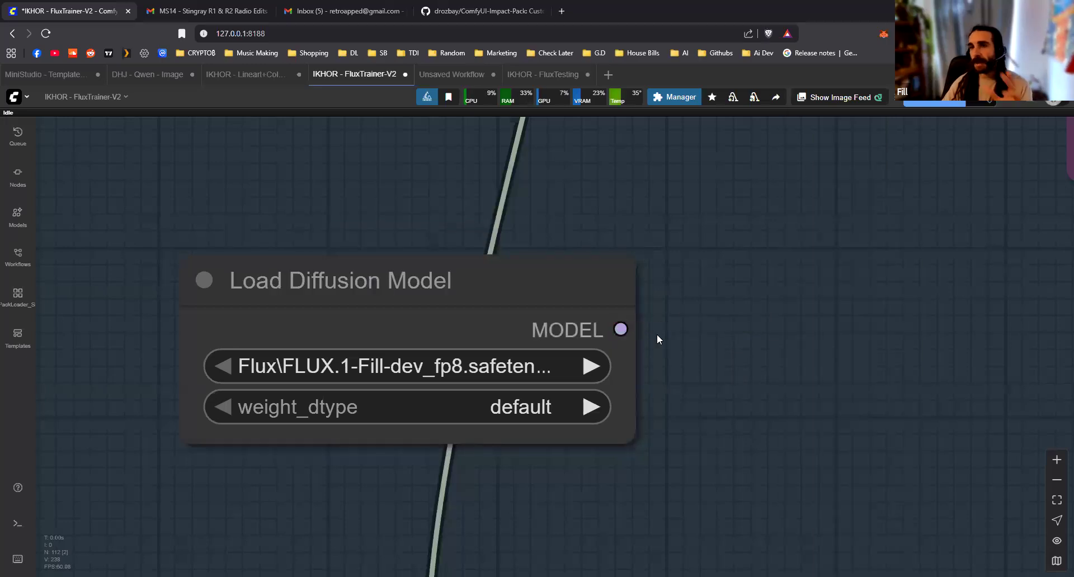
# Add a Load Checkpoint node below the Load Diffusion Model node
pyautogui.moveTo(409, 558); pyautogui.dragTo(445, 417)
pyautogui.doubleClick(447, 416)
pyautogui.write('check')
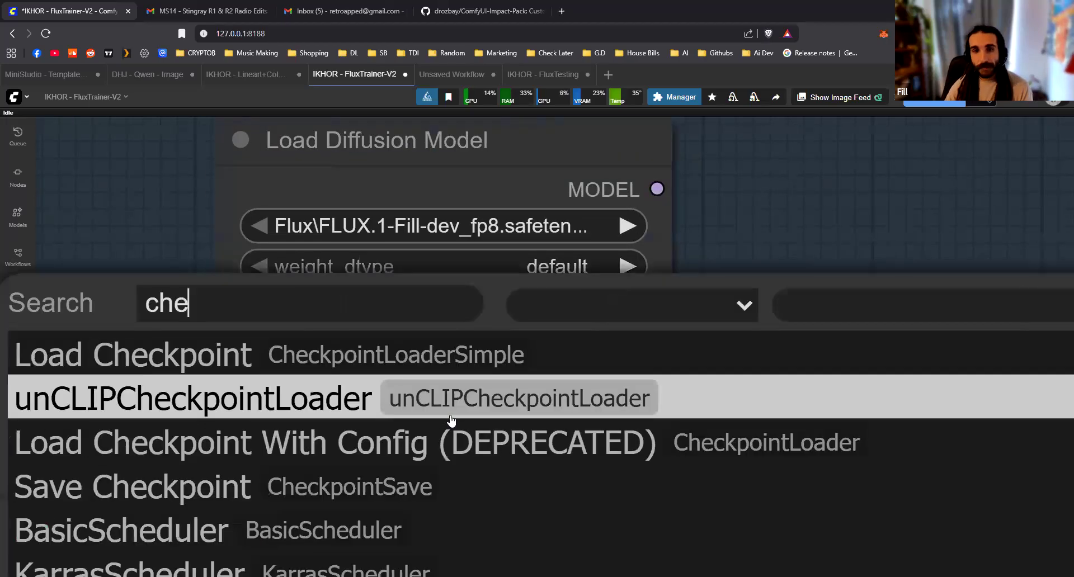
pyautogui.click(444, 372)
pyautogui.moveTo(739, 414); pyautogui.dragTo(384, 412)
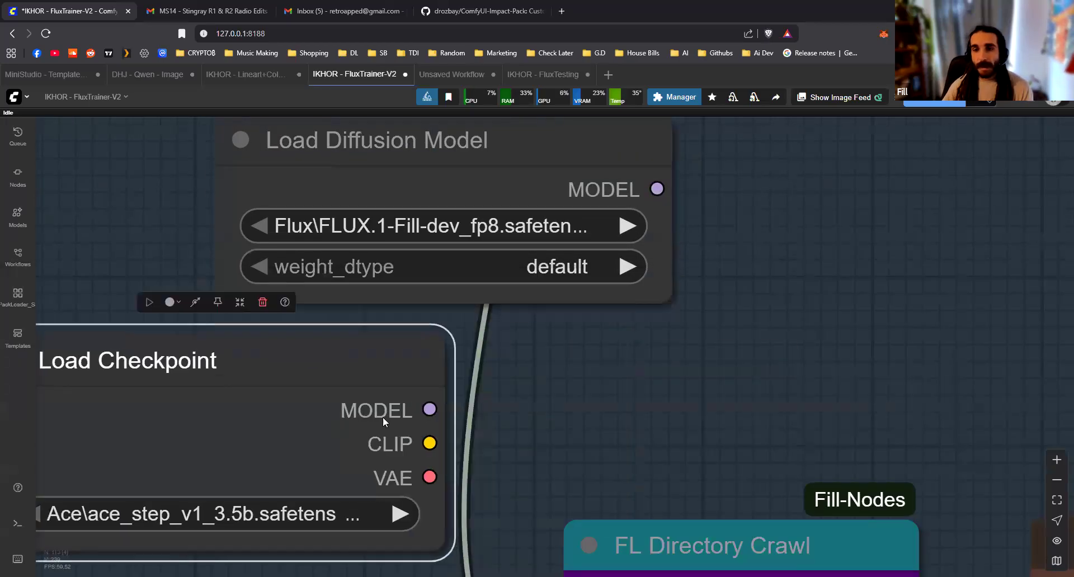
# Line up the Load Diffusion Model node above Load Checkpoint to compare their outputs
pyautogui.scroll(-4, 576, 420)
pyautogui.moveTo(555, 300); pyautogui.dragTo(404, 299)
pyautogui.scroll(3, 404, 299)
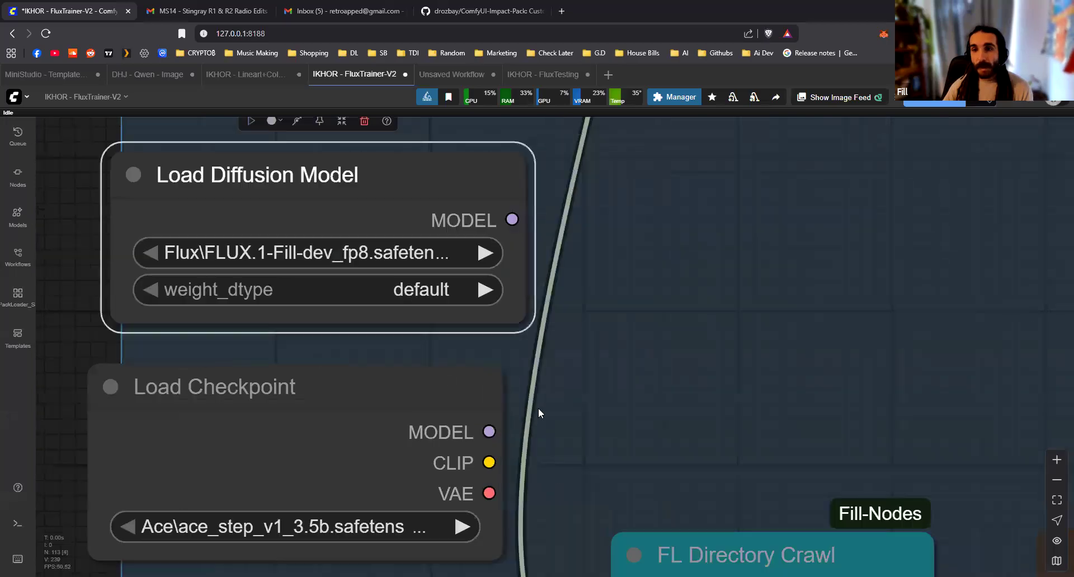
pyautogui.scroll(1, 472, 311)
pyautogui.moveTo(511, 228); pyautogui.dragTo(765, 233)
pyautogui.click(648, 309)
pyautogui.moveTo(336, 179)
pyautogui.mouseDown()
pyautogui.moveTo(357, 170)
pyautogui.moveTo(328, 179)
pyautogui.mouseUp()
# Delete the Load Checkpoint node and move Load Diffusion Model fully inside the training group
pyautogui.click(491, 378)
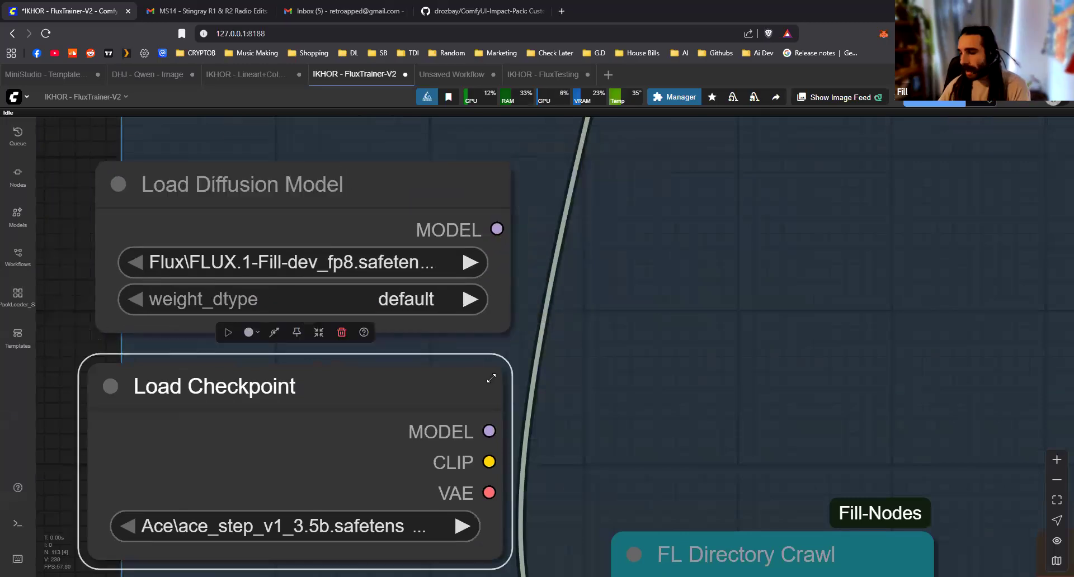
pyautogui.press('Delete')
pyautogui.moveTo(335, 221); pyautogui.dragTo(526, 260)
pyautogui.scroll(3, 487, 256)
pyautogui.moveTo(525, 220); pyautogui.dragTo(541, 219)
pyautogui.click(584, 526)
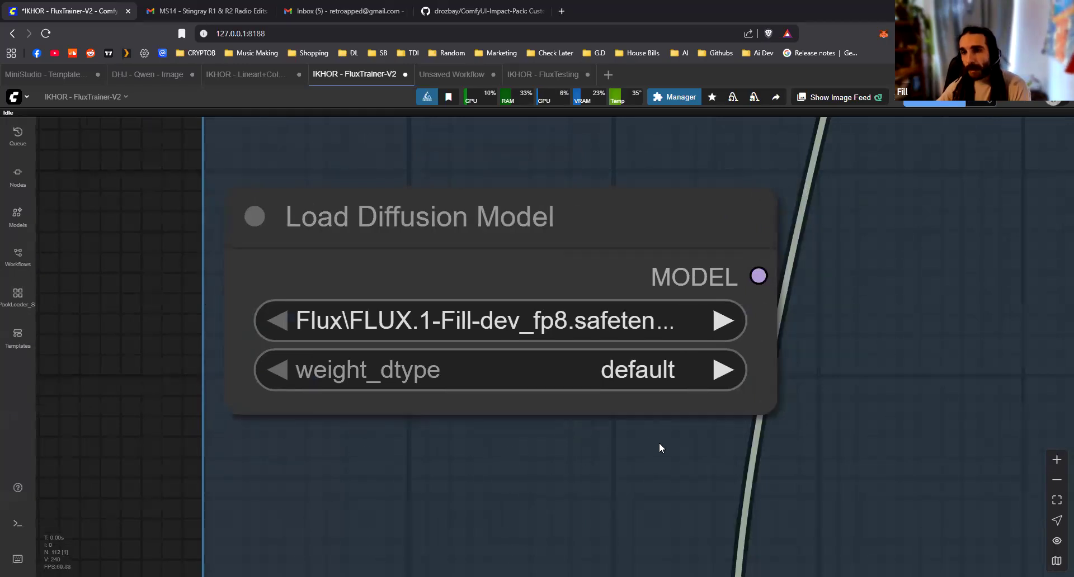
# Examine the Flux Train Block Select and Init Flux LoRA Training settings within the full training workflow
pyautogui.scroll(-4, 657, 449)
pyautogui.moveTo(639, 448); pyautogui.dragTo(512, 438)
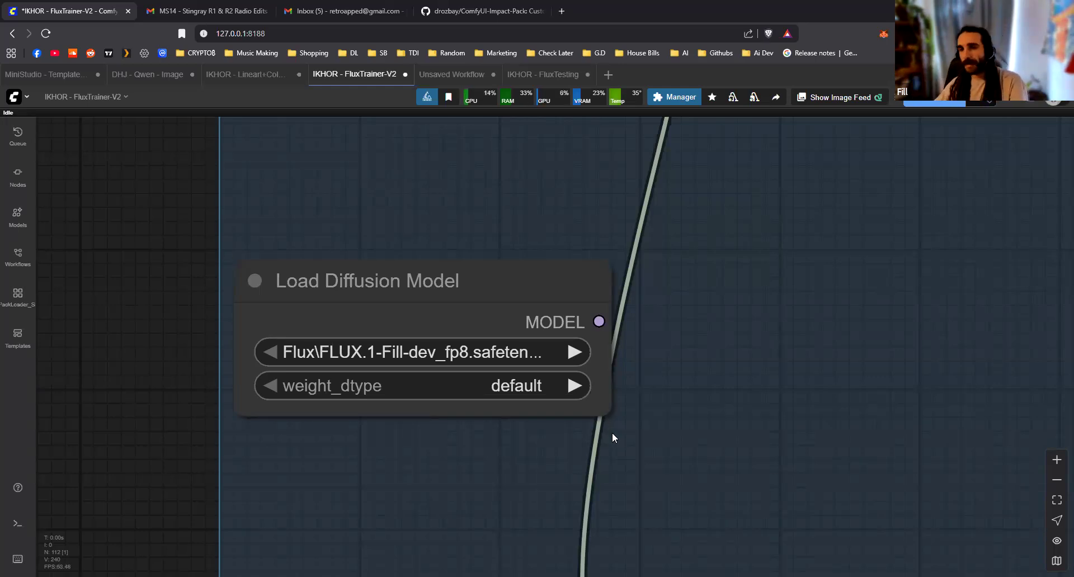
pyautogui.scroll(-8, 626, 430)
pyautogui.moveTo(864, 448); pyautogui.dragTo(322, 485)
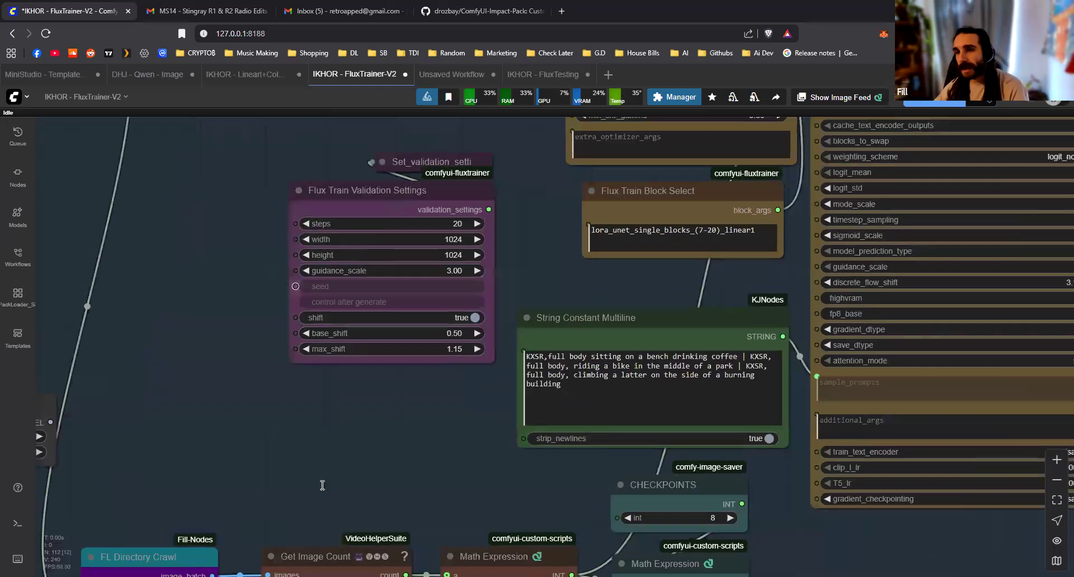
pyautogui.moveTo(913, 292); pyautogui.dragTo(587, 362)
pyautogui.scroll(2, 567, 323)
pyautogui.scroll(2, 819, 353)
pyautogui.moveTo(818, 354); pyautogui.dragTo(838, 436)
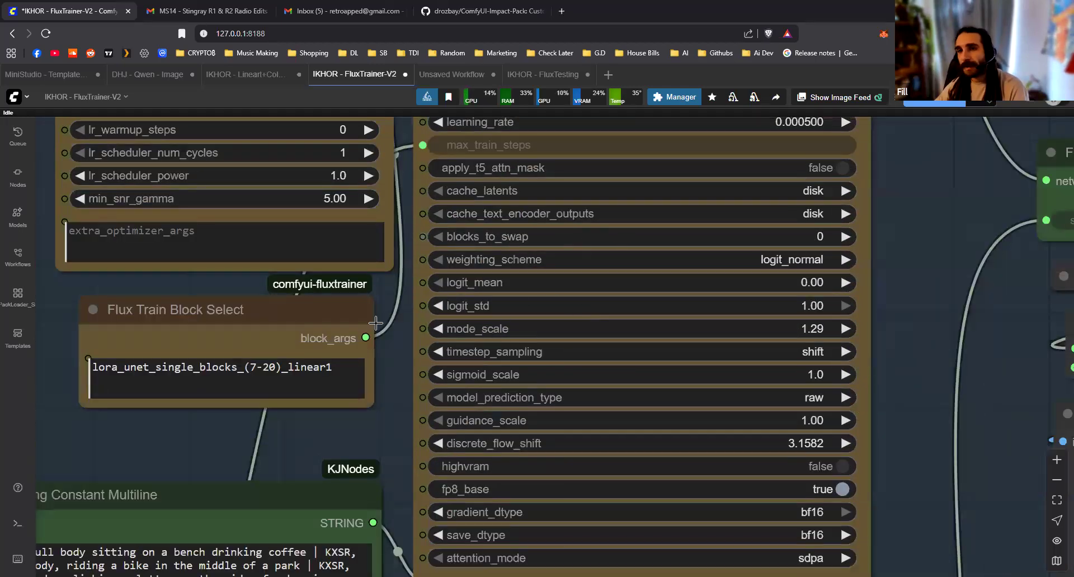
pyautogui.scroll(6, 523, 310)
pyautogui.scroll(-5, 654, 349)
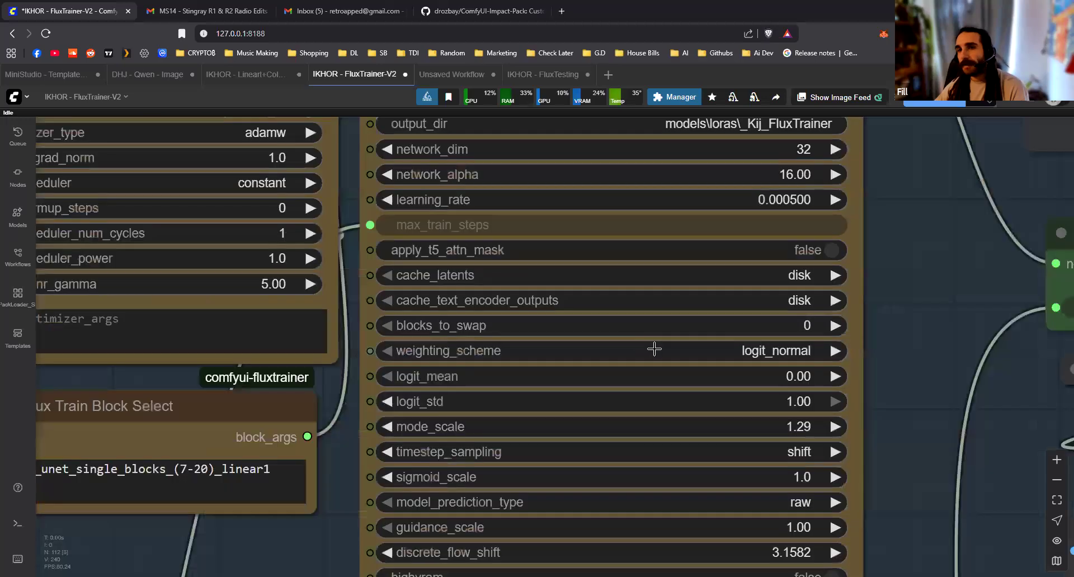
pyautogui.scroll(-1, 654, 349)
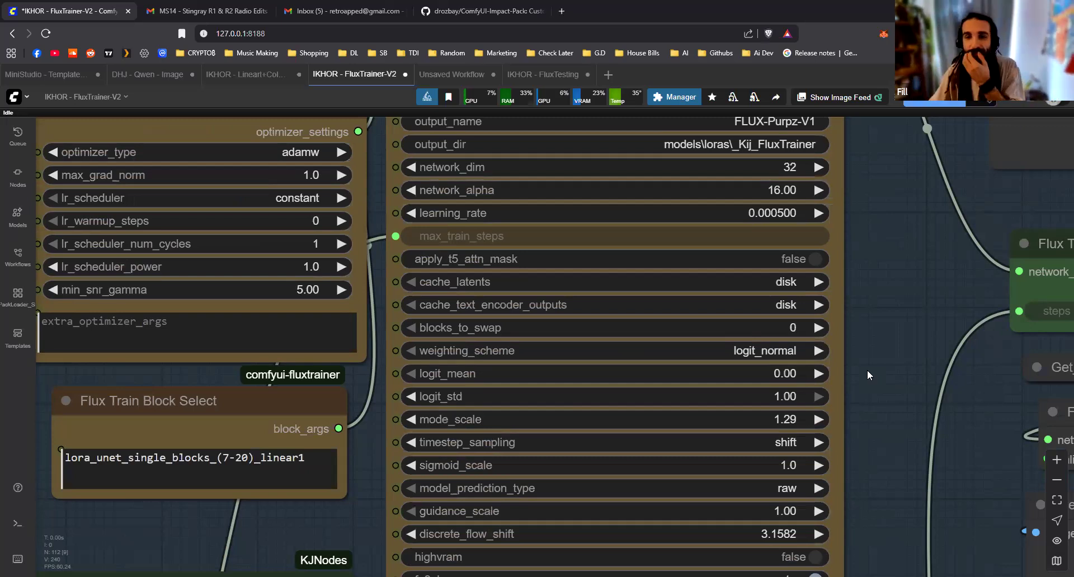
pyautogui.scroll(-3, 857, 375)
pyautogui.scroll(-10, 623, 420)
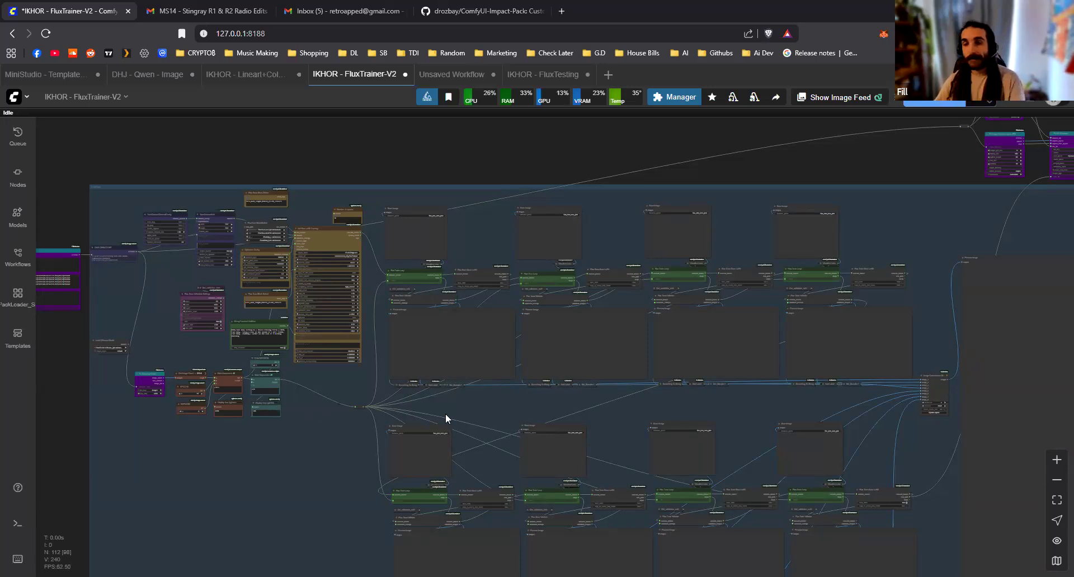
pyautogui.scroll(-2, 423, 373)
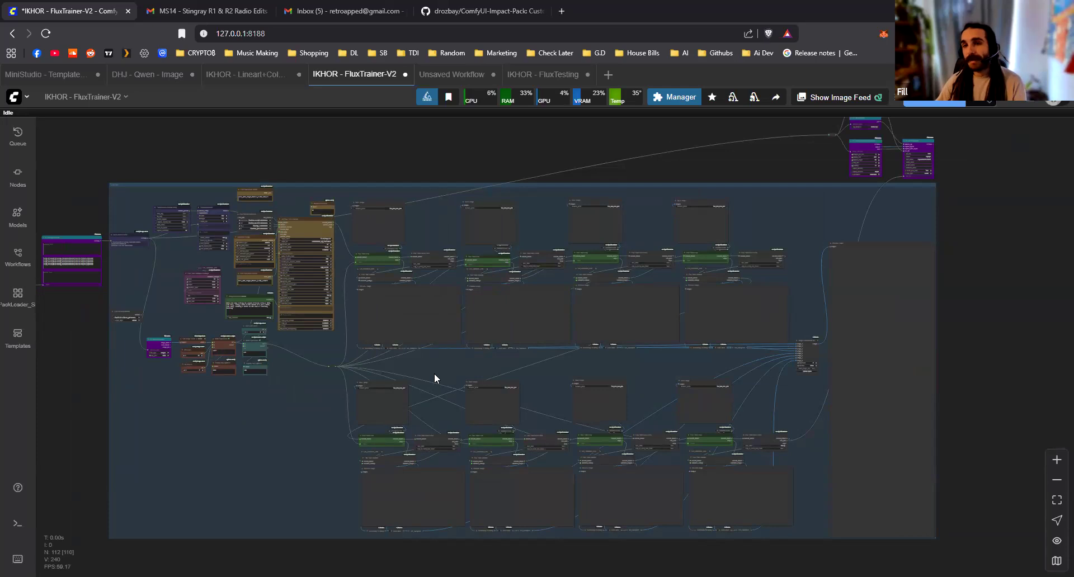
pyautogui.scroll(-1, 435, 378)
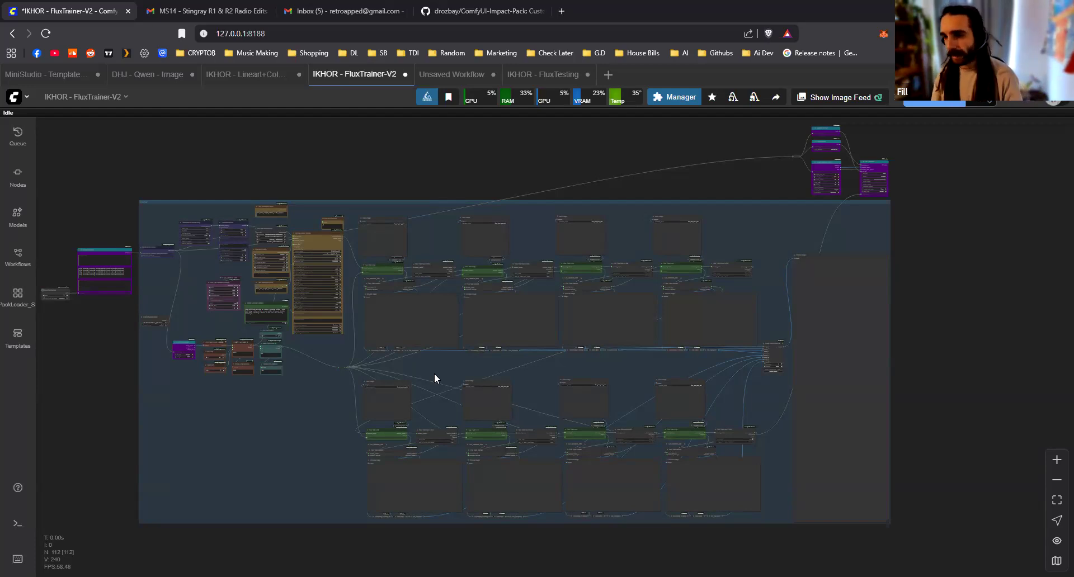
# Set the seed of the Seed Everywhere node feeding FL Prompt Selector to 0
pyautogui.moveTo(87, 349); pyautogui.dragTo(269, 346)
pyautogui.scroll(6, 268, 346)
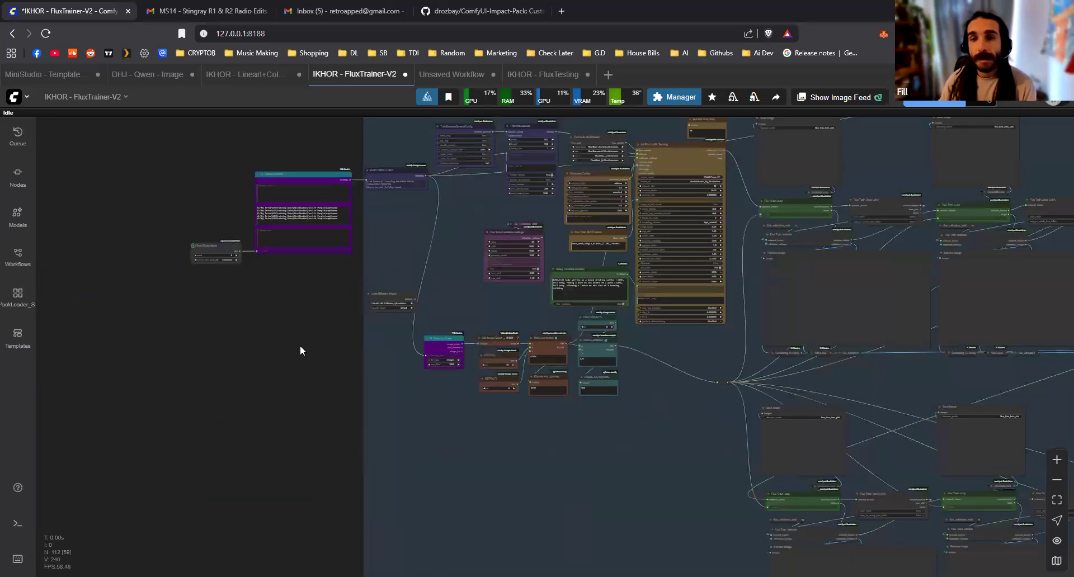
pyautogui.scroll(8, 300, 350)
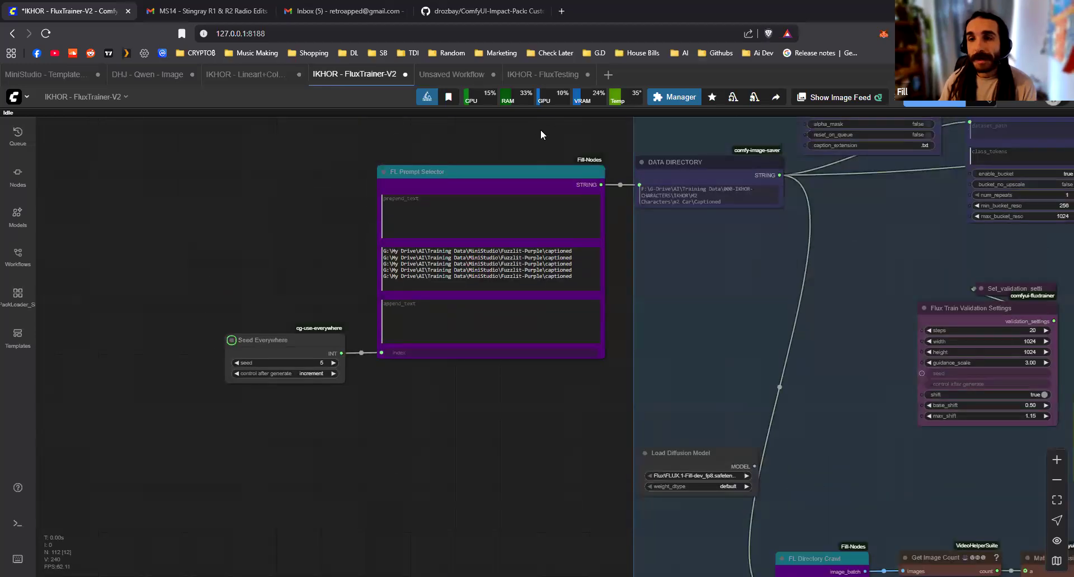
pyautogui.moveTo(345, 236); pyautogui.dragTo(416, 287)
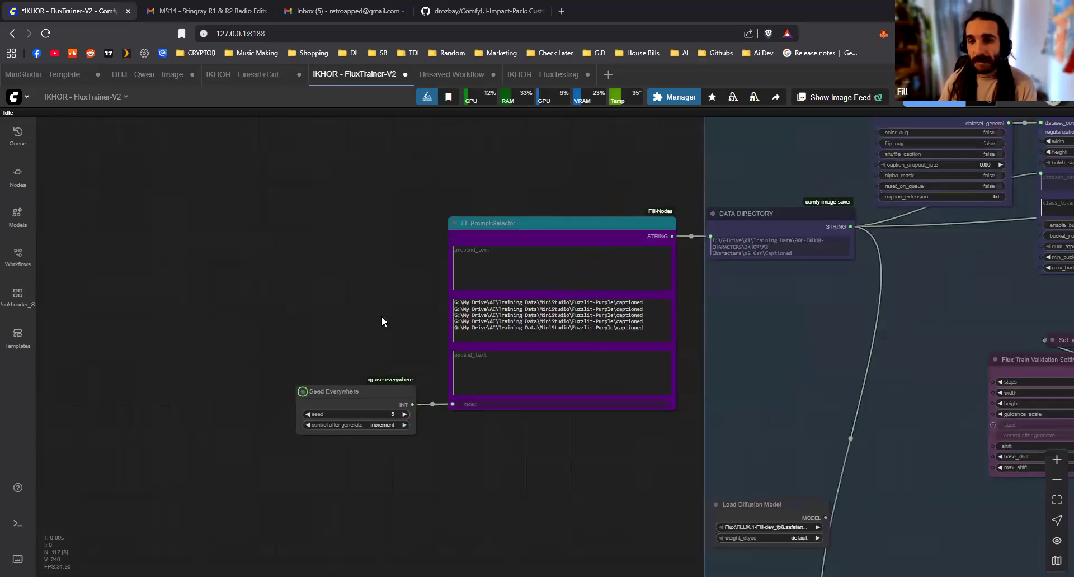
pyautogui.scroll(4, 320, 300)
pyautogui.moveTo(348, 469); pyautogui.dragTo(302, 467)
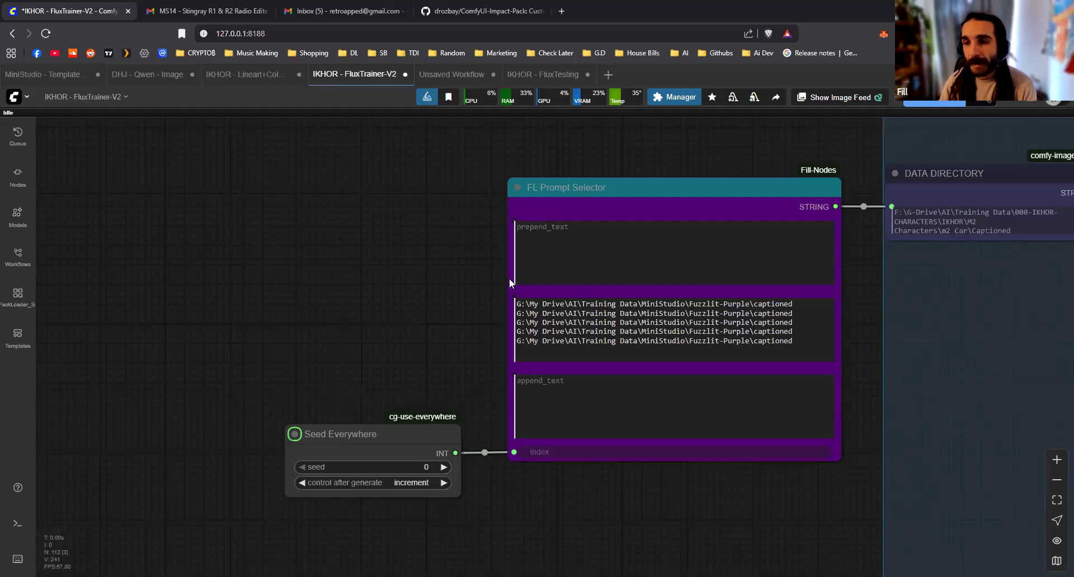
# Open the IKHOR - FluxTesting workflow and delete the faded purple nodes above and beyond the image preview
pyautogui.click(546, 78)
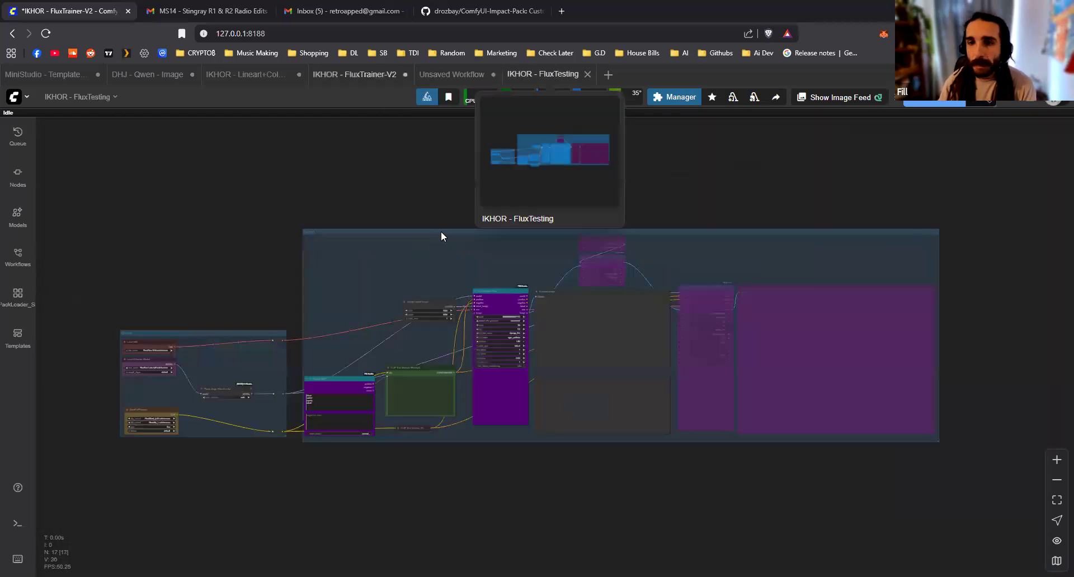
pyautogui.moveTo(593, 216); pyautogui.dragTo(634, 276)
pyautogui.press('Delete')
pyautogui.moveTo(736, 308); pyautogui.dragTo(737, 313)
pyautogui.press('Delete')
# Delete the two group frames around the FluxTesting nodes, keeping the nodes inside
pyautogui.doubleClick(523, 239)
pyautogui.click(478, 239)
pyautogui.press('Delete')
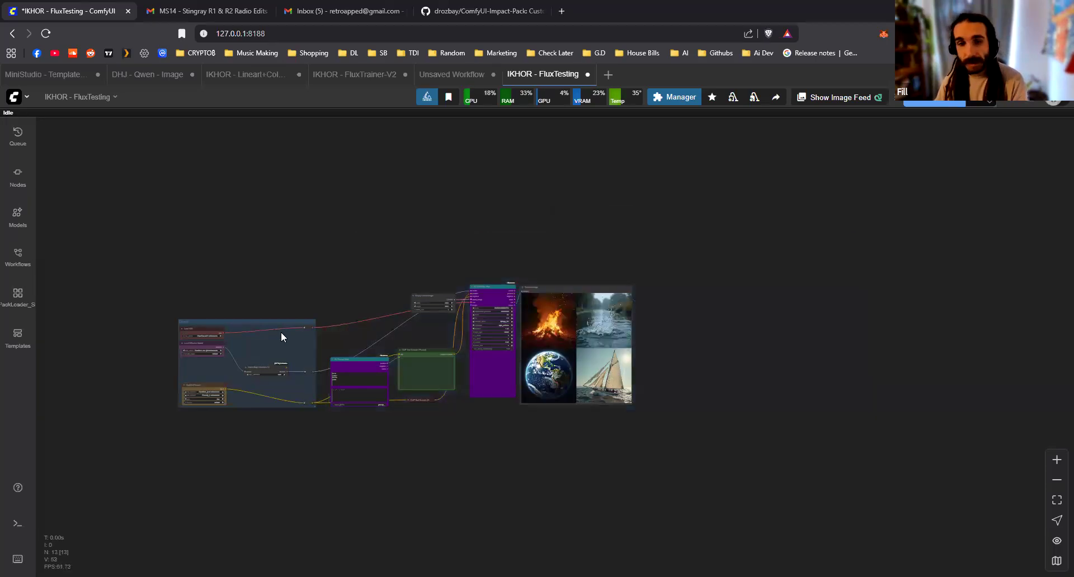
pyautogui.click(279, 321)
pyautogui.press('Delete')
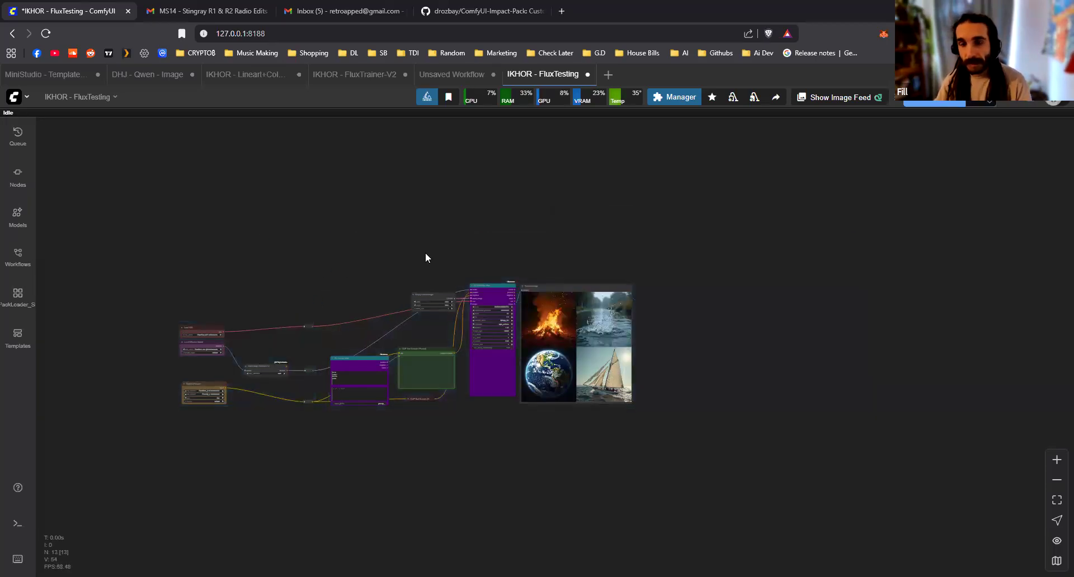
# Copy all remaining FluxTesting nodes into the IKHOR - FluxTrainer-V2 workflow and place them before the Seed Everywhere node
pyautogui.moveTo(426, 253); pyautogui.dragTo(541, 235)
pyautogui.moveTo(200, 218); pyautogui.dragTo(754, 398)
pyautogui.click(753, 398)
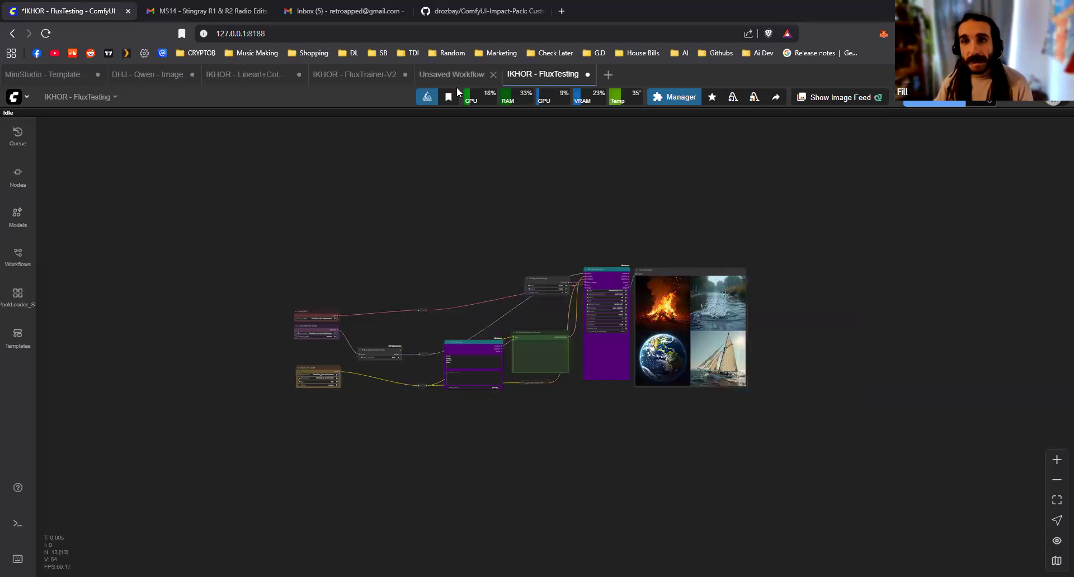
pyautogui.click(353, 78)
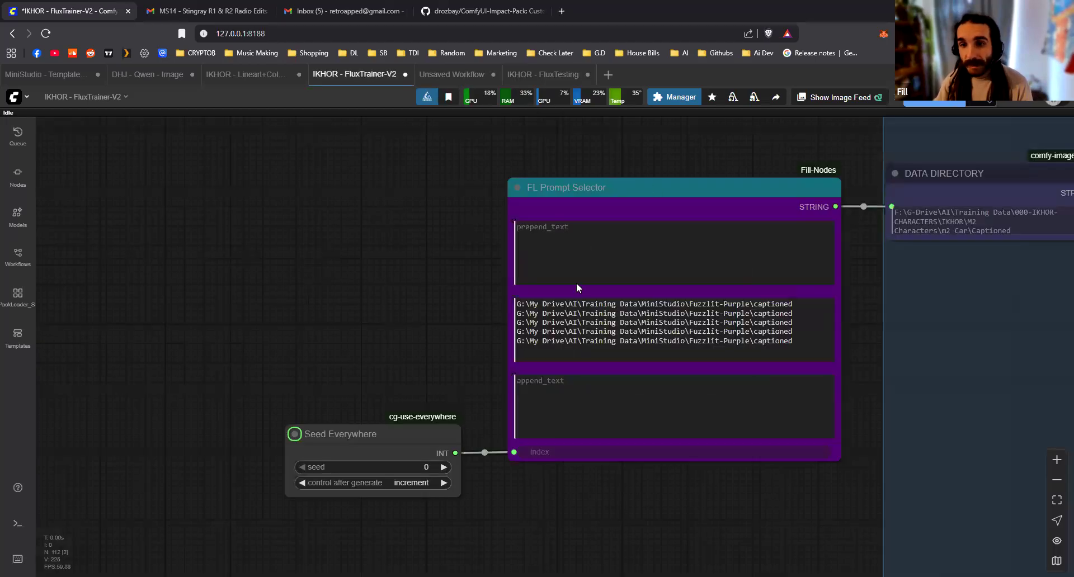
pyautogui.hotkey('ctrl', 'v')
pyautogui.scroll(-7, 600, 434)
pyautogui.moveTo(711, 432); pyautogui.dragTo(340, 186)
pyautogui.moveTo(334, 279); pyautogui.dragTo(340, 280)
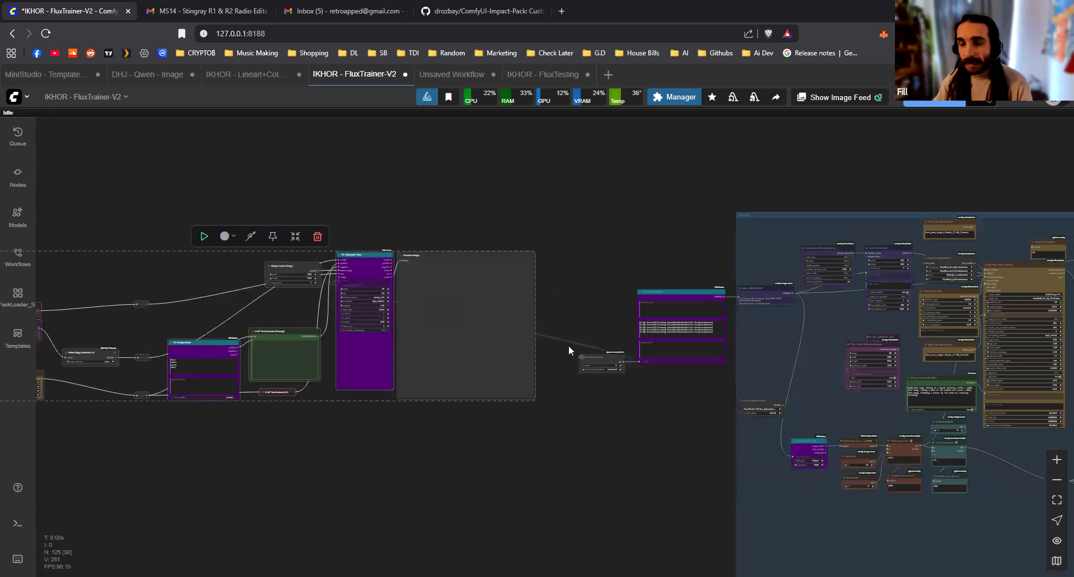
# Replace the Seed Everywhere node with a Seed Generator node and connect its INT output to the index input of FL Prompt Selector
pyautogui.scroll(5, 625, 374)
pyautogui.click(549, 354)
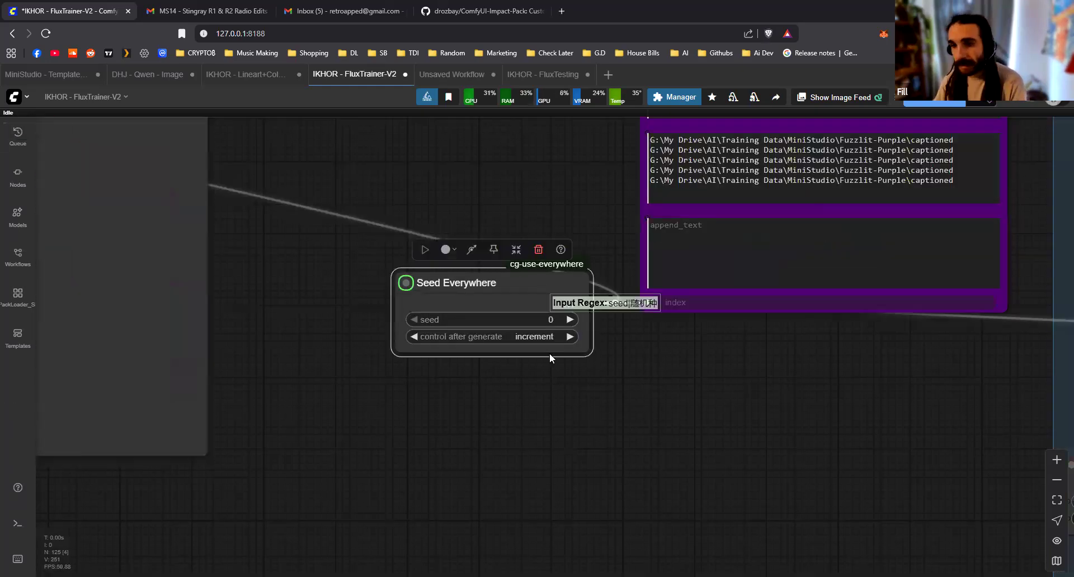
pyautogui.press('Delete')
pyautogui.doubleClick(547, 358)
pyautogui.write('seed')
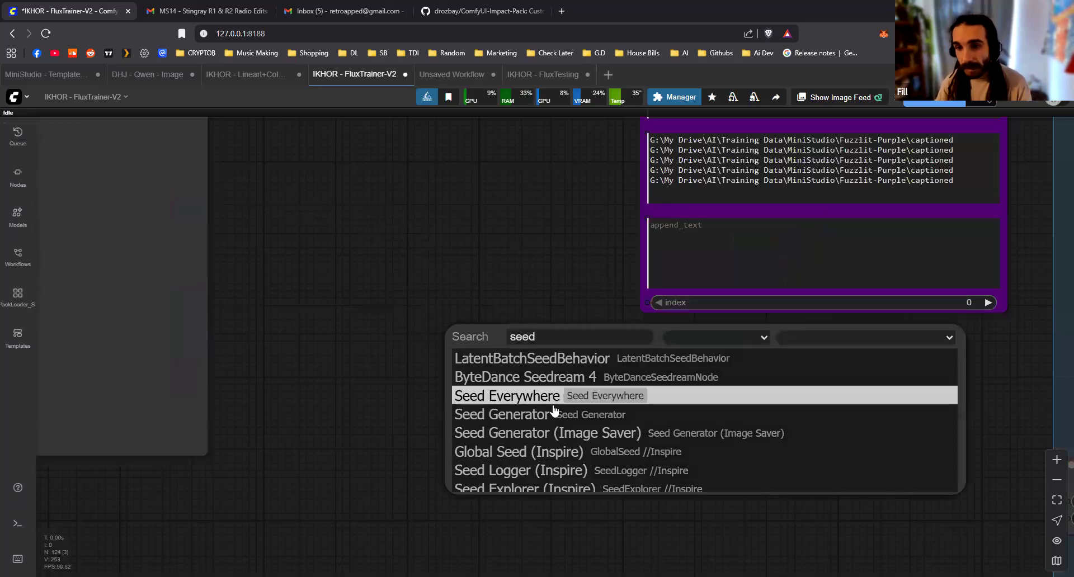
pyautogui.click(553, 414)
pyautogui.click(541, 363)
pyautogui.click(552, 366)
pyautogui.click(549, 366)
pyautogui.click(558, 383)
pyautogui.moveTo(591, 331); pyautogui.dragTo(647, 302)
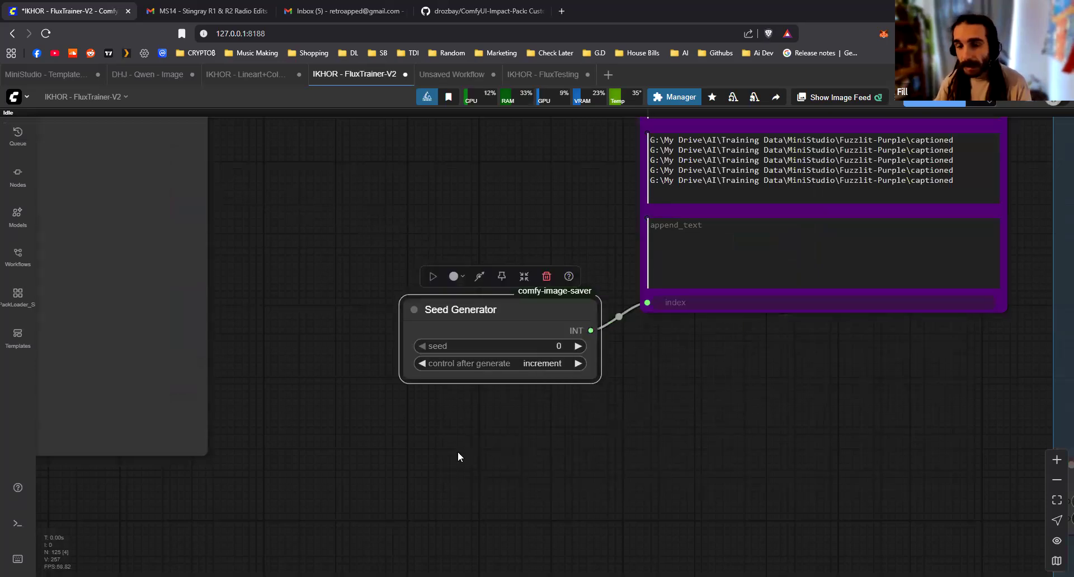
# Delete the three reroute nodes between the loaders and the pasted image generation nodes
pyautogui.scroll(-10, 550, 443)
pyautogui.moveTo(550, 444); pyautogui.dragTo(943, 361)
pyautogui.scroll(-3, 467, 420)
pyautogui.moveTo(467, 421); pyautogui.dragTo(772, 399)
pyautogui.scroll(4, 454, 280)
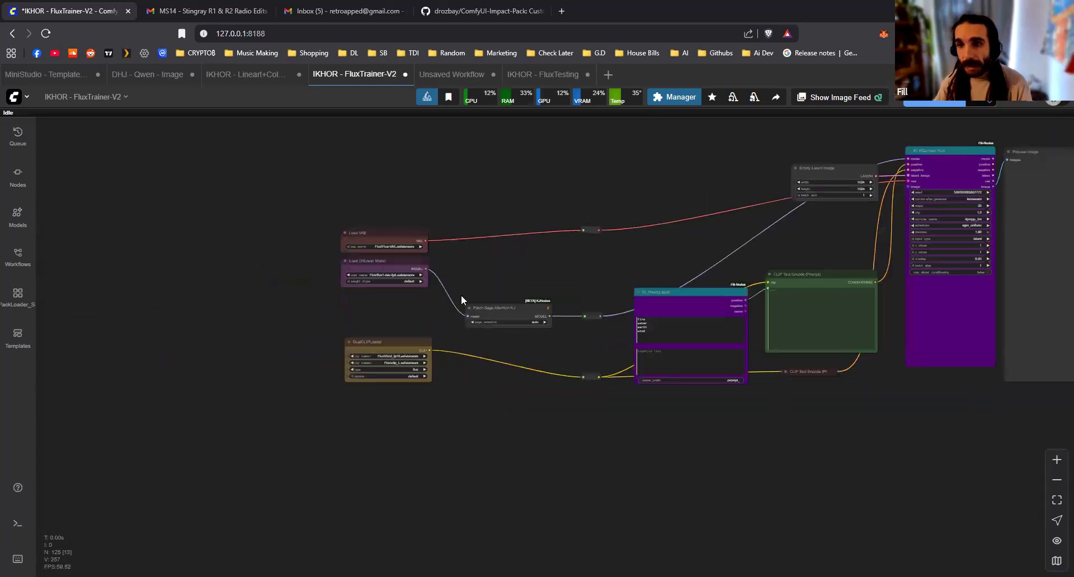
pyautogui.moveTo(609, 223); pyautogui.dragTo(444, 329)
pyautogui.click(444, 329)
pyautogui.press('Delete')
pyautogui.click(443, 425)
pyautogui.press('Delete')
pyautogui.click(443, 491)
pyautogui.press('Delete')
# Arrange the loaders, Patch Sage Attention KJ and the prompt nodes compactly before FL KSampler Plus, with Load Diffusion Model above Load VAE
pyautogui.moveTo(250, 454); pyautogui.dragTo(601, 314)
pyautogui.moveTo(252, 334); pyautogui.dragTo(613, 275)
pyautogui.moveTo(246, 364); pyautogui.dragTo(538, 207)
pyautogui.moveTo(336, 417); pyautogui.dragTo(832, 191)
pyautogui.moveTo(569, 195); pyautogui.dragTo(357, 218)
pyautogui.scroll(-4, 358, 218)
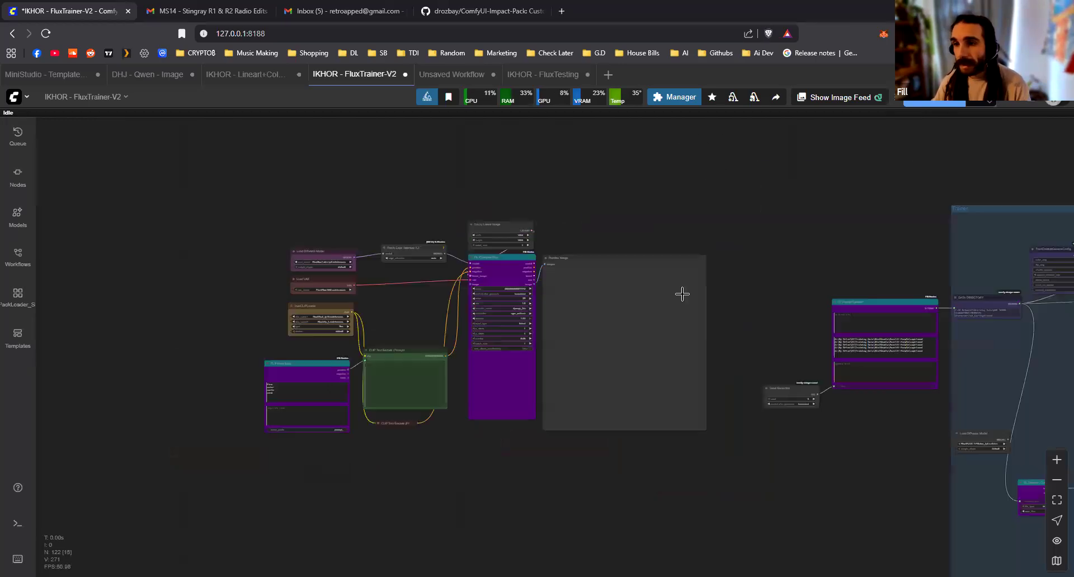
# Shift the green CLIP Text Encode node slightly down and raise FL Prompt Multi beside it, just below DualCLIPLoader
pyautogui.scroll(6, 559, 263)
pyautogui.moveTo(692, 195); pyautogui.dragTo(784, 164)
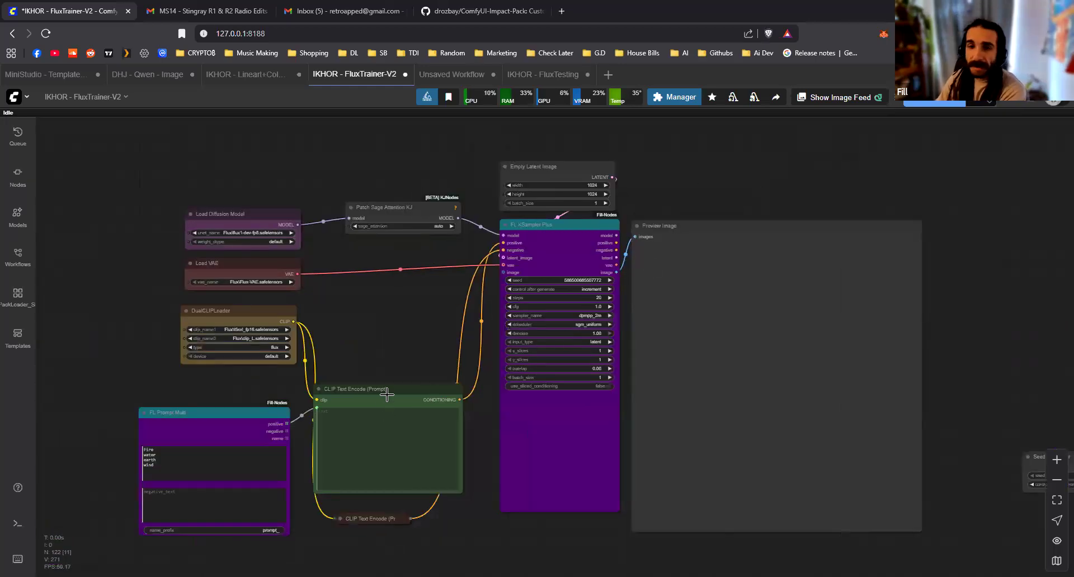
pyautogui.moveTo(395, 404); pyautogui.dragTo(401, 413)
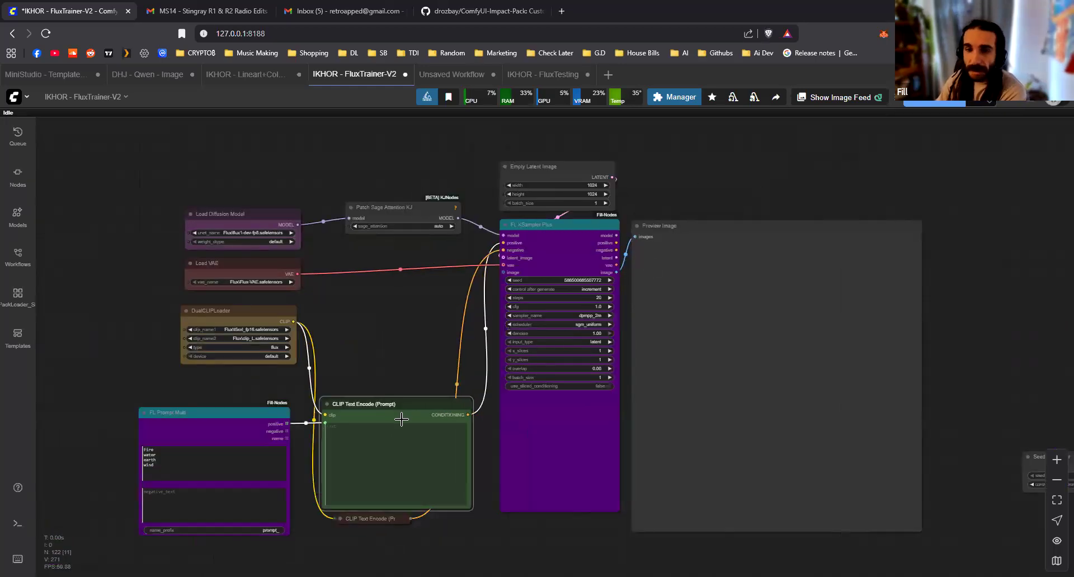
pyautogui.click(373, 520)
pyautogui.scroll(3, 270, 444)
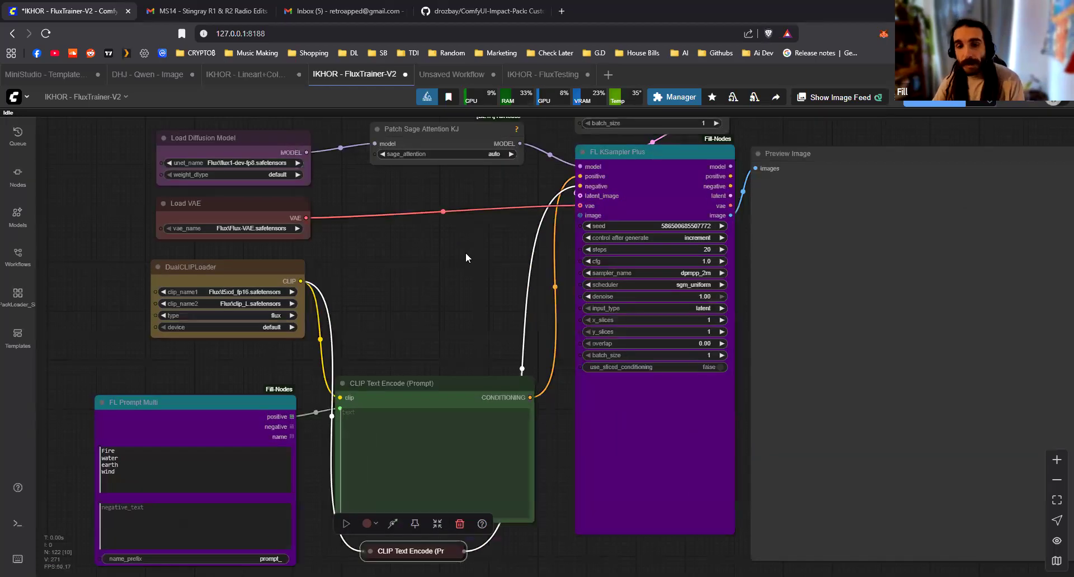
pyautogui.moveTo(233, 359); pyautogui.dragTo(465, 252)
pyautogui.scroll(6, 428, 279)
pyautogui.moveTo(363, 307); pyautogui.dragTo(368, 258)
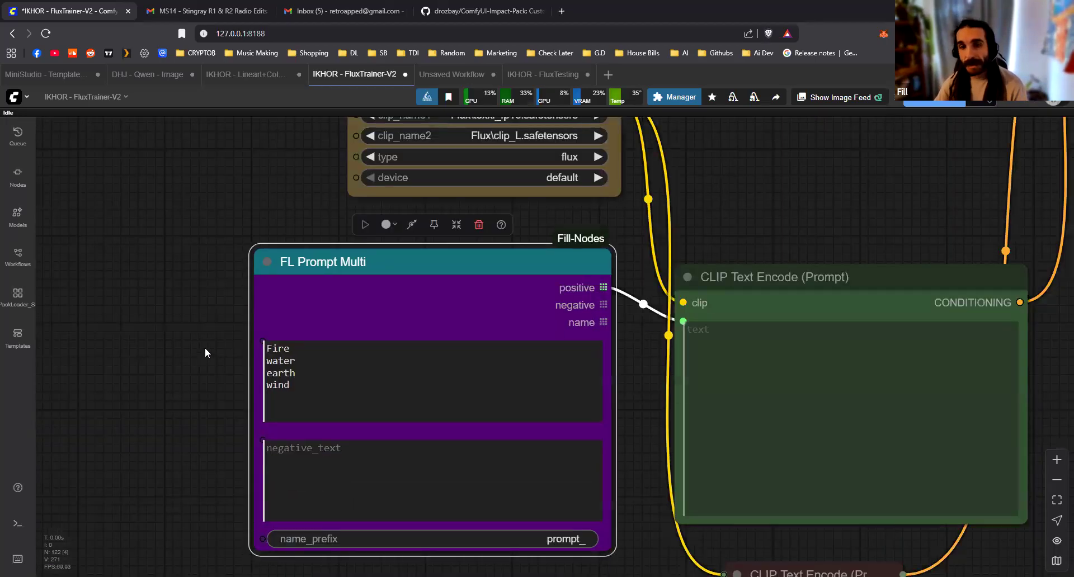
pyautogui.scroll(-2, 204, 347)
pyautogui.hotkey('ctrl', 'a')
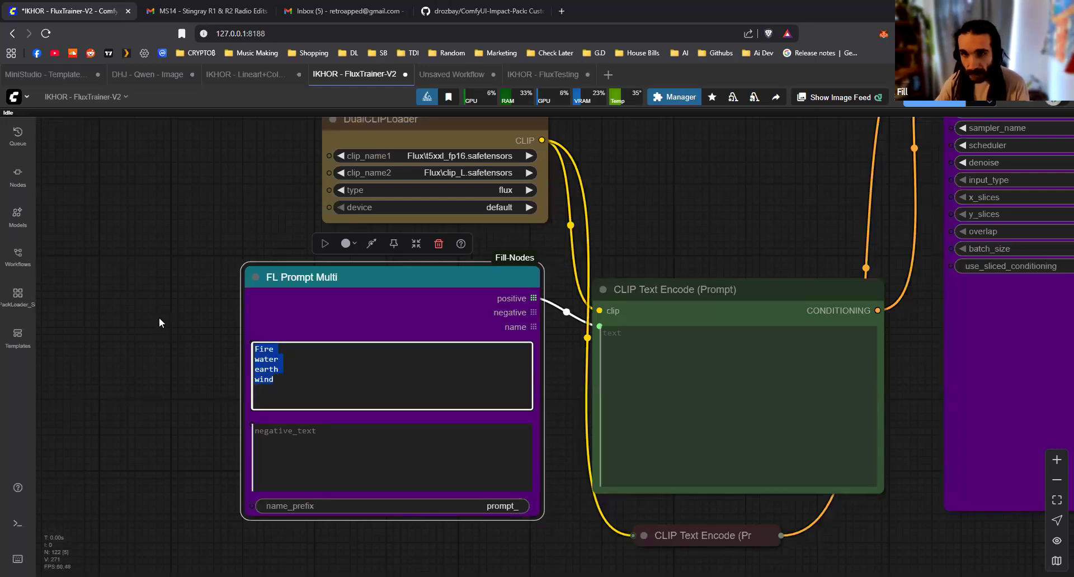
pyautogui.click(156, 319)
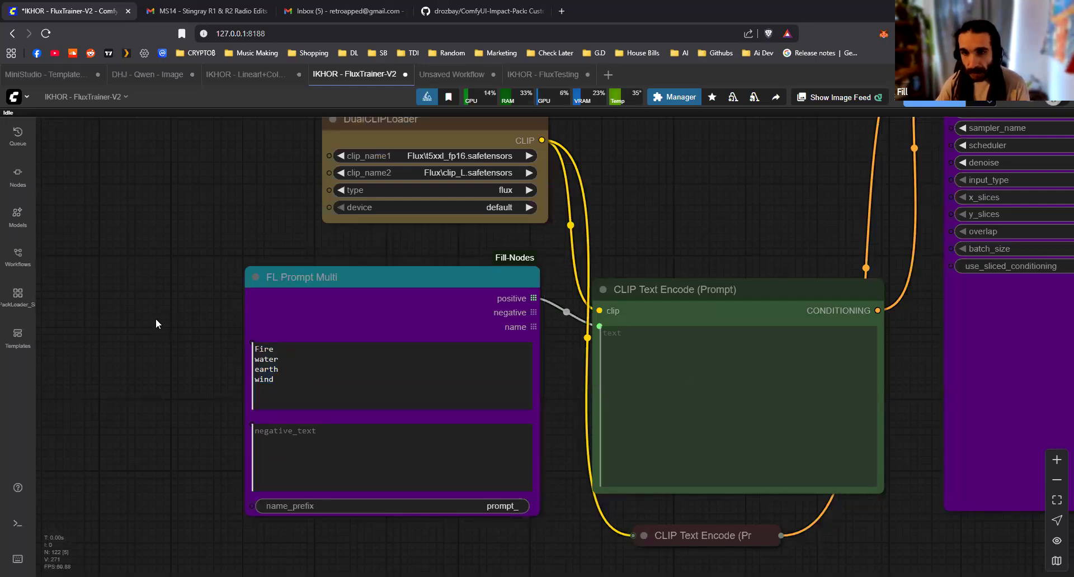
# Move FL Prompt Multi away from the green CLIP Text Encode node and add an FL Prompt Basic node between them
pyautogui.scroll(-3, 156, 330)
pyautogui.moveTo(166, 335); pyautogui.dragTo(366, 351)
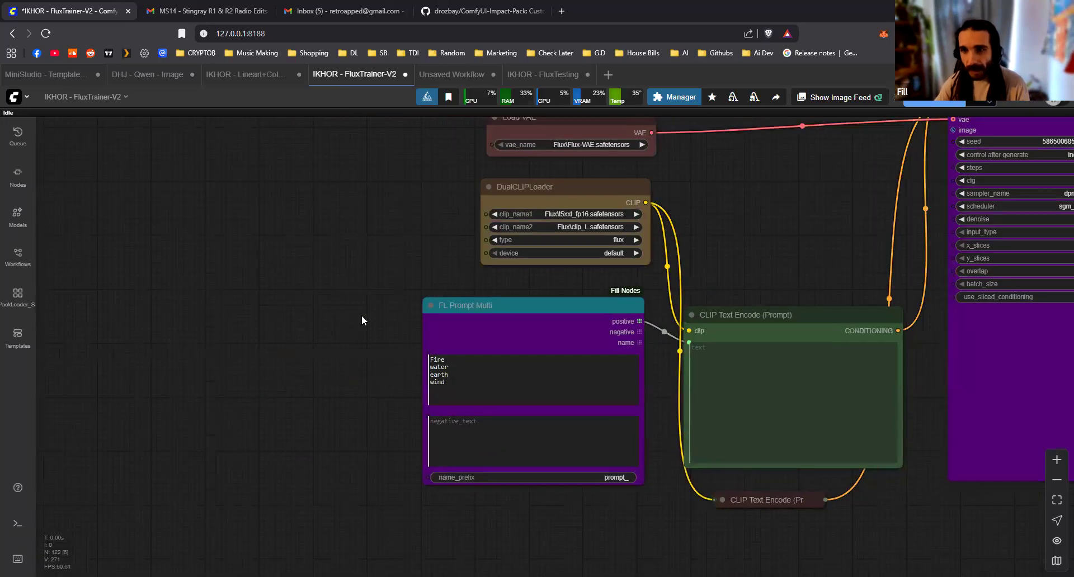
pyautogui.moveTo(513, 308); pyautogui.dragTo(179, 310)
pyautogui.click(476, 381)
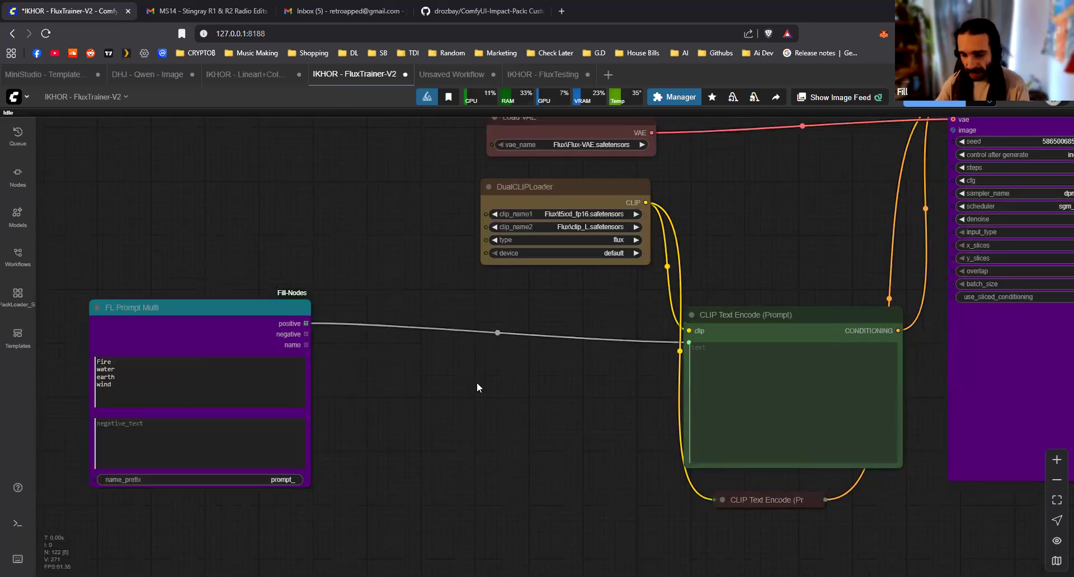
pyautogui.doubleClick(476, 381)
pyautogui.write('fl prompt')
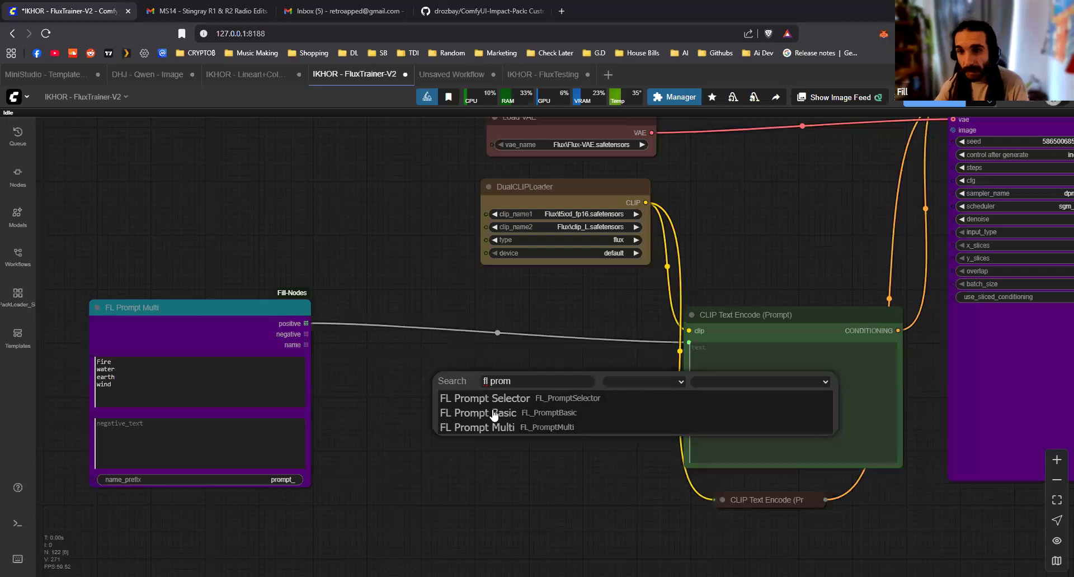
pyautogui.click(496, 412)
pyautogui.moveTo(472, 373); pyautogui.dragTo(379, 357)
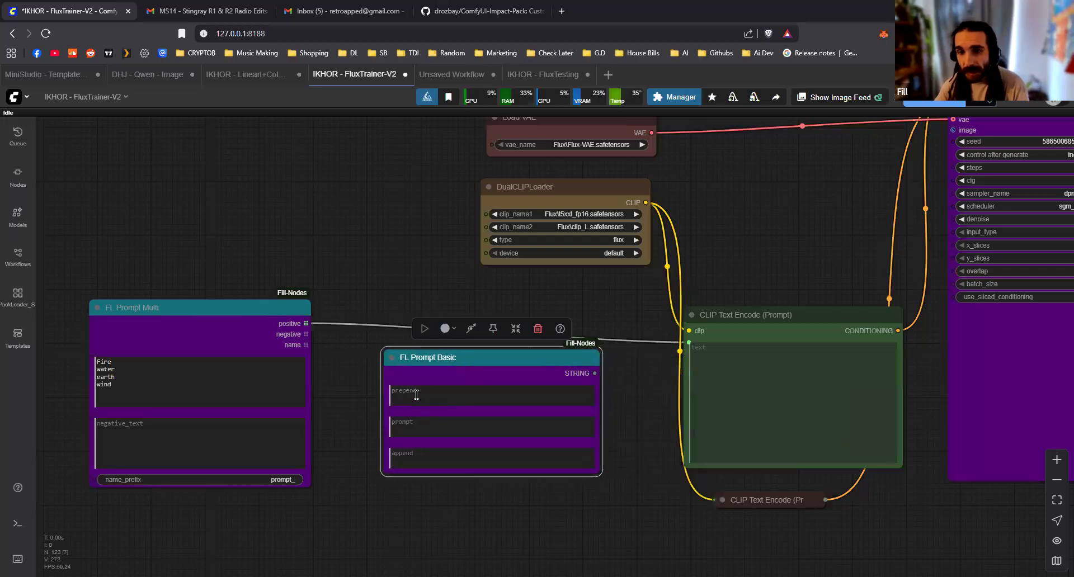
pyautogui.scroll(6, 412, 395)
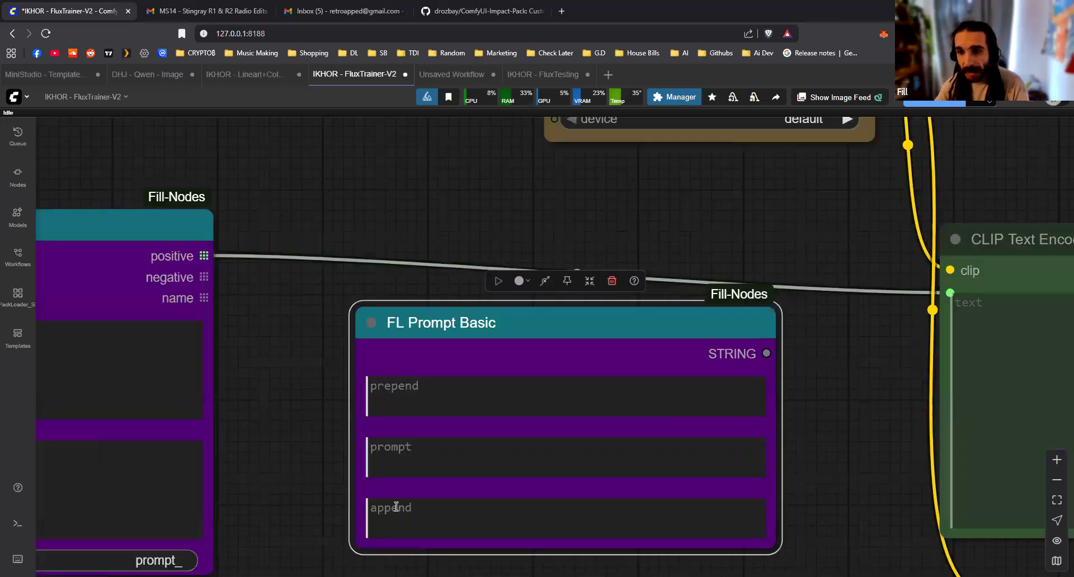
# Connect FL Prompt Multi's positive output to FL Prompt Basic's prompt input, and its STRING output to the green CLIP Text Encode's text input
pyautogui.scroll(-5, 451, 457)
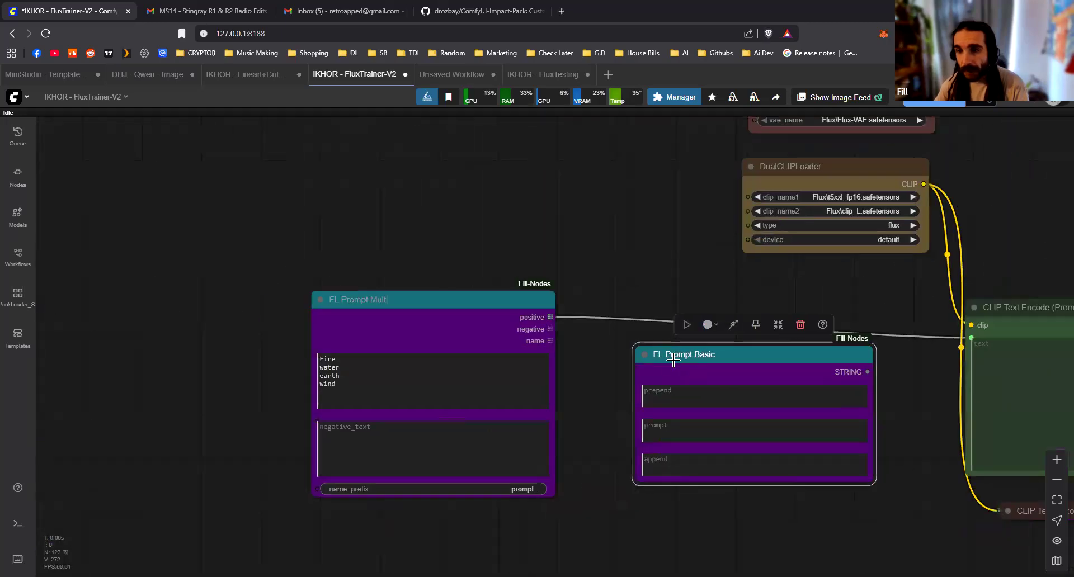
pyautogui.moveTo(550, 317); pyautogui.dragTo(642, 419)
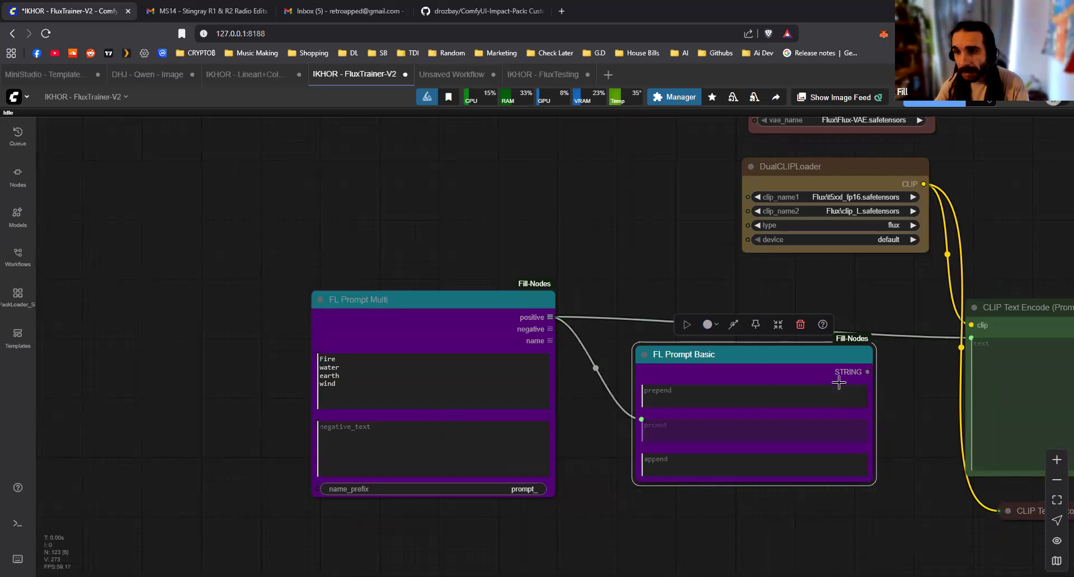
pyautogui.moveTo(921, 387)
pyautogui.mouseDown()
pyautogui.moveTo(685, 366)
pyautogui.moveTo(678, 347)
pyautogui.moveTo(736, 316)
pyautogui.mouseUp()
pyautogui.click(434, 274)
pyautogui.moveTo(434, 274); pyautogui.dragTo(516, 281)
# In FL Prompt Basic, enter ", in the style of water color" as append text and "a beautiful image of," as prepend text
pyautogui.click(530, 378)
pyautogui.click(527, 440)
pyautogui.write(', in the style of')
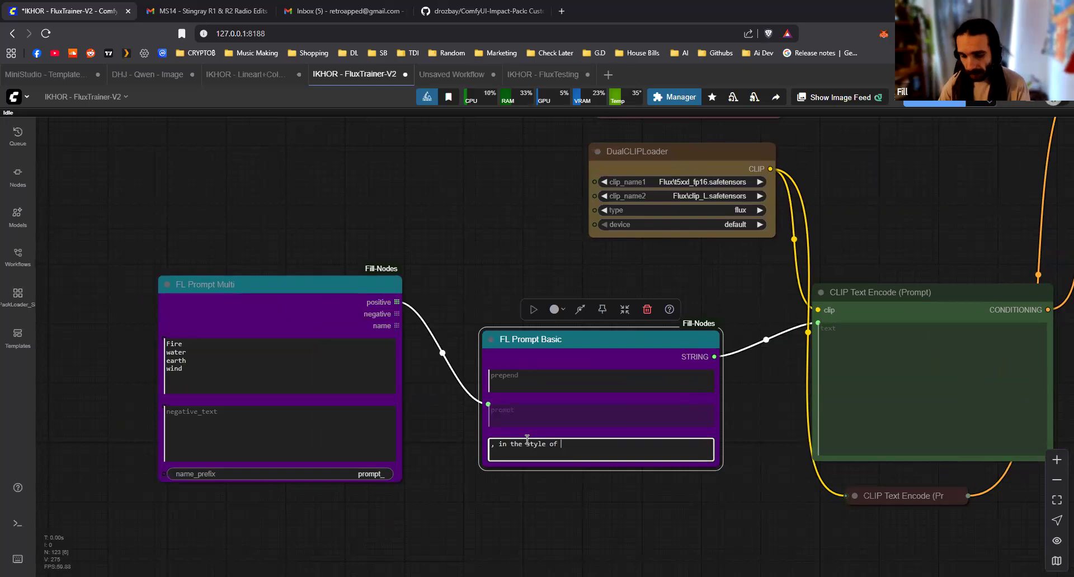
pyautogui.write(' water color')
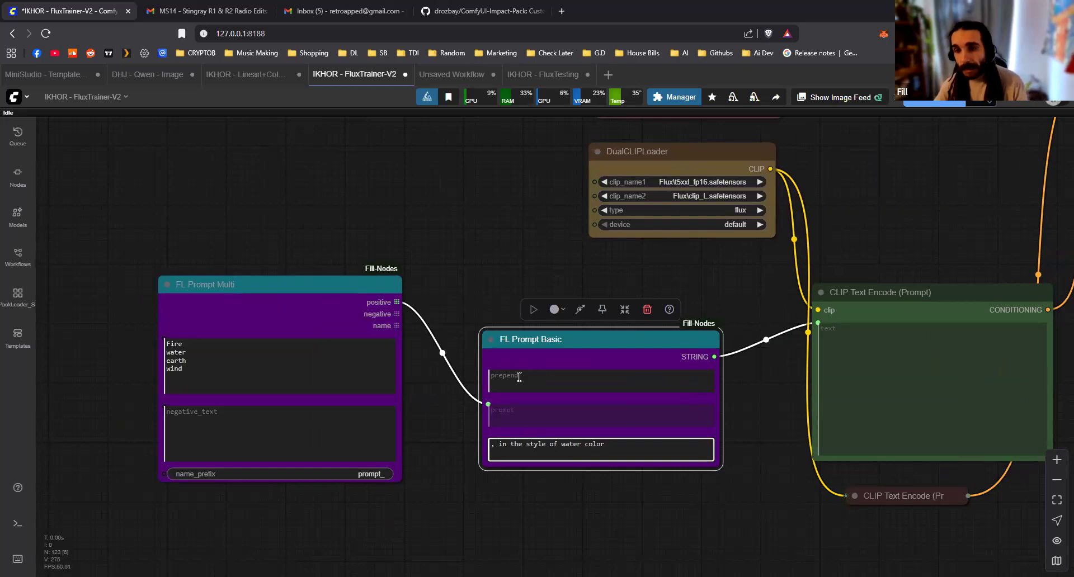
pyautogui.click(518, 376)
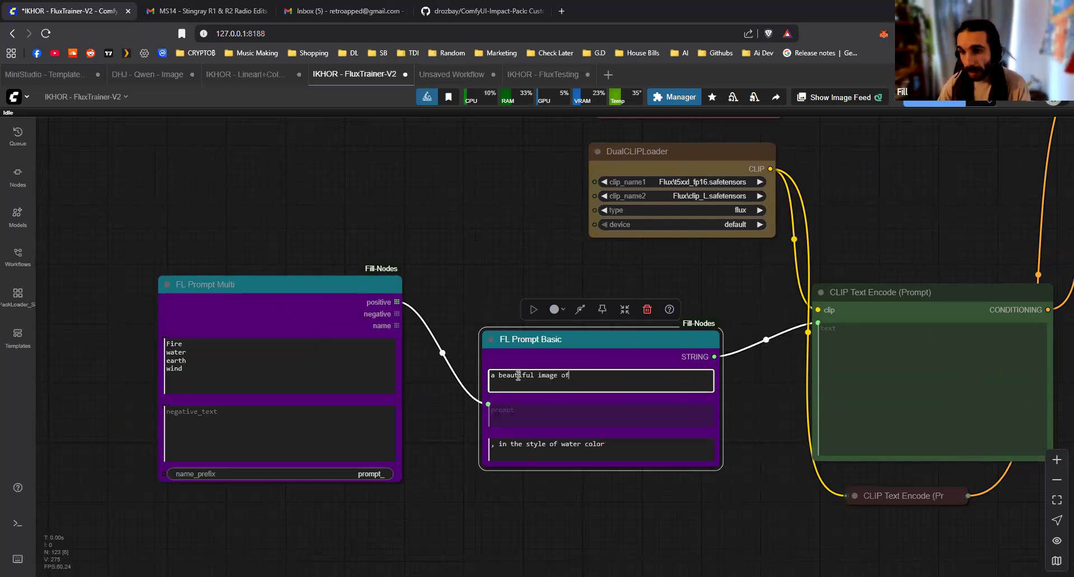
pyautogui.click(460, 300)
pyautogui.moveTo(460, 300); pyautogui.dragTo(476, 293)
pyautogui.moveTo(363, 286); pyautogui.dragTo(414, 269)
pyautogui.click(557, 285)
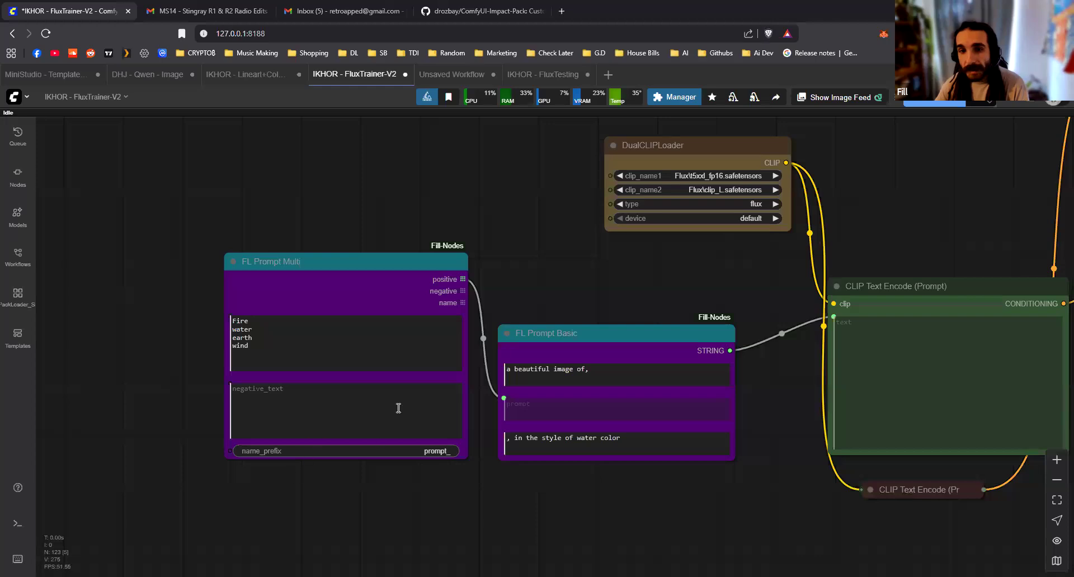
# Examine how the FL Prompt Multi list passes through FL Prompt Basic's prepend and append texts into CLIP Text Encode
pyautogui.scroll(1, 457, 357)
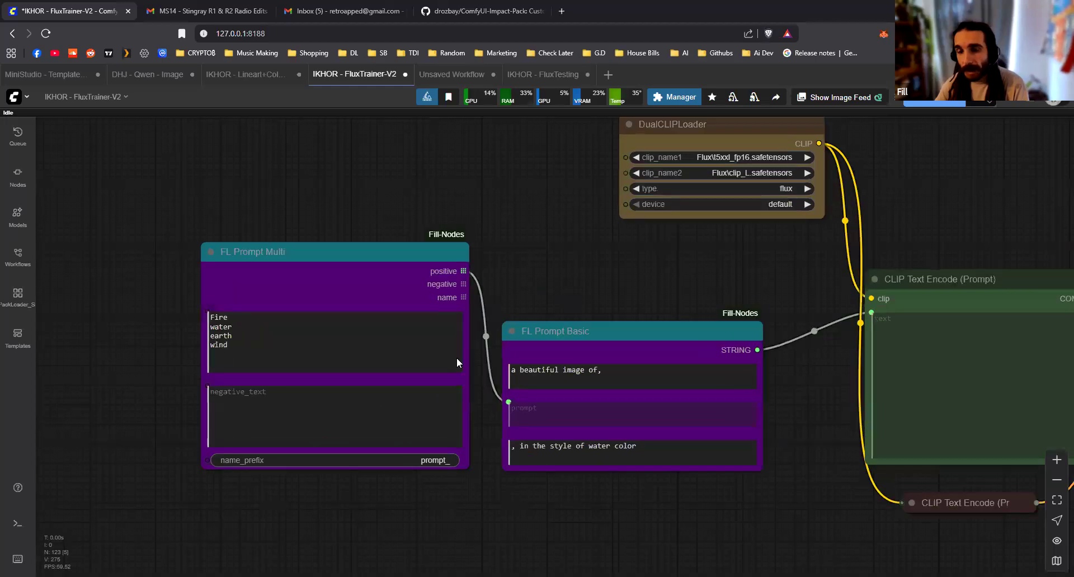
pyautogui.scroll(4, 211, 340)
pyautogui.moveTo(327, 212); pyautogui.dragTo(330, 209)
pyautogui.click(678, 249)
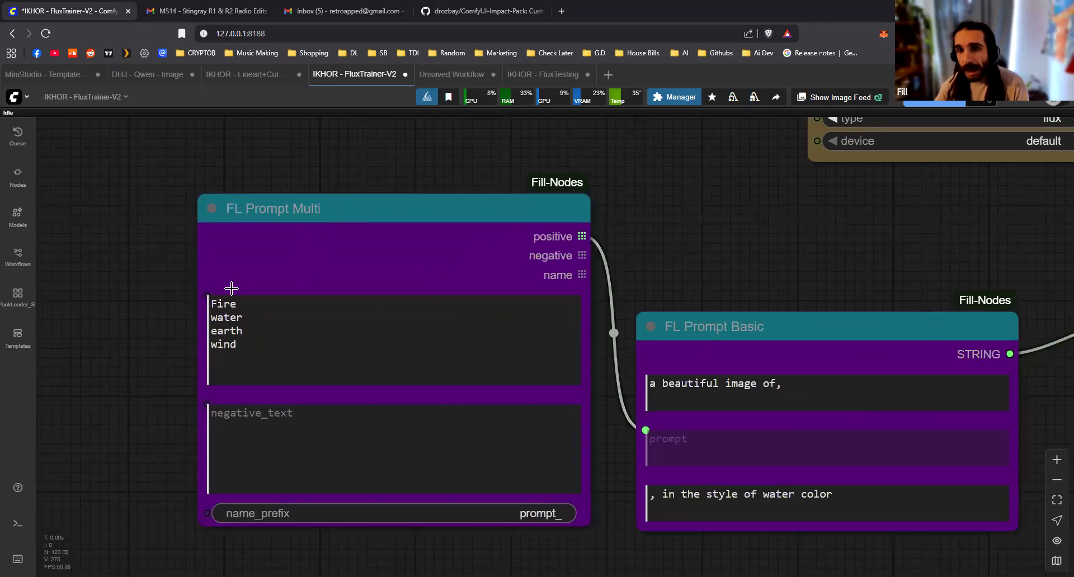
pyautogui.moveTo(635, 261)
pyautogui.mouseDown()
pyautogui.moveTo(508, 252)
pyautogui.moveTo(669, 267)
pyautogui.moveTo(618, 267)
pyautogui.mouseUp()
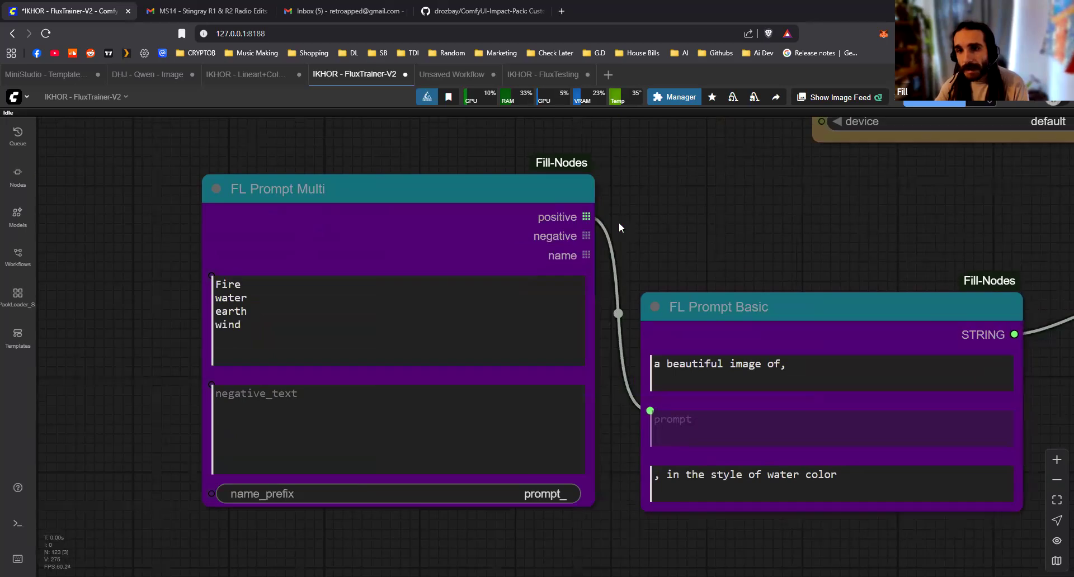
pyautogui.scroll(-2, 699, 331)
pyautogui.hscroll(5, 707, 329)
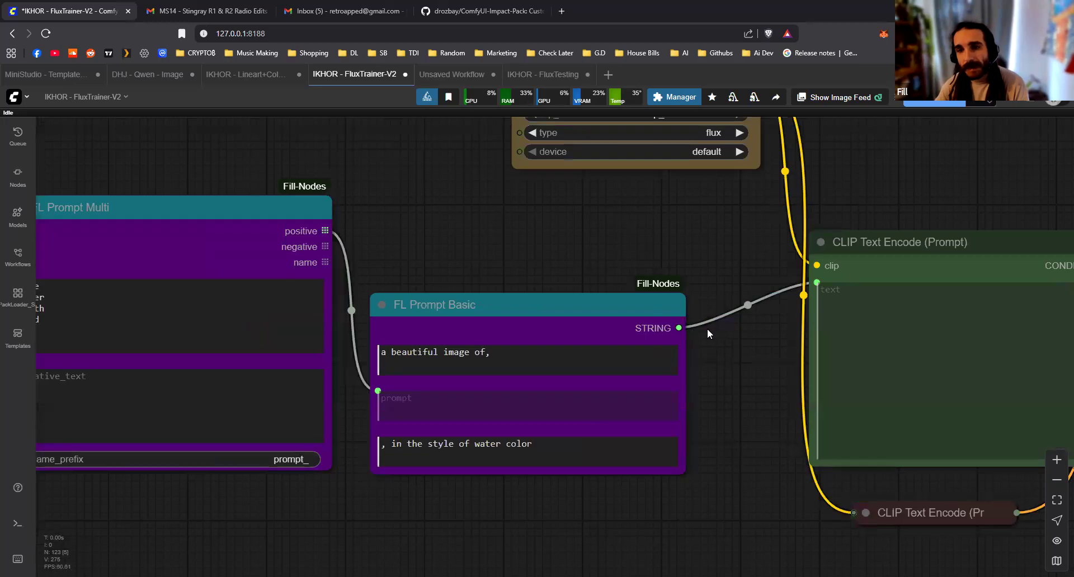
pyautogui.hscroll(-3, 312, 216)
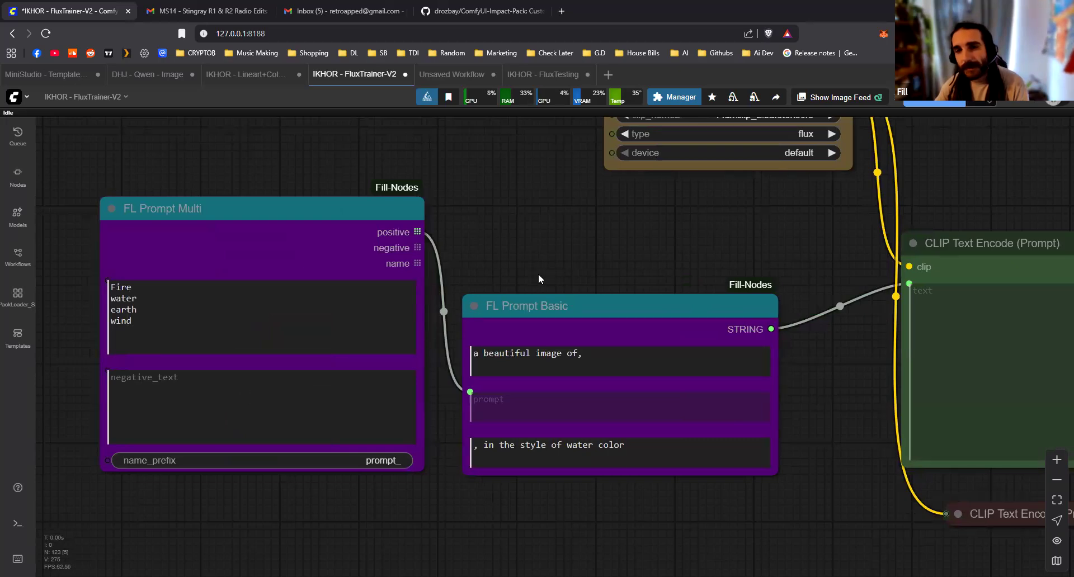
pyautogui.doubleClick(562, 243)
pyautogui.write('fl promp')
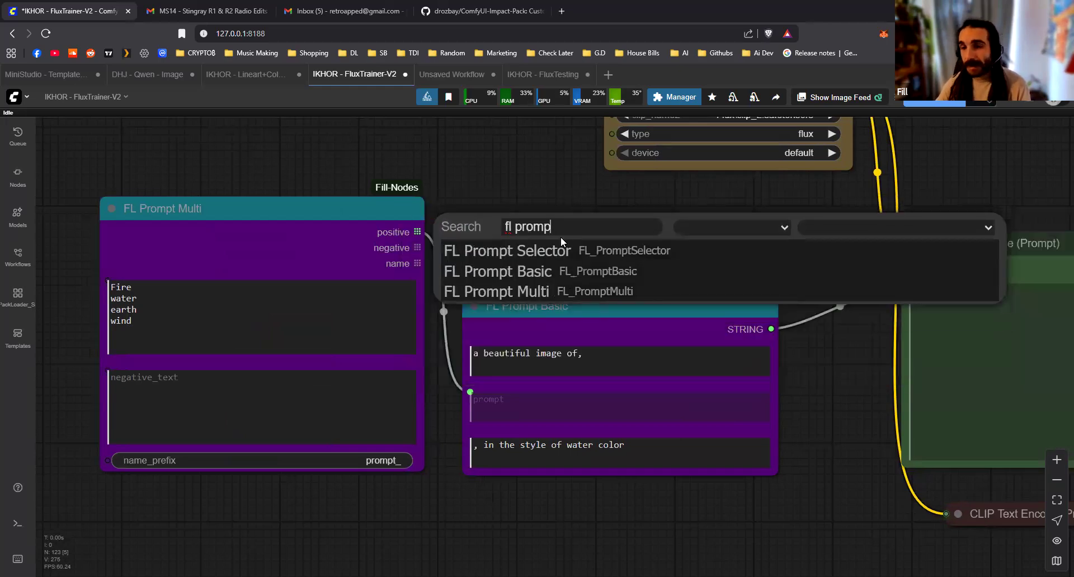
pyautogui.click(578, 252)
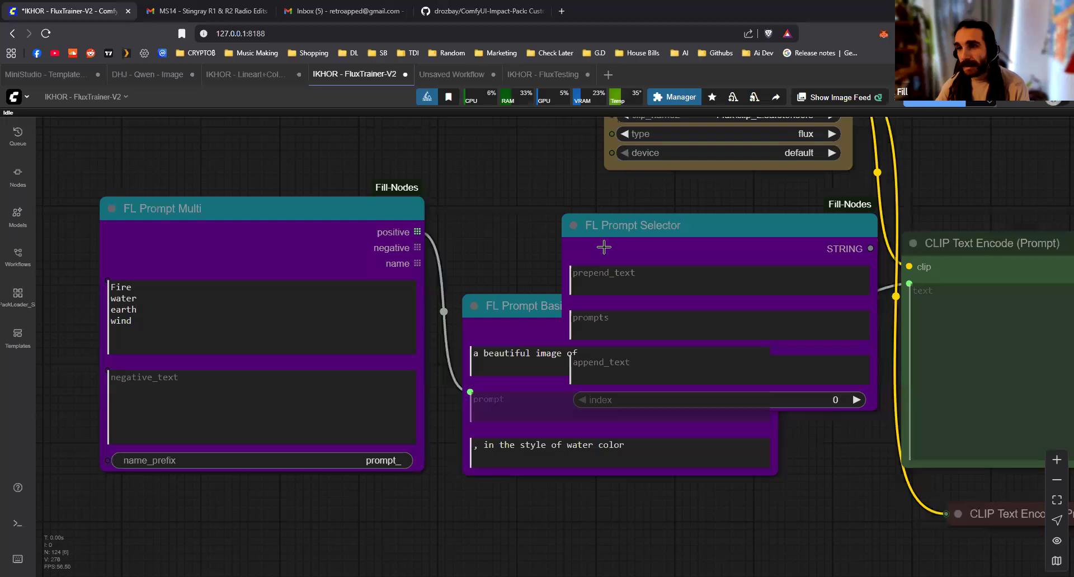
pyautogui.moveTo(654, 230); pyautogui.dragTo(636, 216)
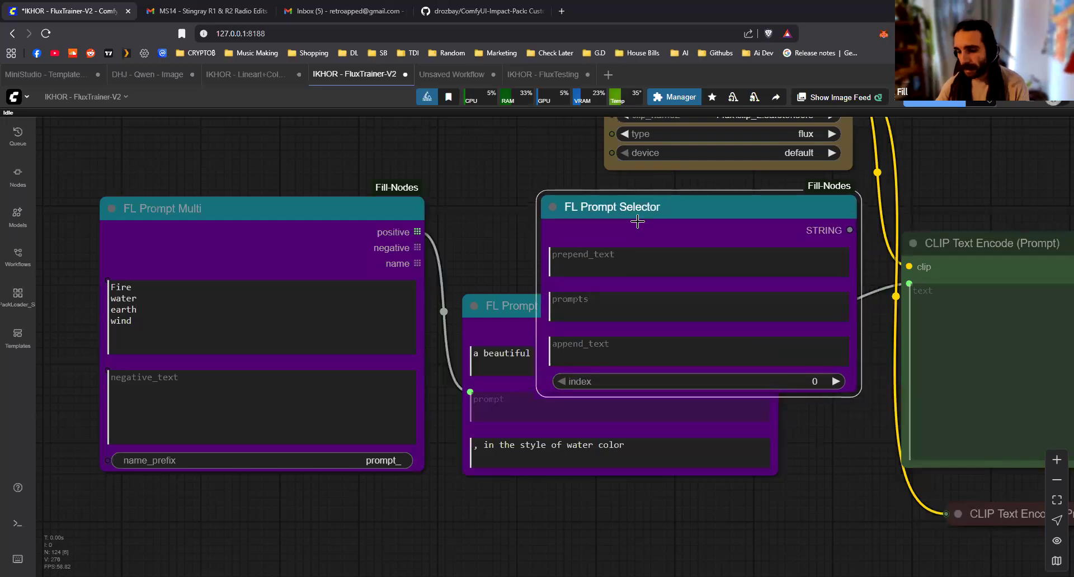
pyautogui.press('Delete')
# Delete FL Prompt Basic, then place FL Prompt Multi beside CLIP Text Encode with its positive output connected directly to the text input
pyautogui.click(525, 303)
pyautogui.press('Delete')
pyautogui.moveTo(272, 201); pyautogui.dragTo(706, 216)
pyautogui.scroll(1, 737, 471)
pyautogui.moveTo(880, 479); pyautogui.dragTo(653, 468)
pyautogui.moveTo(573, 192); pyautogui.dragTo(633, 187)
pyautogui.click(613, 527)
pyautogui.moveTo(358, 403); pyautogui.dragTo(164, 460)
pyautogui.scroll(-1, 340, 365)
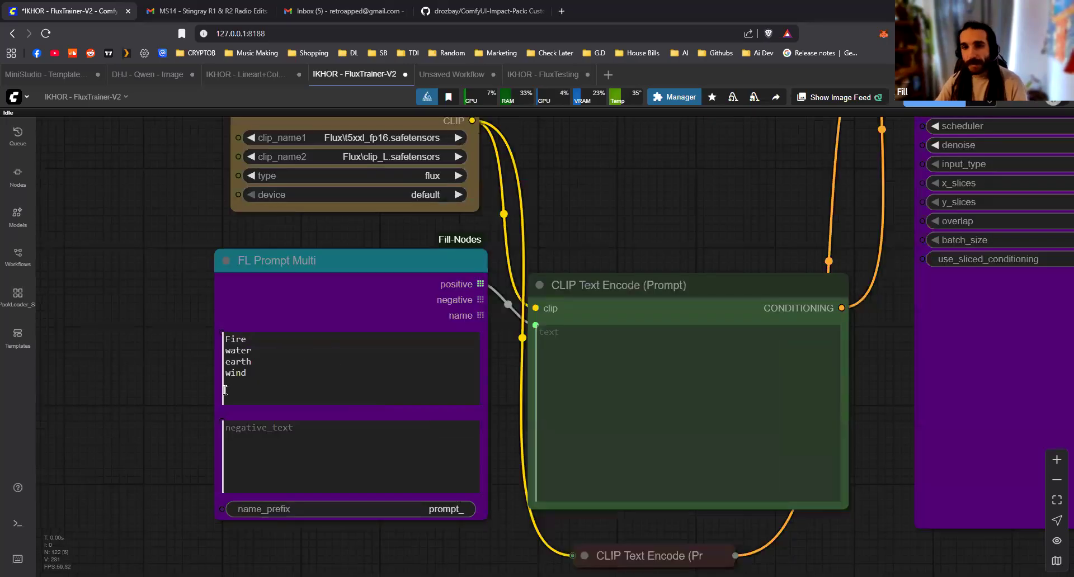
# Change the first prompt line in FL Prompt Multi to "beautiful image of, Fire, in the style of watercolor"
pyautogui.click(227, 339)
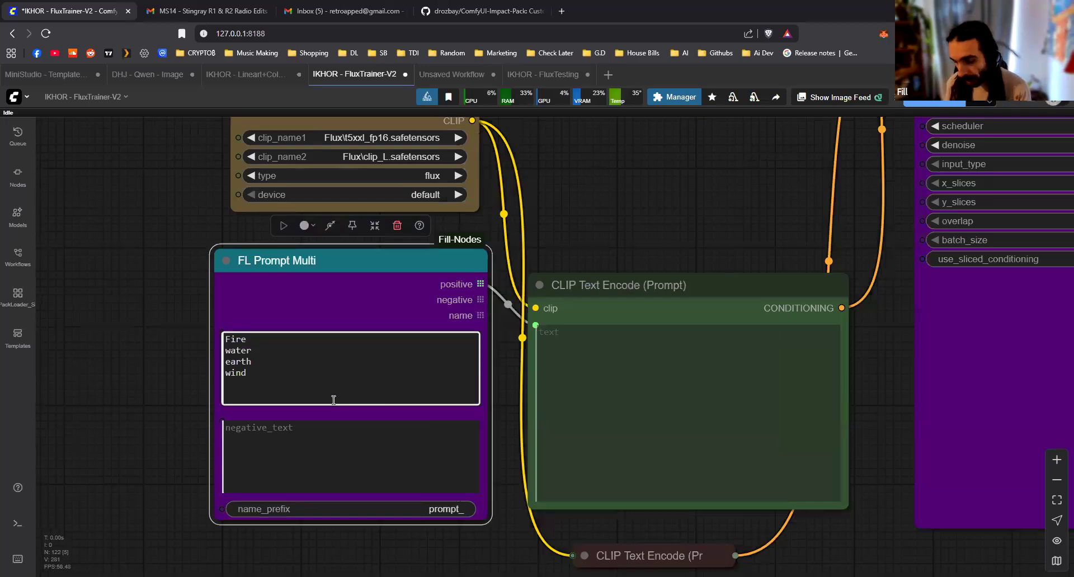
pyautogui.write('beautiful image of')
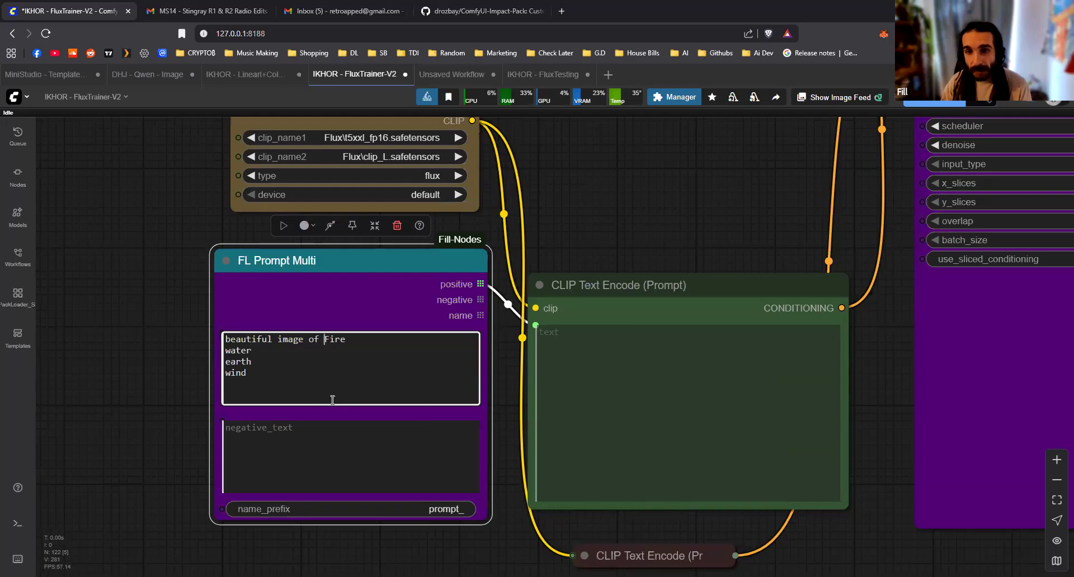
pyautogui.press('BackSpace')
pyautogui.write(', ')
pyautogui.write('in the stle')
pyautogui.press('BackSpace')
pyautogui.press('BackSpace')
pyautogui.write('yle of watercolor')
# Widen the FL Prompt Multi node so the long prompt line fits, keeping it beside CLIP Text Encode
pyautogui.moveTo(323, 354); pyautogui.dragTo(214, 335)
pyautogui.hotkey('ctrl', 'c')
pyautogui.moveTo(334, 282); pyautogui.dragTo(121, 291)
pyautogui.moveTo(276, 526); pyautogui.dragTo(473, 505)
pyautogui.moveTo(275, 290); pyautogui.dragTo(319, 291)
pyautogui.moveTo(390, 411); pyautogui.dragTo(567, 380)
# Replace the water, earth and wind lines in FL Prompt Multi with three copies of the first prompt line
pyautogui.click(287, 343)
pyautogui.moveTo(180, 333); pyautogui.dragTo(213, 335)
pyautogui.hotkey('ctrl', 'v')
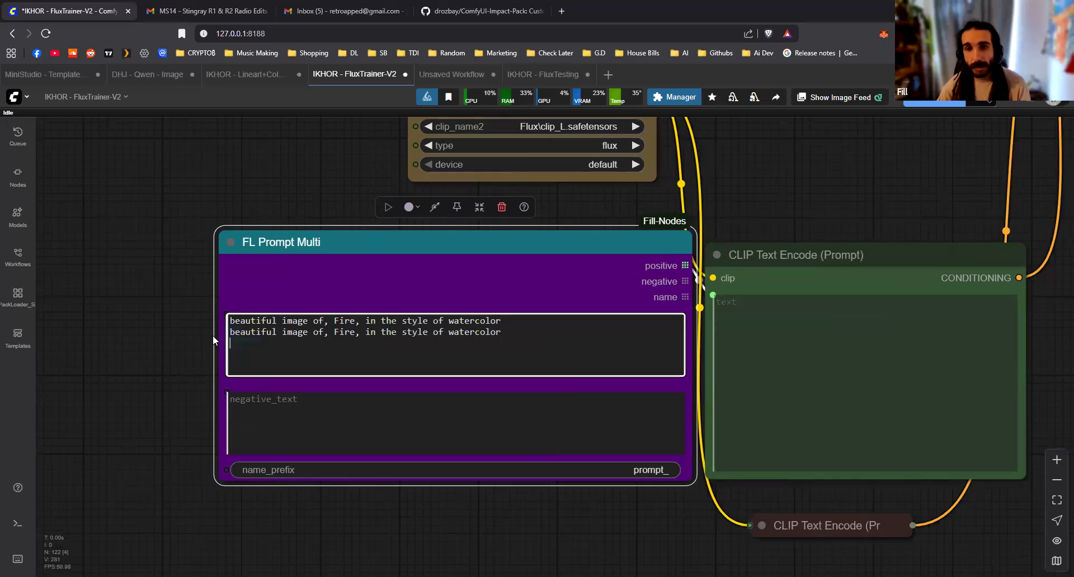
pyautogui.hotkey('ctrl', 'v')
pyautogui.hotkey('ctrl', 'v')
# Replace Fire in the second, third and fourth prompt lines of FL Prompt Multi with Earth, water and wind
pyautogui.doubleClick(348, 321)
pyautogui.press('Down')
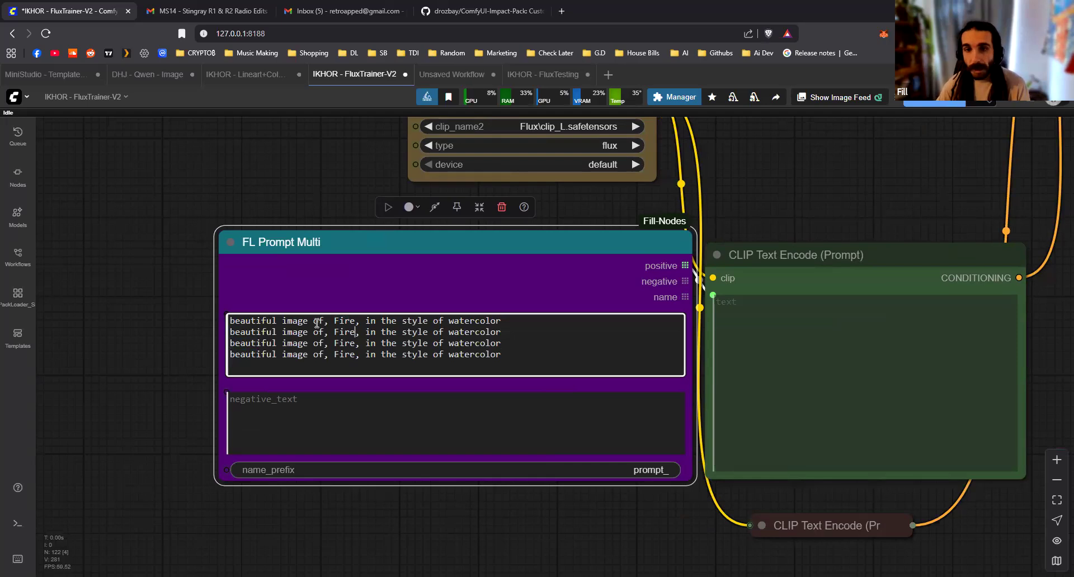
pyautogui.doubleClick(339, 331)
pyautogui.write('Earth')
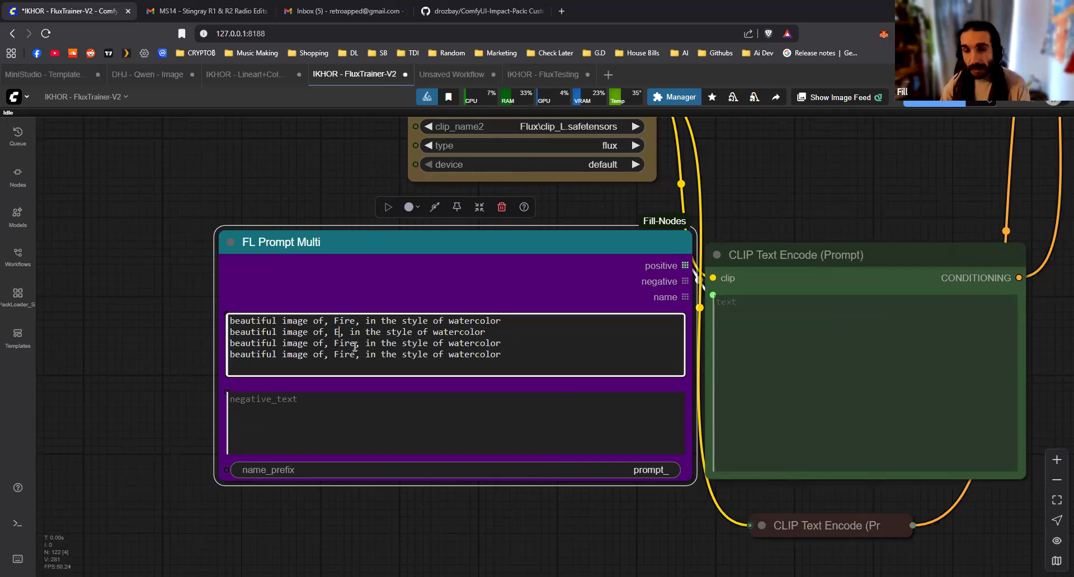
pyautogui.doubleClick(352, 344)
pyautogui.write('water')
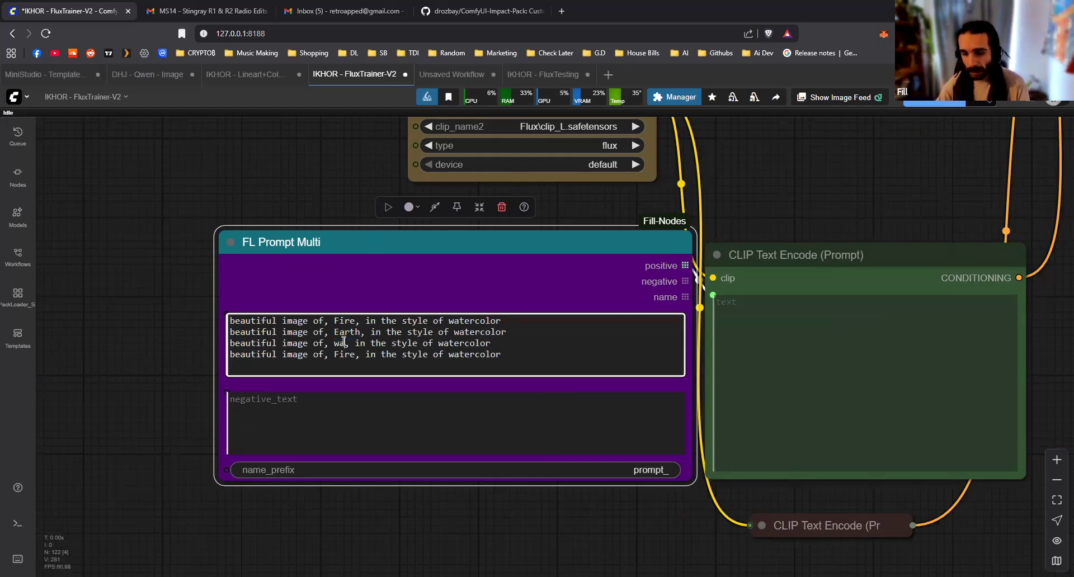
pyautogui.doubleClick(346, 353)
pyautogui.write('wind')
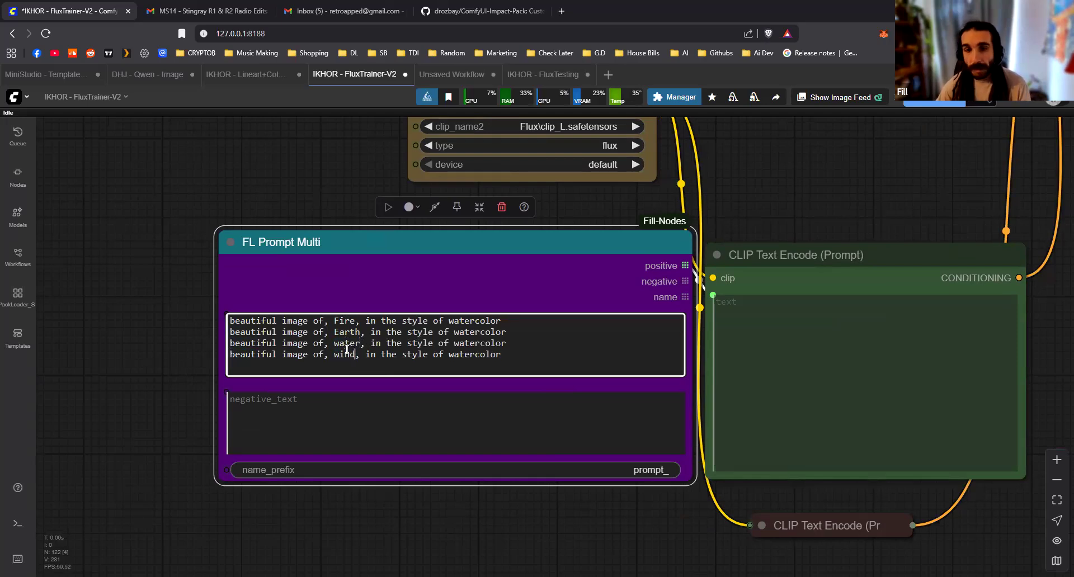
pyautogui.click(455, 503)
pyautogui.scroll(-3, 454, 502)
pyautogui.moveTo(573, 311); pyautogui.dragTo(553, 312)
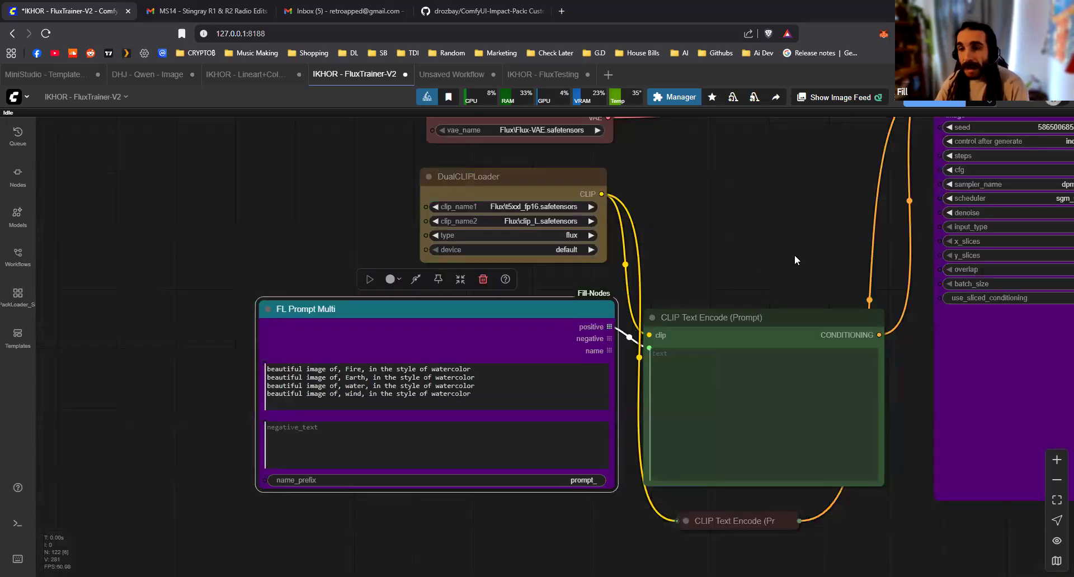
# Search the available nodes for "fl save" in the empty space above Preview Image
pyautogui.click(794, 254)
pyautogui.scroll(-3, 783, 256)
pyautogui.moveTo(780, 257); pyautogui.dragTo(414, 312)
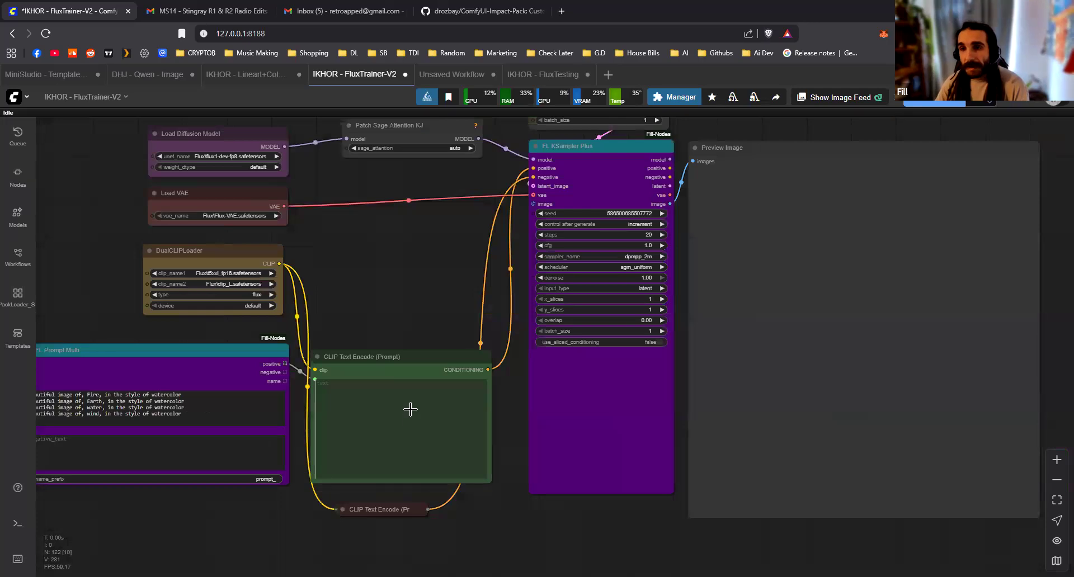
pyautogui.moveTo(559, 332); pyautogui.dragTo(295, 490)
pyautogui.moveTo(493, 262); pyautogui.dragTo(537, 227)
pyautogui.doubleClick(539, 223)
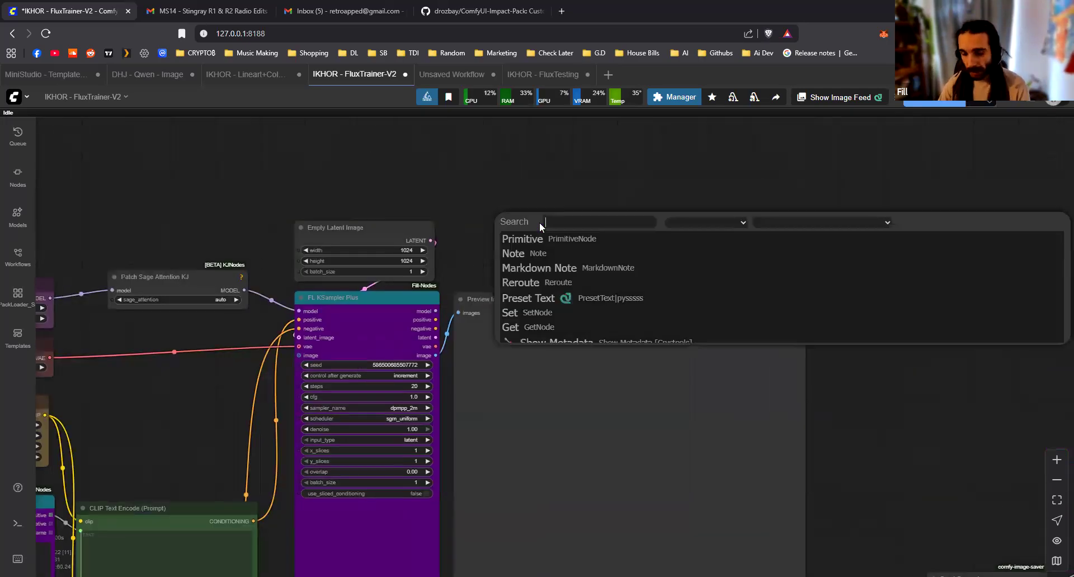
pyautogui.write('fl save')
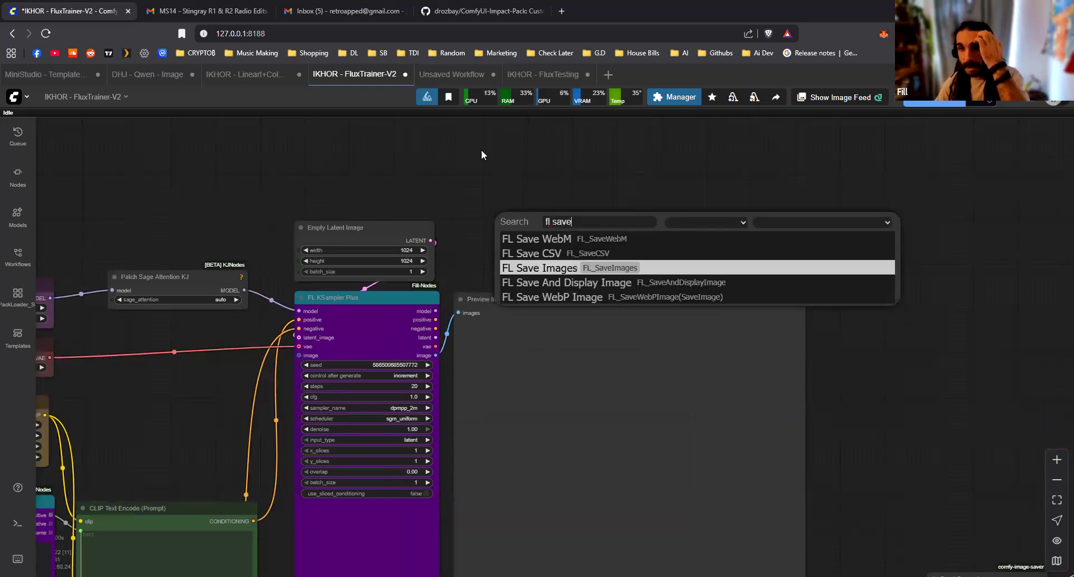
# Open the saved DHJ - Qwen - Captioner.json workflow
pyautogui.click(24, 217)
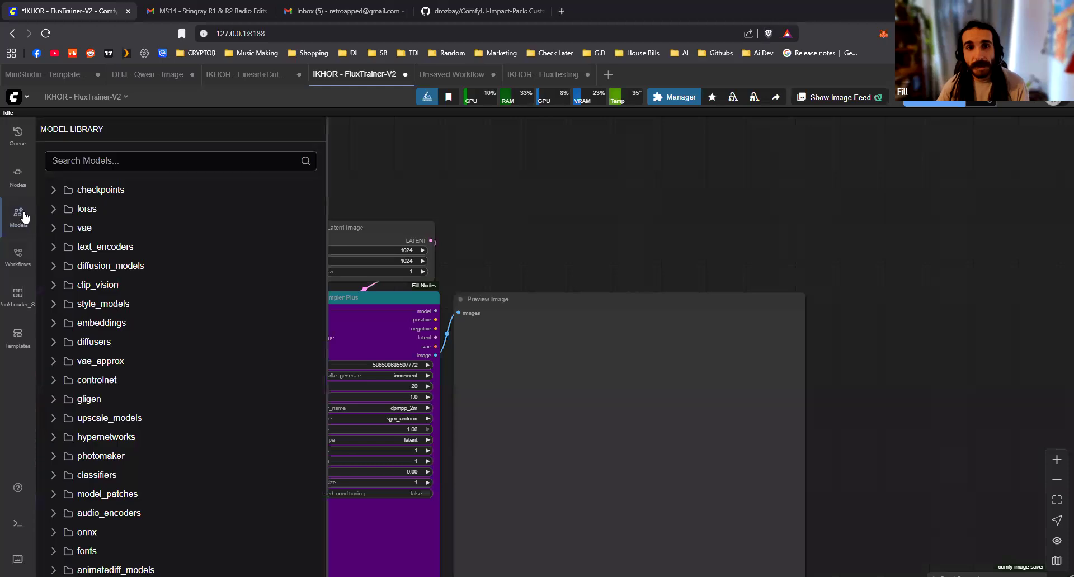
pyautogui.click(21, 256)
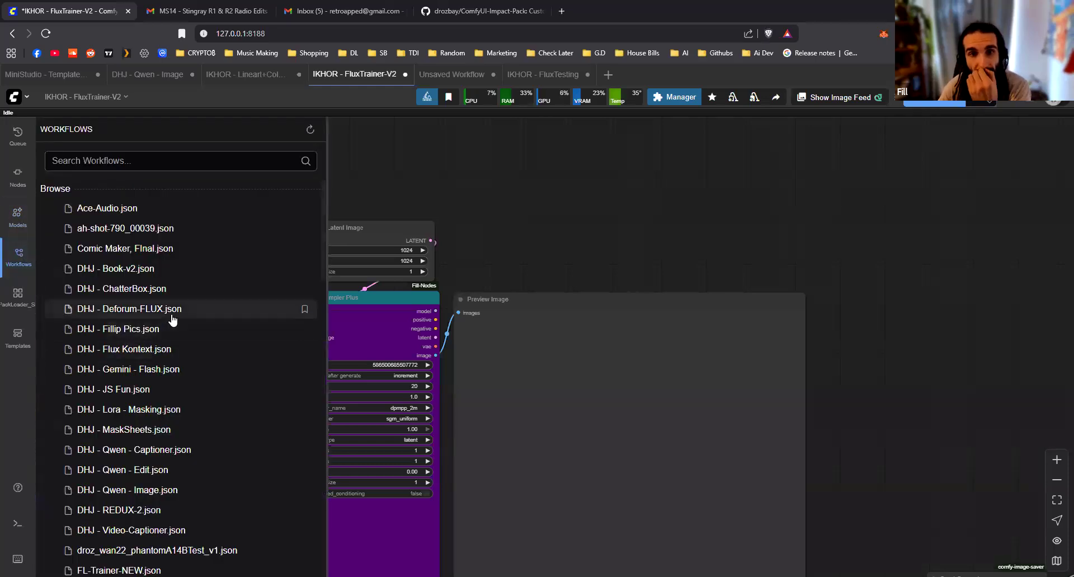
pyautogui.click(165, 450)
pyautogui.click(18, 256)
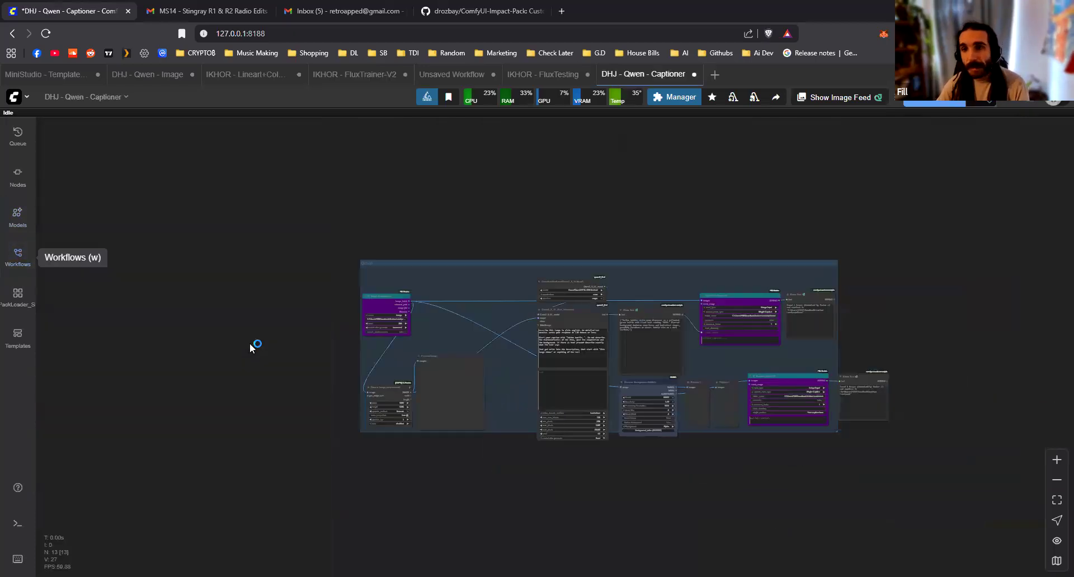
# Examine the captioner workflow's Qwen2.5-VL model loader, its model setting, and the caption instructions in the Qwen run node
pyautogui.scroll(10, 481, 267)
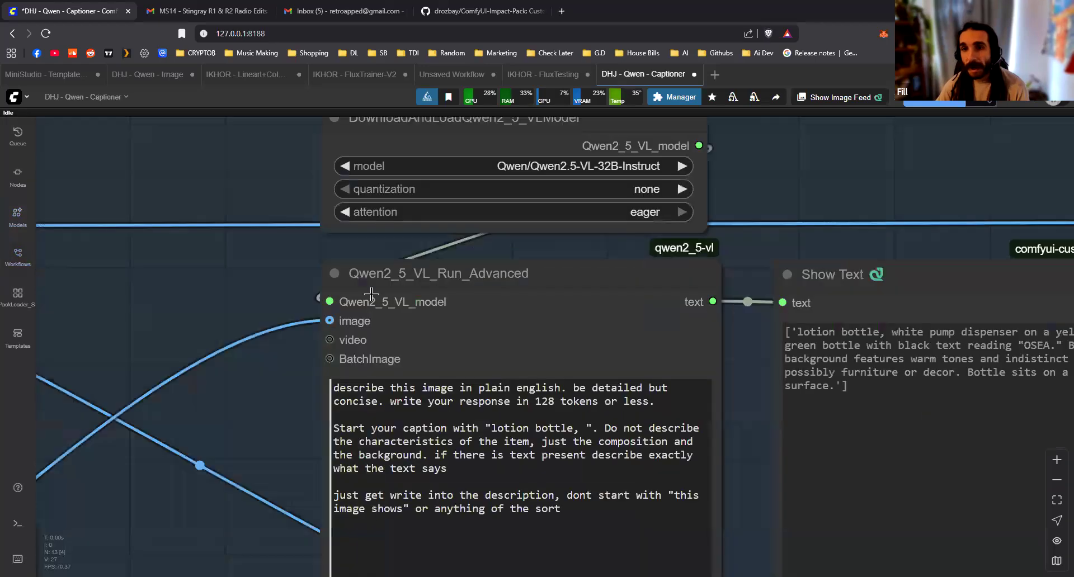
pyautogui.scroll(5, 371, 293)
pyautogui.scroll(-7, 428, 300)
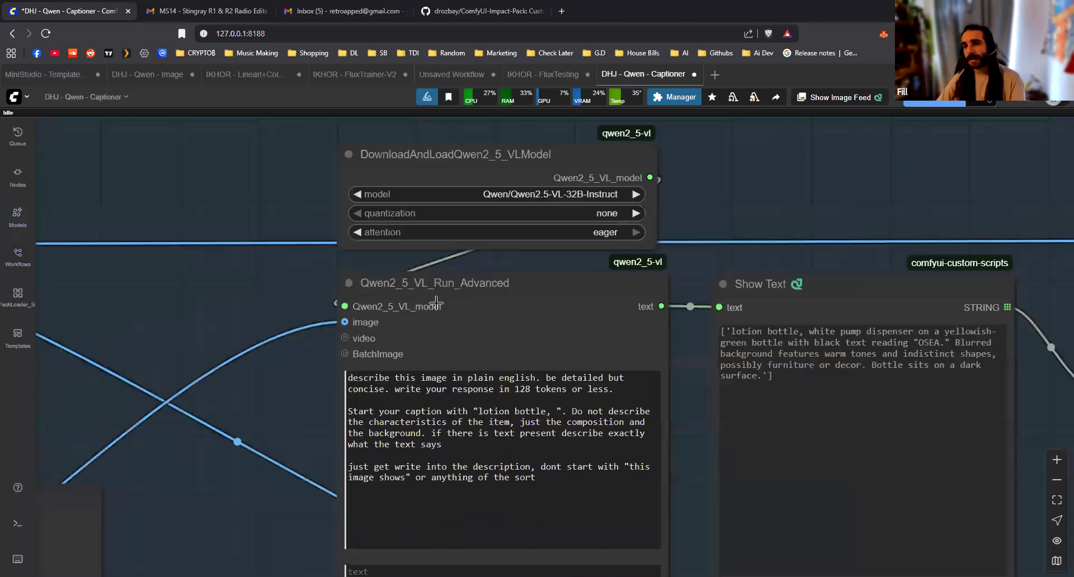
pyautogui.scroll(10, 599, 168)
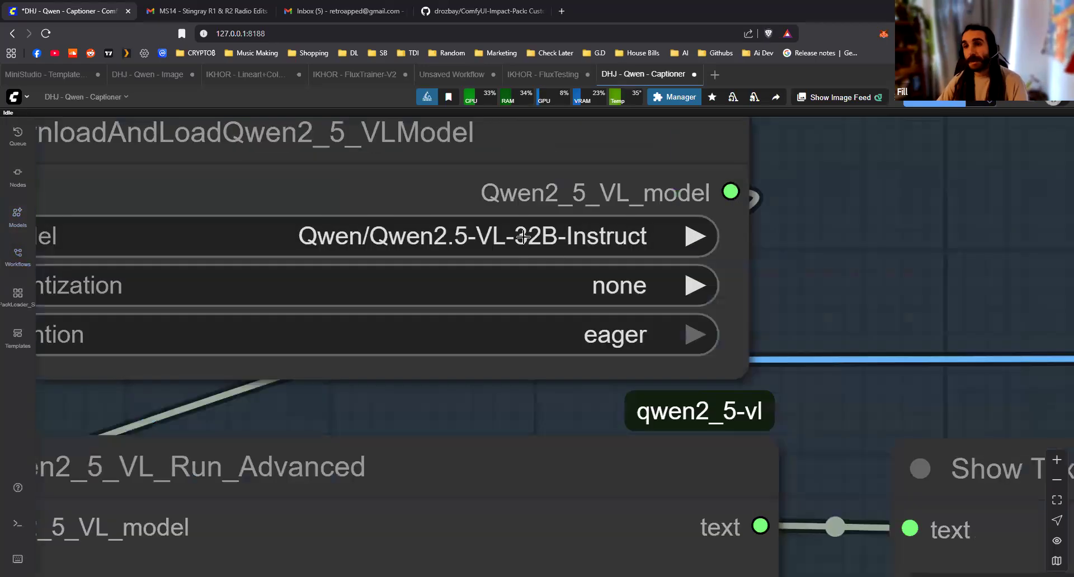
pyautogui.scroll(-12, 521, 237)
pyautogui.scroll(-4, 632, 260)
pyautogui.moveTo(646, 231); pyautogui.dragTo(530, 219)
pyautogui.scroll(-2, 531, 219)
pyautogui.moveTo(128, 186); pyautogui.dragTo(871, 463)
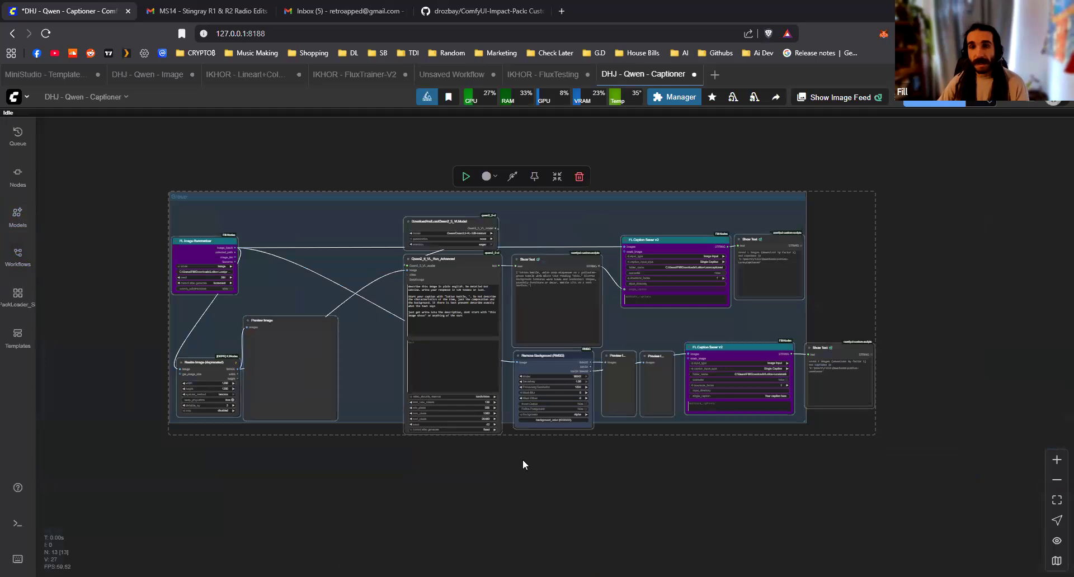
pyautogui.scroll(10, 487, 224)
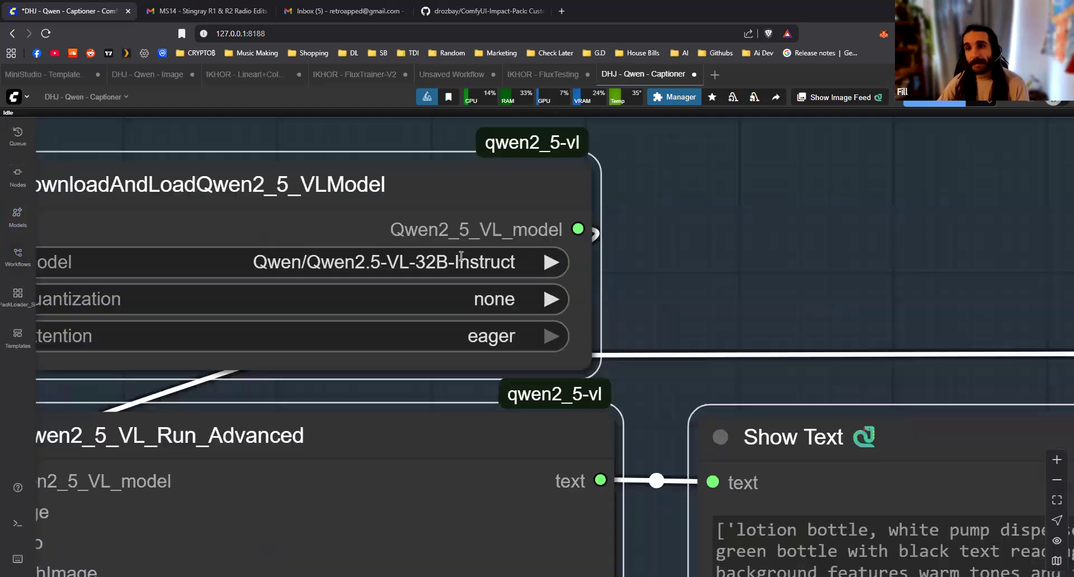
pyautogui.click(463, 261)
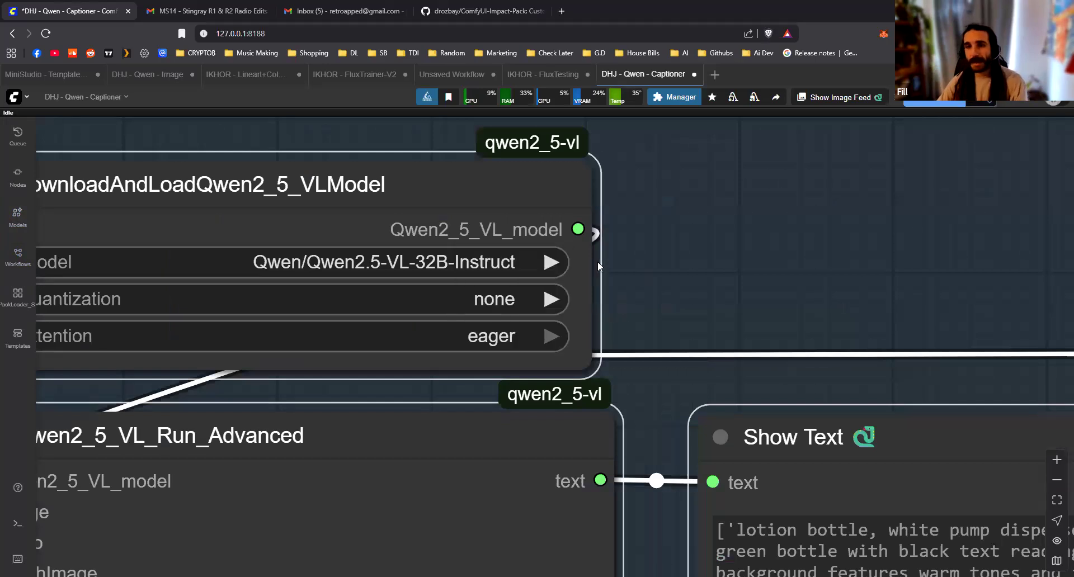
pyautogui.scroll(-10, 597, 260)
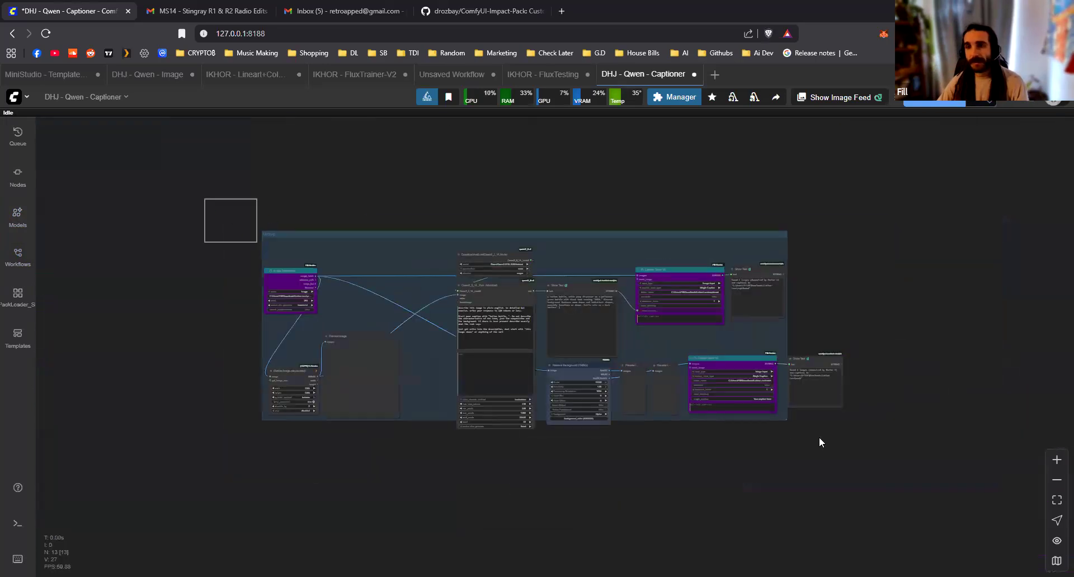
# Copy the whole Qwen captioner node group into the IKHOR - FluxTrainer-V2 workflow, placing it above the image generation nodes
pyautogui.moveTo(819, 438); pyautogui.dragTo(827, 441)
pyautogui.click(642, 477)
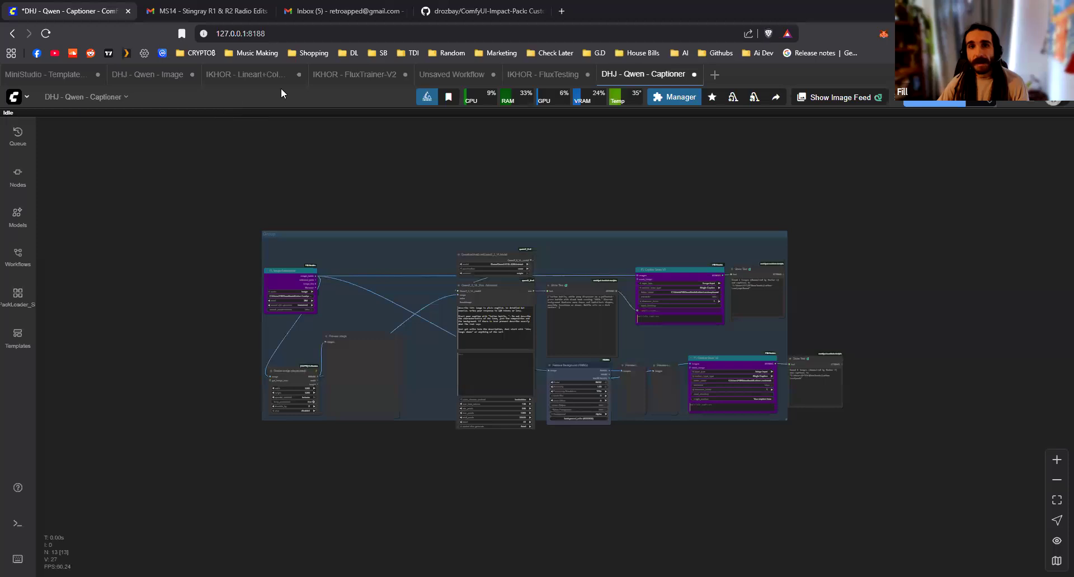
pyautogui.click(354, 74)
pyautogui.scroll(-12, 504, 274)
pyautogui.moveTo(479, 148); pyautogui.dragTo(388, 221)
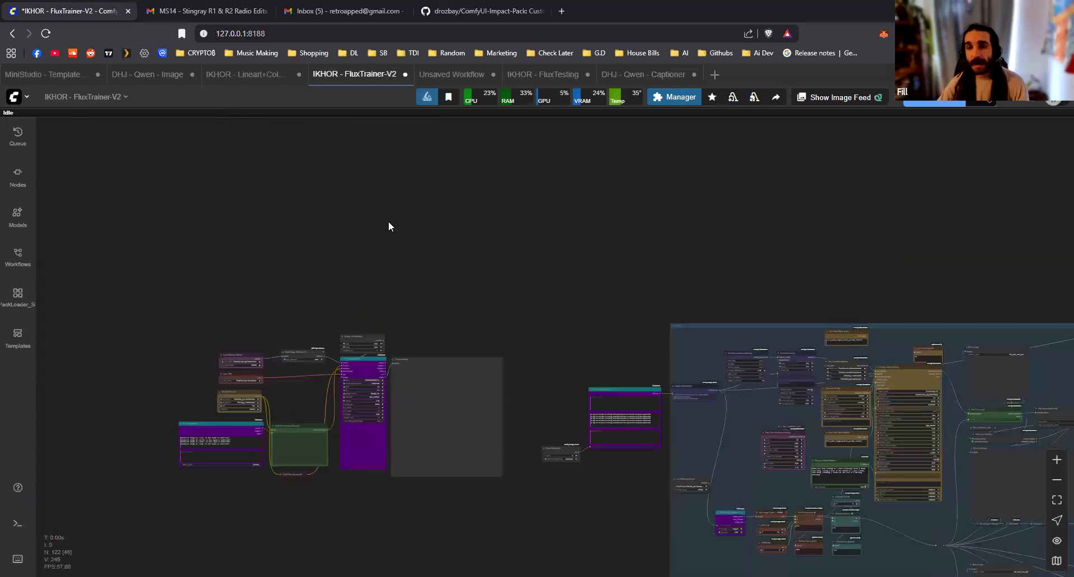
pyautogui.scroll(2, 388, 229)
pyautogui.moveTo(202, 144); pyautogui.dragTo(282, 237)
pyautogui.moveTo(520, 232); pyautogui.dragTo(475, 194)
pyautogui.click(524, 397)
pyautogui.moveTo(549, 298); pyautogui.dragTo(643, 170)
# Move the image generation nodes further away from the training nodes and enclose them in a new group
pyautogui.moveTo(242, 560); pyautogui.dragTo(648, 283)
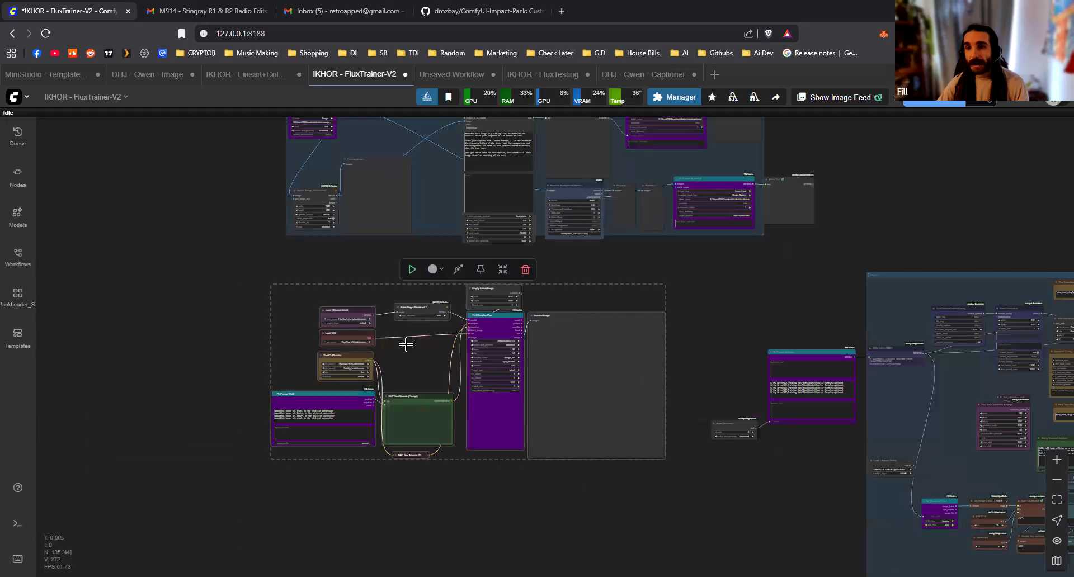
pyautogui.moveTo(406, 344); pyautogui.dragTo(146, 384)
pyautogui.rightClick(475, 319)
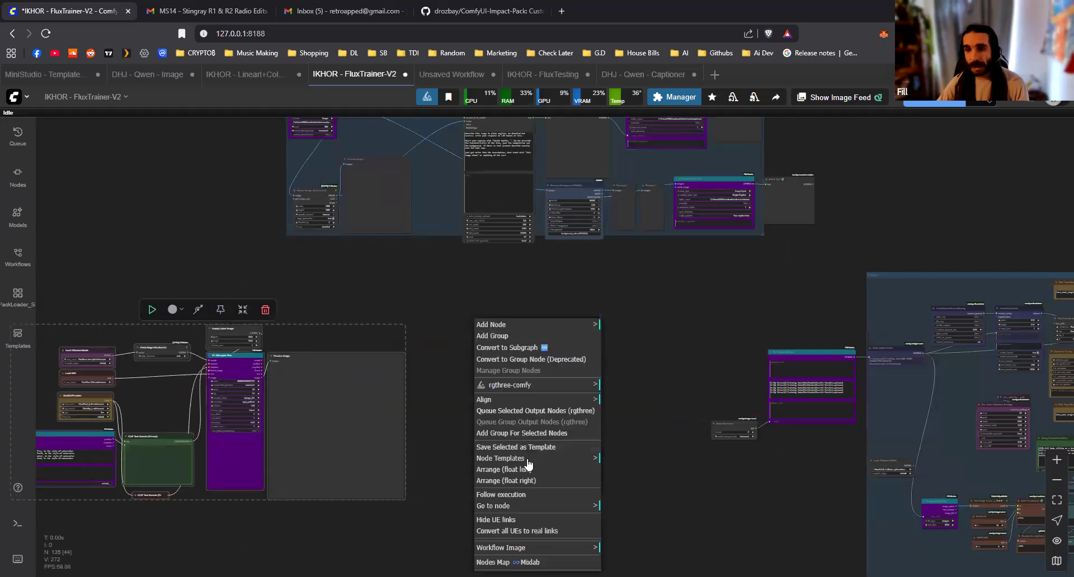
pyautogui.click(521, 434)
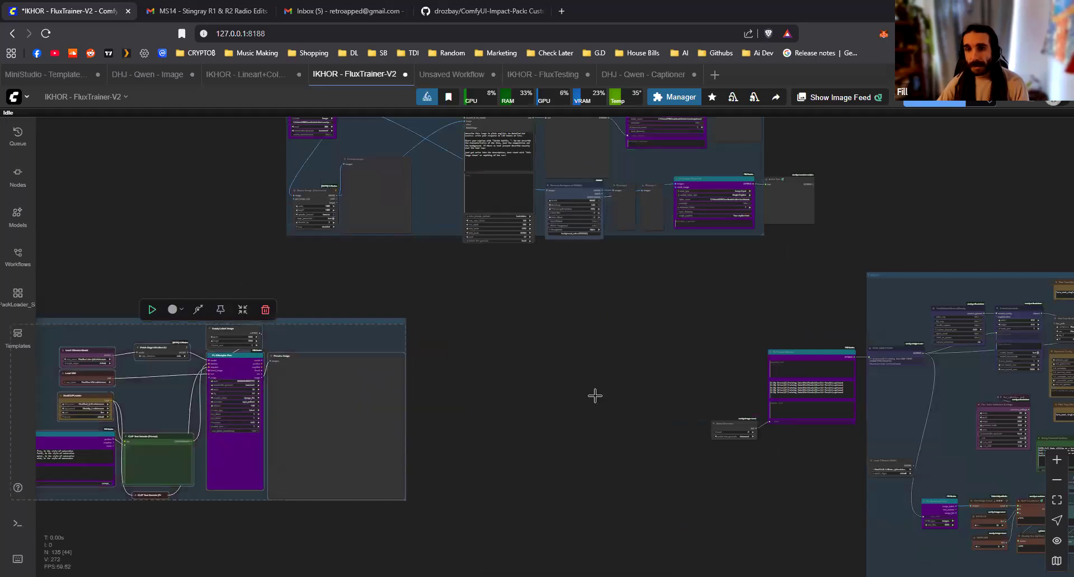
pyautogui.moveTo(595, 395); pyautogui.dragTo(856, 384)
pyautogui.moveTo(582, 310); pyautogui.dragTo(513, 306)
# Colour the new group around the image generation nodes yellow
pyautogui.rightClick(490, 295)
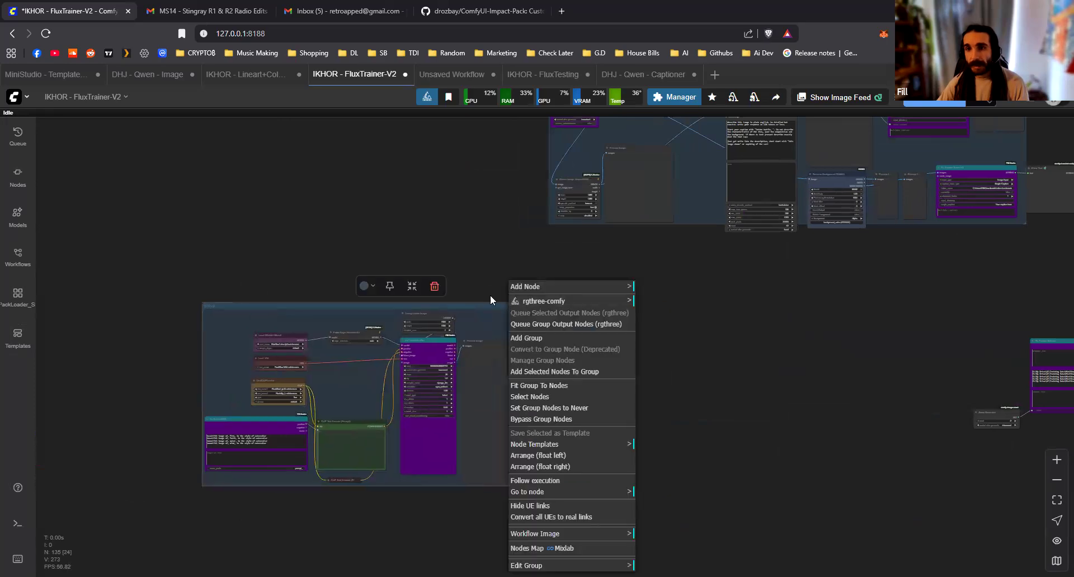
pyautogui.click(366, 285)
pyautogui.click(416, 262)
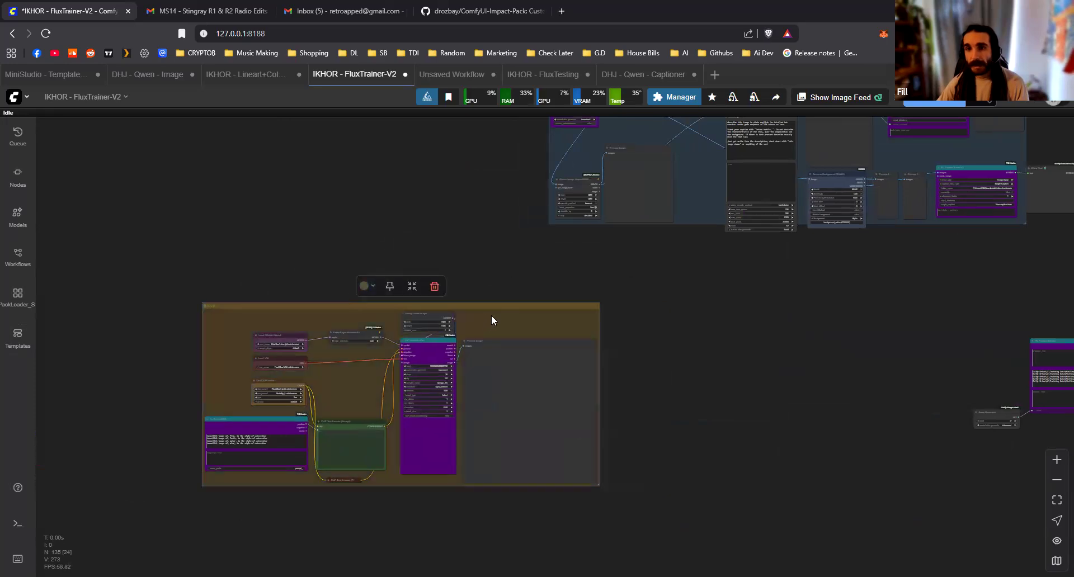
pyautogui.moveTo(389, 339); pyautogui.dragTo(273, 372)
pyautogui.moveTo(592, 417); pyautogui.dragTo(589, 525)
# Colour the large group around the LoRA training nodes purple
pyautogui.moveTo(1055, 393); pyautogui.dragTo(430, 266)
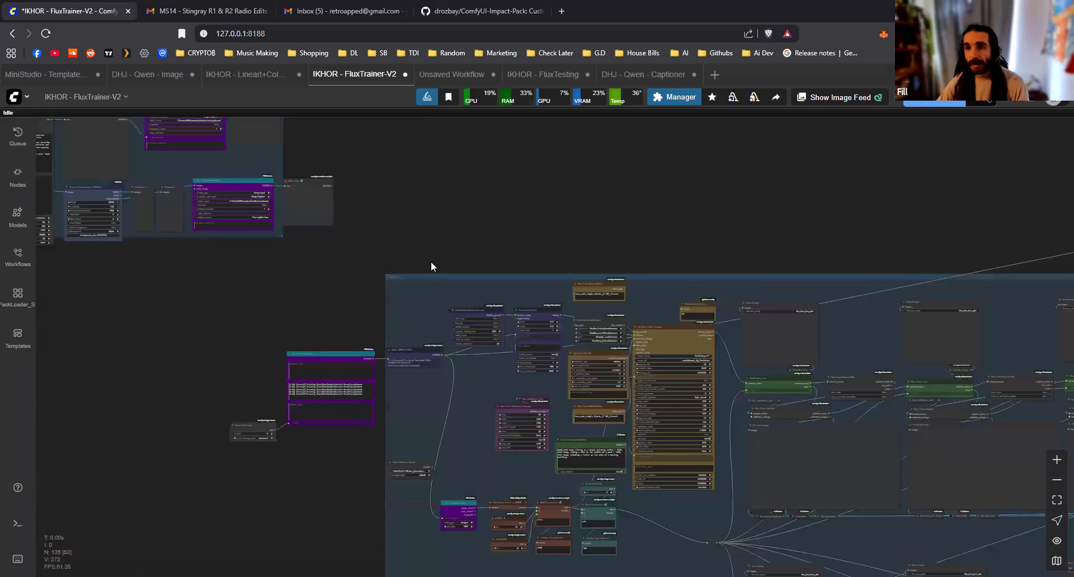
pyautogui.click(399, 279)
pyautogui.rightClick(389, 276)
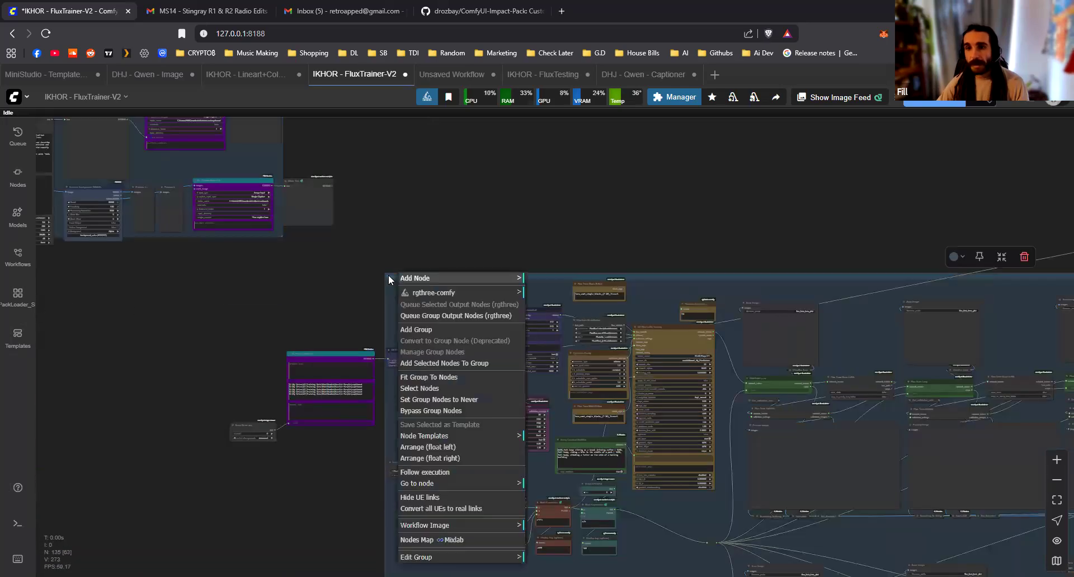
pyautogui.doubleClick(390, 275)
pyautogui.moveTo(770, 208); pyautogui.dragTo(420, 261)
pyautogui.click(425, 311)
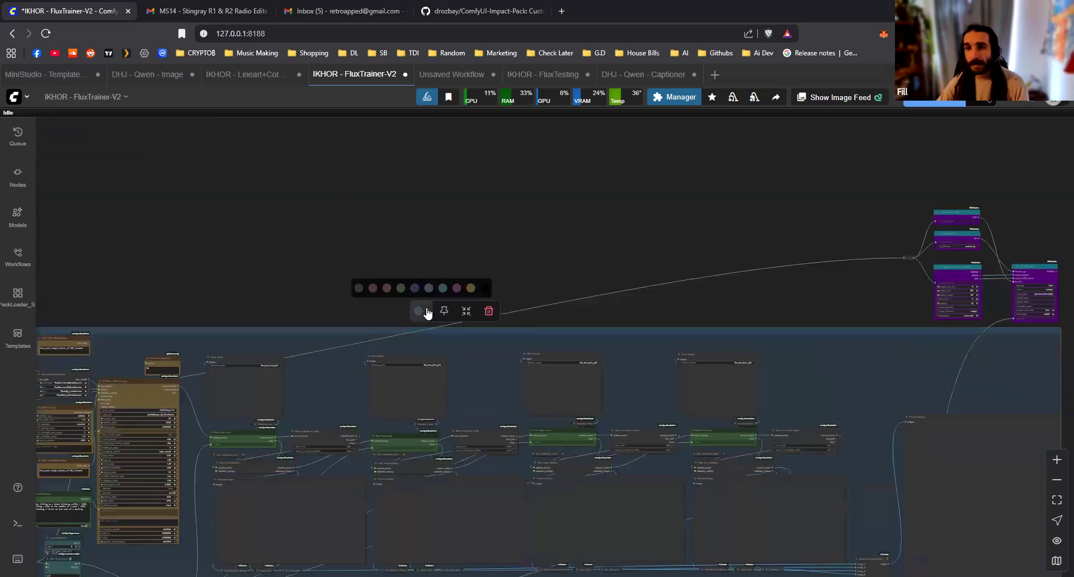
pyautogui.click(457, 290)
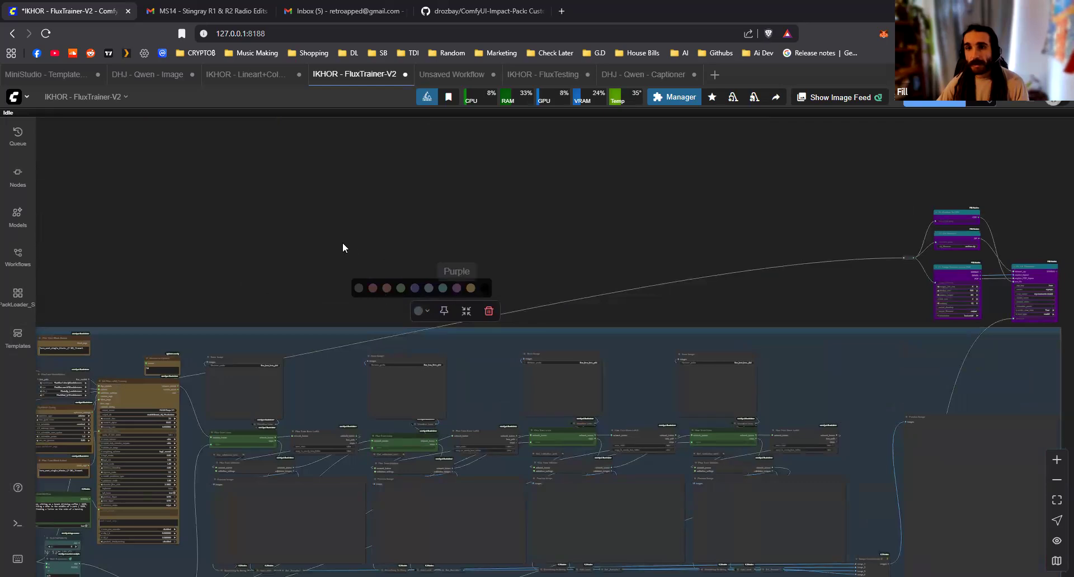
# Examine the yellow image generation group, following the connections from the prompt nodes through FL KSampler Plus to Preview Image
pyautogui.scroll(-5, 344, 244)
pyautogui.moveTo(692, 231); pyautogui.dragTo(727, 240)
pyautogui.moveTo(401, 409); pyautogui.dragTo(463, 425)
pyautogui.scroll(6, 463, 425)
pyautogui.moveTo(375, 361); pyautogui.dragTo(586, 401)
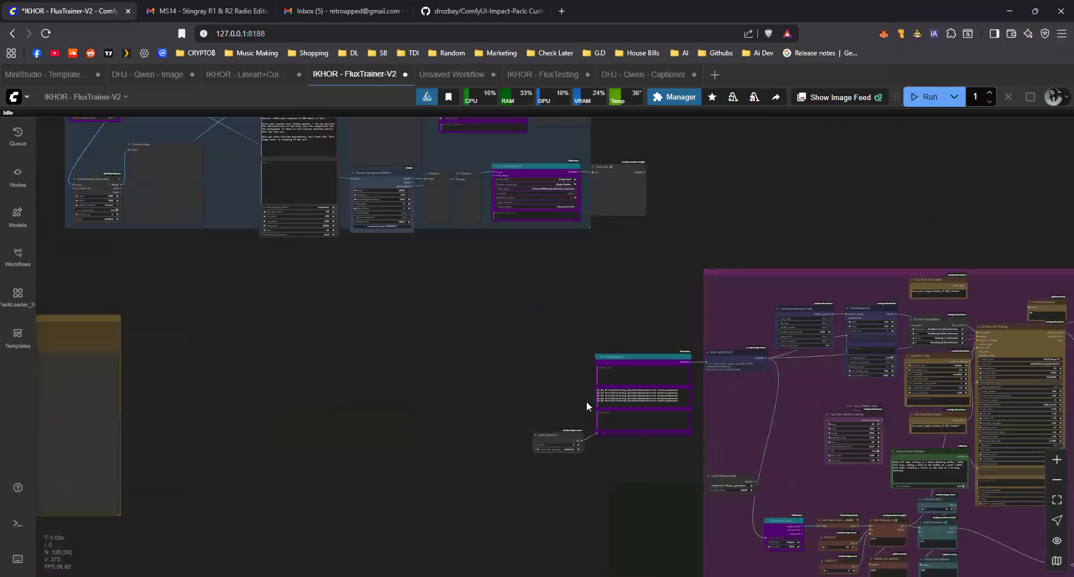
pyautogui.moveTo(384, 327); pyautogui.dragTo(673, 344)
pyautogui.moveTo(432, 385); pyautogui.dragTo(805, 314)
pyautogui.scroll(3, 675, 347)
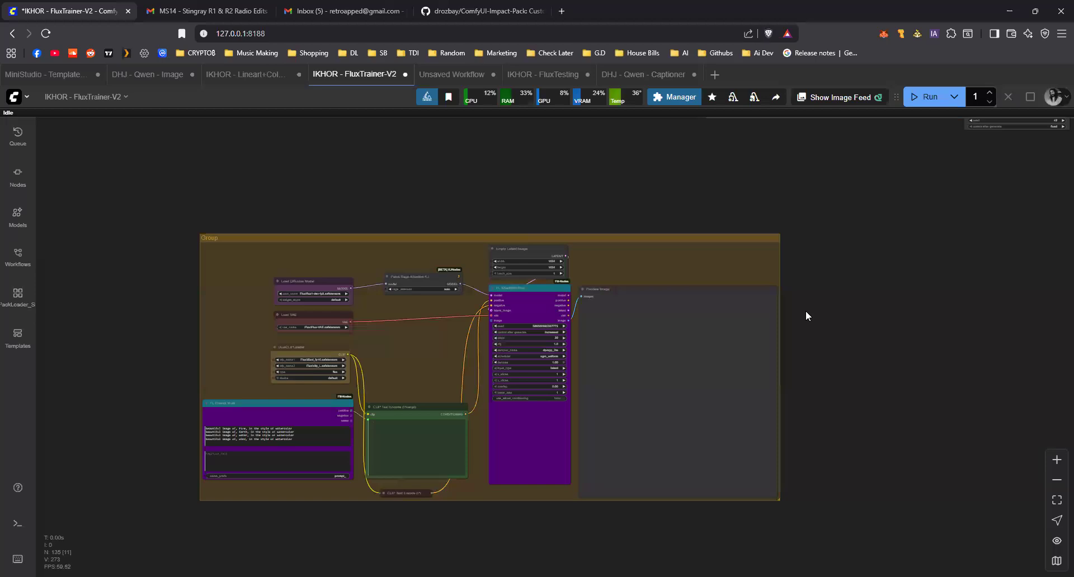
pyautogui.scroll(5, 452, 529)
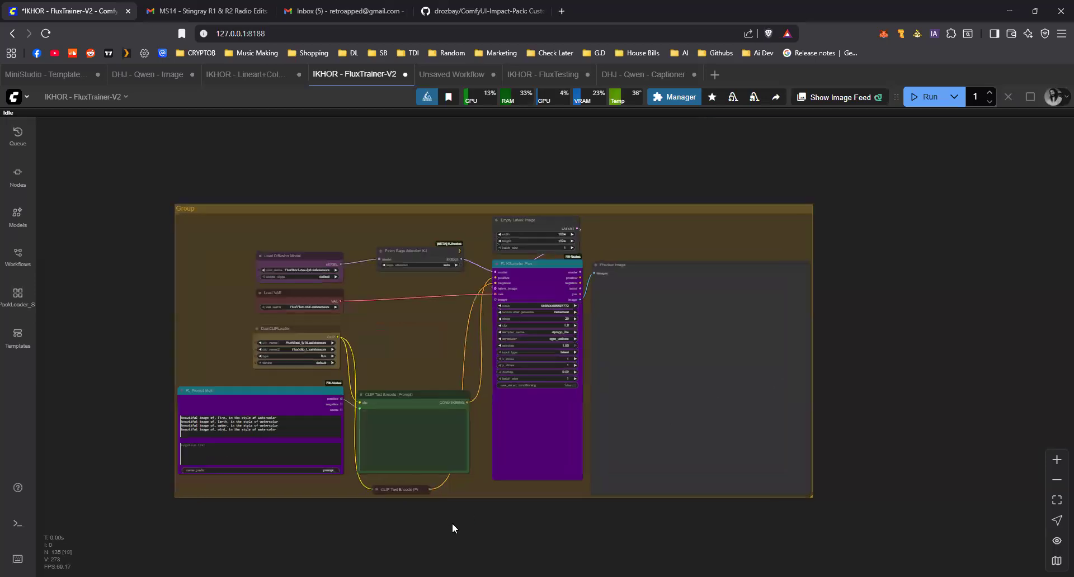
pyautogui.moveTo(367, 514); pyautogui.dragTo(241, 498)
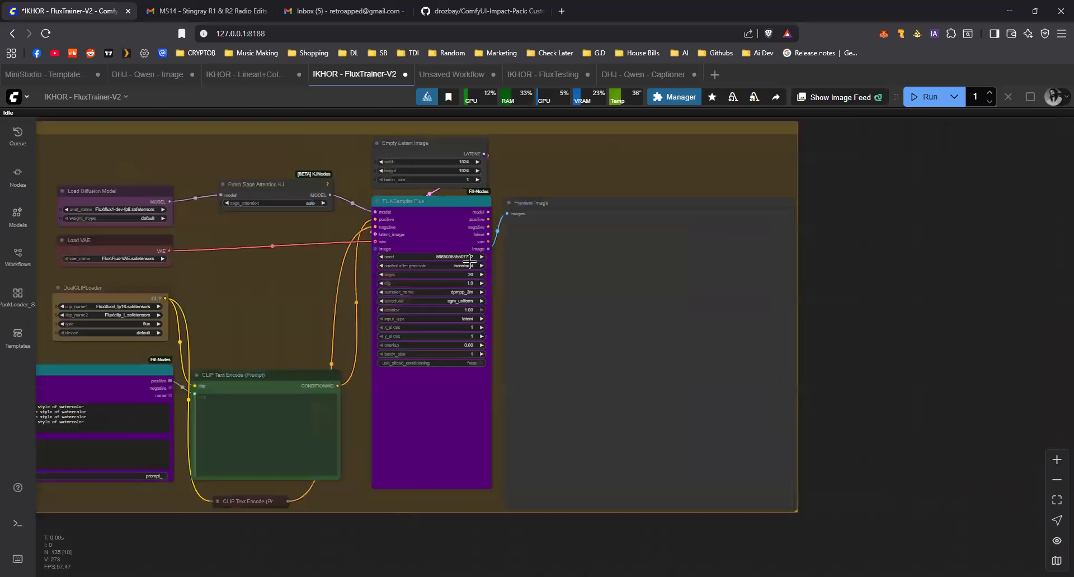
pyautogui.scroll(3, 281, 299)
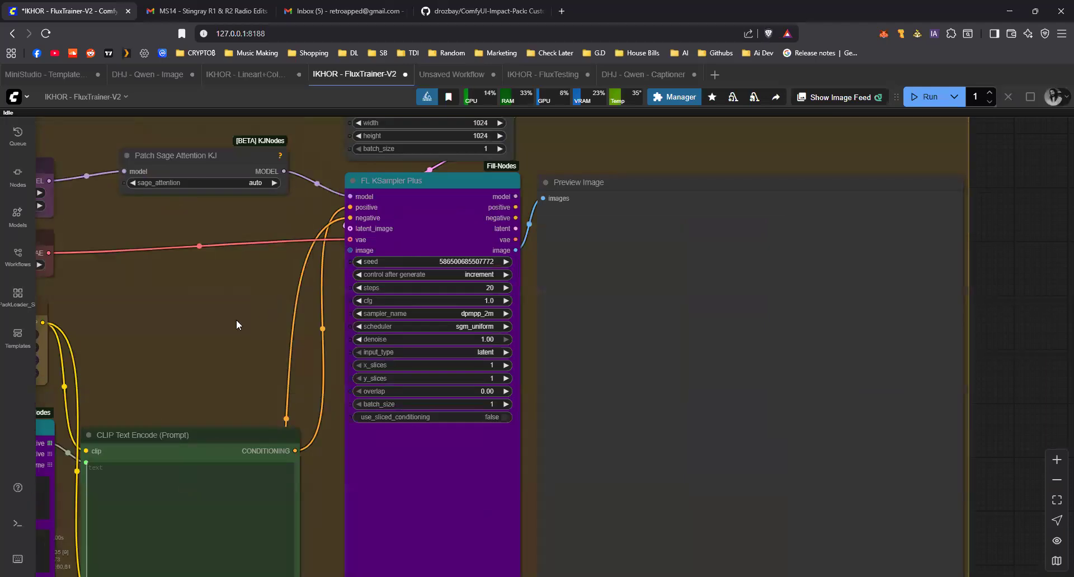
pyautogui.moveTo(236, 320); pyautogui.dragTo(325, 338)
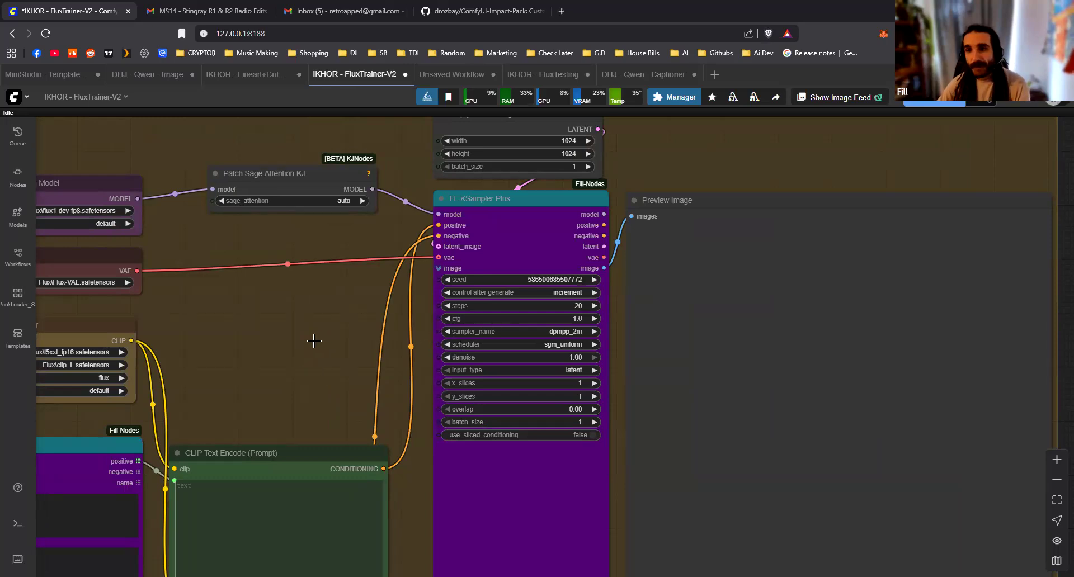
# Detach the image_batch connections from FL Image Randomizer and move them onto a new reroute beside it in the blue captioning group
pyautogui.scroll(-3, 314, 341)
pyautogui.moveTo(669, 183); pyautogui.dragTo(444, 418)
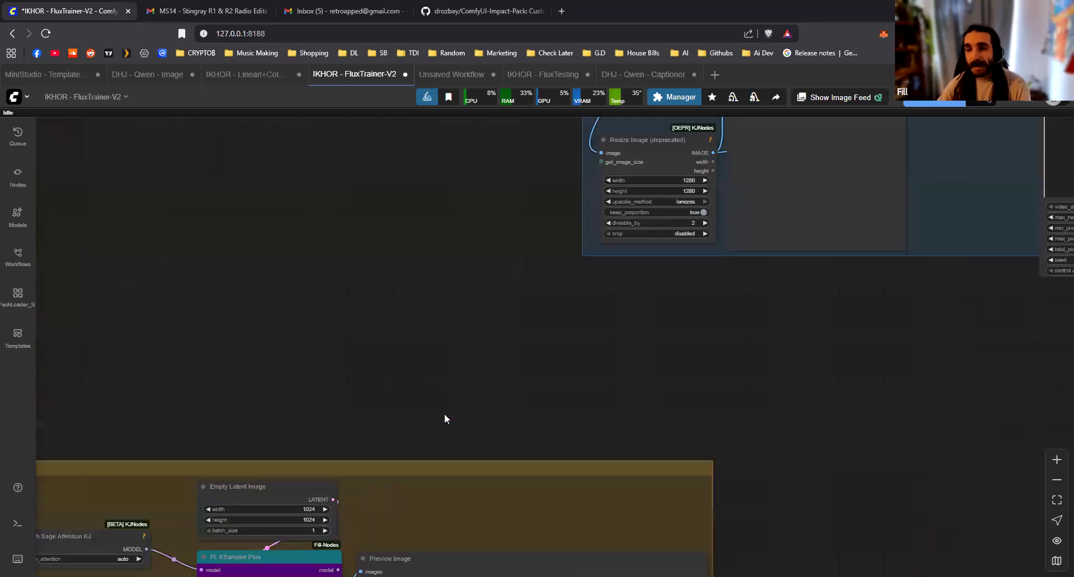
pyautogui.scroll(5, 328, 277)
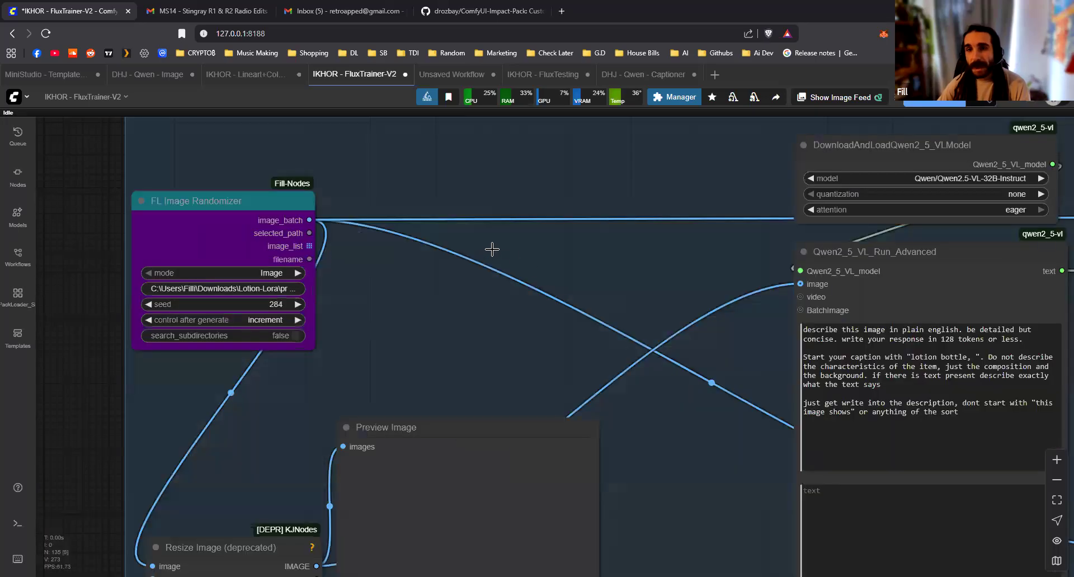
pyautogui.scroll(1, 491, 249)
pyautogui.moveTo(491, 250); pyautogui.dragTo(725, 254)
pyautogui.moveTo(427, 210); pyautogui.dragTo(434, 210)
pyautogui.scroll(-3, 547, 259)
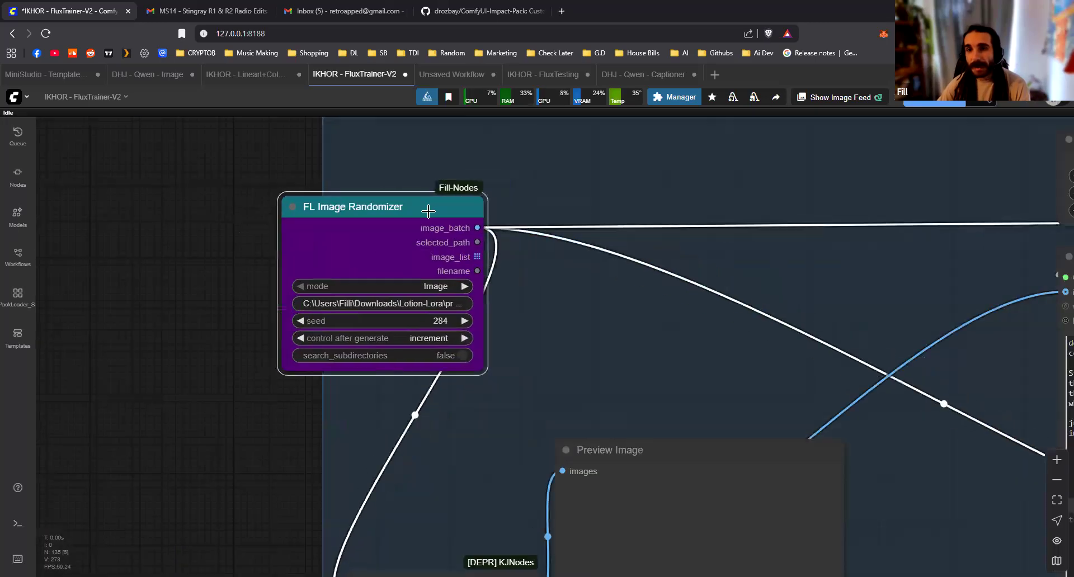
pyautogui.scroll(6, 536, 261)
pyautogui.moveTo(505, 237); pyautogui.dragTo(604, 240)
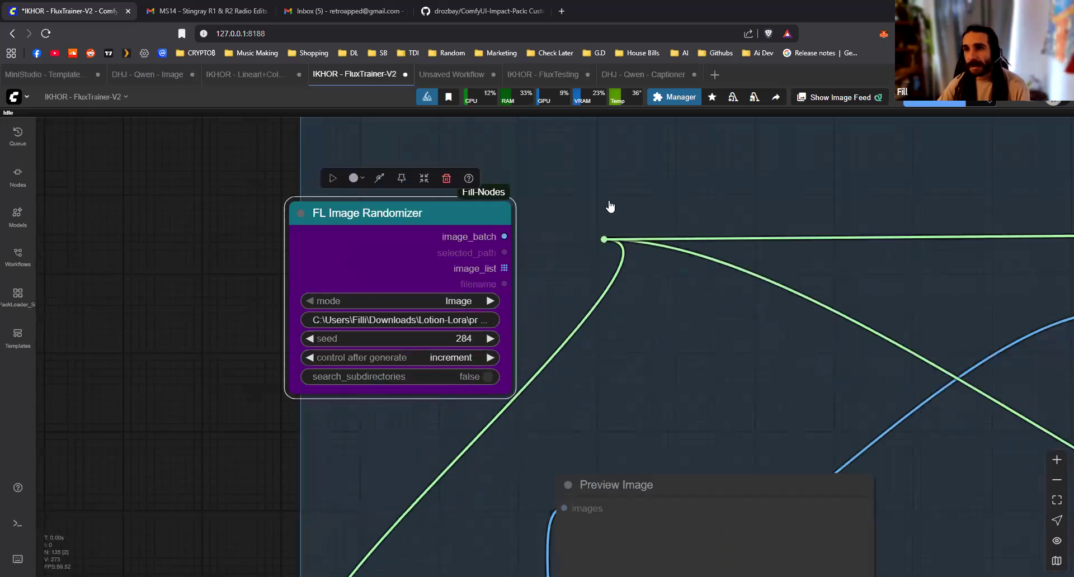
pyautogui.click(627, 169)
# Delete the FL Image Randomizer node and move the reroute to the blue captioning group's left edge
pyautogui.scroll(-3, 429, 205)
pyautogui.moveTo(429, 206); pyautogui.dragTo(208, 210)
pyautogui.press('Delete')
pyautogui.moveTo(584, 241); pyautogui.dragTo(365, 255)
pyautogui.moveTo(347, 253); pyautogui.dragTo(340, 302)
# Add an FL Image Batch To Image List node just outside the blue captioning group
pyautogui.scroll(-6, 257, 408)
pyautogui.click(293, 255)
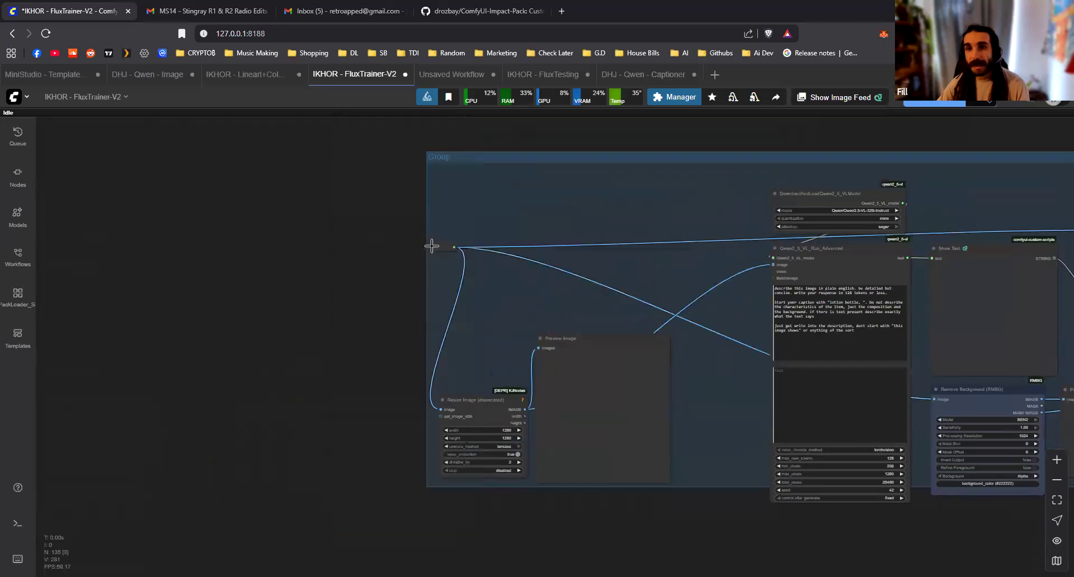
pyautogui.doubleClick(316, 291)
pyautogui.write('fl image bat')
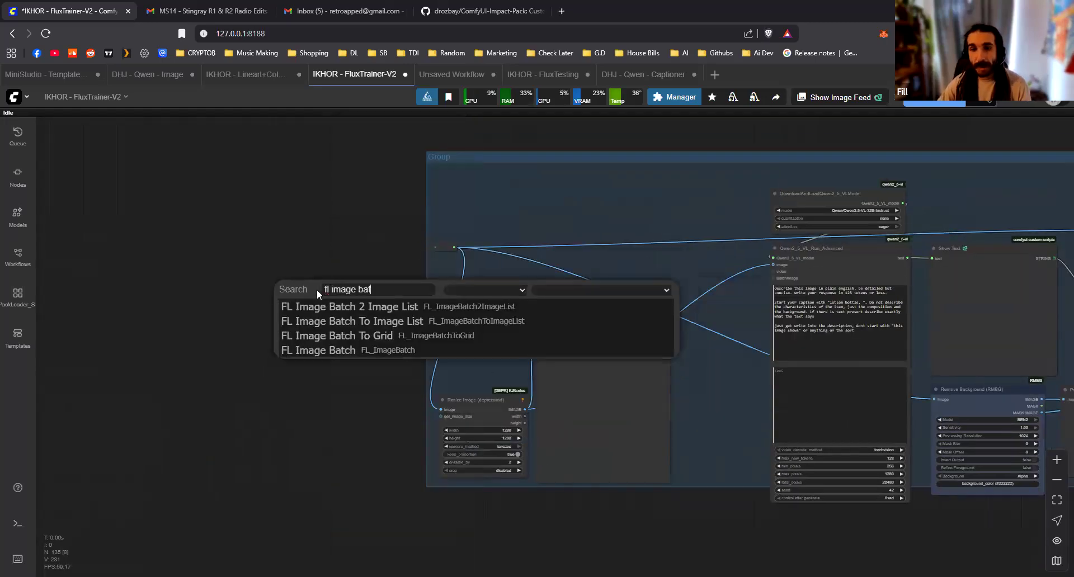
pyautogui.press('Down')
pyautogui.press('Down')
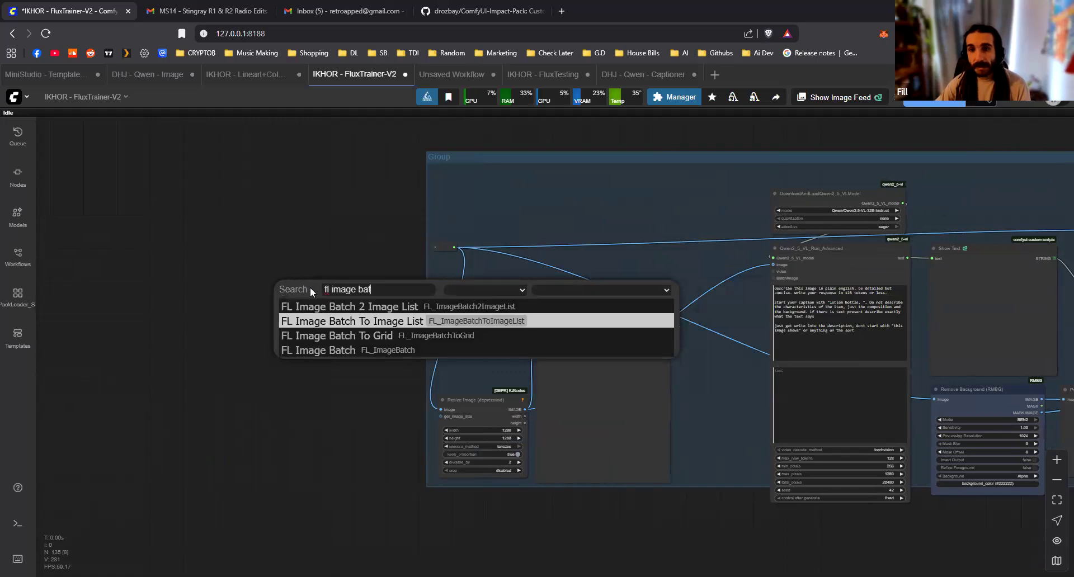
pyautogui.press('Return')
# Position the FL Image Batch To Image List node and wire it between the yellow group's FL KSampler Plus image output and the captioning reroute
pyautogui.scroll(6, 422, 240)
pyautogui.moveTo(362, 341); pyautogui.dragTo(441, 255)
pyautogui.moveTo(318, 318); pyautogui.dragTo(339, 235)
pyautogui.moveTo(258, 261); pyautogui.dragTo(408, 356)
pyautogui.scroll(-6, 260, 502)
pyautogui.scroll(-10, 689, 212)
pyautogui.moveTo(662, 226); pyautogui.dragTo(340, 259)
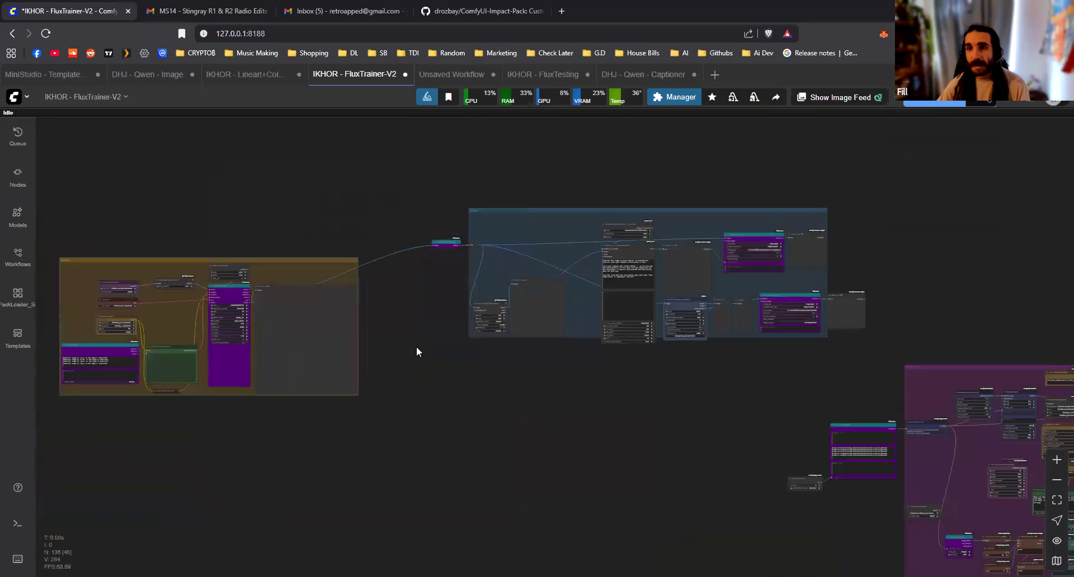
pyautogui.moveTo(416, 347); pyautogui.dragTo(434, 354)
# Examine the blue captioning group, from the Qwen caption prompt and background removal to the output folders of both FL Caption Saver V2 nodes
pyautogui.scroll(9, 511, 304)
pyautogui.moveTo(699, 297); pyautogui.dragTo(861, 306)
pyautogui.scroll(4, 420, 317)
pyautogui.moveTo(576, 219); pyautogui.dragTo(189, 290)
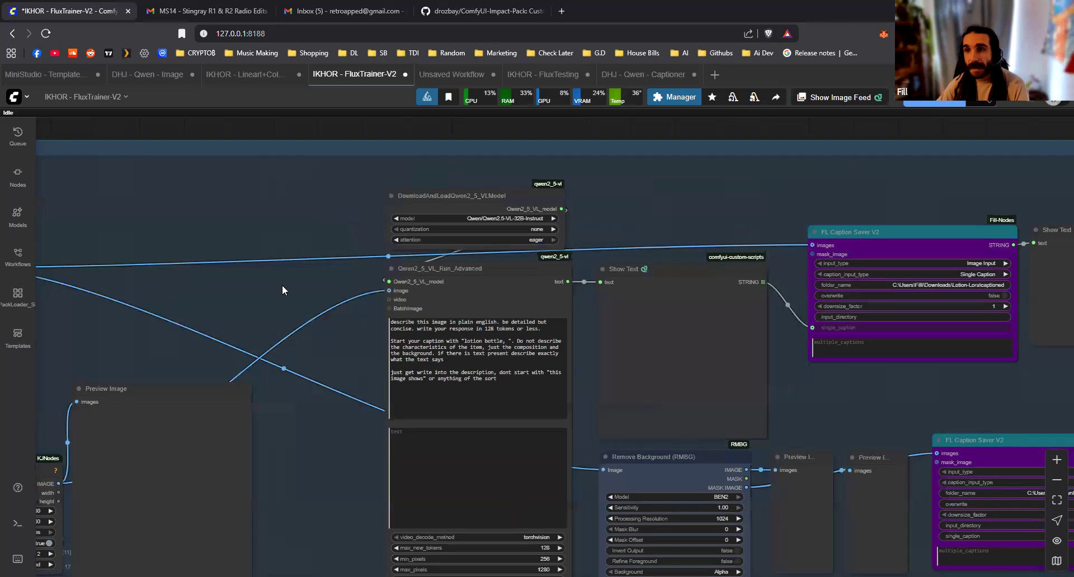
pyautogui.moveTo(257, 289); pyautogui.dragTo(516, 213)
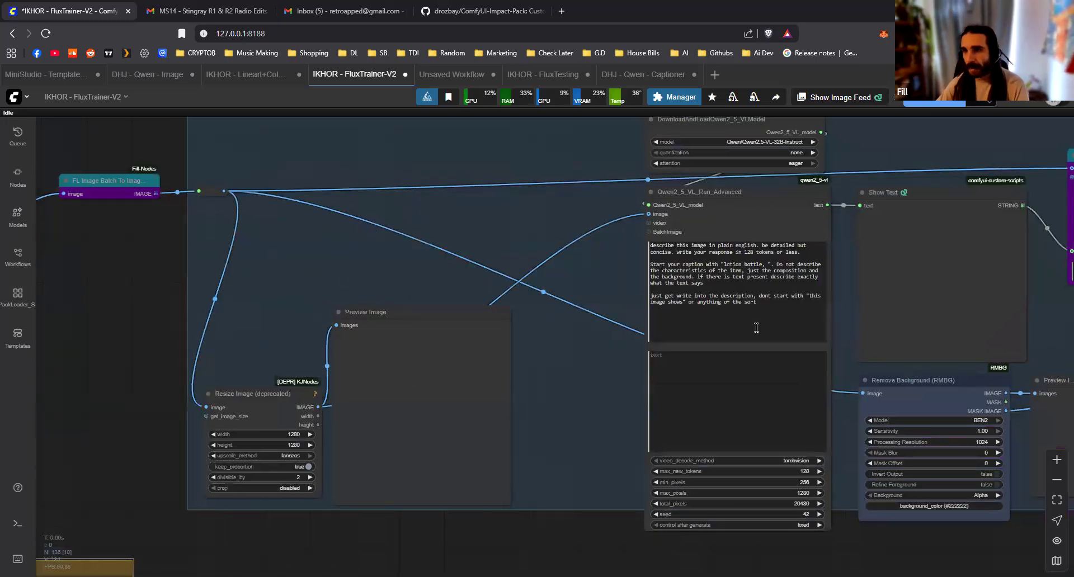
pyautogui.scroll(5, 574, 291)
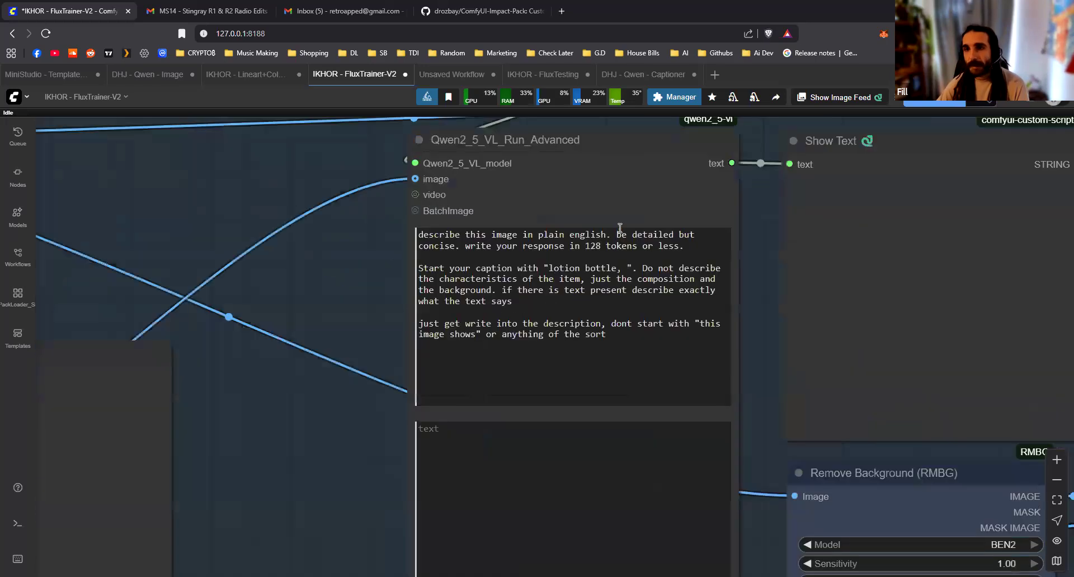
pyautogui.scroll(-3, 398, 316)
pyautogui.moveTo(776, 303); pyautogui.dragTo(484, 369)
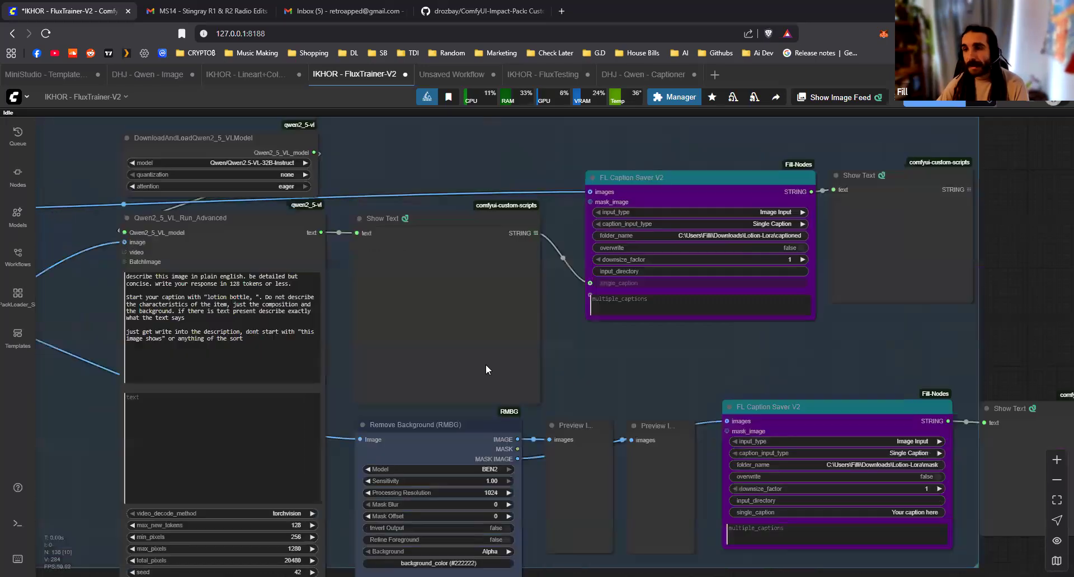
pyautogui.scroll(3, 561, 231)
pyautogui.scroll(3, 554, 218)
pyautogui.scroll(-1, 593, 218)
pyautogui.moveTo(593, 220); pyautogui.dragTo(495, 195)
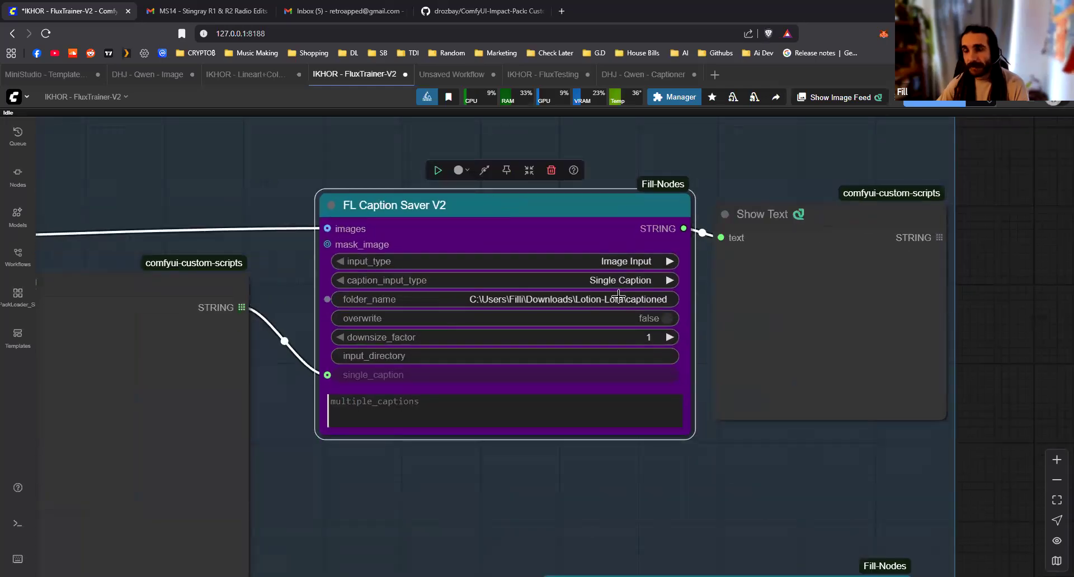
pyautogui.scroll(-4, 691, 373)
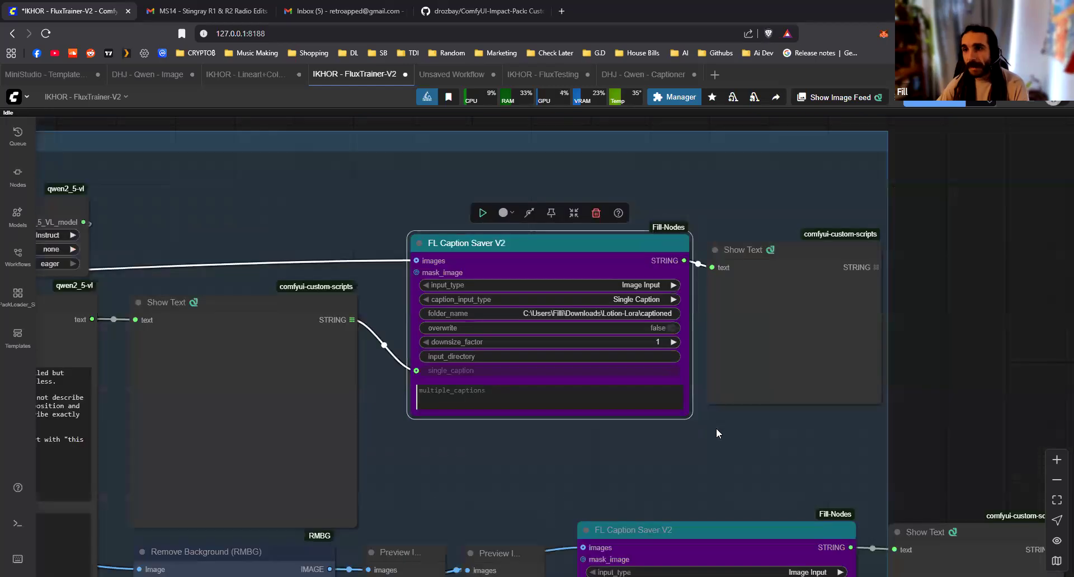
pyautogui.moveTo(654, 424); pyautogui.dragTo(656, 207)
pyautogui.moveTo(532, 504); pyautogui.dragTo(705, 449)
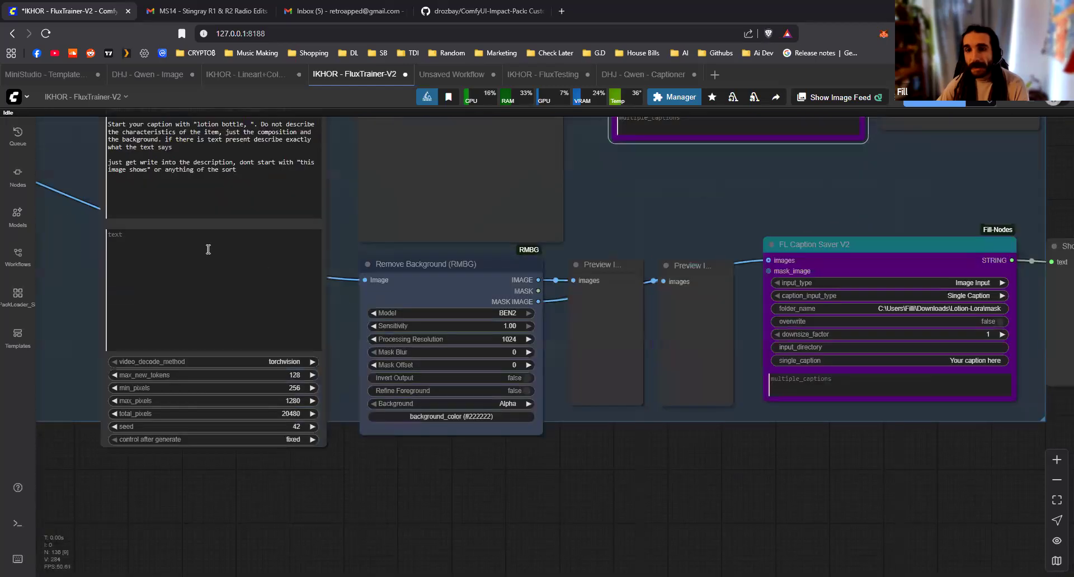
pyautogui.scroll(3, 606, 360)
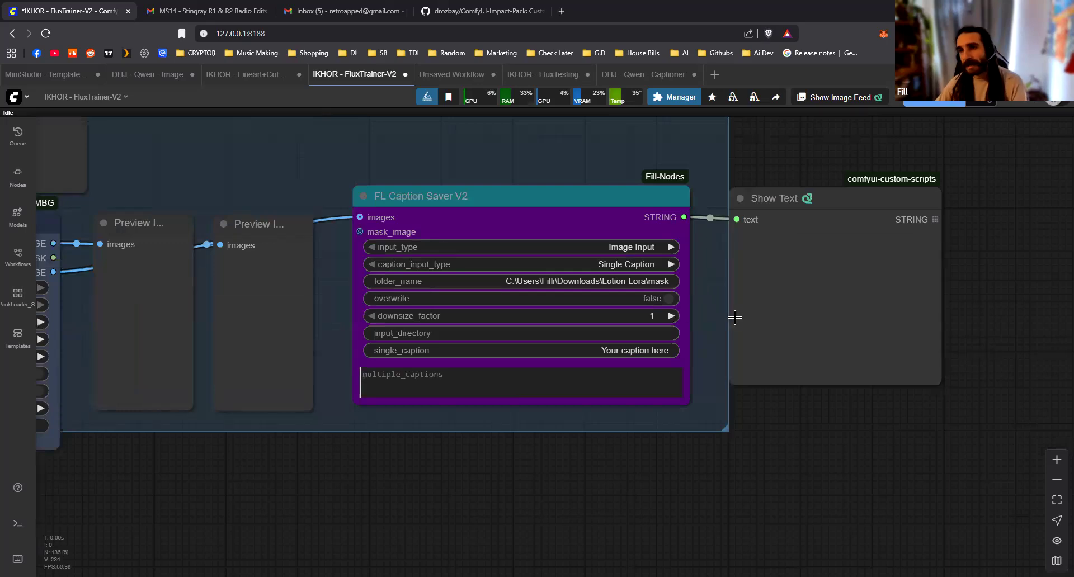
pyautogui.scroll(-1, 677, 344)
pyautogui.scroll(-7, 675, 340)
pyautogui.scroll(5, 647, 257)
# Feed the captioned-image FL Caption Saver V2's folder_name from a new multiline string node containing its Lotion-Lora\captioned folder path
pyautogui.moveTo(587, 302); pyautogui.dragTo(639, 380)
pyautogui.click(582, 238)
pyautogui.hotkey('ctrl', 'c')
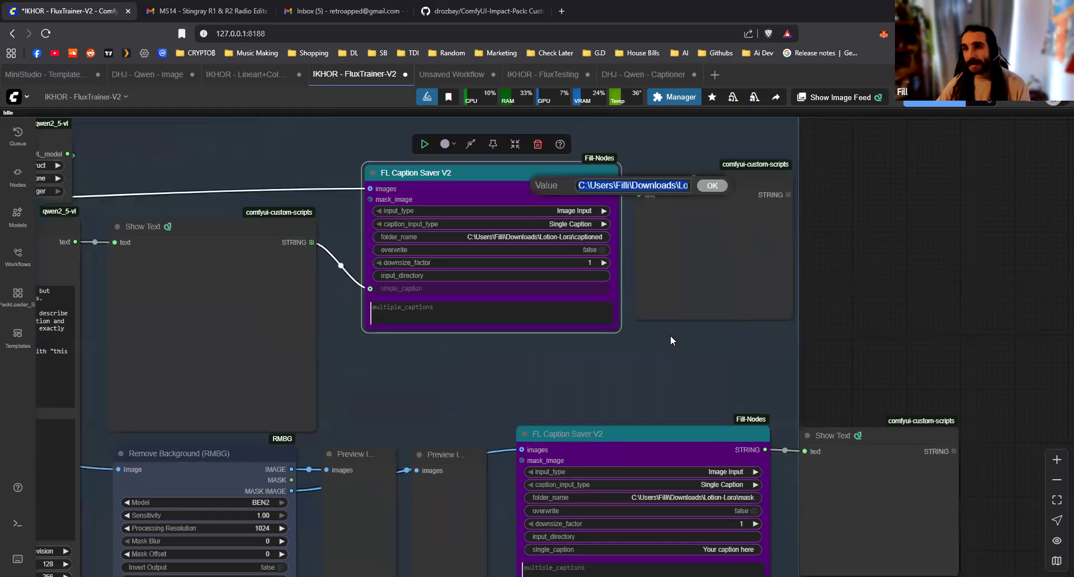
pyautogui.click(664, 358)
pyautogui.moveTo(348, 216); pyautogui.dragTo(706, 374)
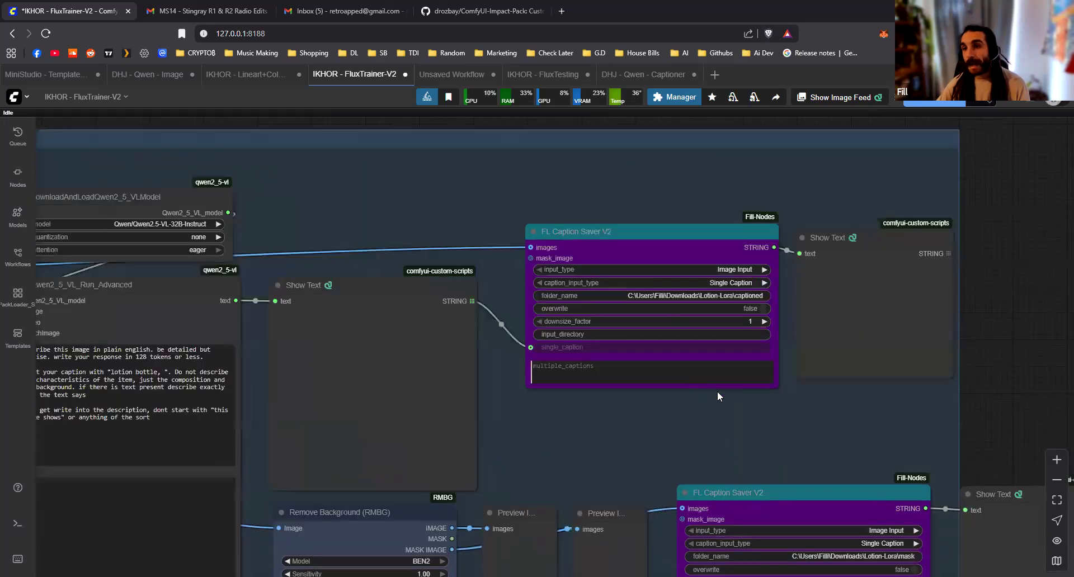
pyautogui.scroll(2, 716, 386)
pyautogui.moveTo(669, 340); pyautogui.dragTo(497, 319)
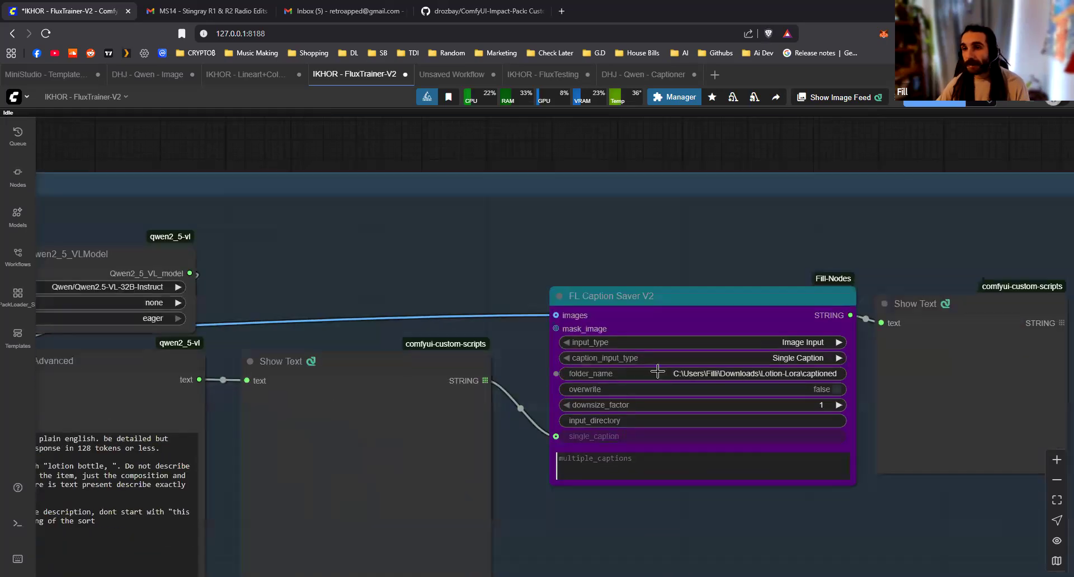
pyautogui.click(576, 374)
pyautogui.moveTo(555, 373); pyautogui.dragTo(400, 206)
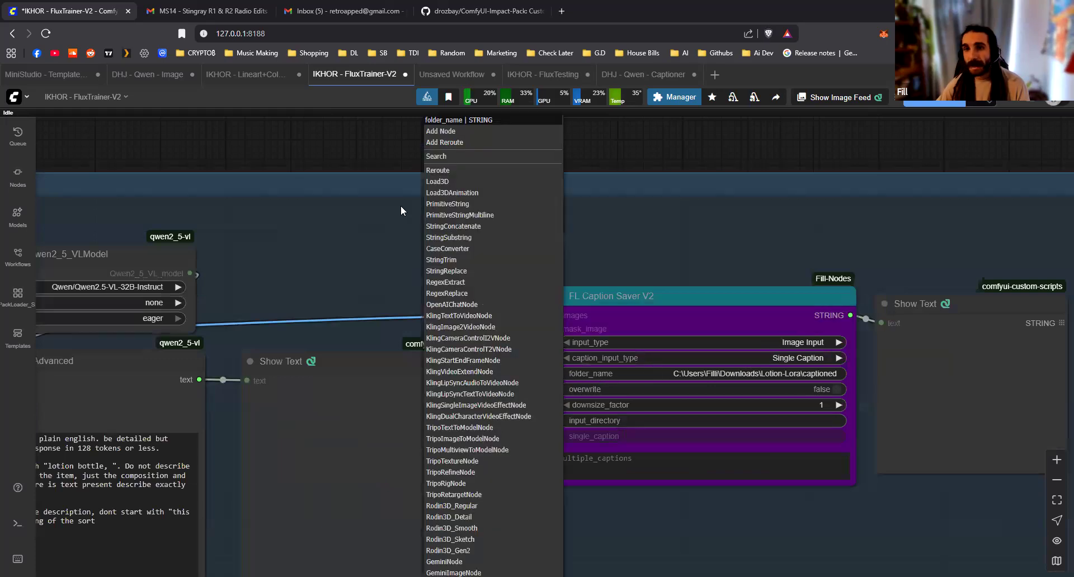
pyautogui.click(475, 215)
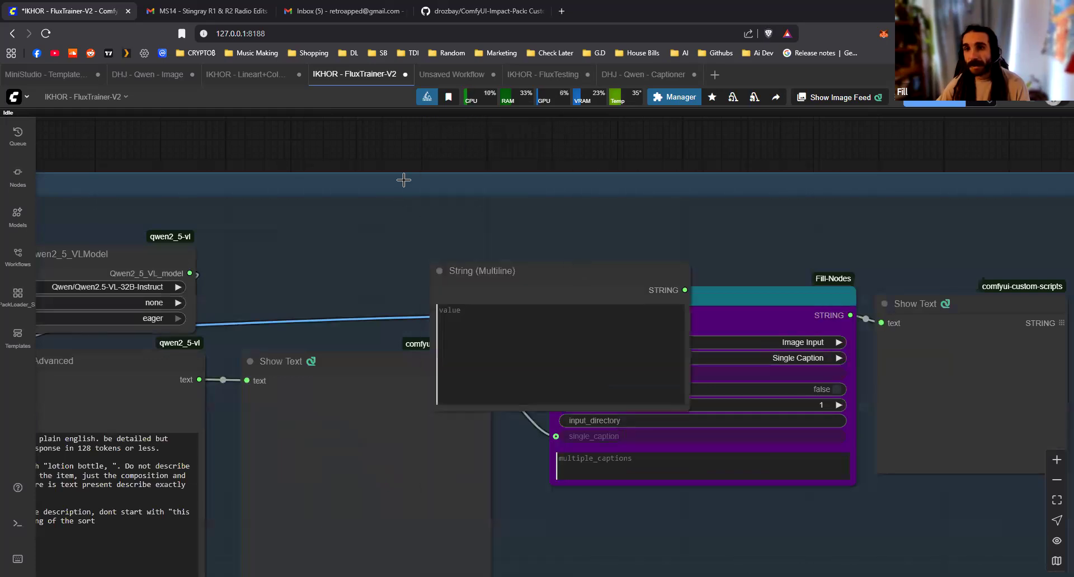
pyautogui.click(434, 254)
pyautogui.hotkey('ctrl', 'v')
# Place the String (Multiline) node above the caption saver and connect its output to the FL Prompt Selector's list of dataset paths
pyautogui.moveTo(515, 317); pyautogui.dragTo(512, 247)
pyautogui.scroll(-4, 364, 213)
pyautogui.moveTo(344, 209); pyautogui.dragTo(366, 198)
pyautogui.moveTo(418, 212); pyautogui.dragTo(383, 410)
pyautogui.scroll(-6, 819, 330)
pyautogui.press('space')
pyautogui.press('space')
pyautogui.scroll(8, 451, 373)
pyautogui.scroll(-5, 381, 412)
pyautogui.moveTo(334, 491); pyautogui.dragTo(334, 477)
pyautogui.click(361, 450)
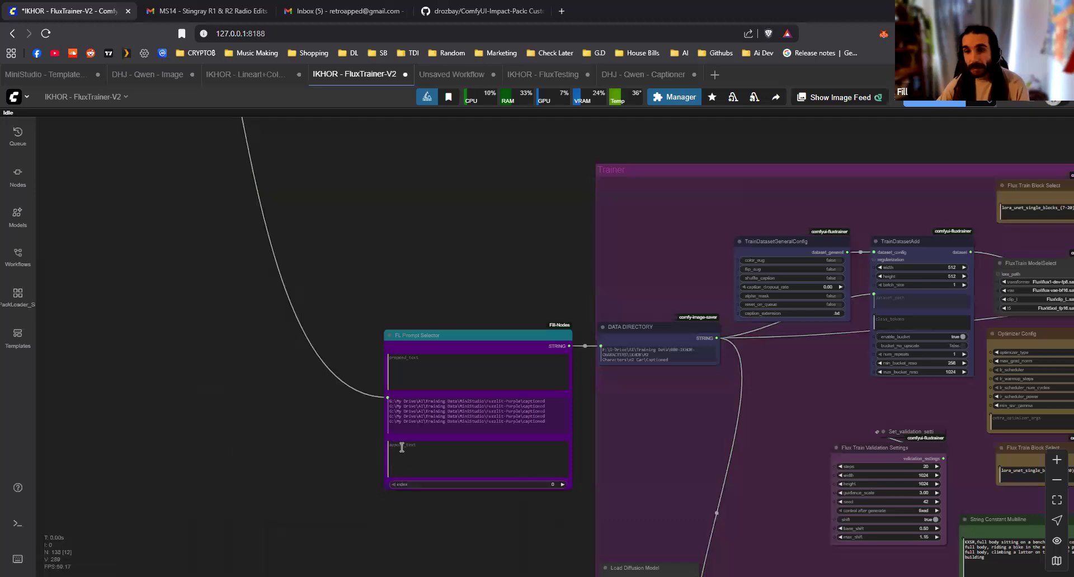
# Review the mask-saving branch and the alpha_mask option in the trainer's TrainDatasetGeneralConfig node
pyautogui.scroll(5, 309, 438)
pyautogui.scroll(-7, 309, 438)
pyautogui.moveTo(173, 156); pyautogui.dragTo(555, 511)
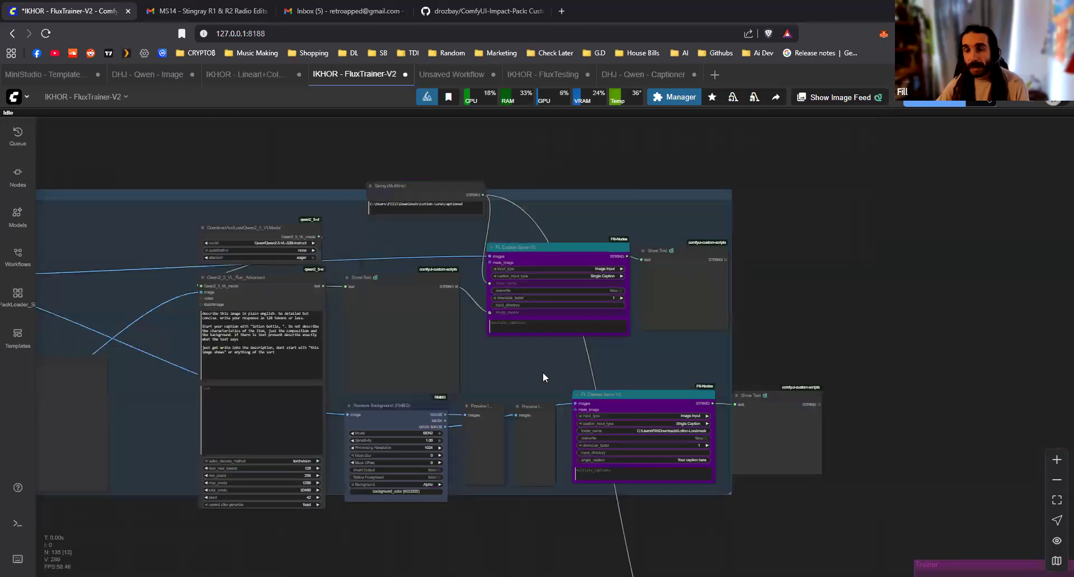
pyautogui.scroll(1, 588, 433)
pyautogui.moveTo(591, 443); pyautogui.dragTo(51, 133)
pyautogui.scroll(10, 726, 447)
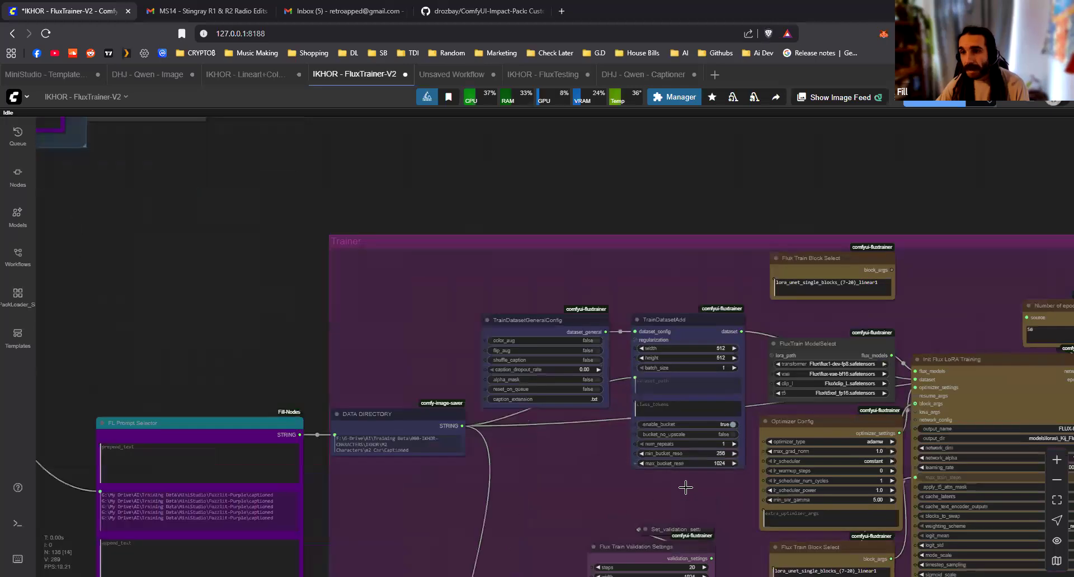
pyautogui.moveTo(359, 423); pyautogui.dragTo(490, 514)
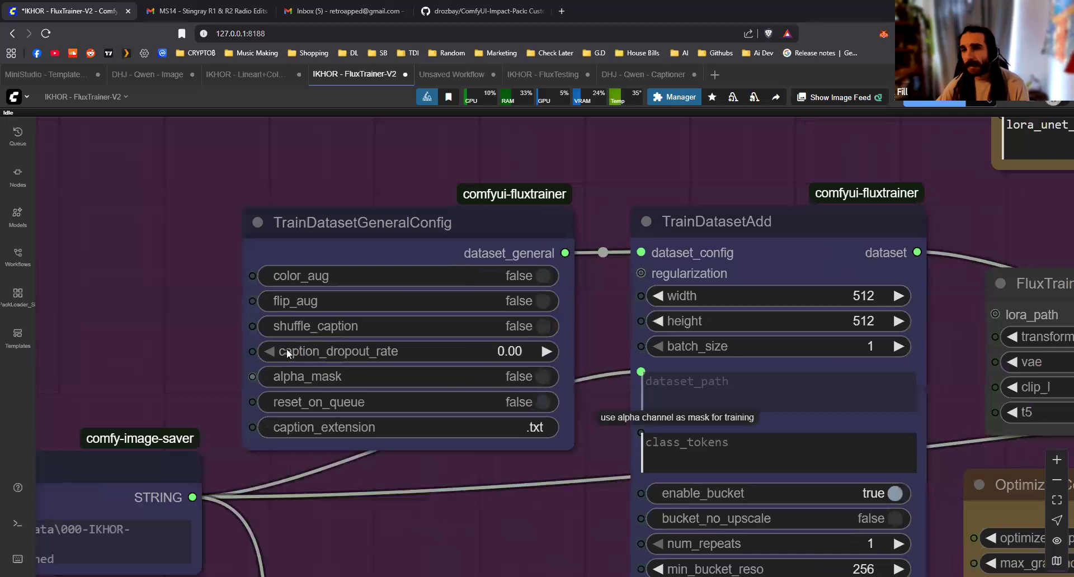
# Connect the String (Multiline) output to the folder_name of the mask FL Caption Saver V2 and tidy the nearby nodes
pyautogui.scroll(-10, 288, 352)
pyautogui.moveTo(140, 195); pyautogui.dragTo(540, 450)
pyautogui.scroll(5, 458, 215)
pyautogui.moveTo(458, 213); pyautogui.dragTo(520, 430)
pyautogui.scroll(-3, 569, 362)
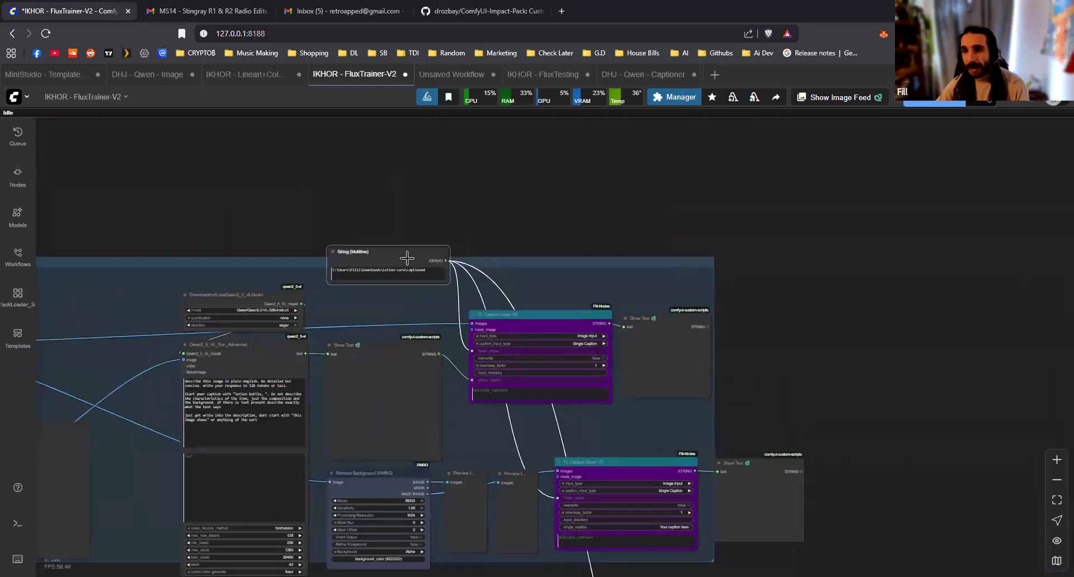
pyautogui.moveTo(543, 324); pyautogui.dragTo(534, 326)
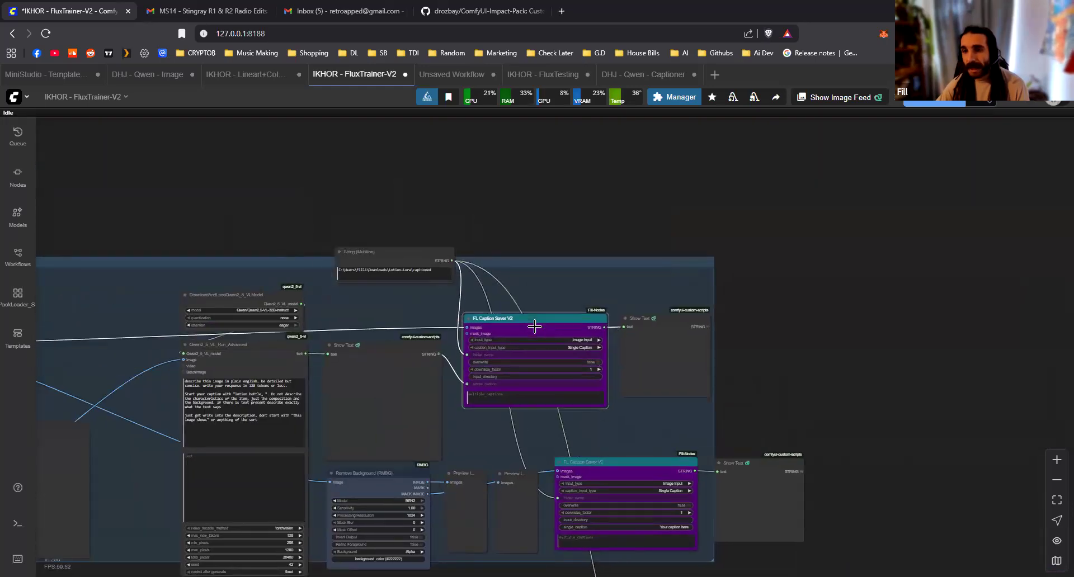
pyautogui.click(641, 455)
# Move the String (Multiline) node below the blue captioning group, beside the FL Prompt Selector
pyautogui.scroll(-6, 651, 447)
pyautogui.moveTo(652, 331); pyautogui.dragTo(697, 267)
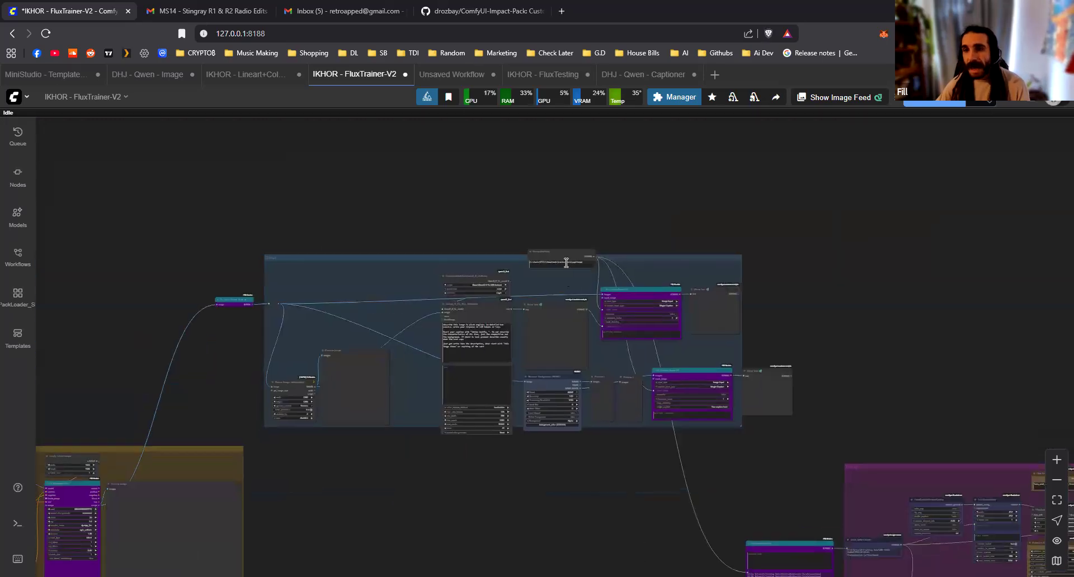
pyautogui.moveTo(554, 255); pyautogui.dragTo(502, 301)
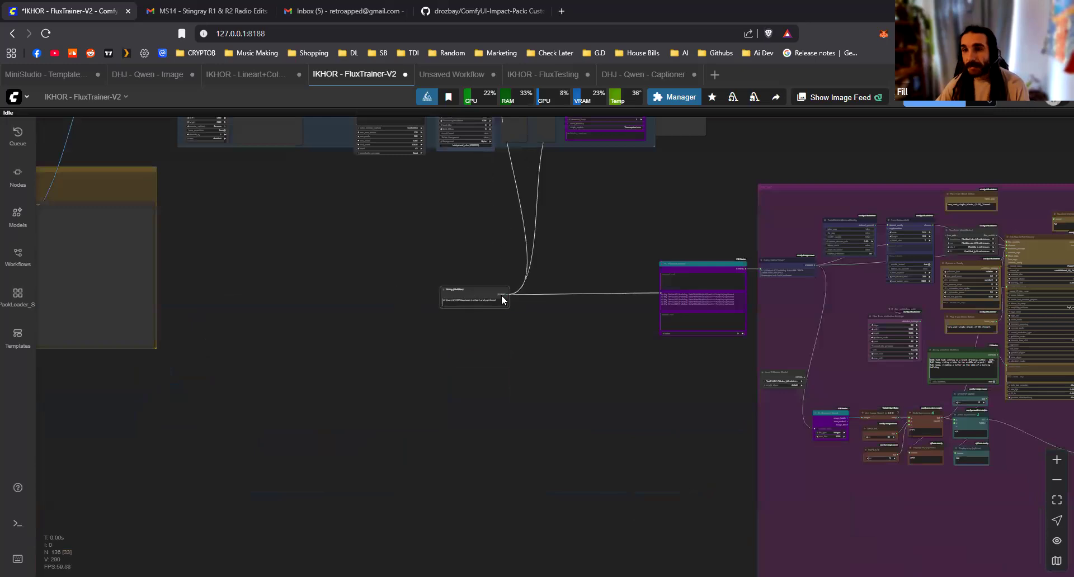
pyautogui.scroll(-5, 475, 402)
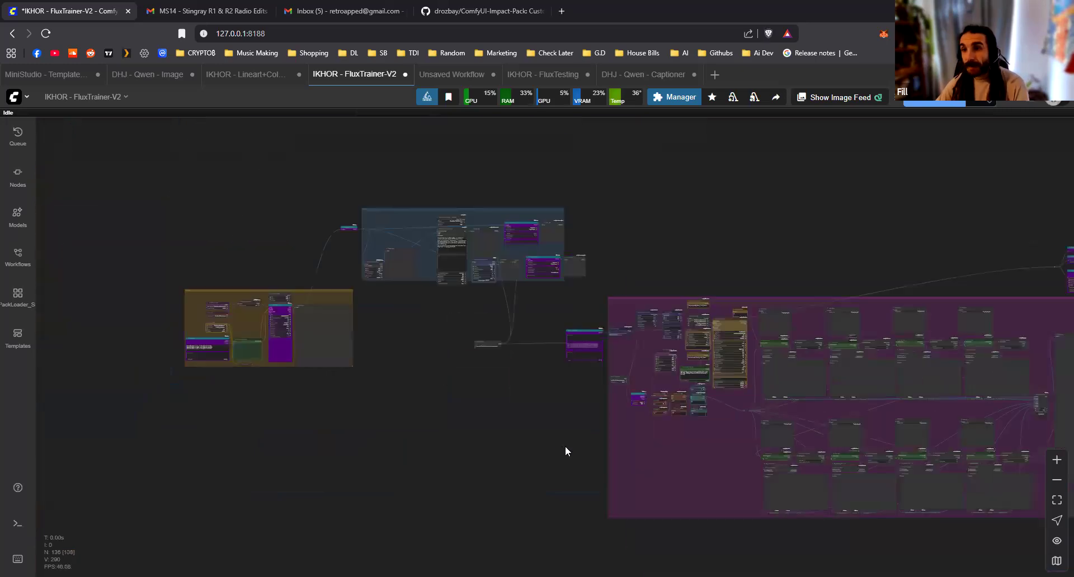
# Enlarge the FL Prompt Multi node in the yellow group downward to make room for more prompts
pyautogui.scroll(-3, 410, 460)
pyautogui.scroll(5, 526, 380)
pyautogui.scroll(4, 193, 291)
pyautogui.moveTo(168, 280); pyautogui.dragTo(540, 407)
pyautogui.scroll(9, 527, 383)
pyautogui.scroll(1, 540, 407)
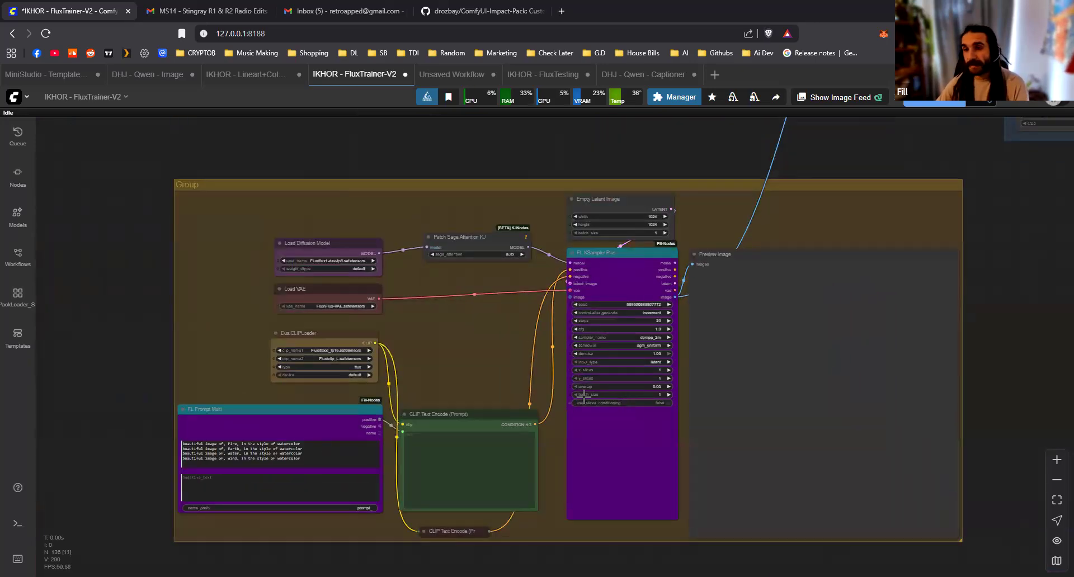
pyautogui.moveTo(336, 536); pyautogui.dragTo(527, 333)
pyautogui.scroll(2, 478, 353)
pyautogui.scroll(-2, 508, 536)
pyautogui.scroll(-2, 508, 536)
pyautogui.moveTo(525, 328); pyautogui.dragTo(508, 521)
# Examine the whole pipeline from image generation through captioning and LoRA training to the FL HF Character upload nodes
pyautogui.scroll(-5, 526, 447)
pyautogui.moveTo(804, 348); pyautogui.dragTo(499, 538)
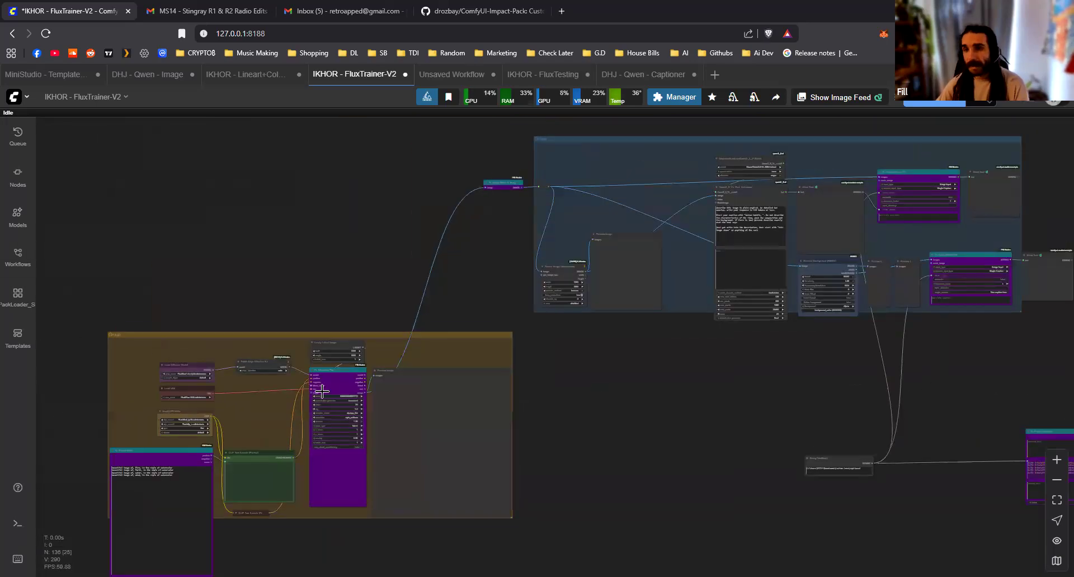
pyautogui.moveTo(331, 420); pyautogui.dragTo(0, 481)
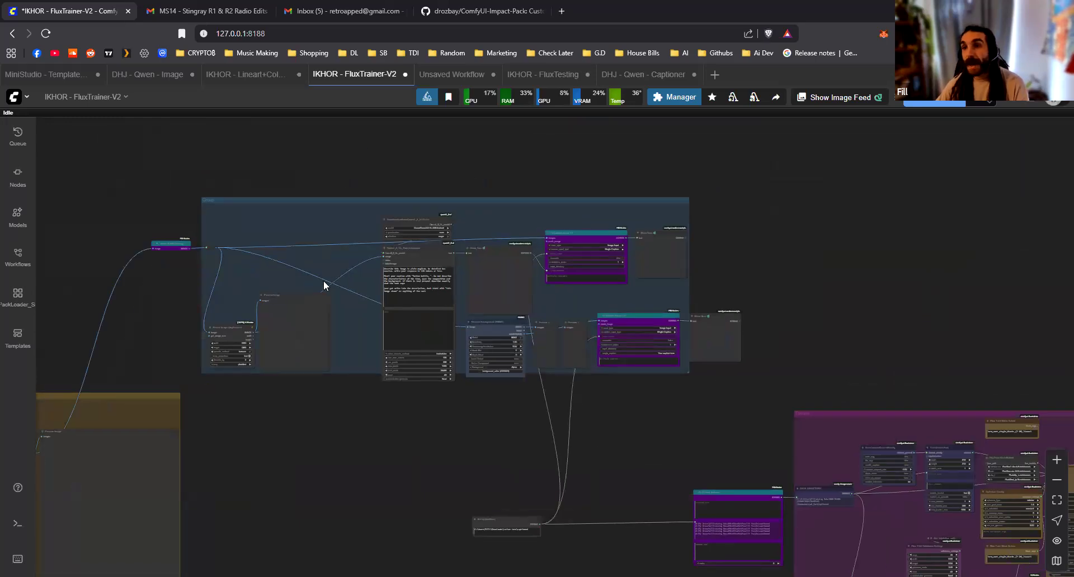
pyautogui.moveTo(880, 554); pyautogui.dragTo(335, 272)
pyautogui.scroll(-5, 334, 272)
pyautogui.moveTo(449, 432); pyautogui.dragTo(149, 521)
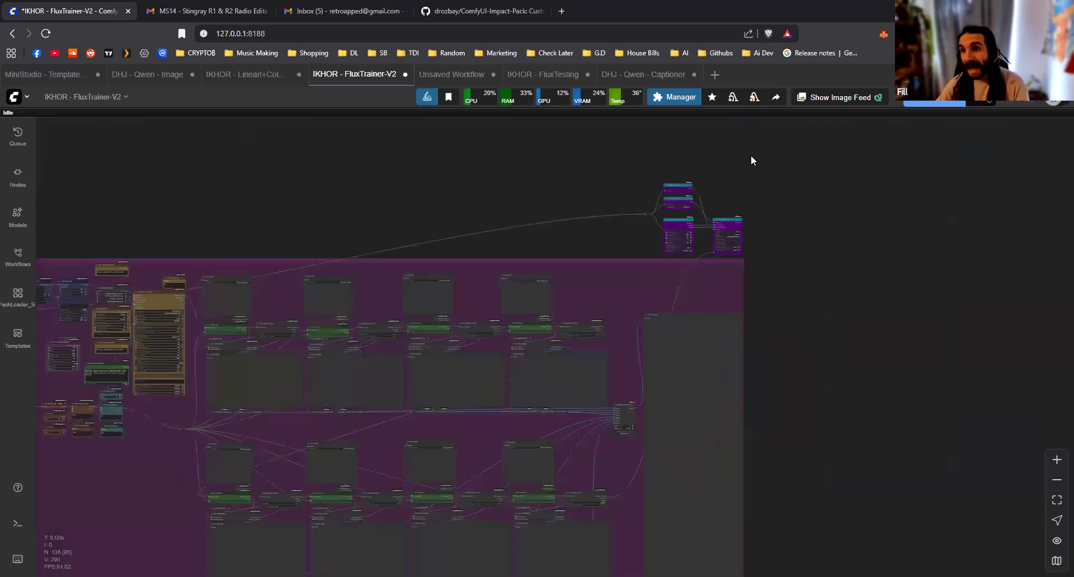
pyautogui.scroll(12, 727, 184)
pyautogui.moveTo(650, 254); pyautogui.dragTo(578, 296)
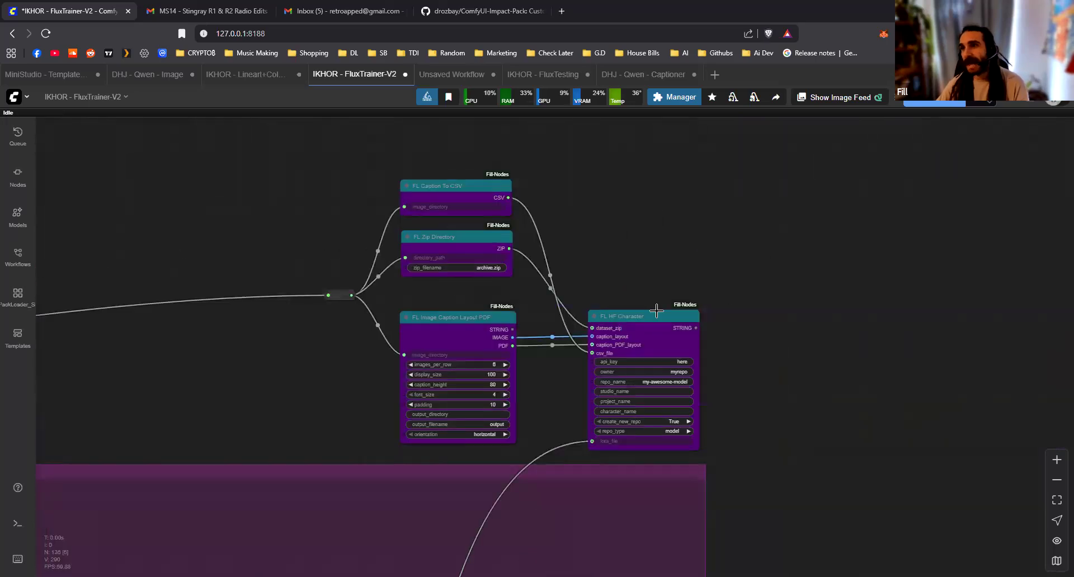
# Examine how the training group and the purple upload nodes connect back to the blue captioning group
pyautogui.scroll(-10, 743, 371)
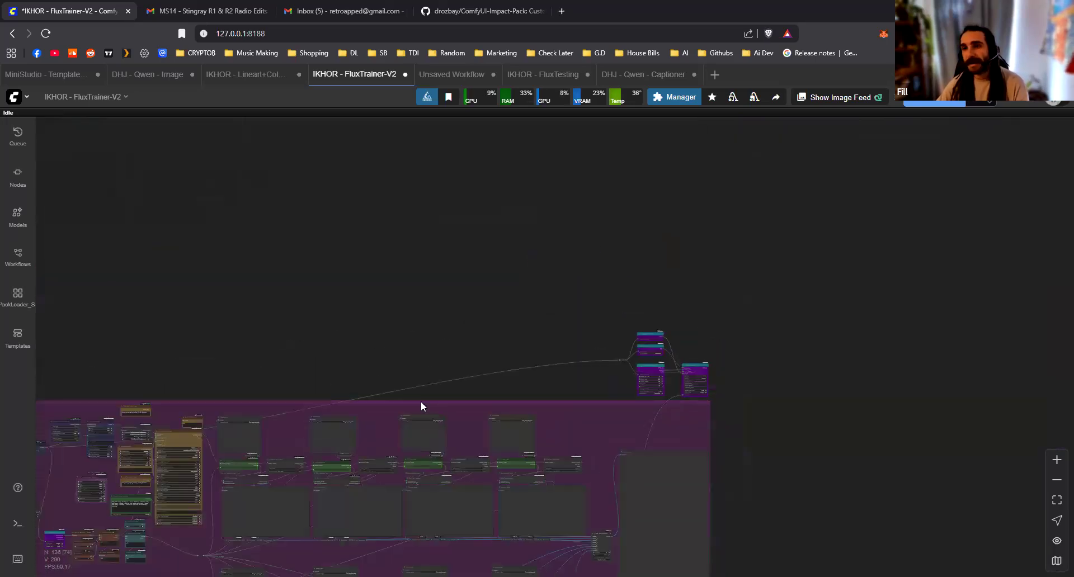
pyautogui.moveTo(329, 359); pyautogui.dragTo(691, 261)
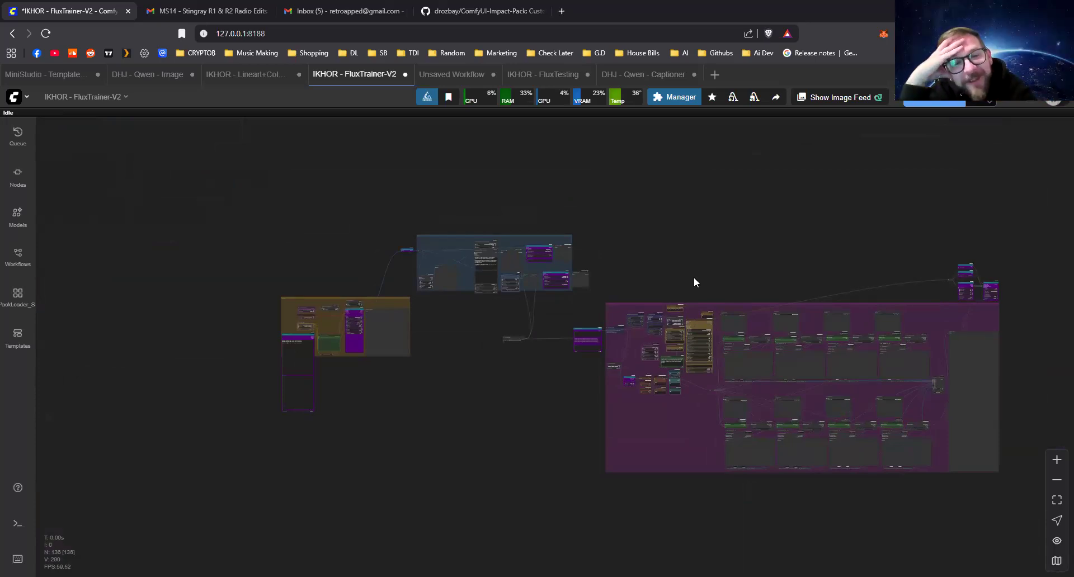
pyautogui.moveTo(566, 460); pyautogui.dragTo(409, 460)
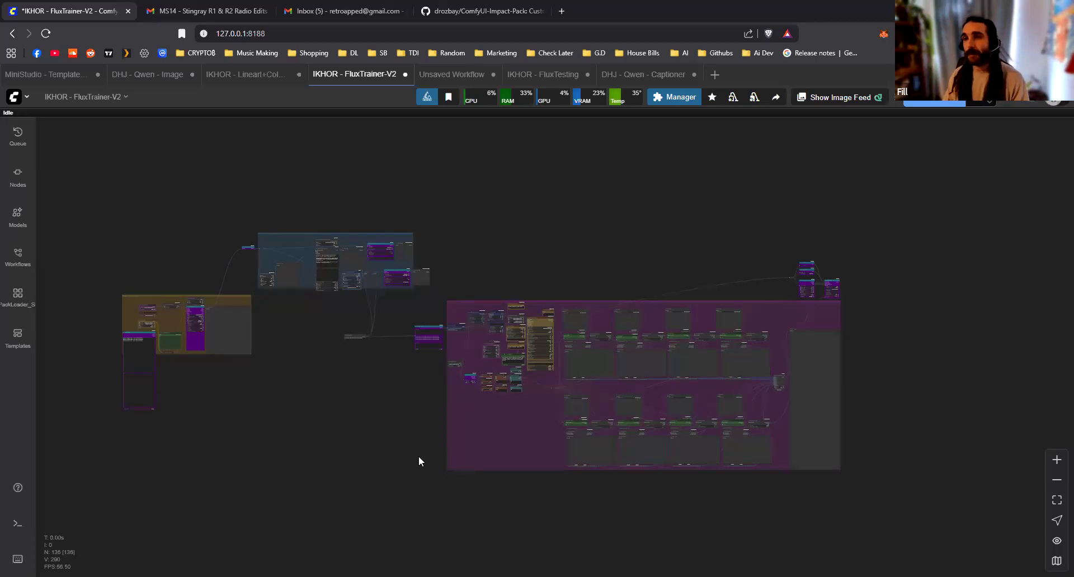
pyautogui.scroll(8, 645, 414)
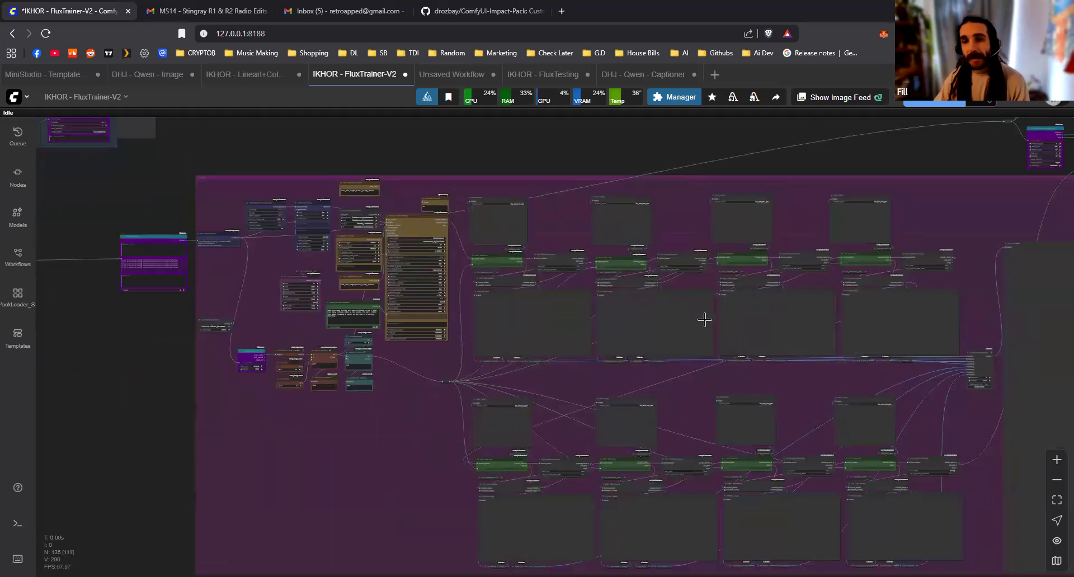
pyautogui.moveTo(1036, 120); pyautogui.dragTo(571, 320)
pyautogui.scroll(8, 571, 320)
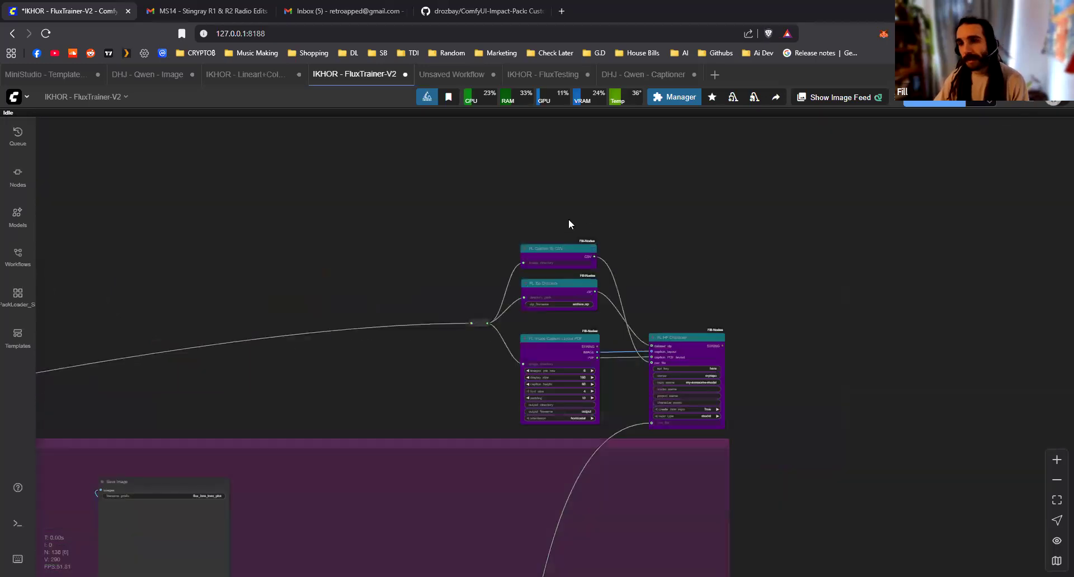
pyautogui.scroll(4, 620, 394)
pyautogui.scroll(-8, 617, 439)
pyautogui.moveTo(484, 318); pyautogui.dragTo(927, 309)
pyautogui.moveTo(156, 194); pyautogui.dragTo(636, 160)
pyautogui.scroll(6, 636, 159)
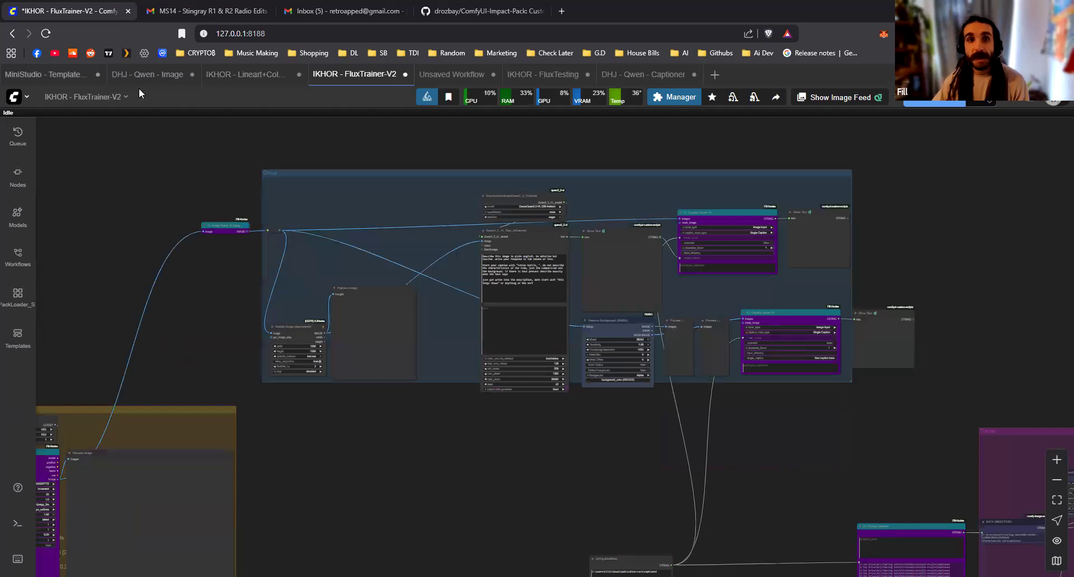
# Open the DHJ - Qwen Captioner workflow and examine its captioning nodes
pyautogui.click(625, 76)
pyautogui.scroll(2, 629, 463)
pyautogui.scroll(-3, 598, 450)
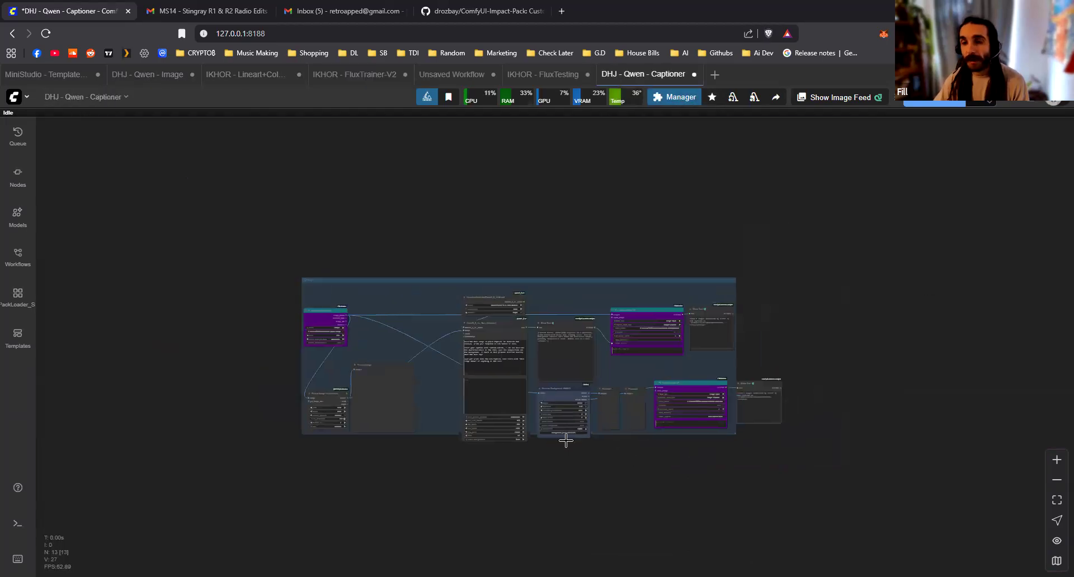
pyautogui.scroll(5, 566, 441)
pyautogui.scroll(-3, 600, 484)
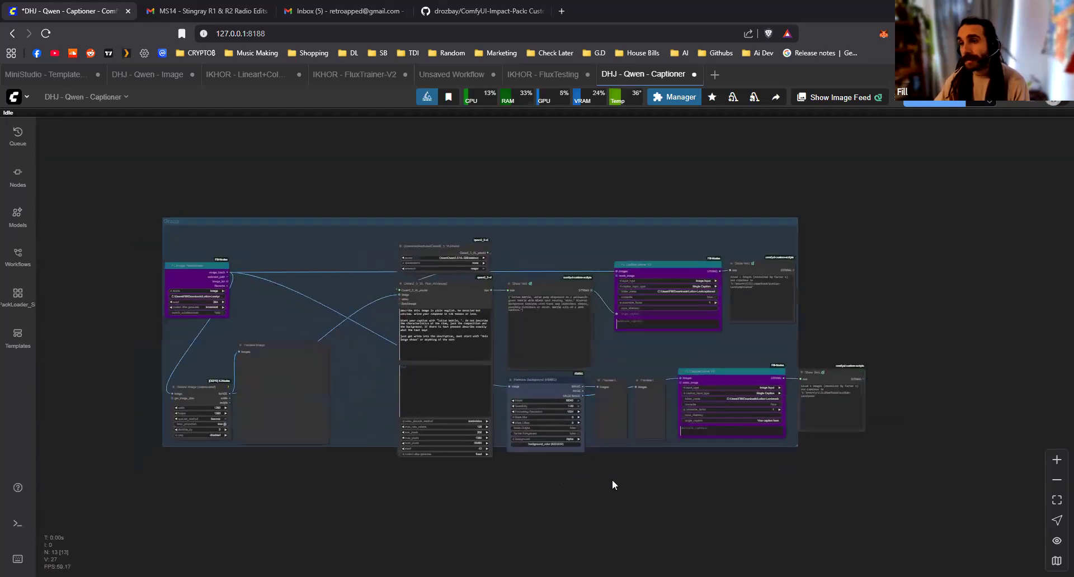
pyautogui.scroll(1, 613, 490)
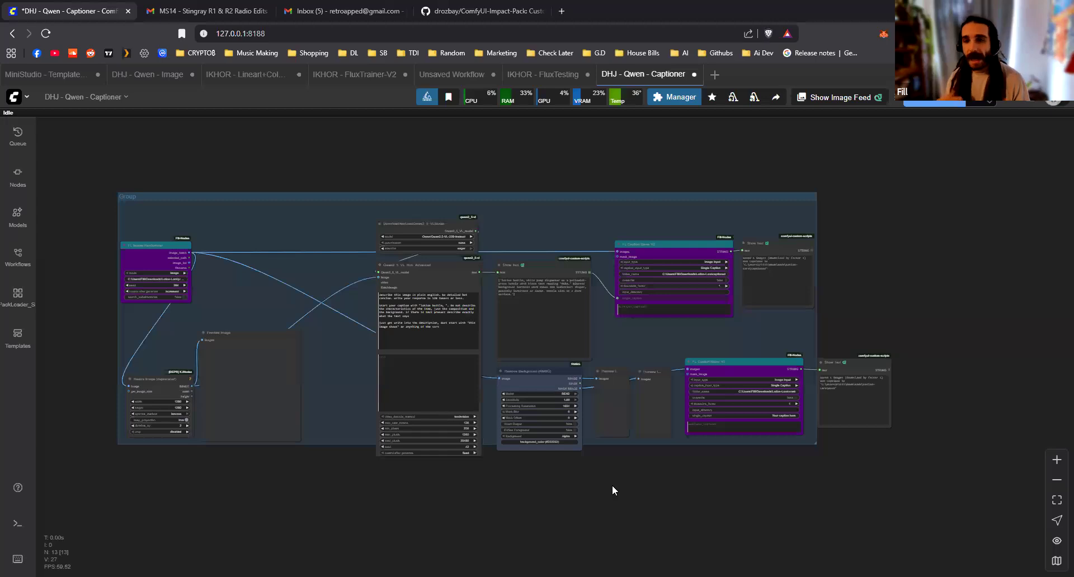
# Check the IKHOR - FluxTesting workflow, close it and return to IKHOR - FluxTrainer-V2
pyautogui.click(536, 82)
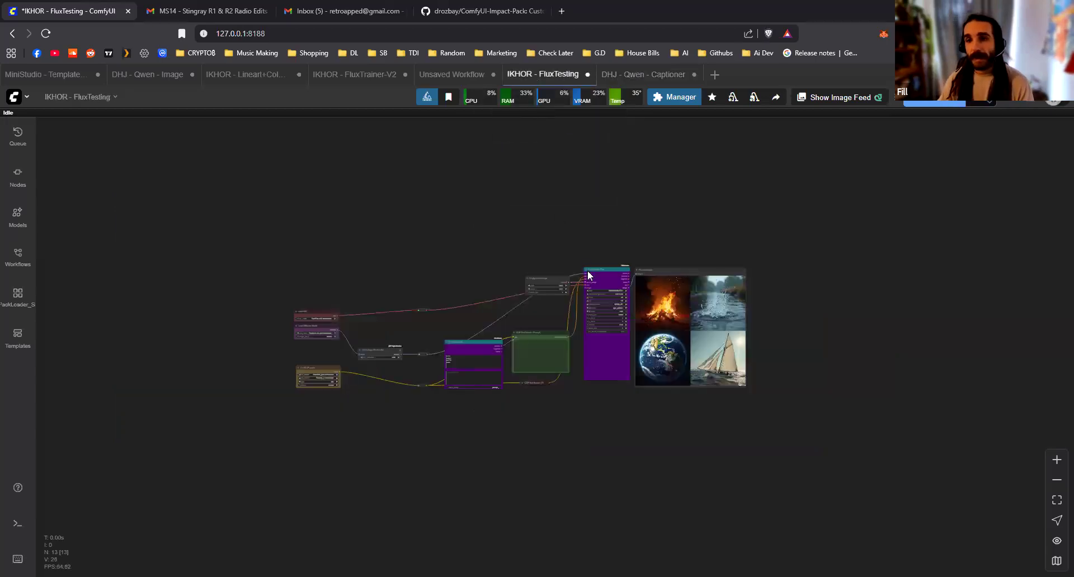
pyautogui.scroll(2, 570, 246)
pyautogui.scroll(-1, 503, 235)
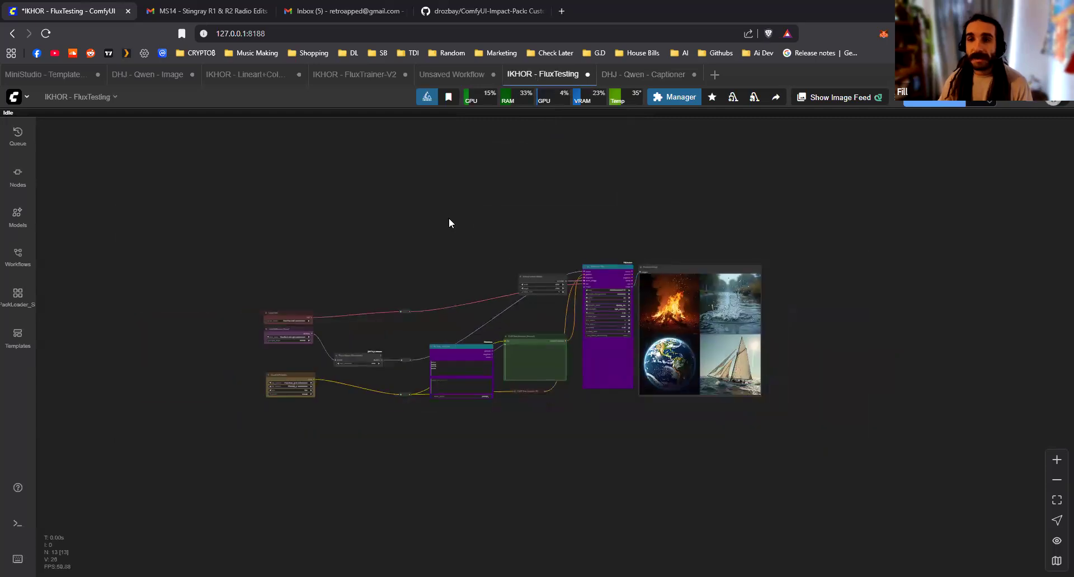
pyautogui.click(587, 75)
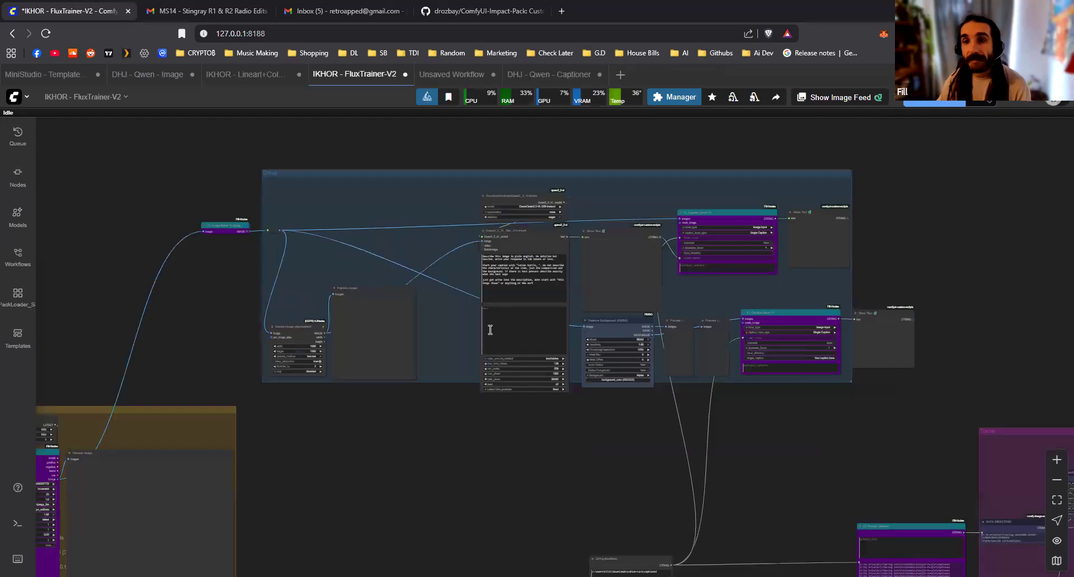
# Shrink the FL Prompt Multi node so that it fits inside the yellow image generation group
pyautogui.scroll(-4, 226, 397)
pyautogui.moveTo(234, 382); pyautogui.dragTo(607, 238)
pyautogui.scroll(1, 440, 401)
pyautogui.scroll(-3, 441, 401)
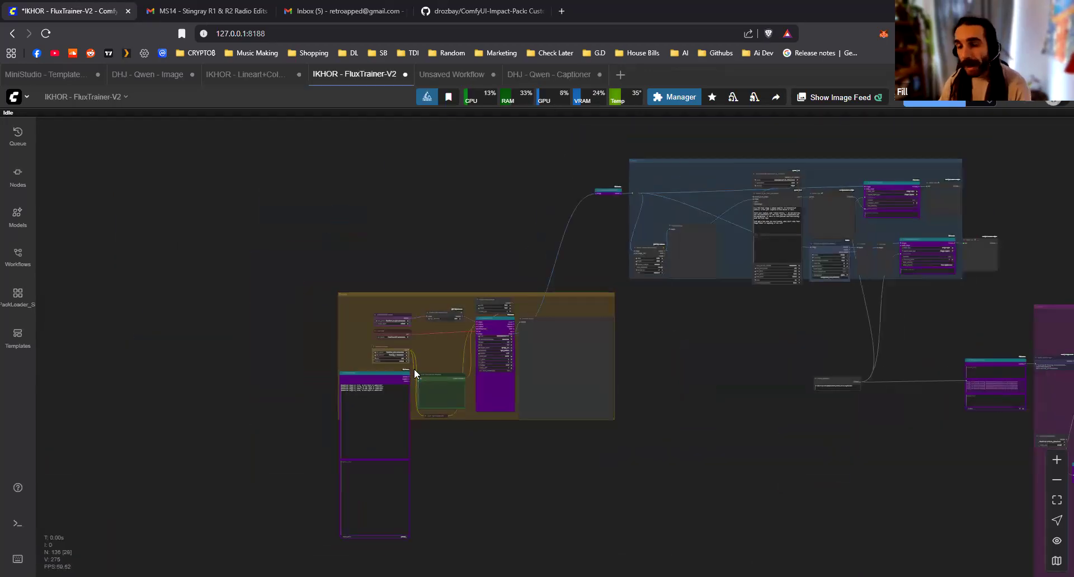
pyautogui.moveTo(782, 411); pyautogui.dragTo(412, 367)
pyautogui.scroll(-4, 417, 401)
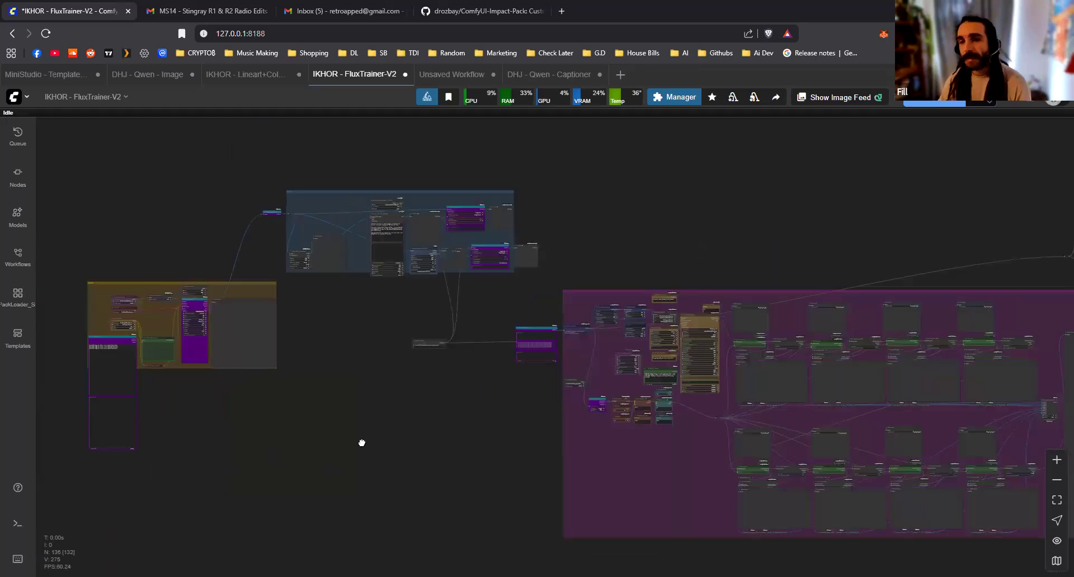
pyautogui.scroll(2, 266, 444)
pyautogui.moveTo(266, 444); pyautogui.dragTo(384, 444)
pyautogui.scroll(4, 227, 366)
pyautogui.moveTo(226, 365); pyautogui.dragTo(381, 318)
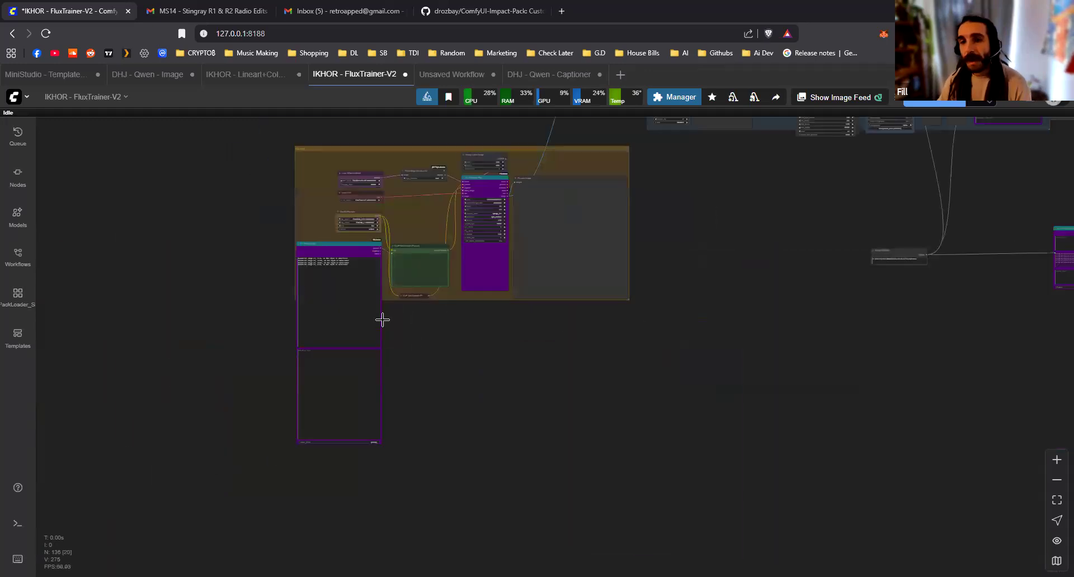
pyautogui.moveTo(382, 442); pyautogui.dragTo(381, 297)
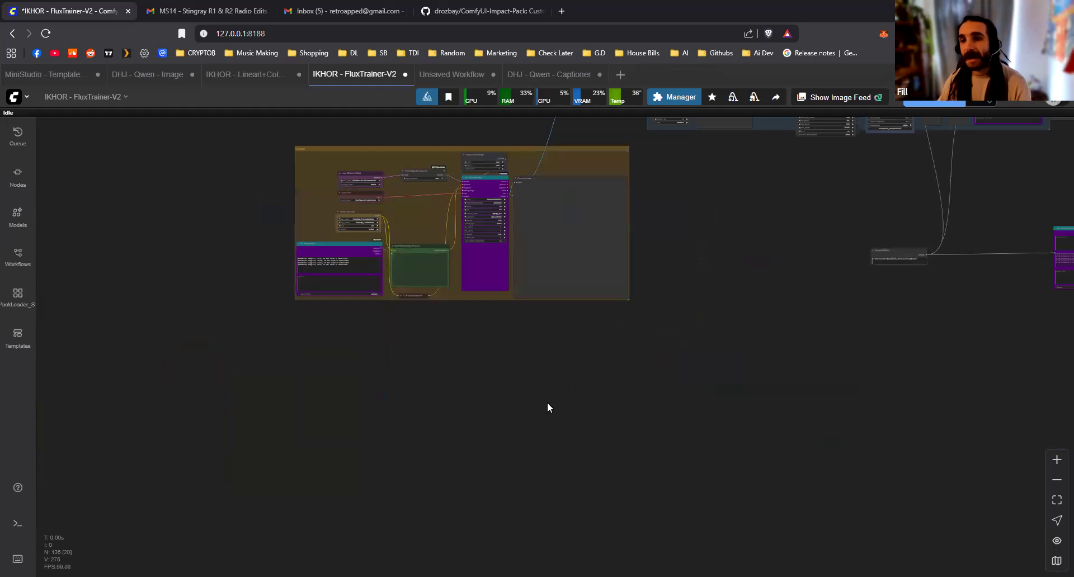
# Review the captioning and training groups, and examine the watercolor prompts in the FL Prompt Multi node
pyautogui.moveTo(380, 381); pyautogui.dragTo(427, 393)
pyautogui.scroll(-6, 426, 393)
pyautogui.scroll(-3, 672, 406)
pyautogui.moveTo(671, 406); pyautogui.dragTo(241, 403)
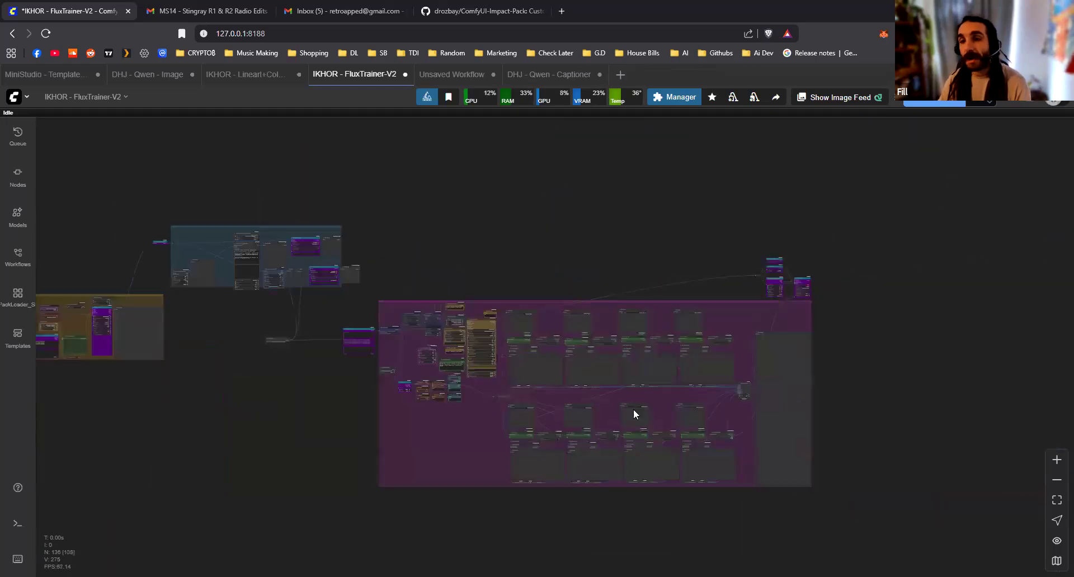
pyautogui.moveTo(553, 364); pyautogui.dragTo(950, 371)
pyautogui.scroll(5, 475, 439)
pyautogui.scroll(6, 481, 397)
pyautogui.moveTo(482, 397); pyautogui.dragTo(424, 423)
pyautogui.scroll(4, 423, 424)
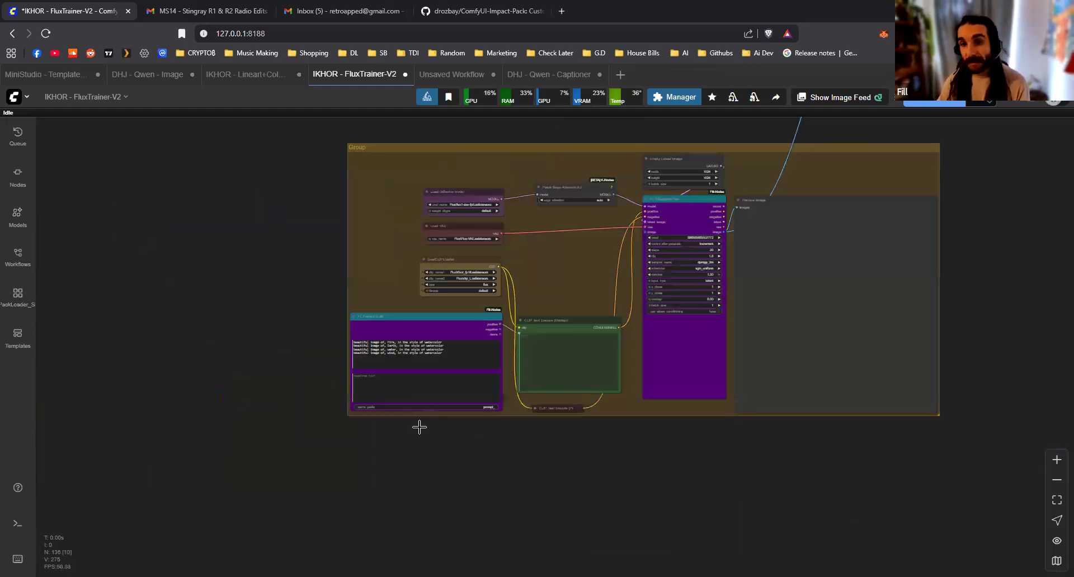
pyautogui.scroll(5, 420, 427)
pyautogui.scroll(-2, 410, 429)
pyautogui.moveTo(558, 371); pyautogui.dragTo(859, 328)
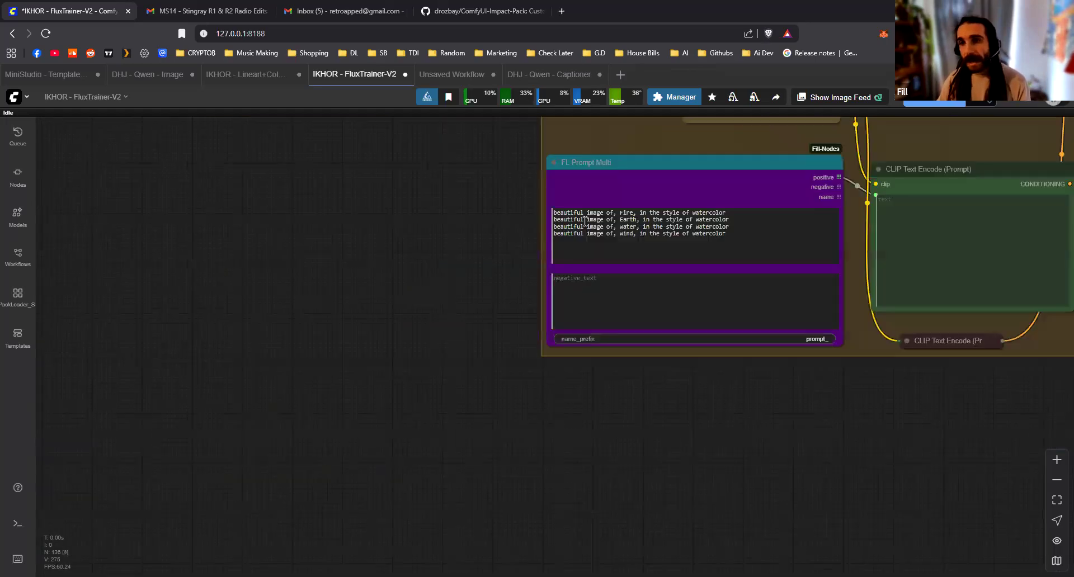
# Search the nodes for "gpt", add an FL GPT Text node and place it outside the yellow group, beside FL Prompt Multi
pyautogui.moveTo(642, 479); pyautogui.dragTo(662, 480)
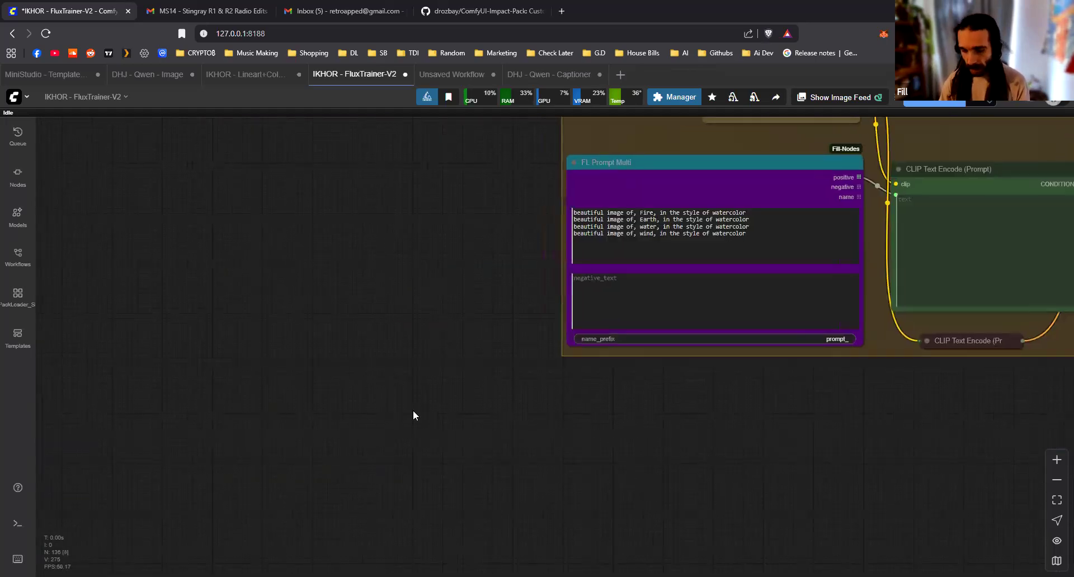
pyautogui.doubleClick(413, 411)
pyautogui.write('gpt')
pyautogui.press('Down')
pyautogui.press('Down')
pyautogui.press('Down')
pyautogui.press('Down')
pyautogui.press('Down')
pyautogui.press('Down')
pyautogui.press('Down')
pyautogui.press('Down')
pyautogui.press('Down')
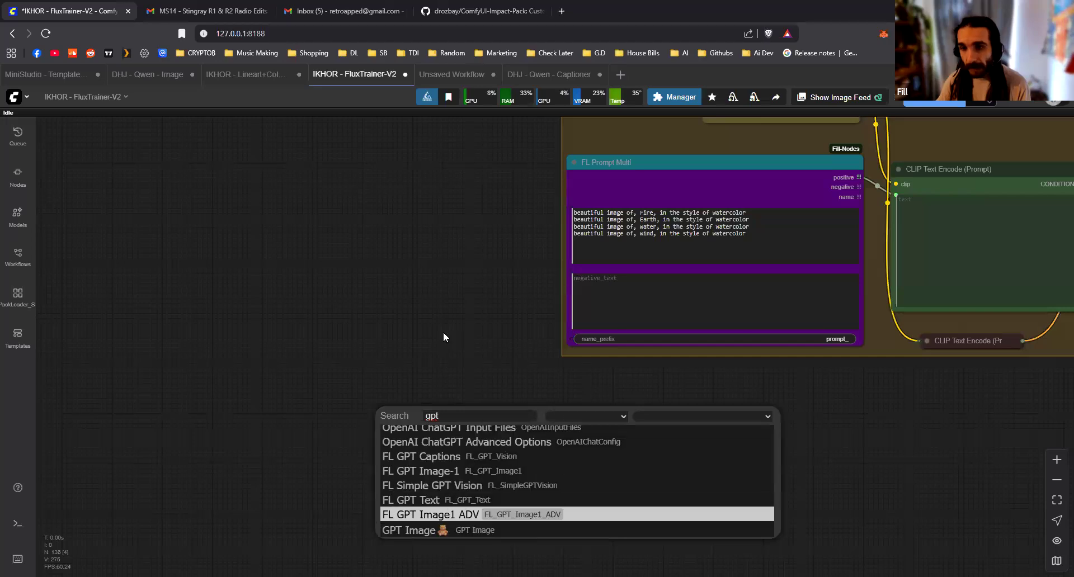
pyautogui.press('Up')
pyautogui.press('Return')
pyautogui.moveTo(470, 409); pyautogui.dragTo(222, 189)
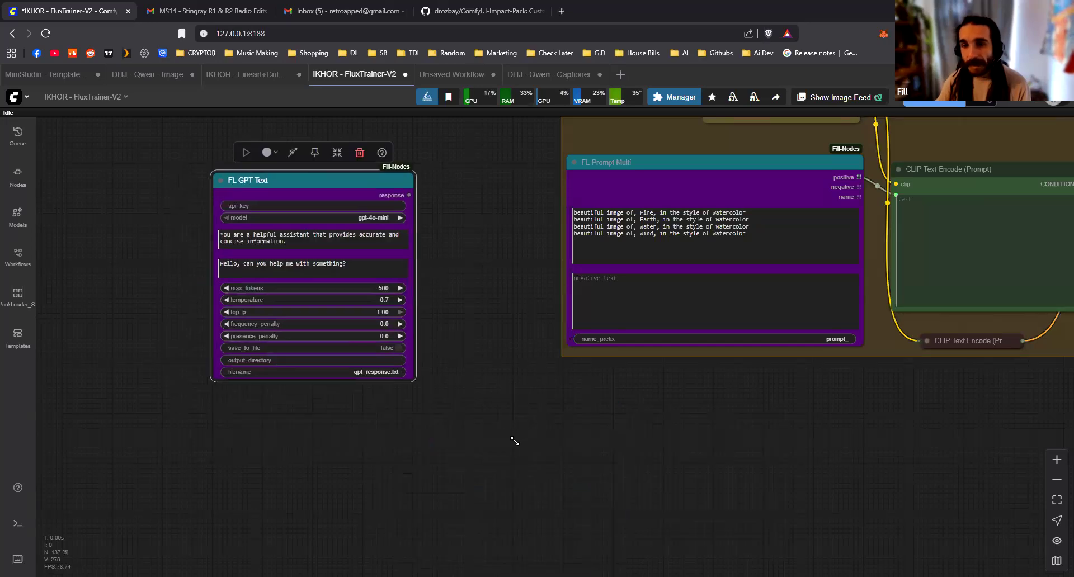
# Enlarge the FL GPT Text node to give its two prompt text areas more room
pyautogui.scroll(2, 513, 438)
pyautogui.moveTo(518, 441); pyautogui.dragTo(546, 525)
pyautogui.click(619, 223)
pyautogui.moveTo(599, 277); pyautogui.dragTo(661, 268)
pyautogui.scroll(-1, 479, 295)
# Replace the FL GPT Text system prompt with "write me a list of 100 unique subjects all with a unified style. write each of the prompts on a separate line"
pyautogui.click(479, 295)
pyautogui.hotkey('ctrl', 'a')
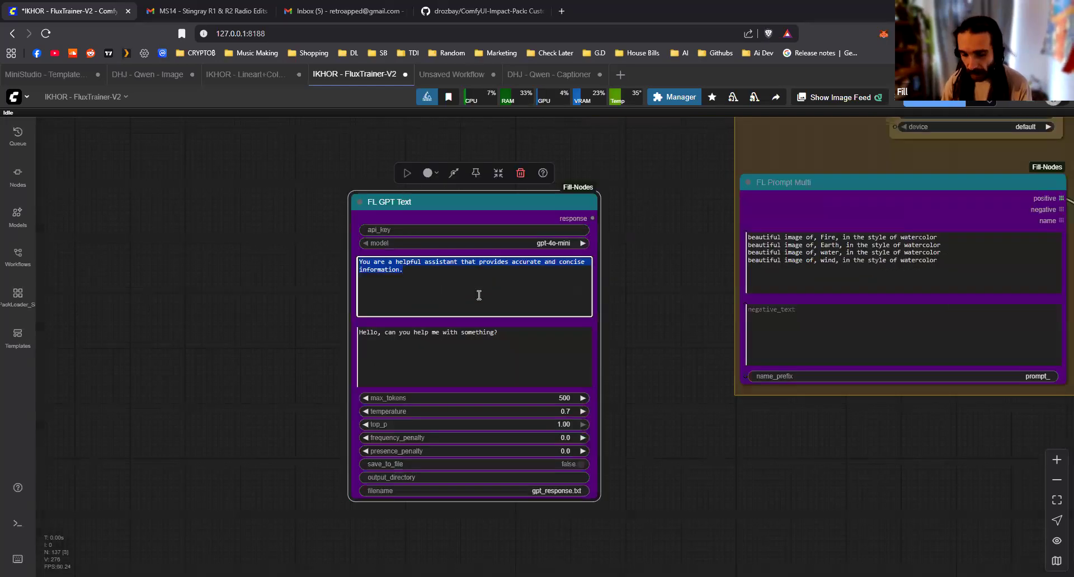
pyautogui.write('write me a prompt')
pyautogui.hotkey('ctrl', 'a')
pyautogui.write('write ')
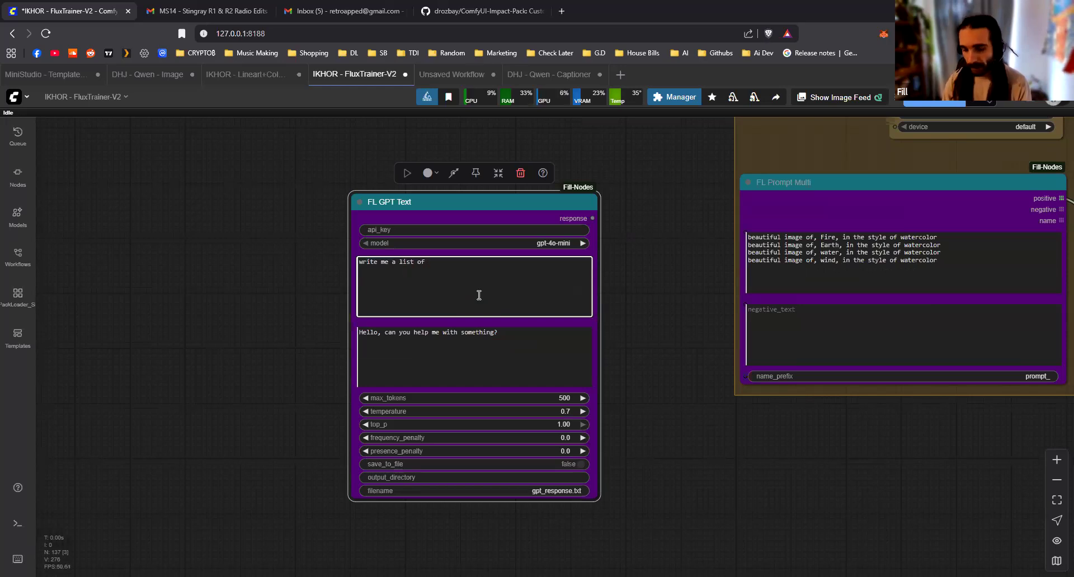
pyautogui.write('me a list of 100 unique ')
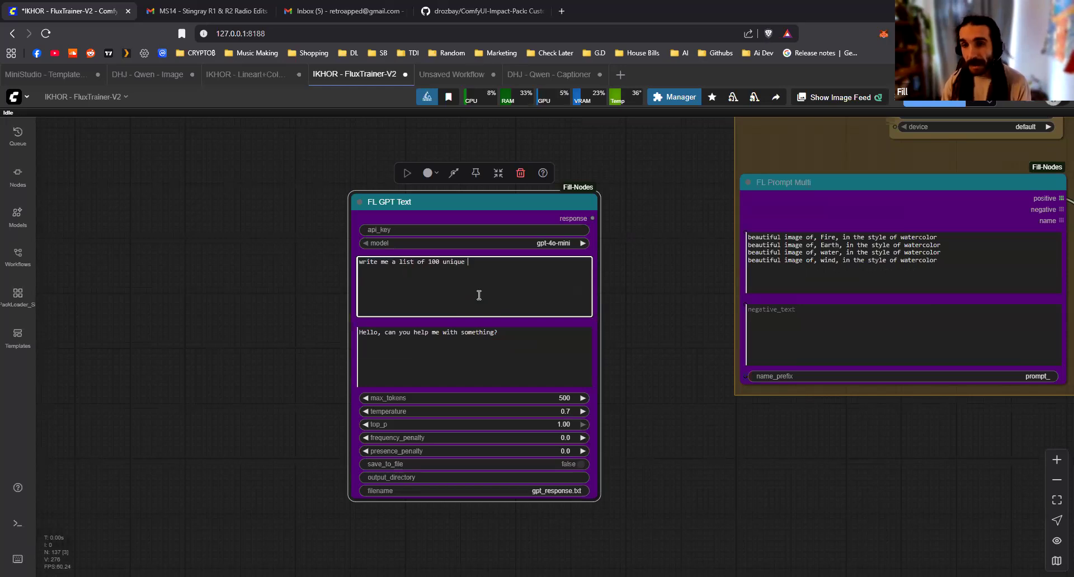
pyautogui.write('subject')
pyautogui.write('s all w')
pyautogui.press('BackSpace')
pyautogui.write('all with a unified style ')
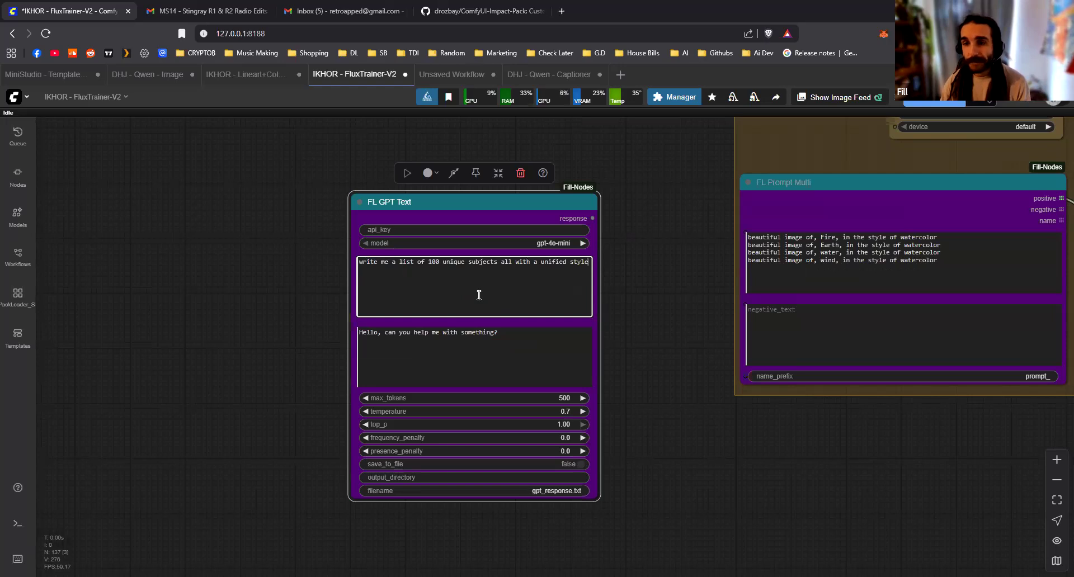
pyautogui.write('. ')
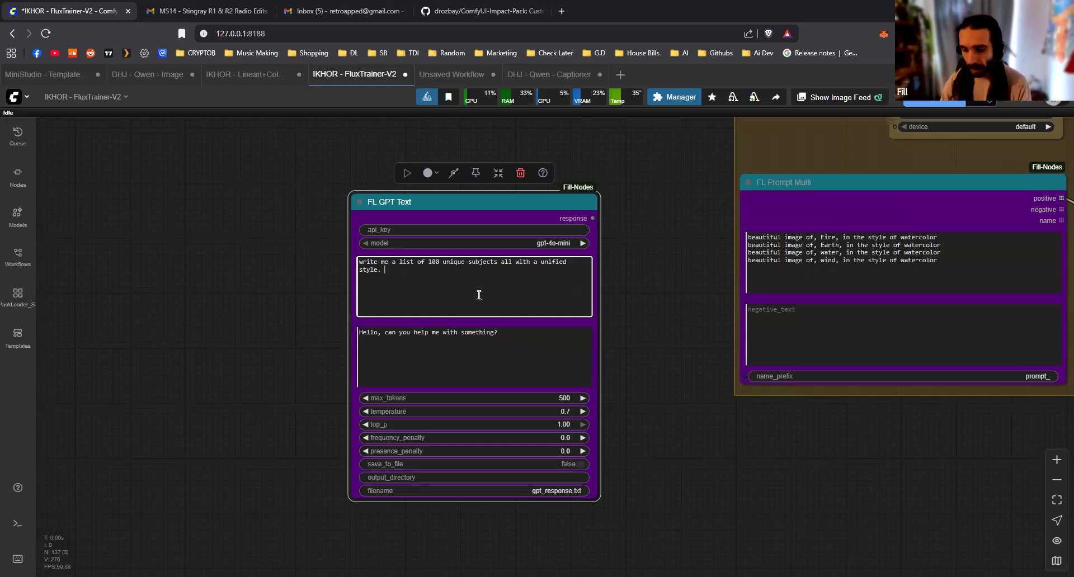
pyautogui.write('write each of the prompts on a separate line')
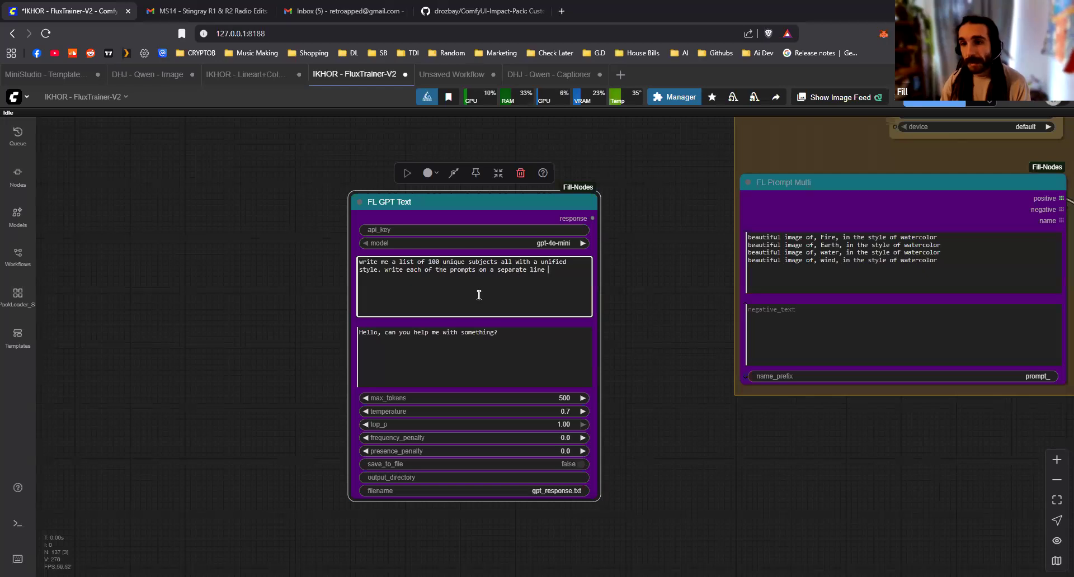
# Check the sample prompts in FL Prompt Multi and add "keep each of the prompts under 77 tokens" to the FL GPT Text system prompt
pyautogui.moveTo(525, 366); pyautogui.dragTo(252, 438)
pyautogui.scroll(10, 558, 330)
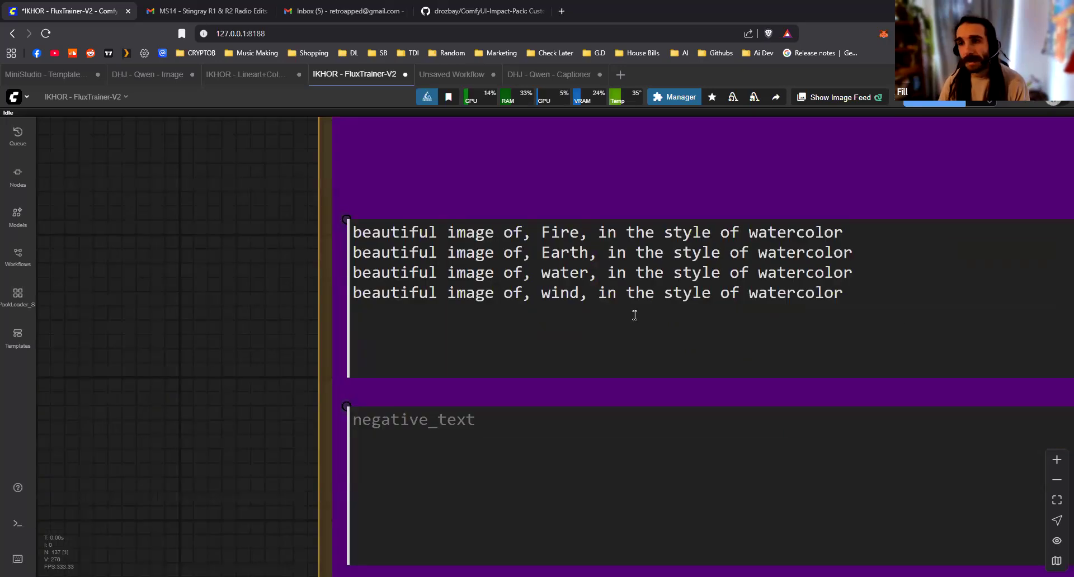
pyautogui.scroll(-5, 703, 333)
pyautogui.click(697, 297)
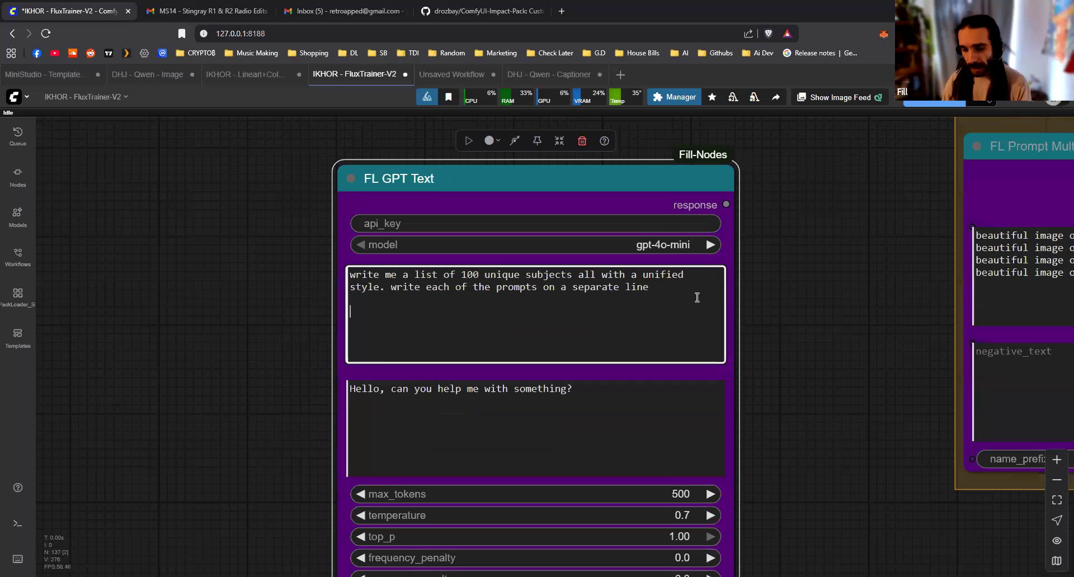
pyautogui.write('keep each of the prompts under 77 tokens')
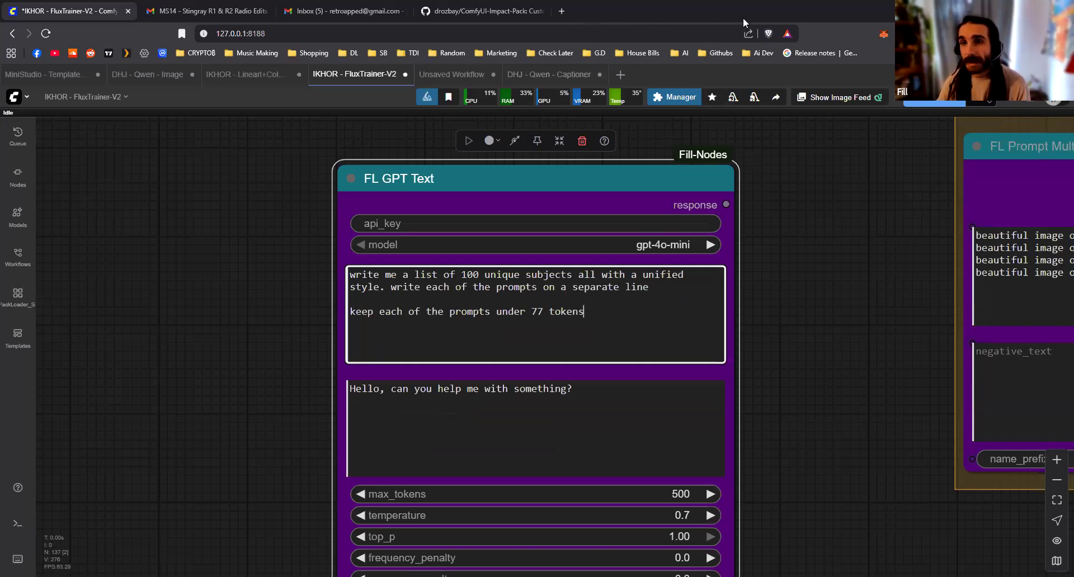
# Open ChatGPT in place of the GitHub page, and return to ComfyUI to select the FL GPT Text system prompt
pyautogui.click(459, 11)
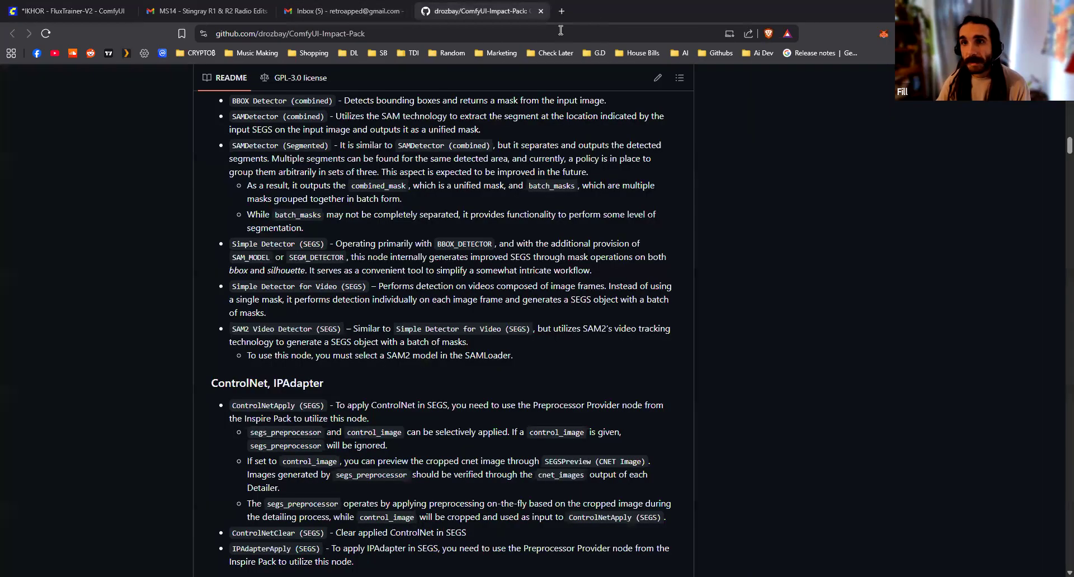
pyautogui.click(434, 37)
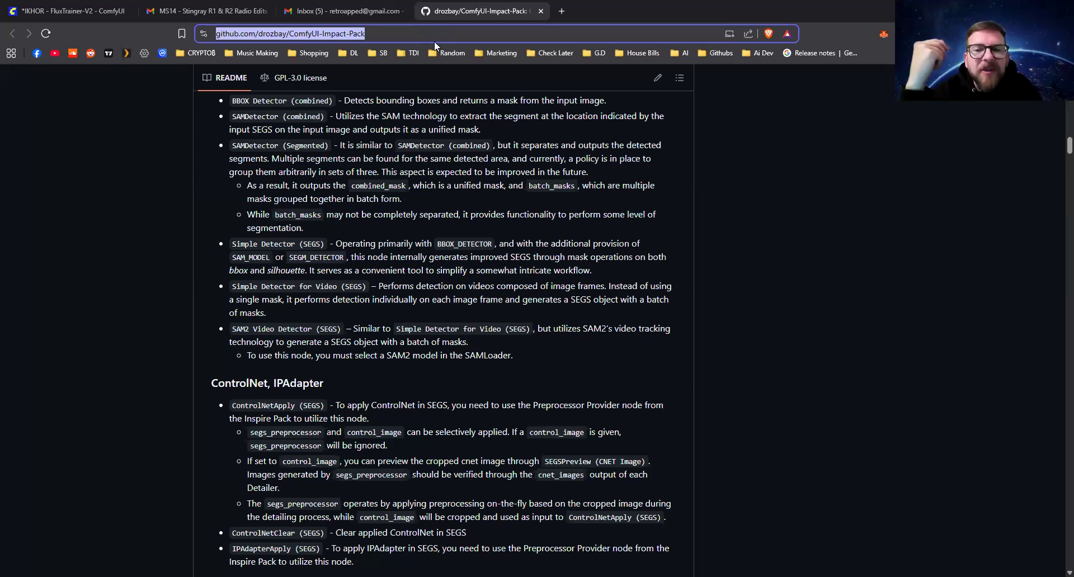
pyautogui.write('chat')
pyautogui.press('Return')
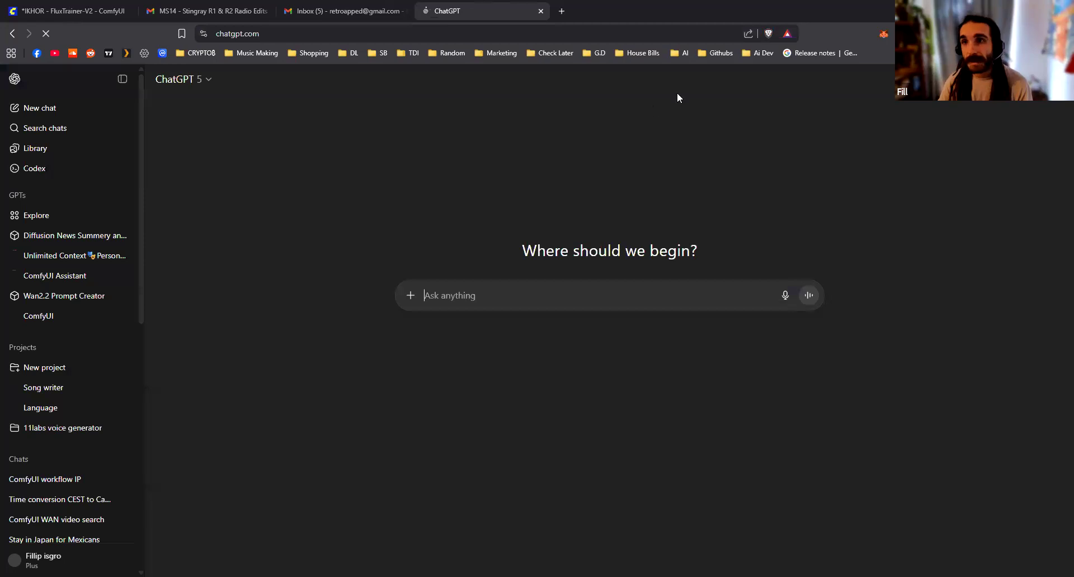
pyautogui.click(73, 11)
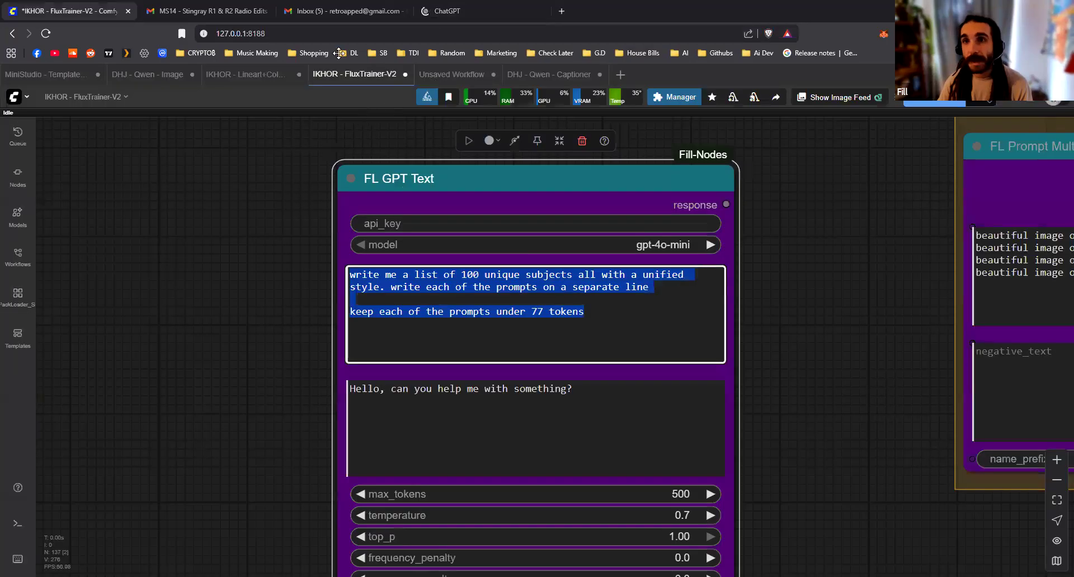
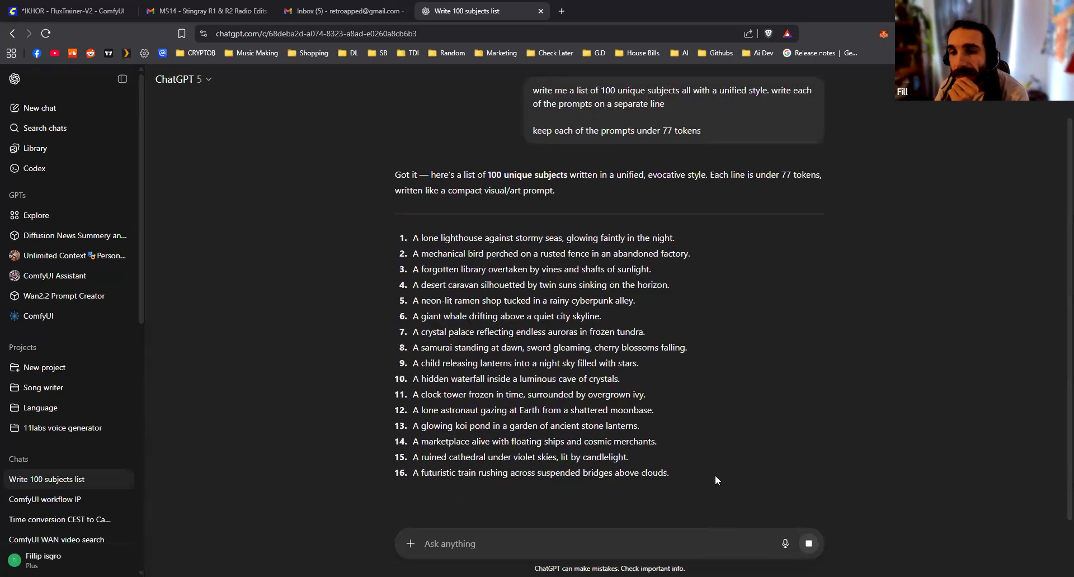
# Stop ChatGPT's running answer and send "only reply with basic text no listing, and only give me 10"
pyautogui.click(809, 544)
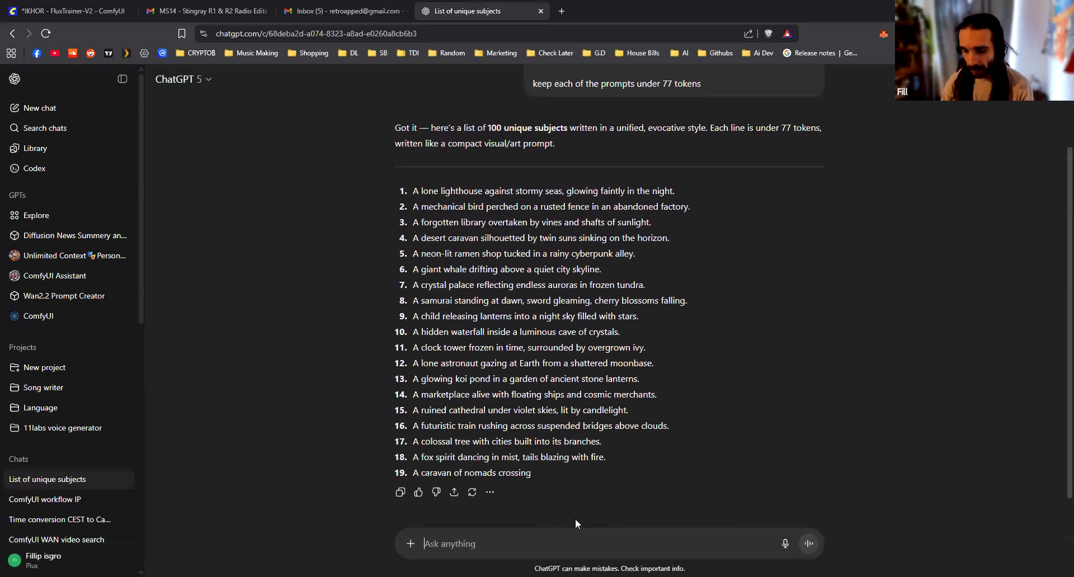
pyautogui.write('only repl')
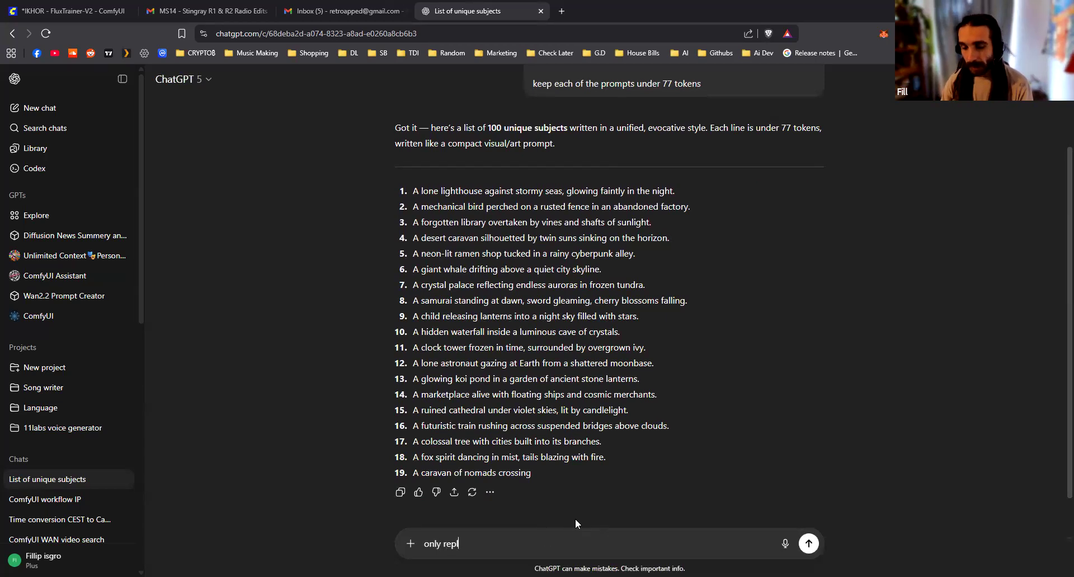
pyautogui.write('y with basic ')
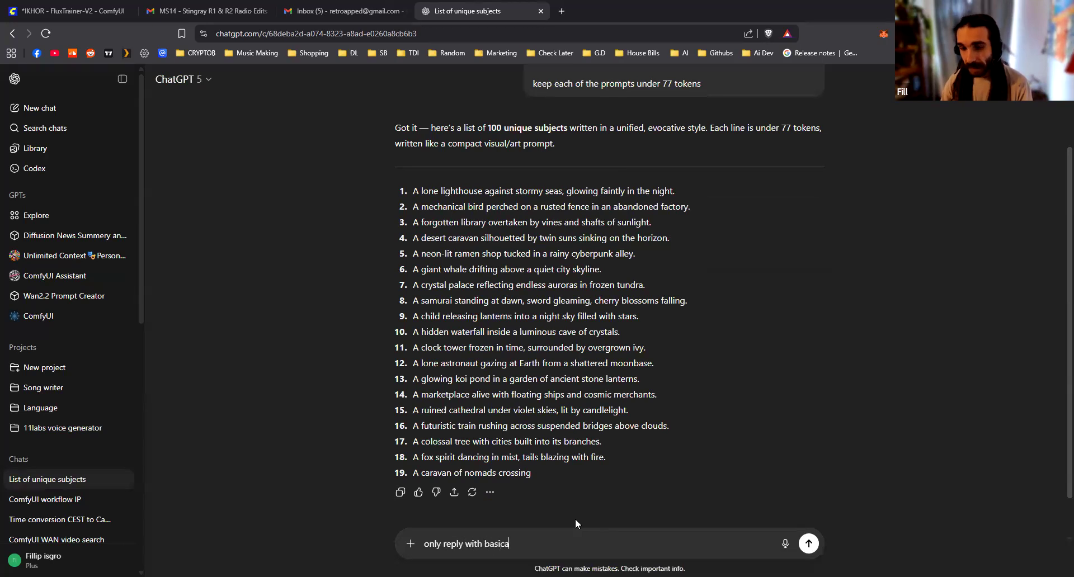
pyautogui.write('text no list')
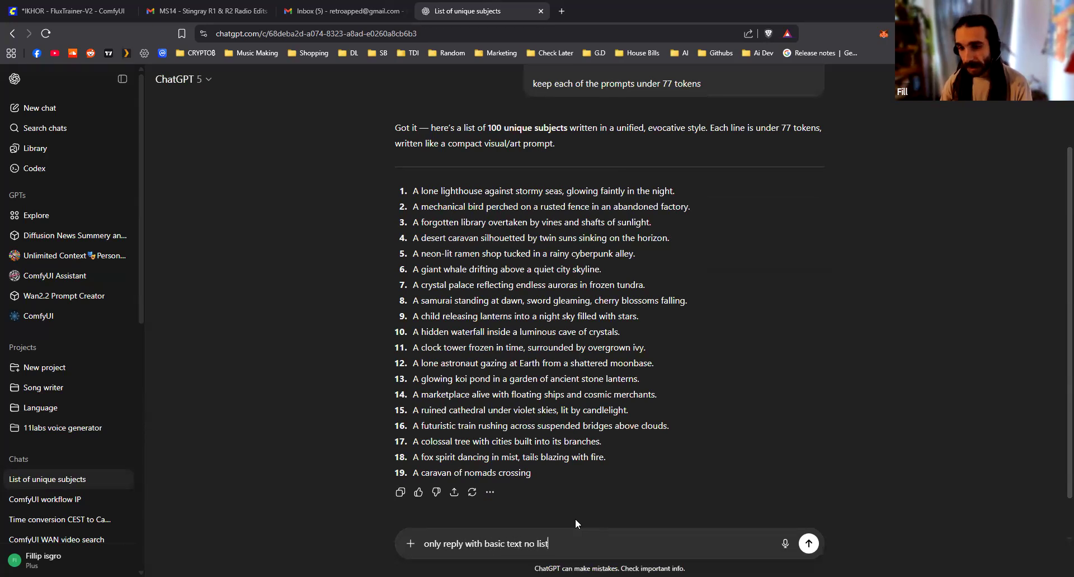
pyautogui.write('ing, and only give me 10')
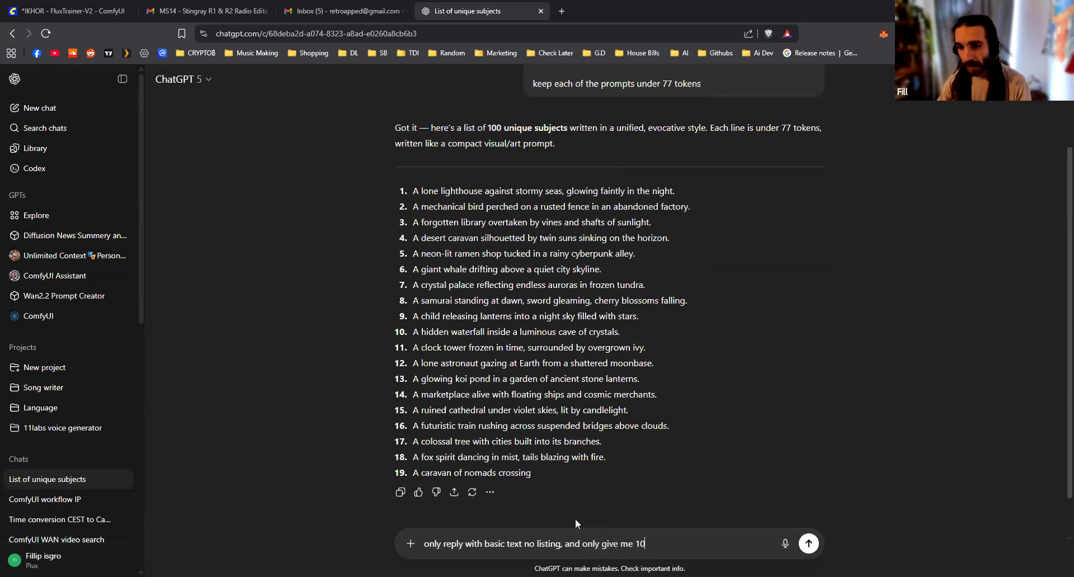
pyautogui.press('Return')
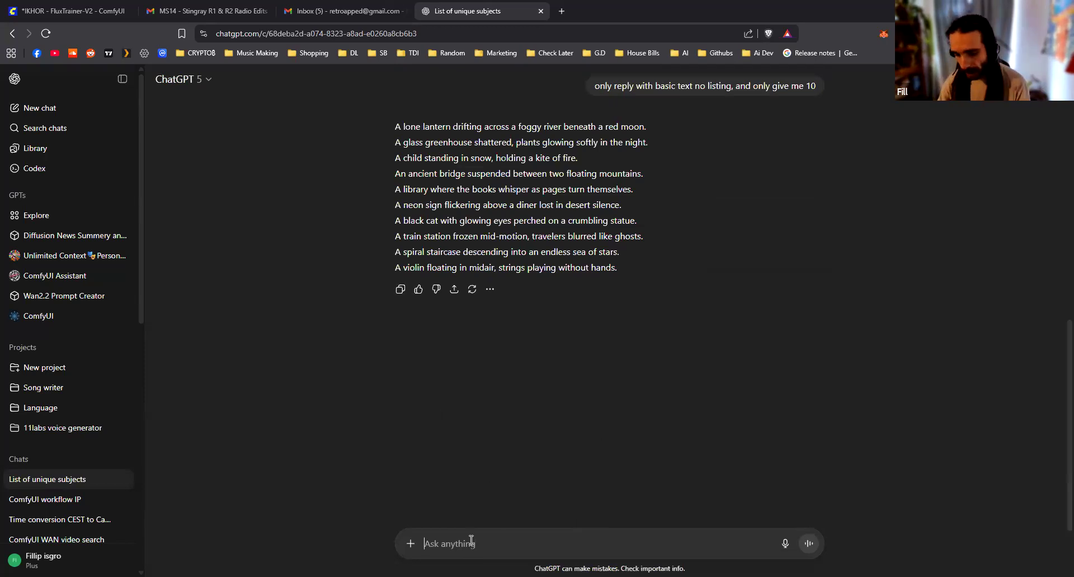
# Ask ChatGPT to "append a very unique description of a style to each of them. but the same style for every prompt"
pyautogui.write('pre')
pyautogui.press('BackSpace')
pyautogui.press('BackSpace')
pyautogui.press('BackSpace')
pyautogui.write('append ')
pyautogui.write('th')
pyautogui.press('BackSpace')
pyautogui.press('BackSpace')
pyautogui.write('a')
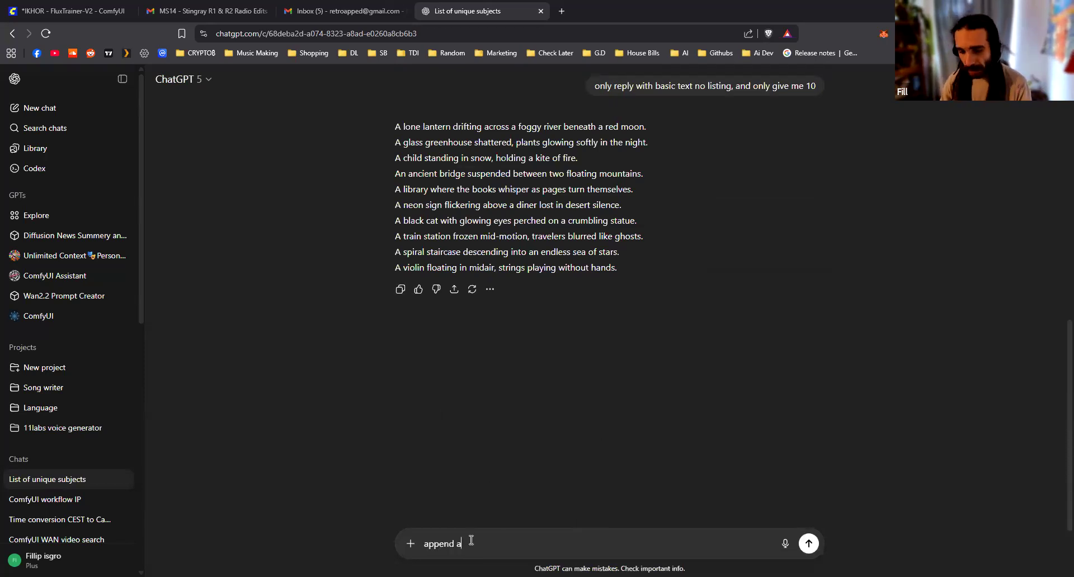
pyautogui.write(' very unique description of a styl')
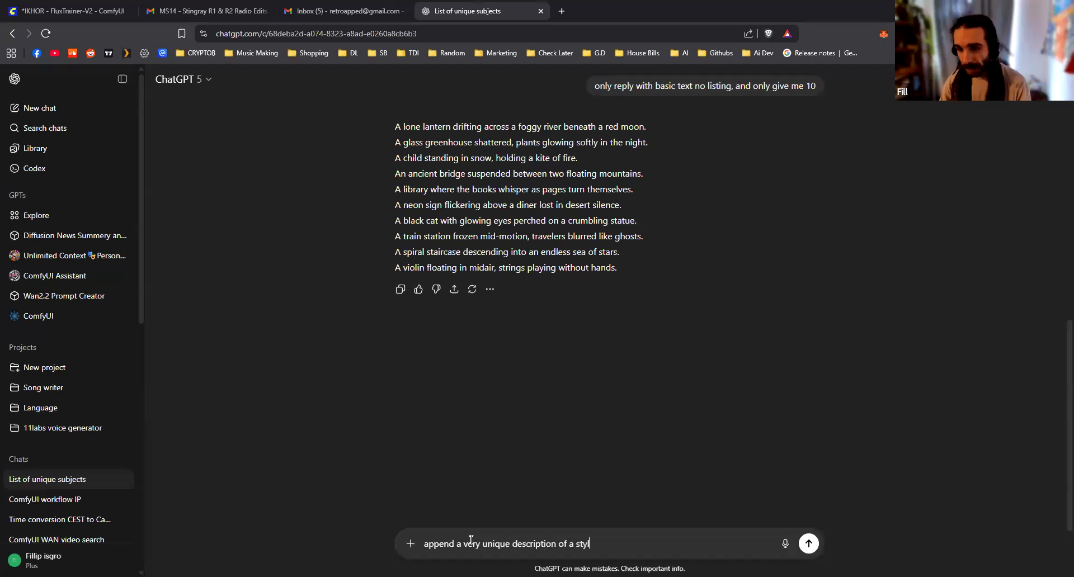
pyautogui.write('e to each of them. ')
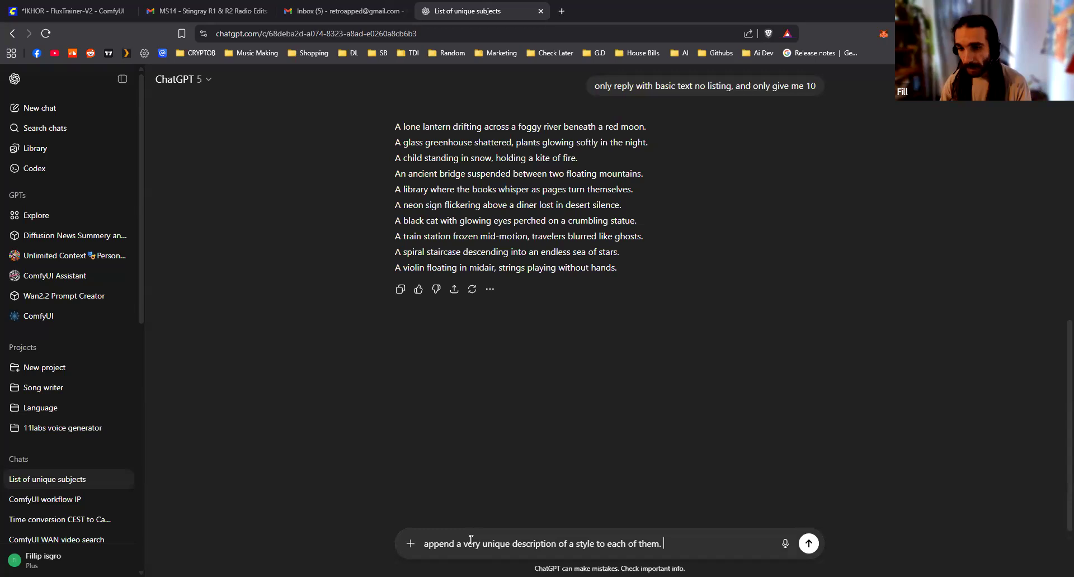
pyautogui.write('but the same style for every ')
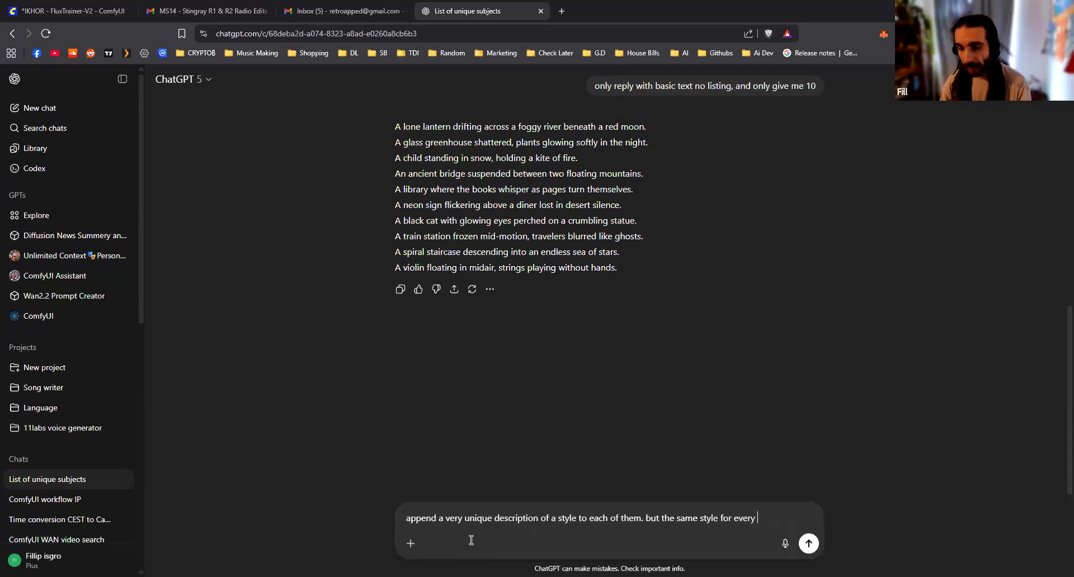
pyautogui.write('prompt')
pyautogui.press('Return')
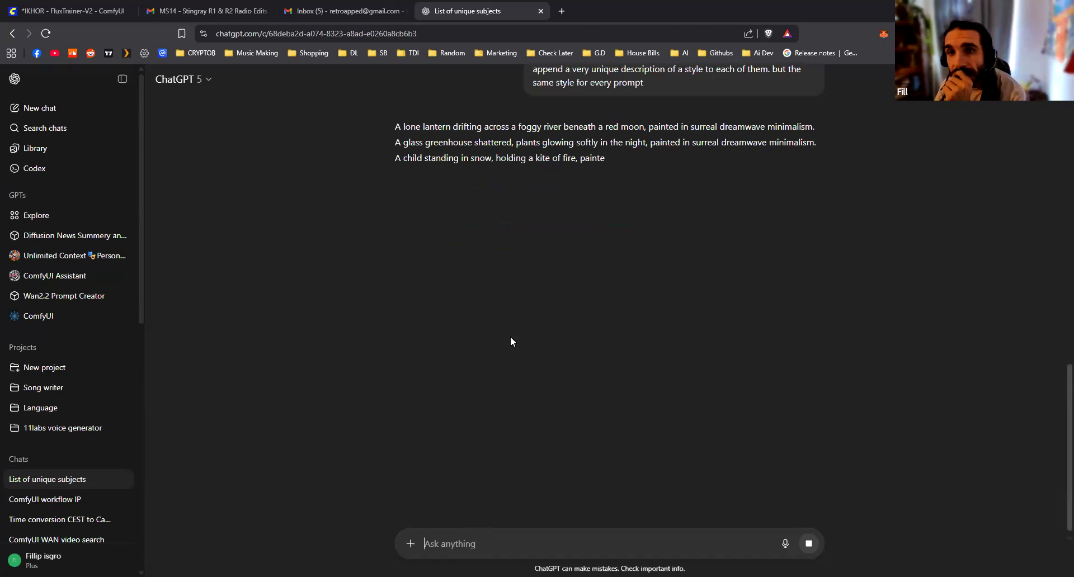
# Copy the ten styled prompts from ChatGPT into the positive text of FL Prompt Multi in ComfyUI, replacing the samples, and enlarge the node
pyautogui.moveTo(654, 143); pyautogui.dragTo(817, 143)
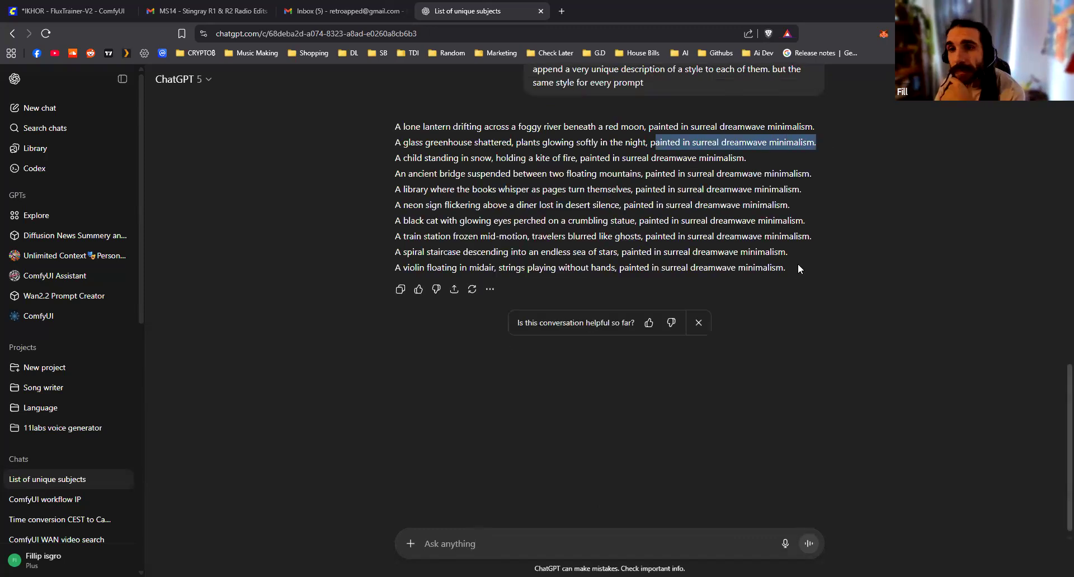
pyautogui.moveTo(798, 265); pyautogui.dragTo(621, 205)
pyautogui.moveTo(457, 144); pyautogui.dragTo(402, 129)
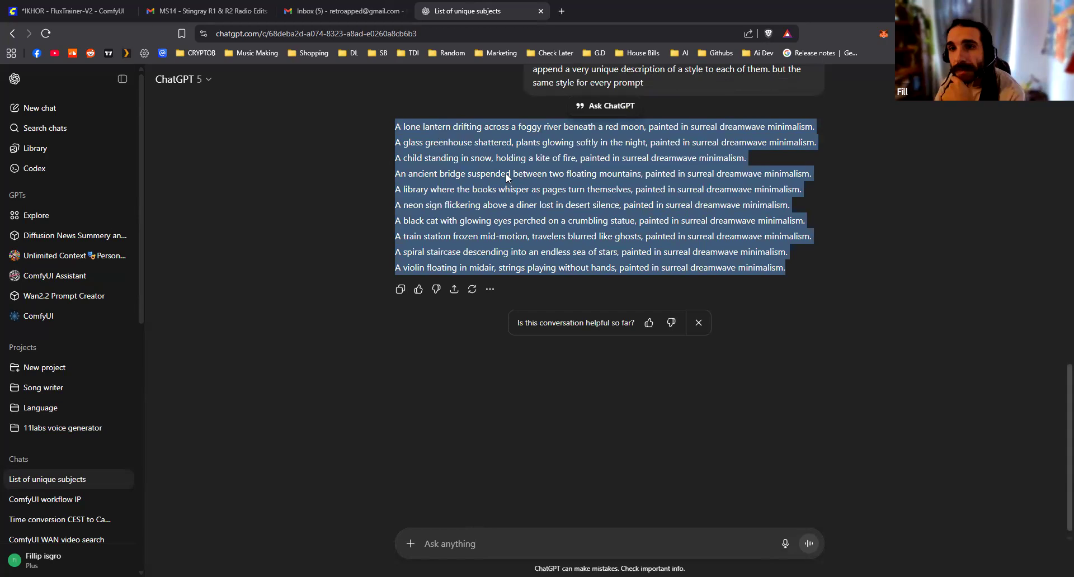
pyautogui.scroll(2, 595, 274)
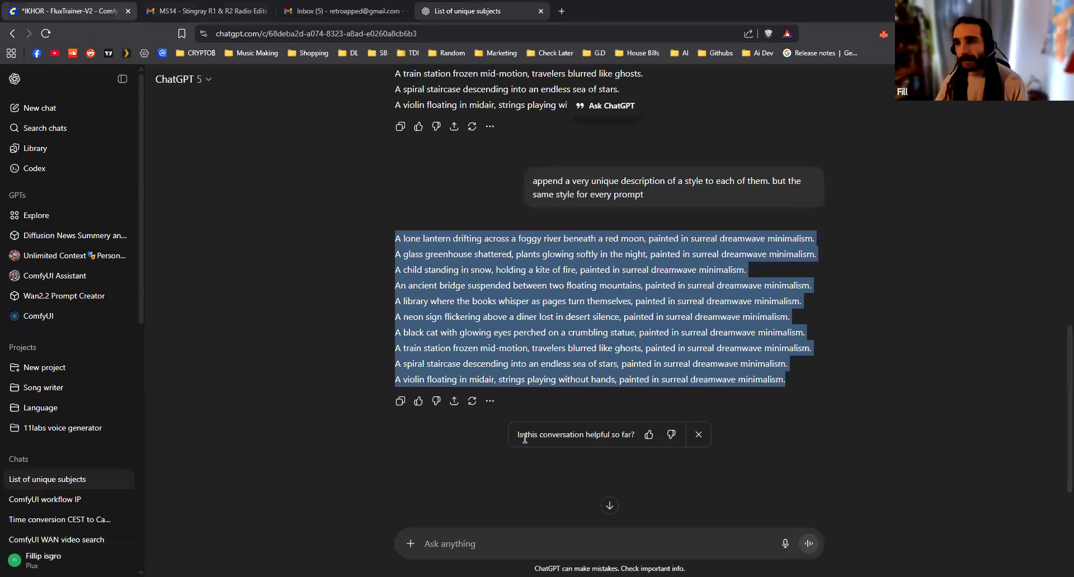
pyautogui.click(73, 12)
pyautogui.click(623, 336)
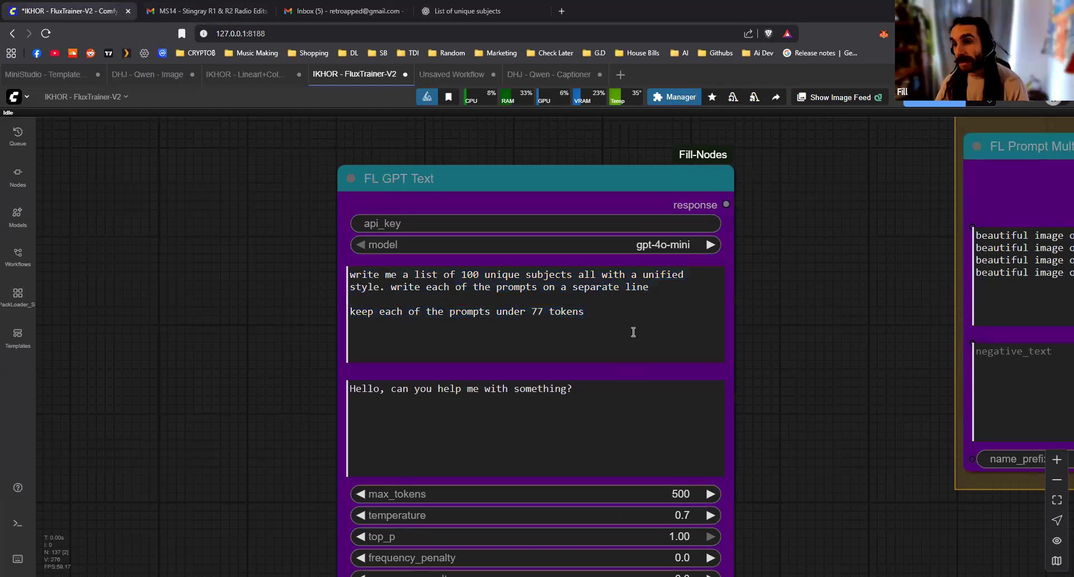
pyautogui.scroll(-5, 733, 338)
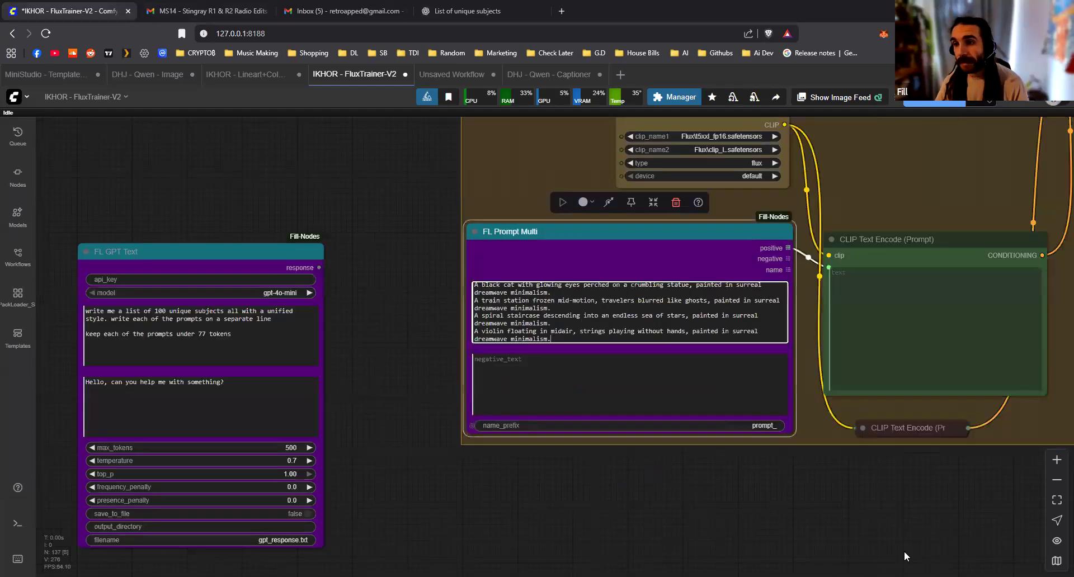
pyautogui.moveTo(791, 435); pyautogui.dragTo(924, 511)
# Add a Show Text node to the response output of FL GPT Text, placing and enlarging it beside that node
pyautogui.moveTo(706, 239); pyautogui.dragTo(520, 259)
pyautogui.moveTo(271, 220); pyautogui.dragTo(202, 211)
pyautogui.moveTo(366, 227); pyautogui.dragTo(442, 203)
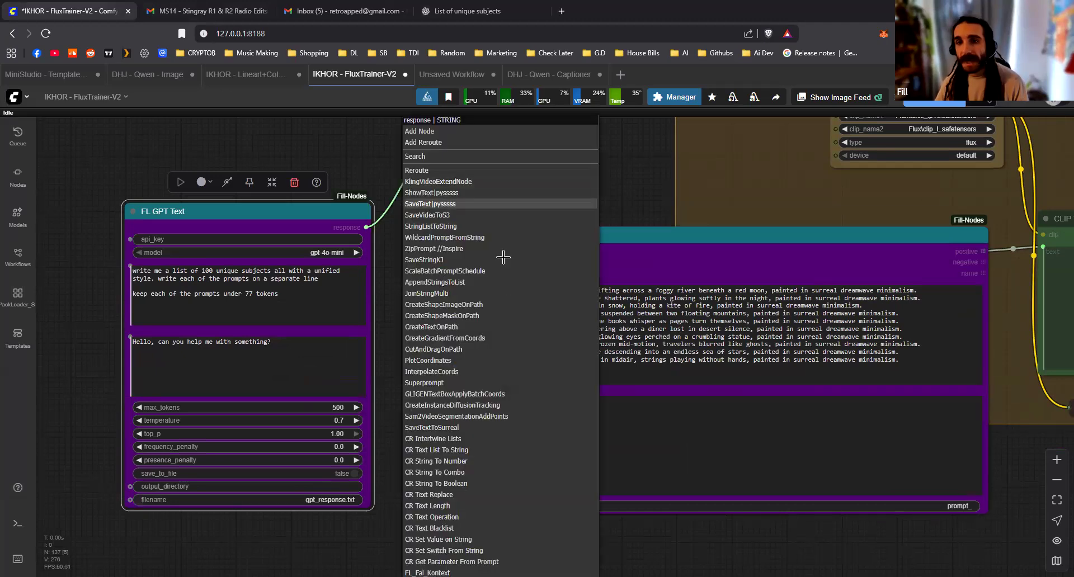
pyautogui.click(492, 203)
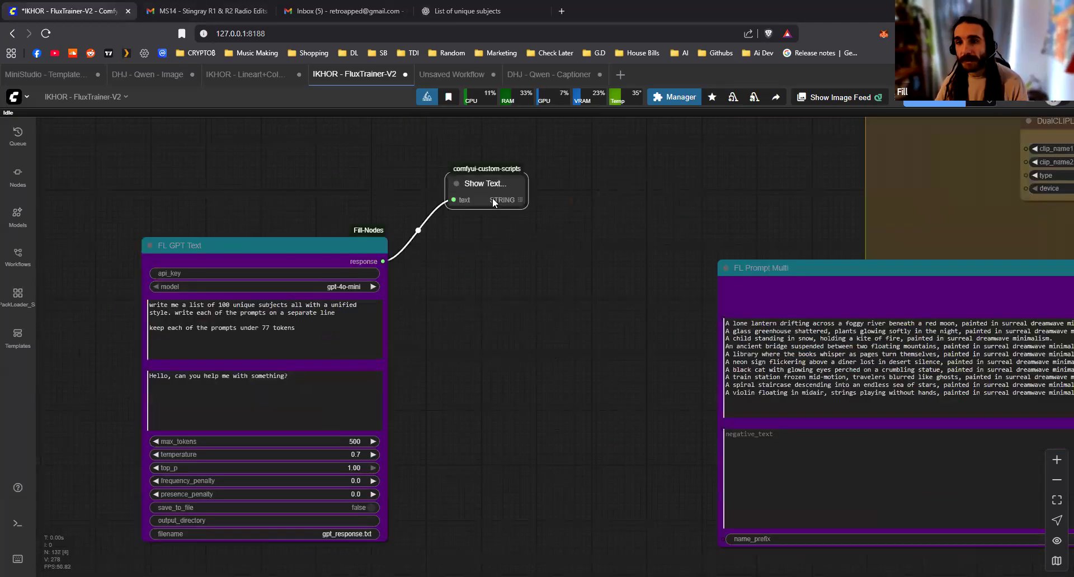
pyautogui.moveTo(492, 197); pyautogui.dragTo(617, 393)
pyautogui.click(491, 202)
pyautogui.moveTo(492, 201); pyautogui.dragTo(643, 461)
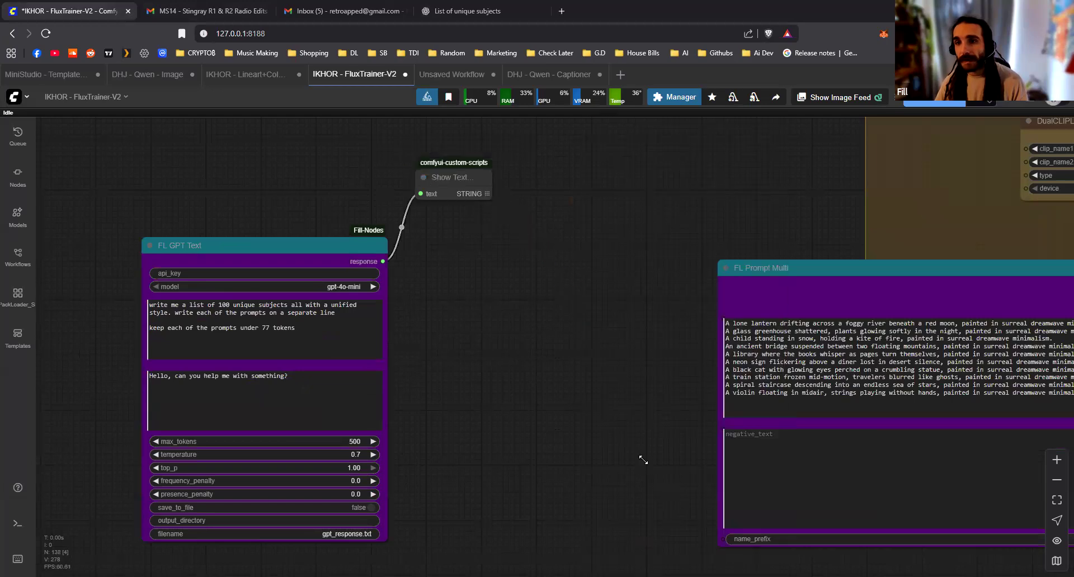
# Connect the Show Text STRING output to the positive text input of FL Prompt Multi
pyautogui.moveTo(638, 181); pyautogui.dragTo(723, 317)
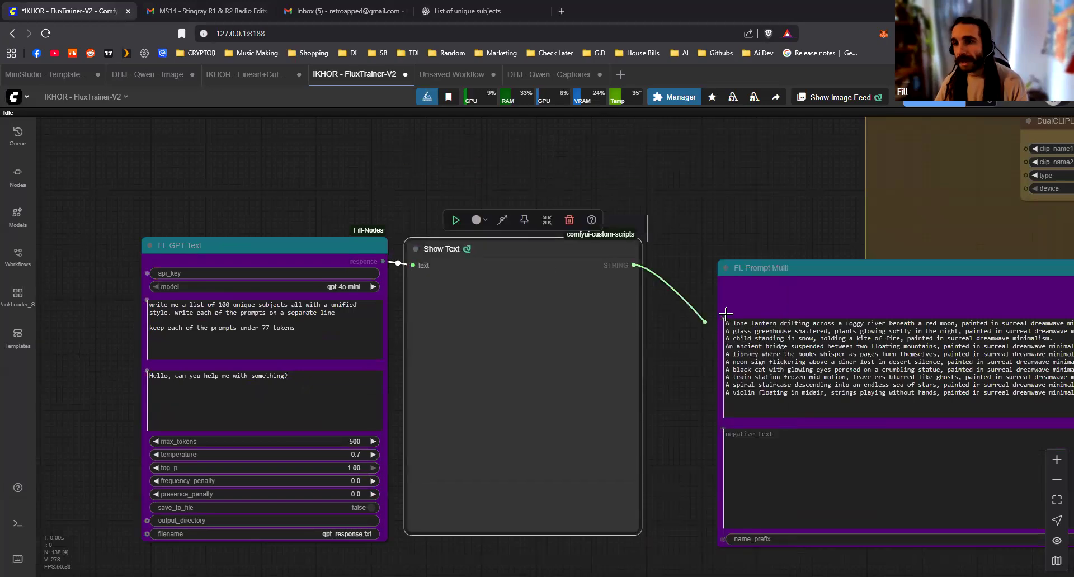
pyautogui.moveTo(610, 210); pyautogui.dragTo(635, 214)
pyautogui.scroll(-2, 636, 213)
pyautogui.moveTo(559, 238); pyautogui.dragTo(351, 222)
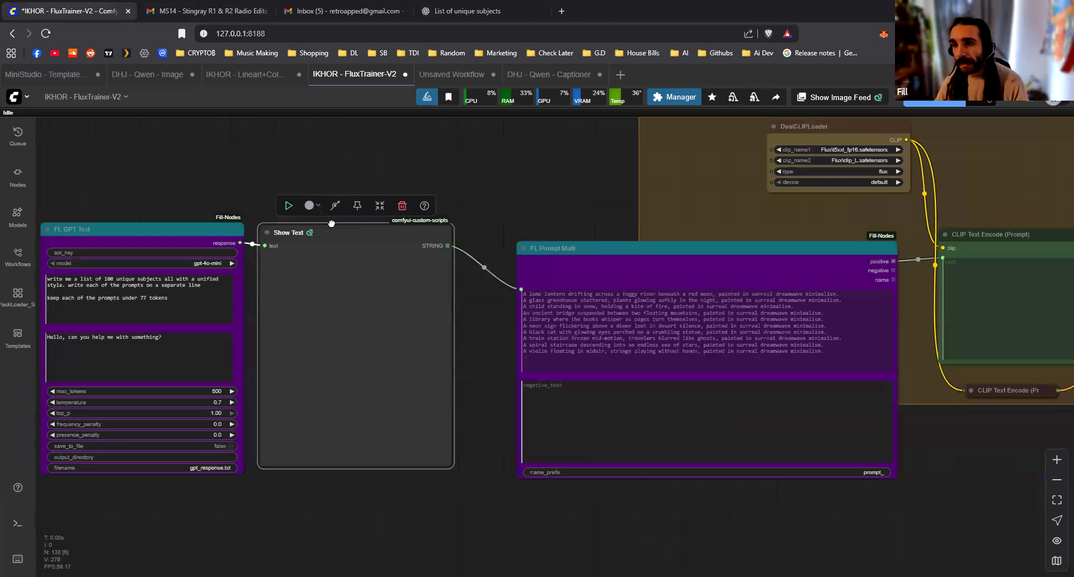
# Look over the whole pipeline, from the GPT prompt nodes through image generation and captioning to the LoRA training group
pyautogui.scroll(2, 671, 285)
pyautogui.scroll(-2, 661, 297)
pyautogui.moveTo(661, 296); pyautogui.dragTo(301, 338)
pyautogui.click(662, 293)
pyautogui.scroll(-3, 307, 255)
pyautogui.moveTo(308, 256); pyautogui.dragTo(713, 248)
pyautogui.scroll(2, 467, 221)
pyautogui.click(477, 218)
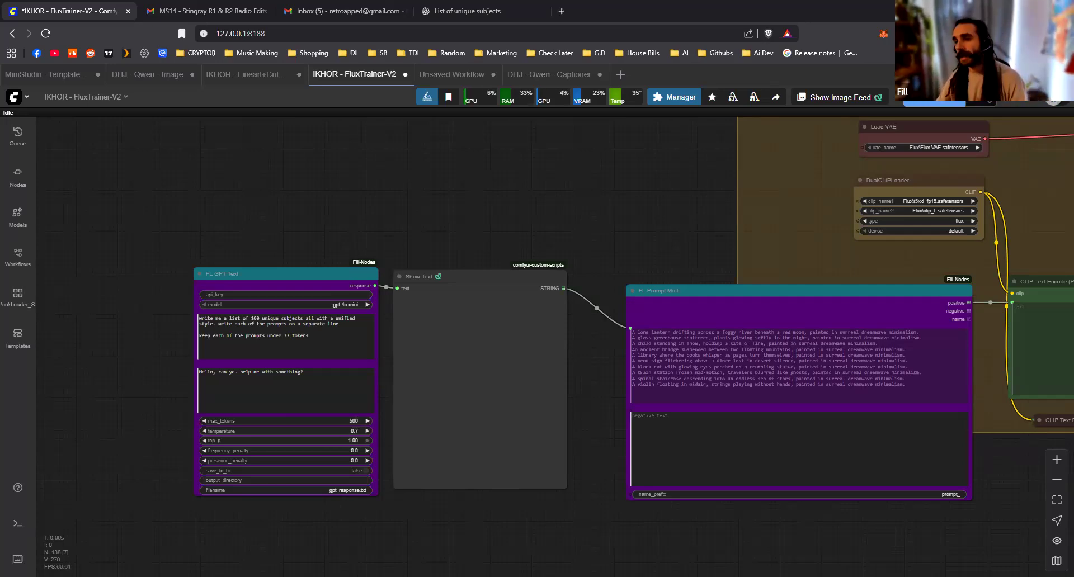
pyautogui.scroll(-8, 679, 551)
pyautogui.moveTo(471, 431); pyautogui.dragTo(128, 340)
pyautogui.scroll(-6, 809, 537)
pyautogui.moveTo(807, 543); pyautogui.dragTo(338, 472)
pyautogui.scroll(-6, 280, 370)
pyautogui.moveTo(575, 470); pyautogui.dragTo(339, 352)
pyautogui.scroll(1, 448, 394)
pyautogui.scroll(-2, 445, 394)
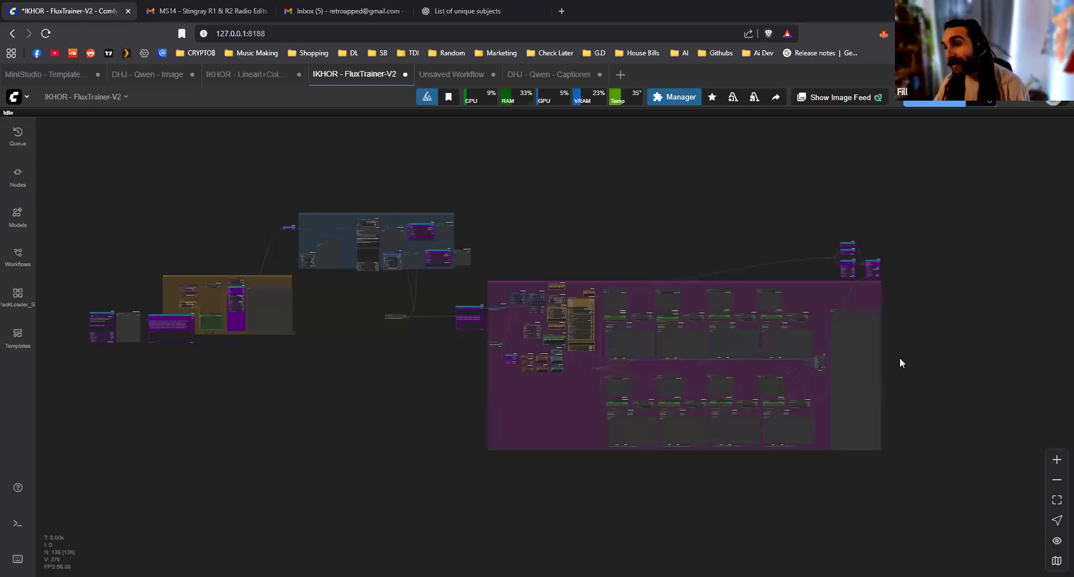
# Search the nodes for "discord" and add an FL Kytra Discord Webhook node outside the training group, beside the large Preview Image
pyautogui.scroll(5, 617, 353)
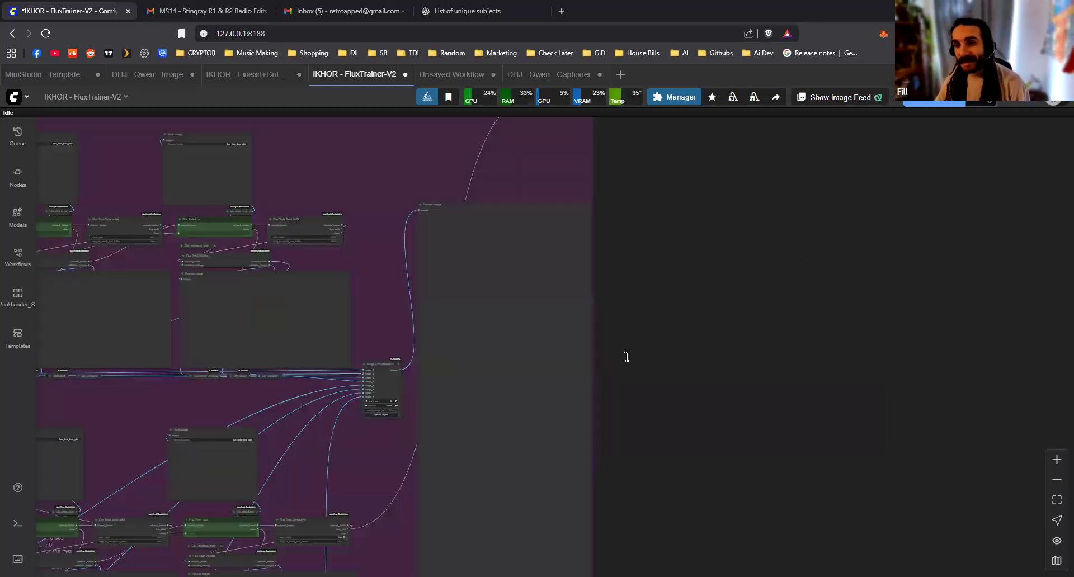
pyautogui.doubleClick(627, 356)
pyautogui.write('discord')
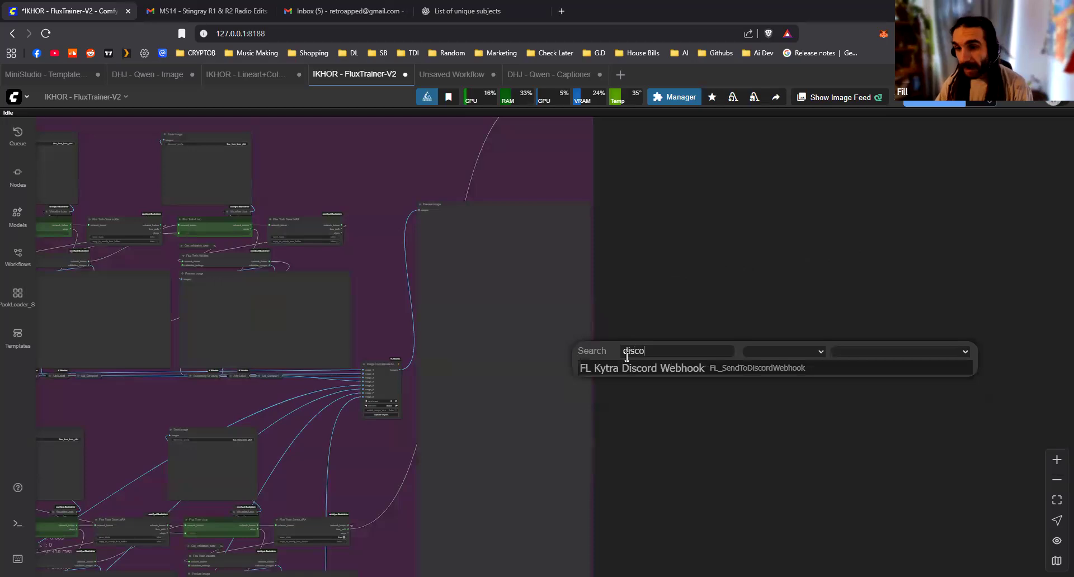
pyautogui.press('Return')
pyautogui.scroll(10, 640, 393)
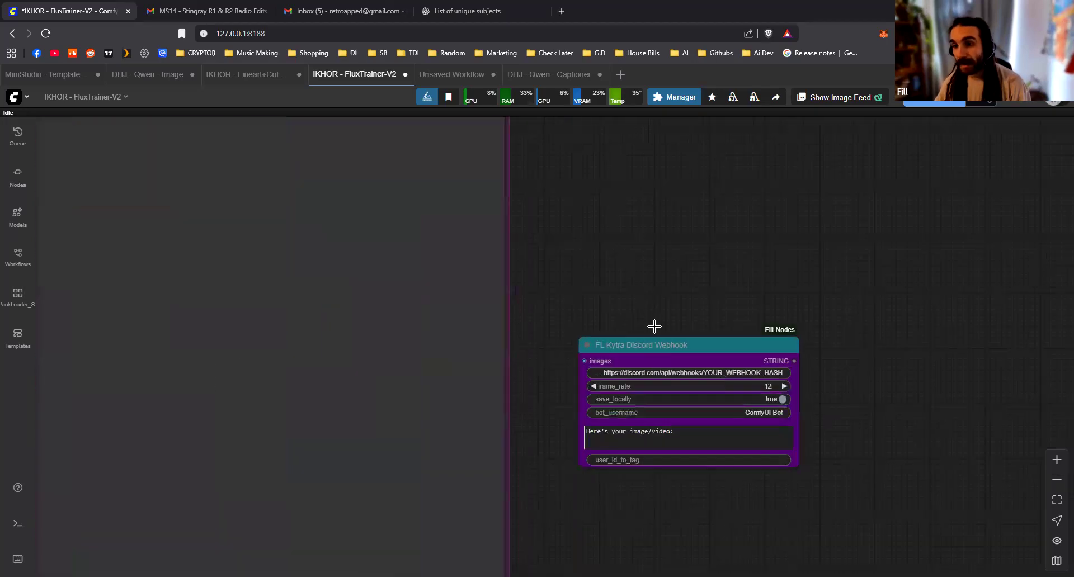
pyautogui.moveTo(664, 386); pyautogui.dragTo(644, 475)
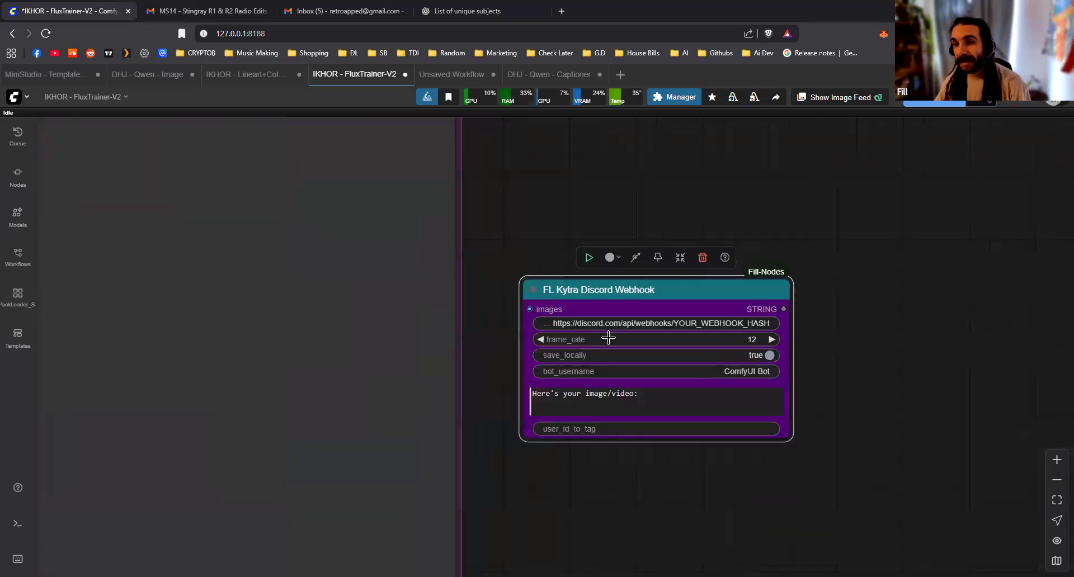
pyautogui.click(634, 464)
# Connect the images output of Image Concatenate Multi to the Discord Webhook node and reposition the node beside the training group
pyautogui.scroll(-4, 634, 464)
pyautogui.moveTo(618, 267); pyautogui.dragTo(687, 353)
pyautogui.moveTo(671, 434); pyautogui.dragTo(700, 350)
pyautogui.scroll(-2, 612, 340)
pyautogui.moveTo(235, 544); pyautogui.dragTo(795, 239)
pyautogui.moveTo(831, 365); pyautogui.dragTo(739, 410)
pyautogui.moveTo(727, 258); pyautogui.dragTo(738, 421)
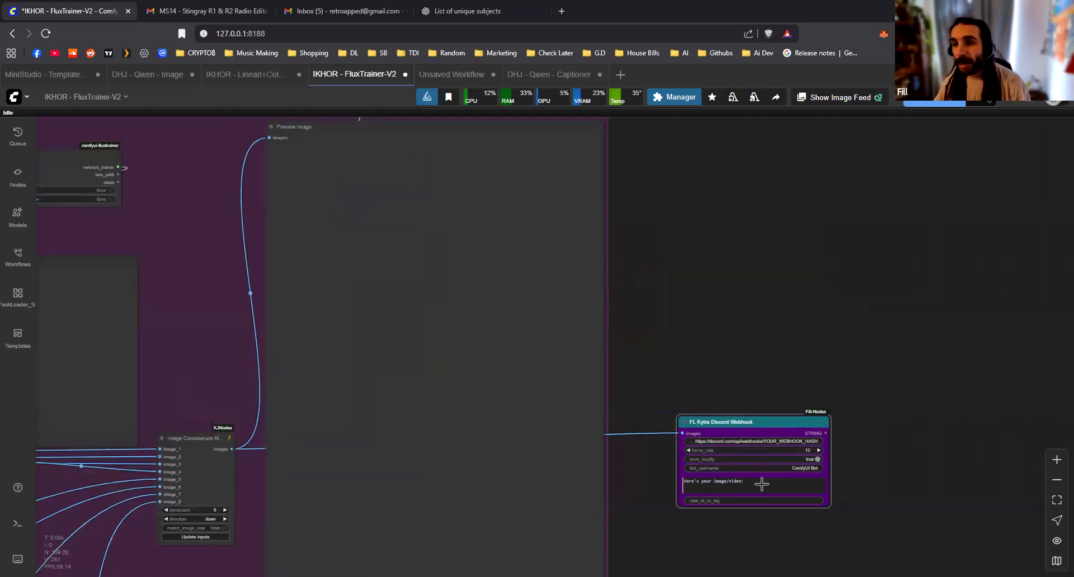
# Check the webhook URL field of FL Kytra Discord Webhook without changing it, and enlarge the node's message text area
pyautogui.scroll(8, 766, 484)
pyautogui.click(818, 387)
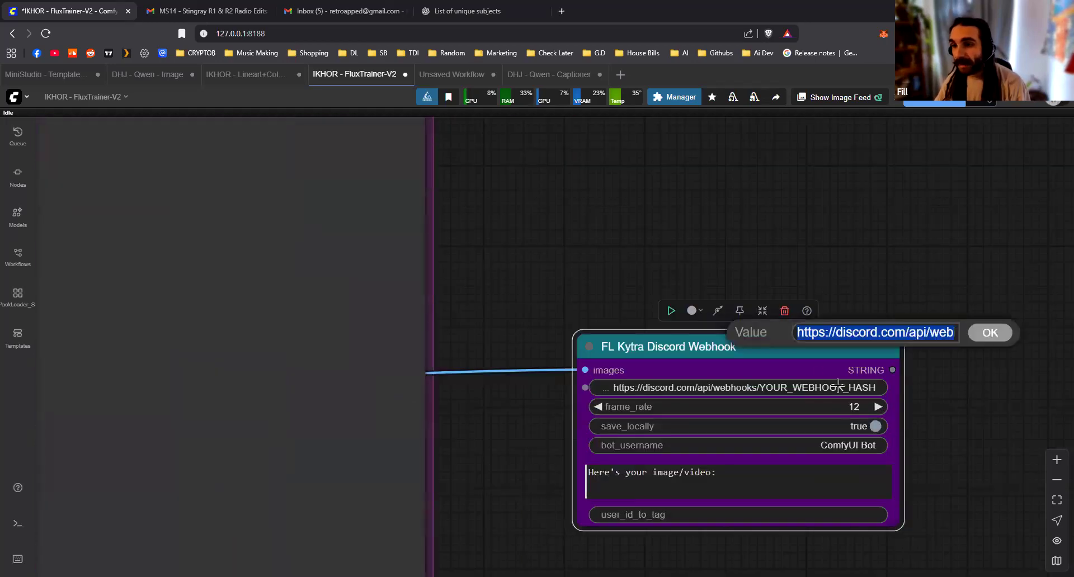
pyautogui.press('Escape')
pyautogui.moveTo(833, 488); pyautogui.dragTo(691, 351)
pyautogui.moveTo(755, 385); pyautogui.dragTo(775, 443)
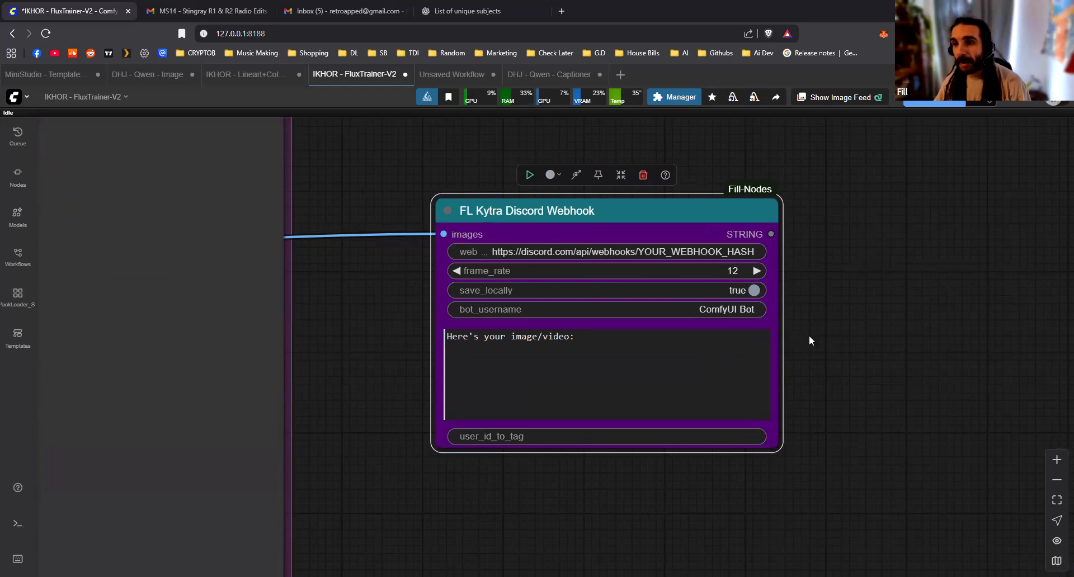
# Examine the layout of the complete workflow, from the GPT prompt nodes through LoRA training to the Discord Webhook node
pyautogui.scroll(-1, 826, 326)
pyautogui.scroll(-10, 826, 323)
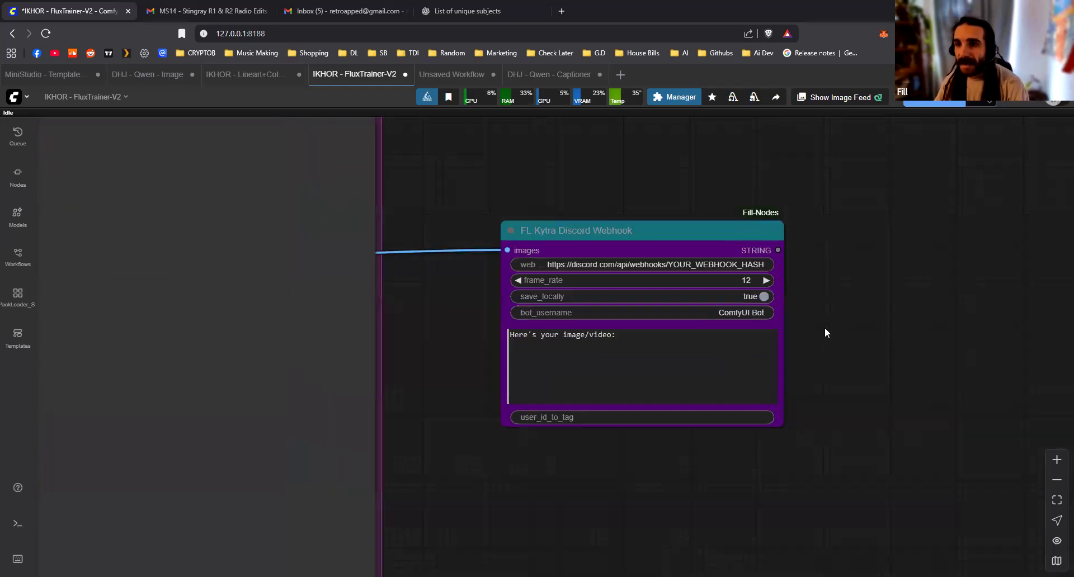
pyautogui.scroll(-5, 760, 433)
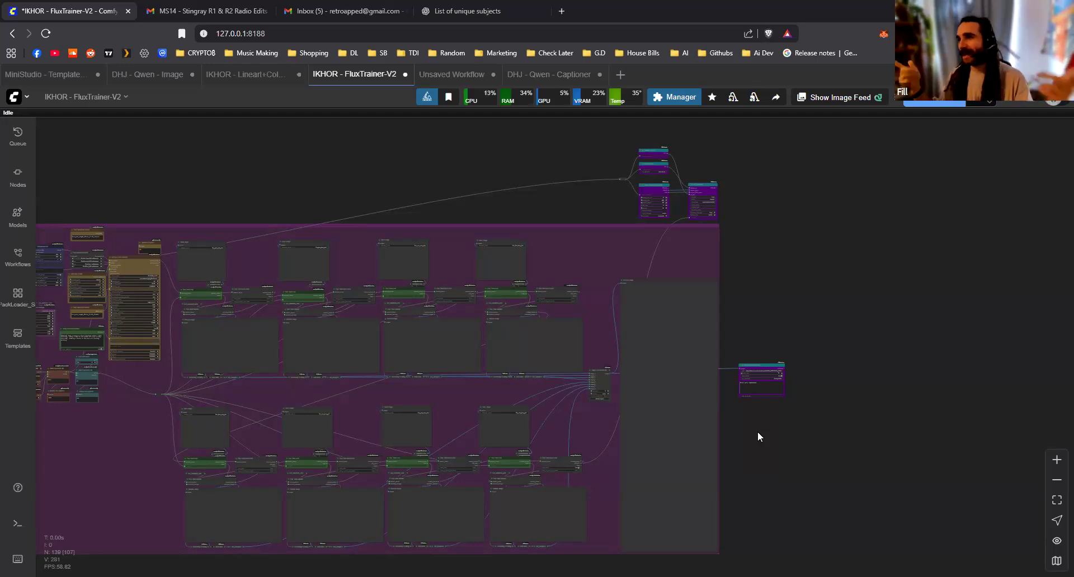
pyautogui.scroll(-4, 771, 424)
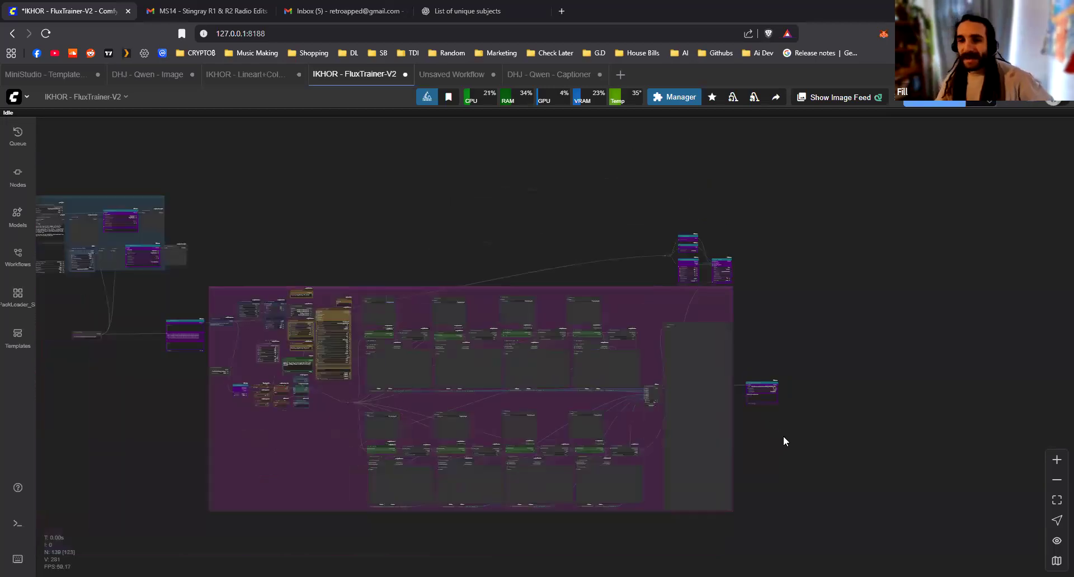
pyautogui.scroll(-2, 782, 435)
pyautogui.moveTo(823, 410); pyautogui.dragTo(865, 367)
pyautogui.scroll(-1, 864, 367)
pyautogui.moveTo(418, 387); pyautogui.dragTo(473, 418)
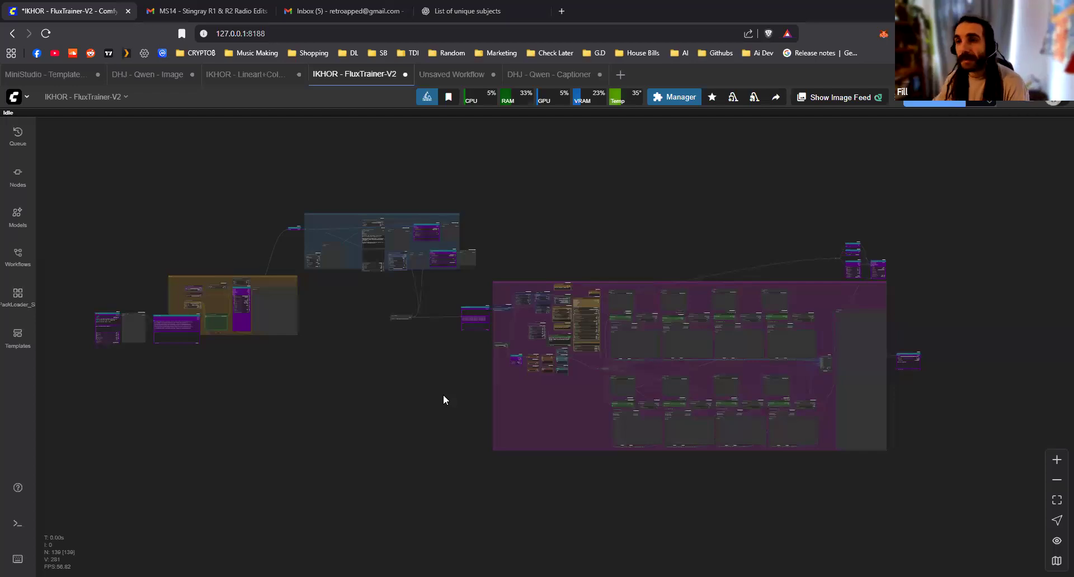
pyautogui.click(447, 97)
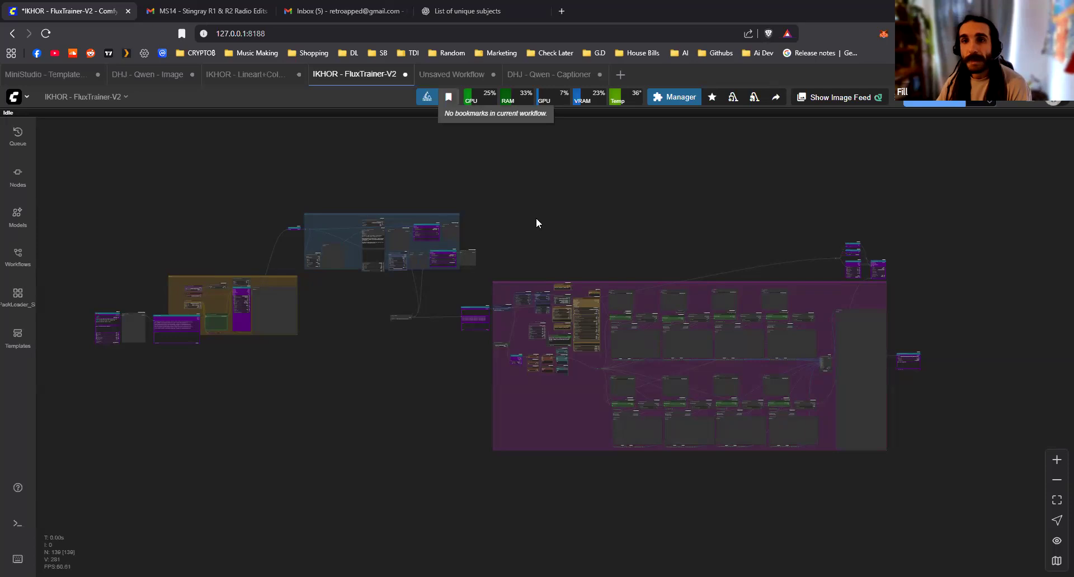
pyautogui.moveTo(401, 347); pyautogui.dragTo(433, 367)
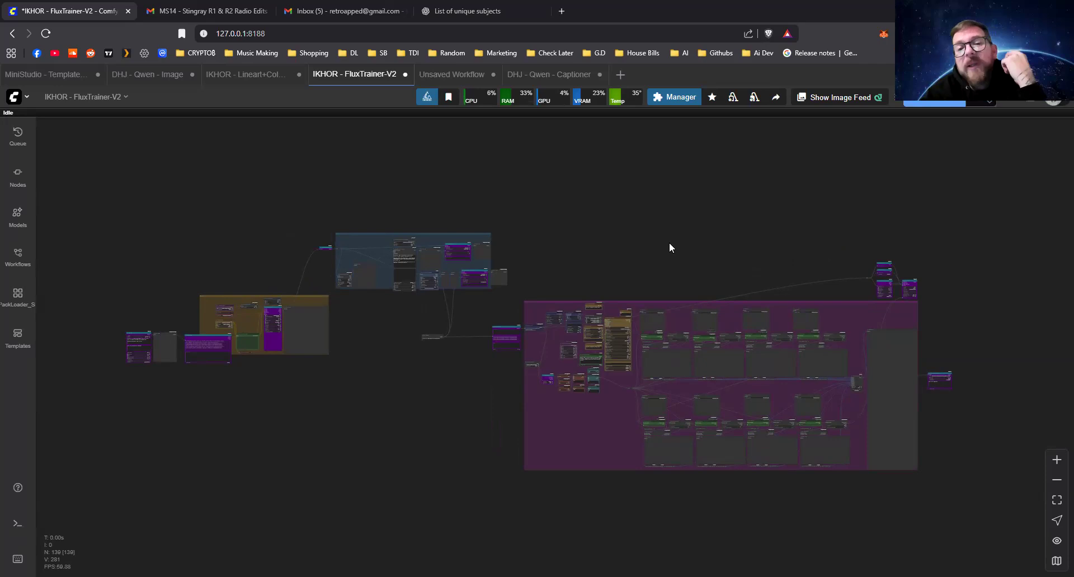
# Examine the purple training group and how the prompt, generation and captioning groups feed into it in the complete FluxTrainer-V2 workflow
pyautogui.moveTo(667, 248); pyautogui.dragTo(605, 247)
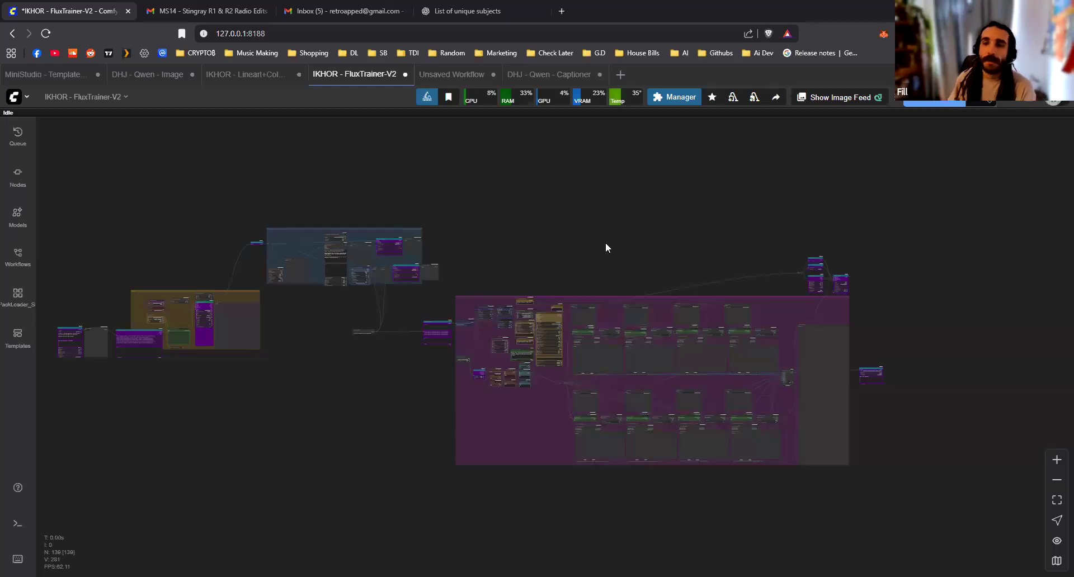
pyautogui.scroll(10, 794, 387)
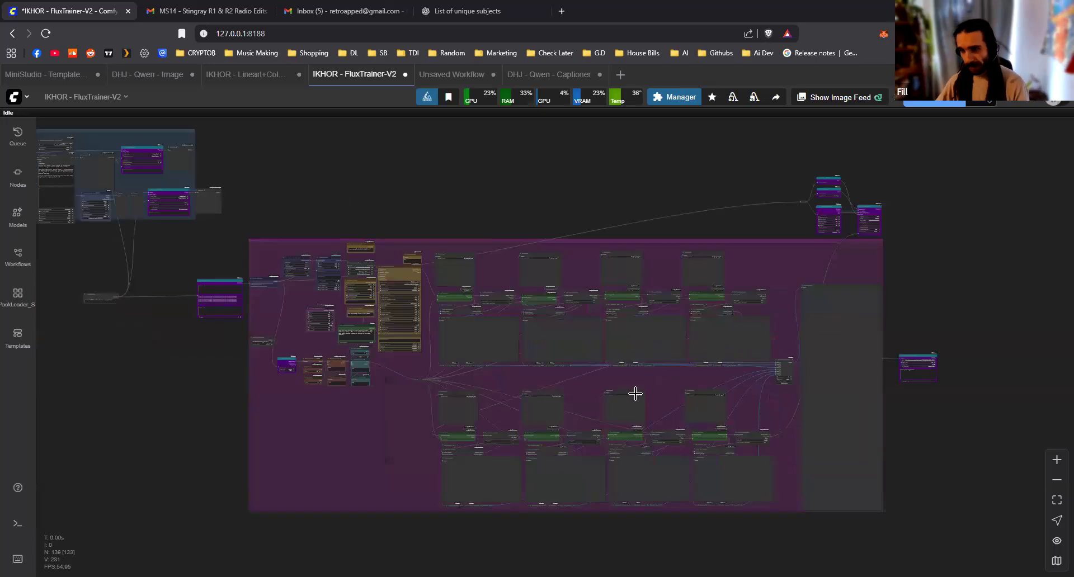
pyautogui.scroll(-2, 503, 374)
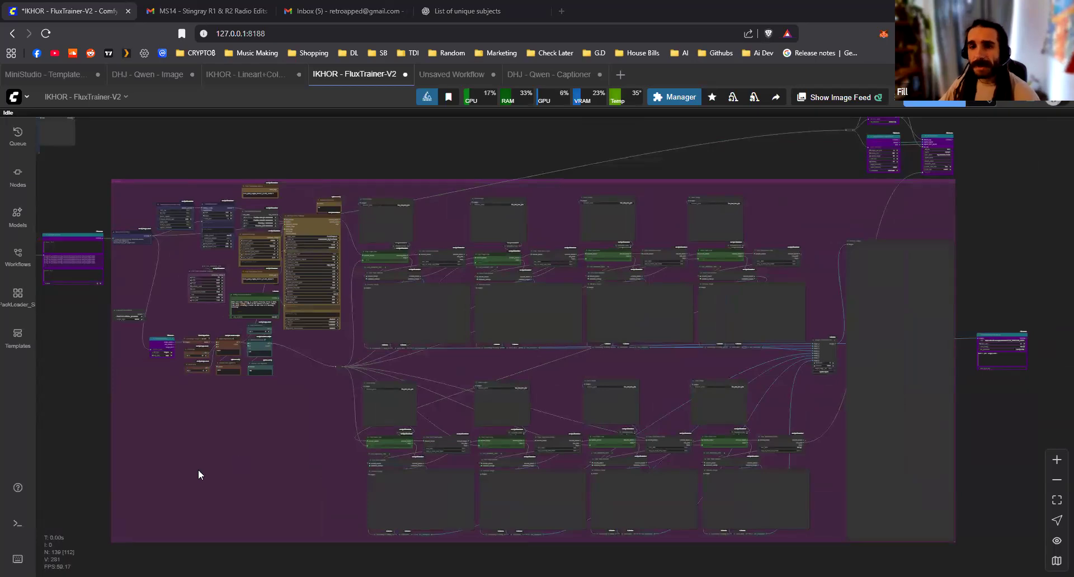
pyautogui.moveTo(193, 448); pyautogui.dragTo(686, 477)
pyautogui.scroll(-4, 686, 477)
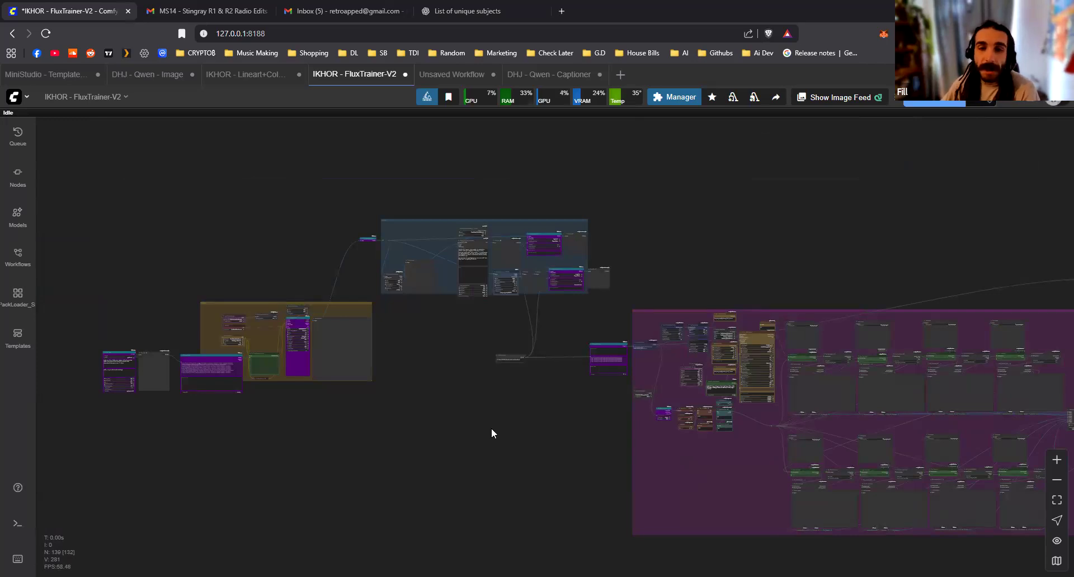
pyautogui.moveTo(493, 407); pyautogui.dragTo(293, 390)
pyautogui.scroll(-3, 412, 385)
pyautogui.moveTo(398, 433); pyautogui.dragTo(466, 439)
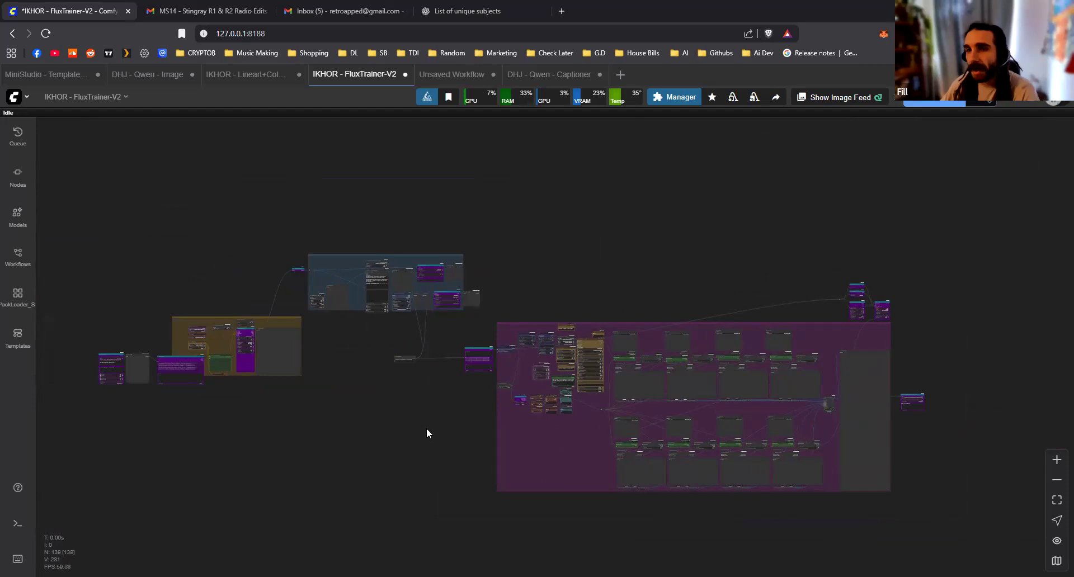
# Examine the orange image-generation group and the blue captioning group, including the links between them
pyautogui.scroll(3, 287, 371)
pyautogui.moveTo(506, 433); pyautogui.dragTo(643, 442)
pyautogui.scroll(4, 437, 242)
pyautogui.scroll(2, 437, 241)
pyautogui.moveTo(433, 232); pyautogui.dragTo(372, 230)
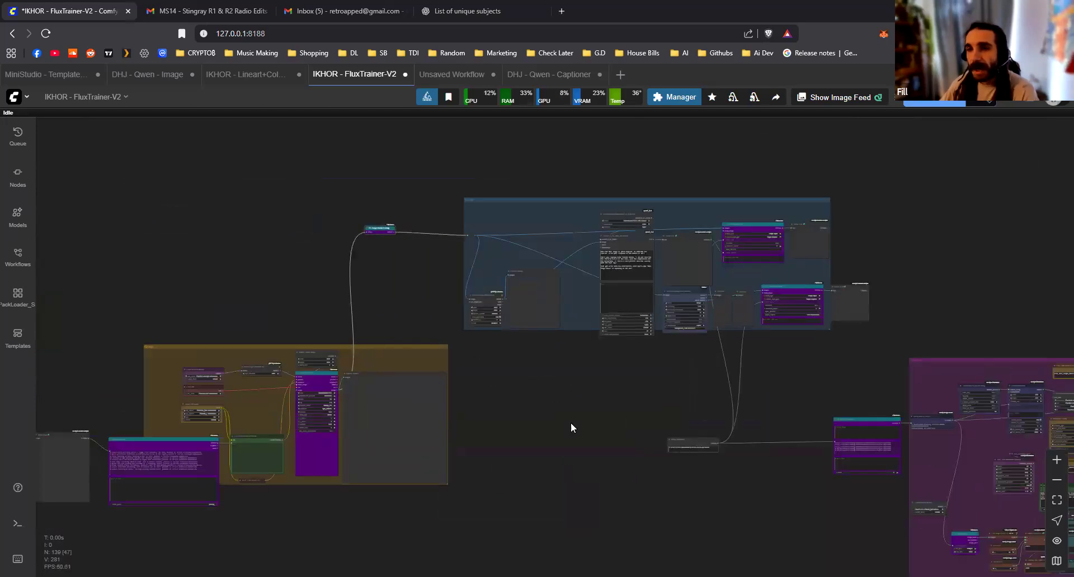
pyautogui.scroll(-3, 573, 429)
pyautogui.moveTo(652, 438); pyautogui.dragTo(338, 372)
pyautogui.scroll(1, 338, 371)
pyautogui.moveTo(170, 207); pyautogui.dragTo(383, 308)
pyautogui.scroll(9, 424, 331)
pyautogui.click(425, 338)
pyautogui.moveTo(208, 315); pyautogui.dragTo(211, 302)
pyautogui.click(347, 203)
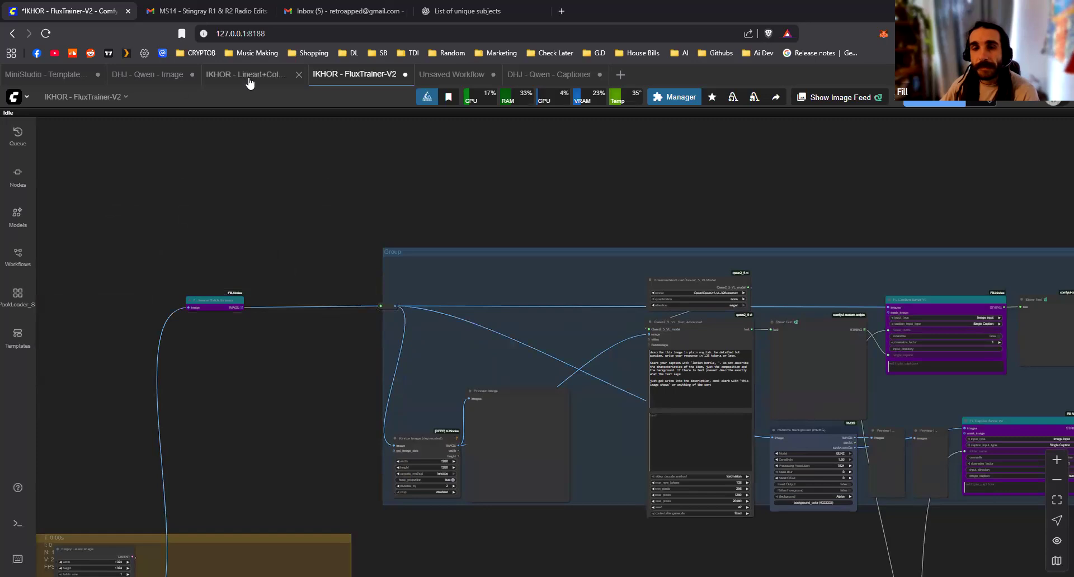
# Switch to the IKHOR - Lineart+ColorDataMaker workflow and examine its overall node layout
pyautogui.click(249, 78)
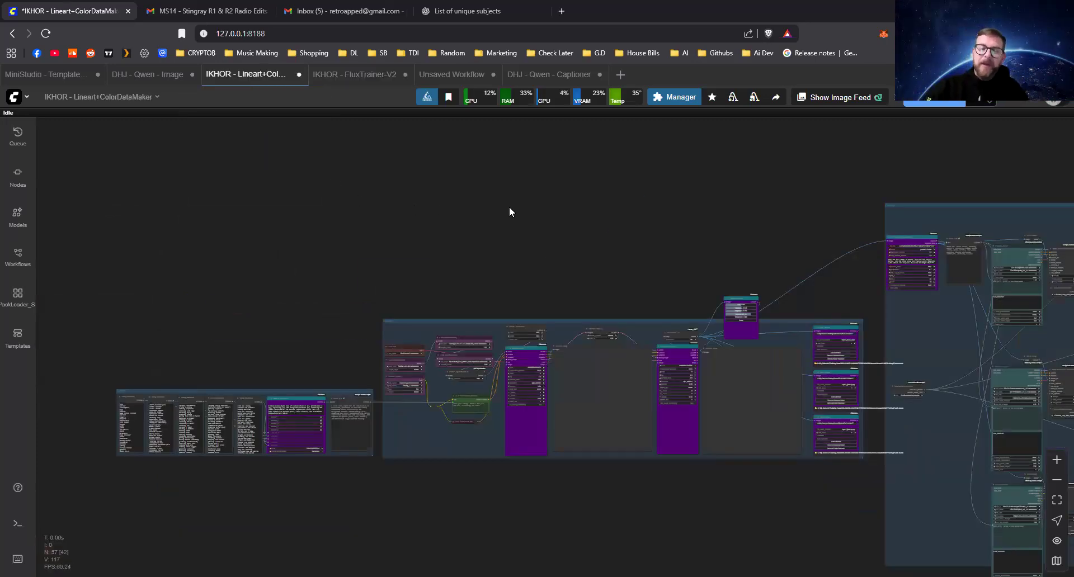
pyautogui.scroll(-7, 455, 225)
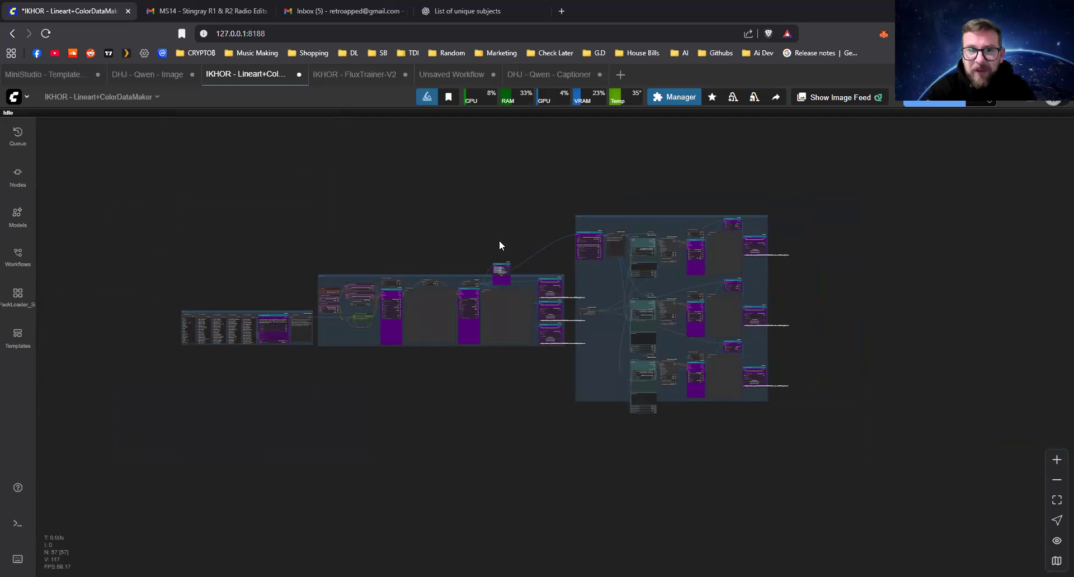
pyautogui.scroll(2, 436, 398)
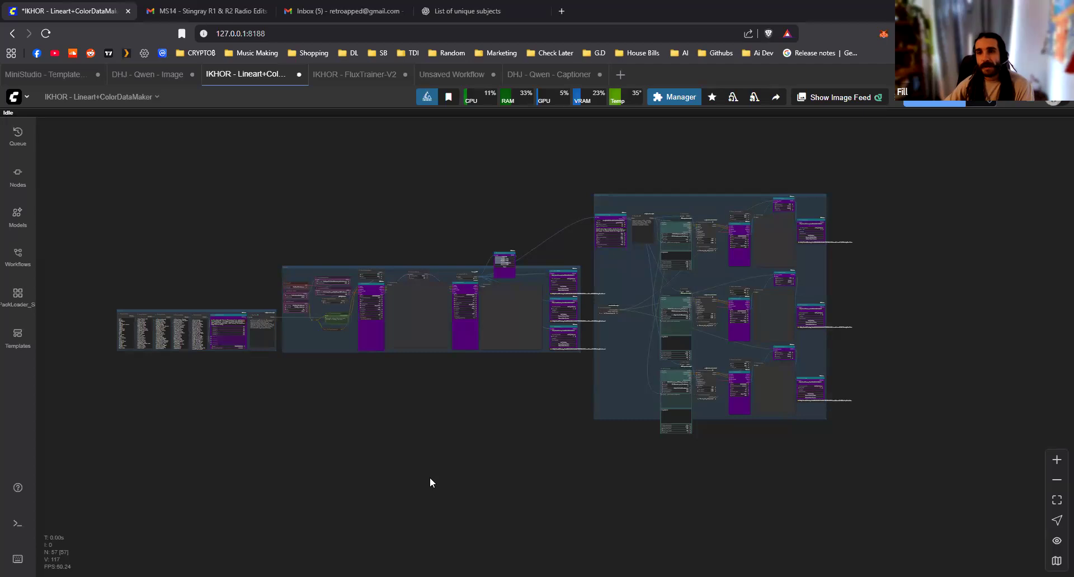
pyautogui.scroll(1, 466, 298)
pyautogui.scroll(-8, 458, 287)
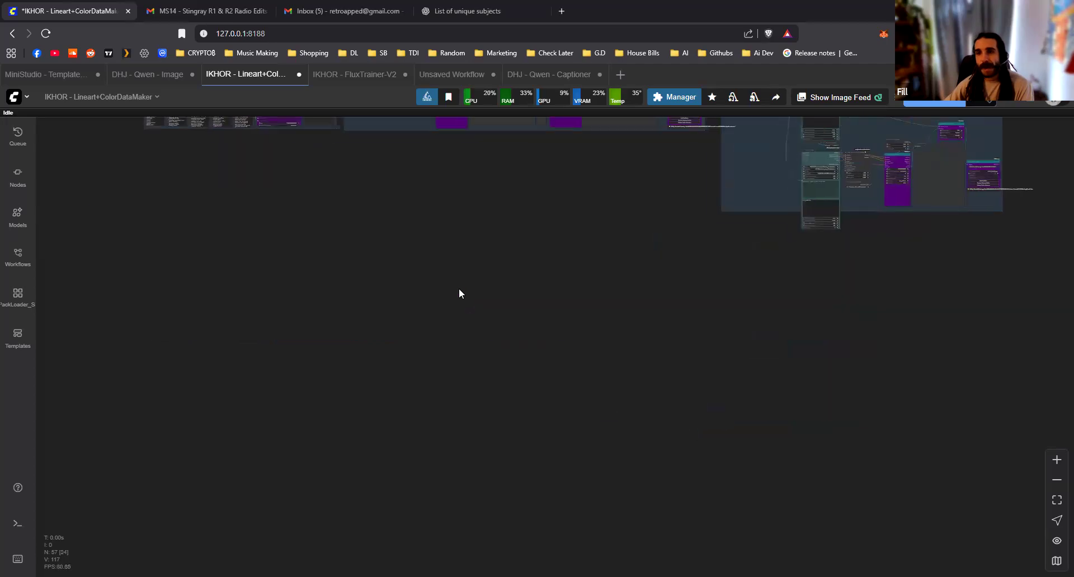
# Check the account's credit balance and return to the canvas
pyautogui.doubleClick(448, 337)
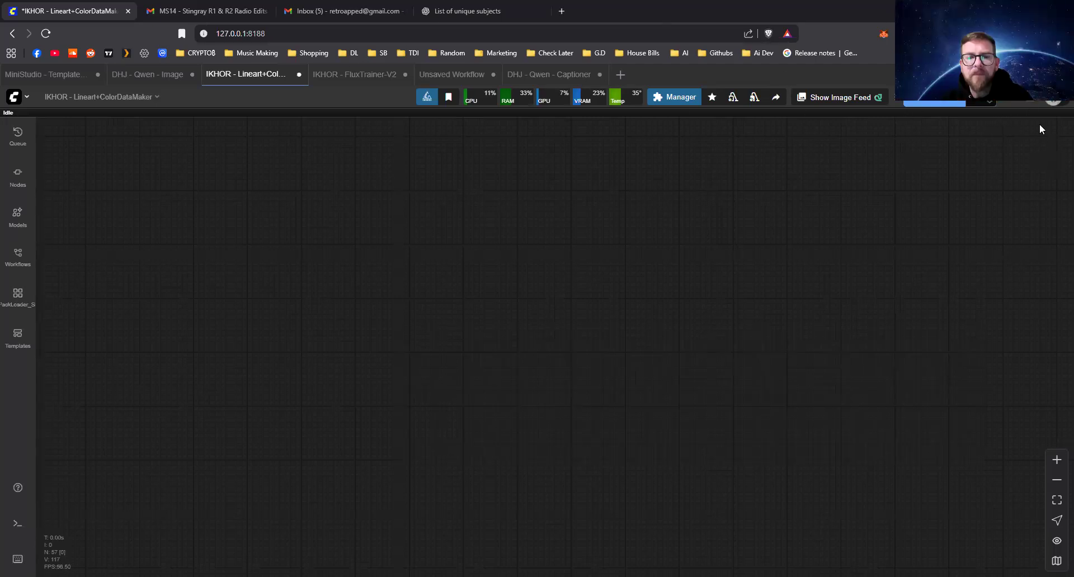
pyautogui.click(1053, 102)
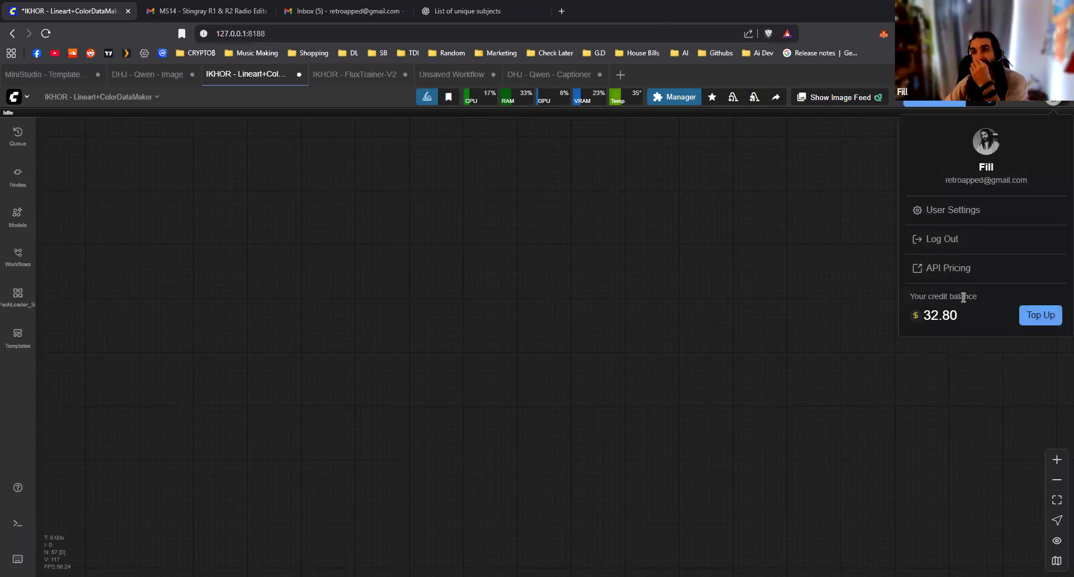
pyautogui.click(434, 298)
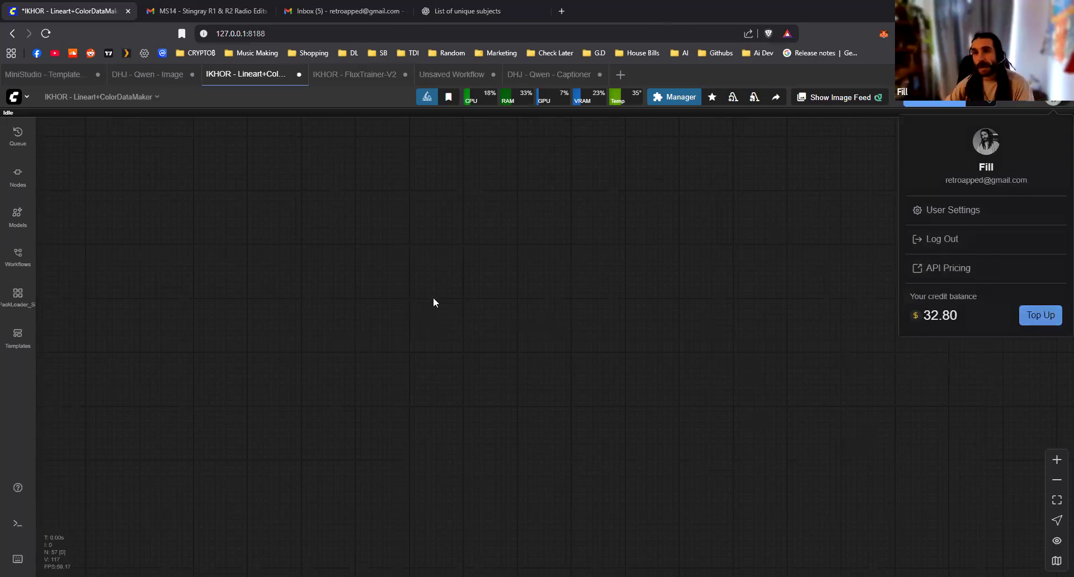
# Create a blank workflow, search the nodes for "fl gemi" and add an FL Gemini Image Gen ADV node
pyautogui.click(625, 79)
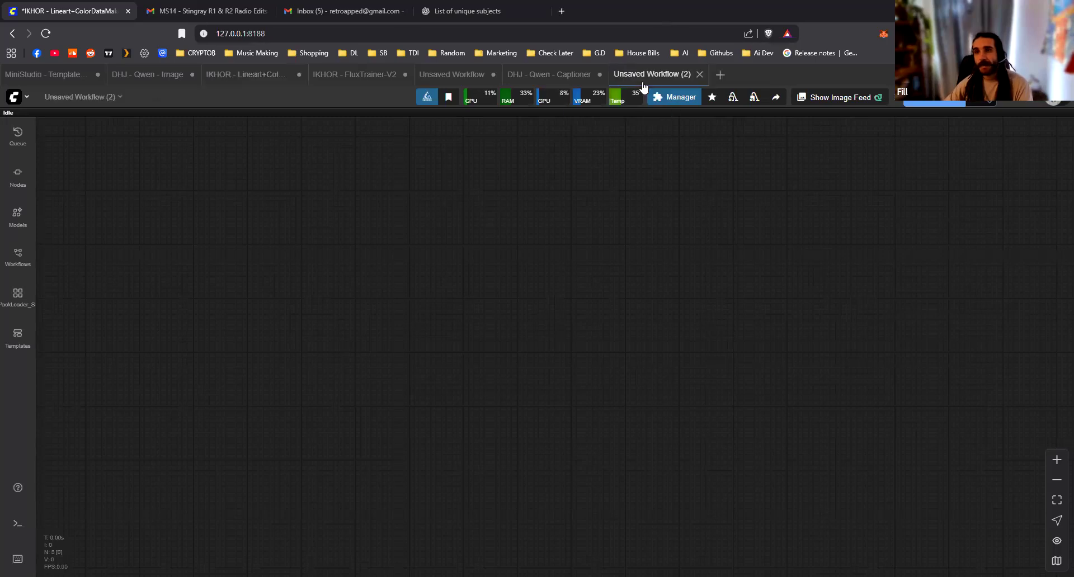
pyautogui.doubleClick(484, 309)
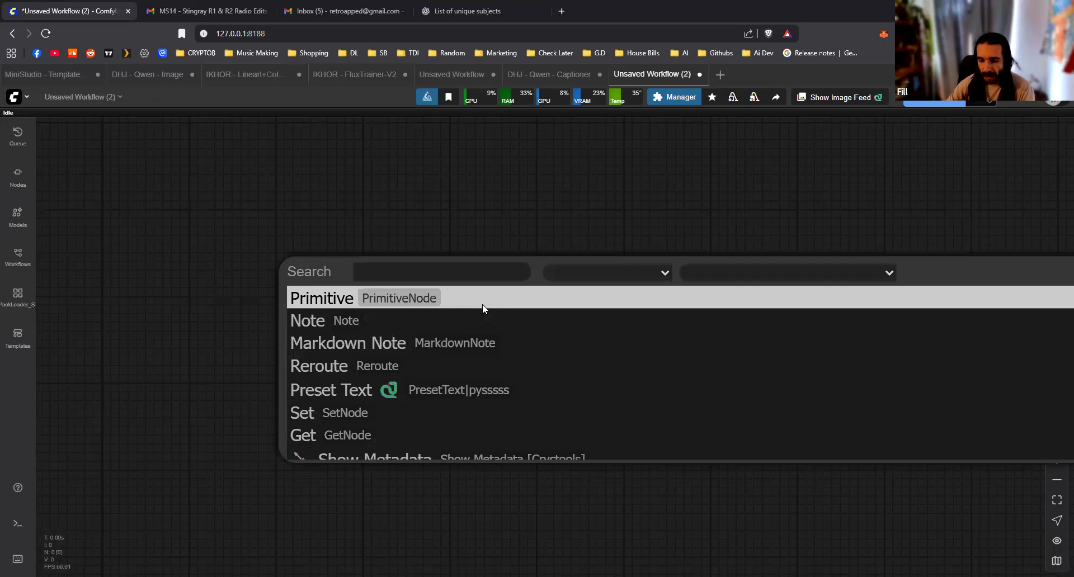
pyautogui.write('fl')
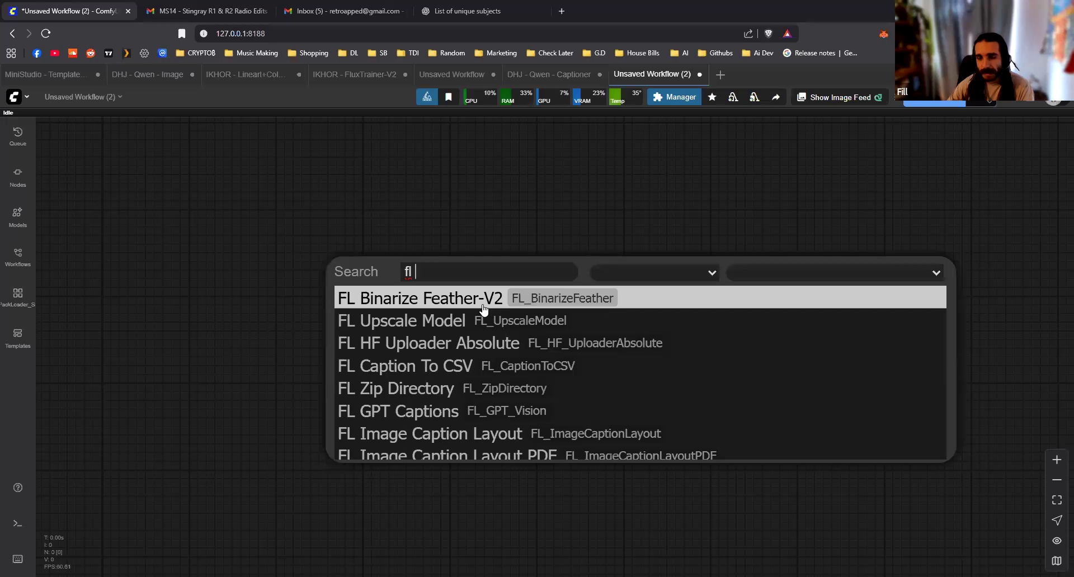
pyautogui.write(' gemi')
pyautogui.press('Down')
pyautogui.press('Down')
pyautogui.press('Down')
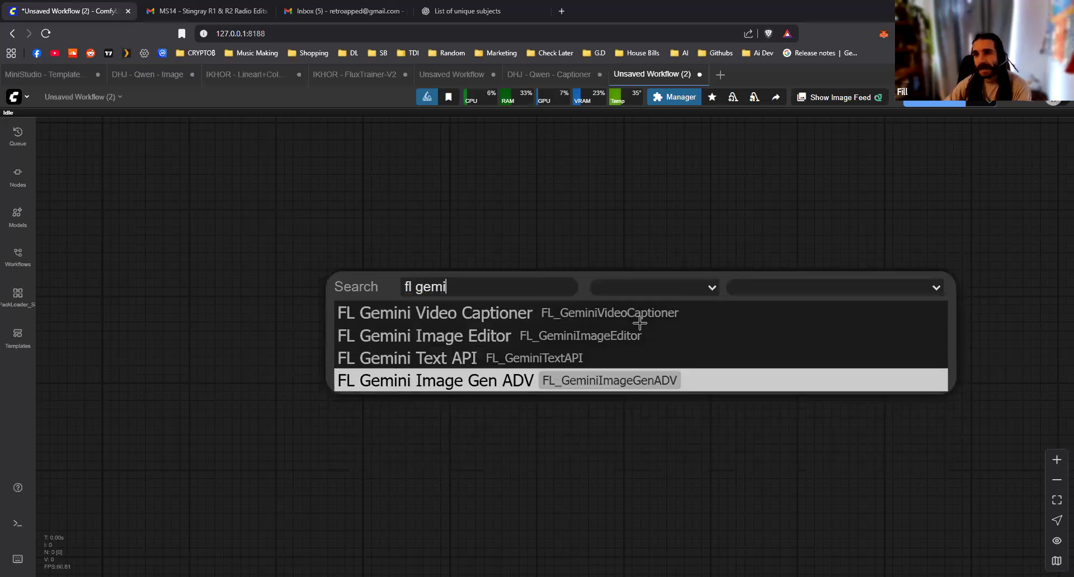
pyautogui.press('Return')
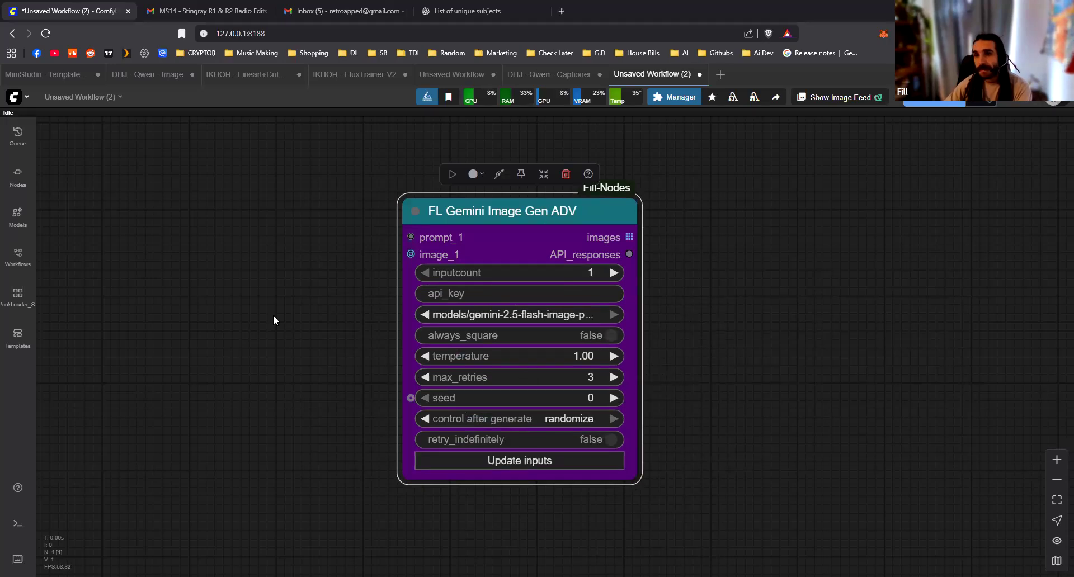
# Add a multiline string node connected to prompt_1 and a Load Image node connected to image_1 of the Gemini node
pyautogui.moveTo(410, 237); pyautogui.dragTo(333, 230)
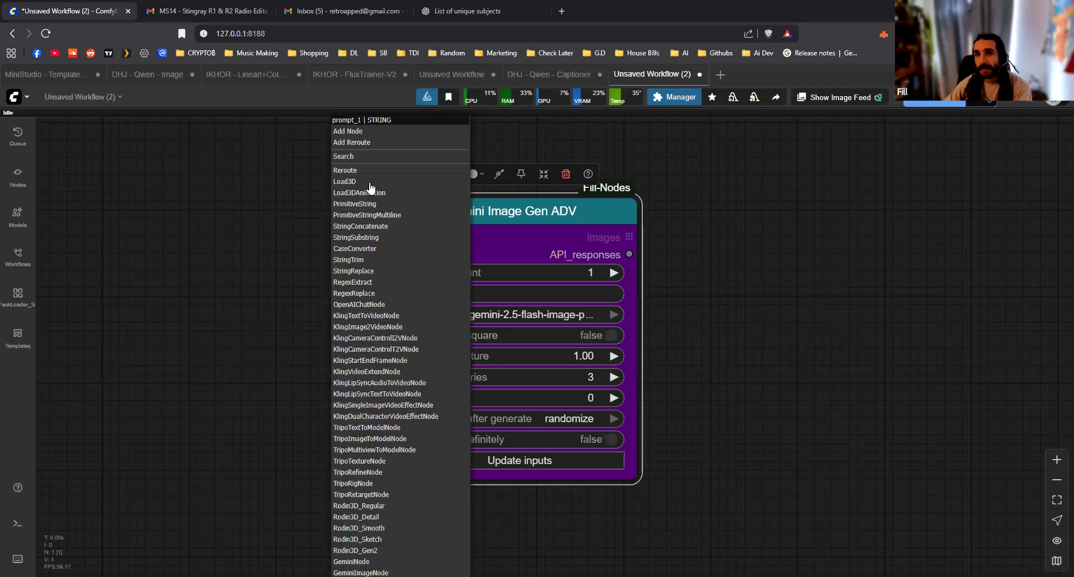
pyautogui.click(379, 216)
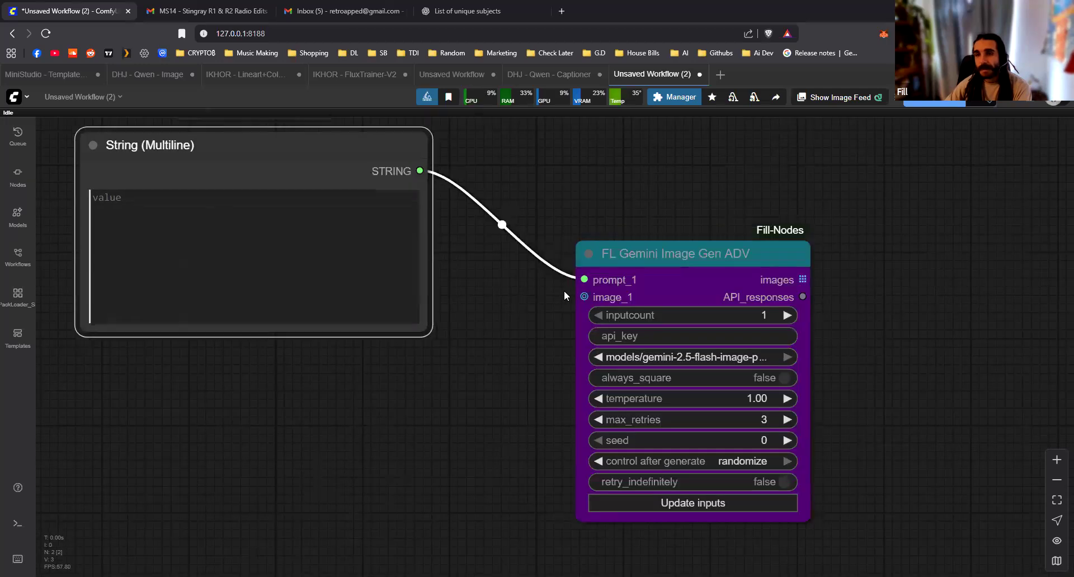
pyautogui.moveTo(584, 297); pyautogui.dragTo(559, 291)
pyautogui.click(593, 193)
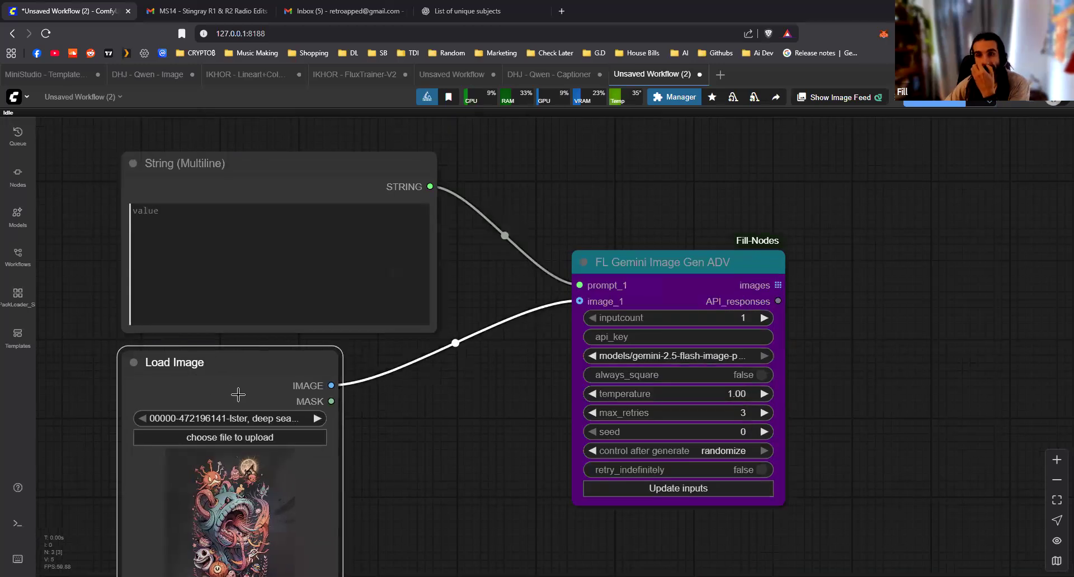
# Set the Gemini node's inputcount to 20 and update its inputs
pyautogui.moveTo(717, 322); pyautogui.dragTo(524, 265)
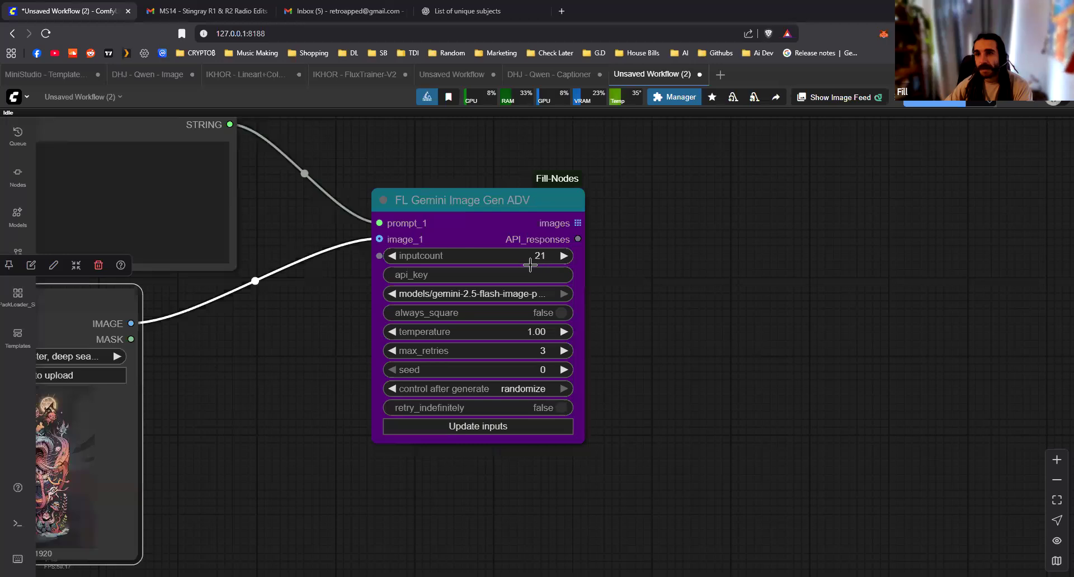
pyautogui.click(489, 432)
pyautogui.scroll(-10, 619, 424)
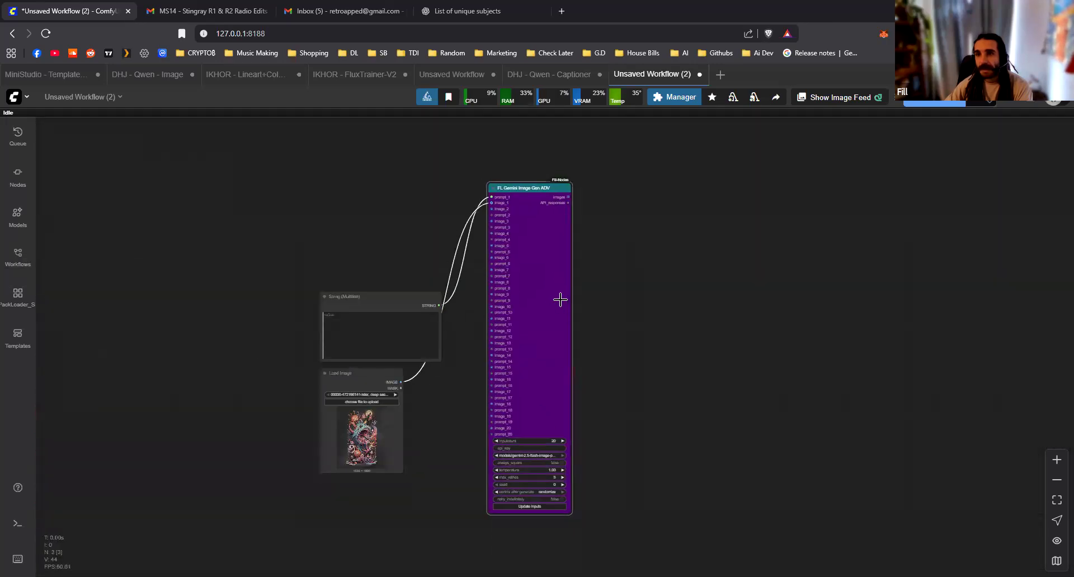
pyautogui.moveTo(561, 300); pyautogui.dragTo(561, 302)
pyautogui.scroll(4, 439, 305)
# Arrange the String (Multiline) node above the Load Image node, level with the upper inputs of the Gemini node
pyautogui.moveTo(402, 297); pyautogui.dragTo(344, 162)
pyautogui.moveTo(337, 407); pyautogui.dragTo(341, 279)
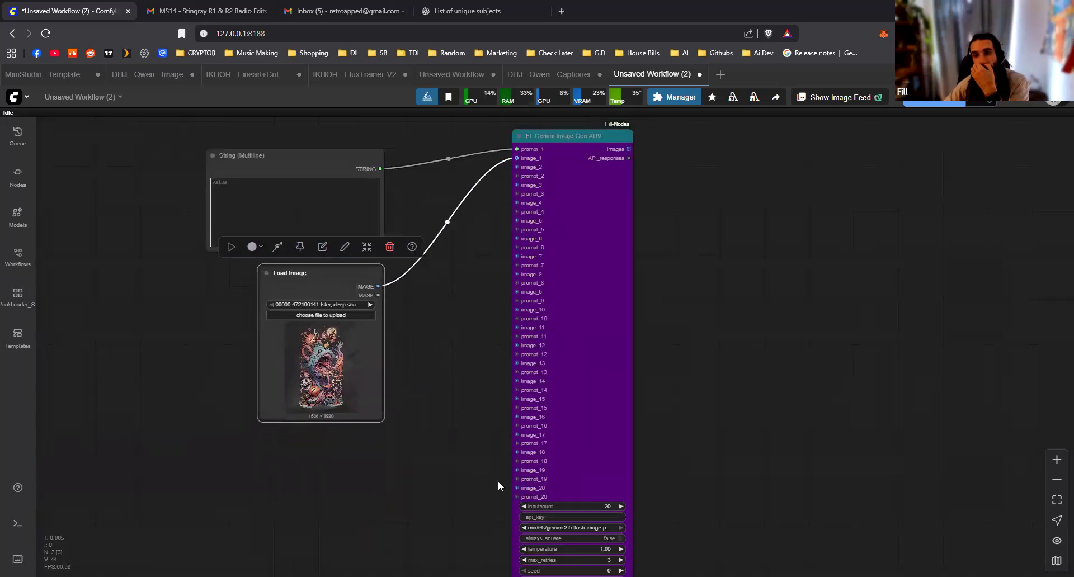
pyautogui.moveTo(686, 394); pyautogui.dragTo(640, 397)
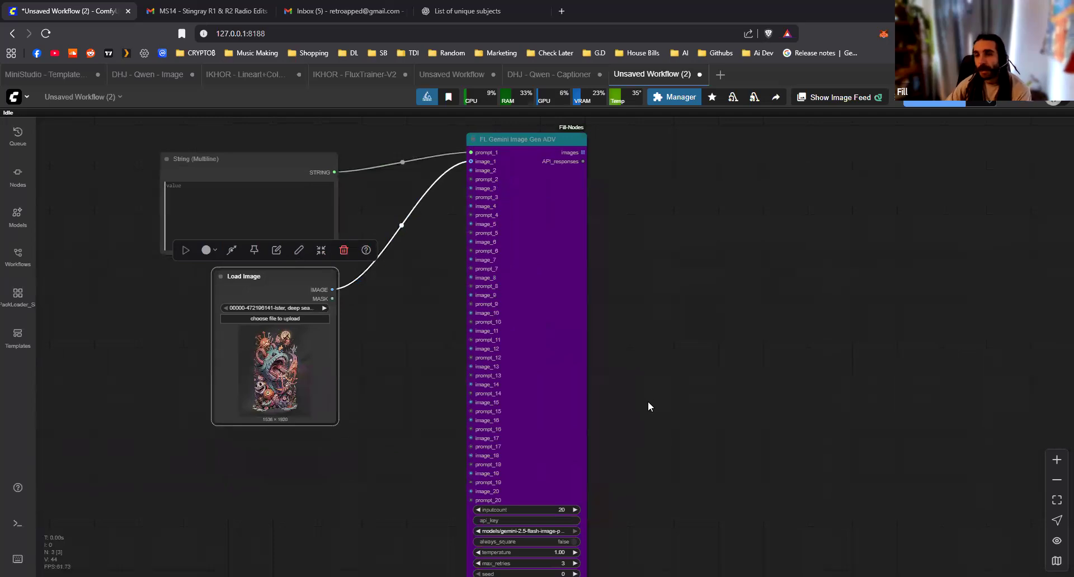
pyautogui.scroll(-1, 647, 401)
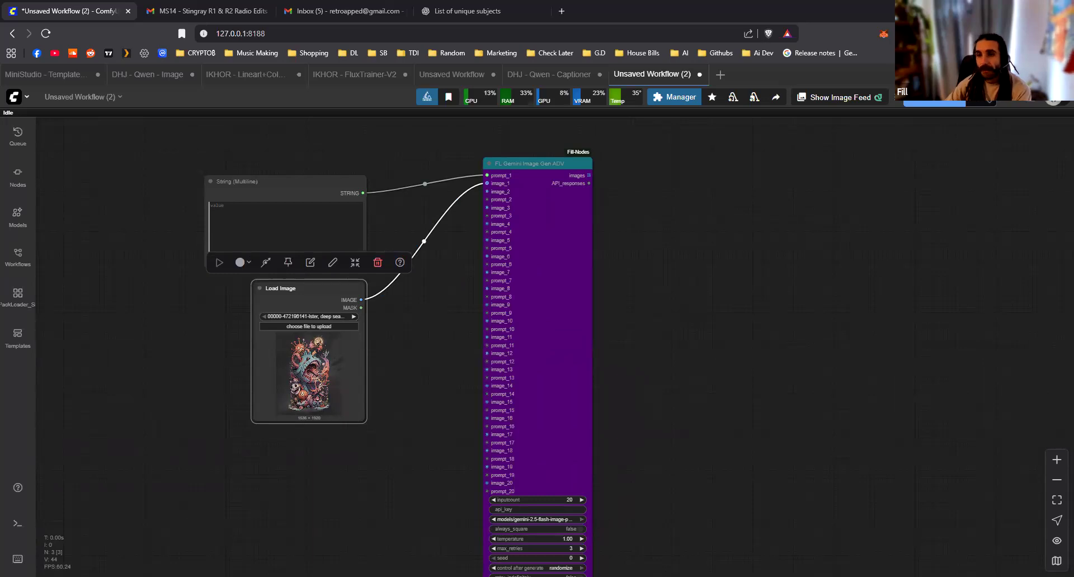
pyautogui.scroll(-1, 684, 455)
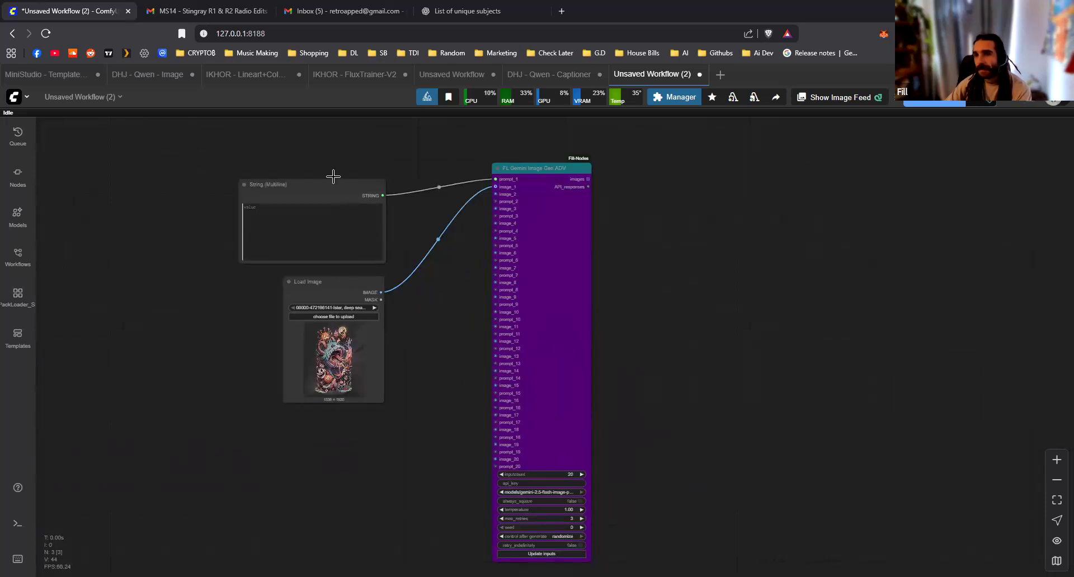
pyautogui.moveTo(333, 176); pyautogui.dragTo(333, 166)
pyautogui.moveTo(364, 285); pyautogui.dragTo(361, 264)
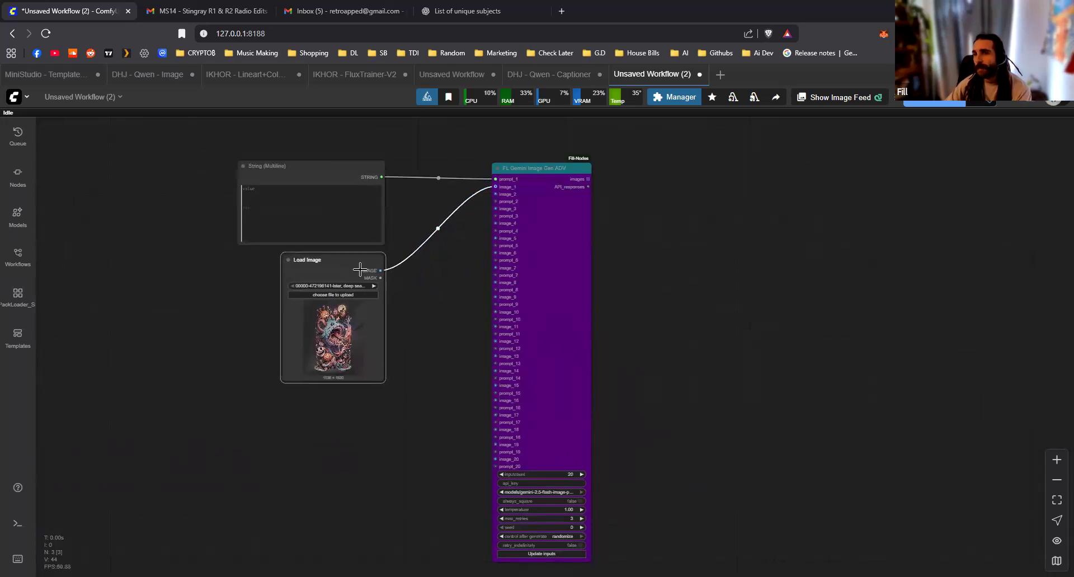
pyautogui.click(421, 313)
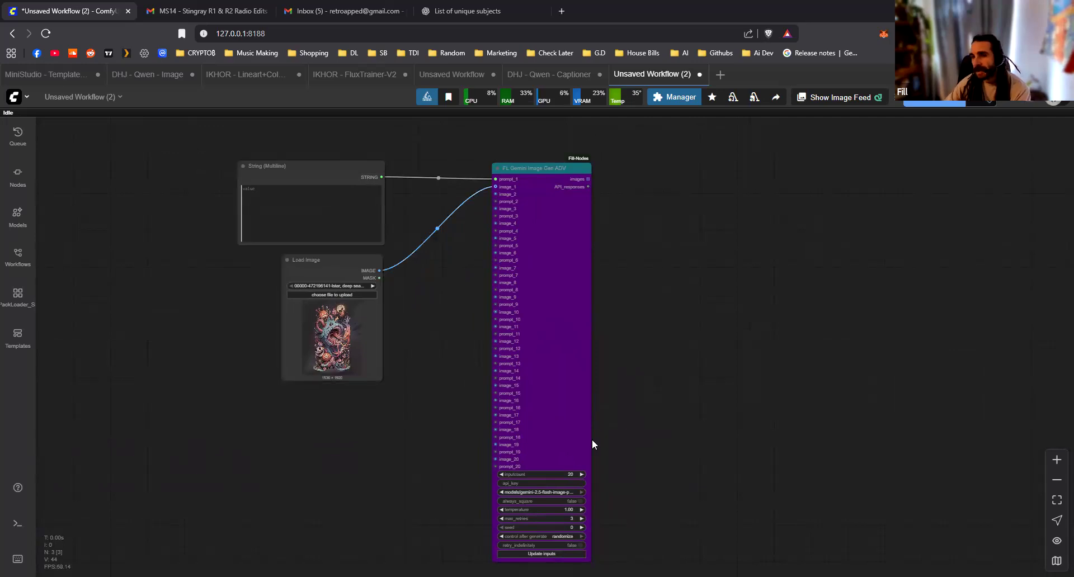
# Connect the Load Image output to image_2, image_3, image_4, image_5 and image_7 of the Gemini node
pyautogui.scroll(5, 461, 290)
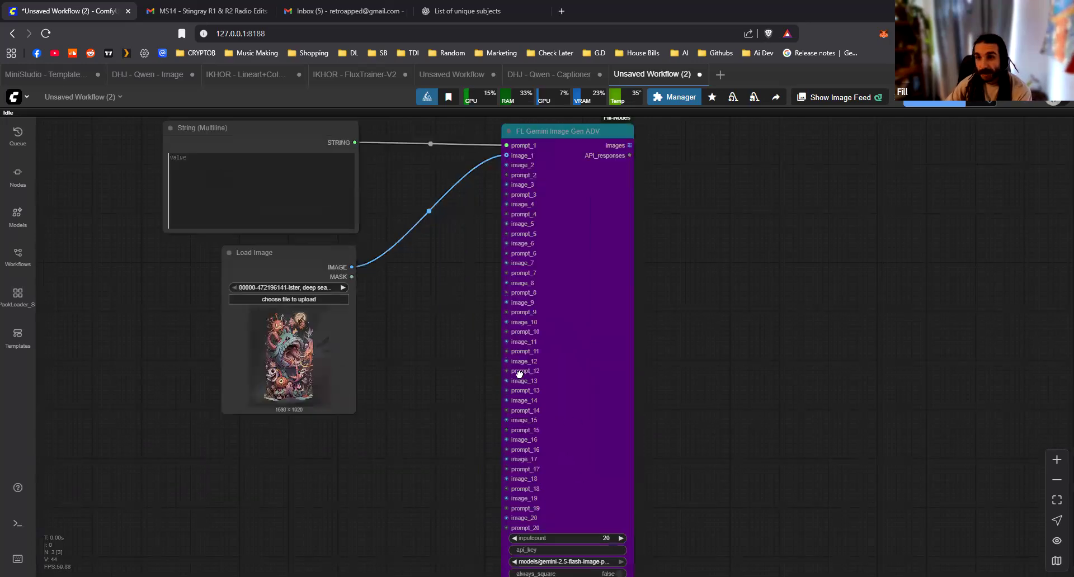
pyautogui.moveTo(442, 220); pyautogui.dragTo(607, 384)
pyautogui.moveTo(428, 427); pyautogui.dragTo(407, 430)
pyautogui.moveTo(474, 439); pyautogui.dragTo(684, 312)
pyautogui.moveTo(475, 439); pyautogui.dragTo(683, 384)
pyautogui.moveTo(476, 439); pyautogui.dragTo(684, 430)
pyautogui.scroll(-2, 607, 512)
# Set the Gemini node's inputcount to 7 and update its inputs
pyautogui.moveTo(628, 530); pyautogui.dragTo(499, 343)
pyautogui.scroll(3, 647, 532)
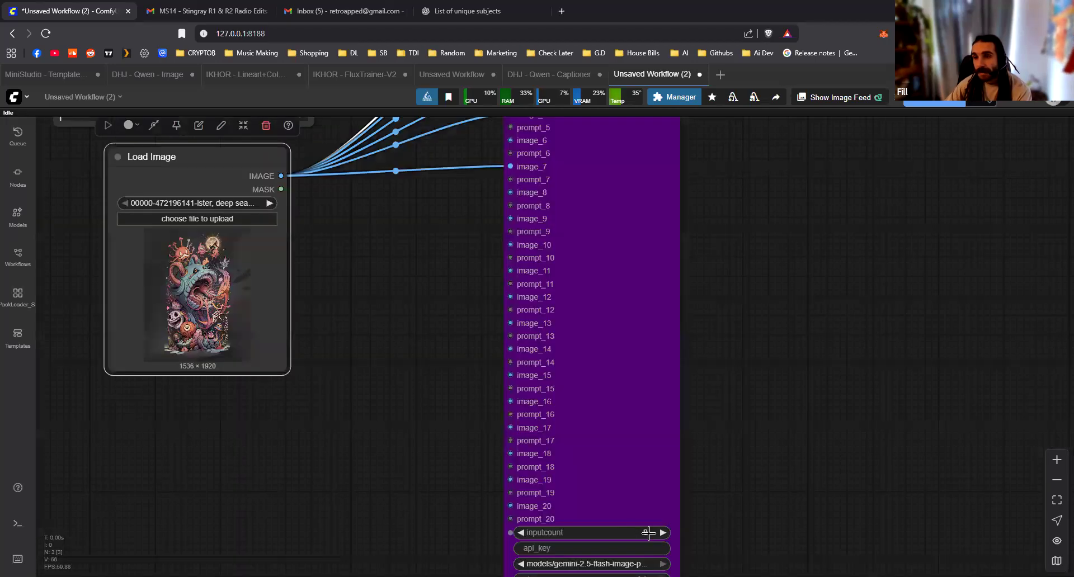
pyautogui.click(519, 535)
pyautogui.moveTo(767, 531); pyautogui.dragTo(754, 408)
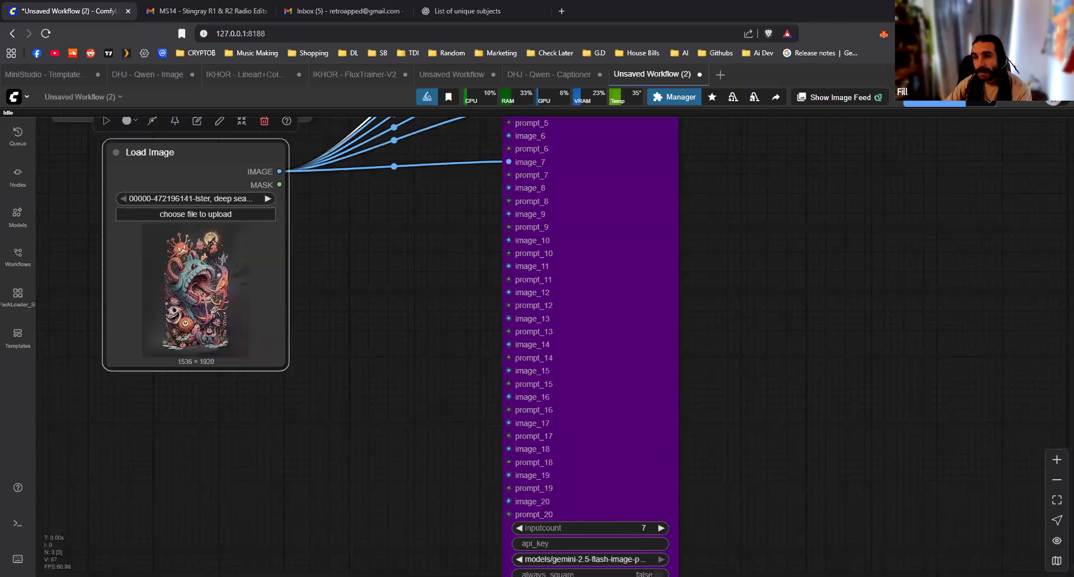
pyautogui.click(632, 555)
pyautogui.moveTo(665, 562); pyautogui.dragTo(653, 140)
pyautogui.moveTo(525, 279); pyautogui.dragTo(566, 408)
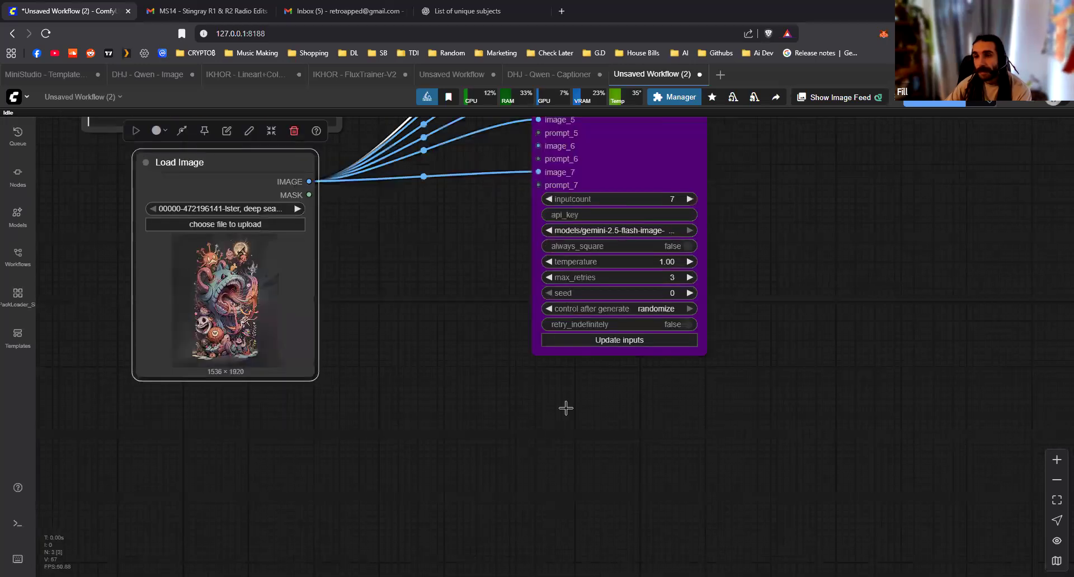
# Move the FL Gemini Image Gen ADV node farther away from the String (Multiline) and Load Image nodes
pyautogui.moveTo(454, 139); pyautogui.dragTo(497, 378)
pyautogui.scroll(-1, 497, 377)
pyautogui.moveTo(656, 233); pyautogui.dragTo(799, 228)
pyautogui.moveTo(555, 261); pyautogui.dragTo(474, 360)
pyautogui.scroll(-3, 473, 360)
pyautogui.moveTo(638, 351); pyautogui.dragTo(740, 346)
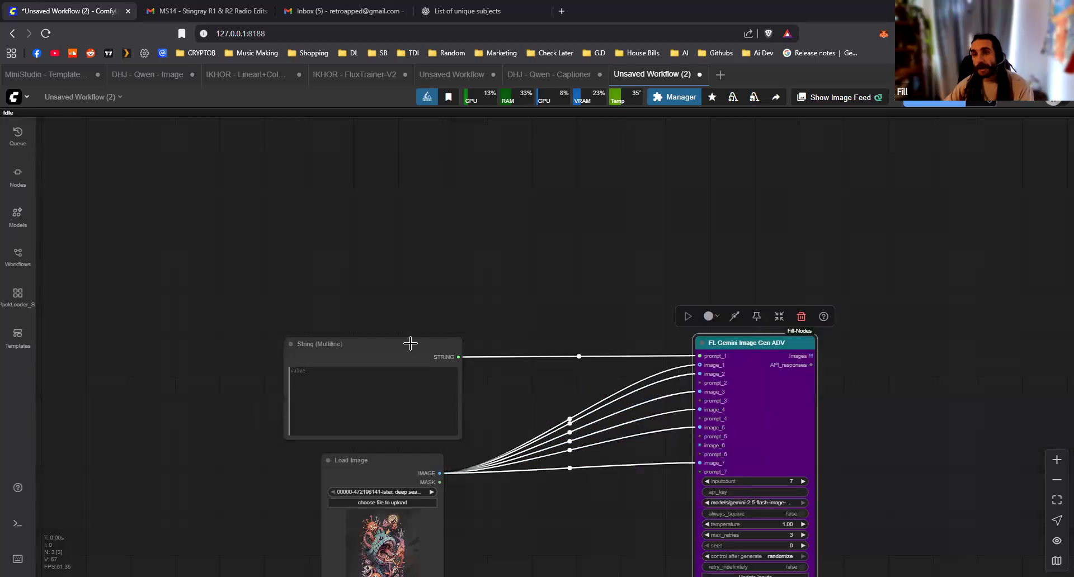
# Move the String (Multiline) node higher, duplicate it, and place the copy between it and the Load Image node
pyautogui.moveTo(411, 343); pyautogui.dragTo(416, 199)
pyautogui.hotkey('ctrl', 'c')
pyautogui.hotkey('ctrl', 'v')
pyautogui.moveTo(400, 302); pyautogui.dragTo(300, 309)
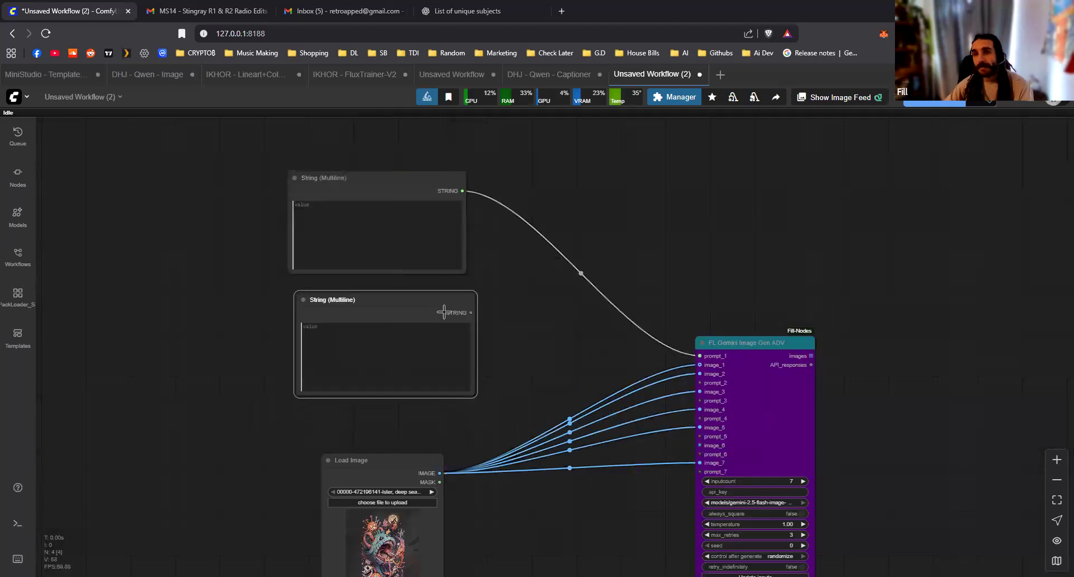
# Connect the duplicated String (Multiline) node to prompt_2, align it under the original, and move the Gemini node closer beside both
pyautogui.moveTo(478, 307); pyautogui.dragTo(699, 382)
pyautogui.moveTo(420, 294); pyautogui.dragTo(411, 292)
pyautogui.moveTo(769, 345); pyautogui.dragTo(683, 209)
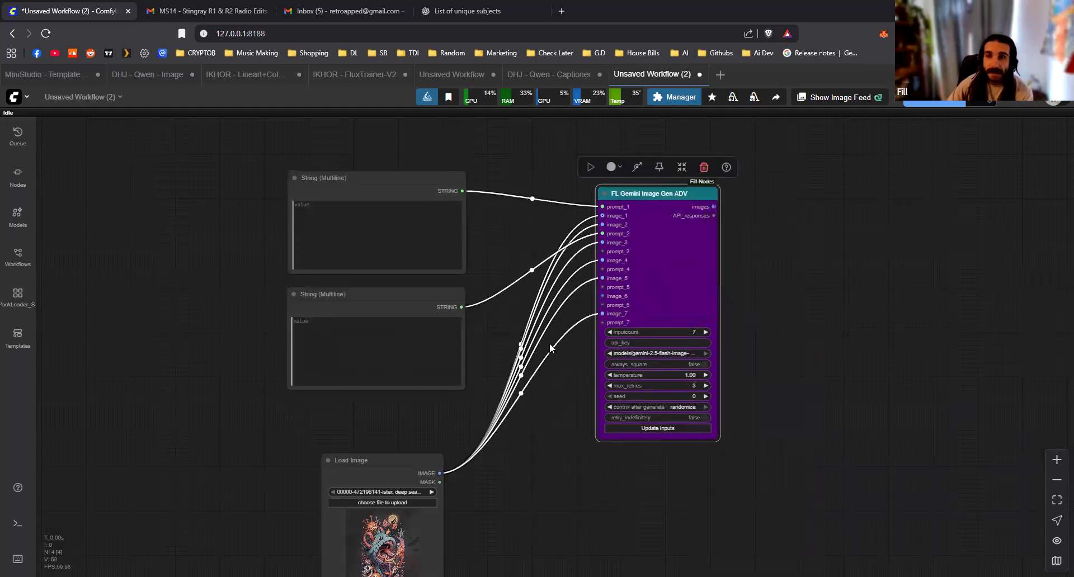
pyautogui.click(527, 358)
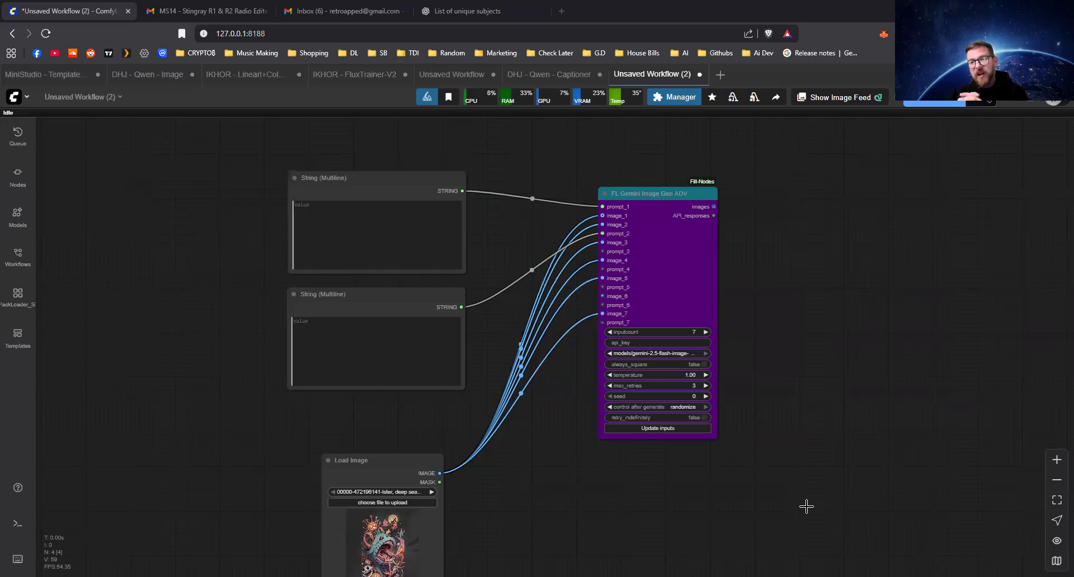
# Delete all nodes from the workflow to leave an empty canvas
pyautogui.scroll(-5, 621, 416)
pyautogui.hotkey('ctrl', 'a')
pyautogui.press('Delete')
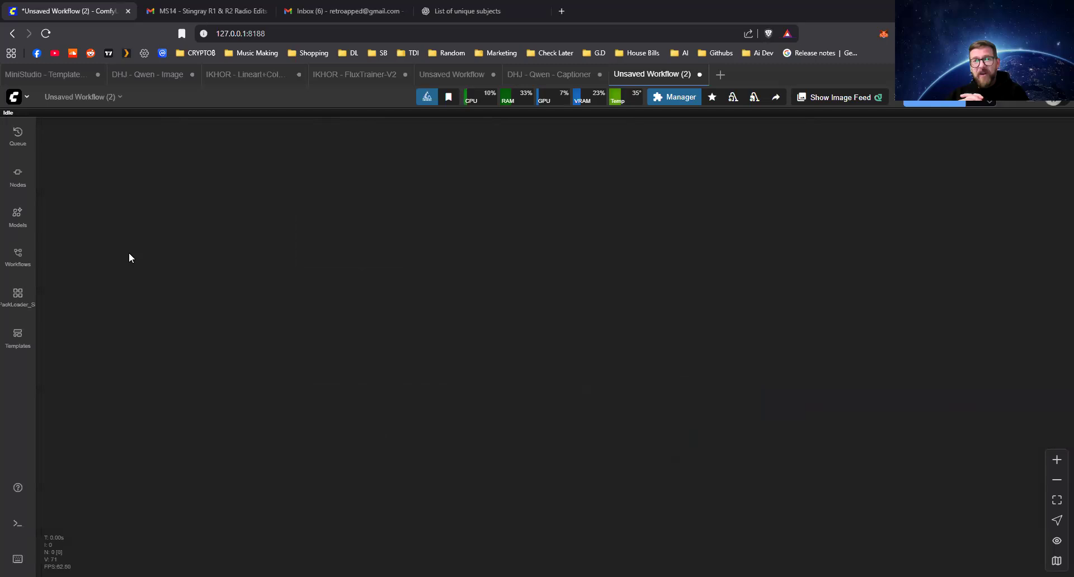
pyautogui.doubleClick(368, 343)
pyautogui.write('fl node p')
pyautogui.click(388, 362)
pyautogui.scroll(14, 396, 367)
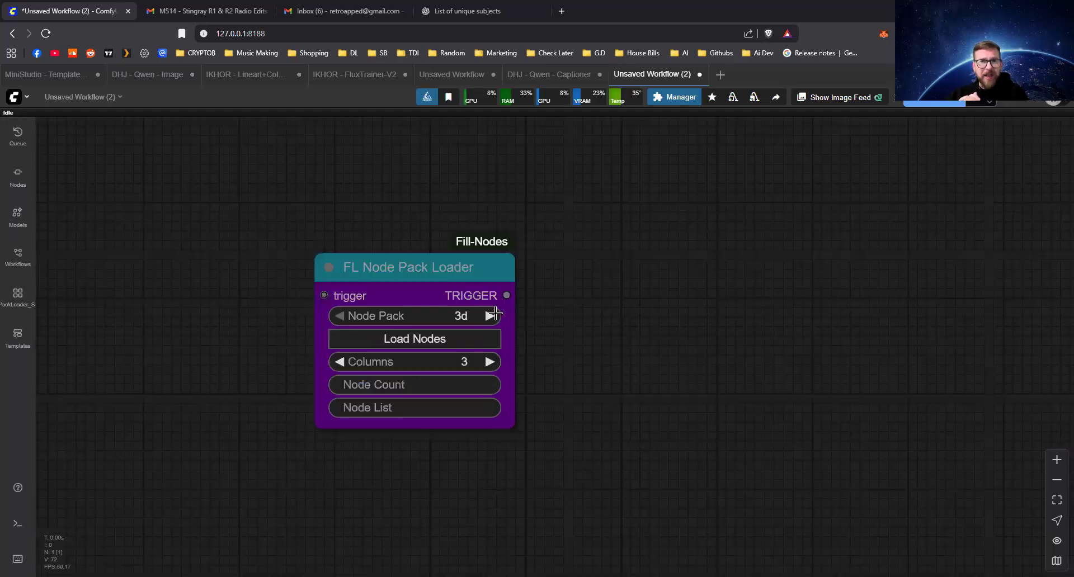
pyautogui.click(431, 275)
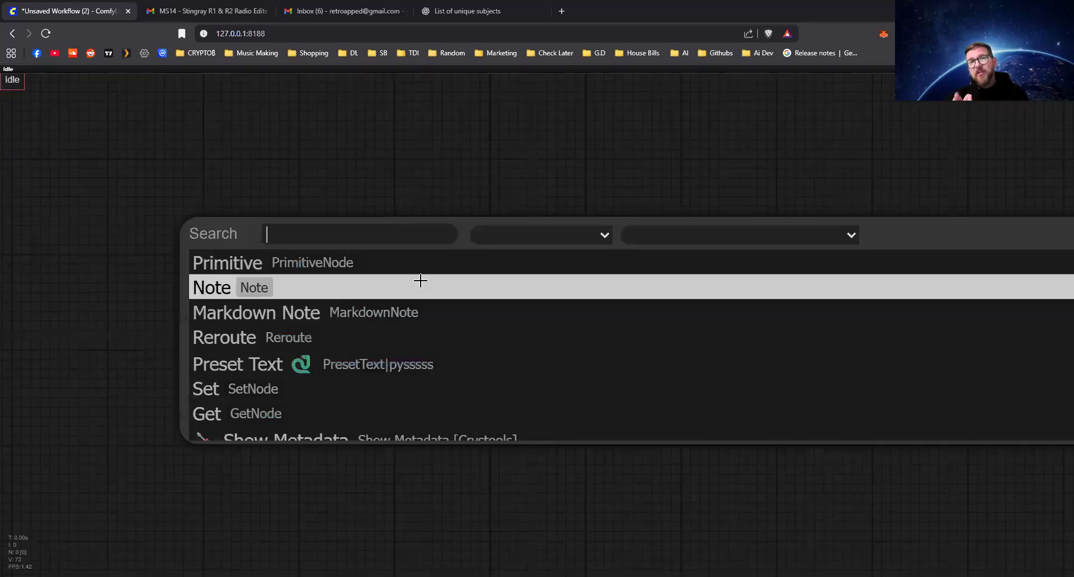
pyautogui.press('Escape')
pyautogui.press('f')
# Add an FL Node Loader node to the empty canvas and position it with free space beside it
pyautogui.doubleClick(420, 280)
pyautogui.write('fl')
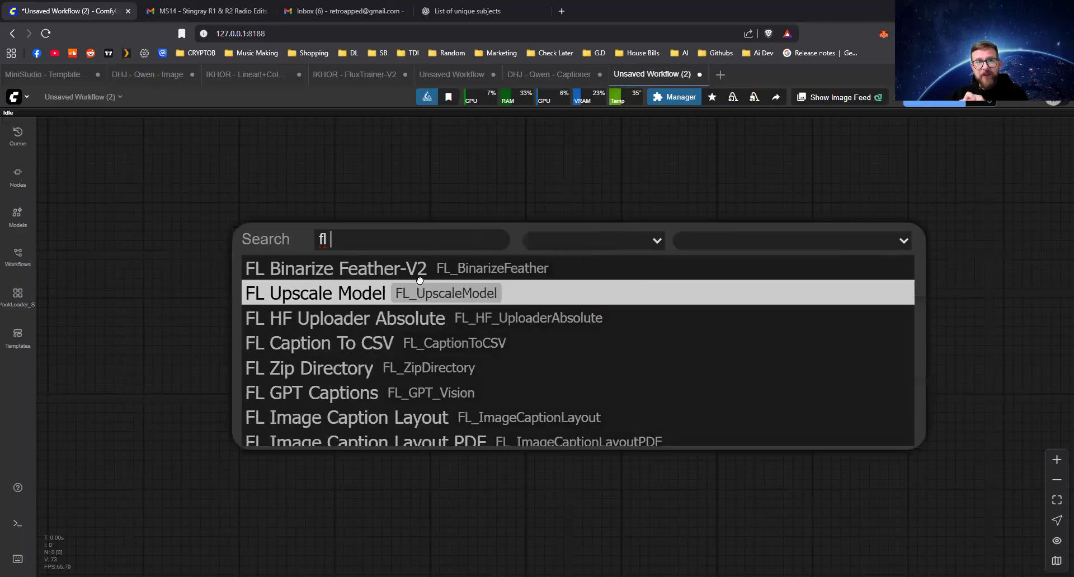
pyautogui.write(' pack')
pyautogui.hotkey('ctrl', 'a')
pyautogui.write('fl node')
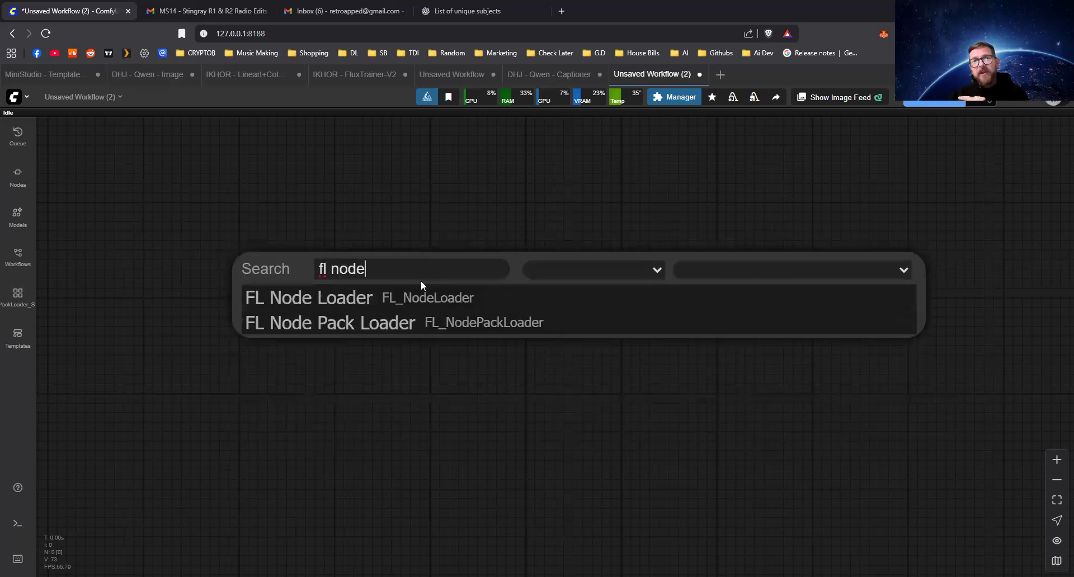
pyautogui.press('Return')
pyautogui.moveTo(535, 343); pyautogui.dragTo(863, 336)
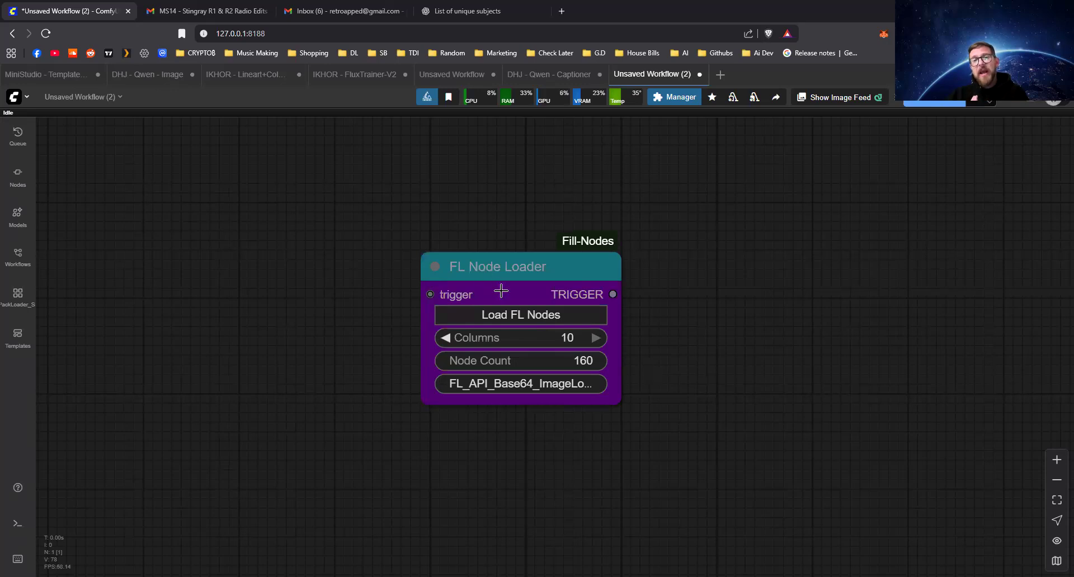
pyautogui.scroll(-2, 647, 372)
pyautogui.moveTo(597, 354); pyautogui.dragTo(505, 345)
pyautogui.scroll(-3, 577, 343)
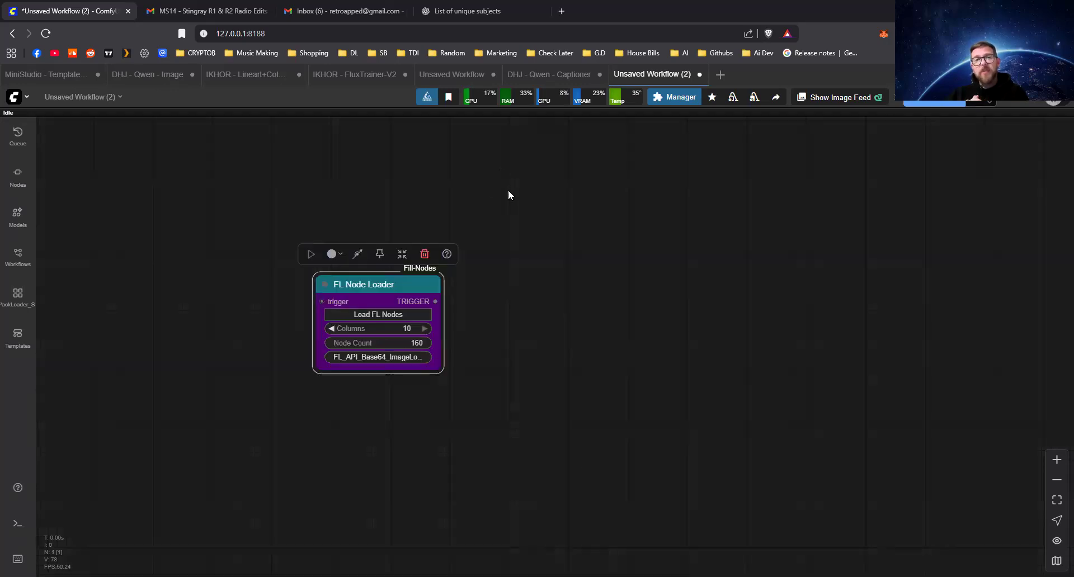